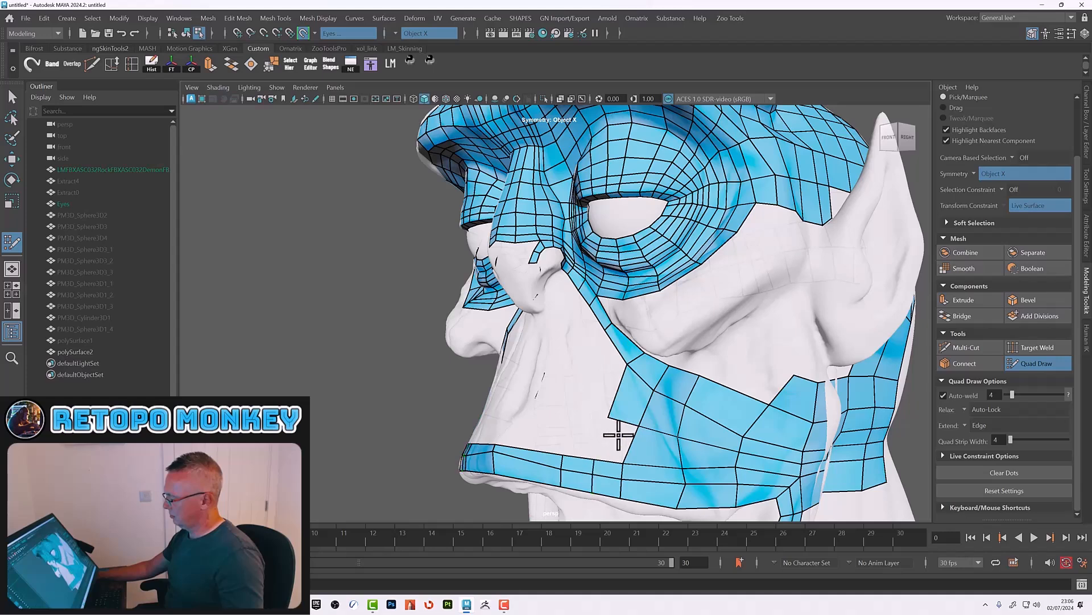
Step: Fill the gaps between the cheek strips and the upper-lip strip with new quads
{"action": "left_click", "coordinate": [616, 439], "text": "shift"}
{"action": "left_click_drag", "start_coordinate": [591, 439], "coordinate": [689, 410], "text": "alt"}
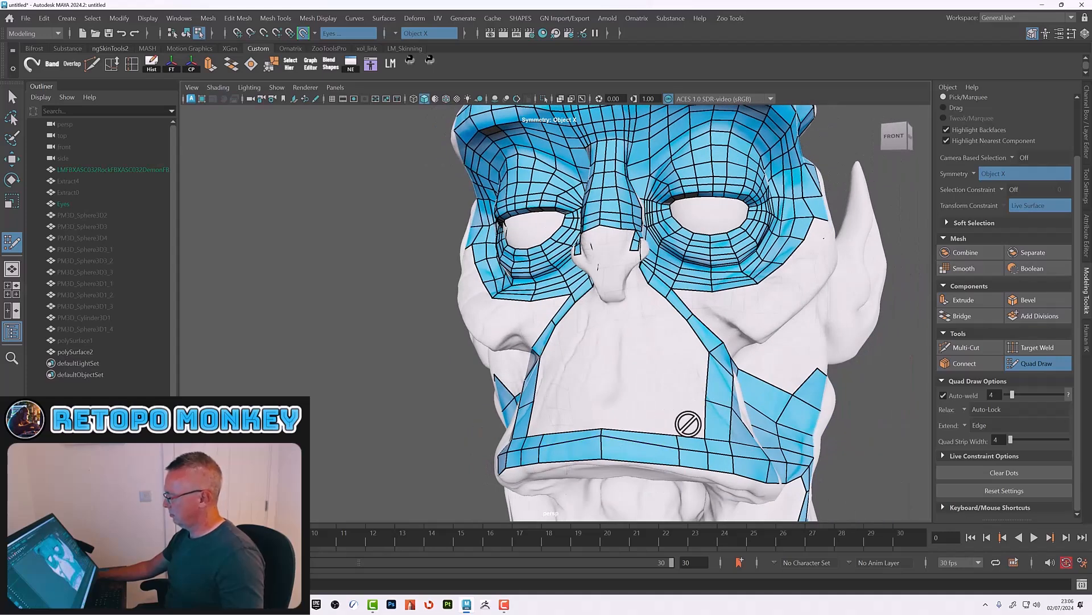
{"action": "left_click", "coordinate": [683, 399]}
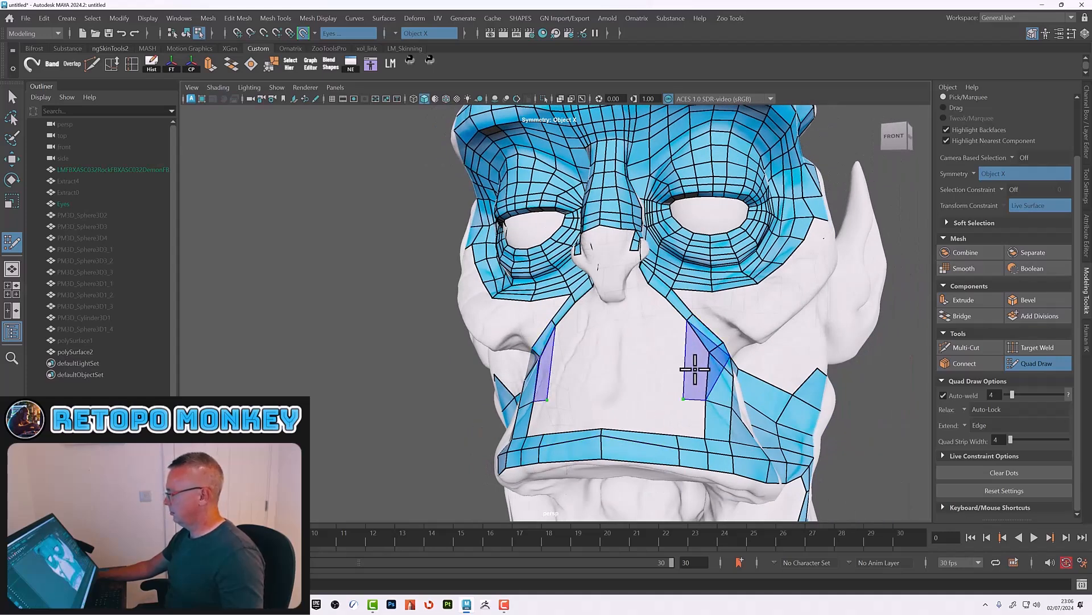
{"action": "left_click_drag", "start_coordinate": [705, 383], "coordinate": [671, 385], "text": "alt"}
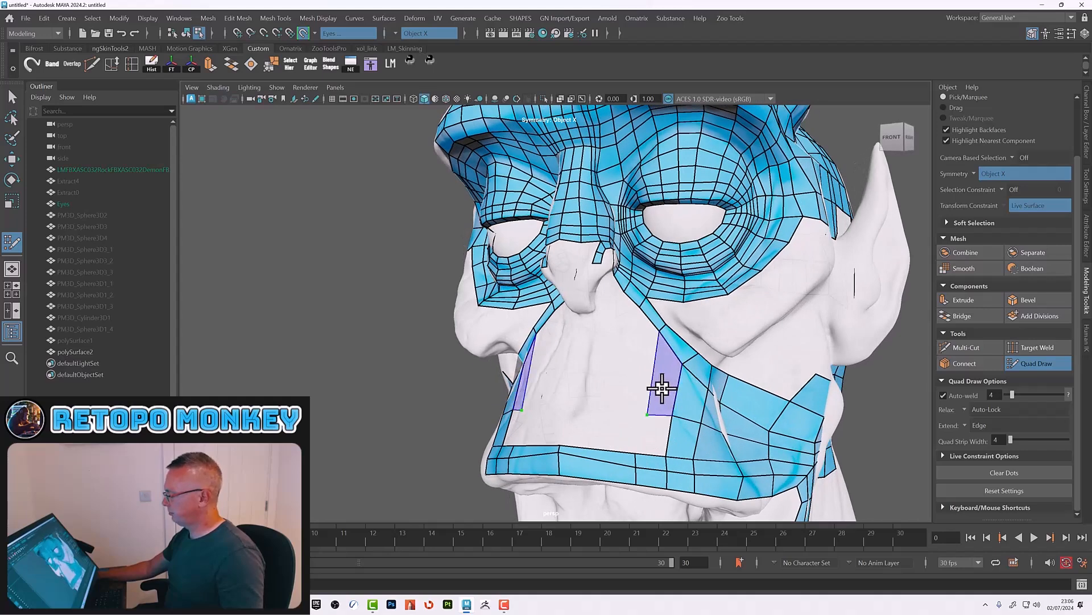
{"action": "left_click", "coordinate": [653, 410], "text": "shift"}
Step: Extend the lip strip and place points to start quads on the upper lip below the nose
{"action": "left_click_drag", "start_coordinate": [654, 434], "coordinate": [674, 470], "text": "alt"}
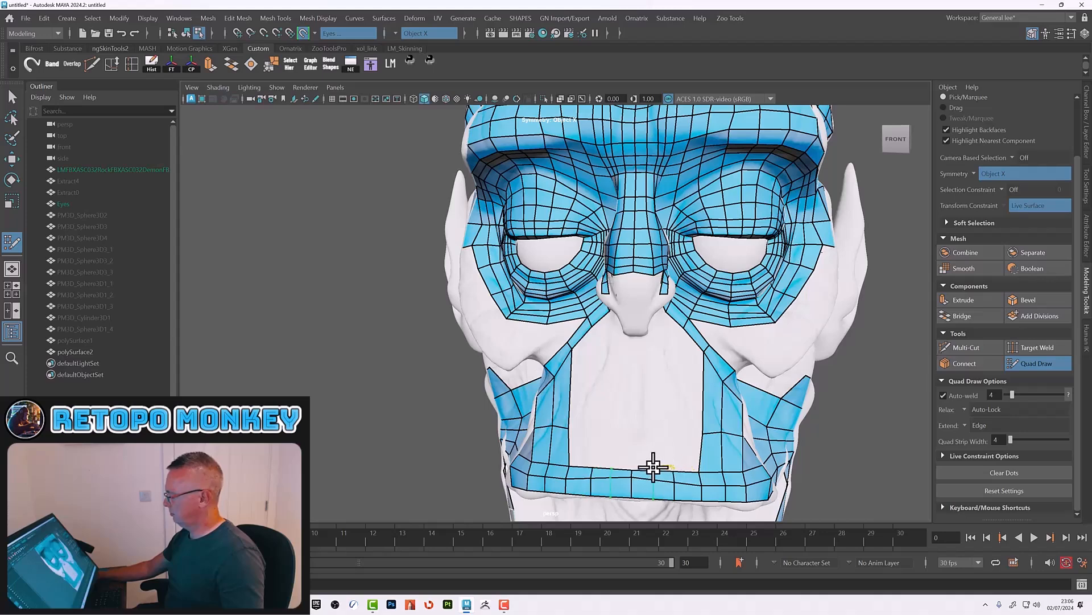
{"action": "left_click_drag", "start_coordinate": [688, 451], "coordinate": [657, 419], "text": "alt"}
{"action": "left_click", "coordinate": [653, 417]}
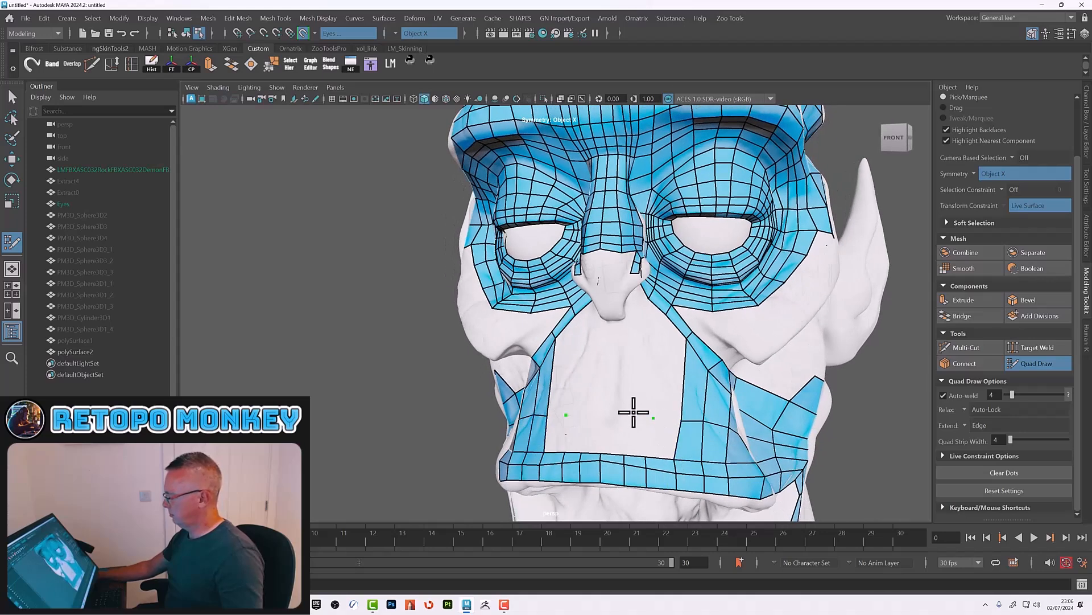
{"action": "left_click", "coordinate": [634, 434], "text": "shift"}
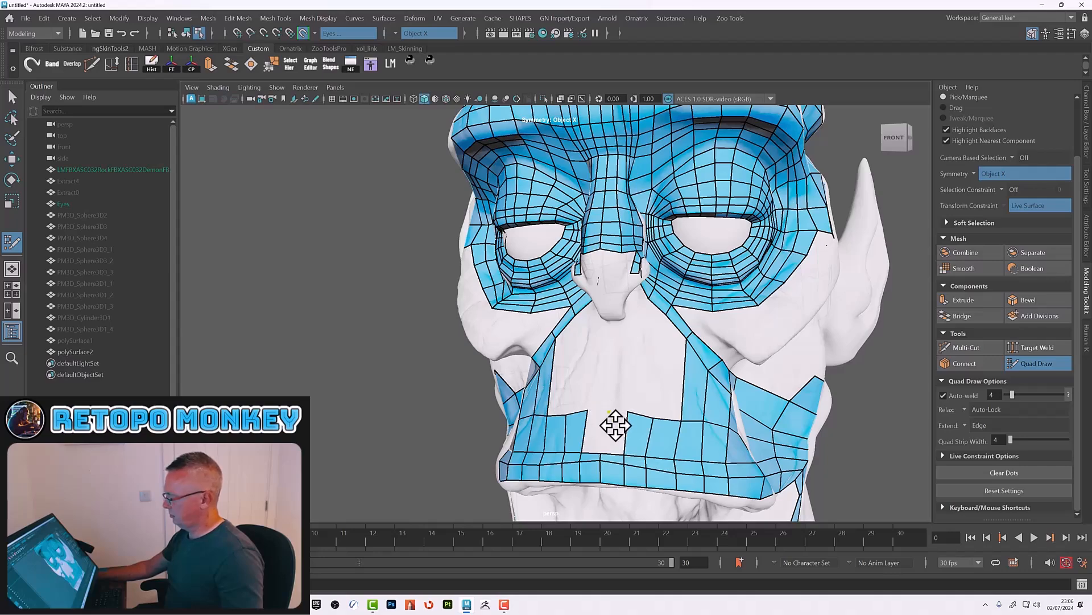
Step: Add quads across the left side of the upper lip beneath the nose
{"action": "left_click", "coordinate": [614, 431], "text": "shift"}
{"action": "left_click_drag", "start_coordinate": [649, 386], "coordinate": [585, 366], "text": "alt"}
{"action": "scroll", "coordinate": [620, 364], "scroll_direction": "up", "scroll_amount": 3}
{"action": "scroll", "coordinate": [602, 382], "scroll_direction": "up", "scroll_amount": 2}
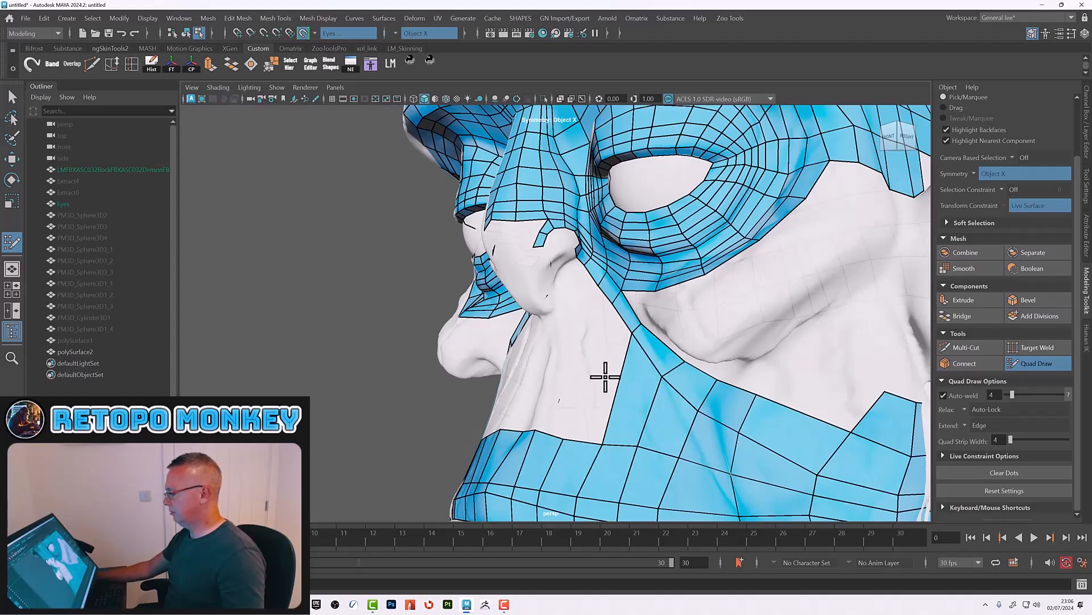
{"action": "left_click", "coordinate": [619, 399], "text": "ctrl"}
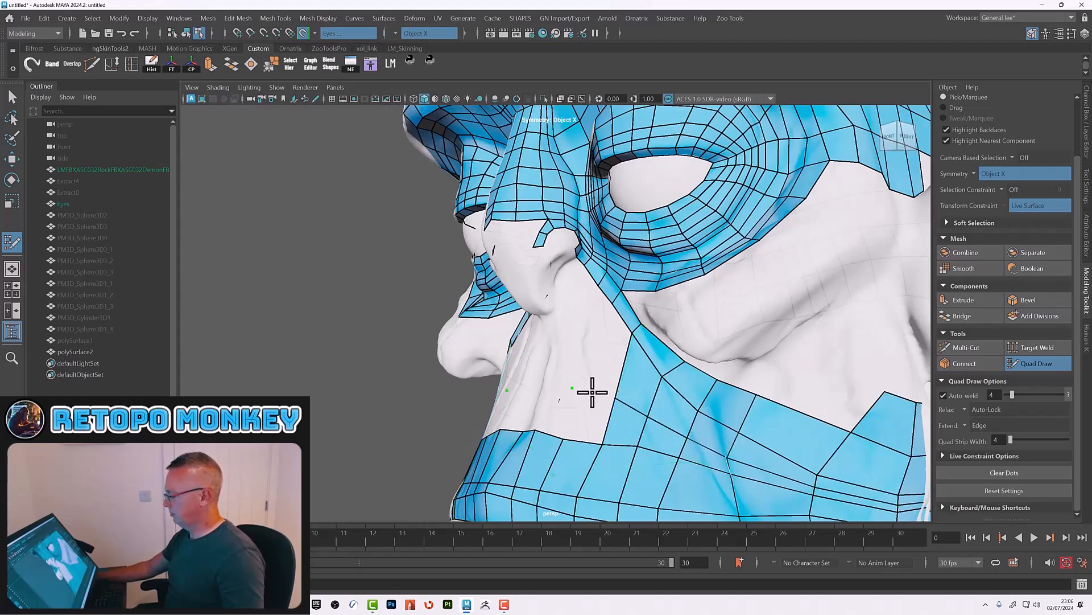
{"action": "left_click_drag", "start_coordinate": [561, 398], "coordinate": [637, 413], "text": "alt"}
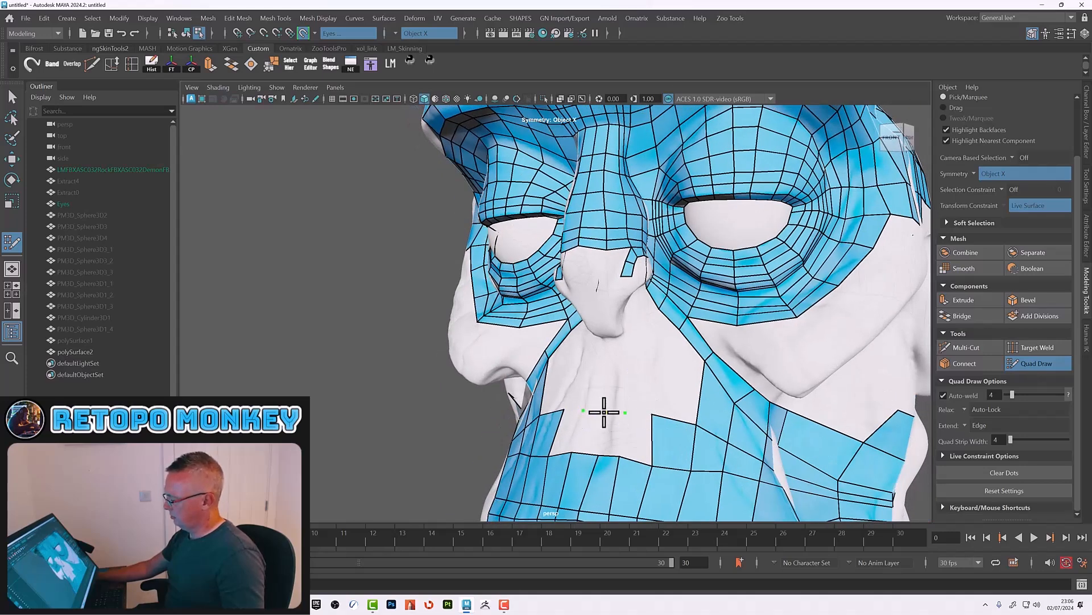
{"action": "left_click", "coordinate": [610, 435], "text": "shift"}
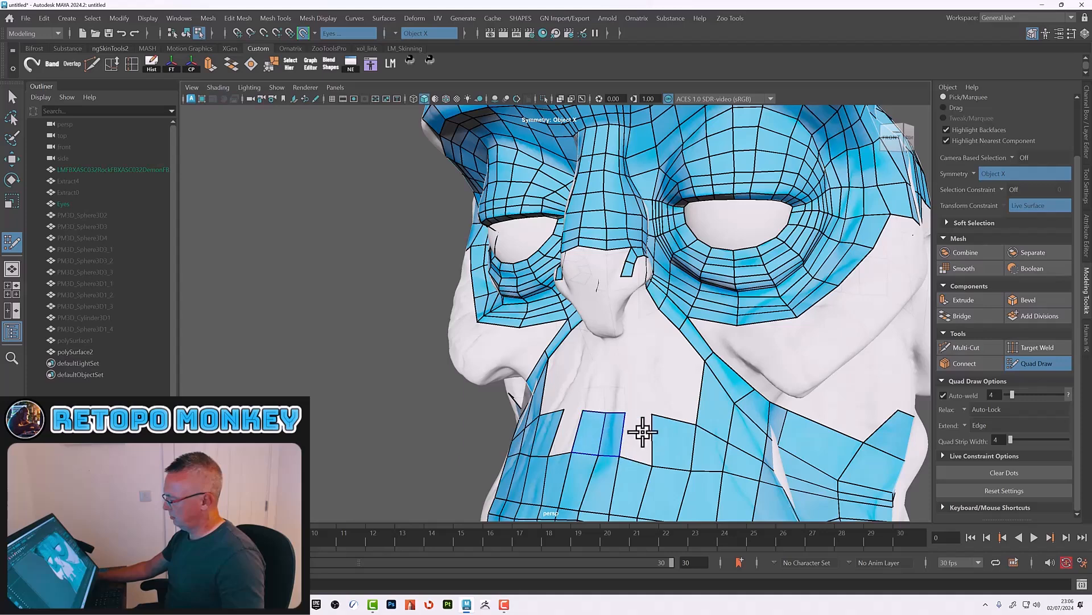
{"action": "left_click", "coordinate": [643, 434], "text": "shift"}
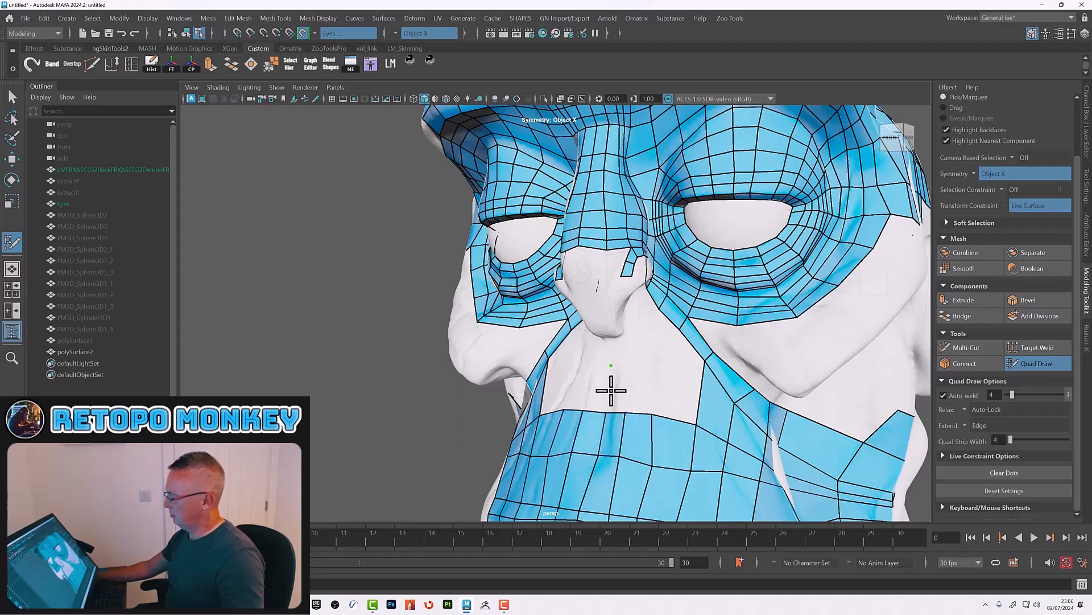
Step: Continue filling the upper lip with quads up to the base of the nose
{"action": "left_click", "coordinate": [632, 366]}
{"action": "left_click", "coordinate": [619, 390], "text": "shift"}
{"action": "left_click", "coordinate": [619, 391], "text": "shift"}
{"action": "left_click", "coordinate": [648, 394], "text": "shift"}
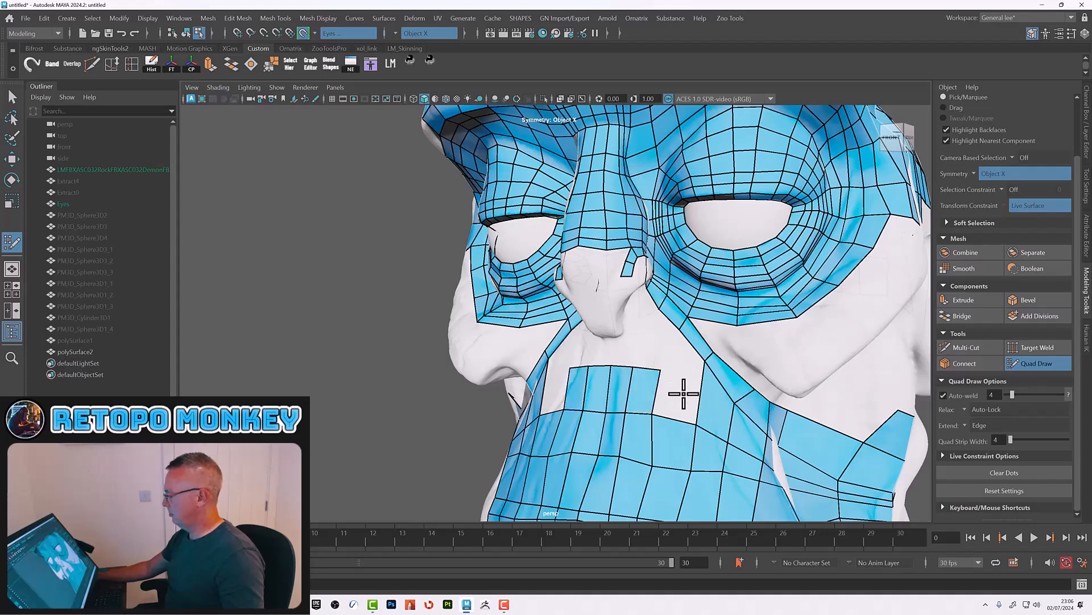
{"action": "left_click", "coordinate": [681, 397], "text": "shift"}
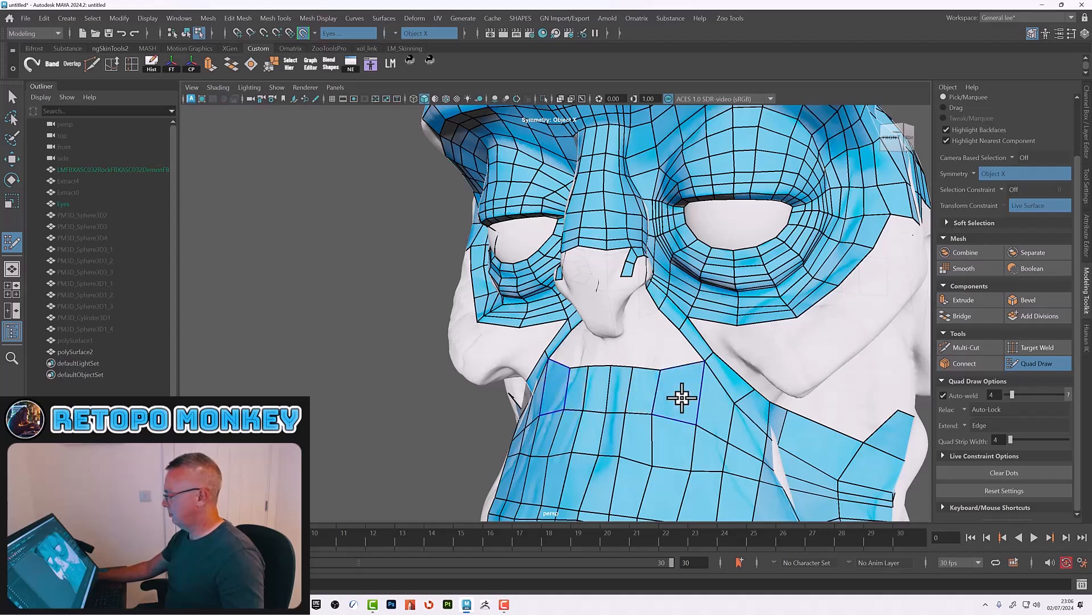
Step: Build a quad strip curving around the edge of the nostril
{"action": "mouse_move", "coordinate": [688, 371]}
{"action": "left_mouse_down", "text": "alt"}
{"action": "mouse_move", "coordinate": [739, 383]}
{"action": "mouse_move", "coordinate": [654, 427]}
{"action": "mouse_move", "coordinate": [632, 360]}
{"action": "mouse_move", "coordinate": [646, 417]}
{"action": "mouse_move", "coordinate": [509, 292]}
{"action": "left_mouse_up", "text": "alt"}
{"action": "left_click", "coordinate": [515, 295]}
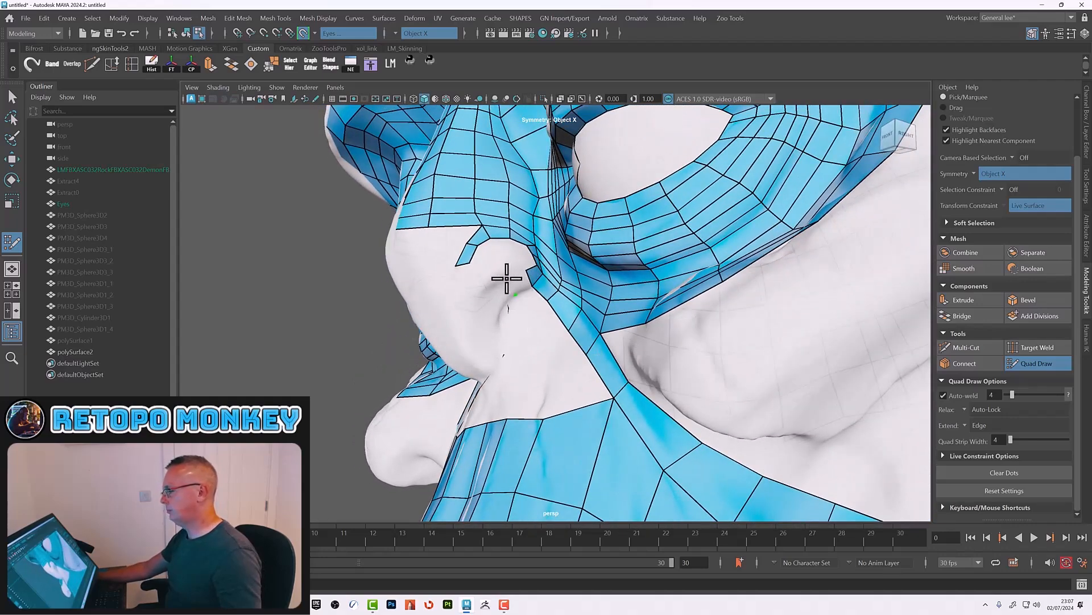
{"action": "left_click", "coordinate": [519, 283], "text": "shift"}
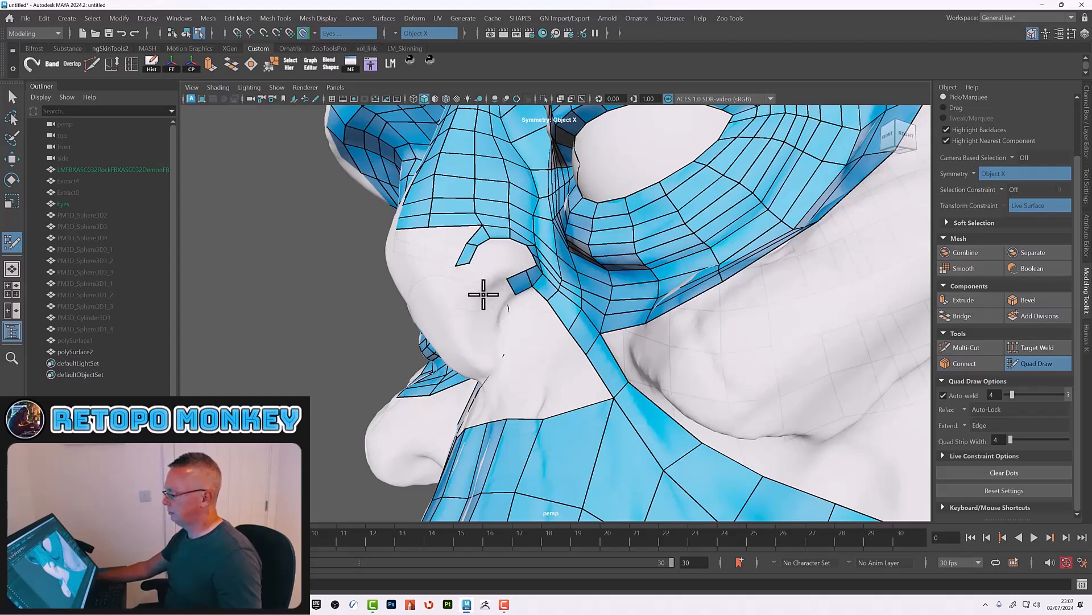
{"action": "left_click", "coordinate": [498, 289], "text": "shift"}
{"action": "left_click", "coordinate": [475, 325]}
{"action": "left_click", "coordinate": [487, 348], "text": "shift"}
{"action": "left_click", "coordinate": [488, 342], "text": "shift"}
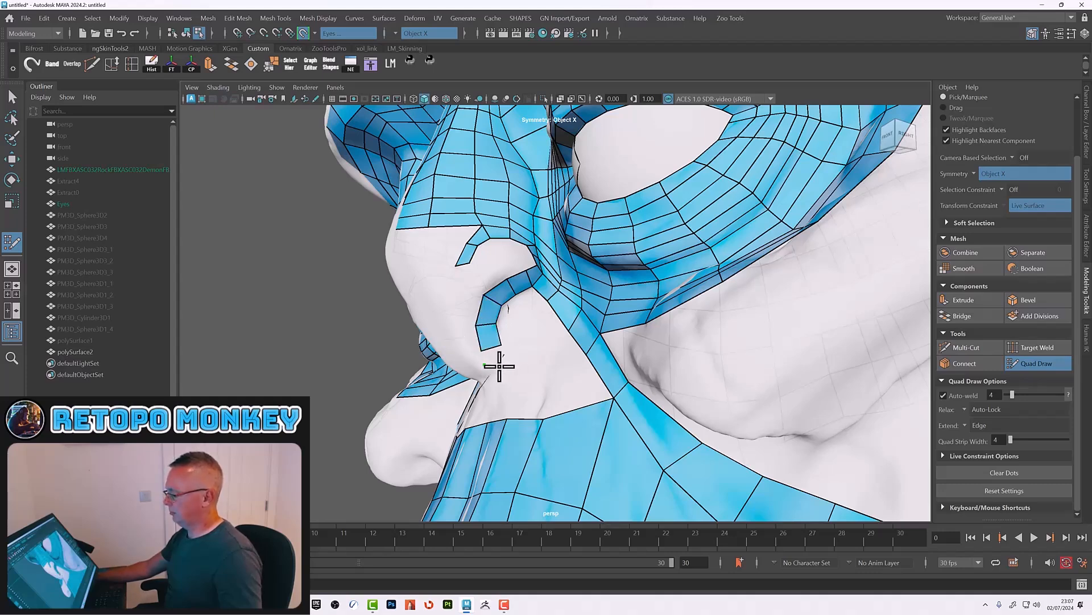
Step: Extend the nostril strip further around the rim of the nostril
{"action": "left_click_drag", "start_coordinate": [524, 371], "coordinate": [546, 305], "text": "alt"}
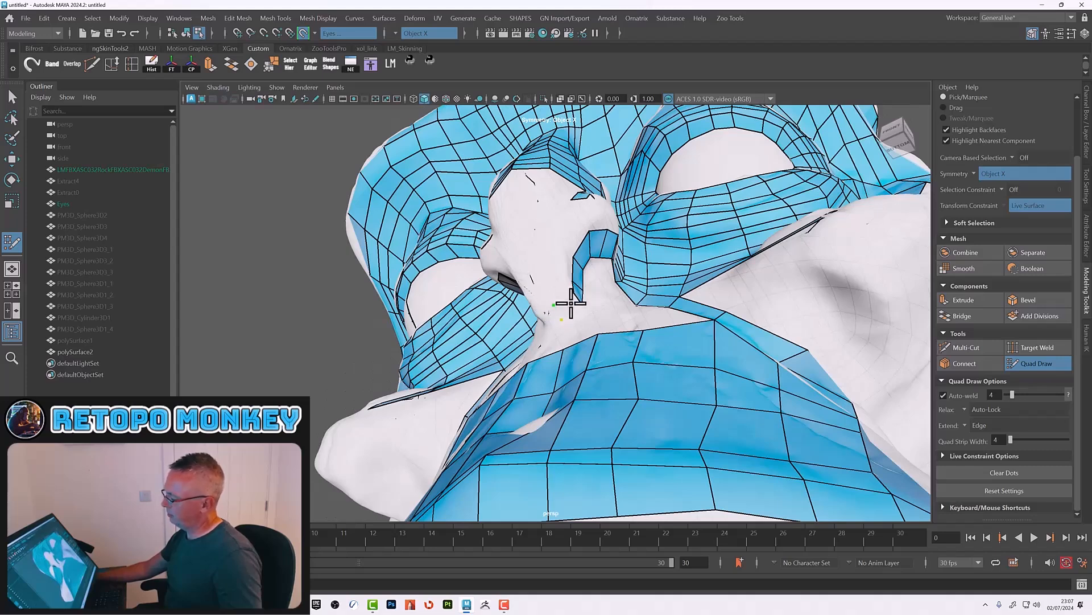
{"action": "left_click_drag", "start_coordinate": [563, 296], "coordinate": [581, 288], "text": "alt"}
{"action": "left_click", "coordinate": [526, 330]}
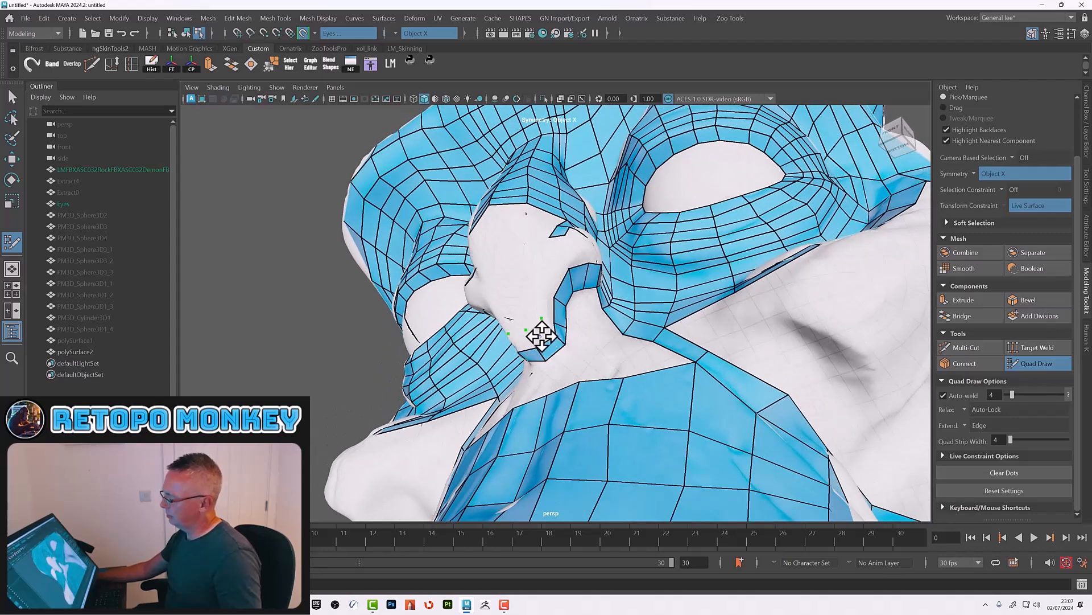
{"action": "left_click_drag", "start_coordinate": [537, 325], "coordinate": [596, 306], "text": "alt"}
{"action": "right_click_drag", "start_coordinate": [596, 307], "coordinate": [671, 314], "text": "alt"}
{"action": "mouse_move", "coordinate": [661, 249]}
{"action": "left_mouse_down"}
{"action": "mouse_move", "coordinate": [654, 288]}
{"action": "mouse_move", "coordinate": [481, 434]}
{"action": "mouse_move", "coordinate": [505, 391]}
{"action": "left_mouse_up"}
Step: Fill the gaps between the nostril strip and the cheek loop with quads
{"action": "left_click", "coordinate": [666, 278], "text": "shift"}
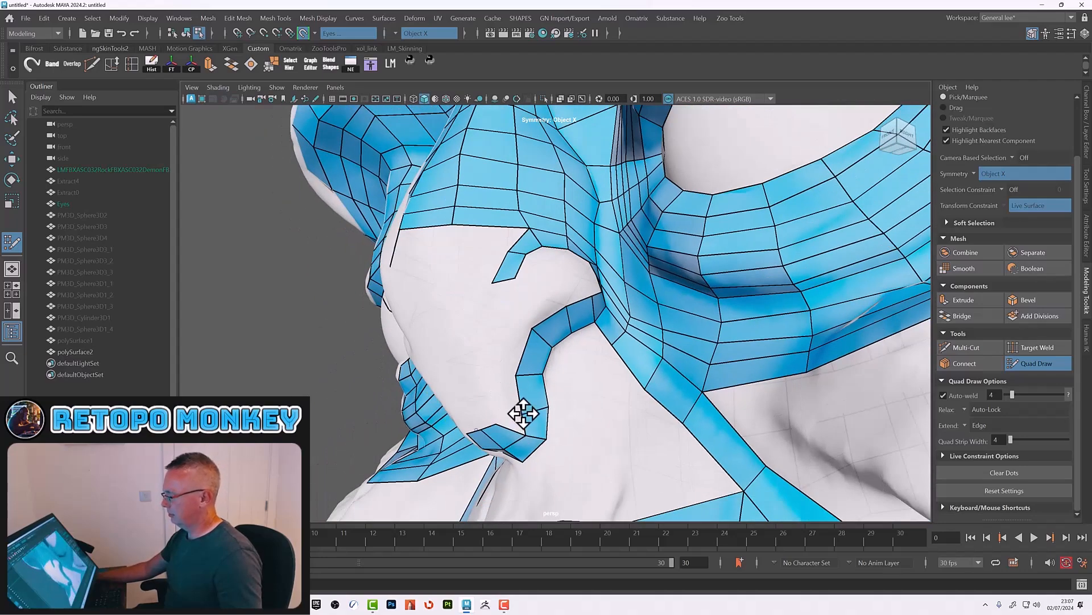
{"action": "left_click", "coordinate": [495, 367]}
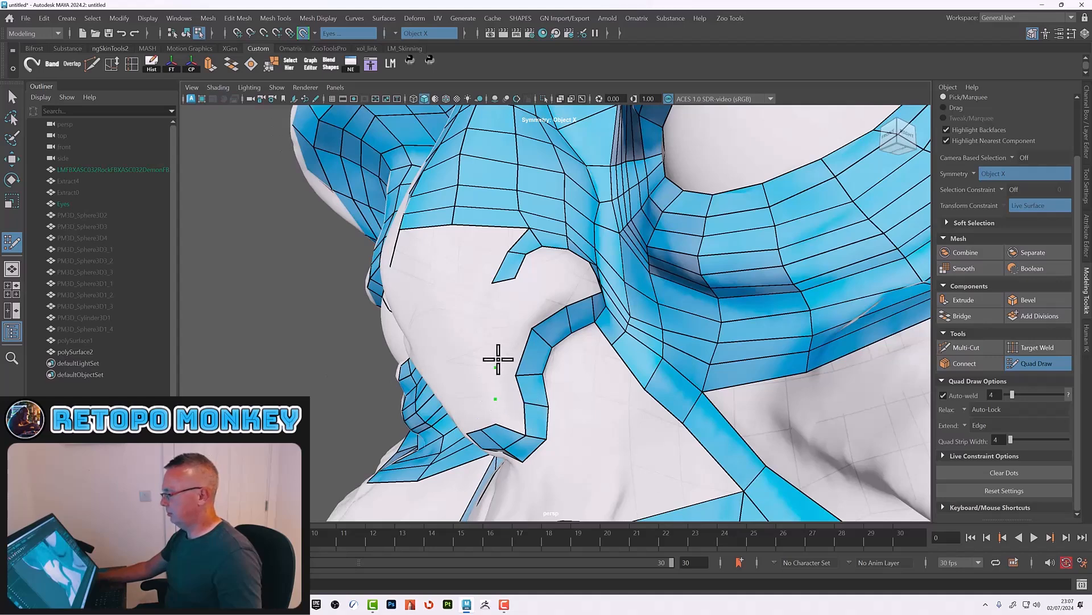
{"action": "left_click", "coordinate": [504, 384], "text": "shift"}
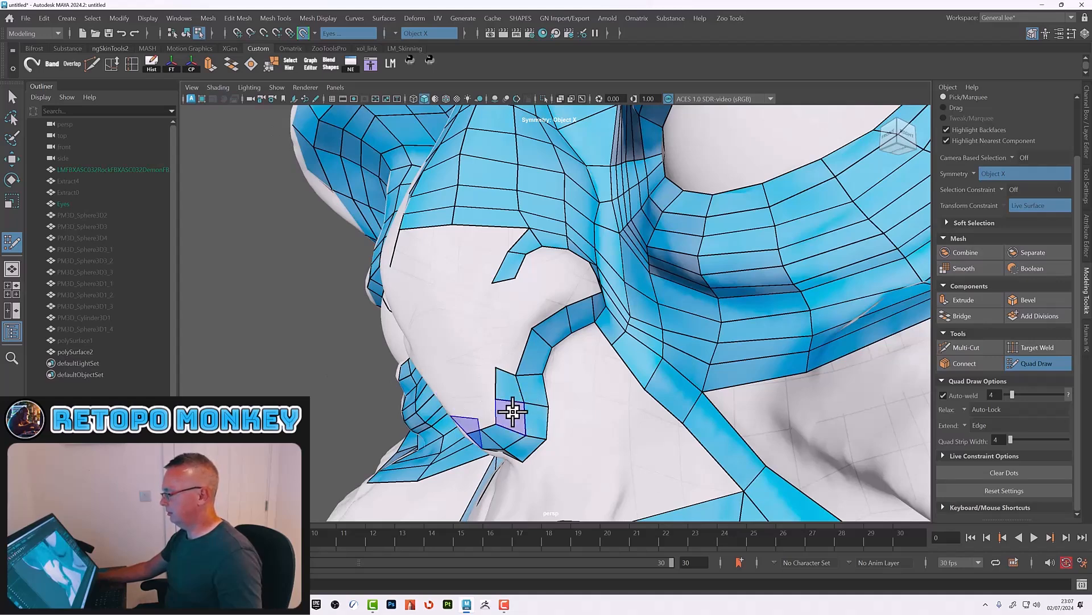
{"action": "left_click", "coordinate": [503, 317]}
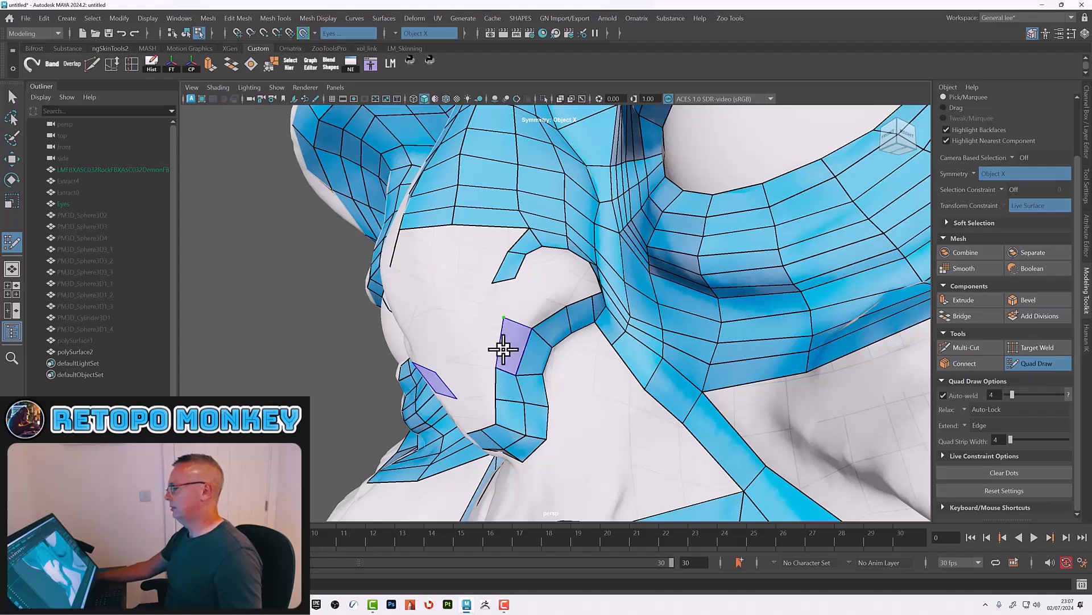
Step: Fill quads at the nose base connecting the nostrils to the upper lip on both sides
{"action": "mouse_move", "coordinate": [639, 409]}
{"action": "left_mouse_down", "text": "alt"}
{"action": "mouse_move", "coordinate": [627, 422]}
{"action": "mouse_move", "coordinate": [581, 415]}
{"action": "mouse_move", "coordinate": [610, 419]}
{"action": "mouse_move", "coordinate": [659, 402]}
{"action": "mouse_move", "coordinate": [630, 371]}
{"action": "left_mouse_up", "text": "alt"}
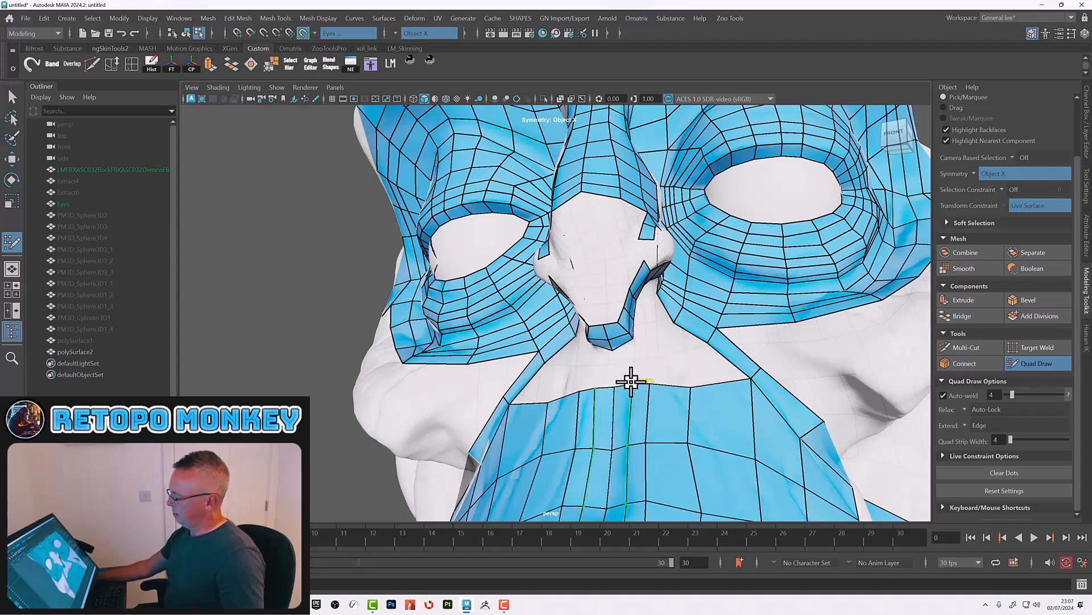
{"action": "left_click", "coordinate": [627, 362], "text": "shift"}
{"action": "left_click", "coordinate": [640, 366], "text": "shift"}
{"action": "left_click", "coordinate": [687, 354]}
{"action": "left_click", "coordinate": [705, 361], "text": "shift"}
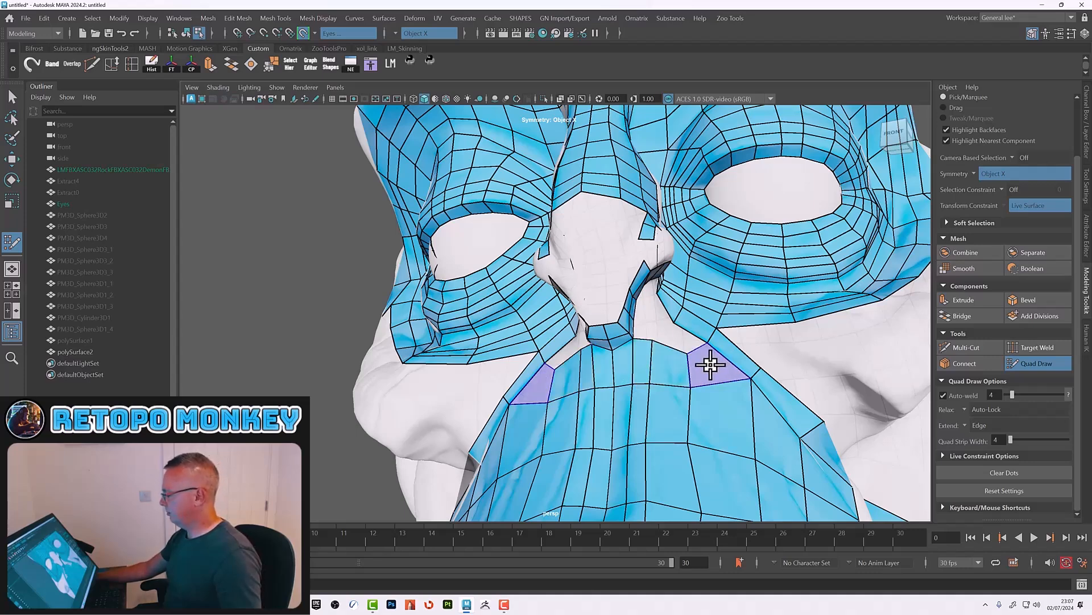
{"action": "left_click", "coordinate": [680, 340], "text": "shift"}
Step: Build quads filling the area between the nostril wing and the cheek
{"action": "right_click_drag", "start_coordinate": [666, 317], "coordinate": [777, 313], "text": "alt"}
{"action": "middle_click_drag", "start_coordinate": [777, 313], "coordinate": [668, 342], "text": "alt"}
{"action": "right_click_drag", "start_coordinate": [645, 358], "coordinate": [659, 358], "text": "alt"}
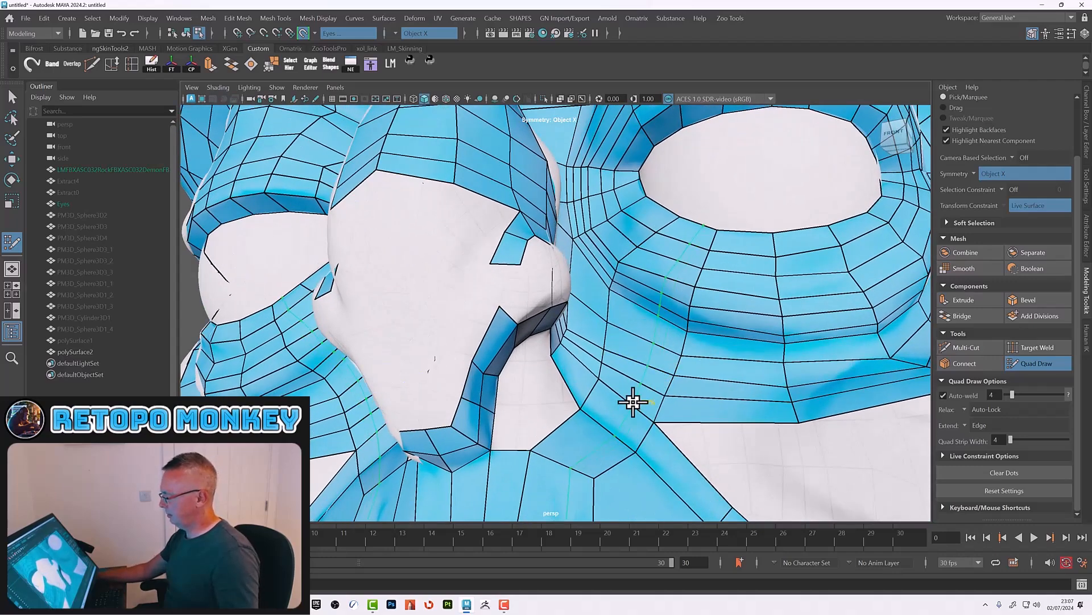
{"action": "left_click", "coordinate": [589, 423], "text": "ctrl+shift"}
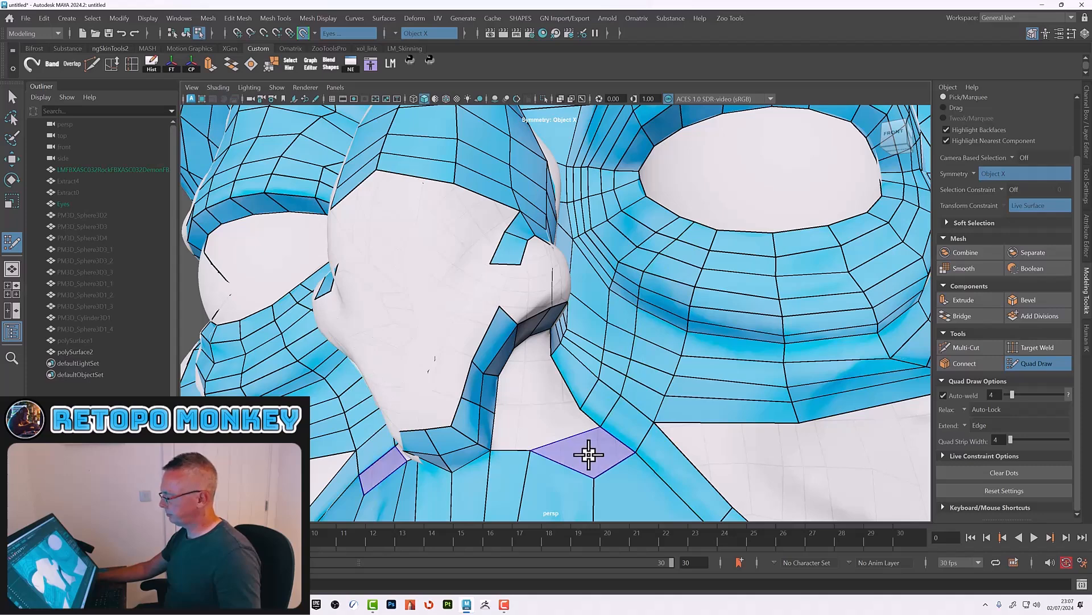
{"action": "left_click", "coordinate": [512, 434], "text": "shift"}
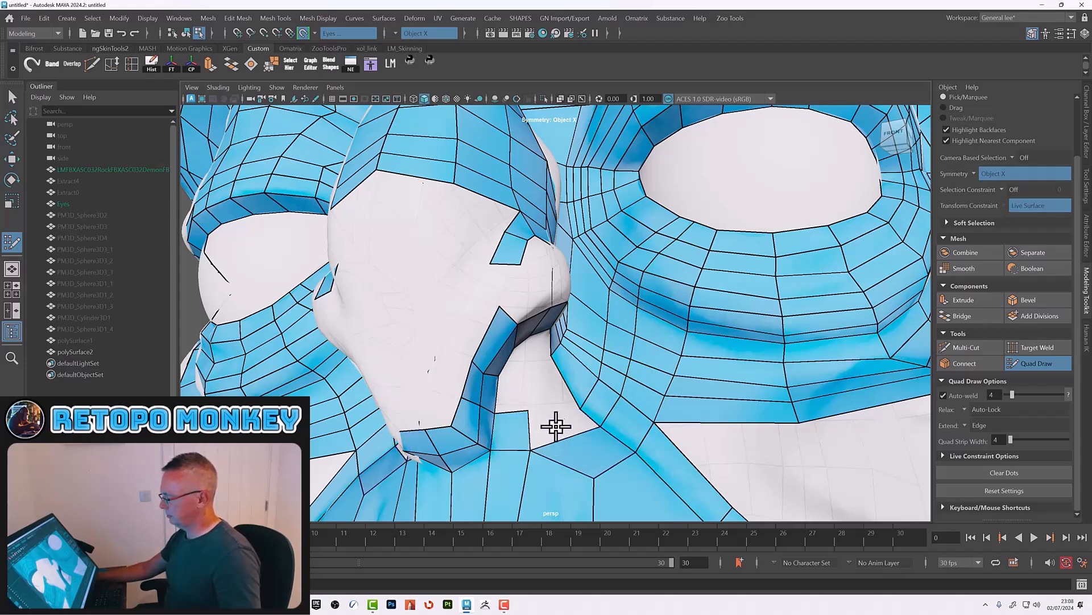
{"action": "left_click", "coordinate": [527, 371]}
{"action": "left_click", "coordinate": [507, 397], "text": "shift"}
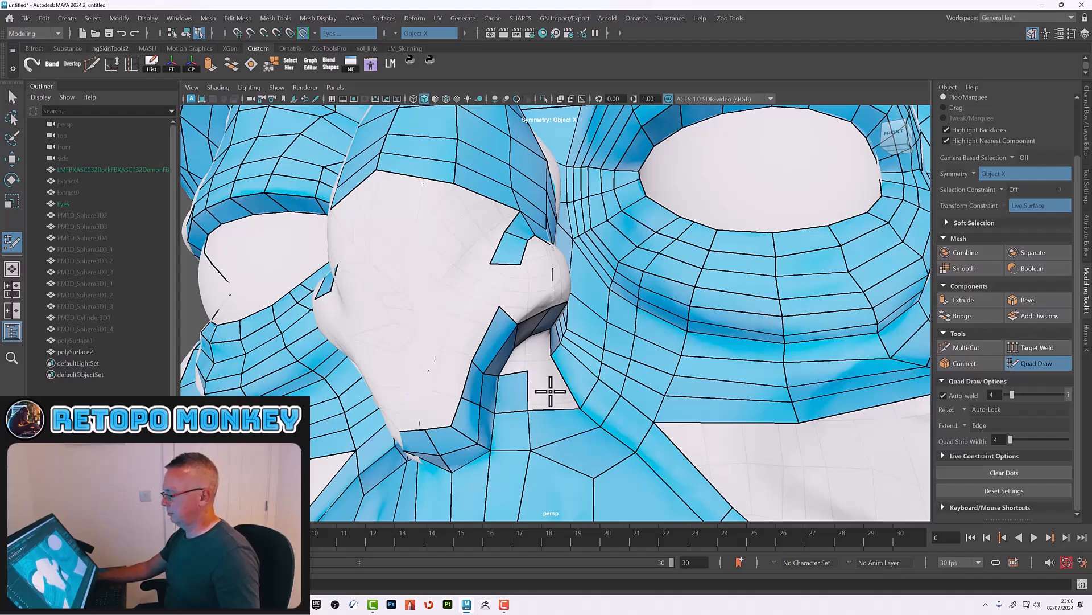
{"action": "scroll", "coordinate": [551, 391], "scroll_direction": "down", "scroll_amount": 1}
{"action": "mouse_move", "coordinate": [548, 379]}
{"action": "left_mouse_down", "text": "alt"}
{"action": "mouse_move", "coordinate": [569, 390]}
{"action": "mouse_move", "coordinate": [527, 361]}
{"action": "mouse_move", "coordinate": [561, 349]}
{"action": "mouse_move", "coordinate": [574, 356]}
{"action": "mouse_move", "coordinate": [500, 358]}
{"action": "mouse_move", "coordinate": [488, 385]}
{"action": "left_mouse_up", "text": "alt"}
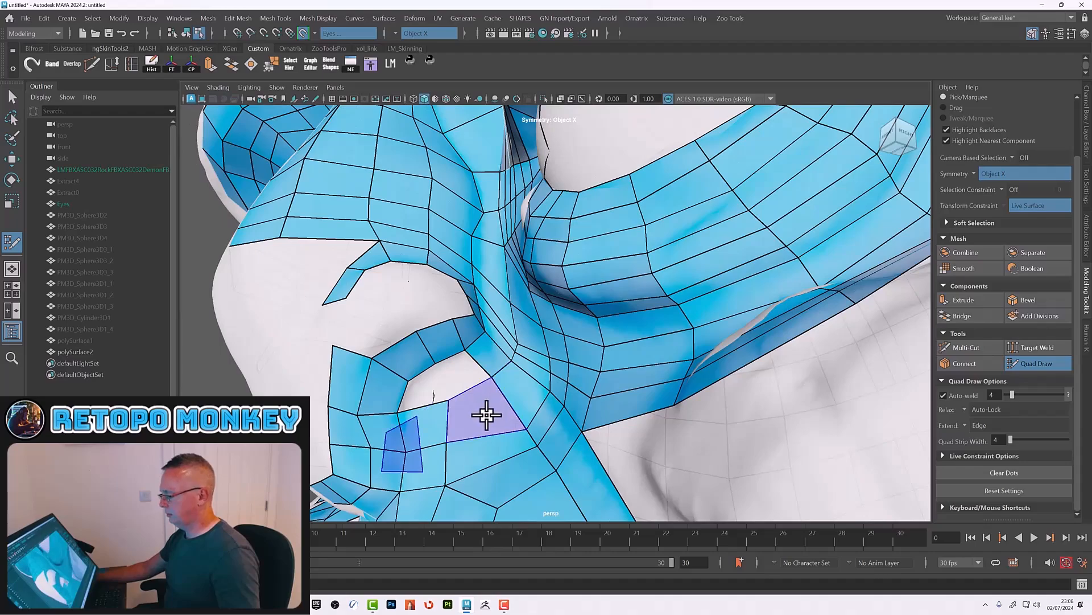
{"action": "left_click", "coordinate": [424, 386], "text": "shift"}
{"action": "left_click", "coordinate": [469, 369], "text": "shift"}
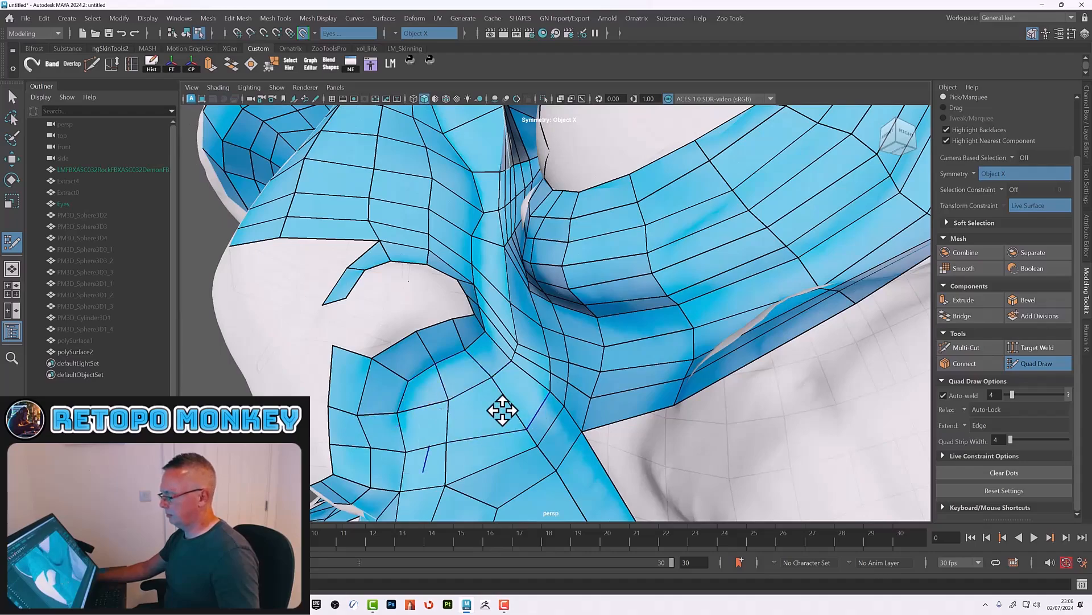
Step: Place Quad Draw dots on the underside of the nose between the two nostrils
{"action": "scroll", "coordinate": [534, 401], "scroll_direction": "down", "scroll_amount": 5}
{"action": "left_click_drag", "start_coordinate": [535, 397], "coordinate": [649, 371], "text": "alt"}
{"action": "scroll", "coordinate": [603, 385], "scroll_direction": "up", "scroll_amount": 3}
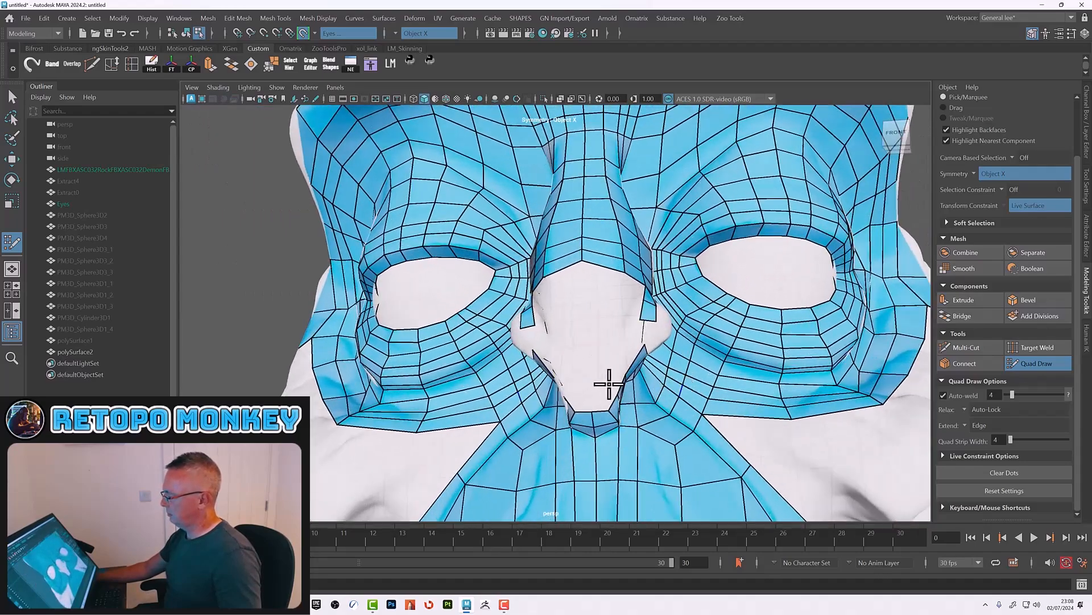
{"action": "scroll", "coordinate": [664, 312], "scroll_direction": "up", "scroll_amount": 3}
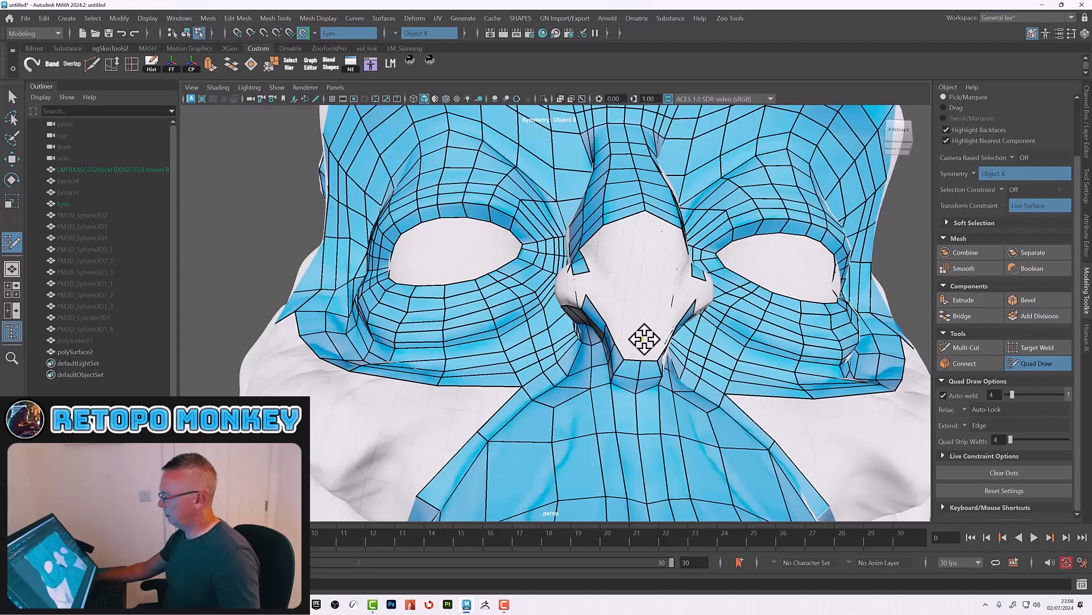
{"action": "mouse_move", "coordinate": [654, 349]}
{"action": "left_mouse_down", "text": "alt"}
{"action": "mouse_move", "coordinate": [592, 341]}
{"action": "mouse_move", "coordinate": [529, 359]}
{"action": "left_mouse_up", "text": "alt"}
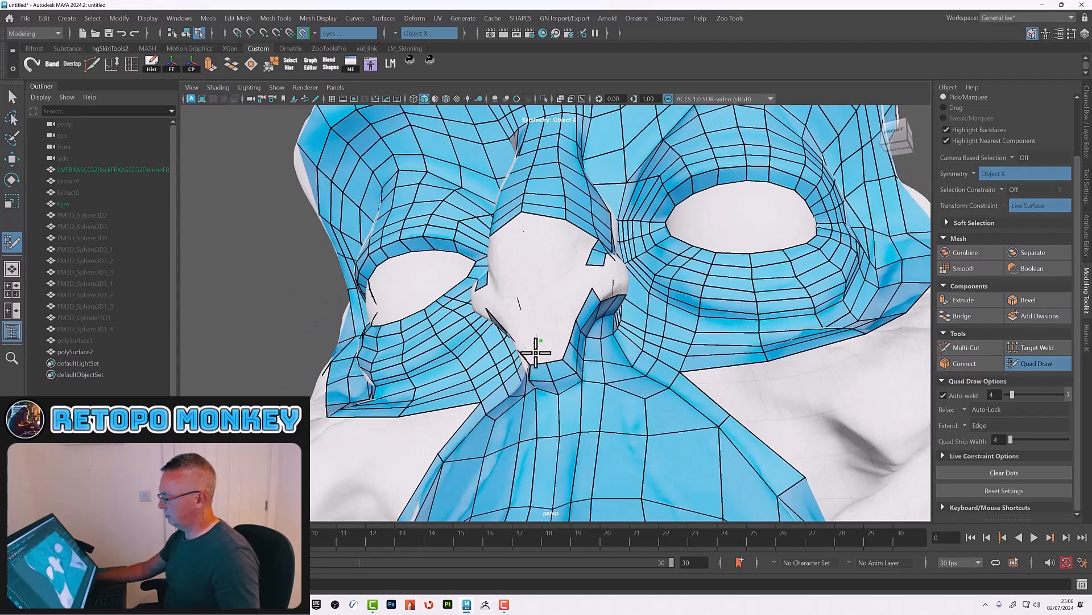
{"action": "left_click", "coordinate": [555, 350], "text": "shift"}
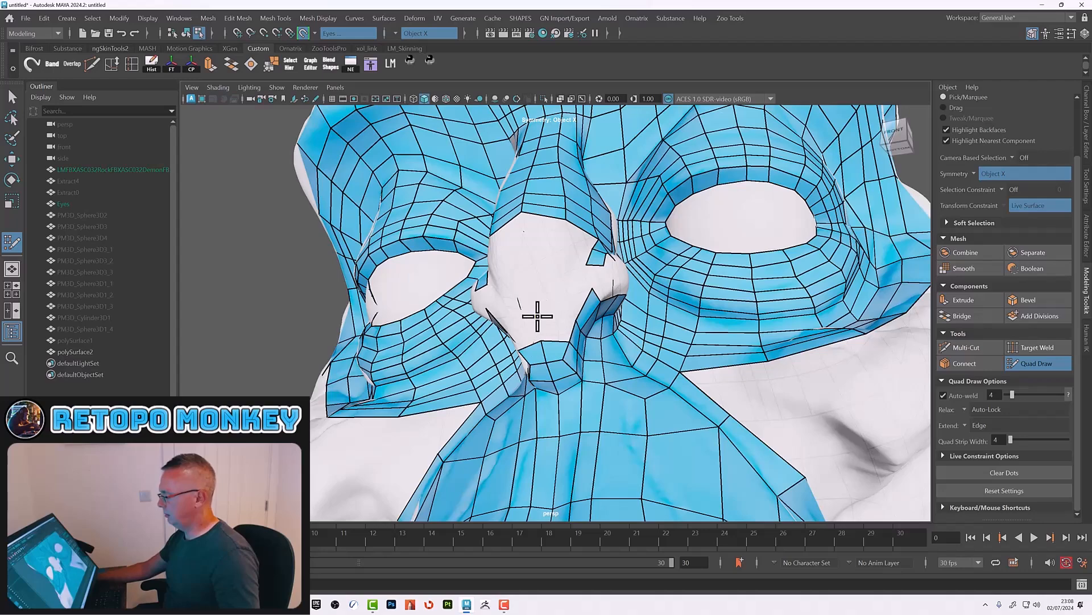
{"action": "left_click", "coordinate": [537, 317]}
{"action": "left_click", "coordinate": [555, 324], "text": "shift"}
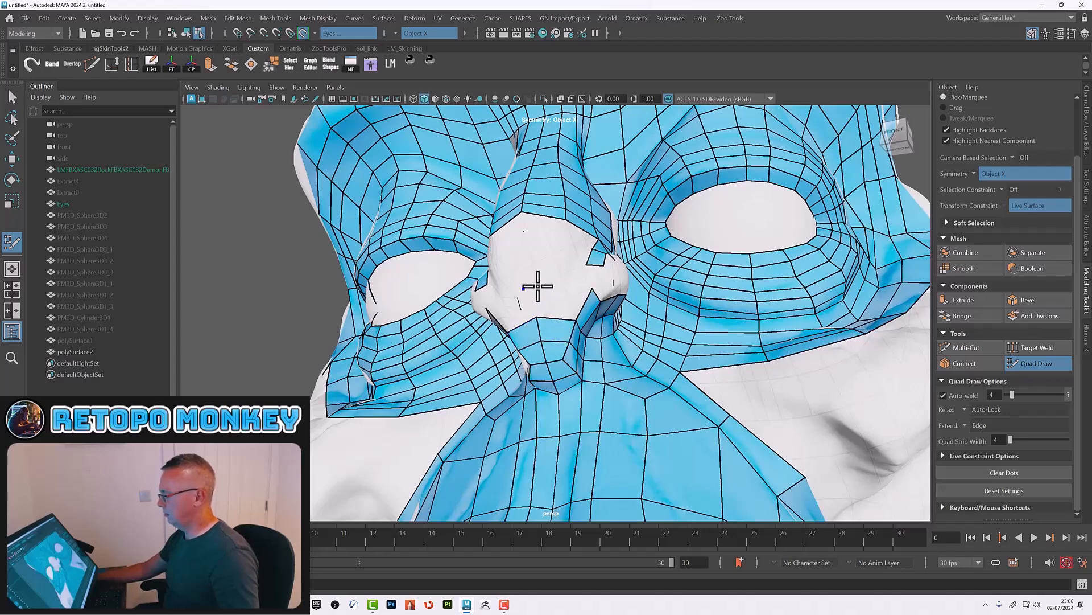
Step: Fill quads across the nose underside, bridging the gap between the nostrils
{"action": "left_click", "coordinate": [558, 300], "text": "shift"}
{"action": "mouse_move", "coordinate": [585, 317]}
{"action": "left_mouse_down", "text": "alt"}
{"action": "mouse_move", "coordinate": [446, 366]}
{"action": "mouse_move", "coordinate": [485, 378]}
{"action": "mouse_move", "coordinate": [669, 362]}
{"action": "mouse_move", "coordinate": [705, 334]}
{"action": "left_mouse_up", "text": "alt"}
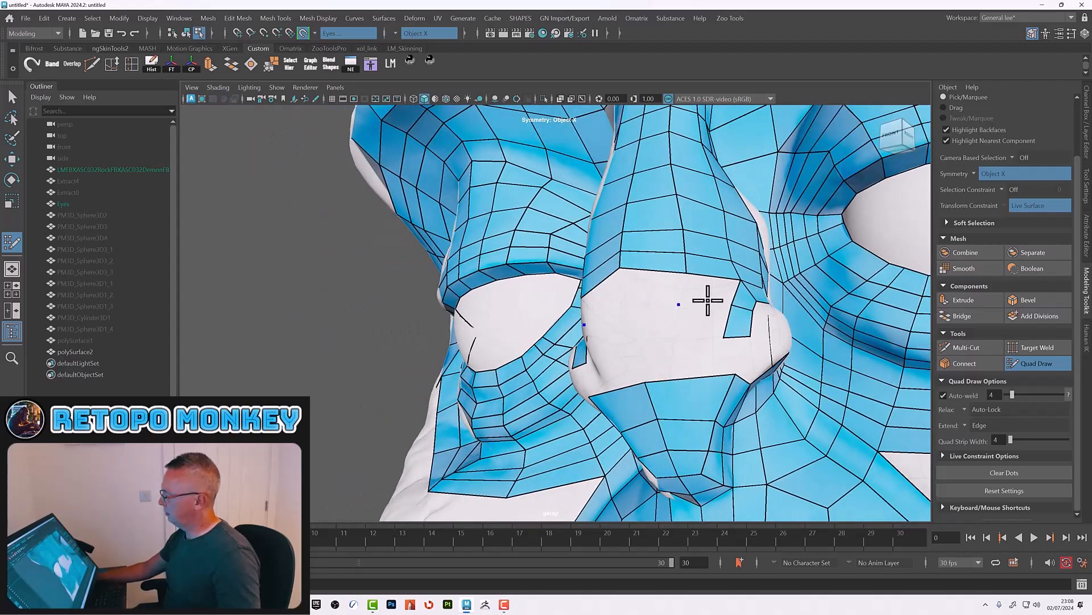
{"action": "left_click", "coordinate": [707, 294], "text": "shift"}
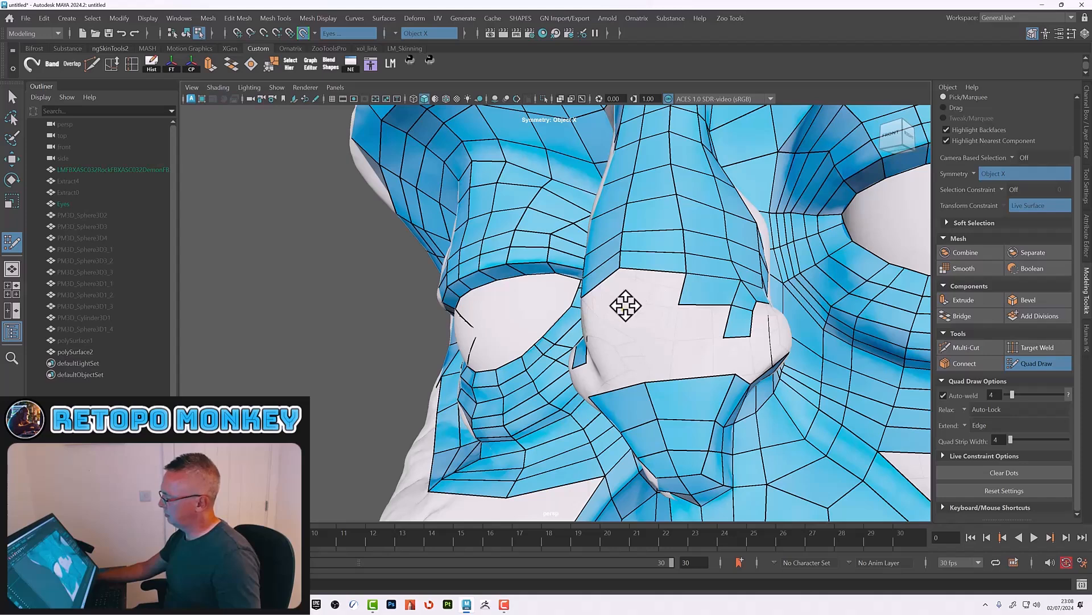
{"action": "left_click", "coordinate": [649, 289], "text": "shift"}
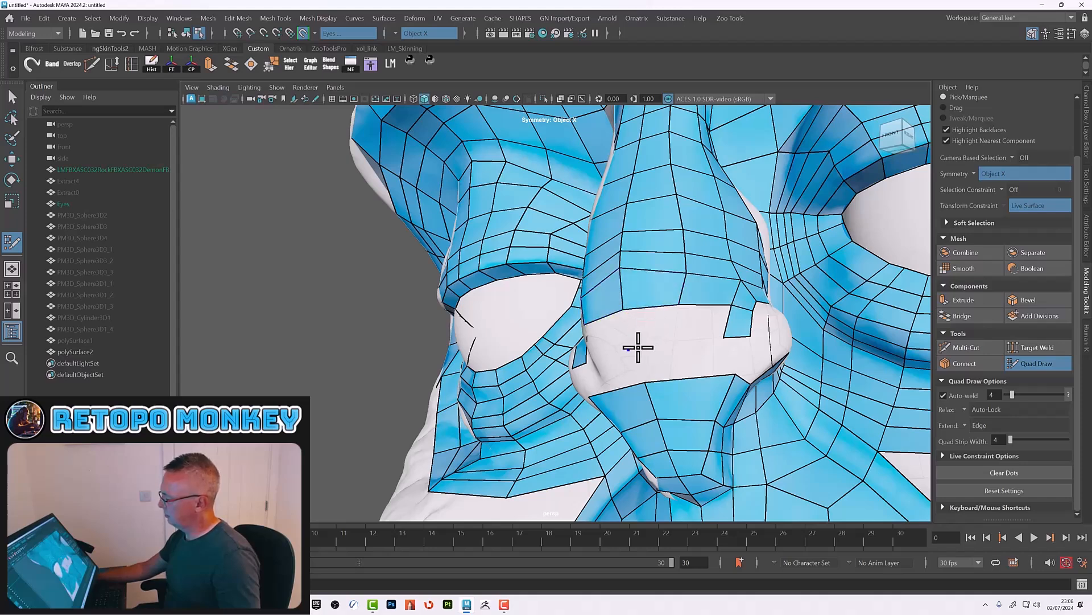
{"action": "left_click", "coordinate": [694, 324], "text": "shift"}
Step: Fill the small holes beneath the nostril wing with quads
{"action": "mouse_move", "coordinate": [710, 324]}
{"action": "left_mouse_down", "text": "alt"}
{"action": "mouse_move", "coordinate": [718, 342]}
{"action": "mouse_move", "coordinate": [593, 360]}
{"action": "left_mouse_up", "text": "alt"}
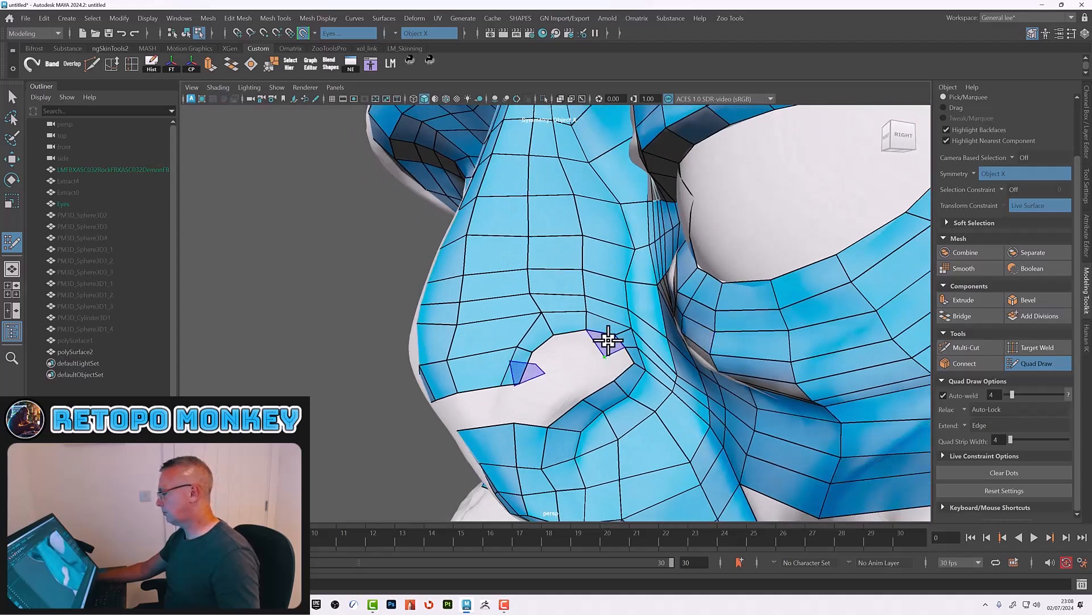
{"action": "left_click", "coordinate": [567, 360]}
{"action": "left_click", "coordinate": [590, 371], "text": "shift"}
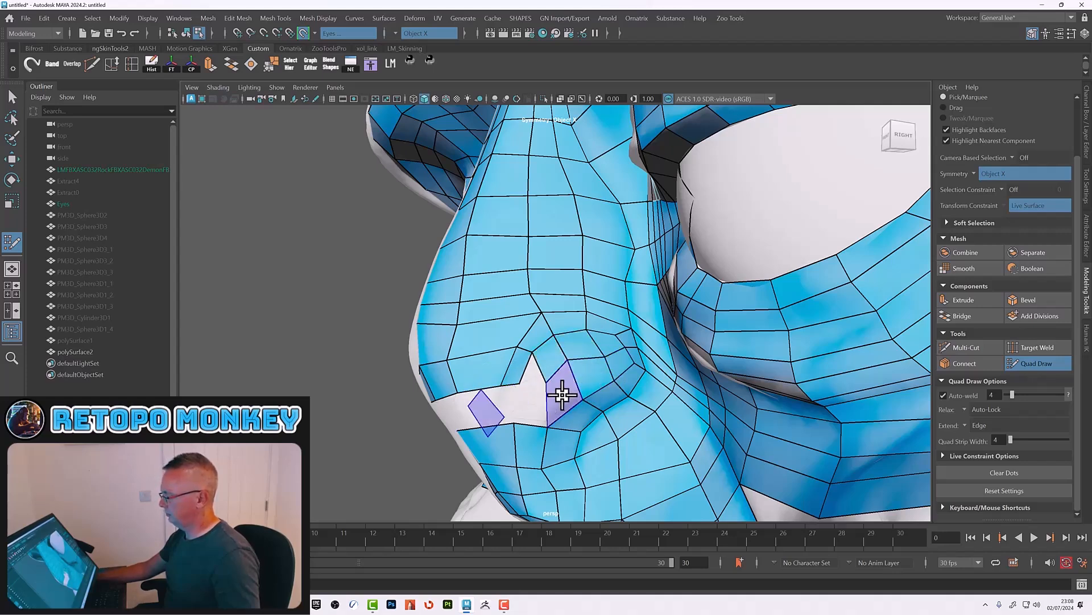
{"action": "left_click", "coordinate": [532, 382], "text": "shift"}
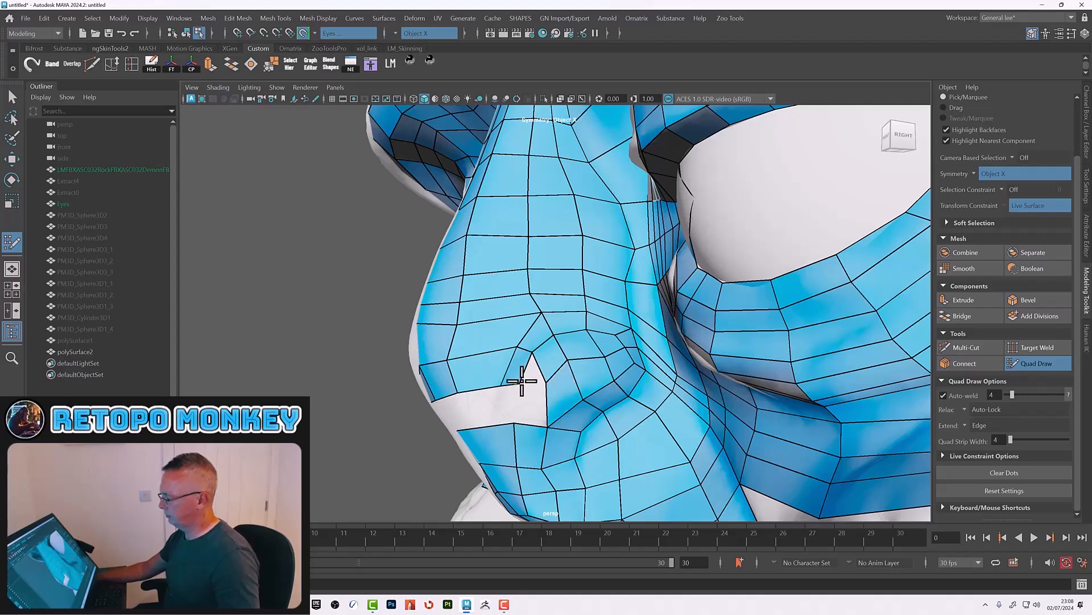
Step: Clear the dots and relax the new quads around the nostril base
{"action": "left_click", "coordinate": [1004, 471]}
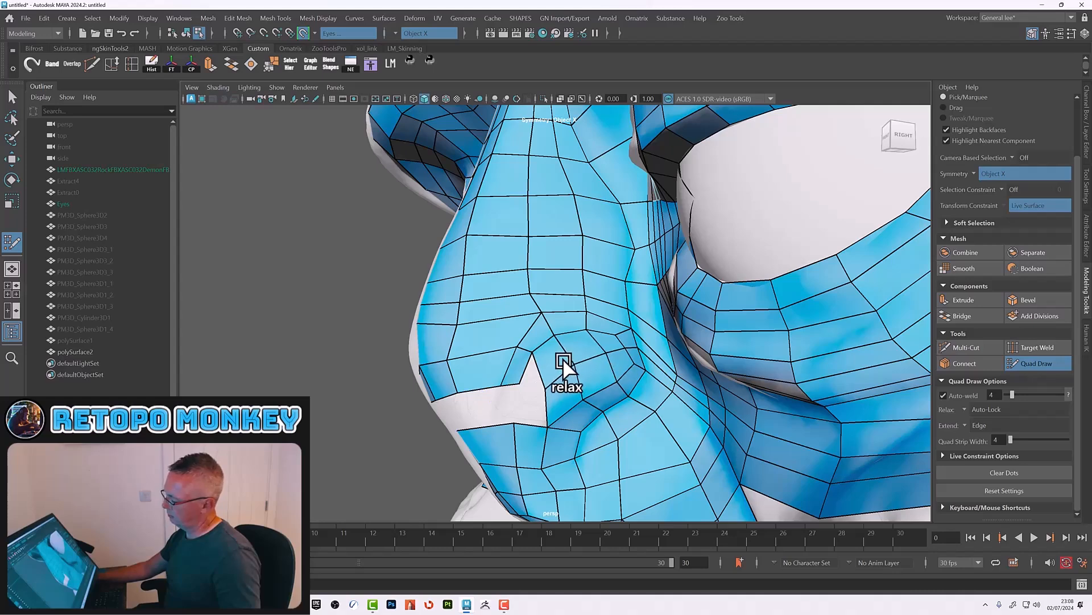
{"action": "left_click_drag", "start_coordinate": [575, 370], "coordinate": [570, 408], "text": "alt"}
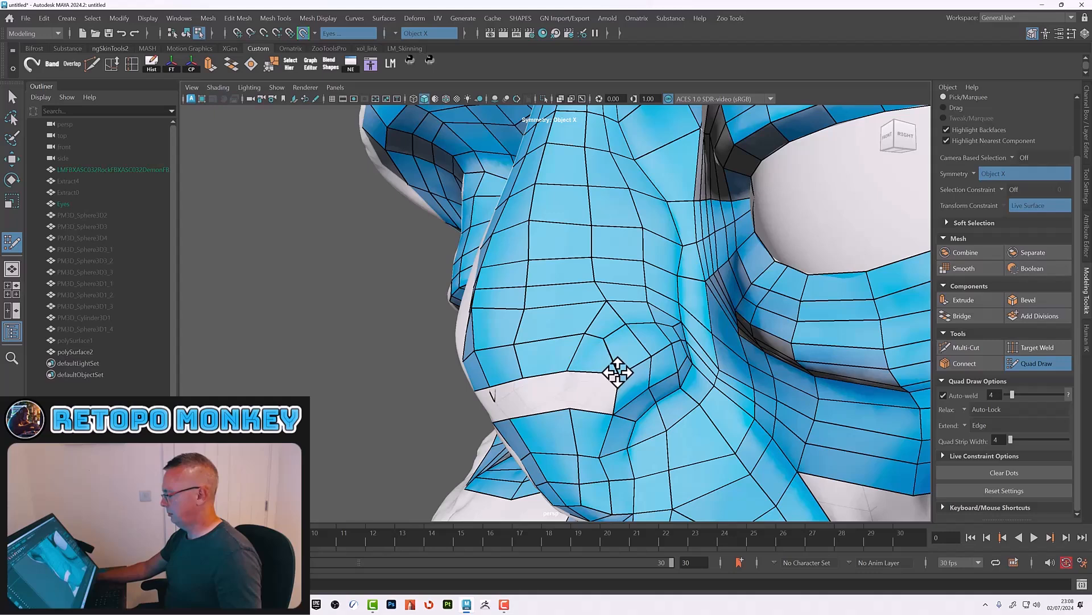
{"action": "left_click", "coordinate": [597, 359], "text": "ctrl+shift"}
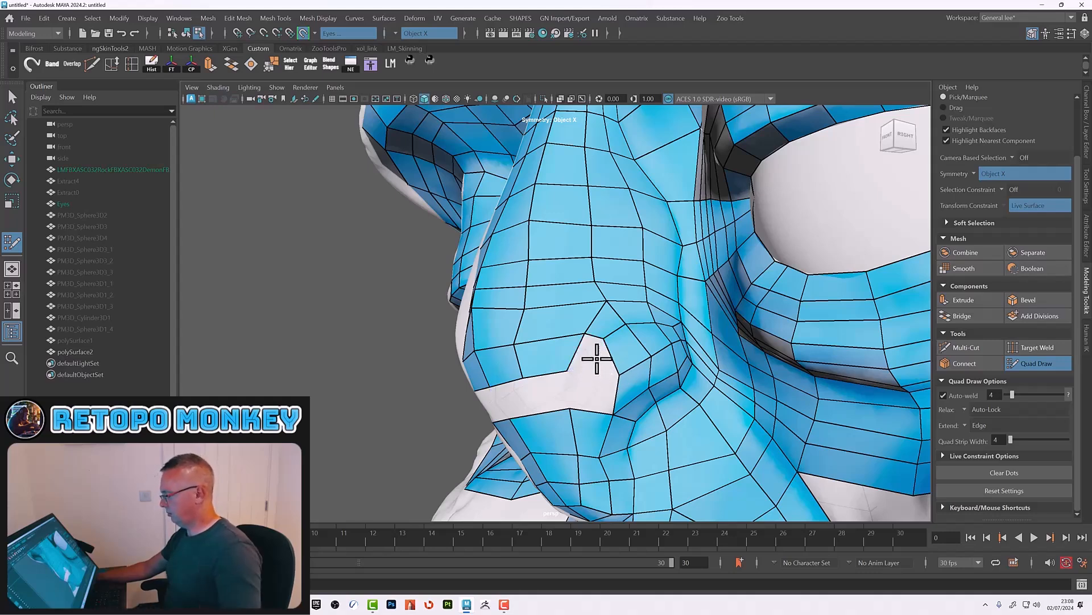
{"action": "left_click", "coordinate": [598, 357], "text": "shift"}
{"action": "left_click", "coordinate": [597, 390], "text": "shift"}
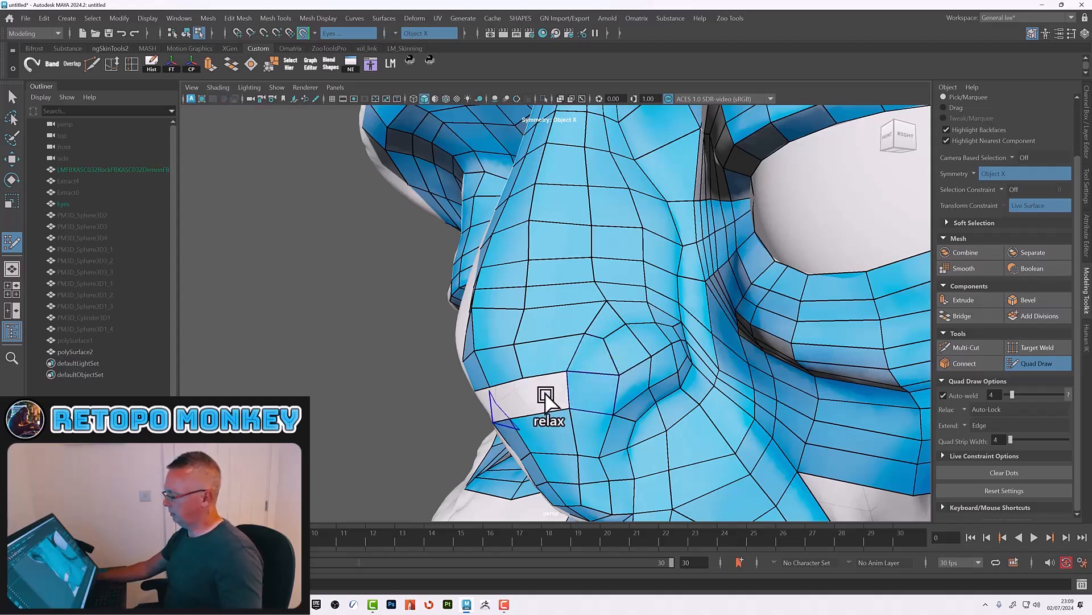
Step: Set symmetry back to Object X
{"action": "left_click_drag", "start_coordinate": [551, 390], "coordinate": [669, 360], "text": "alt"}
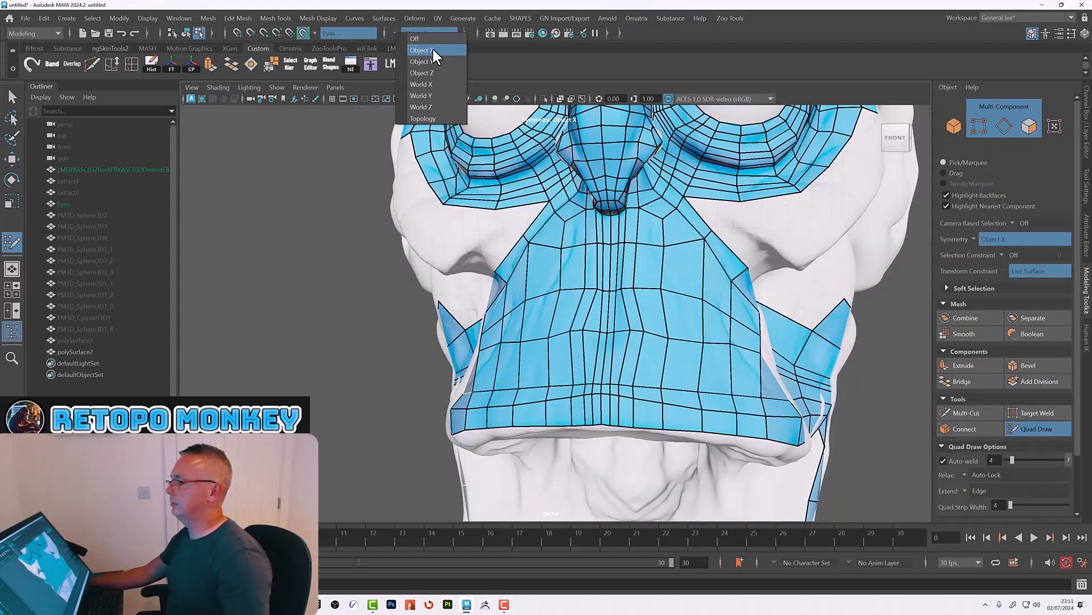
{"action": "left_click", "coordinate": [431, 47]}
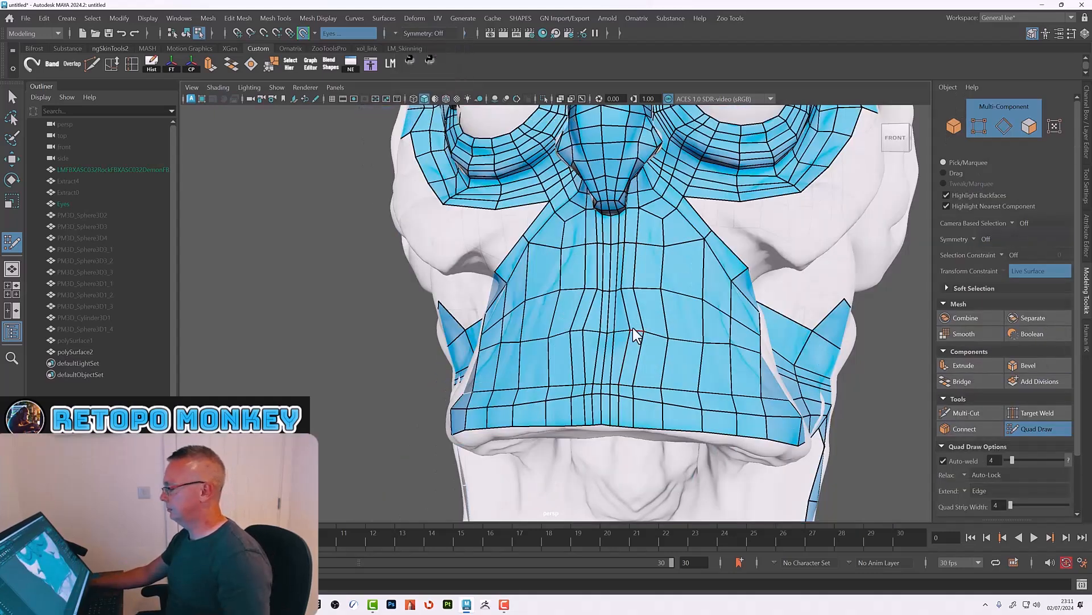
{"action": "right_click_drag", "start_coordinate": [718, 314], "coordinate": [595, 298], "text": "alt"}
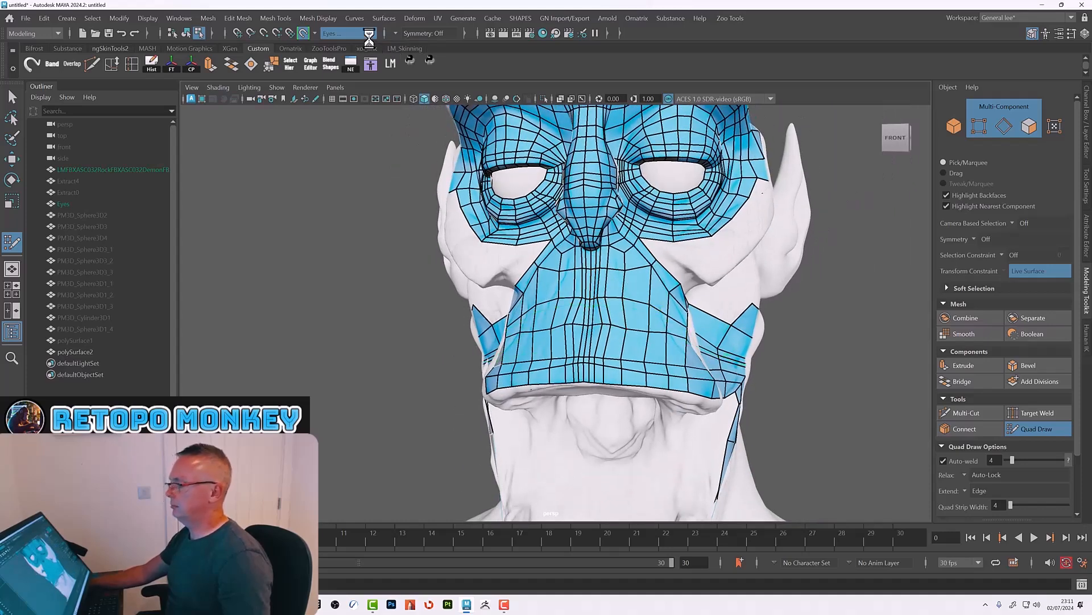
{"action": "left_click", "coordinate": [397, 29]}
{"action": "left_click", "coordinate": [425, 48]}
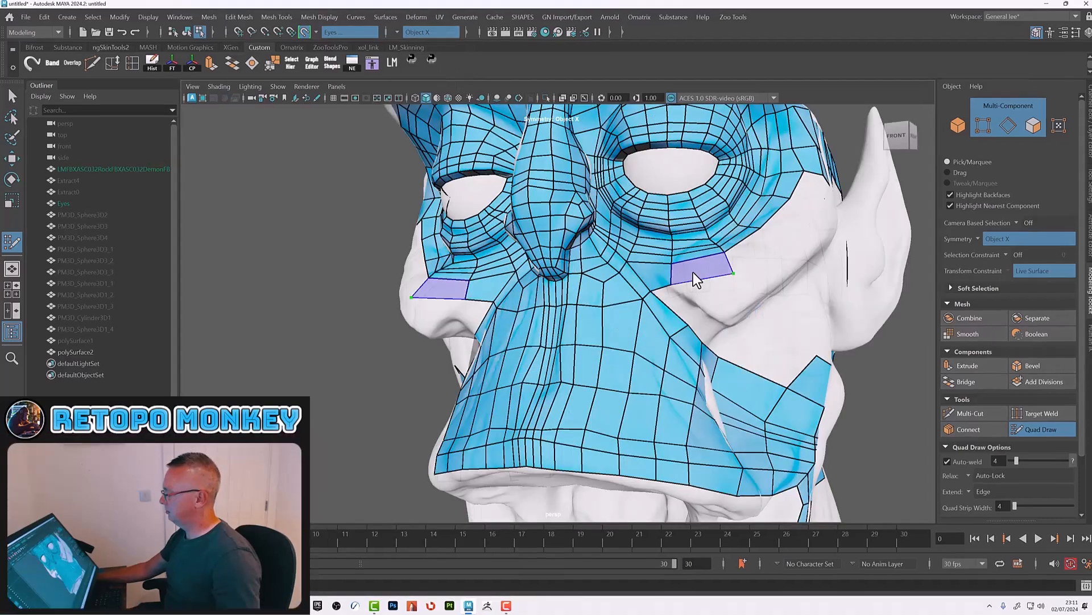
Step: Place dots on the upper cheek beside the eye and fill the first quads there
{"action": "left_click", "coordinate": [693, 273], "text": "shift"}
{"action": "left_click_drag", "start_coordinate": [692, 308], "coordinate": [667, 297], "text": "alt"}
{"action": "left_click", "coordinate": [679, 275], "text": "shift"}
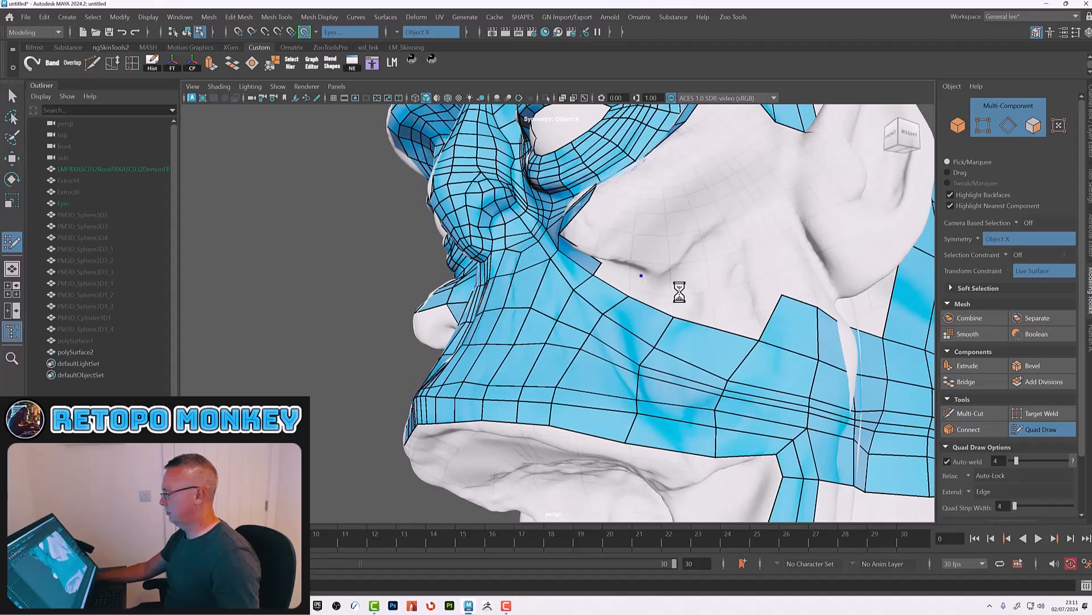
{"action": "left_click", "coordinate": [636, 286], "text": "shift"}
{"action": "left_click_drag", "start_coordinate": [617, 276], "coordinate": [692, 241], "text": "alt"}
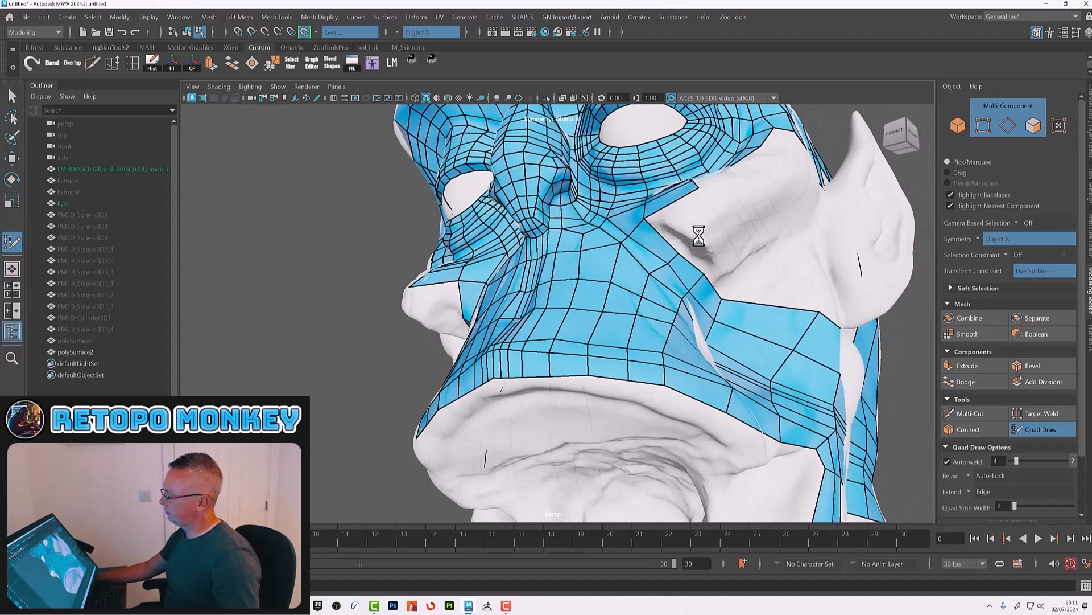
{"action": "left_click", "coordinate": [700, 228], "text": "shift"}
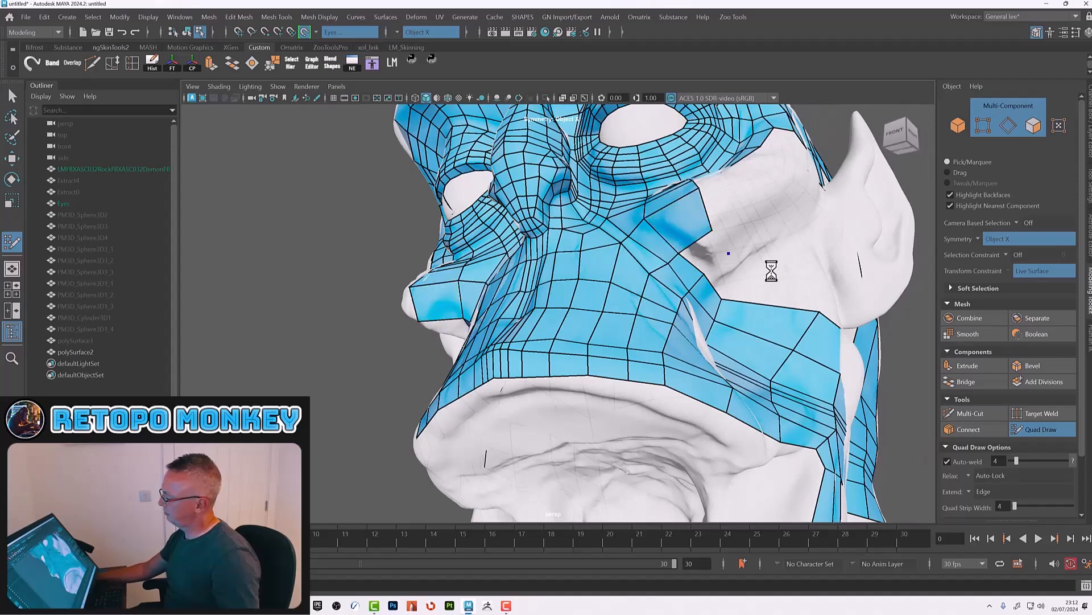
{"action": "left_click", "coordinate": [708, 247], "text": "shift"}
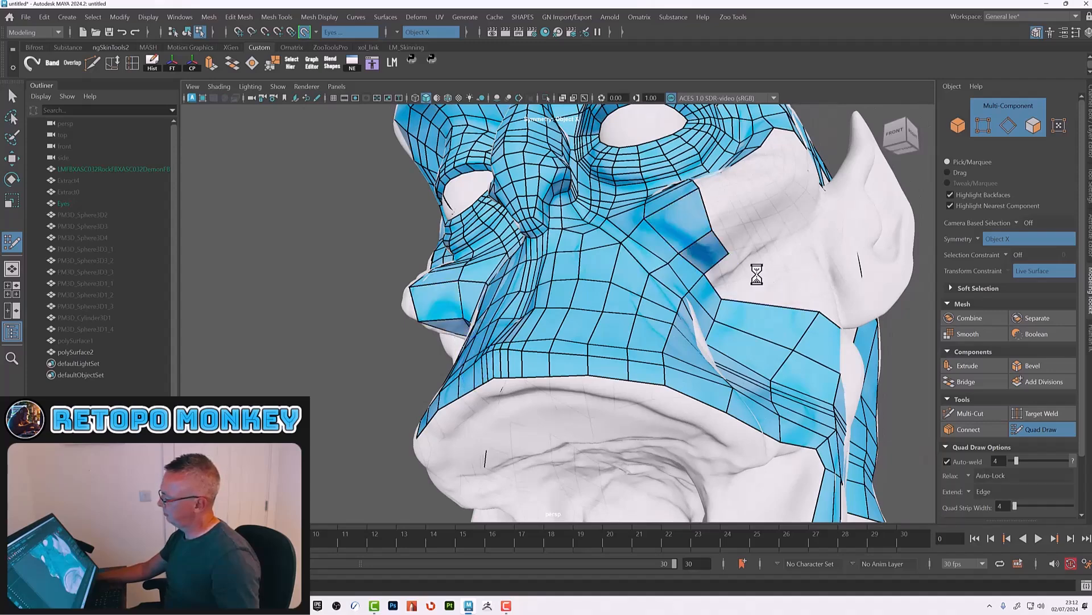
Step: Extend quads across the upper cheek toward the ear
{"action": "left_click", "coordinate": [730, 280], "text": "shift"}
{"action": "left_click_drag", "start_coordinate": [828, 293], "coordinate": [763, 249], "text": "alt"}
{"action": "left_click", "coordinate": [660, 303], "text": "shift"}
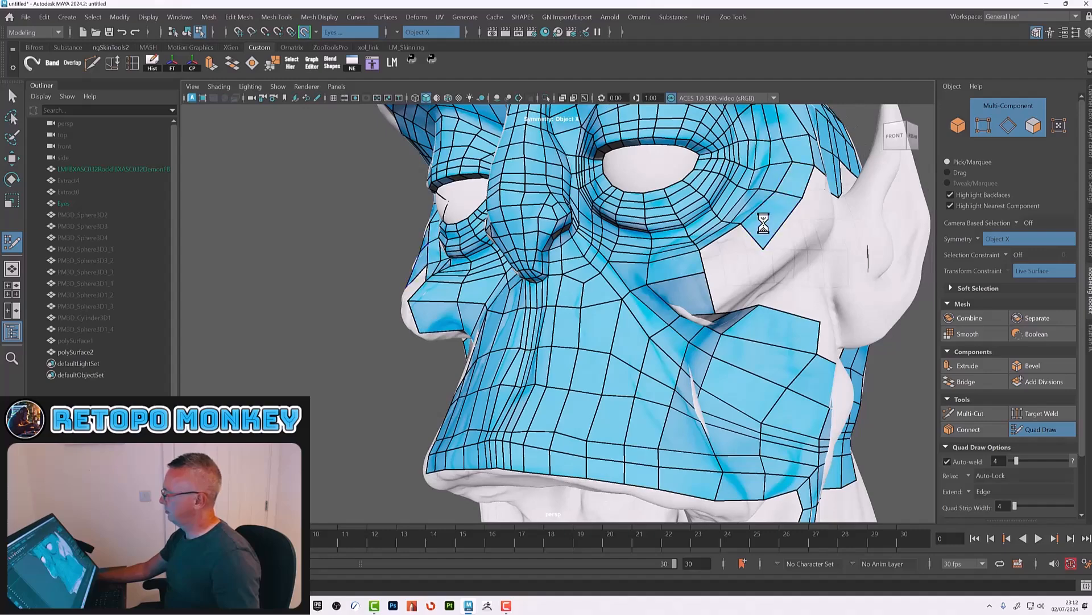
{"action": "left_click_drag", "start_coordinate": [765, 259], "coordinate": [717, 248], "text": "alt"}
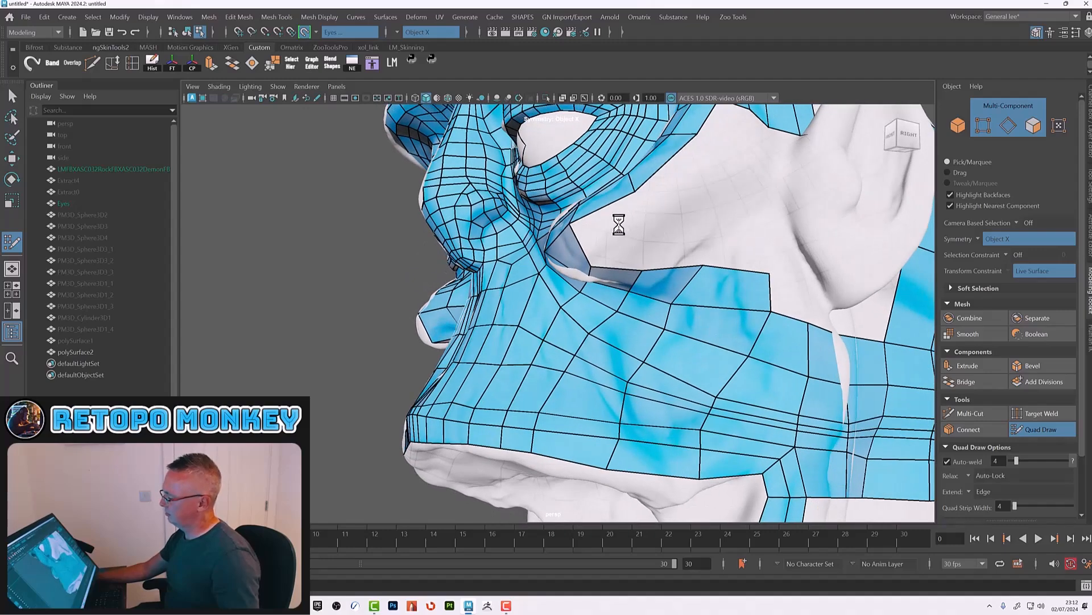
{"action": "left_click_drag", "start_coordinate": [643, 237], "coordinate": [724, 215], "text": "alt"}
{"action": "left_click", "coordinate": [726, 226]}
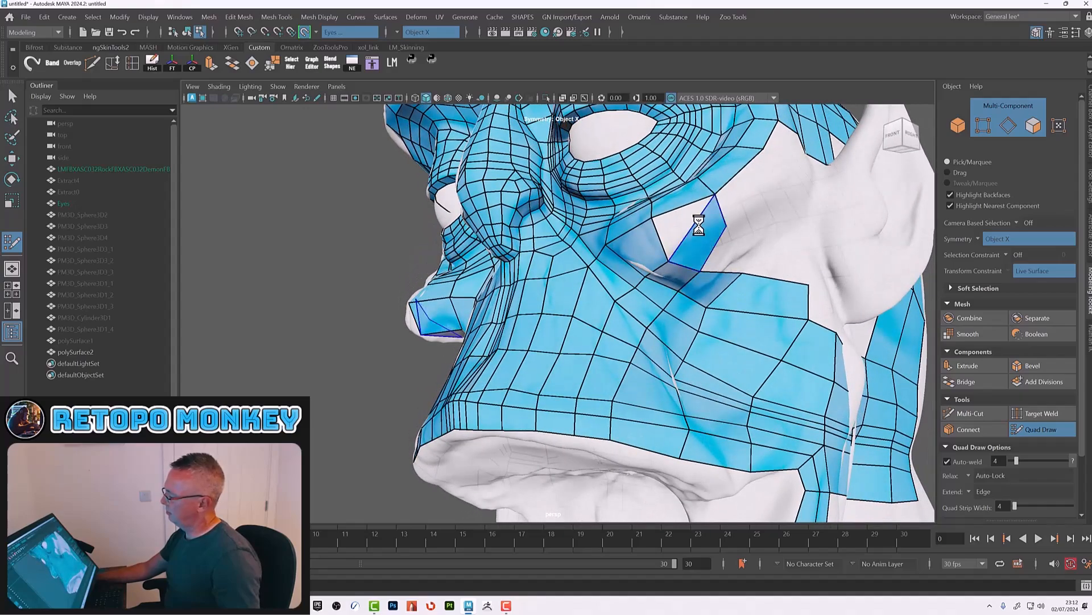
Step: Add further quads filling the upper cheek between the eye strip and the cheek loop
{"action": "left_click", "coordinate": [698, 222], "text": "shift"}
{"action": "mouse_move", "coordinate": [761, 195]}
{"action": "left_mouse_down", "text": "alt"}
{"action": "mouse_move", "coordinate": [680, 243]}
{"action": "mouse_move", "coordinate": [713, 183]}
{"action": "left_mouse_up", "text": "alt"}
{"action": "left_click", "coordinate": [730, 188], "text": "shift"}
{"action": "left_click", "coordinate": [688, 238], "text": "shift"}
{"action": "left_click", "coordinate": [674, 201], "text": "shift"}
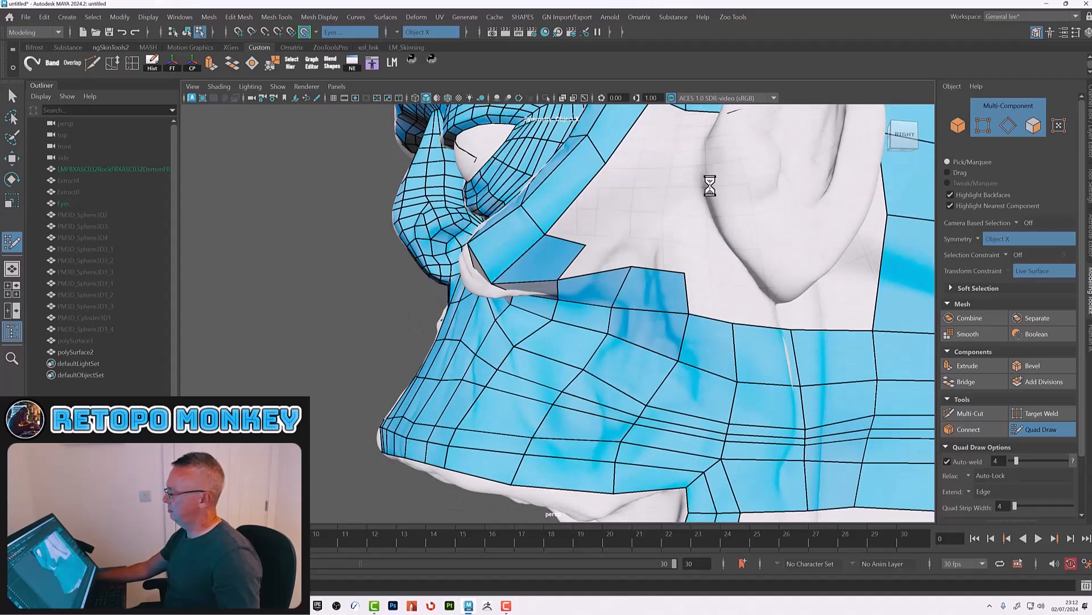
Step: Add two quads on the side of the cheek, then undo both
{"action": "left_click", "coordinate": [642, 149], "text": "shift"}
{"action": "left_click", "coordinate": [594, 204], "text": "shift"}
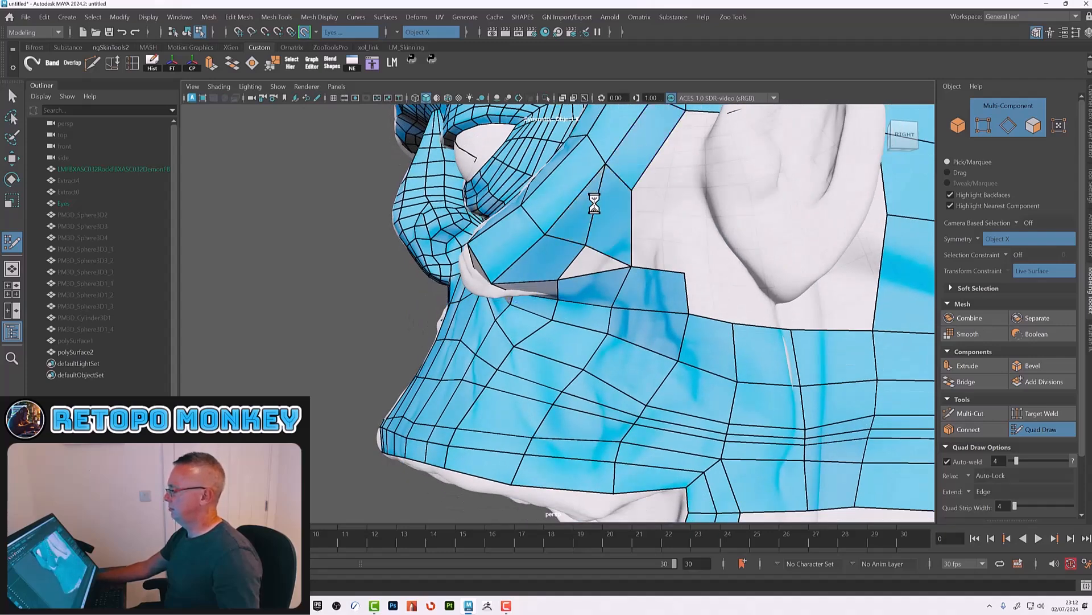
{"action": "key", "text": "ctrl+z"}
{"action": "key", "text": "ctrl+z"}
Step: Fill a quad in the cheek gap between the upper strip and the cheek loop
{"action": "left_click", "coordinate": [590, 205], "text": "shift"}
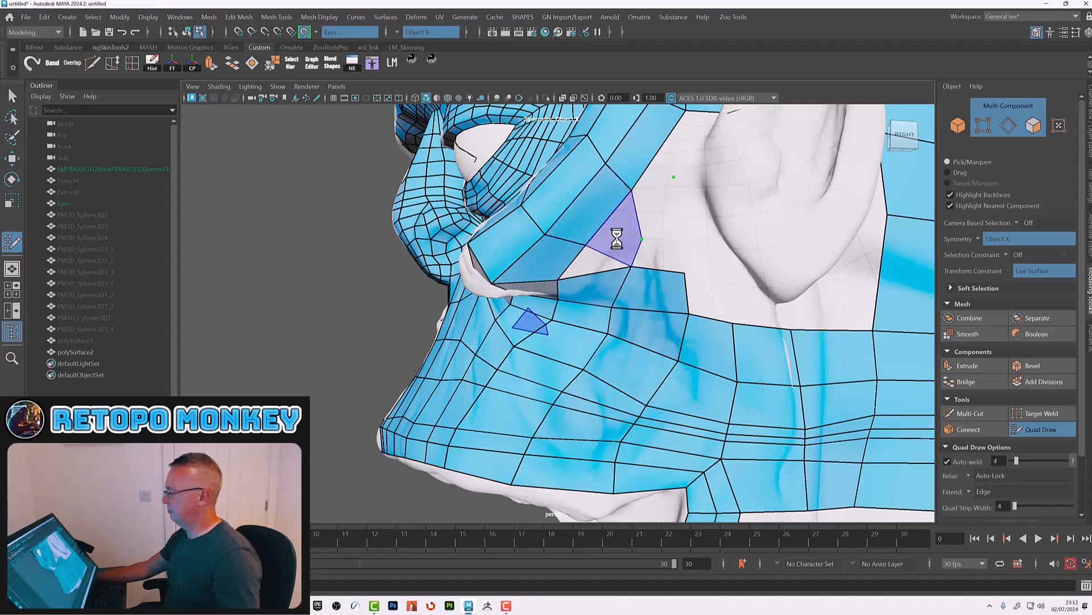
{"action": "left_click", "coordinate": [648, 204], "text": "shift"}
{"action": "left_click_drag", "start_coordinate": [659, 233], "coordinate": [708, 261], "text": "alt"}
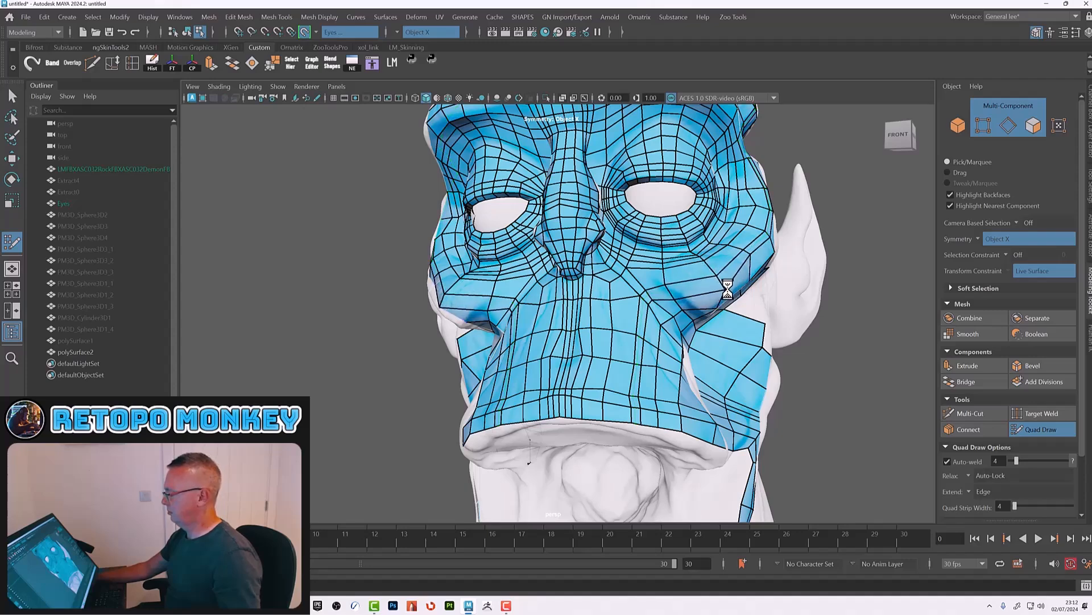
Step: Orbit around the head to inspect the retopology coverage from several angles
{"action": "left_click_drag", "start_coordinate": [686, 305], "coordinate": [646, 322], "text": "alt"}
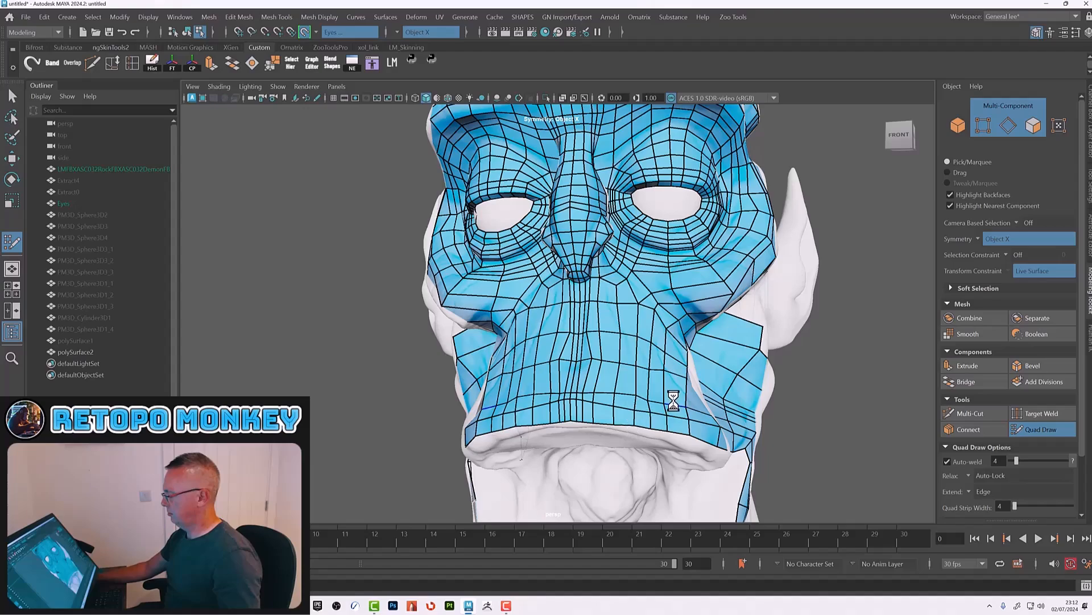
{"action": "right_click_drag", "start_coordinate": [675, 400], "coordinate": [613, 356], "text": "alt"}
{"action": "left_click_drag", "start_coordinate": [613, 356], "coordinate": [612, 328], "text": "alt"}
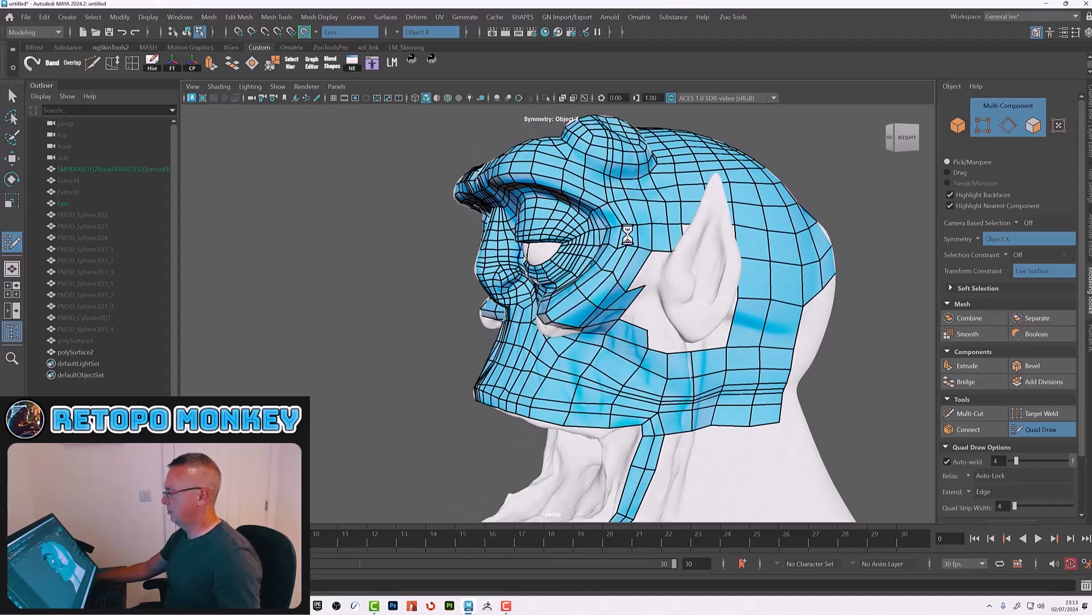
{"action": "left_click_drag", "start_coordinate": [628, 235], "coordinate": [627, 242], "text": "alt"}
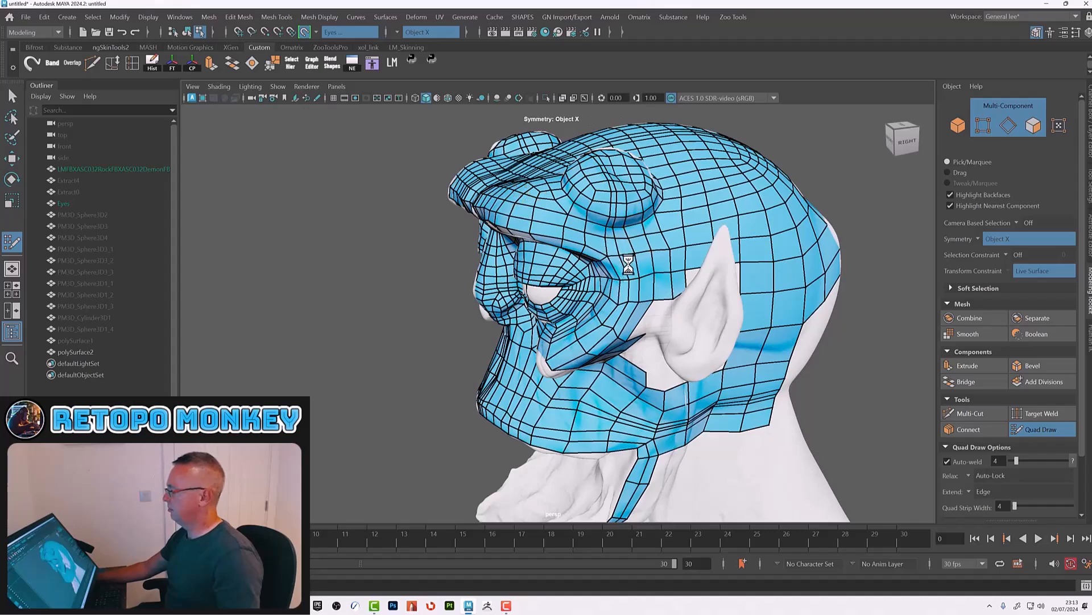
{"action": "left_click_drag", "start_coordinate": [597, 186], "coordinate": [554, 407], "text": "alt"}
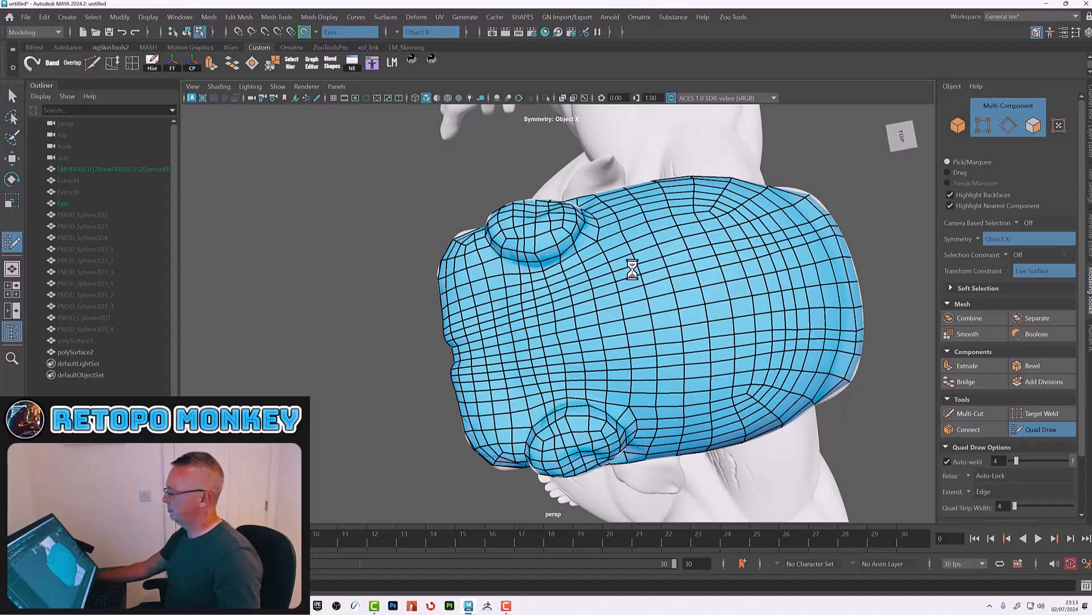
{"action": "left_click_drag", "start_coordinate": [616, 401], "coordinate": [620, 383], "text": "alt"}
{"action": "left_click_drag", "start_coordinate": [634, 280], "coordinate": [654, 372], "text": "alt"}
{"action": "left_click_drag", "start_coordinate": [646, 421], "coordinate": [579, 352], "text": "alt"}
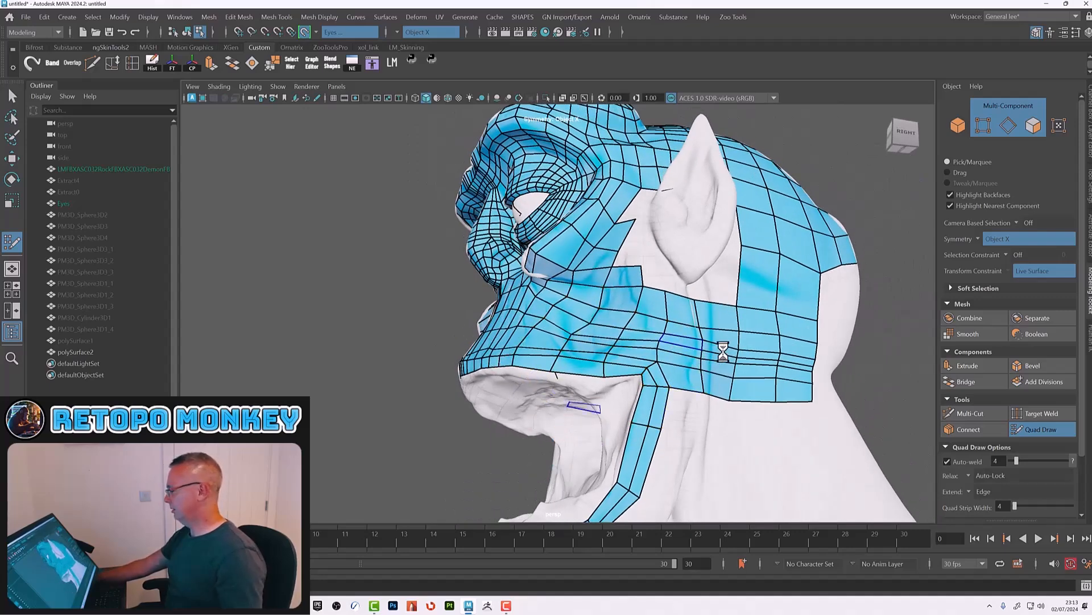
Step: Start a new Quad Draw patch under the chin with two mirrored quads at its centre
{"action": "left_click_drag", "start_coordinate": [770, 361], "coordinate": [633, 336], "text": "alt"}
{"action": "left_click_drag", "start_coordinate": [671, 416], "coordinate": [636, 329], "text": "alt"}
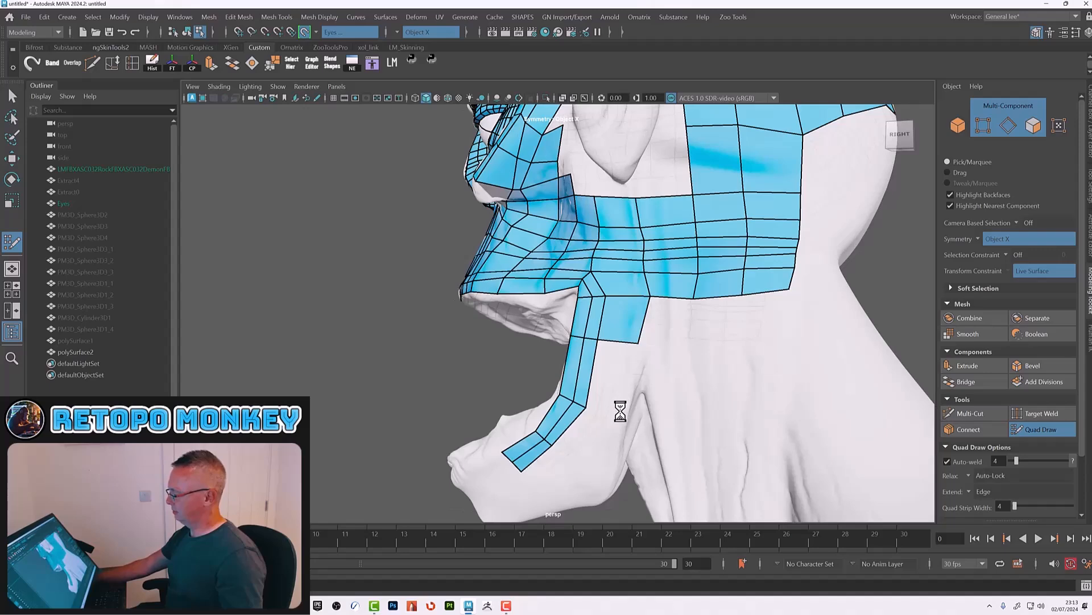
{"action": "left_click", "coordinate": [611, 382], "text": "shift"}
{"action": "mouse_move", "coordinate": [624, 420]}
{"action": "left_mouse_down", "text": "alt"}
{"action": "mouse_move", "coordinate": [636, 379]}
{"action": "mouse_move", "coordinate": [617, 402]}
{"action": "mouse_move", "coordinate": [629, 366]}
{"action": "mouse_move", "coordinate": [658, 428]}
{"action": "mouse_move", "coordinate": [648, 366]}
{"action": "mouse_move", "coordinate": [690, 383]}
{"action": "mouse_move", "coordinate": [666, 334]}
{"action": "mouse_move", "coordinate": [629, 360]}
{"action": "left_mouse_up", "text": "alt"}
{"action": "right_click_drag", "start_coordinate": [629, 360], "coordinate": [663, 354], "text": "alt"}
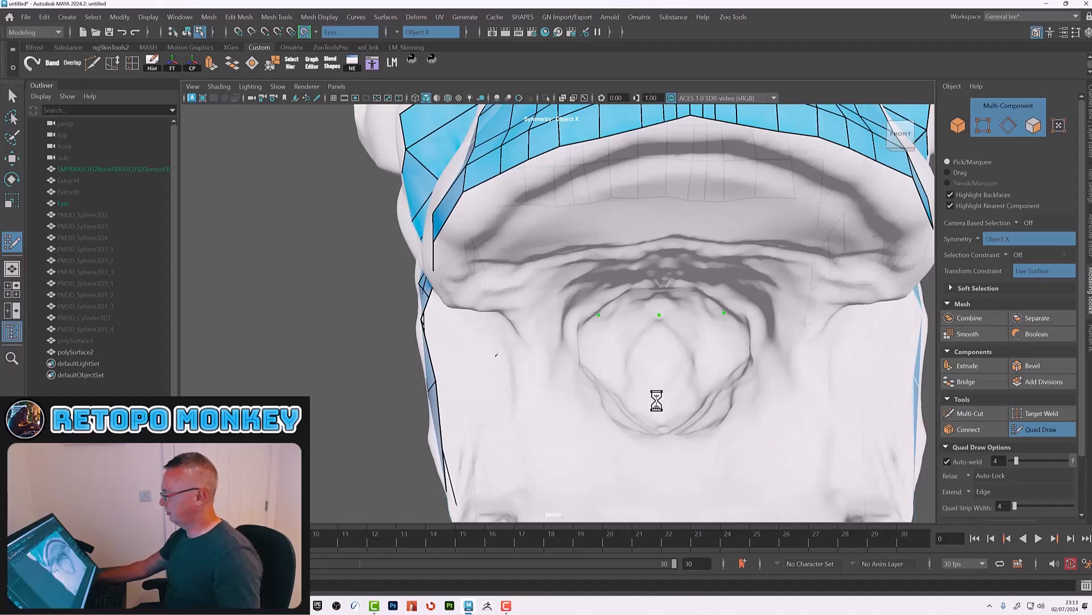
{"action": "left_click", "coordinate": [703, 355], "text": "shift"}
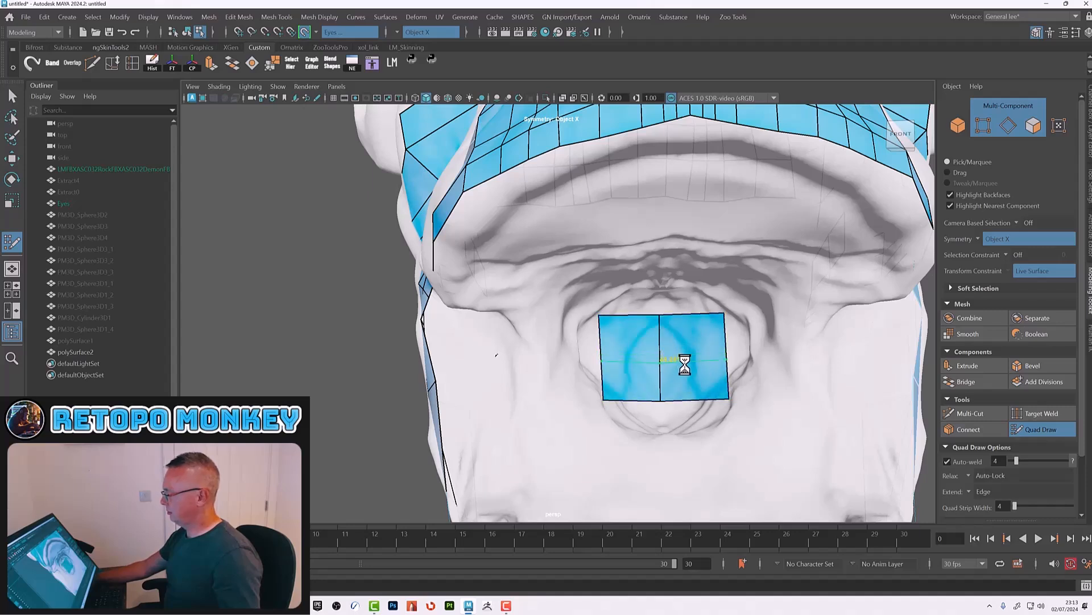
Step: Extend the chin patch with quad strips around its top edge and both sides
{"action": "left_click", "coordinate": [685, 360], "text": "ctrl"}
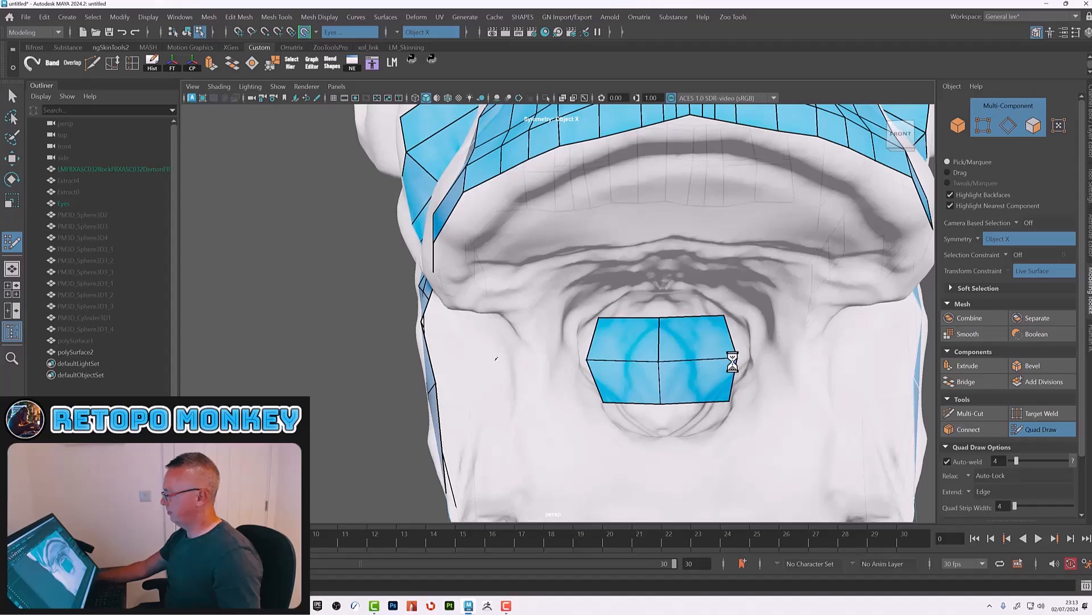
{"action": "left_click_drag", "start_coordinate": [728, 361], "coordinate": [691, 319], "text": "alt"}
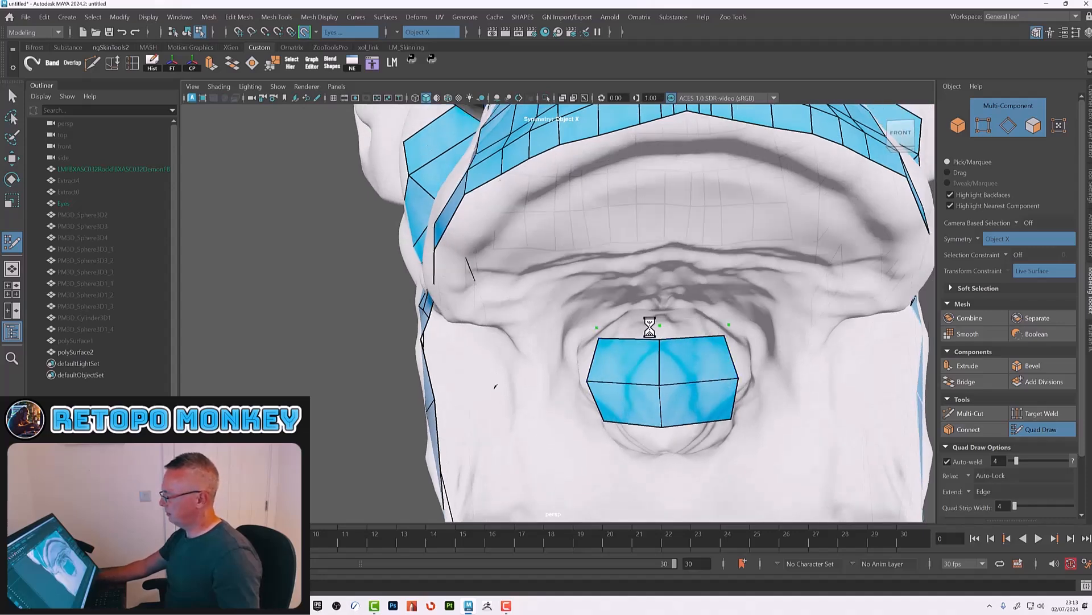
{"action": "key", "text": "shift"}
{"action": "left_click", "coordinate": [690, 333], "text": "shift"}
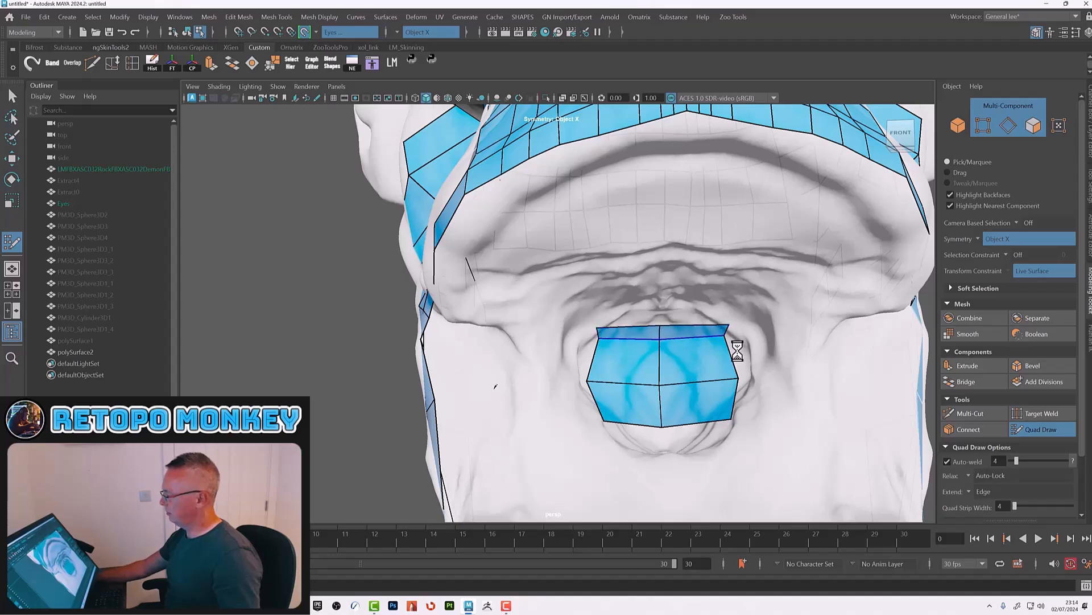
{"action": "left_click", "coordinate": [740, 355], "text": "shift"}
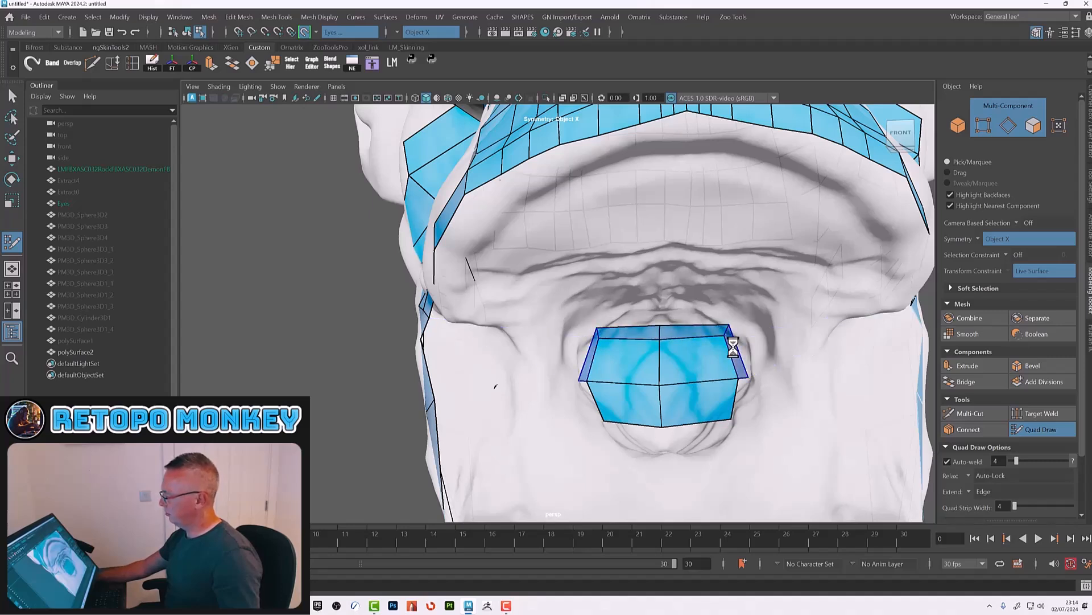
{"action": "left_click", "coordinate": [742, 403], "text": "shift"}
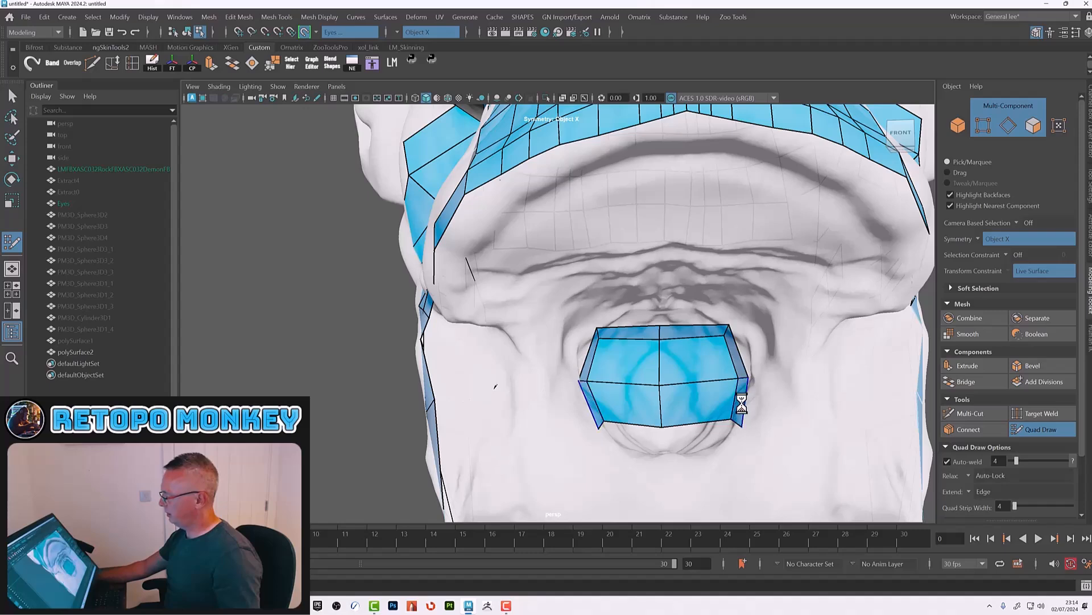
{"action": "left_click", "coordinate": [696, 431], "text": "shift"}
Step: Add quad rows above and below the chin patch, extending it toward the mouth and jaw
{"action": "right_click_drag", "start_coordinate": [800, 416], "coordinate": [674, 392], "text": "alt"}
{"action": "left_click_drag", "start_coordinate": [674, 393], "coordinate": [683, 399], "text": "alt"}
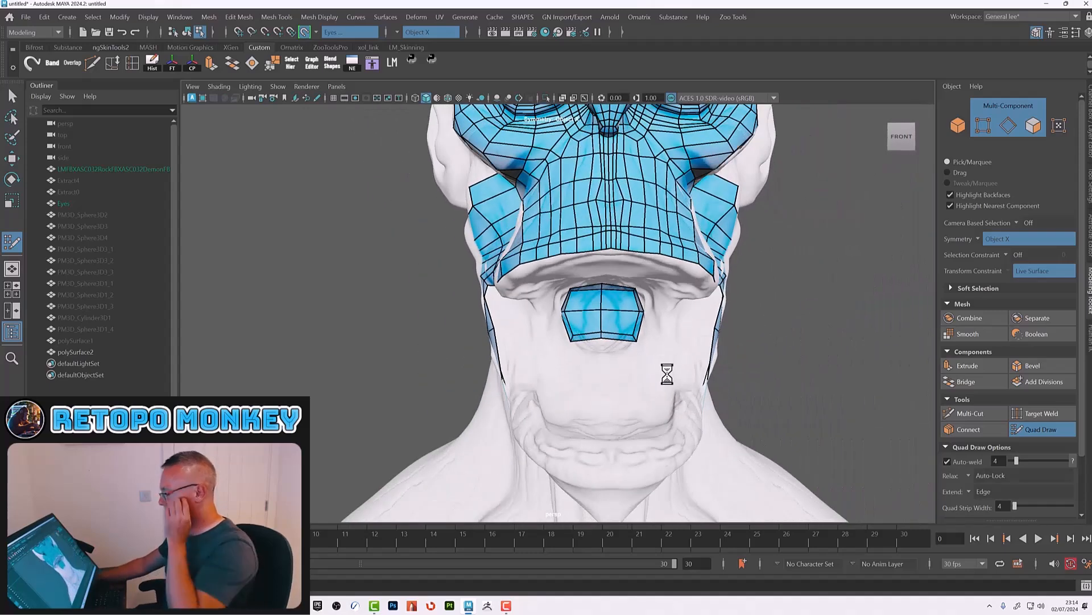
{"action": "right_click_drag", "start_coordinate": [600, 326], "coordinate": [675, 354], "text": "alt"}
{"action": "left_click_drag", "start_coordinate": [676, 354], "coordinate": [669, 367], "text": "alt"}
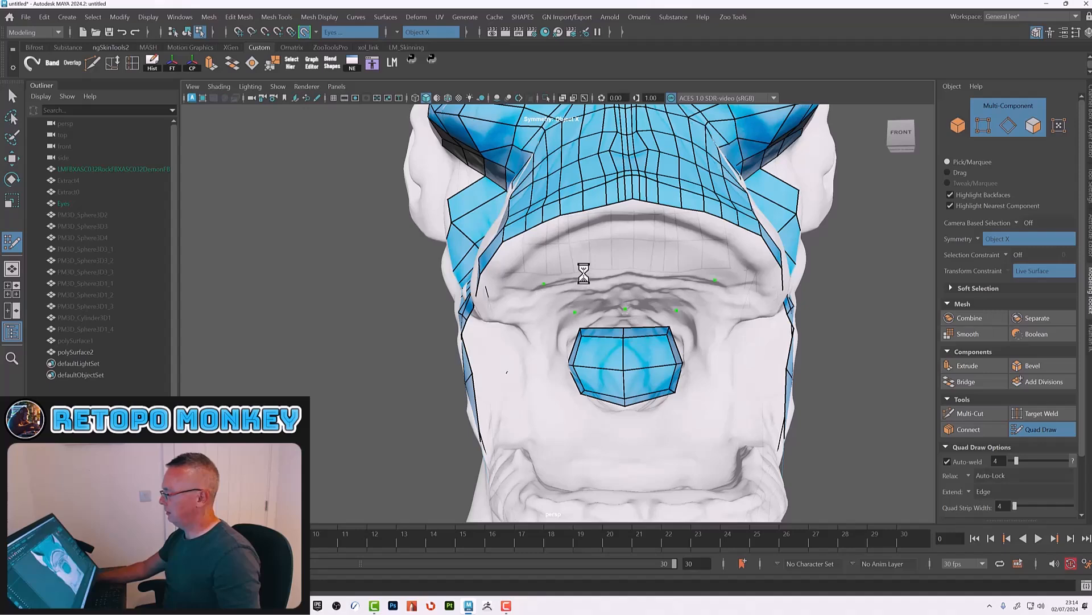
{"action": "left_click", "coordinate": [592, 291], "text": "shift"}
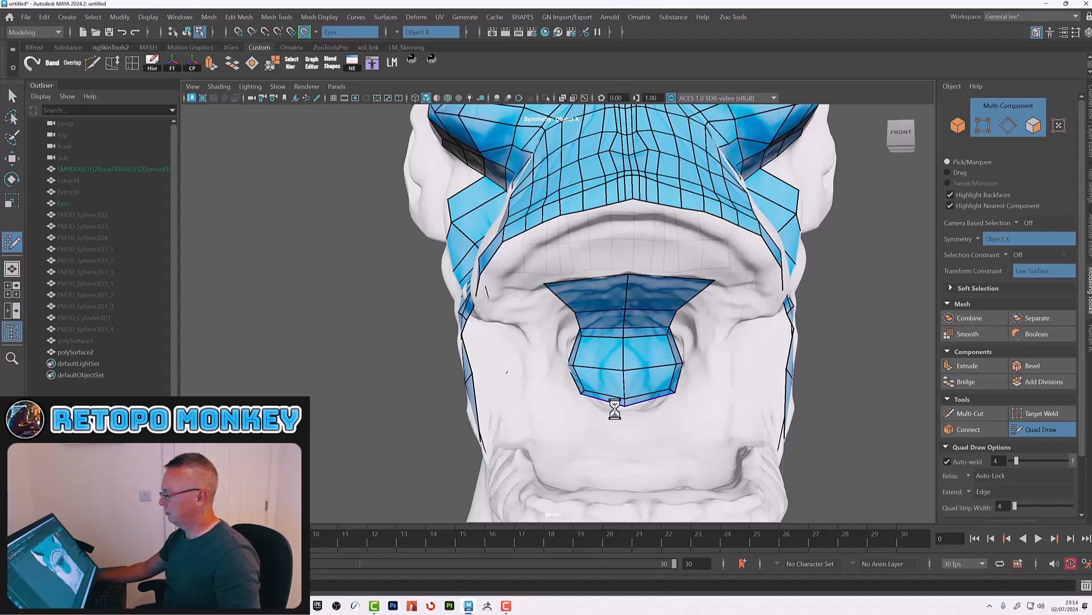
{"action": "left_click_drag", "start_coordinate": [622, 395], "coordinate": [604, 434], "text": "alt"}
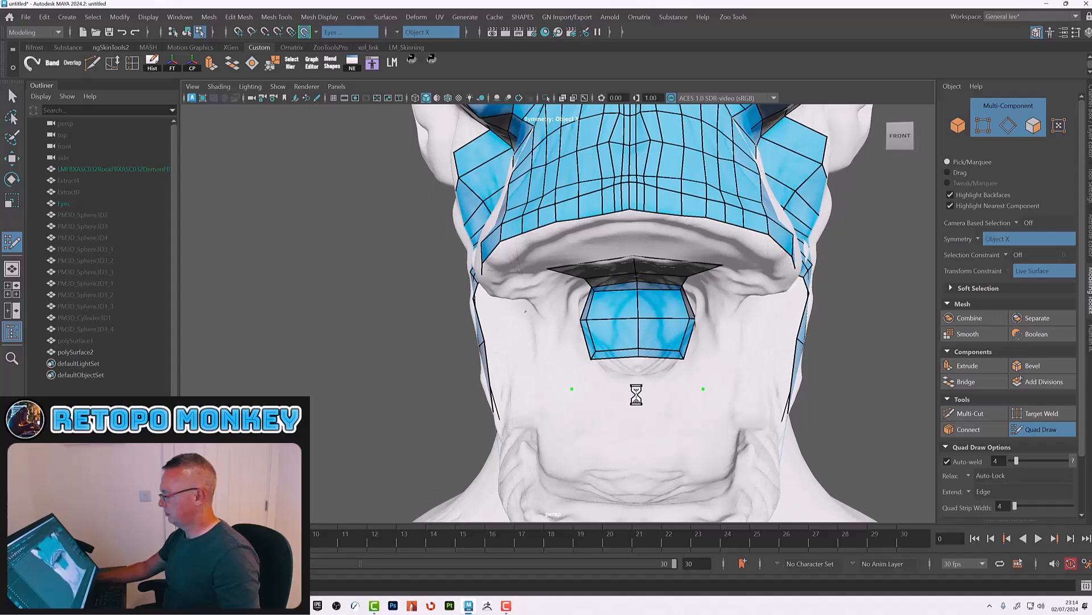
{"action": "left_click", "coordinate": [609, 379], "text": "shift"}
{"action": "left_click_drag", "start_coordinate": [690, 371], "coordinate": [678, 351], "text": "alt"}
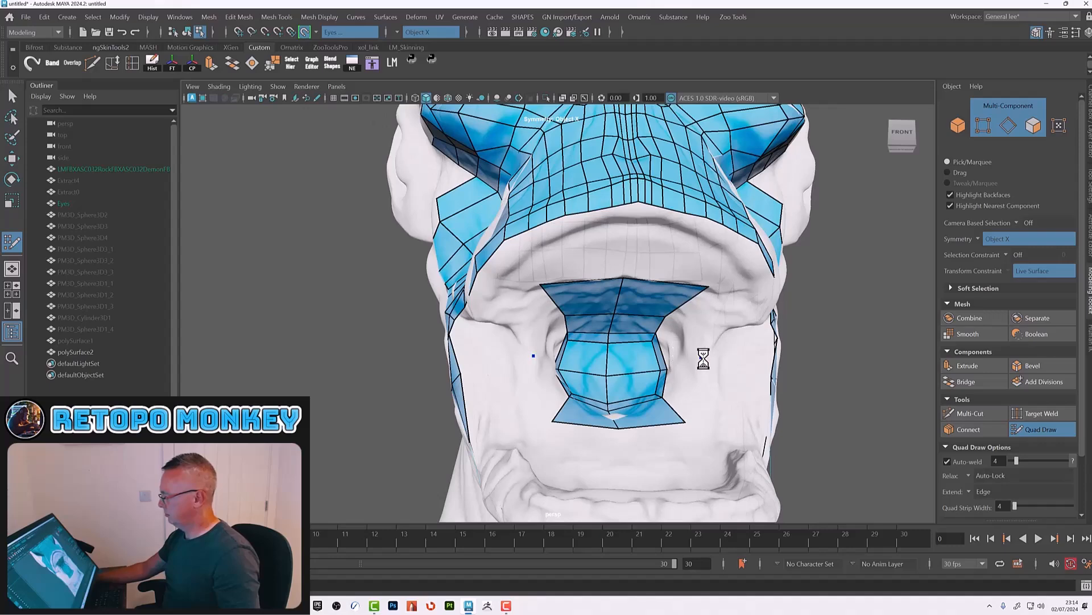
Step: Fill side quads on both sides of the chin patch to widen it across the jaw
{"action": "left_click", "coordinate": [673, 345], "text": "shift"}
{"action": "left_click", "coordinate": [677, 395], "text": "shift"}
{"action": "left_click_drag", "start_coordinate": [709, 390], "coordinate": [702, 366], "text": "alt"}
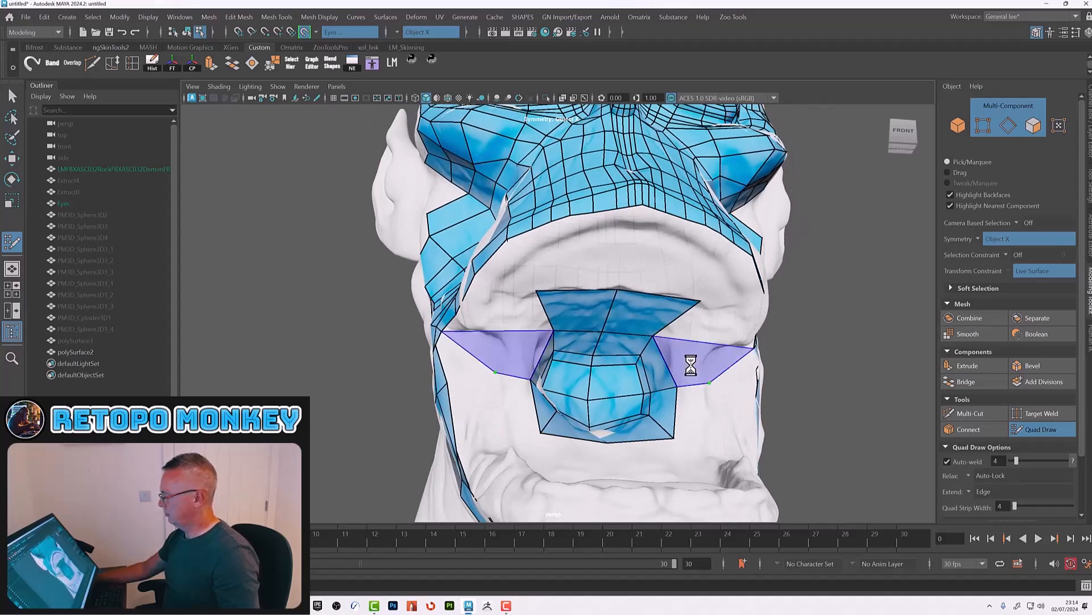
{"action": "left_click", "coordinate": [690, 354], "text": "shift"}
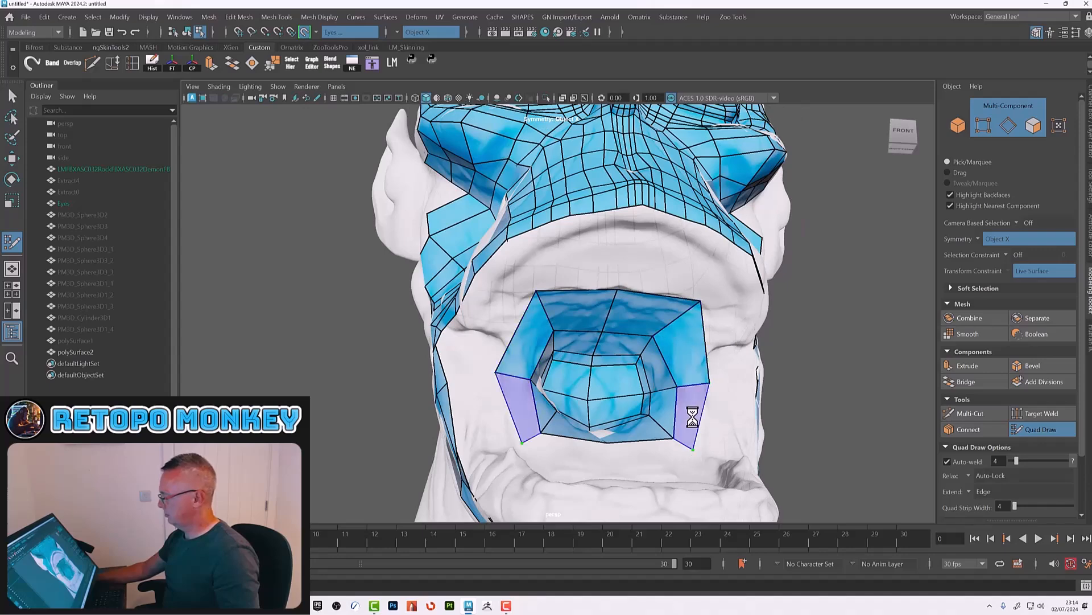
Step: Add quads between the chin patch's top edge and the face mesh, then undo them
{"action": "mouse_move", "coordinate": [663, 446]}
{"action": "left_mouse_down", "text": "alt"}
{"action": "mouse_move", "coordinate": [629, 439]}
{"action": "mouse_move", "coordinate": [623, 402]}
{"action": "left_mouse_up", "text": "alt"}
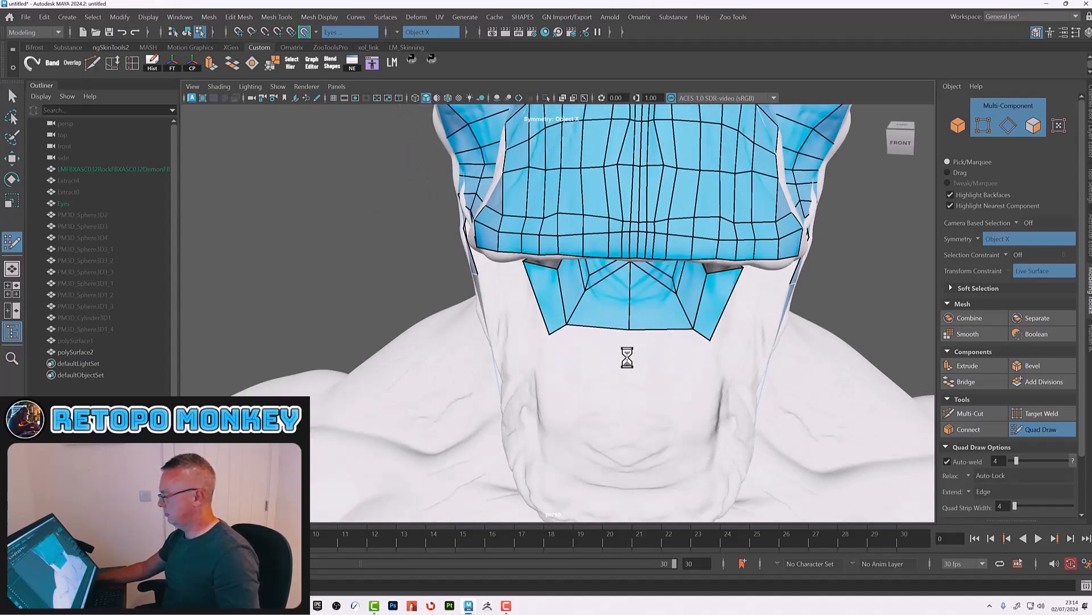
{"action": "left_click", "coordinate": [643, 341], "text": "shift"}
{"action": "left_click_drag", "start_coordinate": [529, 358], "coordinate": [546, 246], "text": "alt"}
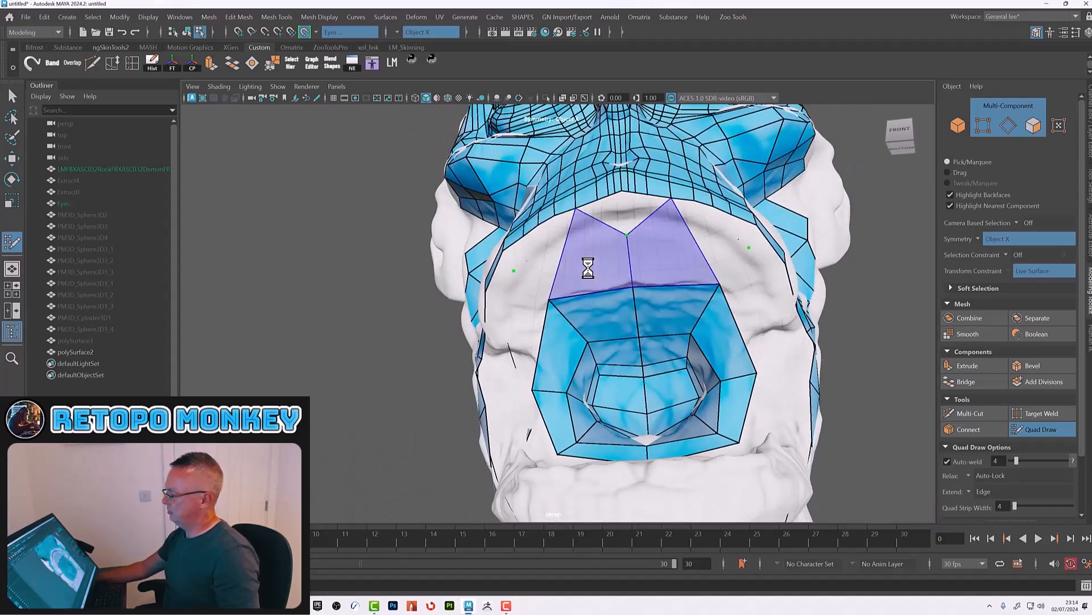
{"action": "left_click", "coordinate": [588, 269], "text": "shift"}
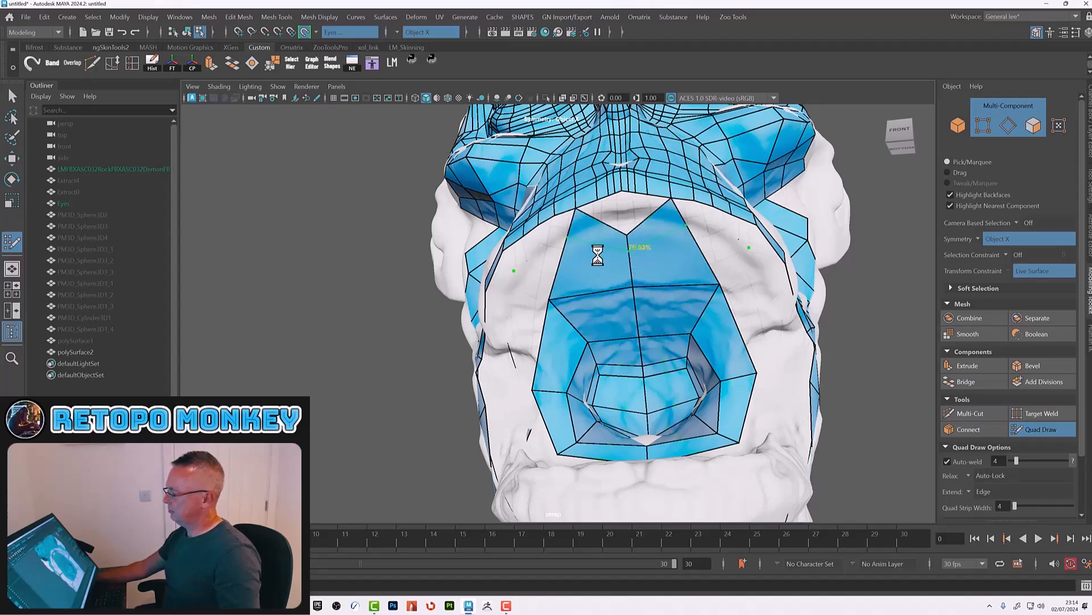
{"action": "key", "text": "ctrl+z"}
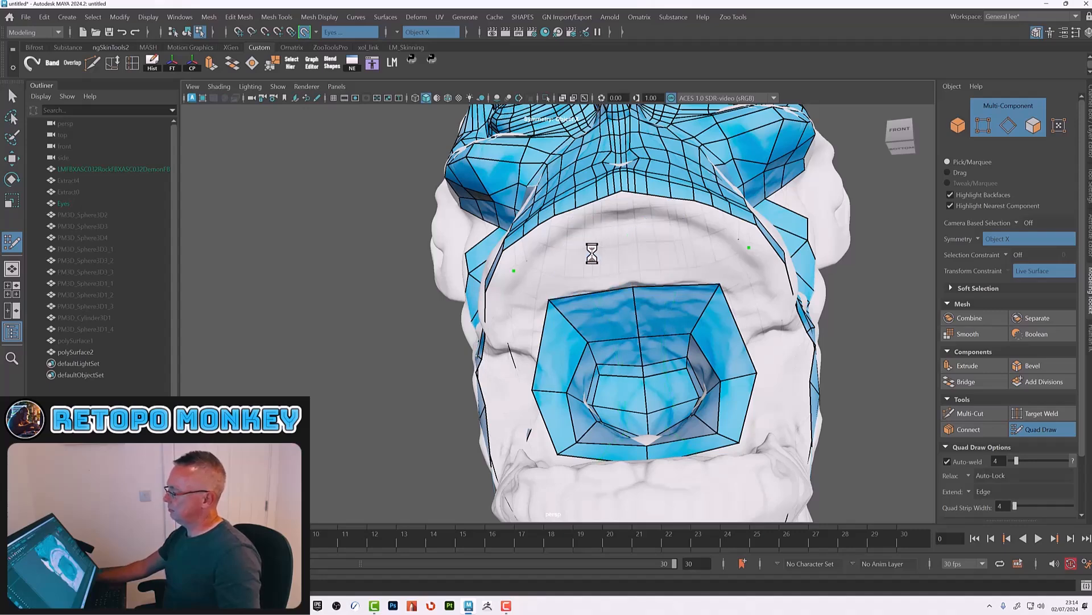
Step: Place points and build a quad strip rising from the chin patch's top edge toward the upper lip
{"action": "left_click", "coordinate": [627, 240]}
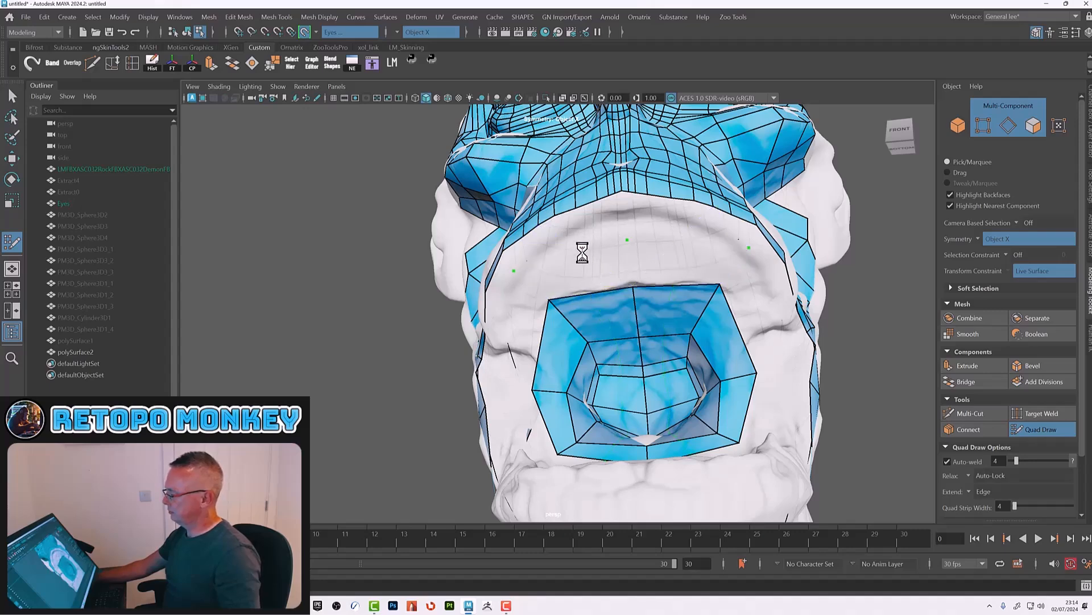
{"action": "left_click", "coordinate": [596, 294], "text": "ctrl"}
{"action": "left_click_drag", "start_coordinate": [636, 274], "coordinate": [603, 266], "text": "alt"}
{"action": "left_click", "coordinate": [605, 266], "text": "shift"}
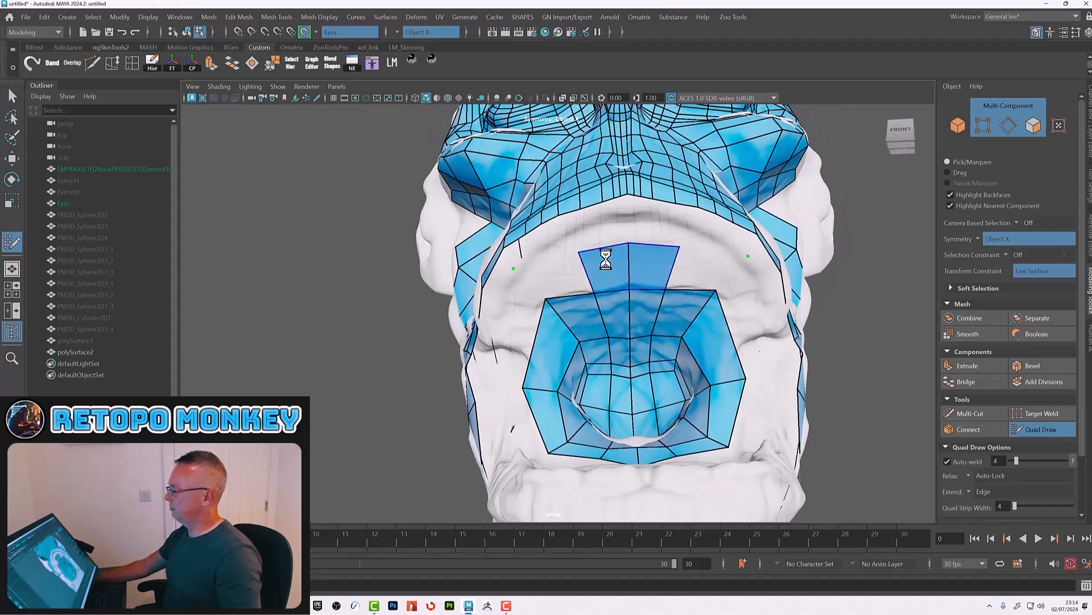
{"action": "left_click", "coordinate": [555, 276], "text": "shift"}
{"action": "left_click_drag", "start_coordinate": [568, 271], "coordinate": [618, 288], "text": "alt"}
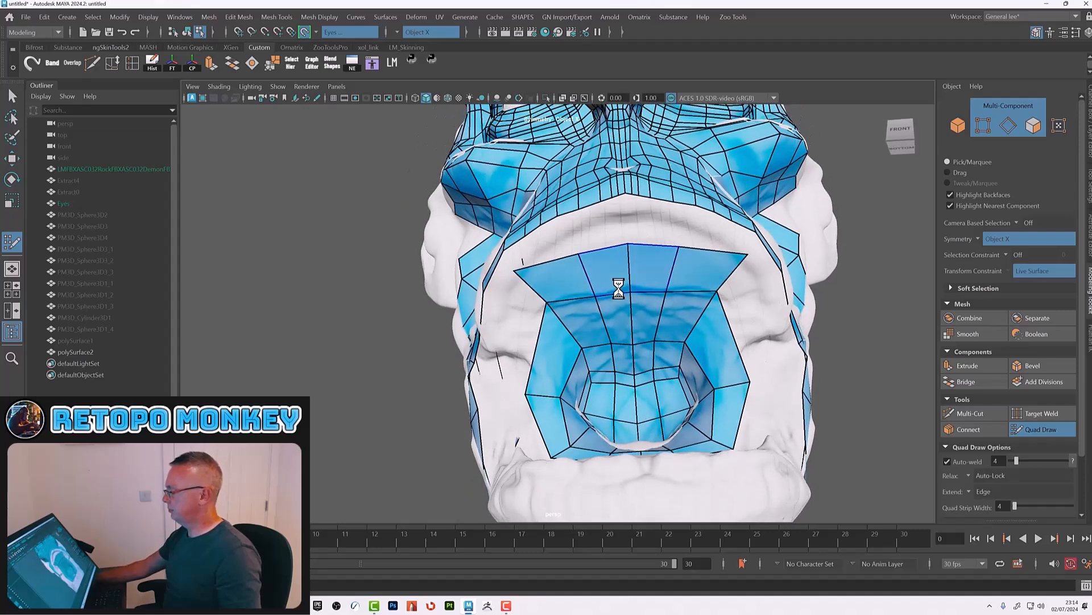
Step: Extend the strip upward and fill the quad connecting it to the face mesh's lower edge
{"action": "left_click", "coordinate": [615, 254], "text": "ctrl"}
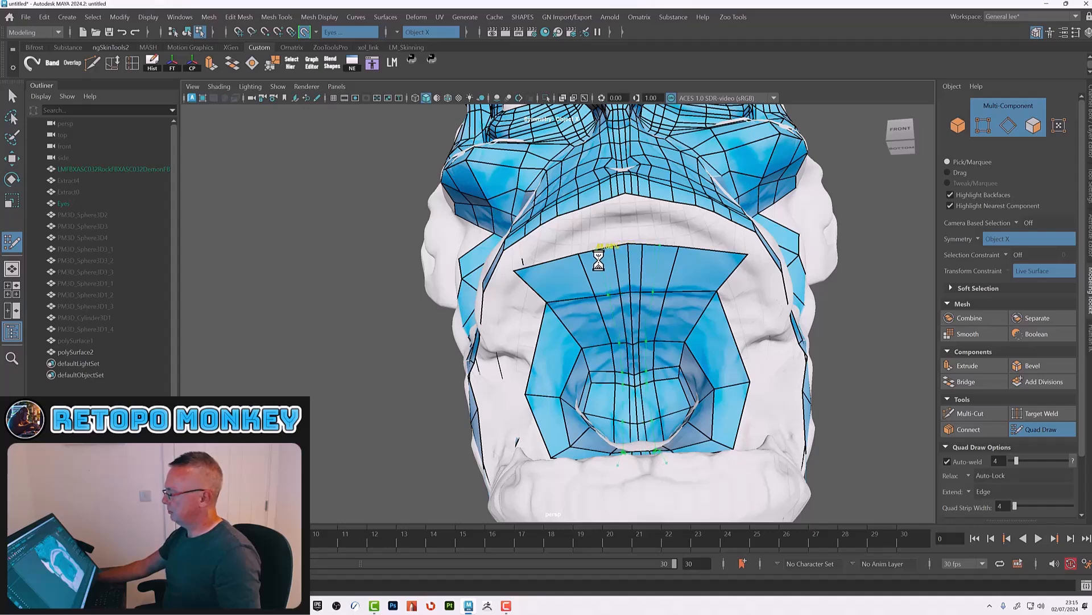
{"action": "left_click", "coordinate": [599, 259], "text": "ctrl"}
{"action": "right_click_drag", "start_coordinate": [632, 222], "coordinate": [692, 261], "text": "alt"}
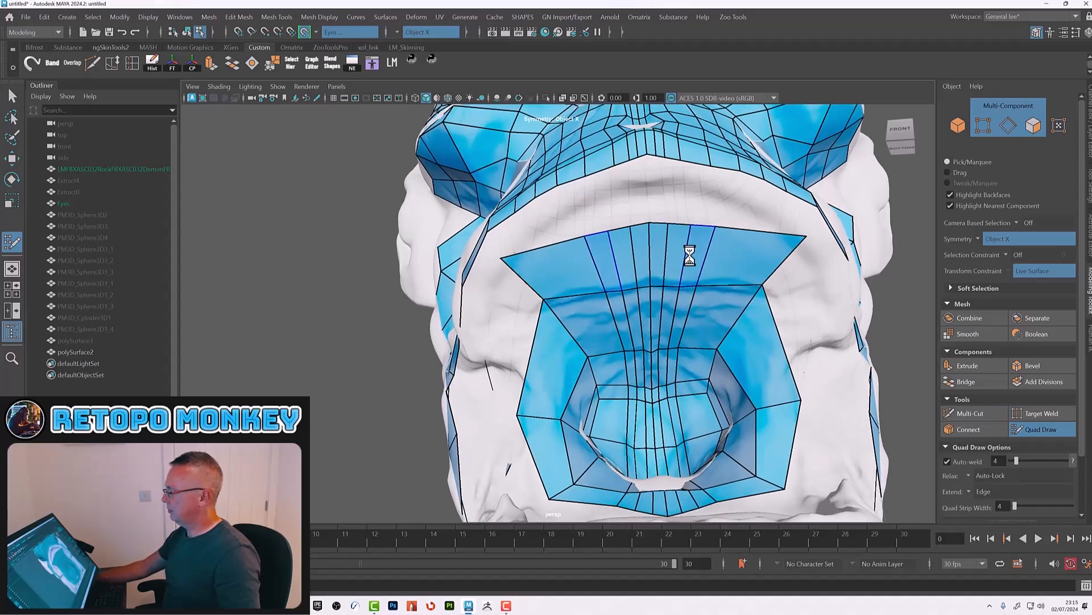
{"action": "middle_click_drag", "start_coordinate": [670, 193], "coordinate": [631, 283], "text": "alt"}
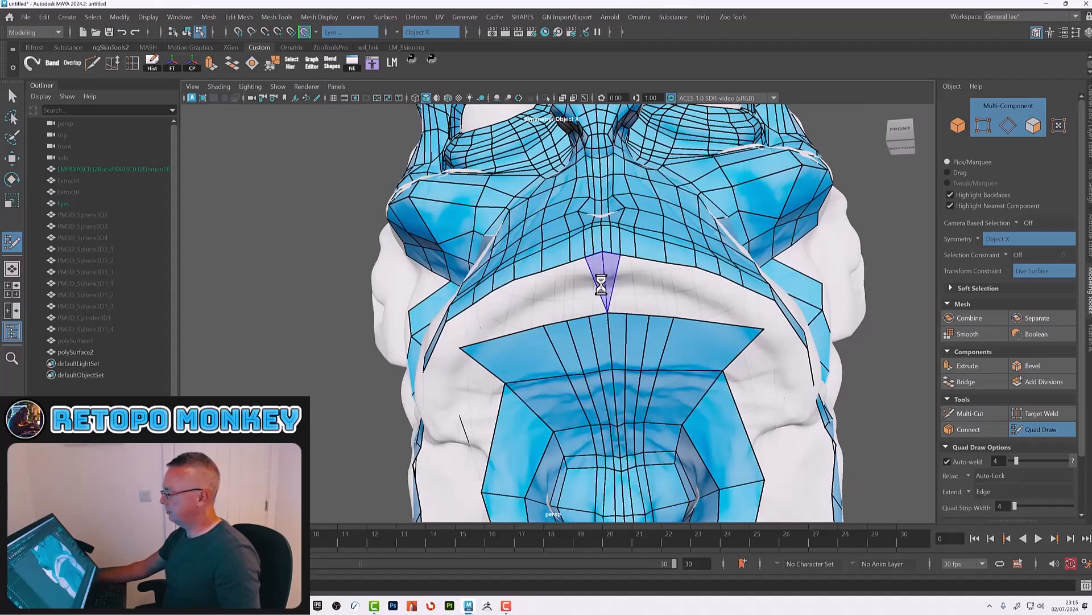
{"action": "left_click", "coordinate": [602, 287], "text": "shift"}
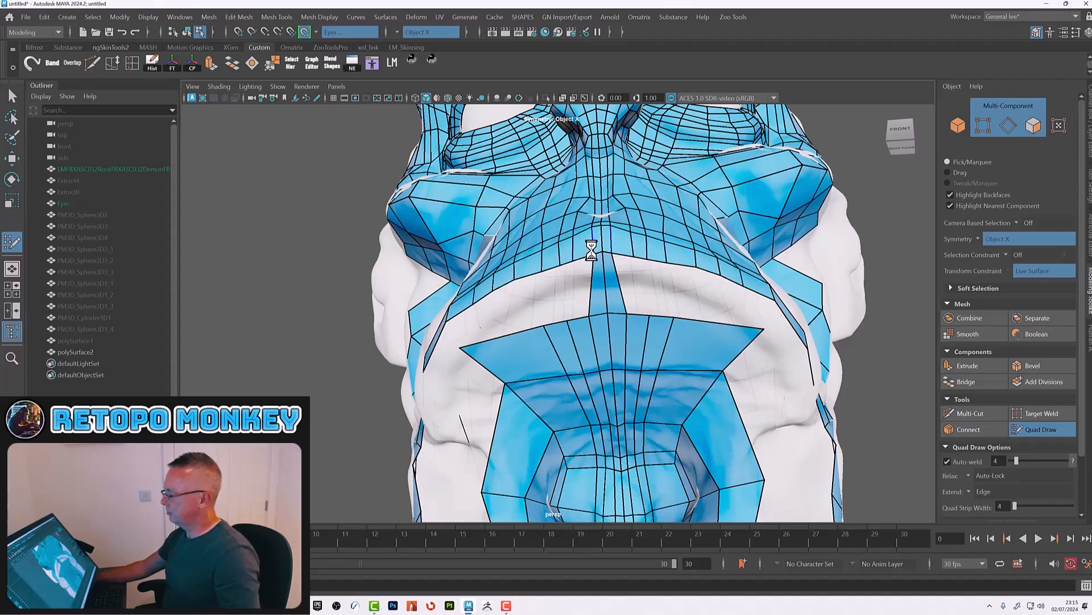
Step: Fill the remaining quads on both sides between the new strip and the face mesh above
{"action": "left_click", "coordinate": [582, 292], "text": "shift"}
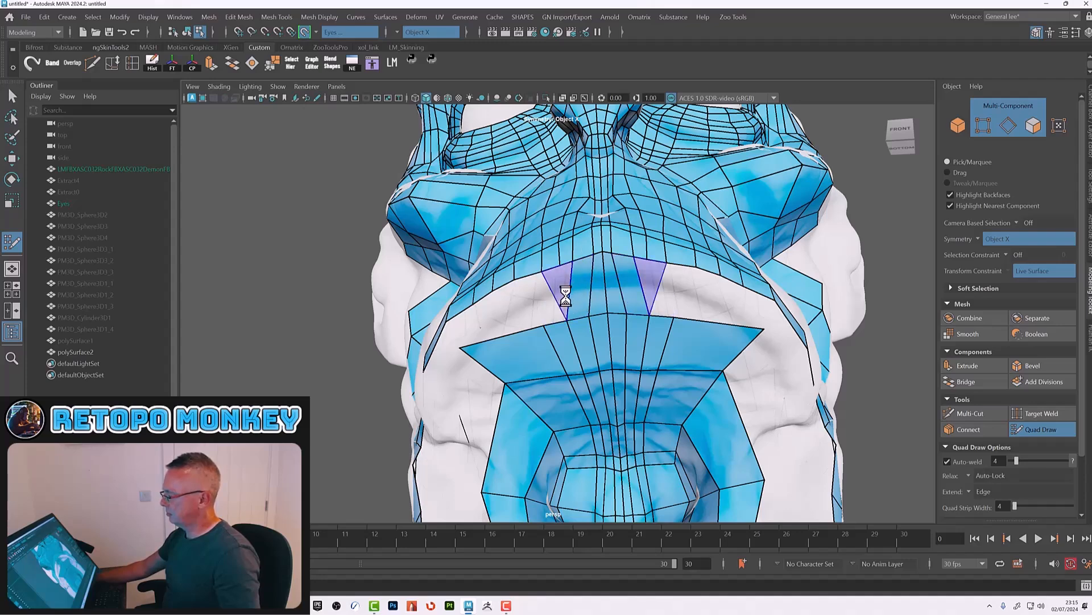
{"action": "mouse_move", "coordinate": [566, 299]}
{"action": "left_mouse_down", "text": "alt"}
{"action": "mouse_move", "coordinate": [621, 302]}
{"action": "mouse_move", "coordinate": [636, 271]}
{"action": "left_mouse_up", "text": "alt"}
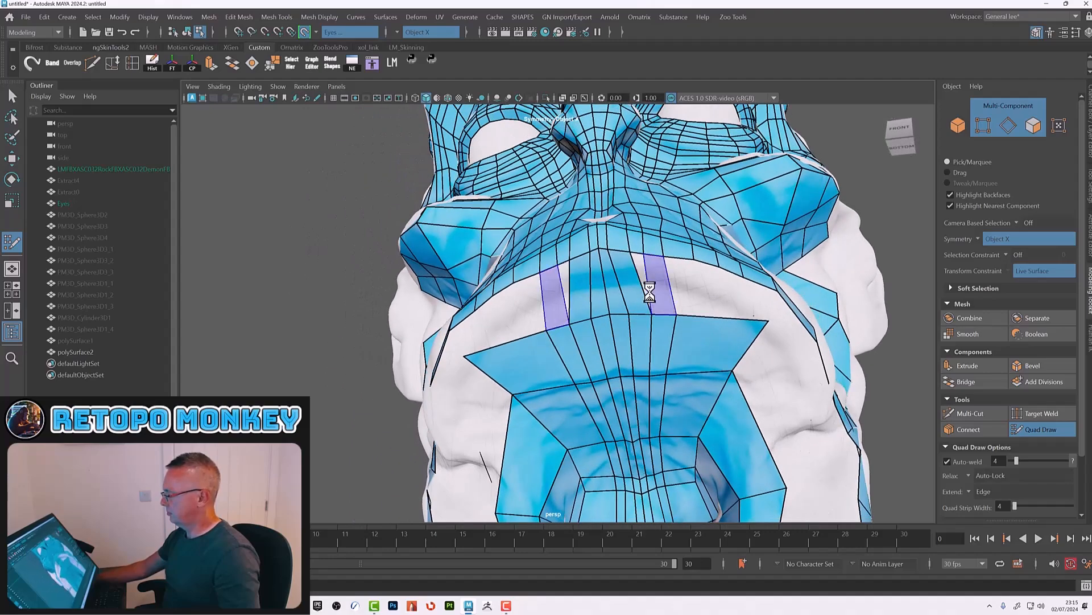
{"action": "left_click", "coordinate": [643, 259], "text": "shift"}
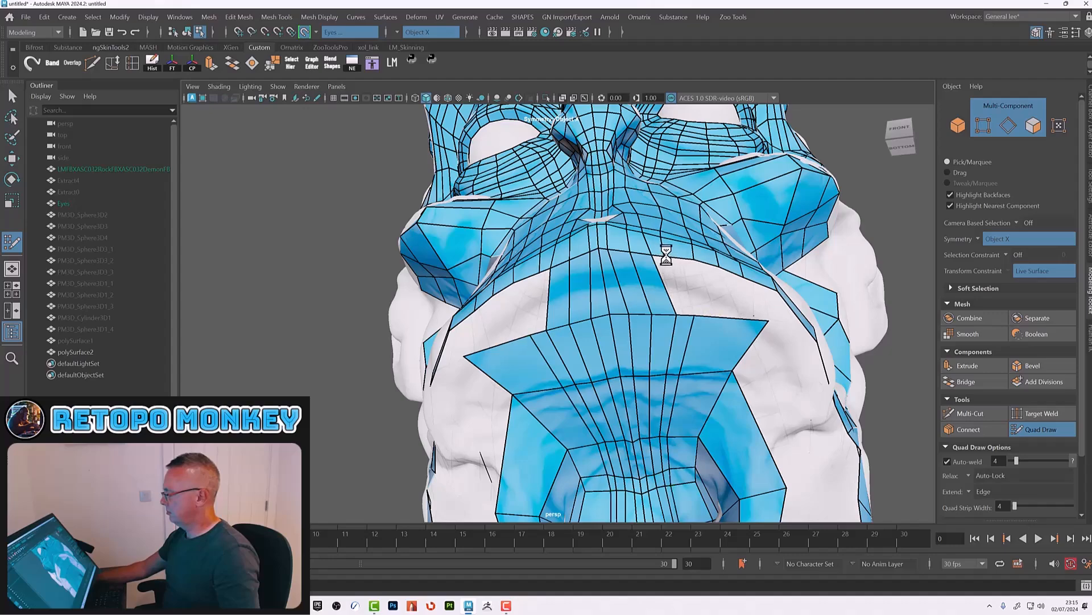
{"action": "left_click_drag", "start_coordinate": [697, 316], "coordinate": [510, 301], "text": "alt"}
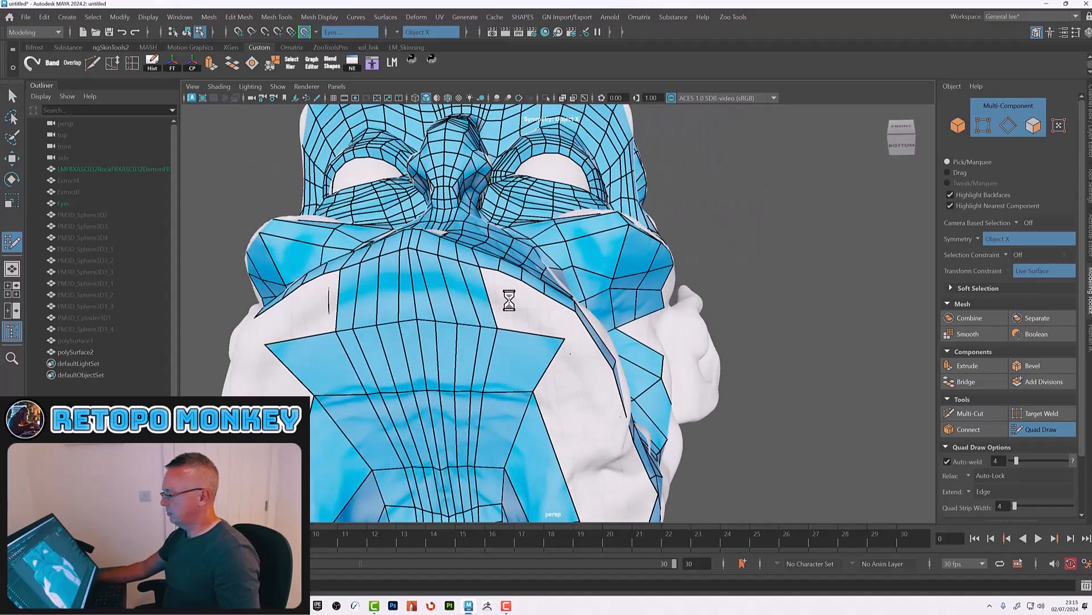
{"action": "left_click", "coordinate": [513, 329], "text": "ctrl"}
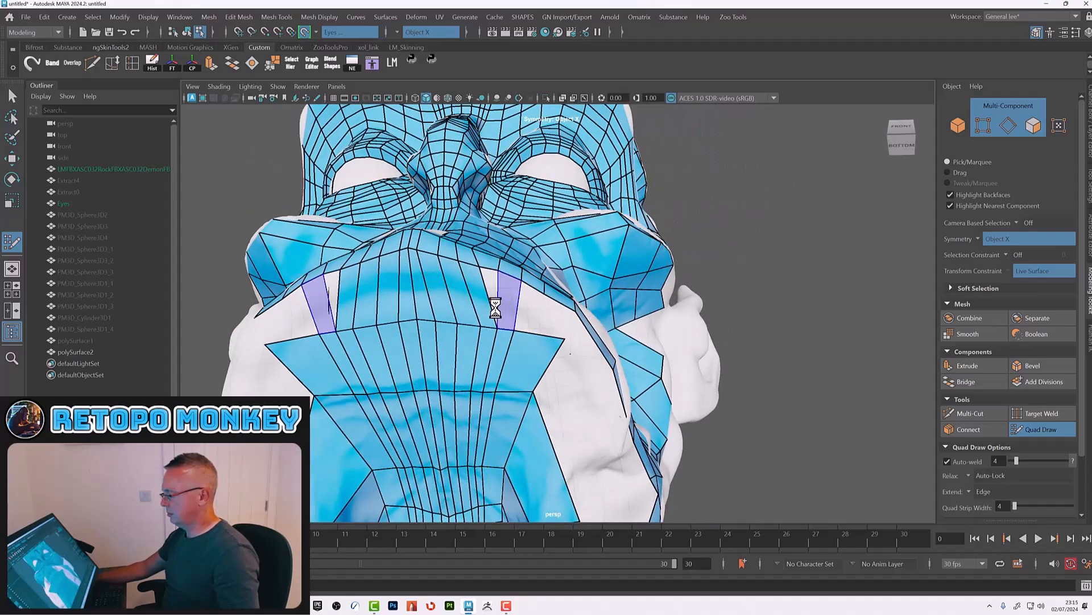
{"action": "left_click", "coordinate": [495, 308], "text": "shift"}
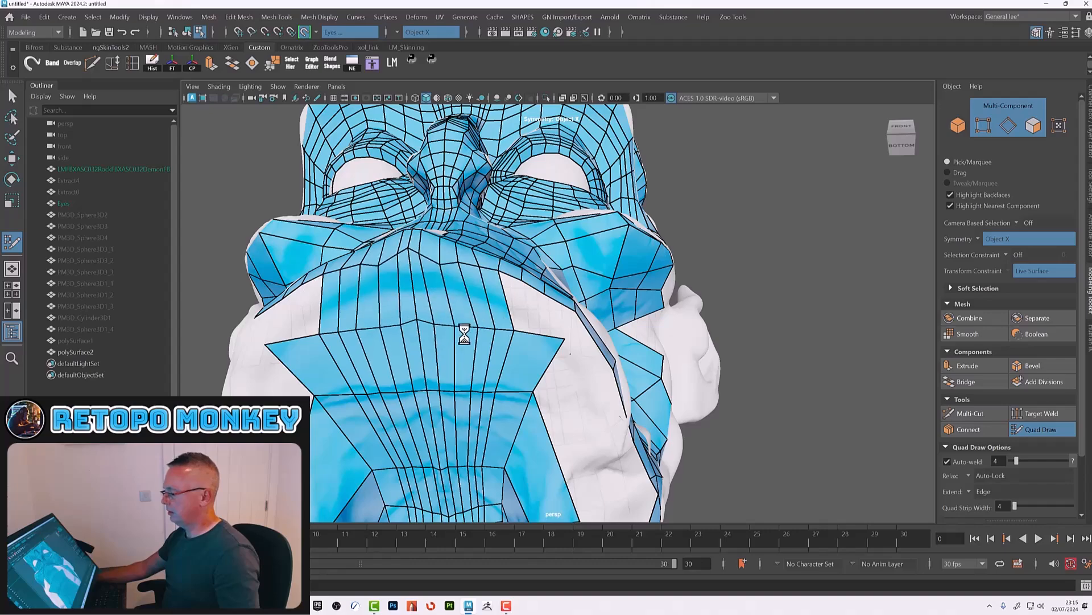
Step: Fill the quads bridging the gap between the chin strip and the face mesh beside the lower lip
{"action": "left_click_drag", "start_coordinate": [424, 254], "coordinate": [485, 292], "text": "alt"}
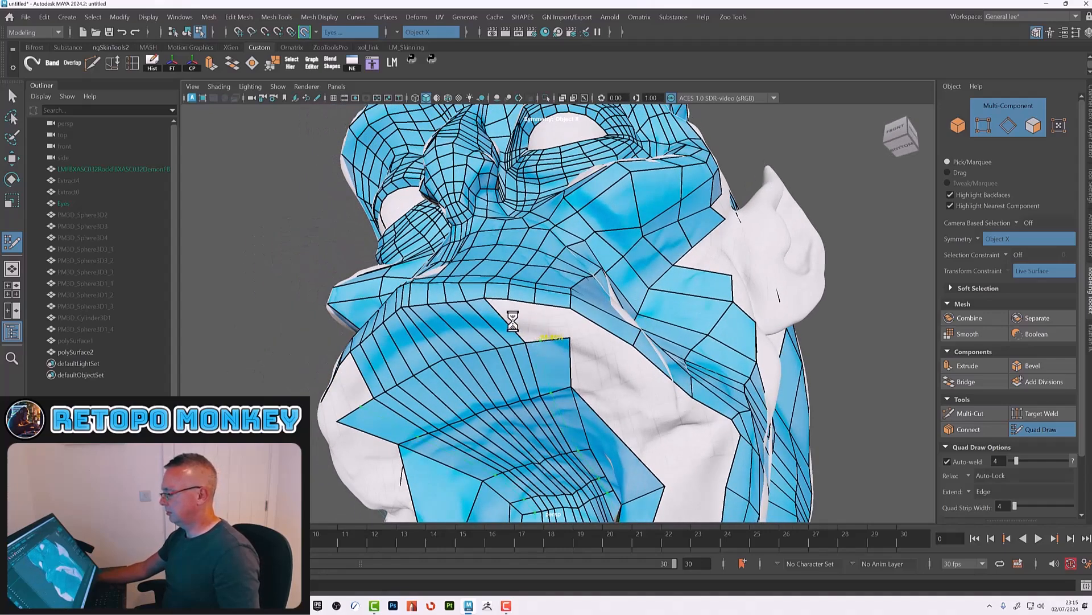
{"action": "left_click", "coordinate": [503, 321], "text": "ctrl"}
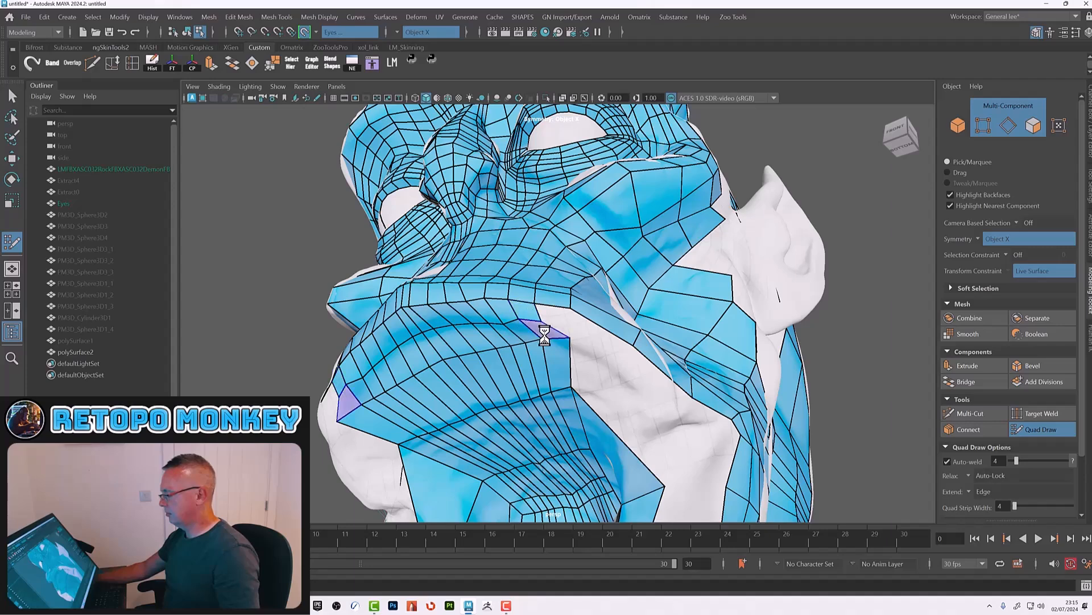
{"action": "mouse_move", "coordinate": [540, 319]}
{"action": "left_mouse_down"}
{"action": "mouse_move", "coordinate": [558, 323]}
{"action": "mouse_move", "coordinate": [555, 338]}
{"action": "left_mouse_up"}
{"action": "left_click", "coordinate": [561, 317], "text": "shift"}
{"action": "left_click", "coordinate": [600, 337], "text": "shift"}
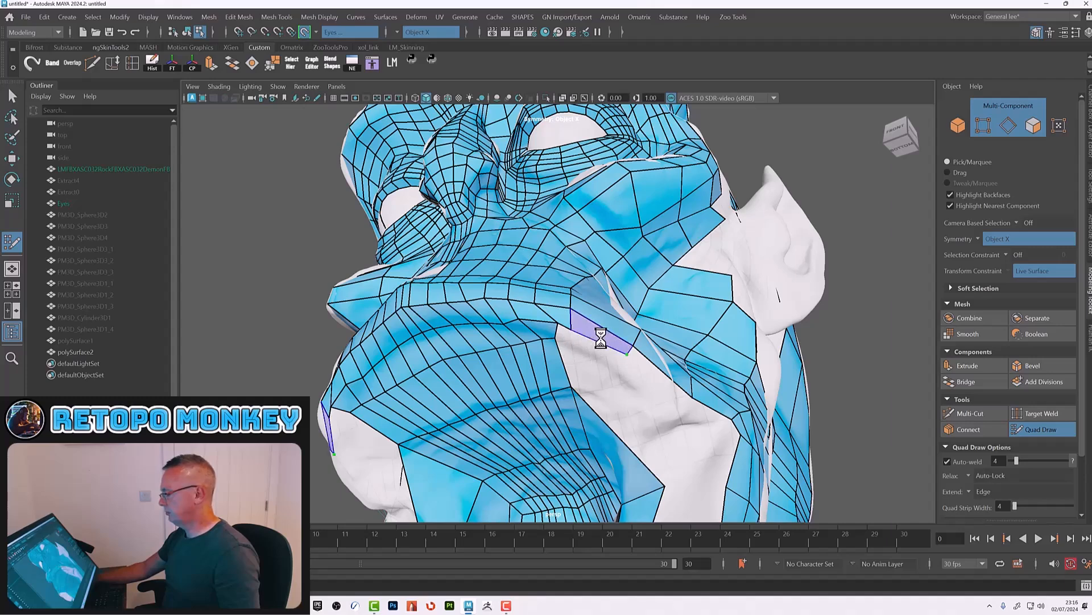
{"action": "left_click", "coordinate": [654, 369], "text": "shift"}
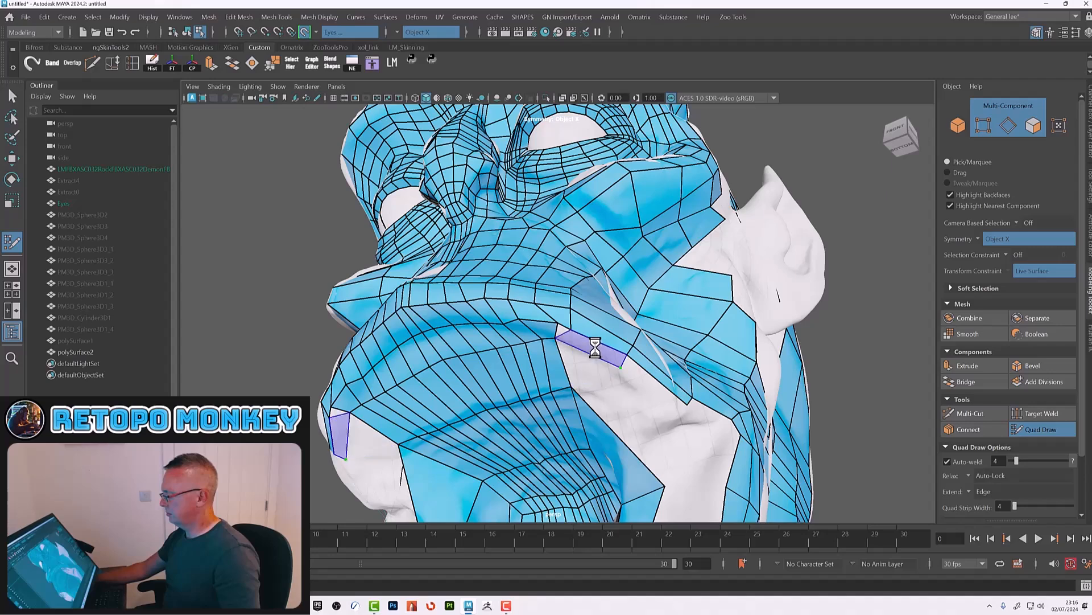
{"action": "left_click", "coordinate": [570, 342]}
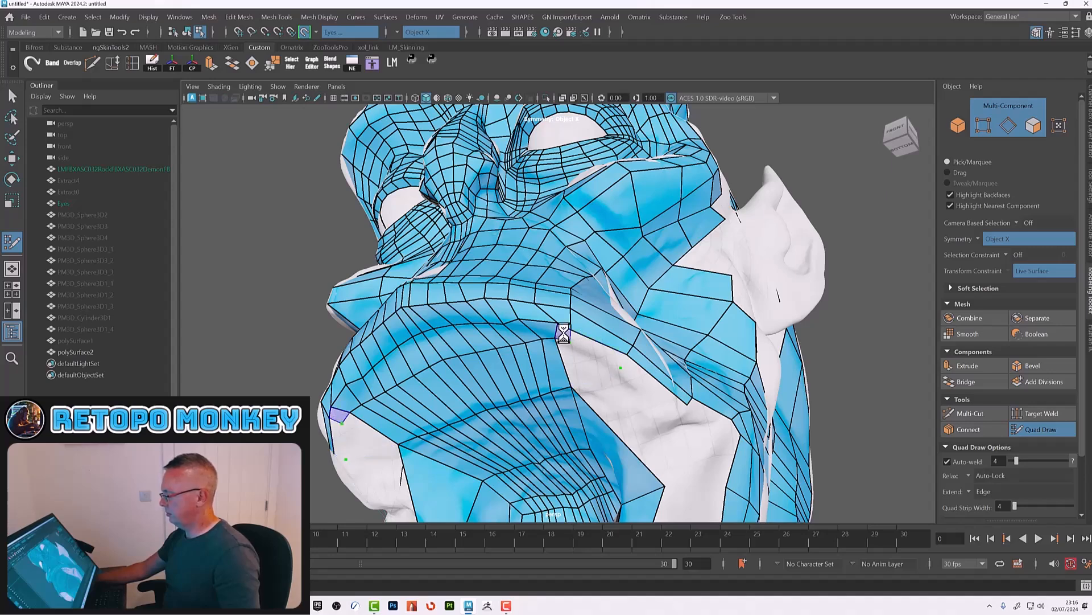
{"action": "left_click", "coordinate": [589, 343], "text": "shift"}
{"action": "left_click", "coordinate": [562, 331], "text": "shift"}
{"action": "left_click_drag", "start_coordinate": [556, 321], "coordinate": [541, 317]}
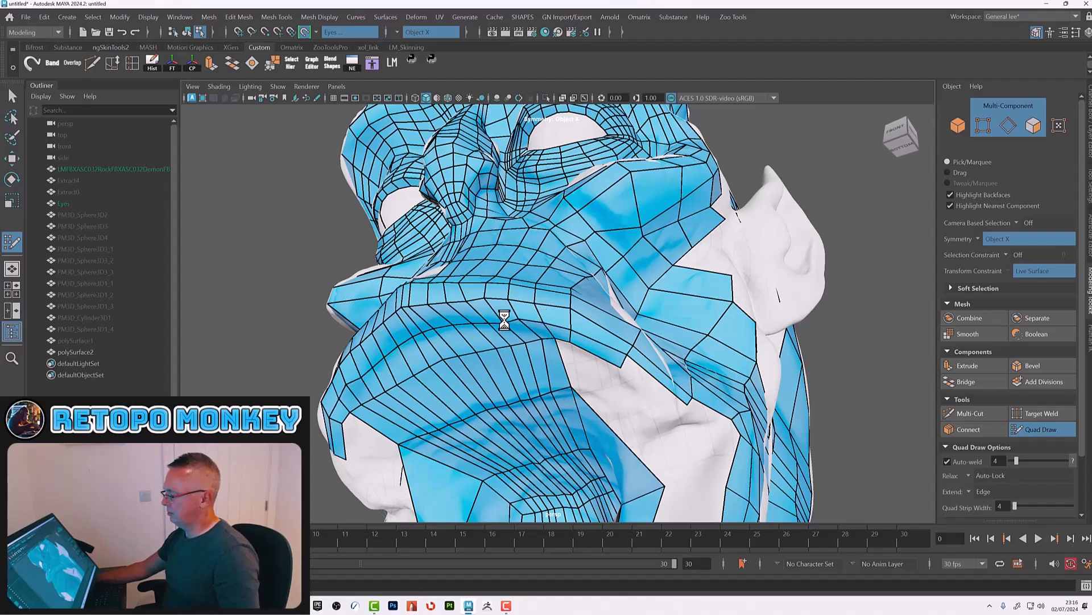
Step: Insert edge loops across the chin patch and the strip beneath the lower lip
{"action": "left_click_drag", "start_coordinate": [552, 329], "coordinate": [575, 330], "text": "alt"}
{"action": "middle_click_drag", "start_coordinate": [576, 330], "coordinate": [554, 337], "text": "alt"}
{"action": "right_click_drag", "start_coordinate": [554, 337], "coordinate": [557, 374], "text": "alt"}
{"action": "left_click_drag", "start_coordinate": [557, 374], "coordinate": [566, 390], "text": "alt"}
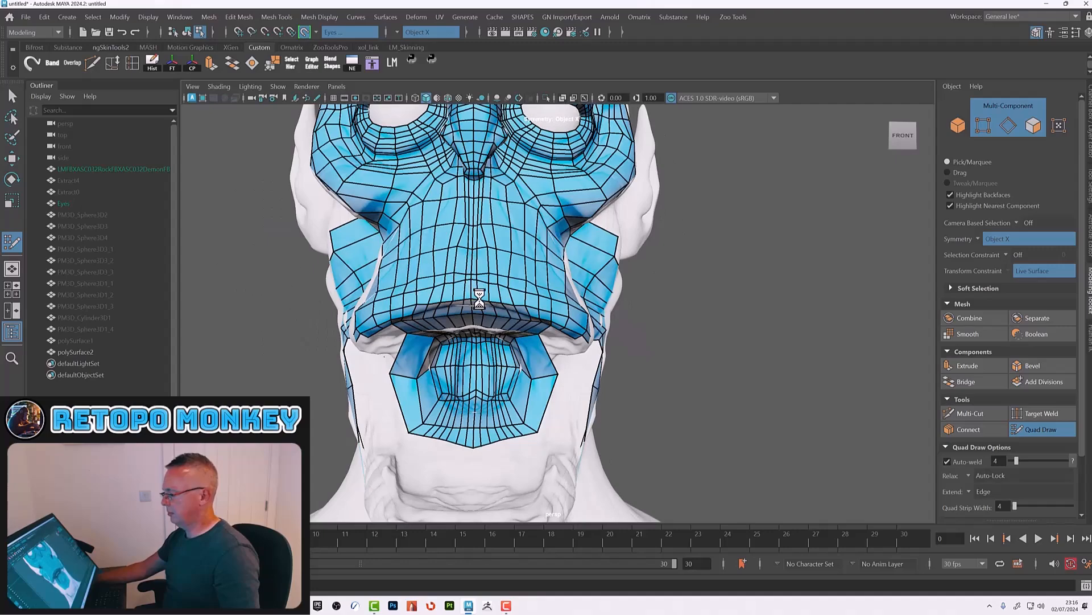
{"action": "left_click_drag", "start_coordinate": [479, 297], "coordinate": [723, 385], "text": "alt"}
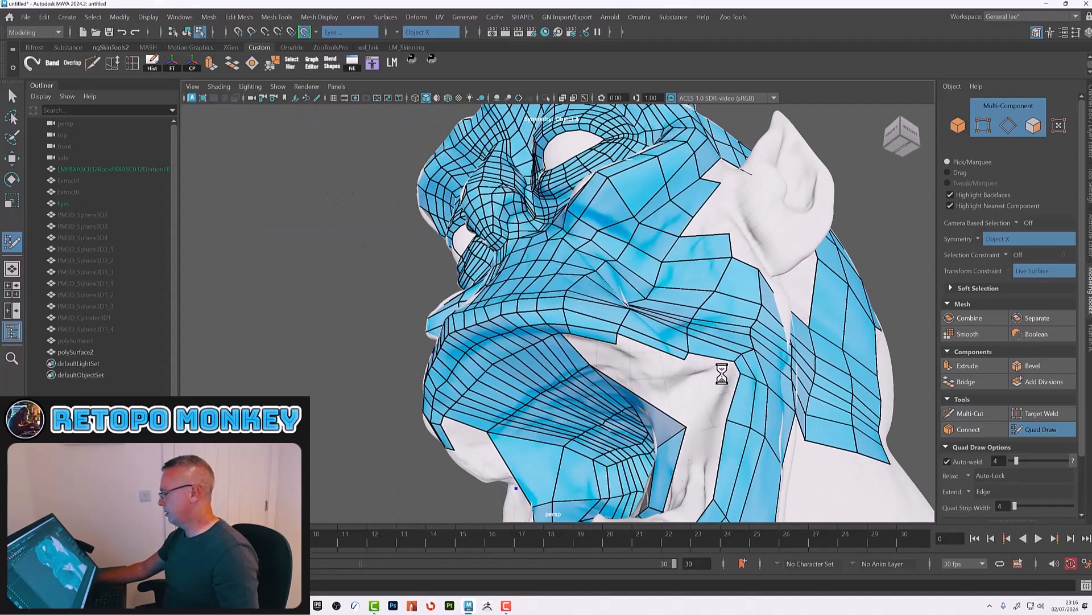
{"action": "left_click_drag", "start_coordinate": [730, 382], "coordinate": [650, 345], "text": "alt"}
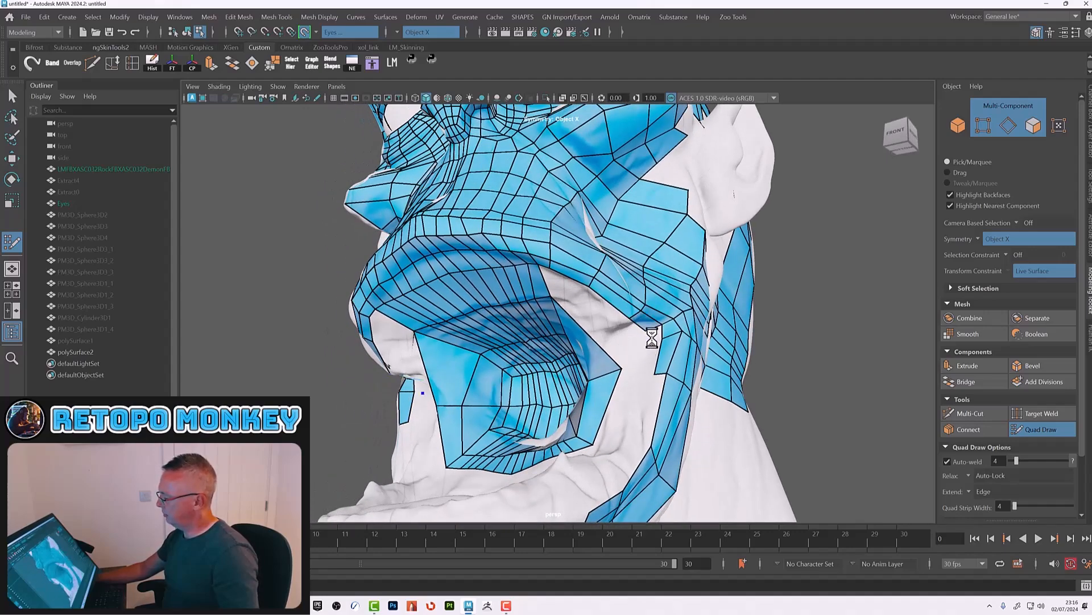
{"action": "left_click_drag", "start_coordinate": [653, 356], "coordinate": [609, 325], "text": "alt"}
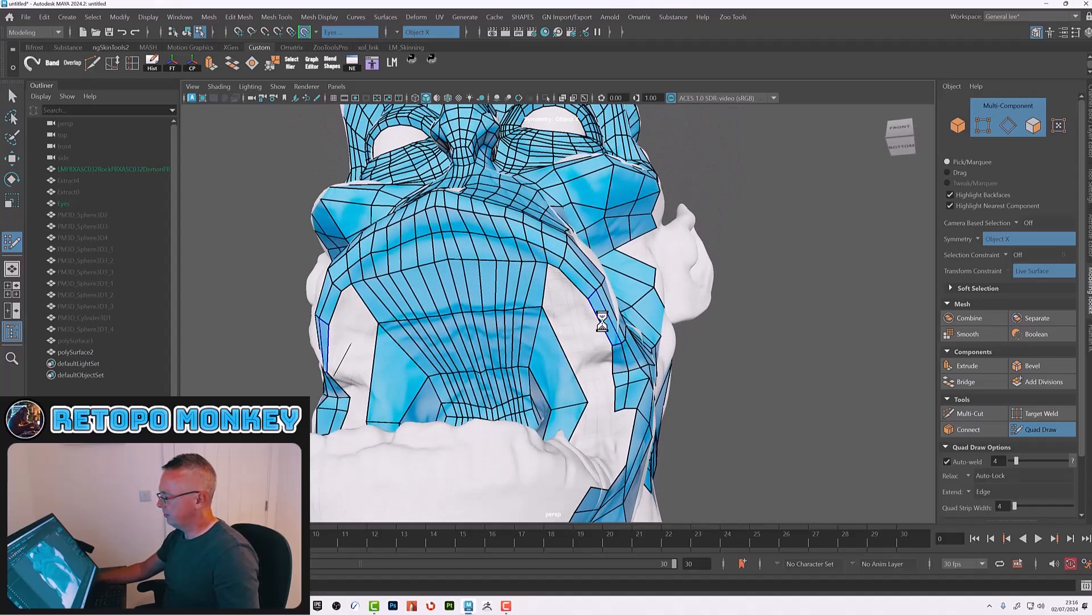
{"action": "left_click", "coordinate": [556, 326], "text": "ctrl"}
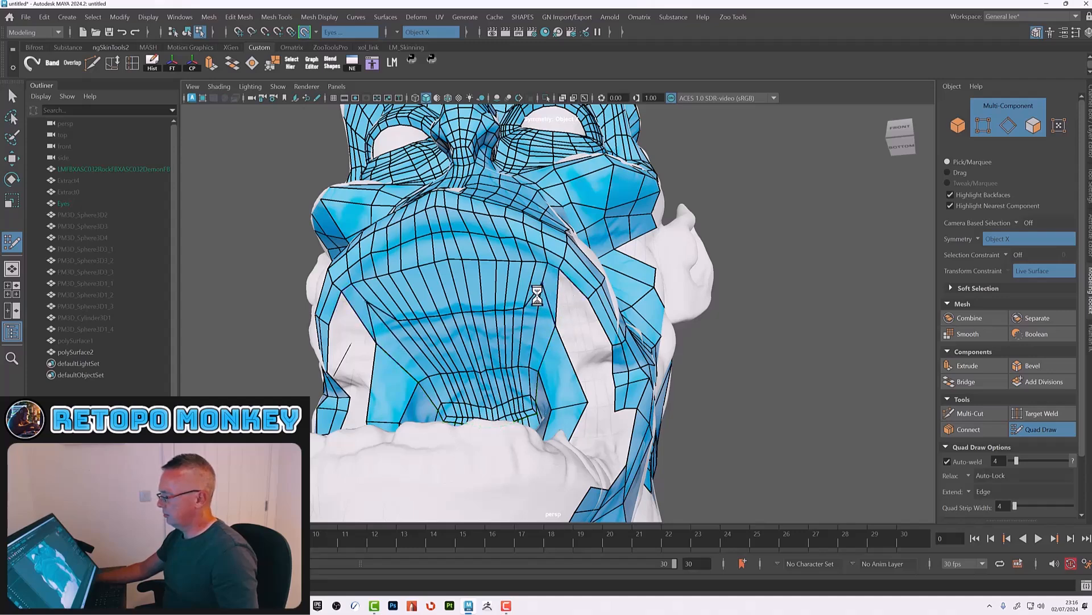
{"action": "mouse_move", "coordinate": [493, 299]}
{"action": "left_mouse_down", "text": "shift"}
{"action": "mouse_move", "coordinate": [487, 289]}
{"action": "mouse_move", "coordinate": [460, 308]}
{"action": "mouse_move", "coordinate": [456, 288]}
{"action": "mouse_move", "coordinate": [515, 308]}
{"action": "mouse_move", "coordinate": [517, 356]}
{"action": "mouse_move", "coordinate": [550, 346]}
{"action": "mouse_move", "coordinate": [525, 336]}
{"action": "mouse_move", "coordinate": [520, 325]}
{"action": "mouse_move", "coordinate": [536, 339]}
{"action": "mouse_move", "coordinate": [512, 313]}
{"action": "left_mouse_up", "text": "shift"}
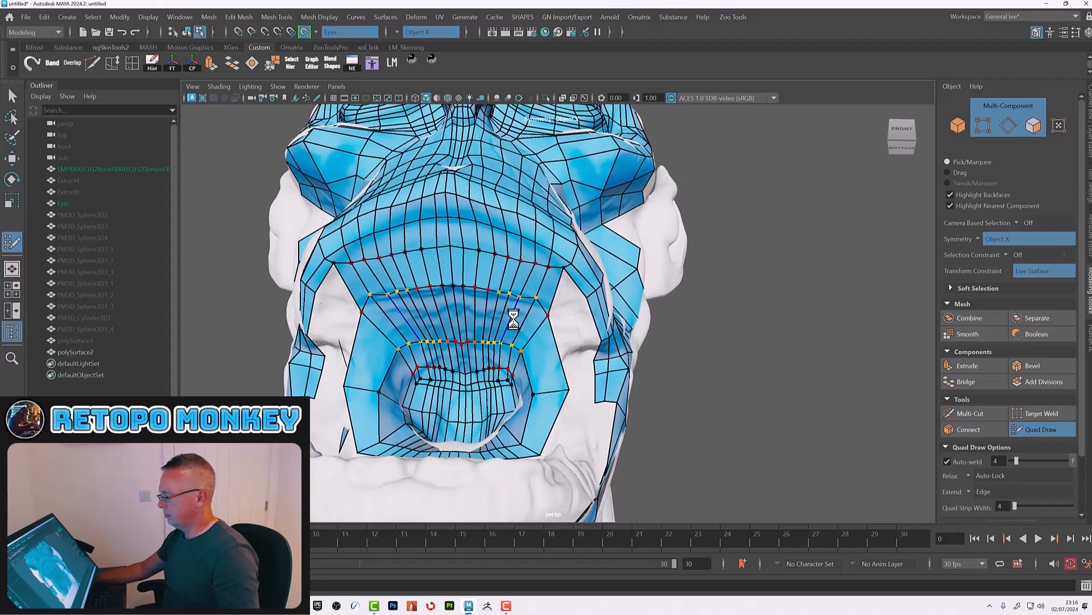
{"action": "left_click", "coordinate": [515, 328], "text": "ctrl"}
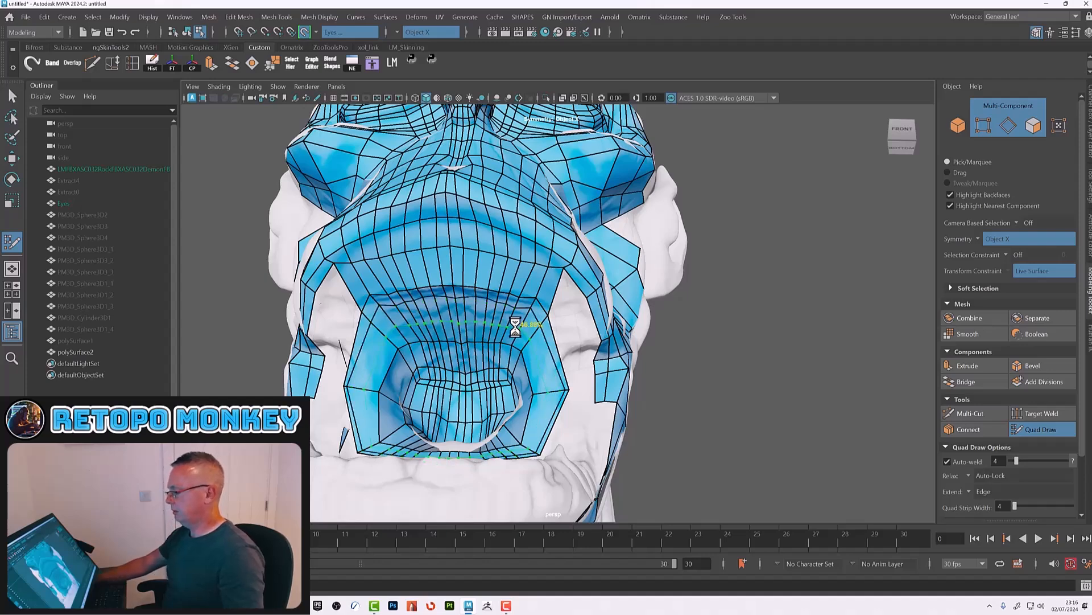
{"action": "left_click", "coordinate": [508, 327], "text": "ctrl"}
{"action": "mouse_move", "coordinate": [506, 328]}
{"action": "left_mouse_down", "text": "shift"}
{"action": "mouse_move", "coordinate": [471, 339]}
{"action": "mouse_move", "coordinate": [487, 324]}
{"action": "left_mouse_up", "text": "shift"}
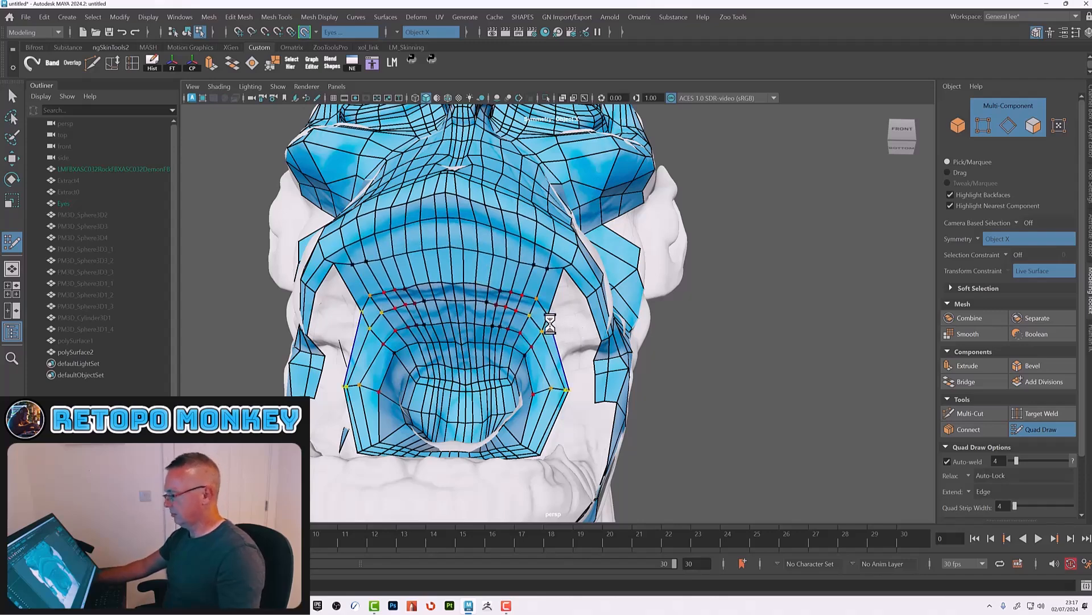
Step: Place points and build quads running along the jaw line from the chin toward the cheek
{"action": "left_click_drag", "start_coordinate": [572, 323], "coordinate": [529, 343], "text": "alt"}
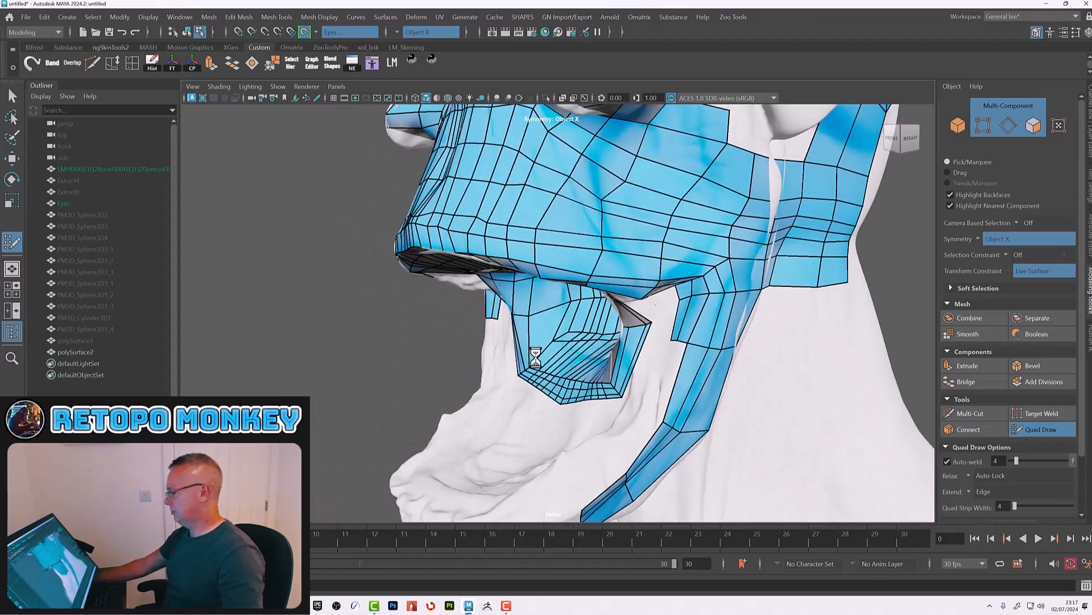
{"action": "left_click", "coordinate": [643, 415]}
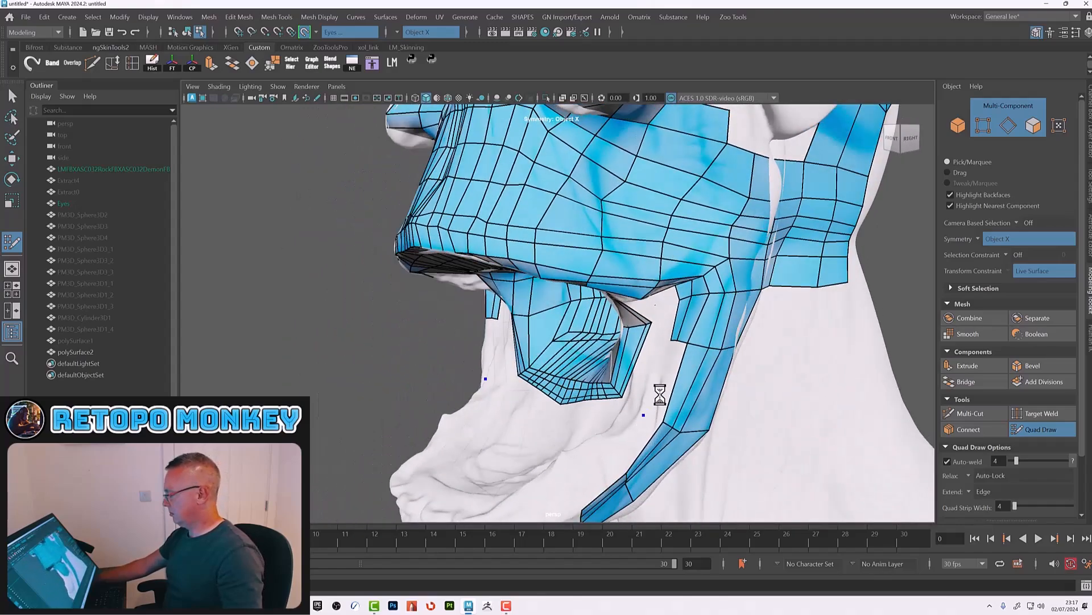
{"action": "left_click", "coordinate": [611, 458]}
{"action": "left_click", "coordinate": [633, 445], "text": "shift"}
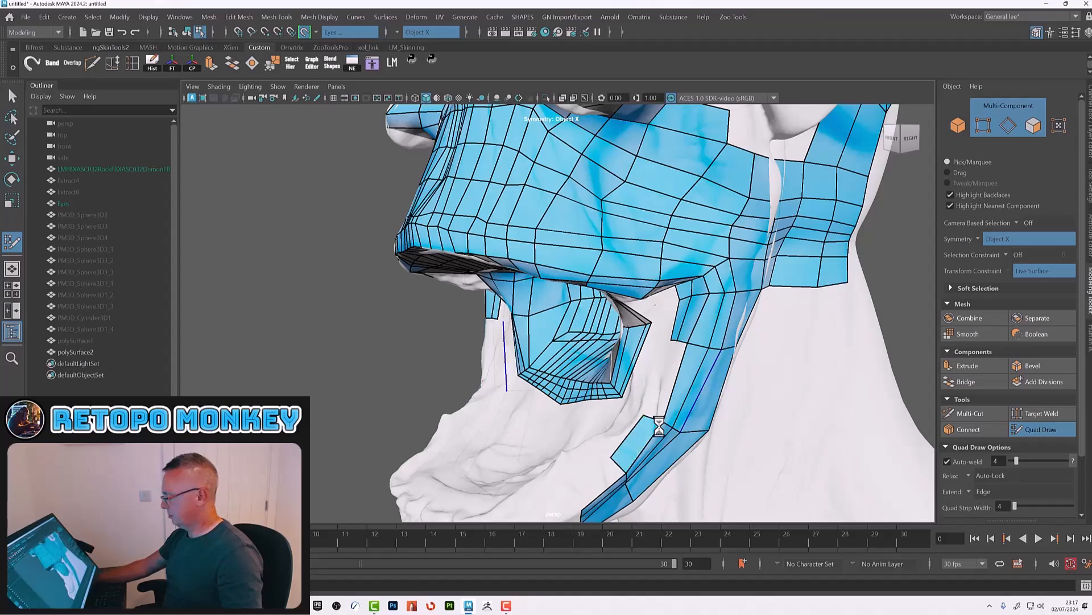
{"action": "right_click_drag", "start_coordinate": [683, 429], "coordinate": [612, 423], "text": "alt"}
{"action": "left_click_drag", "start_coordinate": [610, 424], "coordinate": [629, 331], "text": "alt"}
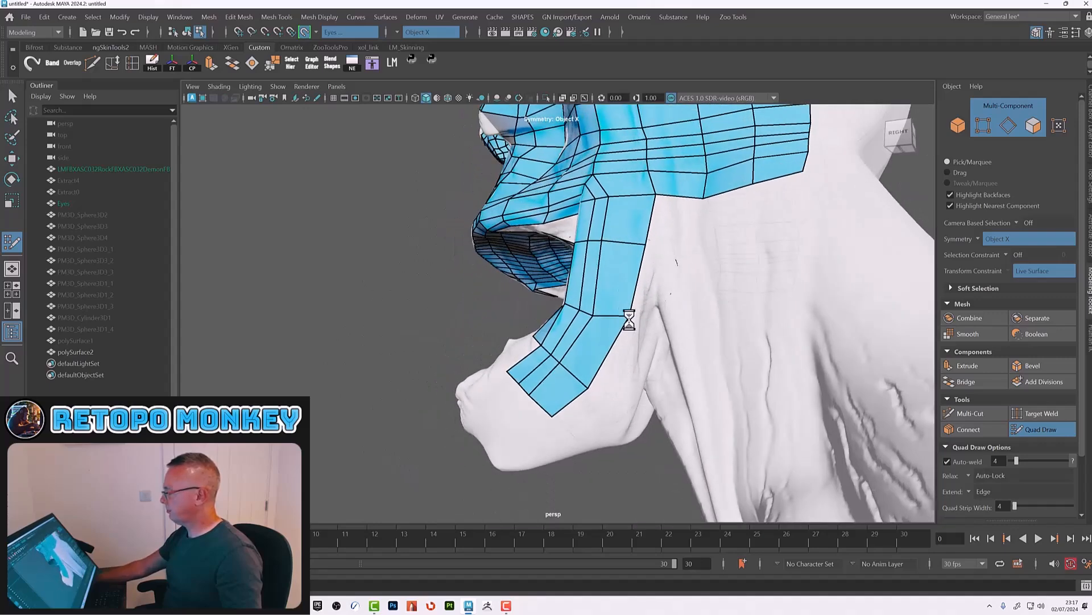
Step: Add quads connecting the jaw strip up to the cheek mesh's lower edge
{"action": "left_click", "coordinate": [669, 233], "text": "shift"}
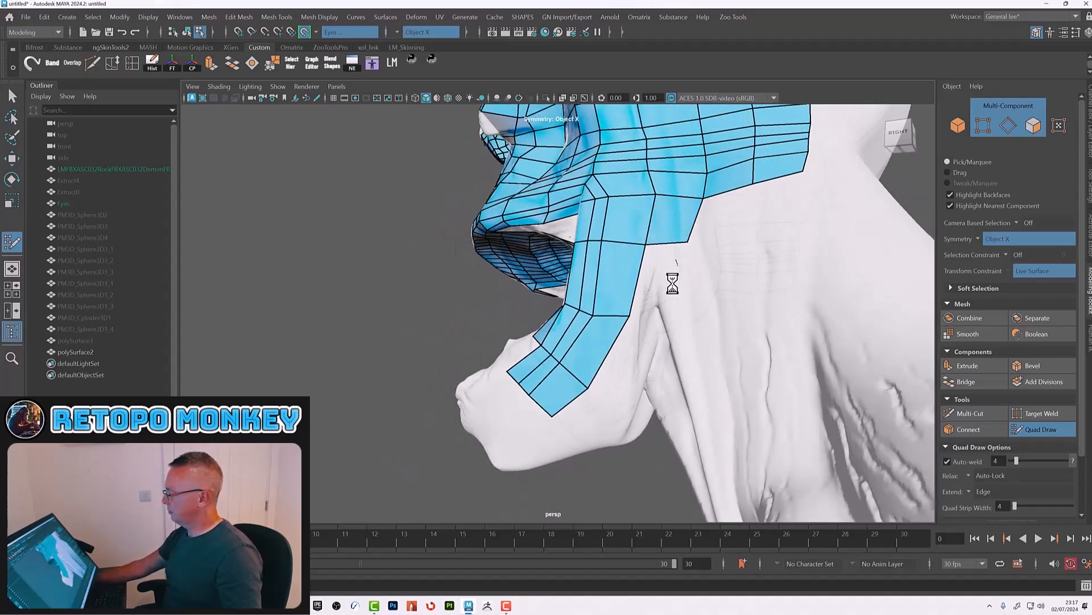
{"action": "left_click", "coordinate": [663, 272], "text": "shift"}
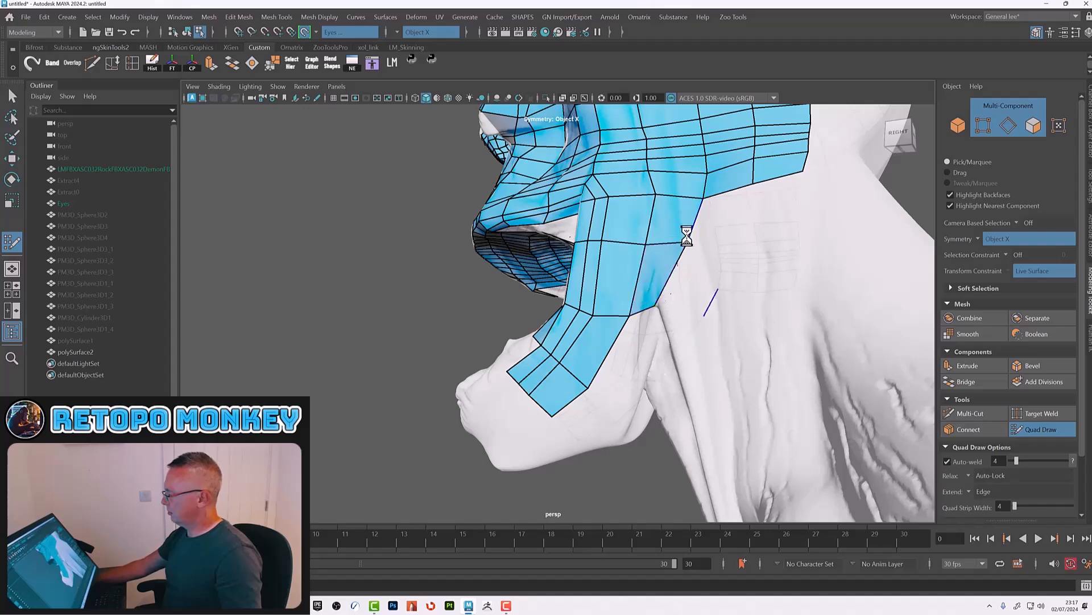
{"action": "mouse_move", "coordinate": [690, 252]}
{"action": "left_mouse_down", "text": "alt"}
{"action": "mouse_move", "coordinate": [704, 214]}
{"action": "mouse_move", "coordinate": [679, 228]}
{"action": "left_mouse_up", "text": "alt"}
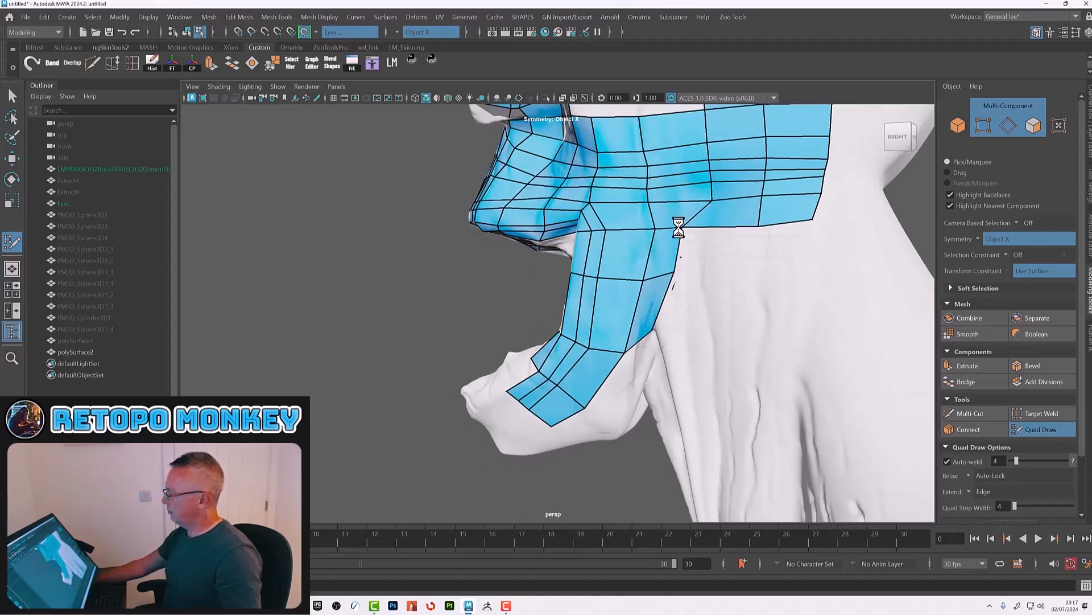
{"action": "left_click", "coordinate": [715, 213], "text": "ctrl+shift"}
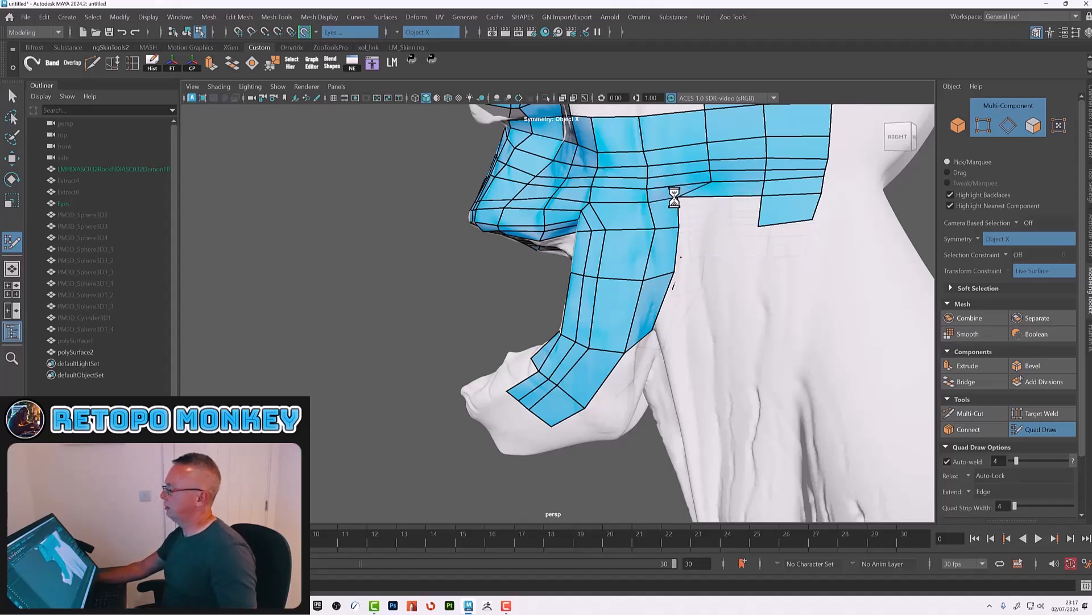
{"action": "left_click", "coordinate": [715, 247]}
{"action": "left_click", "coordinate": [699, 289]}
{"action": "left_click", "coordinate": [688, 255], "text": "shift"}
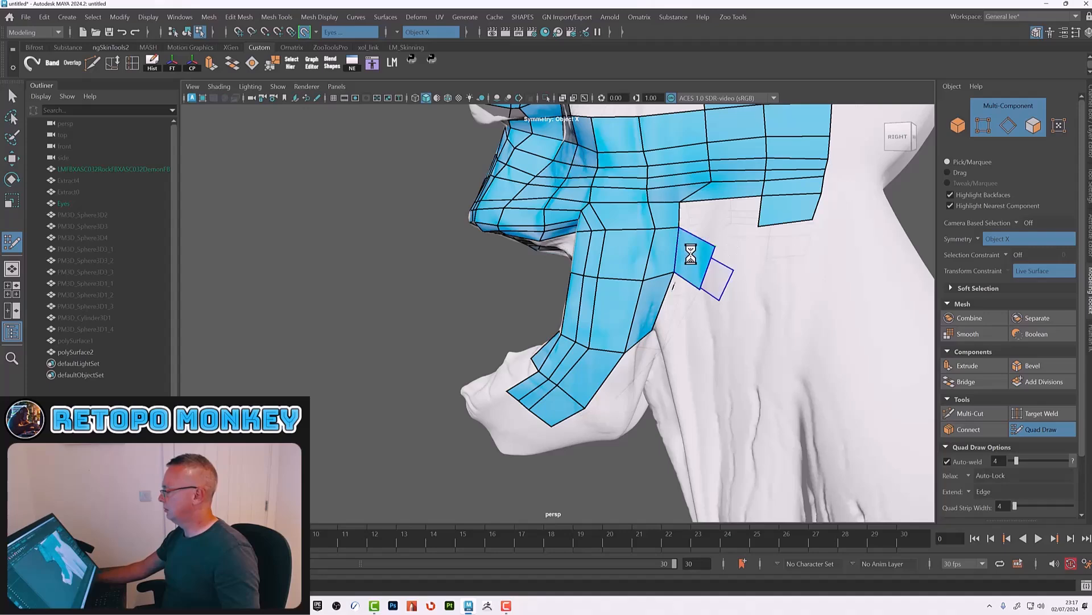
{"action": "left_click_drag", "start_coordinate": [726, 214], "coordinate": [733, 222], "text": "alt"}
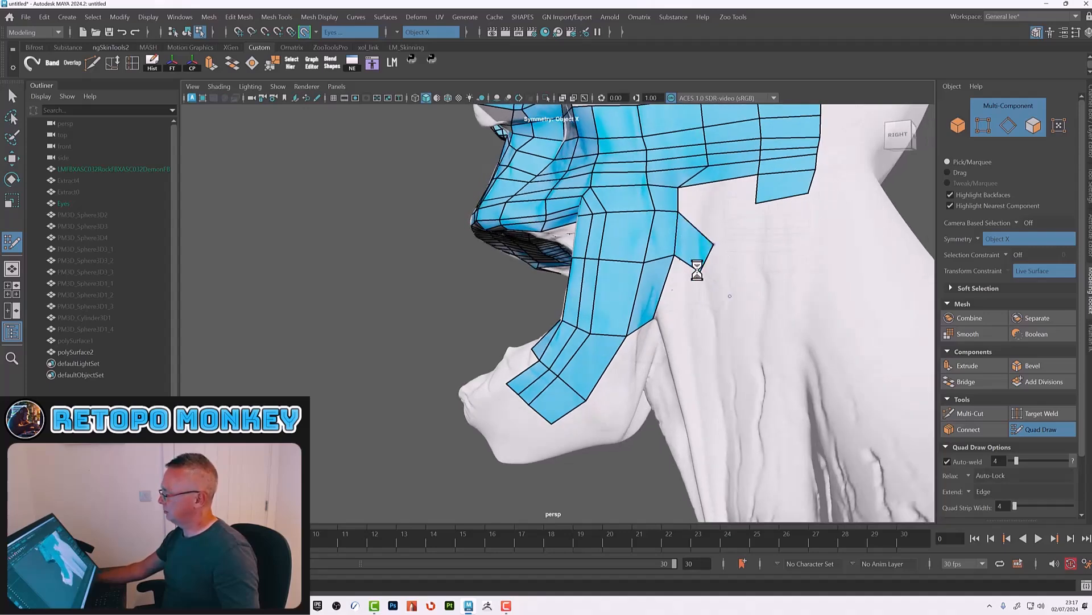
Step: Fill the quad bridging the jaw strip and the cheek mesh further back
{"action": "left_click_drag", "start_coordinate": [683, 310], "coordinate": [676, 334], "text": "alt"}
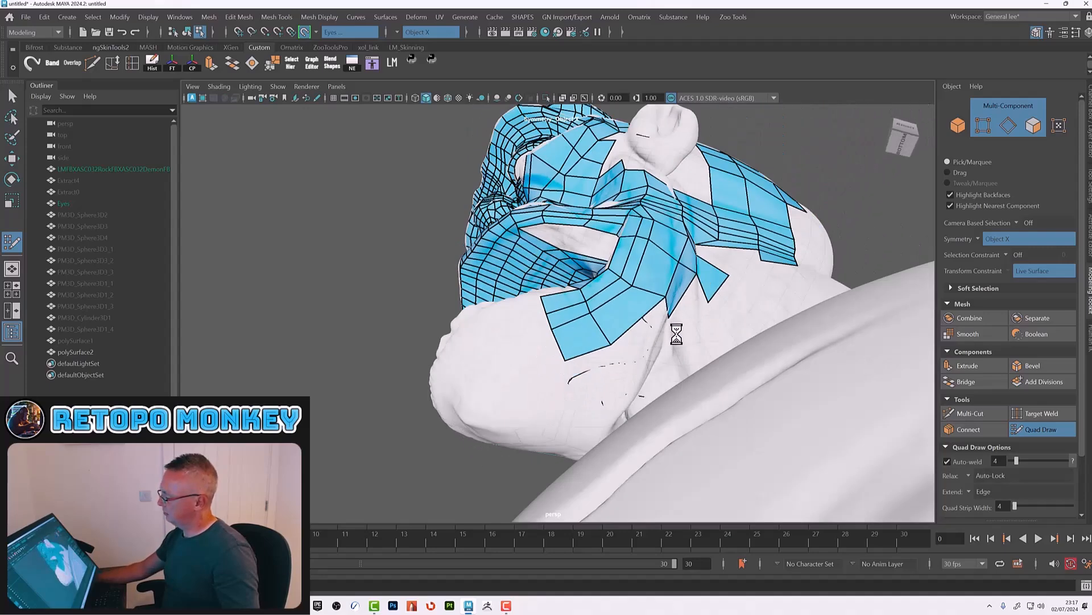
{"action": "mouse_move", "coordinate": [666, 287]}
{"action": "left_mouse_down", "text": "alt"}
{"action": "mouse_move", "coordinate": [722, 312]}
{"action": "mouse_move", "coordinate": [693, 242]}
{"action": "mouse_move", "coordinate": [676, 271]}
{"action": "left_mouse_up", "text": "alt"}
{"action": "mouse_move", "coordinate": [718, 230]}
{"action": "left_mouse_down", "text": "alt"}
{"action": "mouse_move", "coordinate": [722, 217]}
{"action": "mouse_move", "coordinate": [721, 279]}
{"action": "left_mouse_up", "text": "alt"}
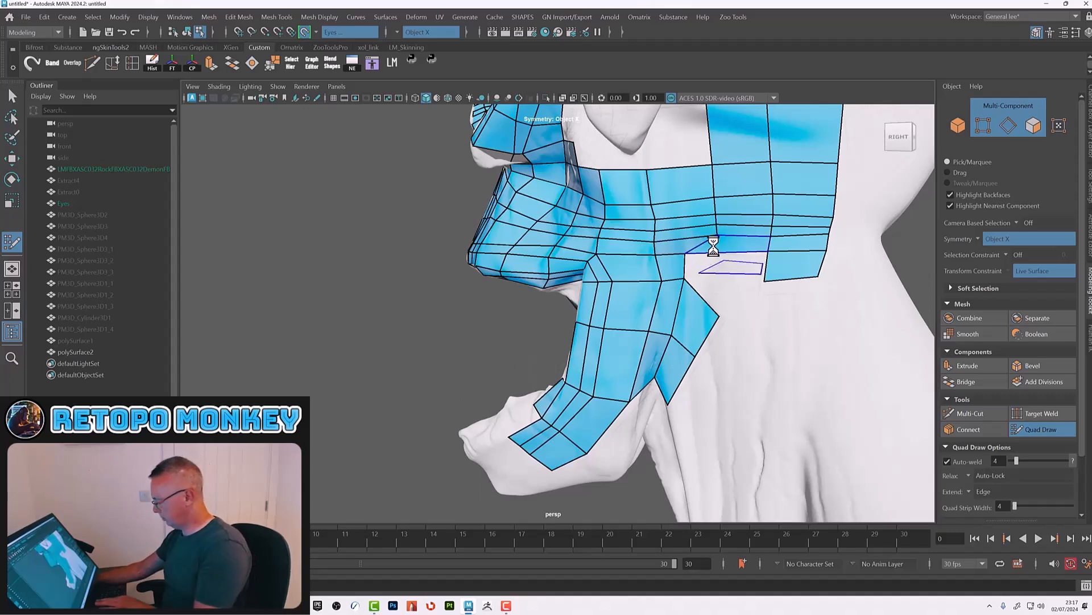
{"action": "left_click", "coordinate": [681, 232], "text": "ctrl"}
{"action": "left_click", "coordinate": [703, 245], "text": "shift"}
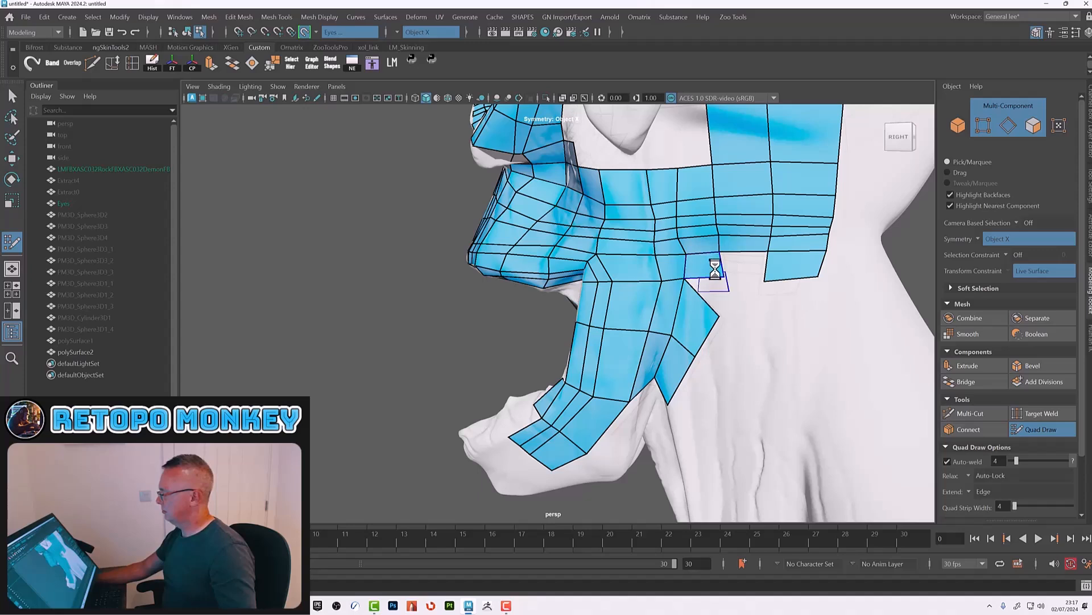
{"action": "left_click", "coordinate": [735, 265], "text": "shift"}
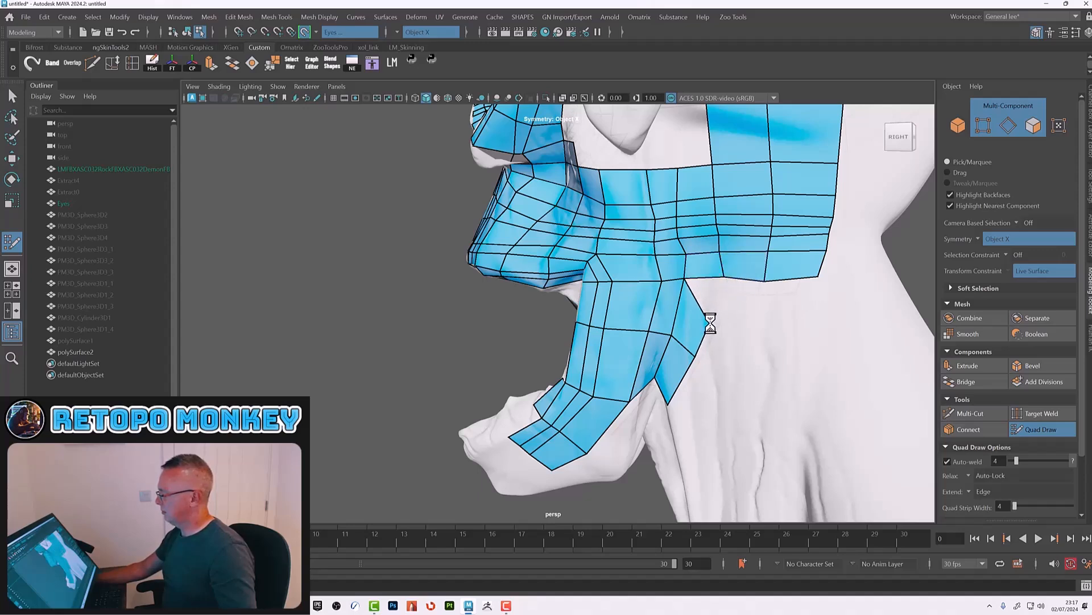
Step: Place points and fill a row of quads along the jaw toward the ear beneath the cheek mesh
{"action": "left_click", "coordinate": [730, 318]}
{"action": "left_click", "coordinate": [790, 295], "text": "shift"}
{"action": "left_click", "coordinate": [747, 296], "text": "shift"}
{"action": "left_click", "coordinate": [709, 296], "text": "shift"}
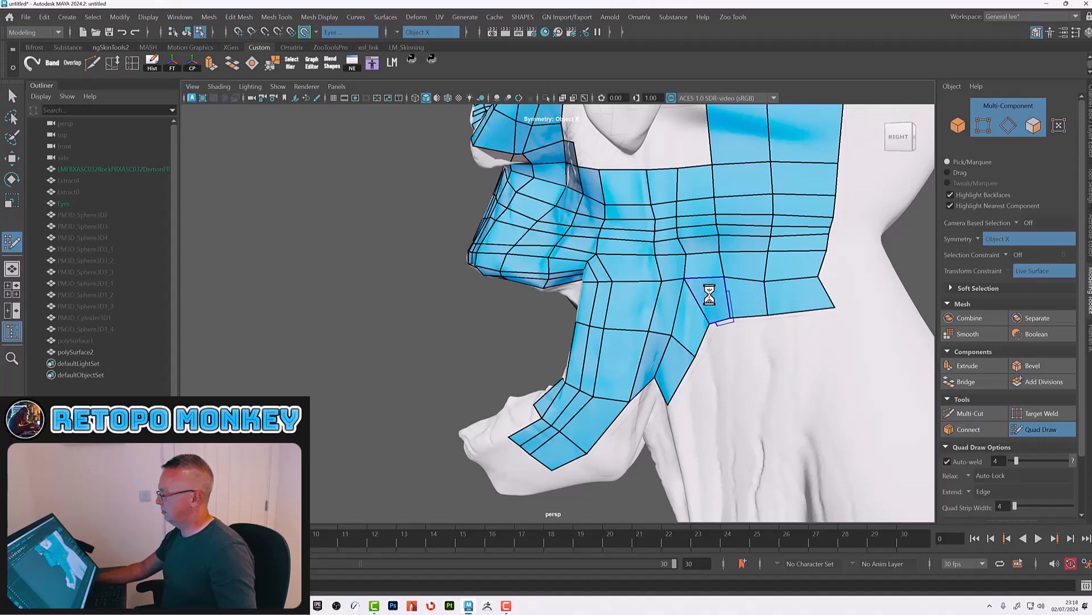
{"action": "mouse_move", "coordinate": [711, 279]}
{"action": "left_mouse_down", "text": "shift"}
{"action": "mouse_move", "coordinate": [695, 275]}
{"action": "mouse_move", "coordinate": [677, 239]}
{"action": "mouse_move", "coordinate": [654, 242]}
{"action": "mouse_move", "coordinate": [703, 215]}
{"action": "mouse_move", "coordinate": [642, 195]}
{"action": "mouse_move", "coordinate": [678, 263]}
{"action": "left_mouse_up", "text": "shift"}
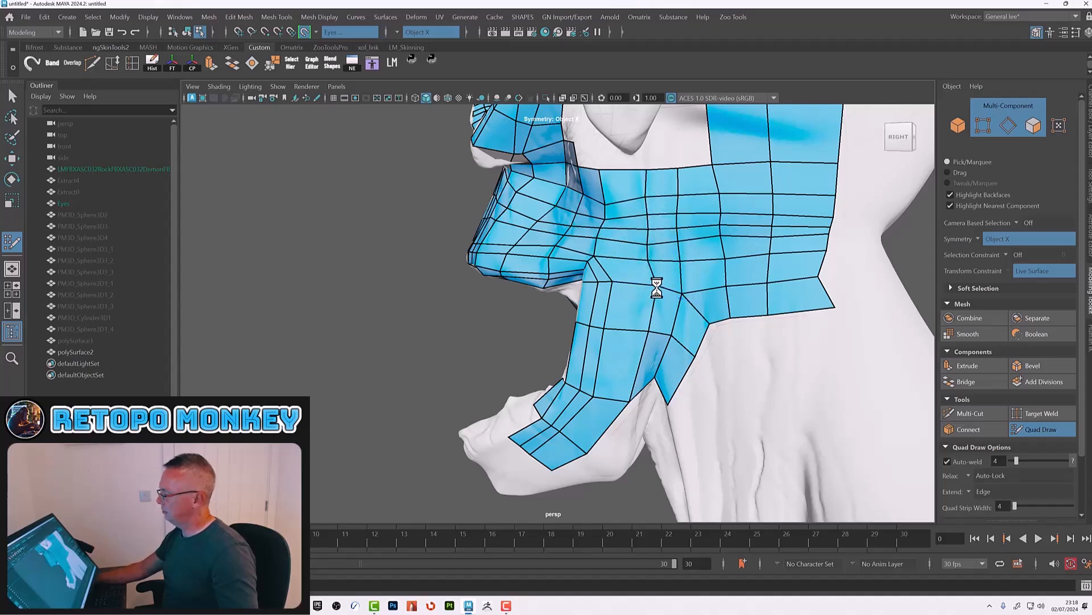
Step: Orbit around the head to inspect the mouth, chin and jaw retopology
{"action": "mouse_move", "coordinate": [672, 314]}
{"action": "left_mouse_down", "text": "alt"}
{"action": "mouse_move", "coordinate": [685, 316]}
{"action": "mouse_move", "coordinate": [663, 296]}
{"action": "mouse_move", "coordinate": [704, 287]}
{"action": "mouse_move", "coordinate": [666, 335]}
{"action": "mouse_move", "coordinate": [671, 314]}
{"action": "left_mouse_up", "text": "alt"}
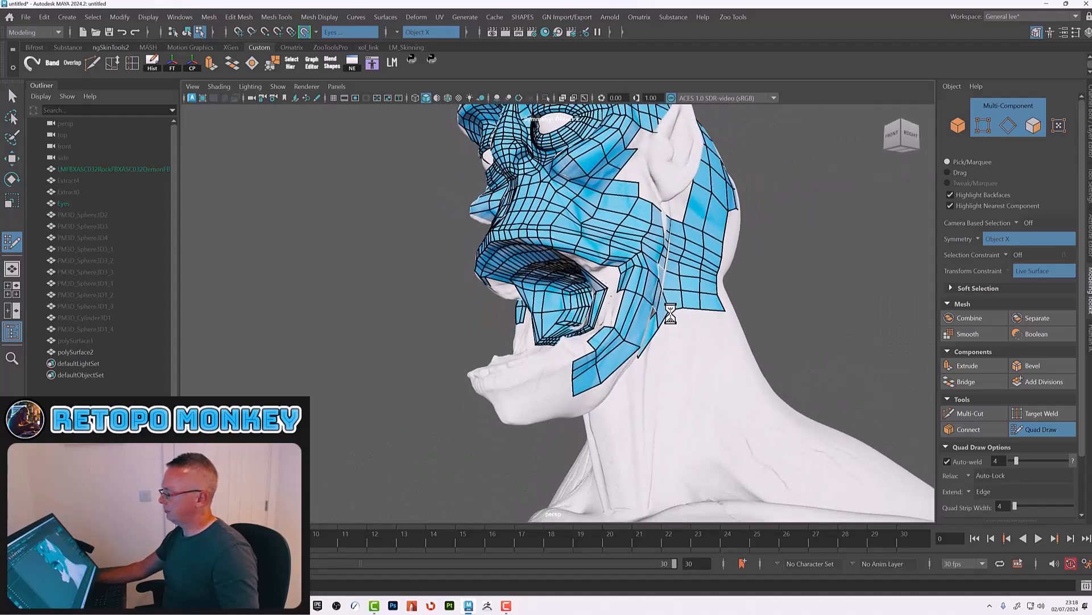
{"action": "left_click_drag", "start_coordinate": [583, 171], "coordinate": [571, 213], "text": "alt"}
{"action": "right_click_drag", "start_coordinate": [575, 219], "coordinate": [695, 248], "text": "alt"}
{"action": "left_click_drag", "start_coordinate": [610, 238], "coordinate": [571, 220], "text": "alt"}
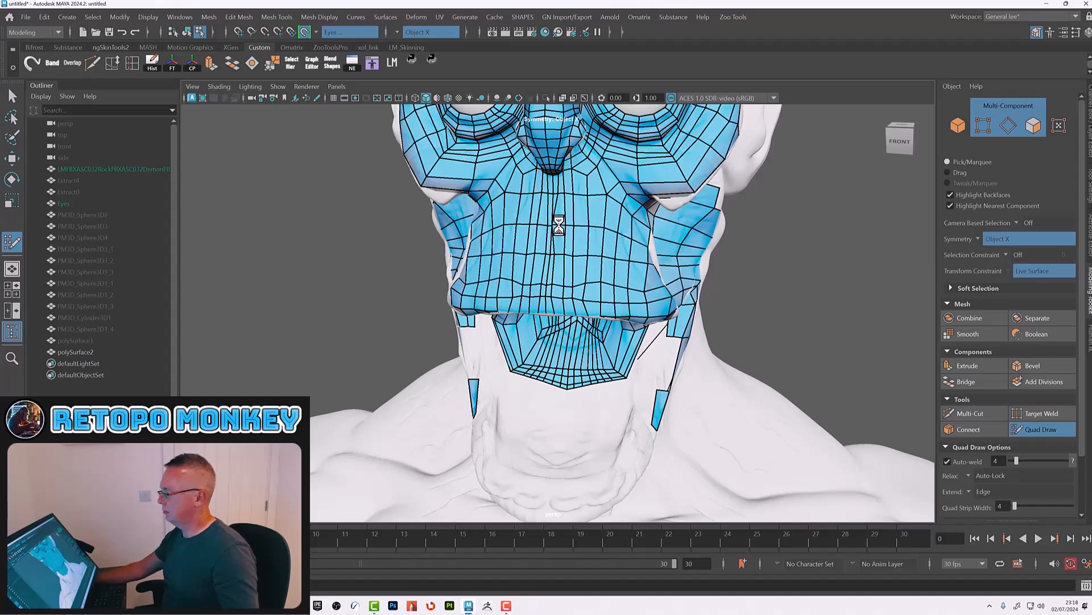
{"action": "right_click_drag", "start_coordinate": [567, 237], "coordinate": [680, 251], "text": "alt"}
{"action": "mouse_move", "coordinate": [595, 205]}
{"action": "left_mouse_down", "text": "alt"}
{"action": "mouse_move", "coordinate": [613, 234]}
{"action": "mouse_move", "coordinate": [595, 204]}
{"action": "left_mouse_up", "text": "alt"}
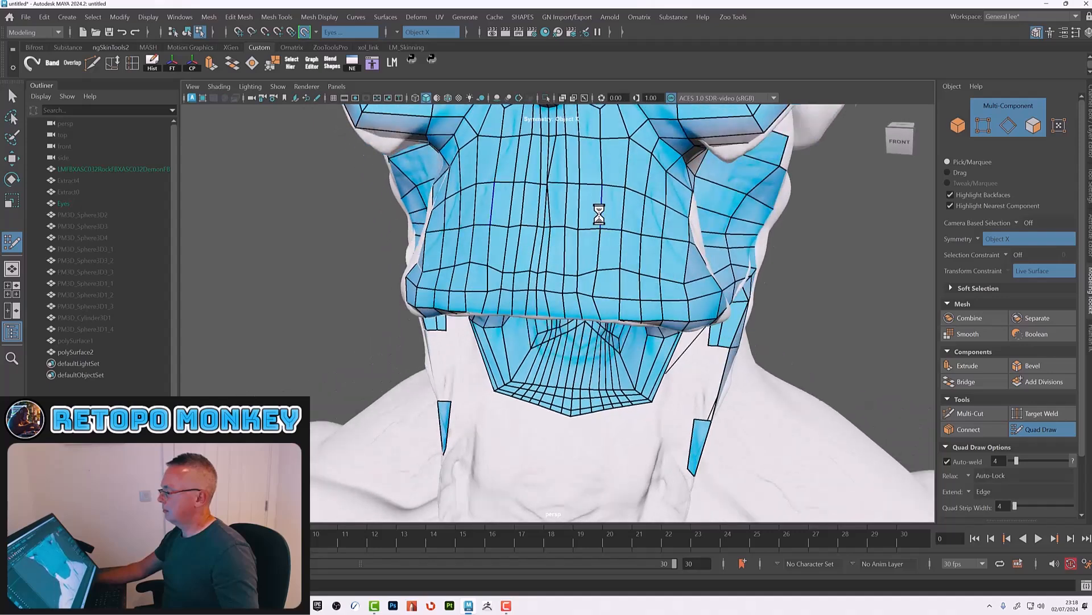
{"action": "middle_click_drag", "start_coordinate": [595, 204], "coordinate": [603, 251], "text": "alt"}
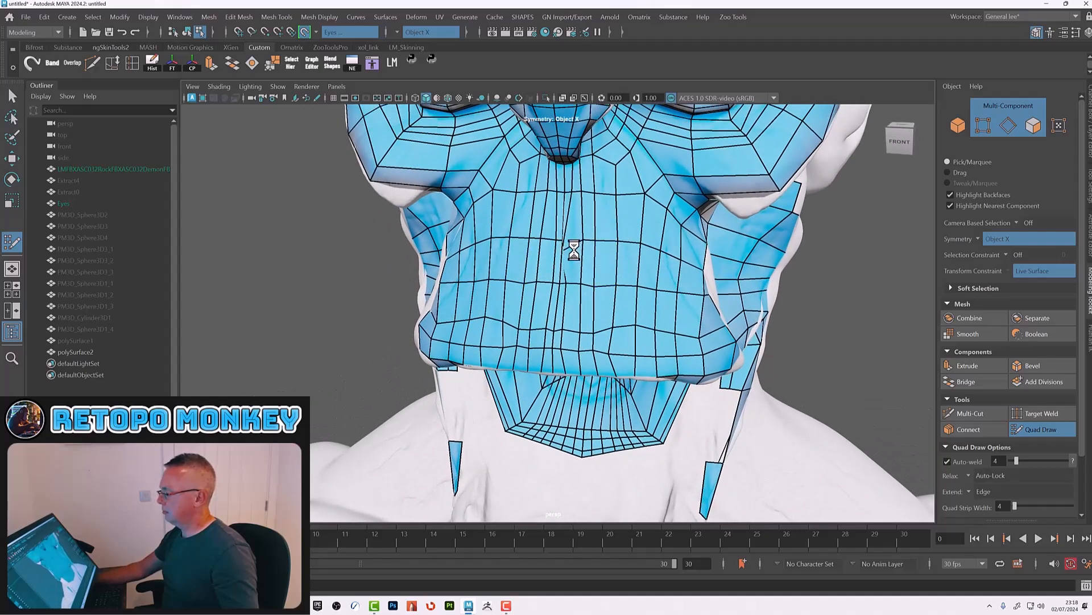
{"action": "left_click", "coordinate": [574, 230], "text": "ctrl+shift"}
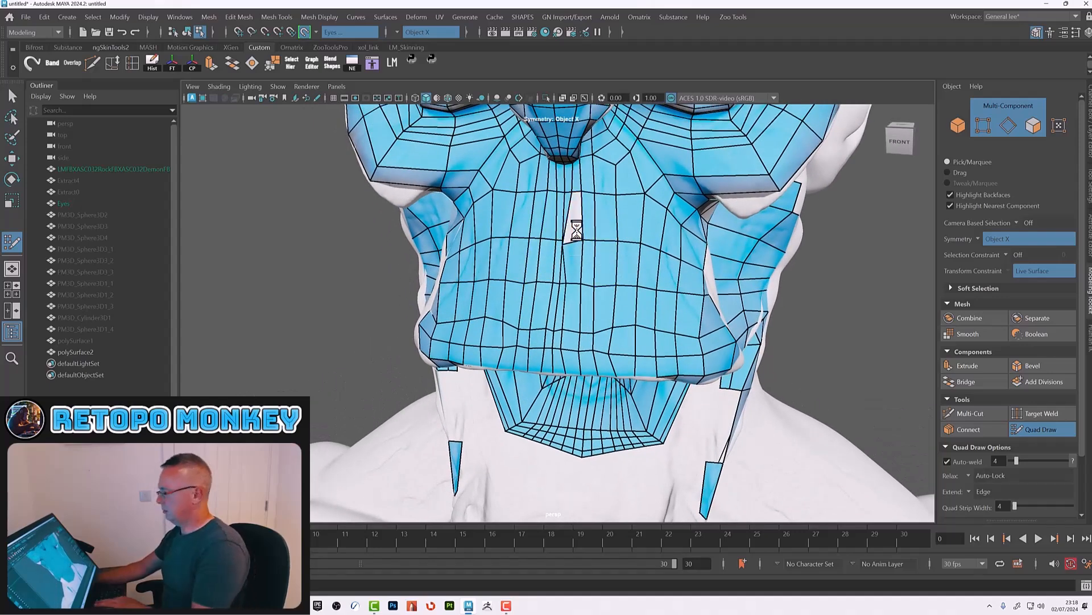
Step: Try to delete faces in the upper lip area beneath the nose
{"action": "left_click", "coordinate": [574, 252], "text": "ctrl+shift"}
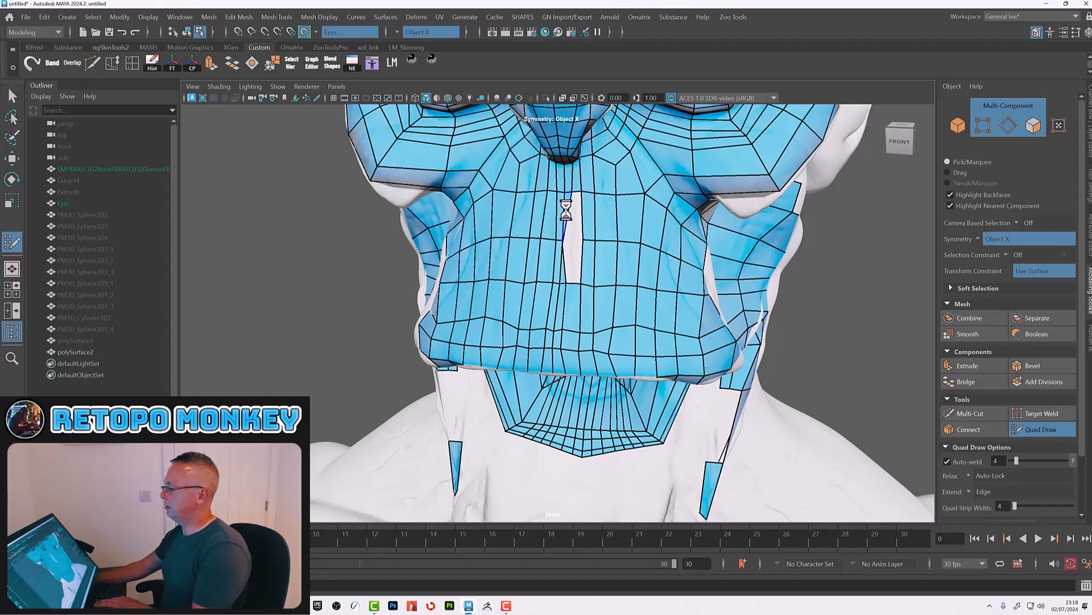
{"action": "left_click", "coordinate": [563, 213], "text": "ctrl+shift"}
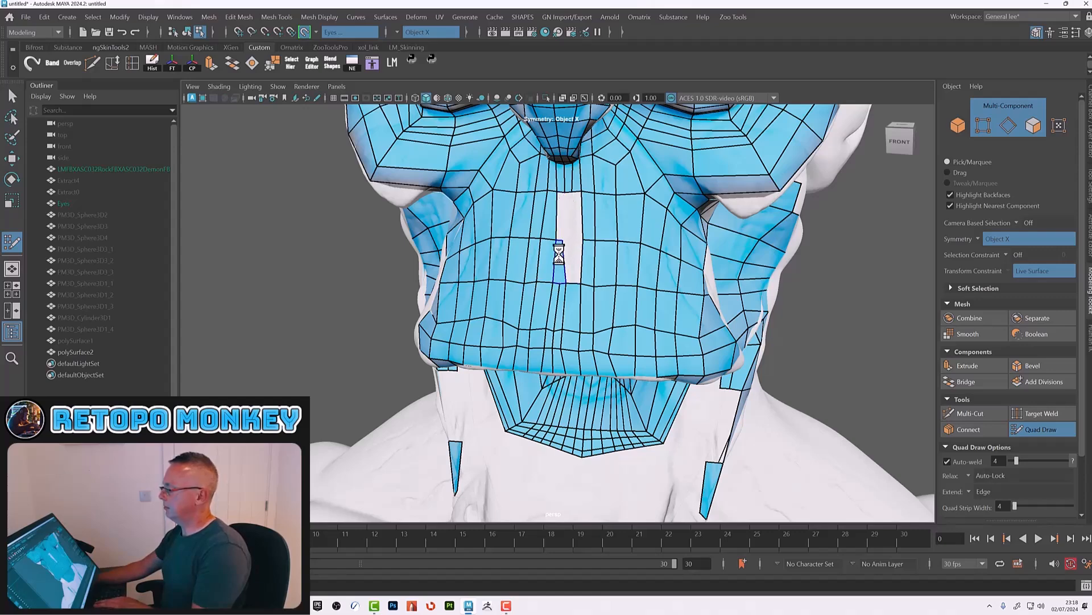
{"action": "left_click_drag", "start_coordinate": [597, 273], "coordinate": [609, 246], "text": "alt"}
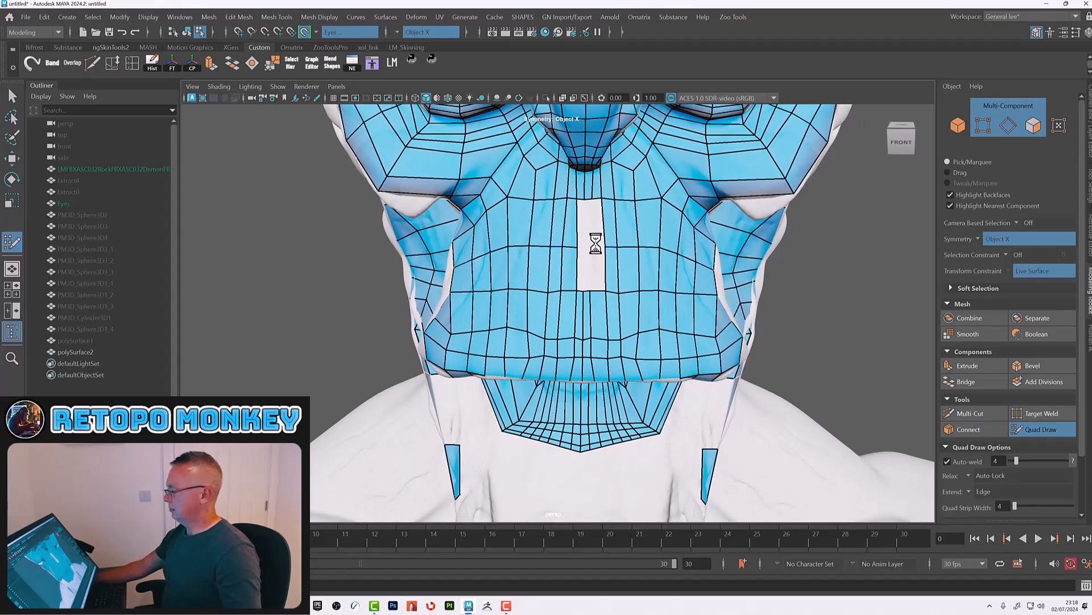
{"action": "right_click_drag", "start_coordinate": [598, 245], "coordinate": [637, 258], "text": "alt"}
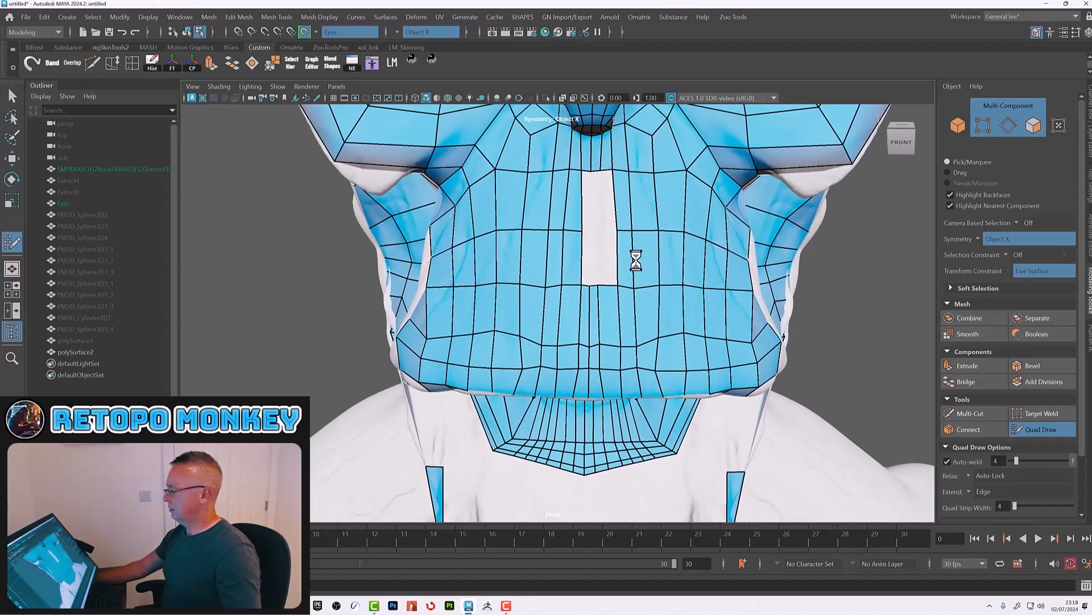
{"action": "left_click", "coordinate": [592, 230]}
{"action": "left_click", "coordinate": [586, 212], "text": "shift"}
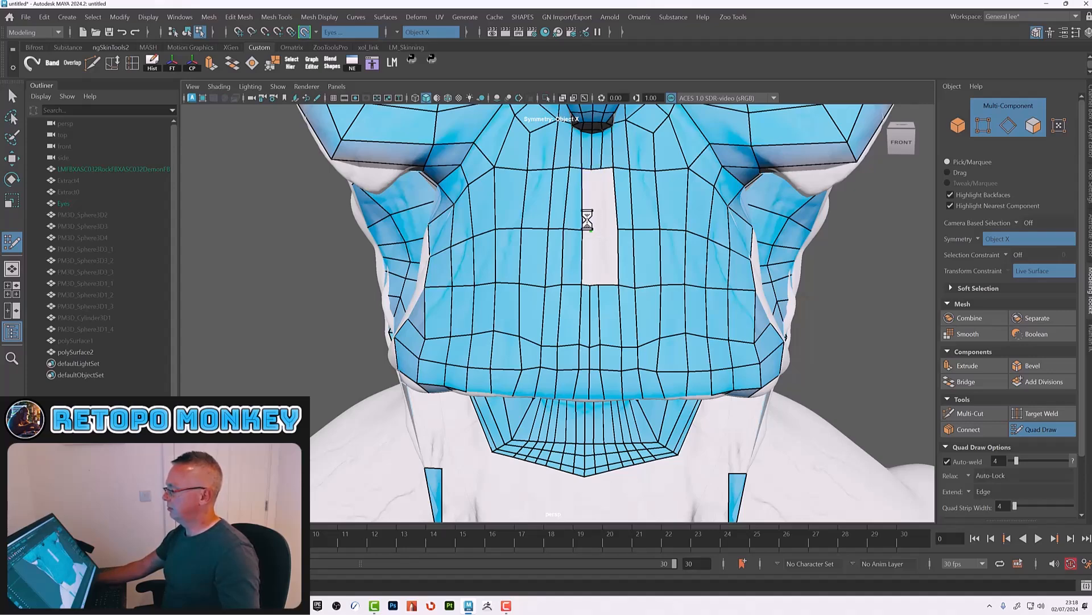
{"action": "left_click", "coordinate": [586, 216], "text": "shift"}
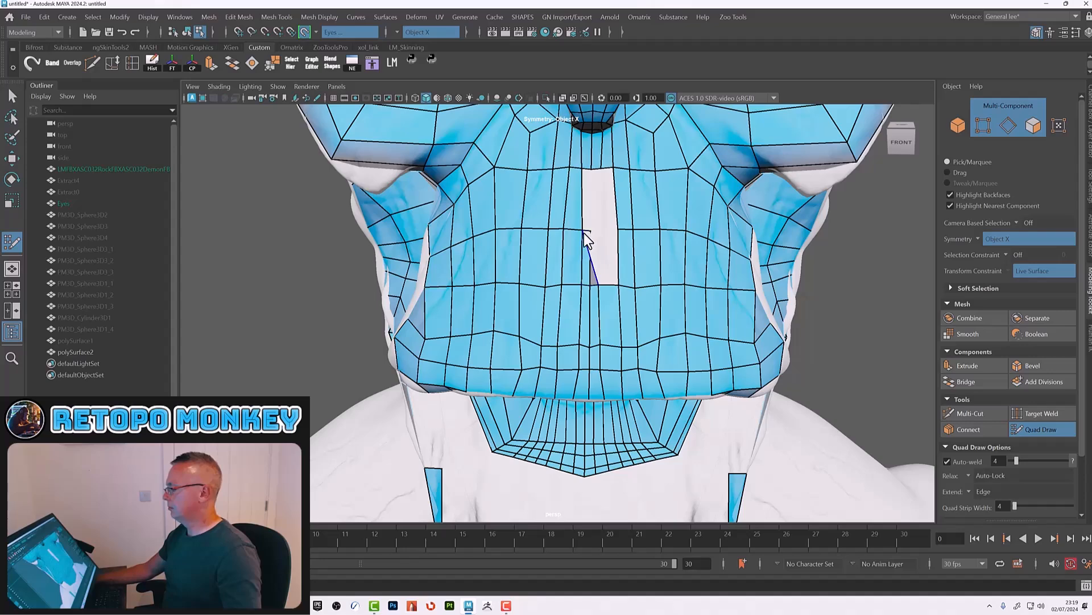
{"action": "left_click", "coordinate": [585, 234], "text": "shift"}
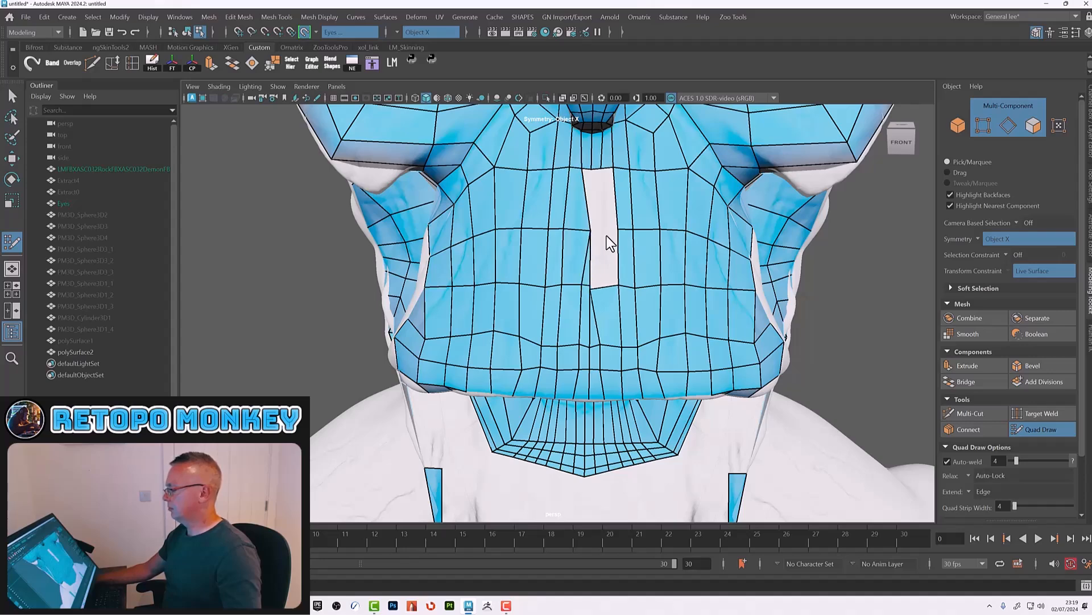
Step: Undo the last several edits to the mesh beneath the nose
{"action": "key", "text": "ctrl+z"}
{"action": "key", "text": "ctrl+z"}
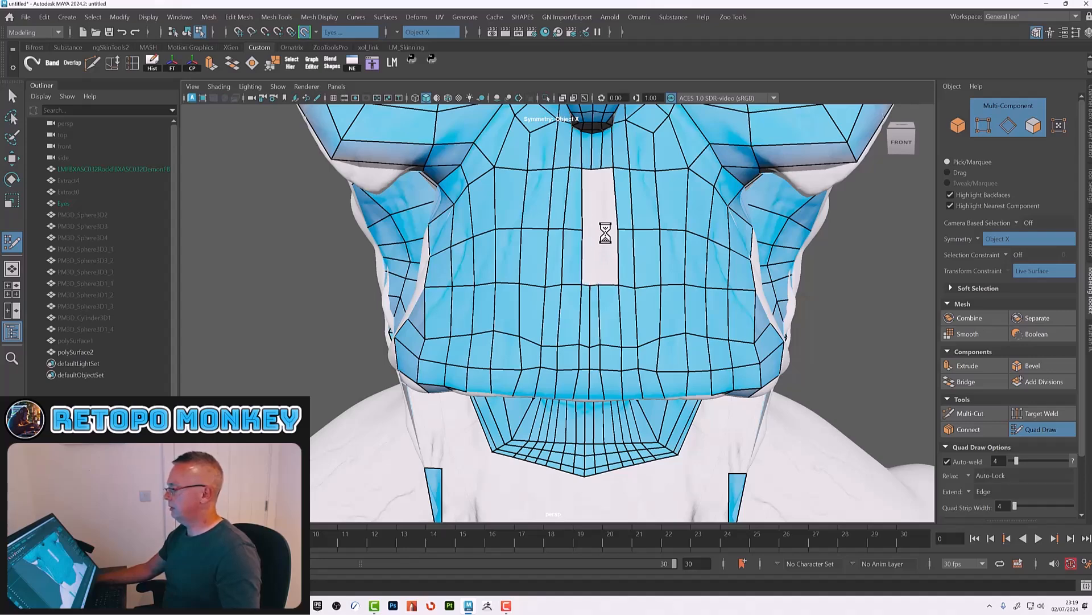
{"action": "key", "text": "ctrl+z"}
{"action": "key", "text": "ctrl+z"}
{"action": "key", "text": "ctrl+z"}
{"action": "key", "text": "ctrl+z"}
{"action": "key", "text": "ctrl+z"}
{"action": "key", "text": "ctrl+z"}
{"action": "key", "text": "ctrl+z"}
{"action": "key", "text": "ctrl+z"}
{"action": "key", "text": "ctrl+z"}
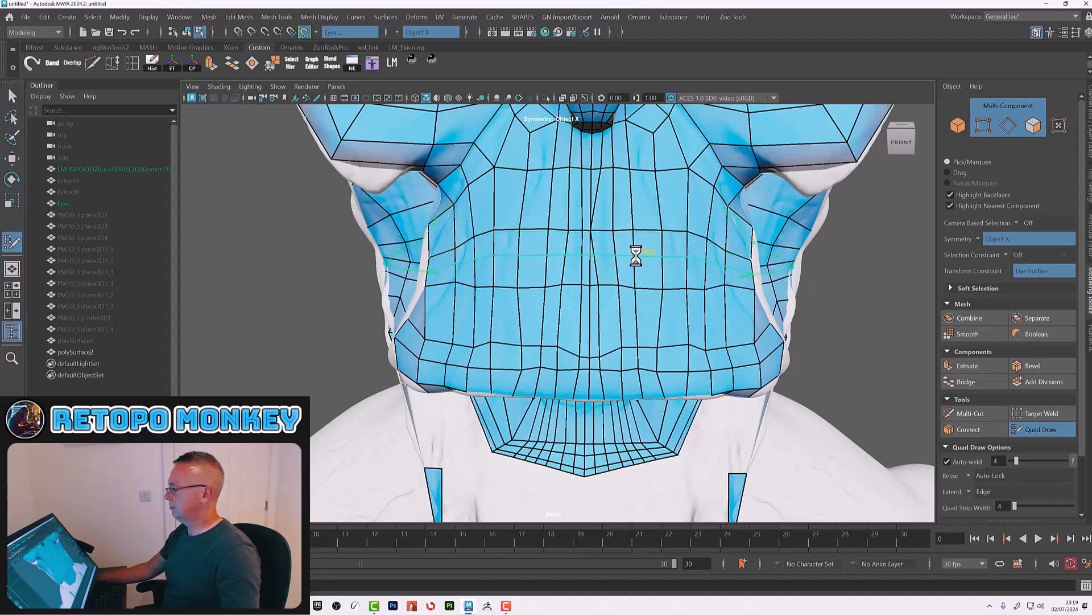
{"action": "key", "text": "ctrl+z"}
Step: Relax the chin and lower-lip quads to even out their spacing
{"action": "left_click_drag", "start_coordinate": [636, 257], "coordinate": [706, 305], "text": "alt"}
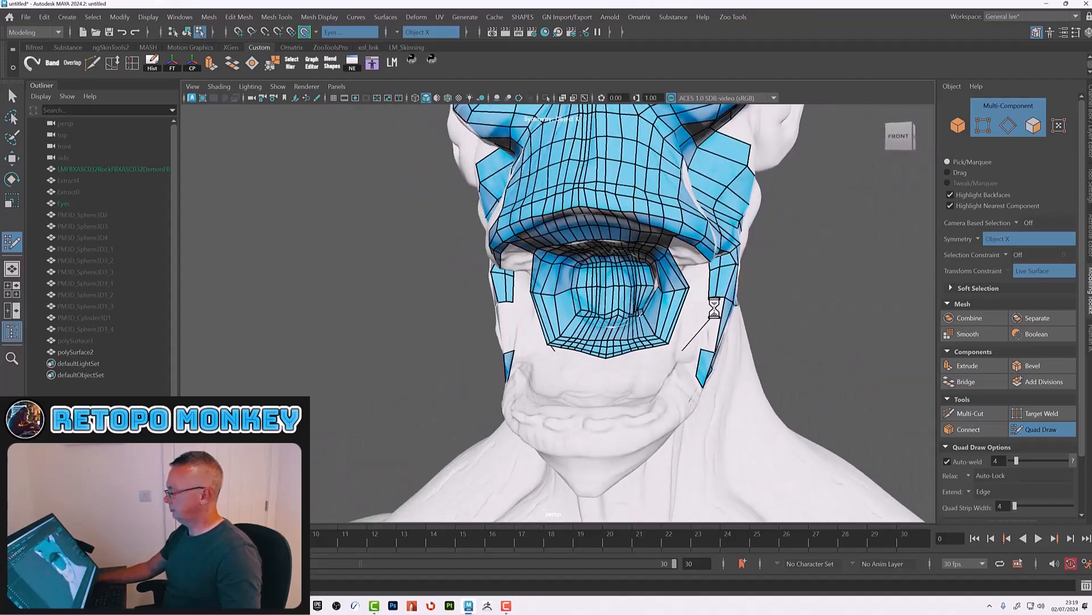
{"action": "left_click_drag", "start_coordinate": [730, 347], "coordinate": [700, 366], "text": "alt"}
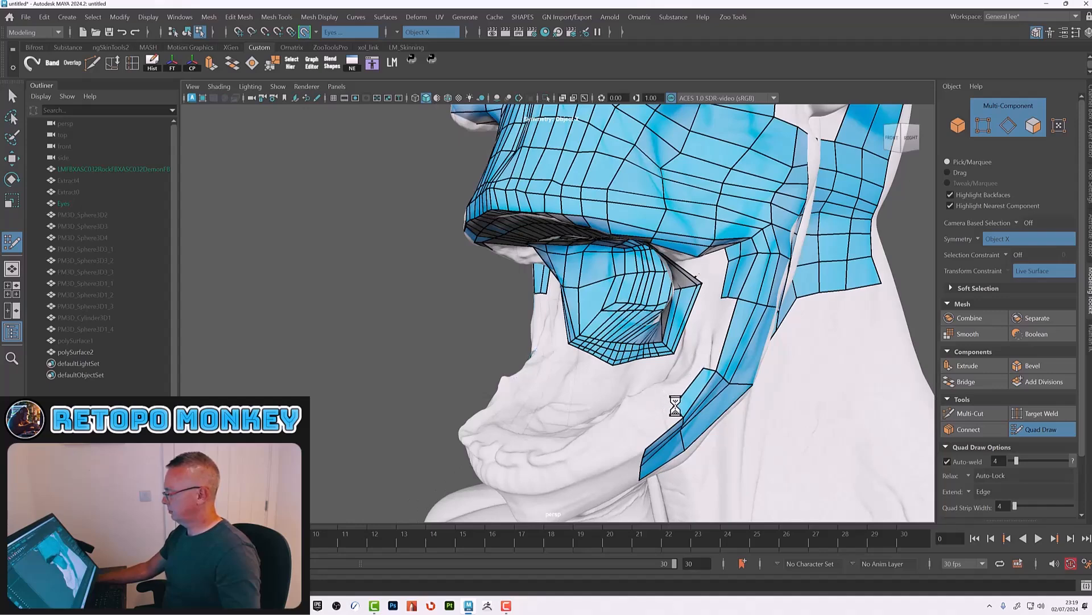
{"action": "mouse_move", "coordinate": [720, 341]}
{"action": "left_mouse_down", "text": "alt"}
{"action": "mouse_move", "coordinate": [728, 349]}
{"action": "mouse_move", "coordinate": [715, 361]}
{"action": "left_mouse_up", "text": "alt"}
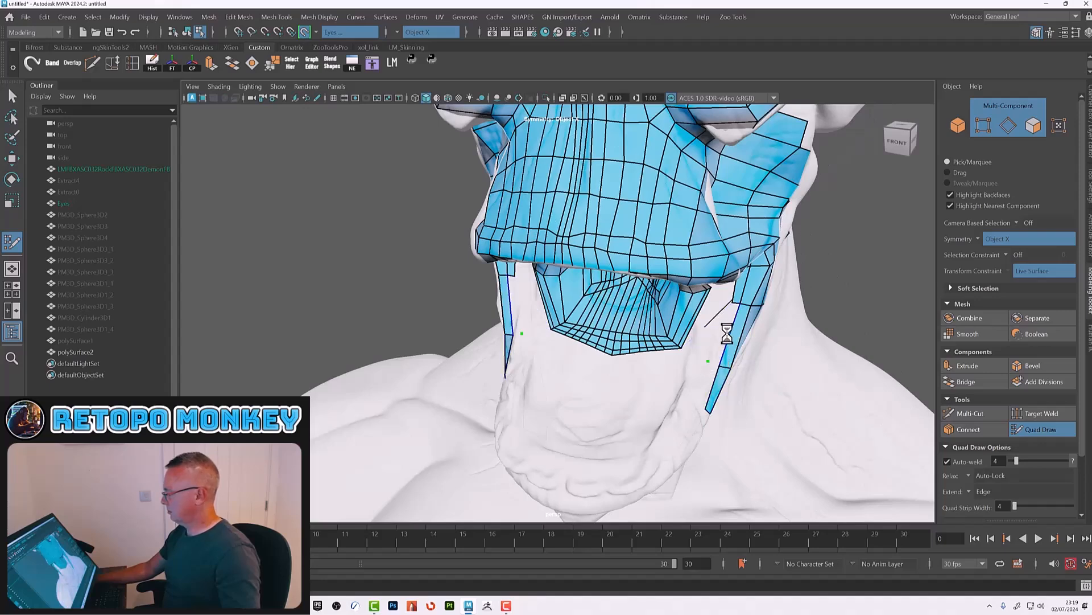
{"action": "left_click_drag", "start_coordinate": [707, 353], "coordinate": [725, 331], "text": "alt"}
{"action": "mouse_move", "coordinate": [738, 383]}
{"action": "left_mouse_down", "text": "alt"}
{"action": "mouse_move", "coordinate": [733, 418]}
{"action": "mouse_move", "coordinate": [739, 349]}
{"action": "mouse_move", "coordinate": [709, 307]}
{"action": "left_mouse_up", "text": "alt"}
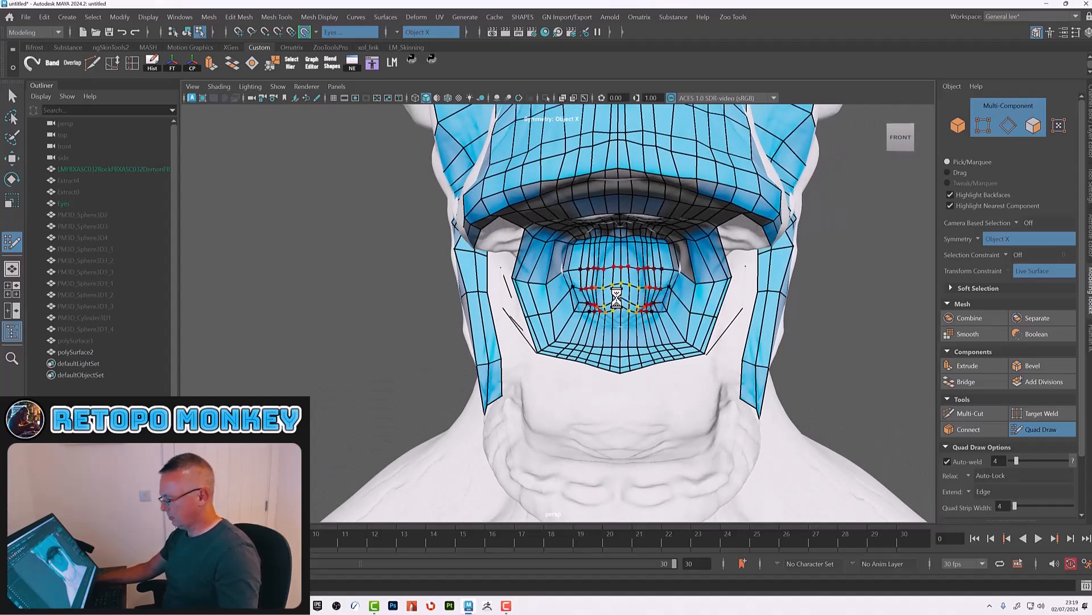
{"action": "left_click_drag", "start_coordinate": [615, 306], "coordinate": [605, 297], "text": "shift"}
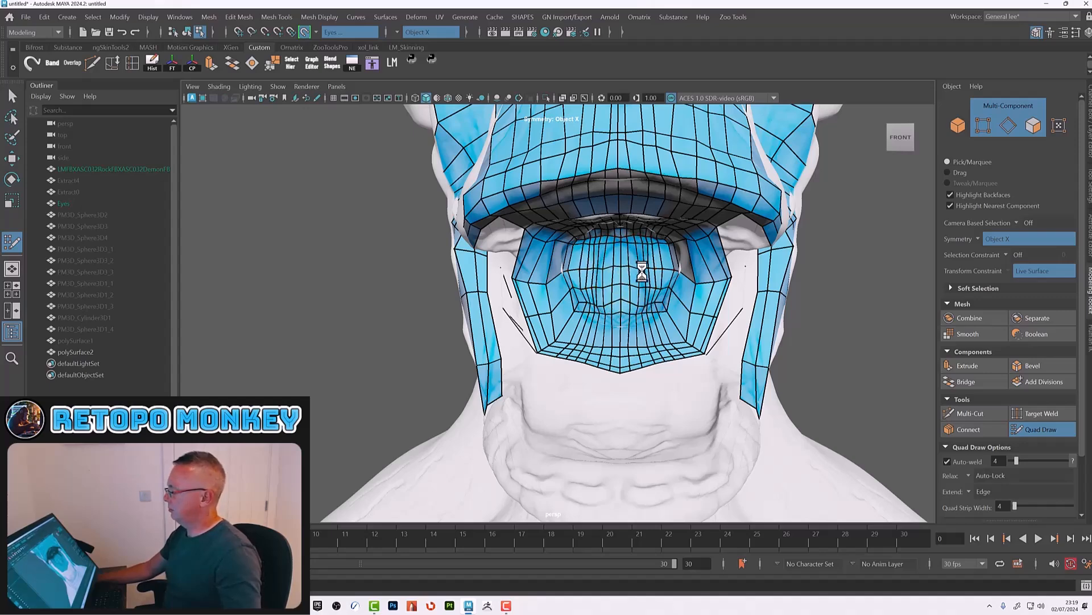
{"action": "left_click_drag", "start_coordinate": [620, 309], "coordinate": [564, 333], "text": "shift"}
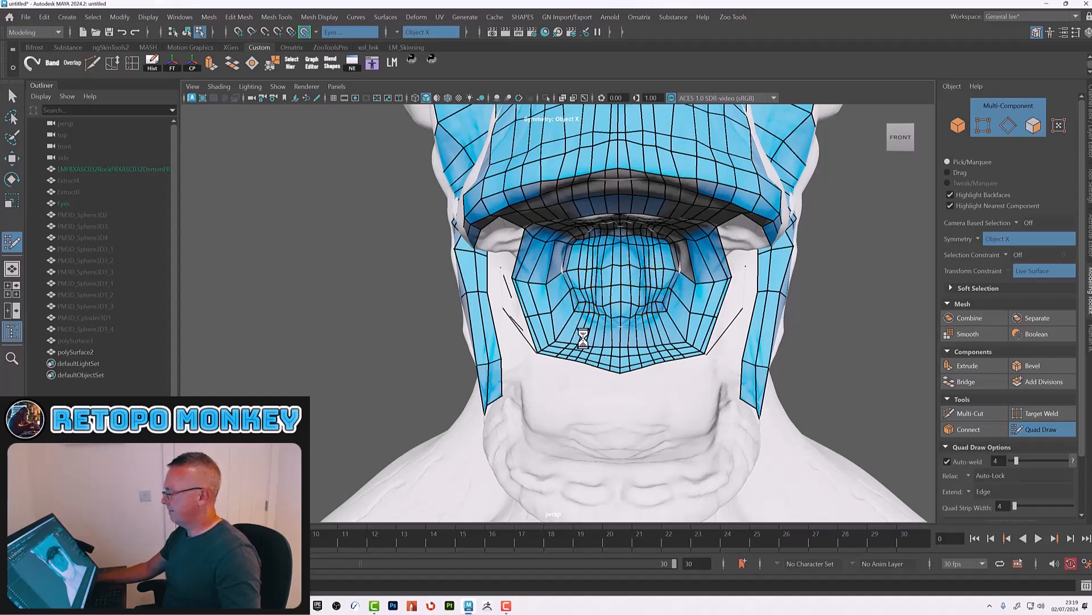
{"action": "left_click_drag", "start_coordinate": [653, 321], "coordinate": [652, 341], "text": "shift"}
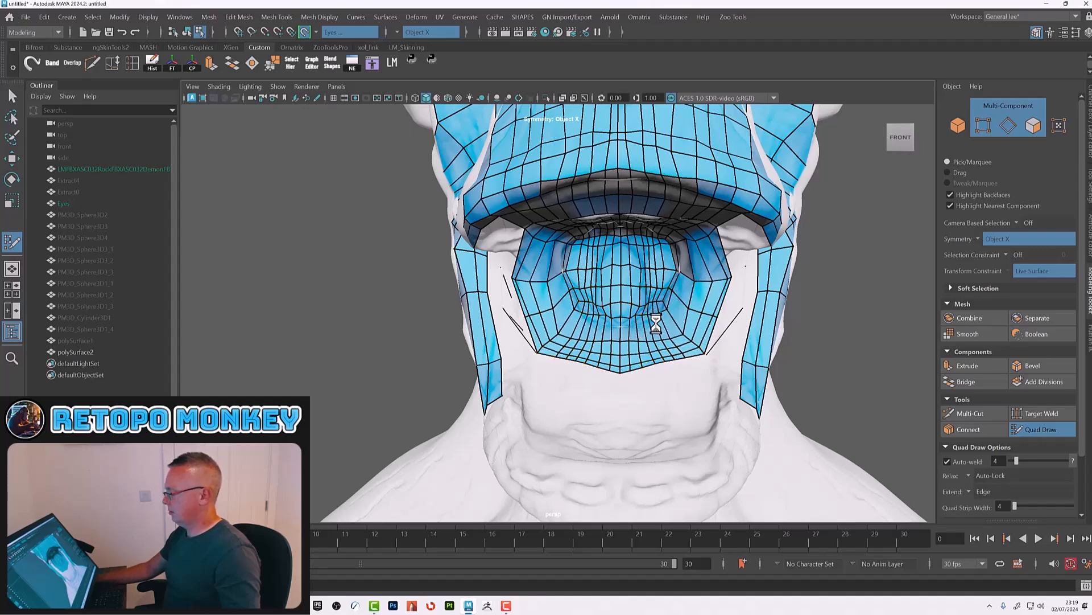
{"action": "mouse_move", "coordinate": [606, 328]}
{"action": "left_mouse_down", "text": "shift"}
{"action": "mouse_move", "coordinate": [680, 318]}
{"action": "mouse_move", "coordinate": [608, 322]}
{"action": "mouse_move", "coordinate": [614, 296]}
{"action": "left_mouse_up", "text": "shift"}
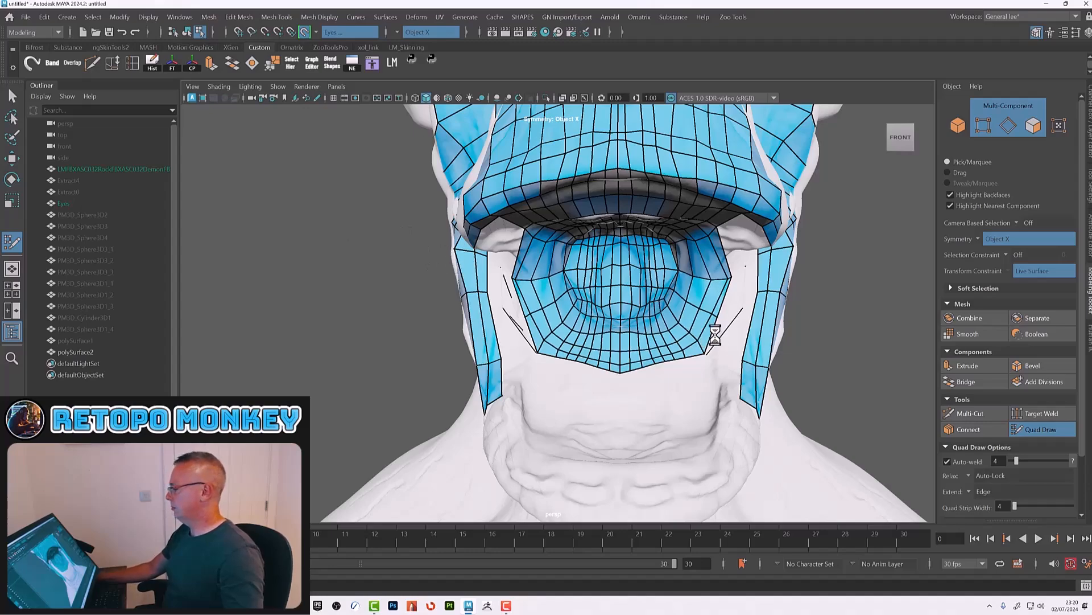
{"action": "right_click_drag", "start_coordinate": [712, 334], "coordinate": [643, 332], "text": "alt"}
{"action": "left_click_drag", "start_coordinate": [760, 324], "coordinate": [664, 385], "text": "alt"}
Step: Select the Eyes object, turn off Make Live, and delete the eyes
{"action": "left_click_drag", "start_coordinate": [301, 316], "coordinate": [346, 309], "text": "alt"}
{"action": "left_click", "coordinate": [64, 204]}
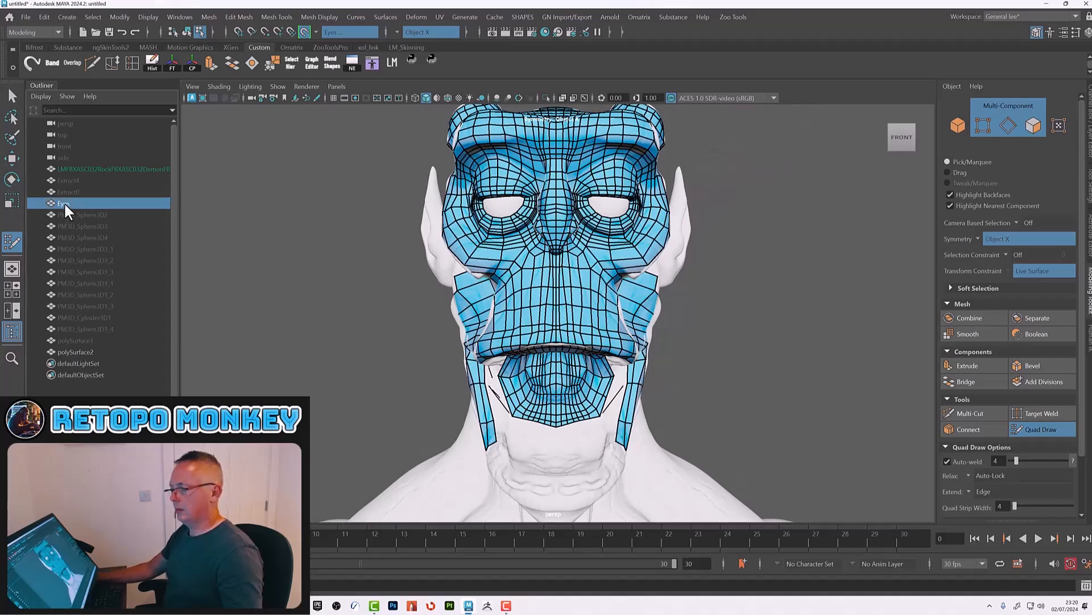
{"action": "left_click_drag", "start_coordinate": [772, 251], "coordinate": [807, 326], "text": "alt"}
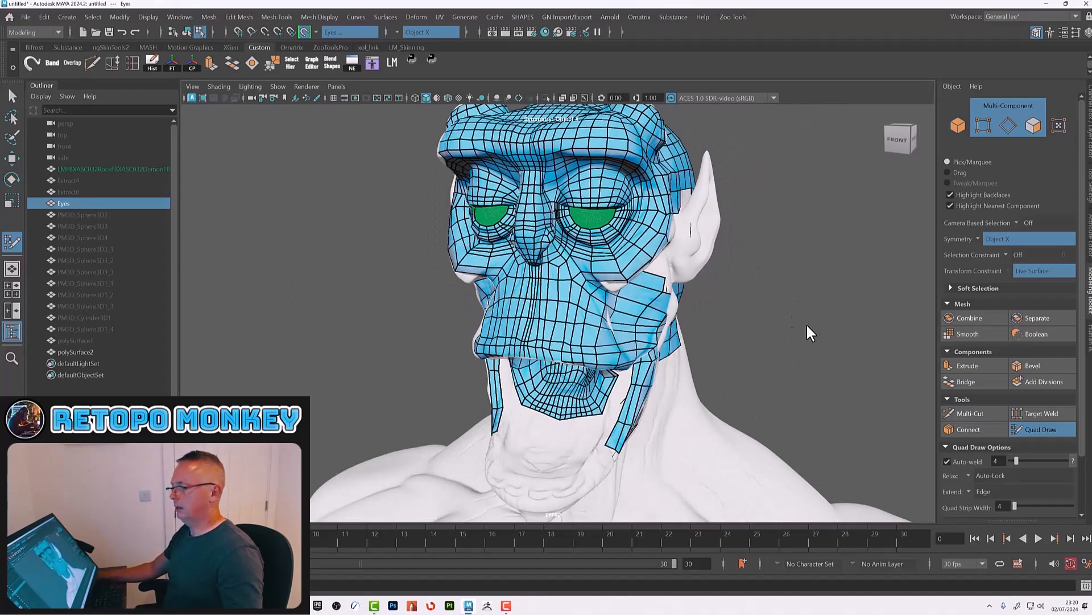
{"action": "left_click", "coordinate": [305, 31]}
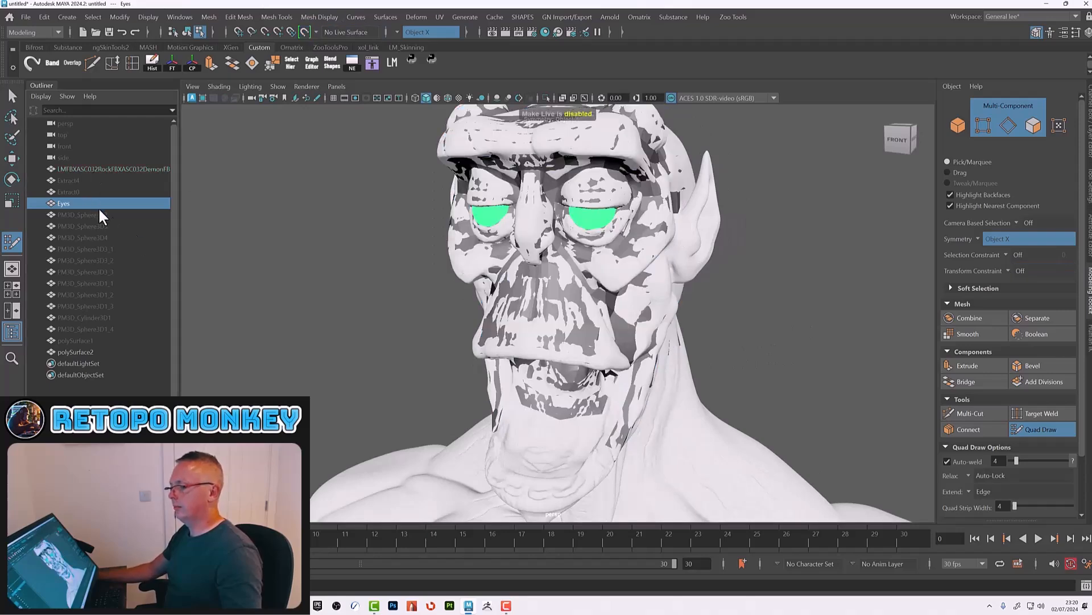
{"action": "key", "text": "Delete"}
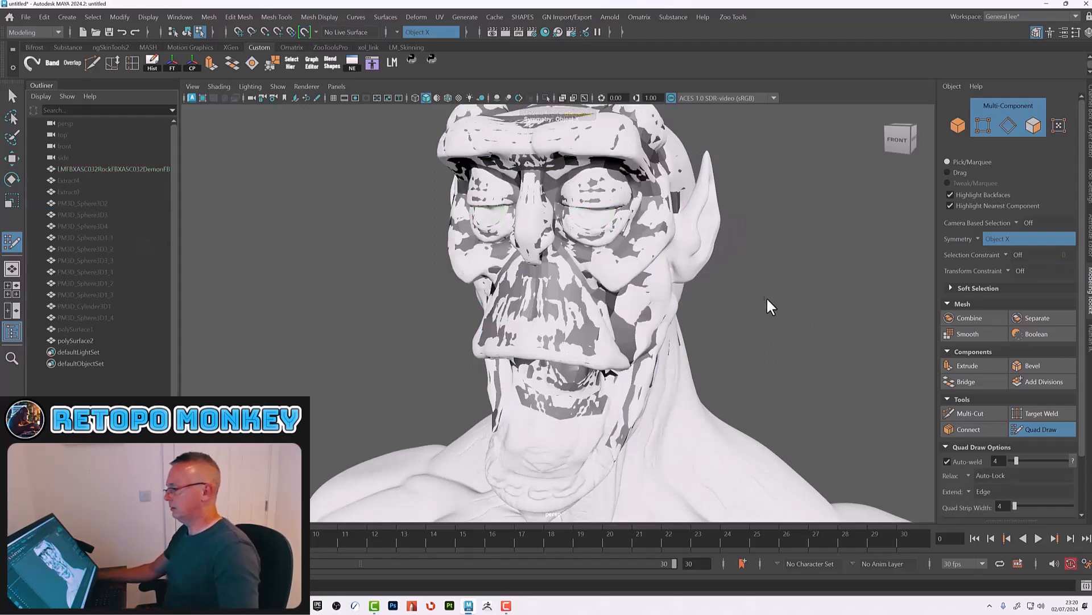
Step: Select the sculpt mesh as an object and set its Visibility to 0 to hide it
{"action": "left_click_drag", "start_coordinate": [736, 314], "coordinate": [718, 278], "text": "alt"}
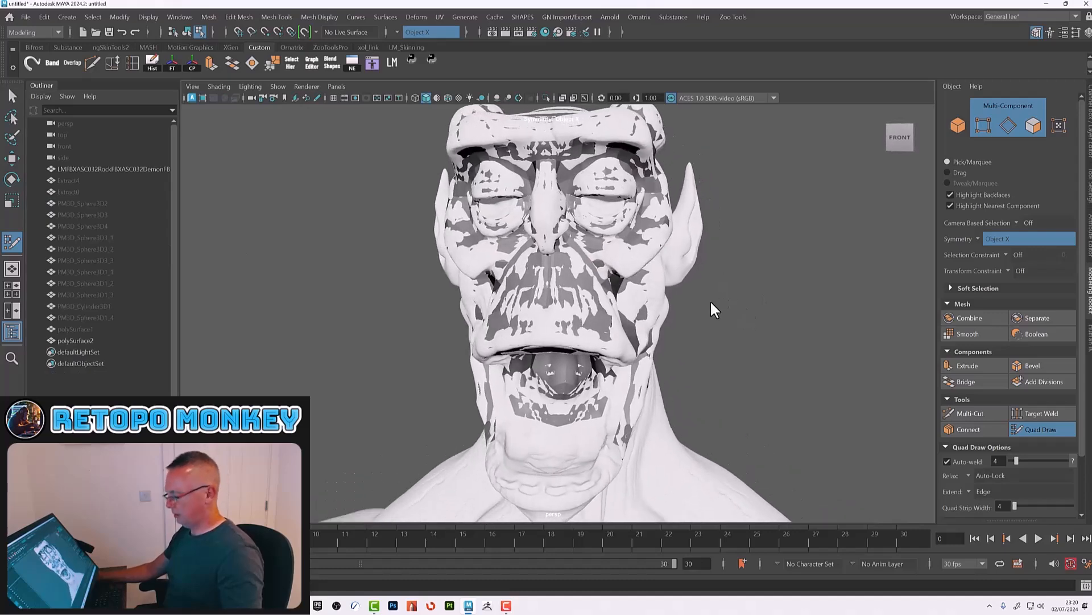
{"action": "key", "text": "w"}
{"action": "left_click", "coordinate": [578, 279]}
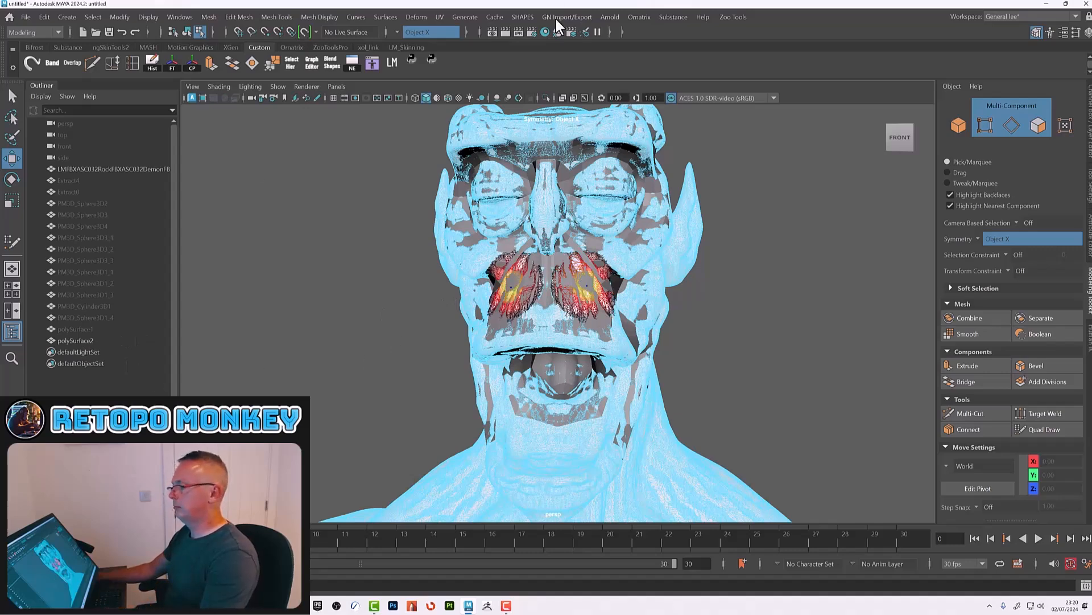
{"action": "key", "text": "F8"}
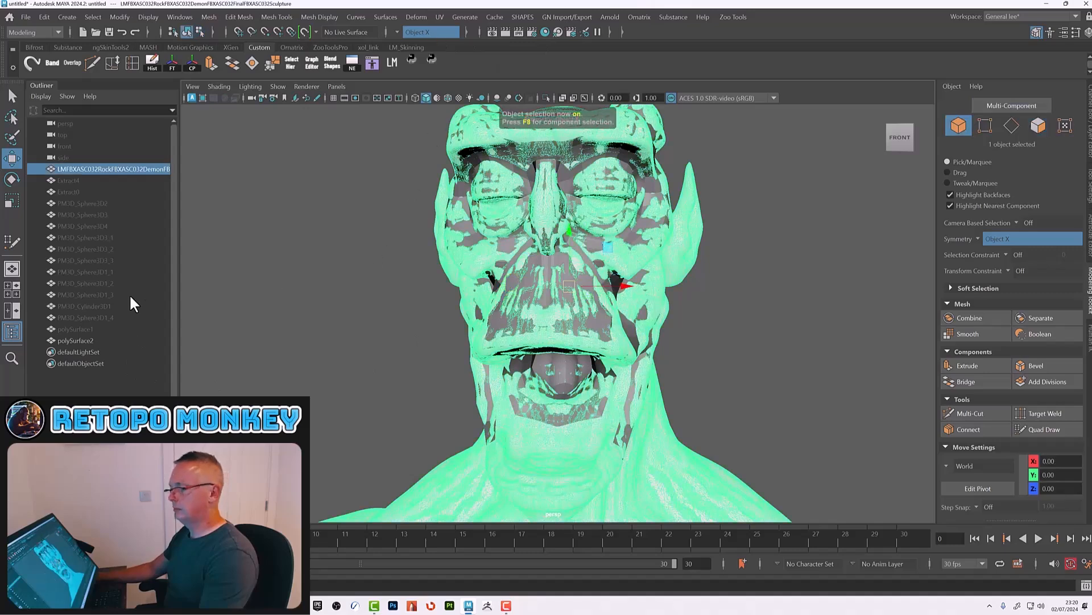
{"action": "left_click", "coordinate": [74, 338]}
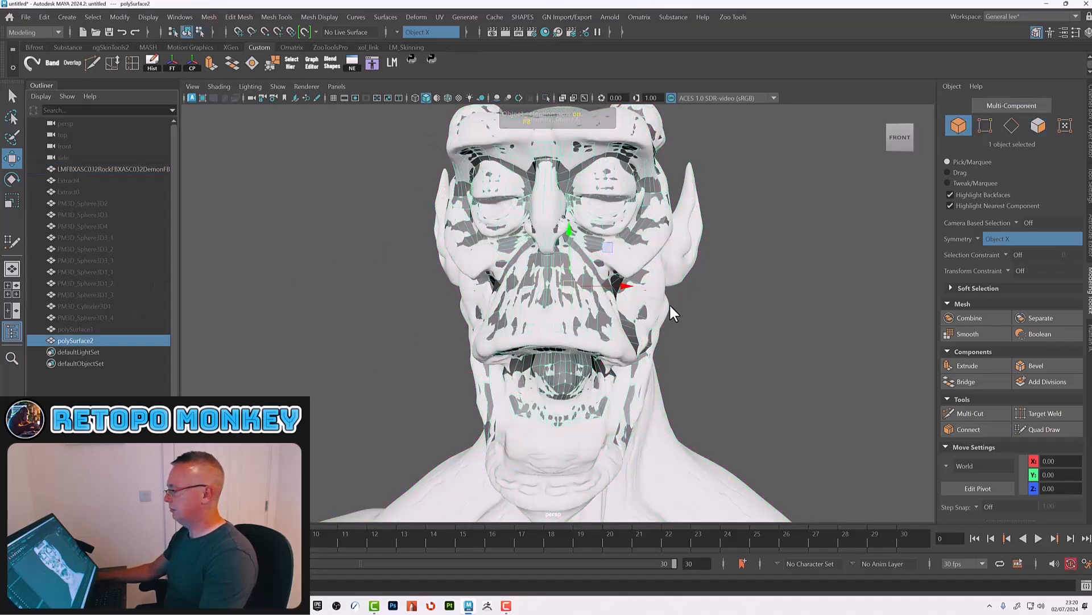
{"action": "left_click", "coordinate": [134, 168]}
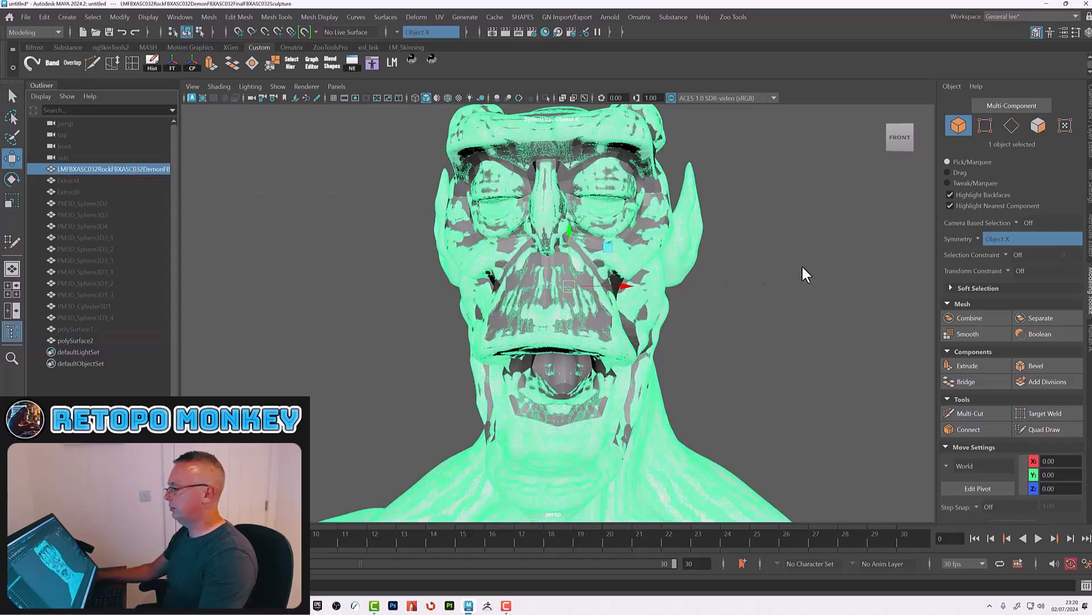
{"action": "left_click", "coordinate": [1090, 125]}
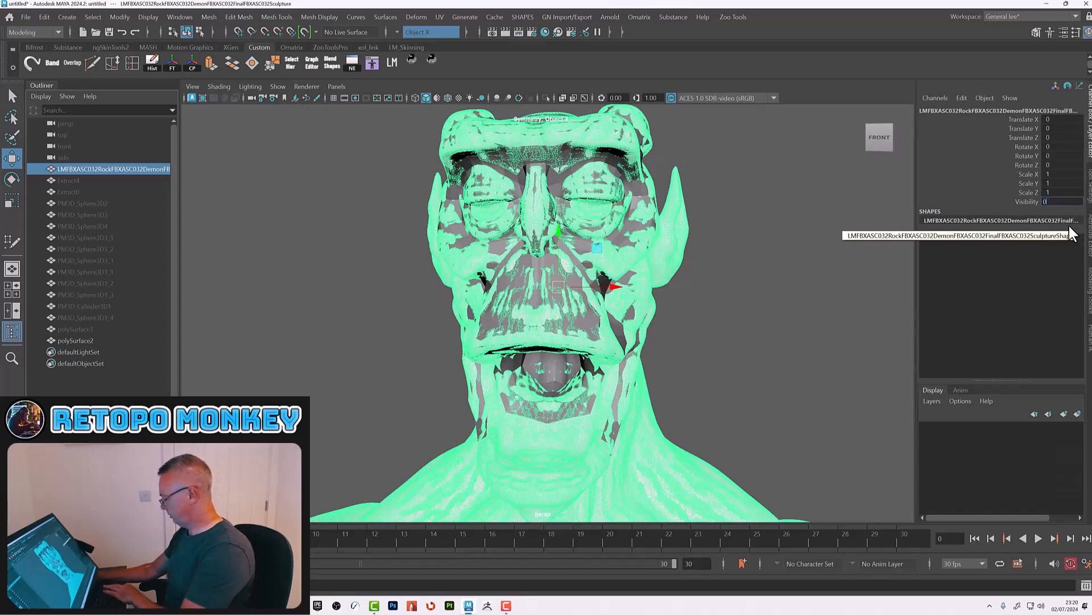
{"action": "type", "text": "0"}
{"action": "key", "text": "Return"}
Step: Display the retopology mesh with smooth preview
{"action": "left_click", "coordinate": [683, 334]}
{"action": "left_click", "coordinate": [592, 318]}
{"action": "mouse_move", "coordinate": [675, 330]}
{"action": "left_mouse_down", "text": "alt"}
{"action": "mouse_move", "coordinate": [729, 335]}
{"action": "mouse_move", "coordinate": [801, 369]}
{"action": "mouse_move", "coordinate": [736, 367]}
{"action": "mouse_move", "coordinate": [743, 357]}
{"action": "mouse_move", "coordinate": [744, 383]}
{"action": "left_mouse_up", "text": "alt"}
{"action": "key", "text": "3"}
{"action": "left_click", "coordinate": [750, 359]}
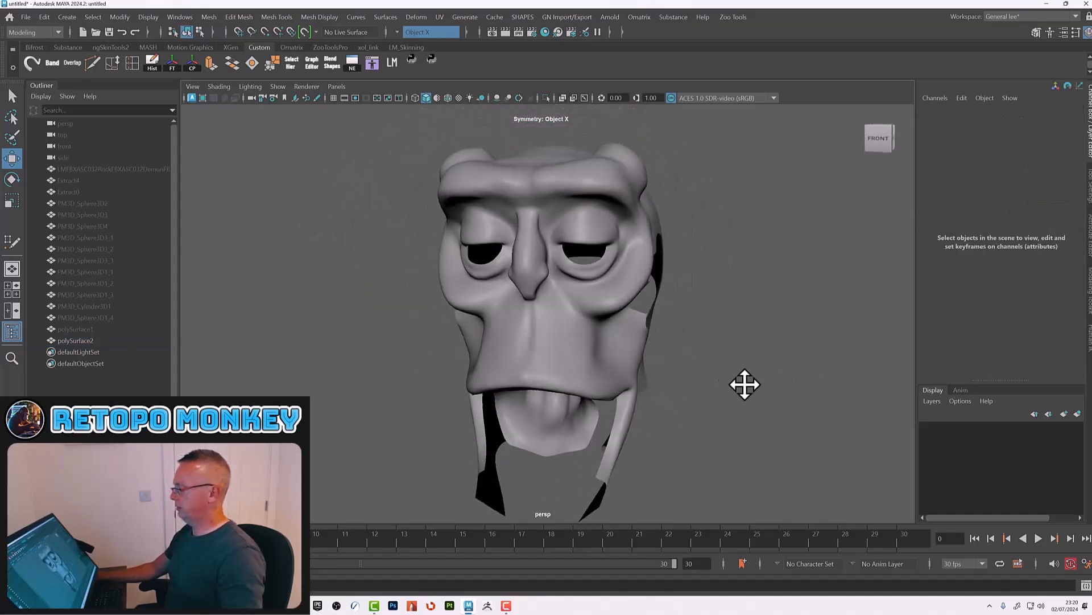
Step: Orbit around the smoothed retopology mesh to inspect the face
{"action": "left_click", "coordinate": [609, 345]}
{"action": "left_click_drag", "start_coordinate": [726, 346], "coordinate": [784, 348], "text": "alt"}
{"action": "left_click", "coordinate": [746, 342]}
{"action": "middle_click_drag", "start_coordinate": [687, 293], "coordinate": [691, 339], "text": "alt"}
{"action": "right_click_drag", "start_coordinate": [683, 307], "coordinate": [814, 378], "text": "alt"}
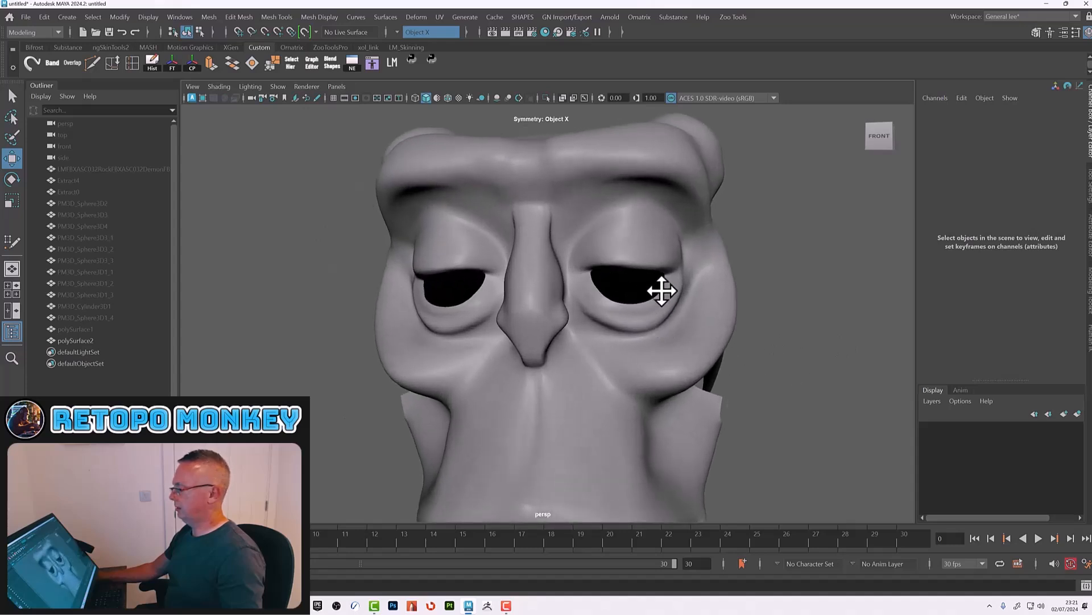
{"action": "left_click_drag", "start_coordinate": [597, 306], "coordinate": [592, 414], "text": "alt"}
{"action": "left_click_drag", "start_coordinate": [505, 446], "coordinate": [527, 410], "text": "alt"}
{"action": "left_click", "coordinate": [555, 426]}
{"action": "middle_click_drag", "start_coordinate": [622, 458], "coordinate": [614, 409], "text": "alt"}
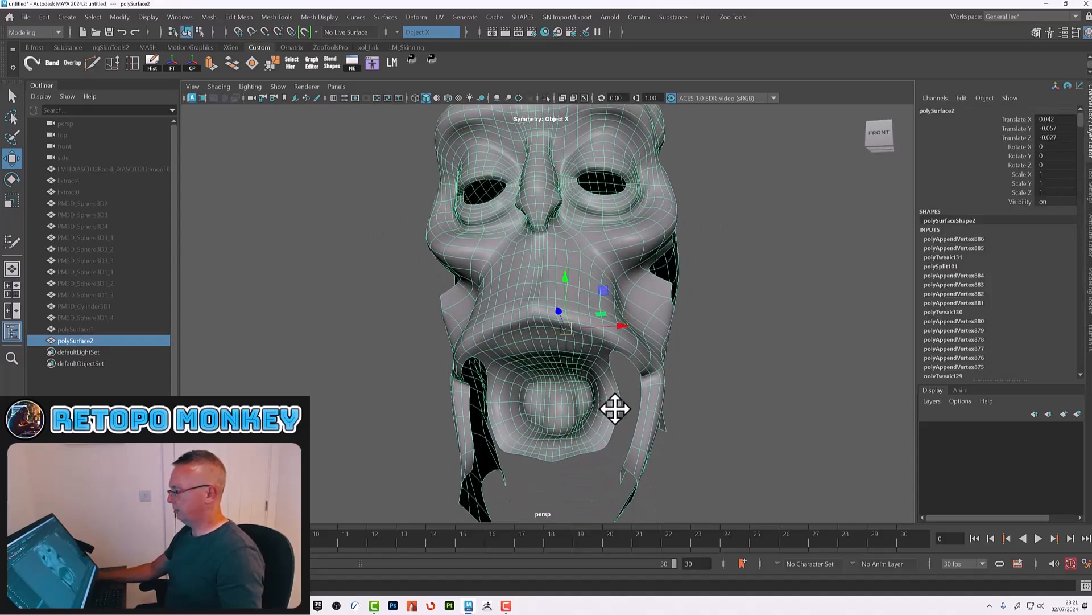
{"action": "key", "text": "ctrl+z"}
{"action": "right_click_drag", "start_coordinate": [791, 379], "coordinate": [639, 366], "text": "alt"}
{"action": "left_click_drag", "start_coordinate": [639, 366], "coordinate": [722, 399], "text": "alt"}
{"action": "left_click", "coordinate": [673, 384]}
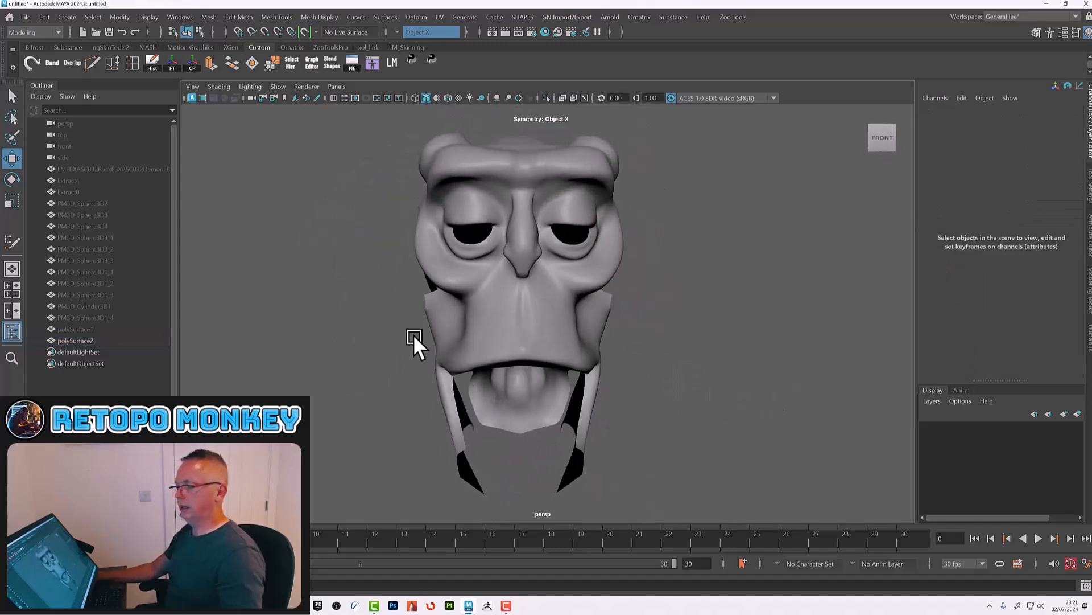
Step: Turn the sculpt mesh's Visibility back on, make it live again, and select polySurface2
{"action": "left_click", "coordinate": [140, 169]}
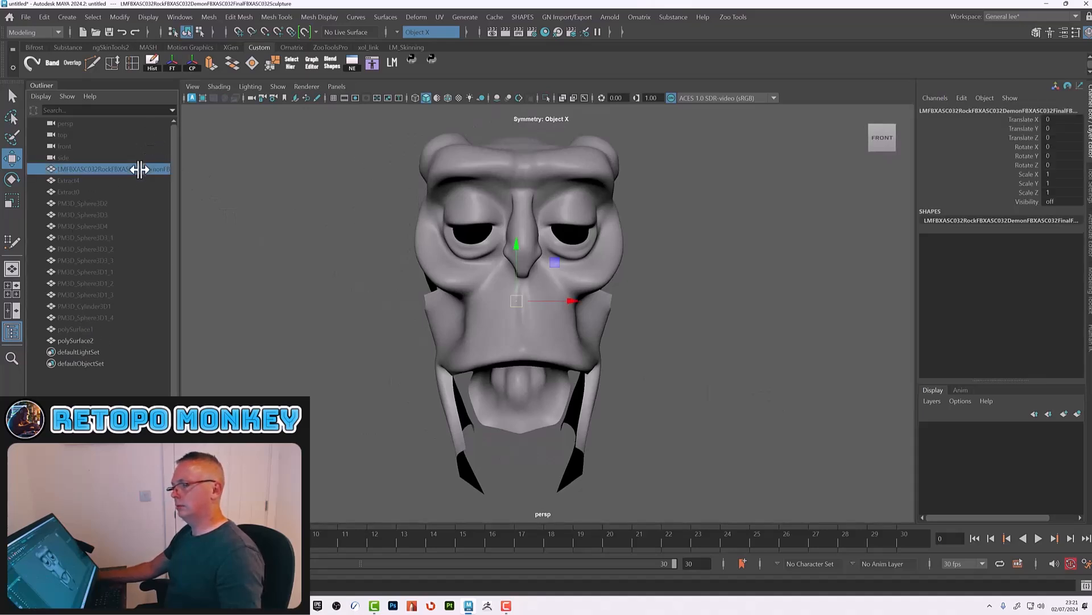
{"action": "left_click", "coordinate": [1056, 202]}
{"action": "type", "text": "14"}
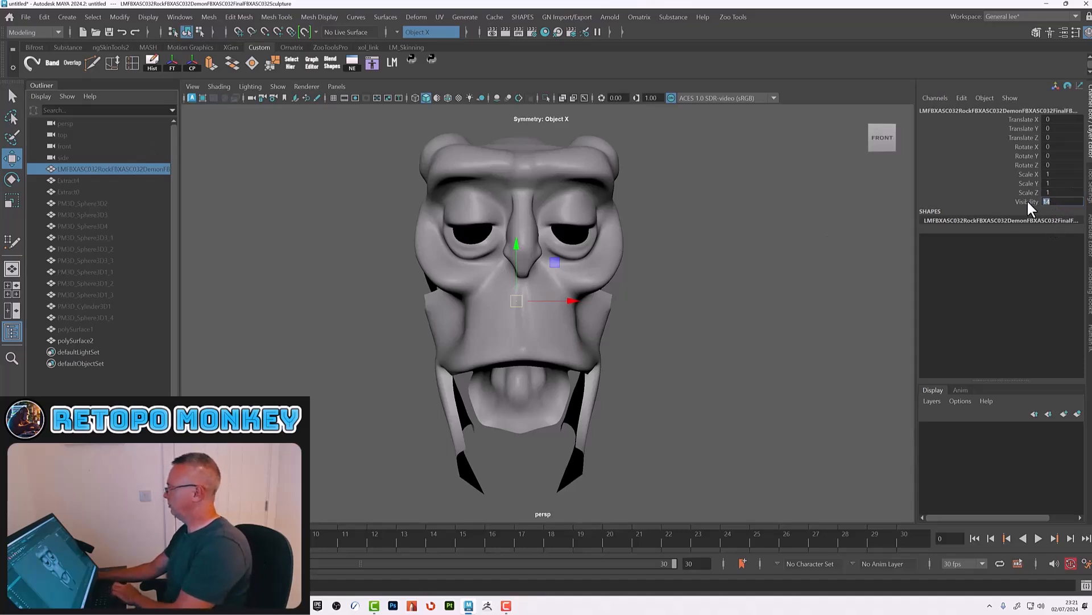
{"action": "key", "text": "Return"}
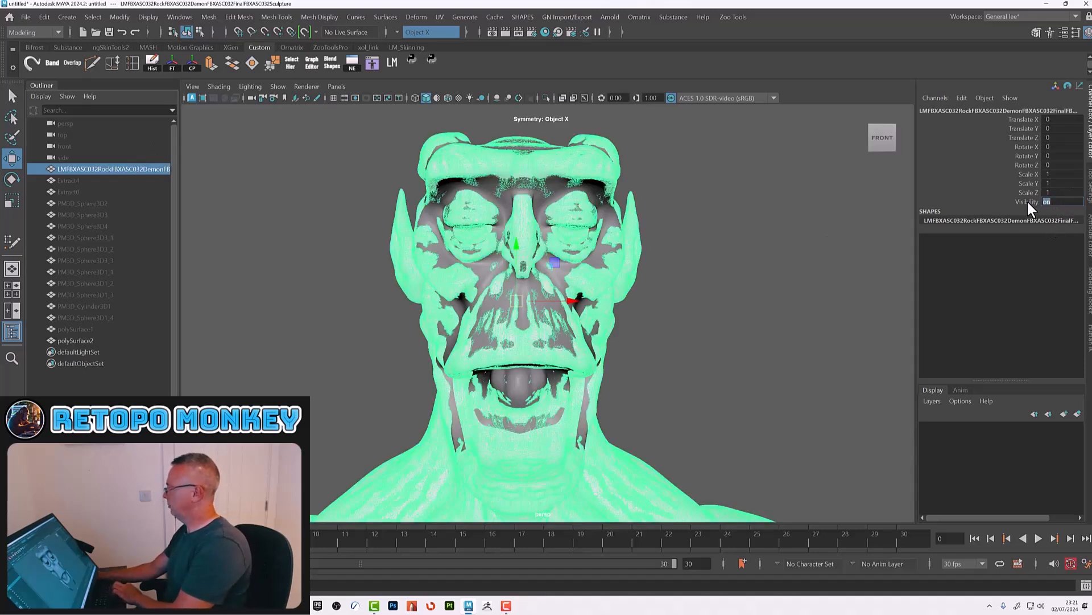
{"action": "left_click", "coordinate": [304, 32]}
{"action": "left_click", "coordinate": [86, 340]}
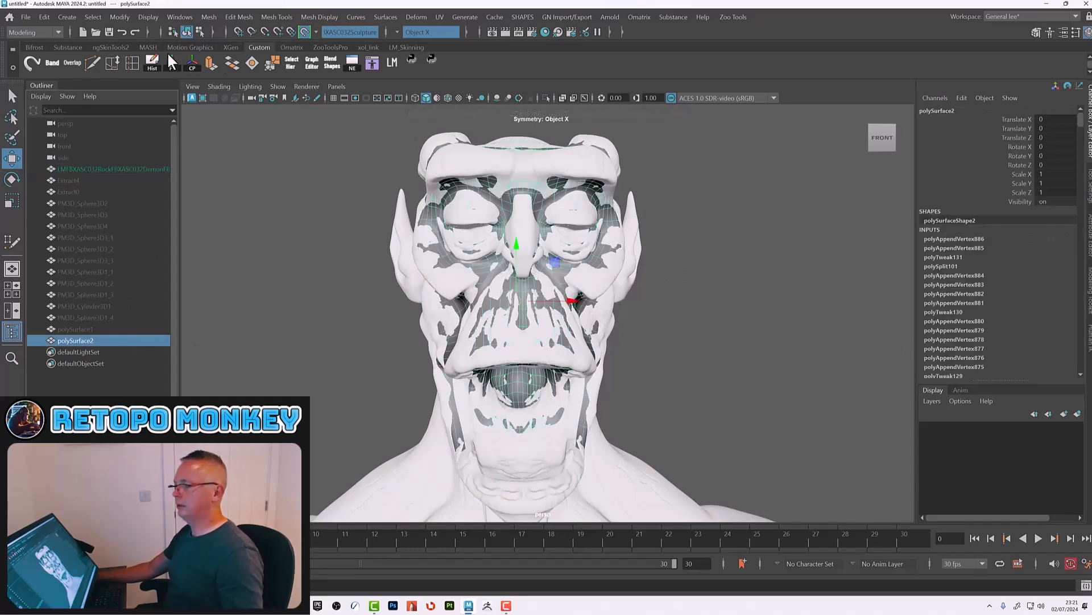
Step: Delete polySurface2's construction history and activate the Quad Draw tool on it
{"action": "left_click", "coordinate": [151, 65]}
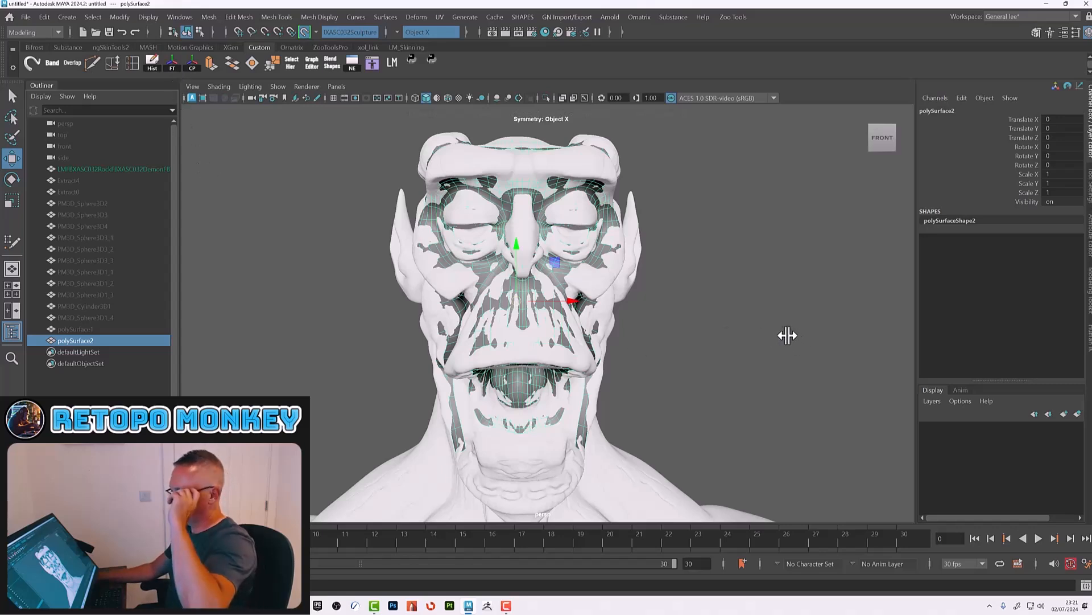
{"action": "left_click", "coordinate": [1089, 318]}
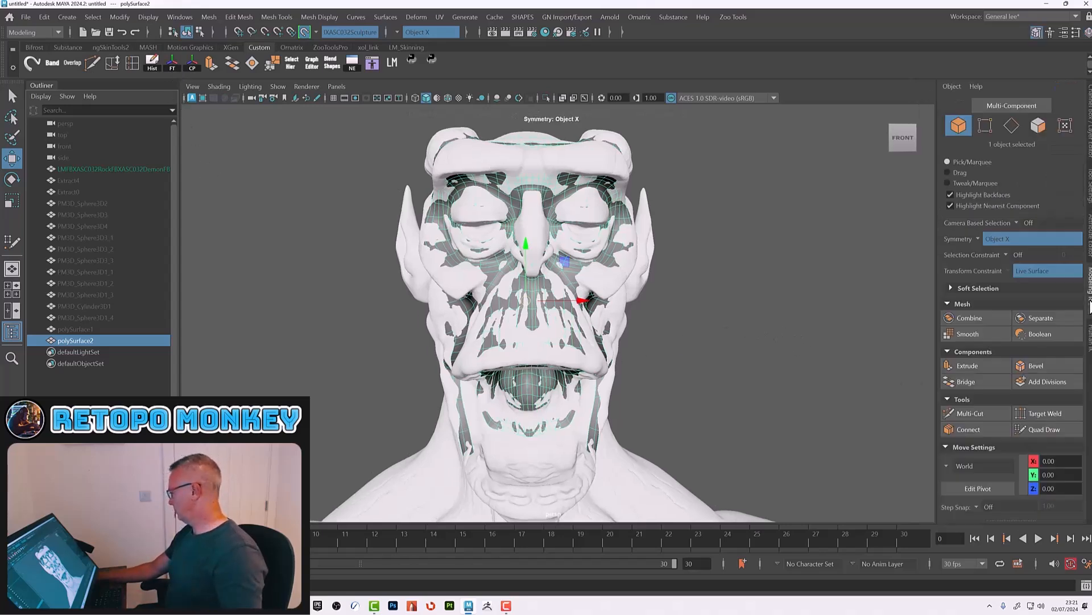
{"action": "left_click", "coordinate": [1045, 431]}
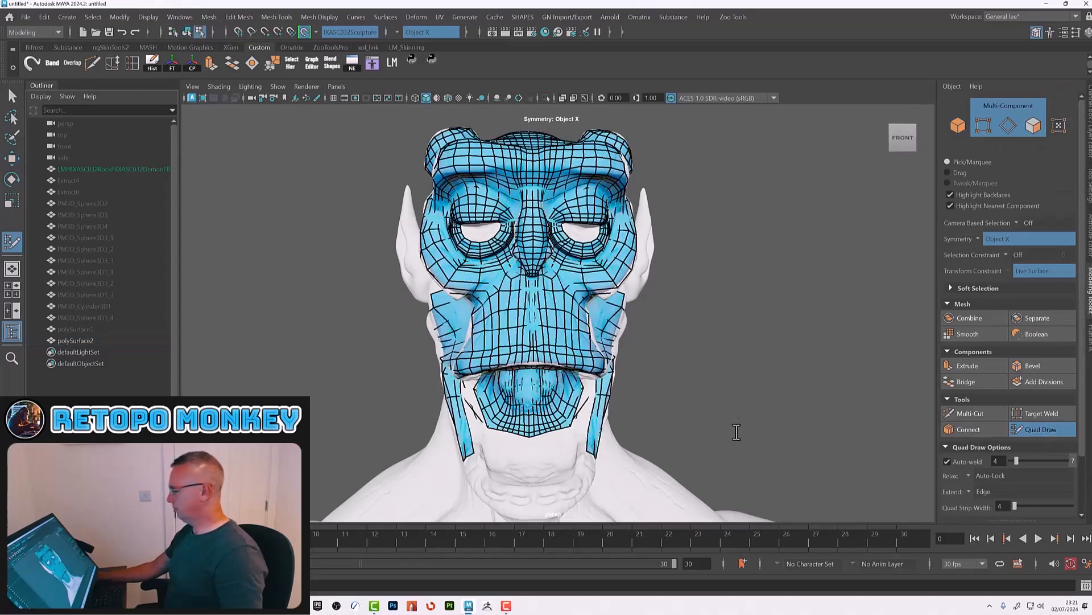
Step: Extend the jaw-line quad strip downward along the side of the jaw toward the chin, undoing one stray quad
{"action": "mouse_move", "coordinate": [763, 434]}
{"action": "left_mouse_down", "text": "alt"}
{"action": "mouse_move", "coordinate": [733, 429]}
{"action": "mouse_move", "coordinate": [790, 391]}
{"action": "mouse_move", "coordinate": [739, 309]}
{"action": "mouse_move", "coordinate": [673, 381]}
{"action": "mouse_move", "coordinate": [592, 367]}
{"action": "left_mouse_up", "text": "alt"}
{"action": "right_click_drag", "start_coordinate": [592, 367], "coordinate": [719, 419], "text": "alt"}
{"action": "left_click_drag", "start_coordinate": [720, 419], "coordinate": [699, 419], "text": "alt"}
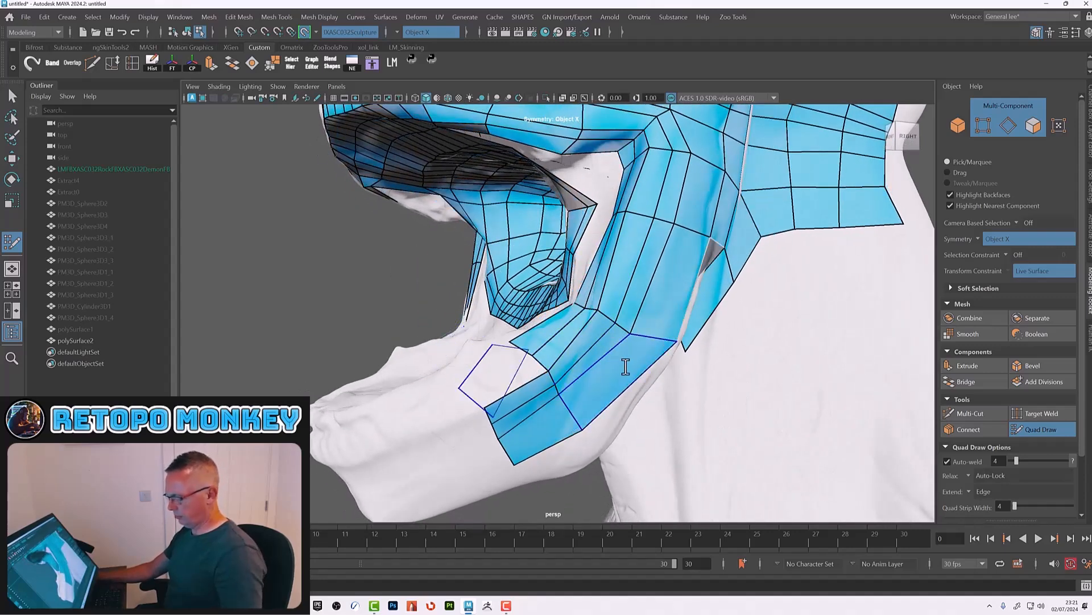
{"action": "left_click_drag", "start_coordinate": [638, 366], "coordinate": [533, 408], "text": "alt"}
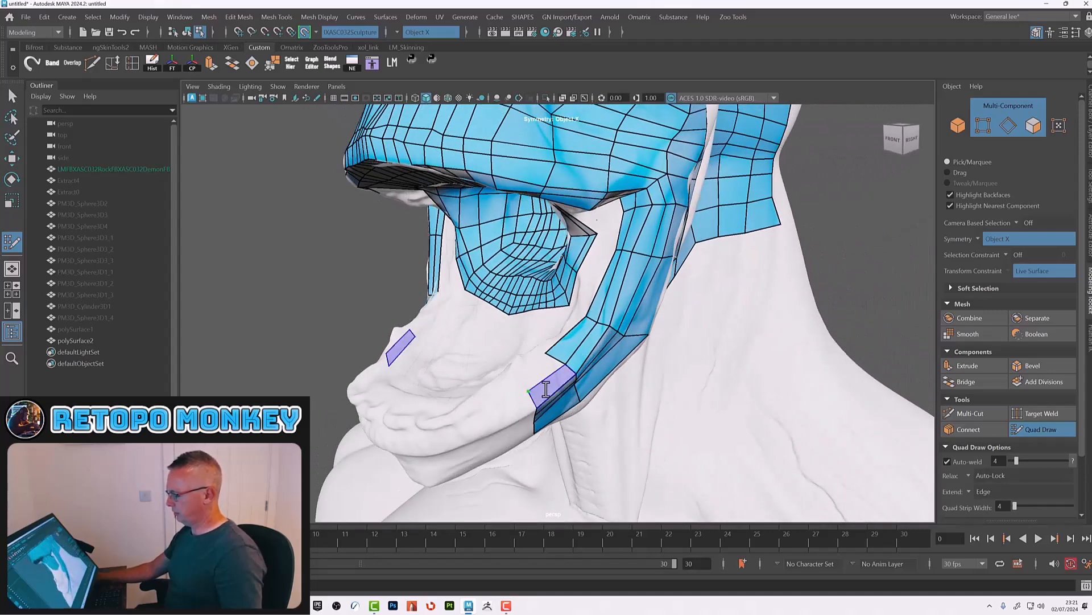
{"action": "left_click", "coordinate": [545, 388], "text": "shift"}
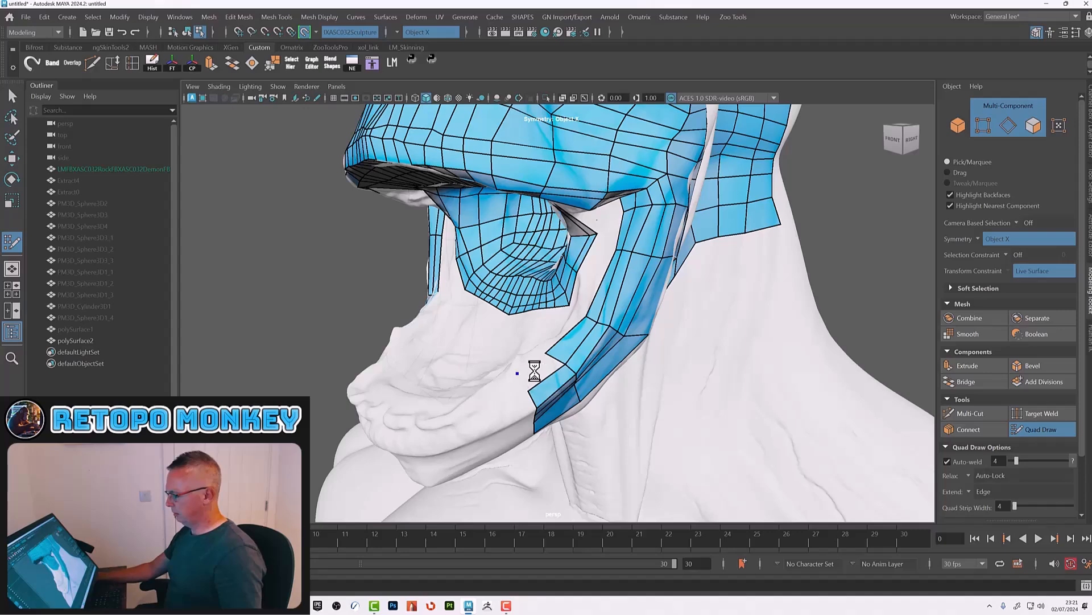
{"action": "left_click", "coordinate": [532, 370], "text": "shift"}
{"action": "mouse_move", "coordinate": [532, 371]}
{"action": "left_mouse_down", "text": "alt"}
{"action": "mouse_move", "coordinate": [627, 398]}
{"action": "mouse_move", "coordinate": [543, 416]}
{"action": "mouse_move", "coordinate": [592, 378]}
{"action": "mouse_move", "coordinate": [568, 376]}
{"action": "mouse_move", "coordinate": [554, 345]}
{"action": "left_mouse_up", "text": "alt"}
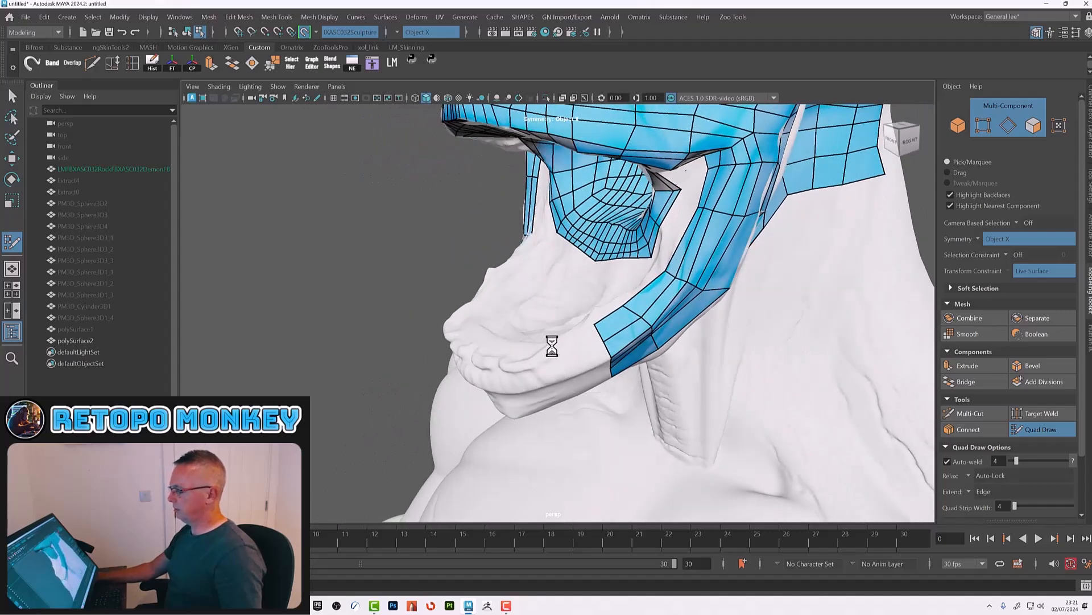
{"action": "left_click", "coordinate": [560, 359]}
{"action": "left_click", "coordinate": [574, 351], "text": "shift"}
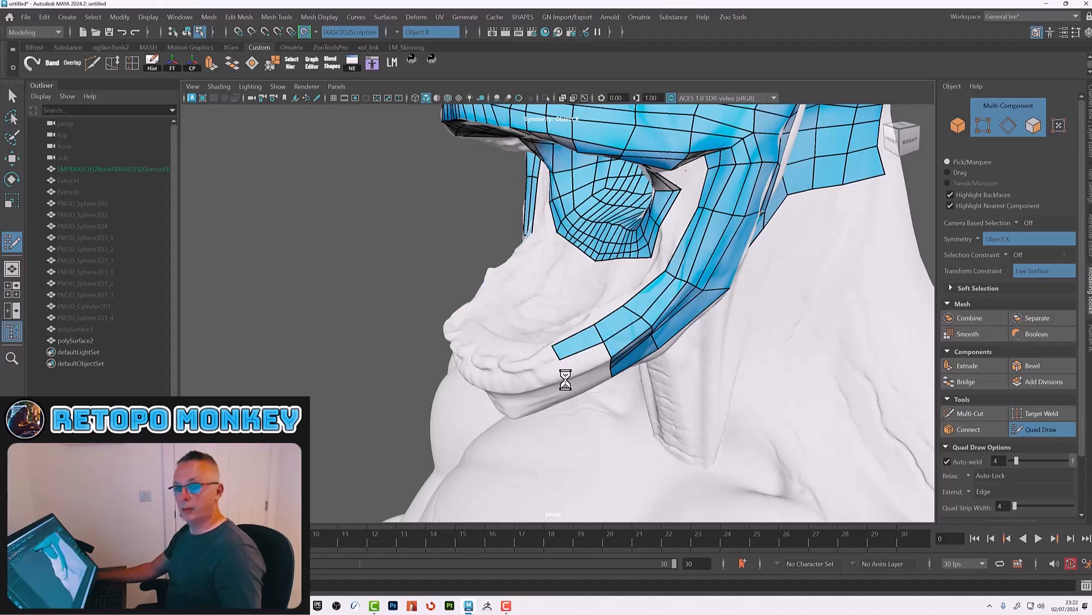
{"action": "left_click", "coordinate": [582, 365], "text": "shift"}
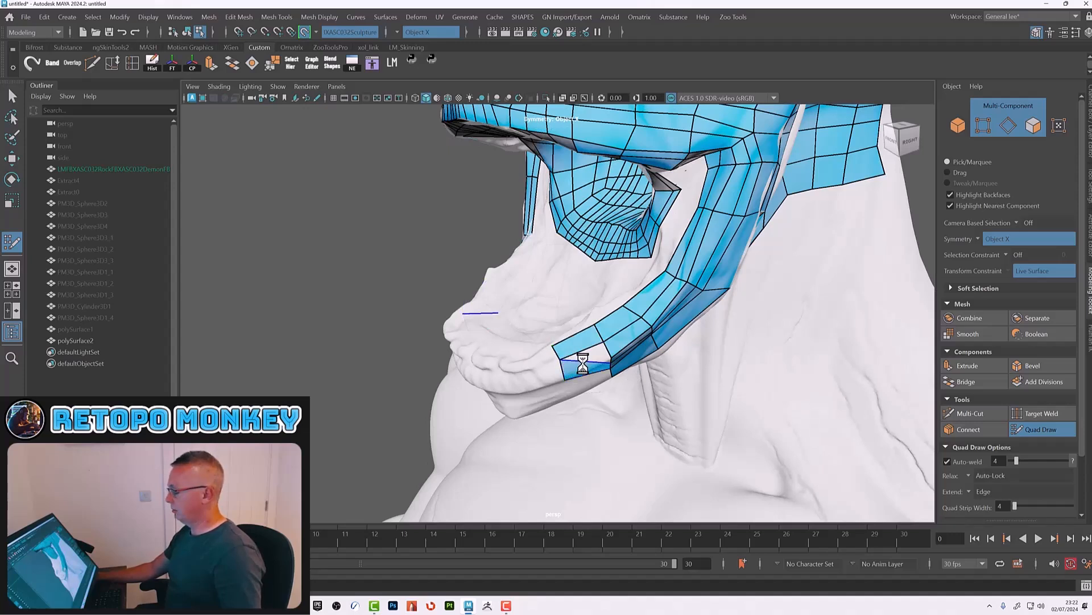
{"action": "key", "text": "ctrl+z"}
Step: Place points on the chin and bridge quads from both jaw strips toward the chin's centre
{"action": "left_click_drag", "start_coordinate": [601, 372], "coordinate": [581, 359], "text": "alt"}
{"action": "right_click_drag", "start_coordinate": [581, 358], "coordinate": [656, 366], "text": "alt"}
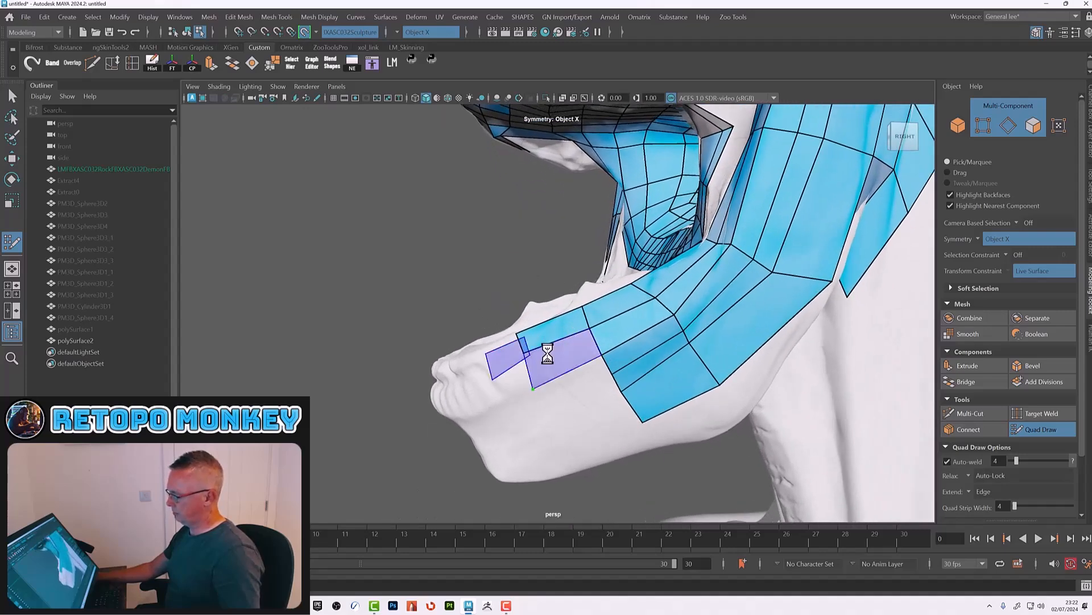
{"action": "mouse_move", "coordinate": [504, 364]}
{"action": "left_mouse_down", "text": "alt"}
{"action": "mouse_move", "coordinate": [514, 390]}
{"action": "mouse_move", "coordinate": [513, 362]}
{"action": "left_mouse_up", "text": "alt"}
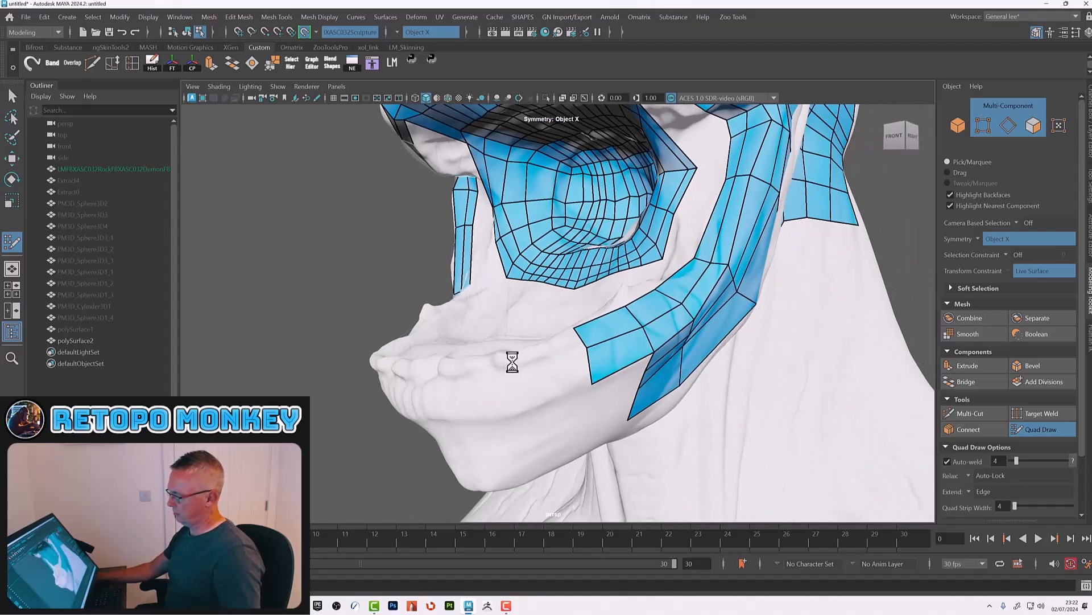
{"action": "left_click", "coordinate": [544, 352], "text": "shift"}
{"action": "left_click", "coordinate": [520, 409]}
{"action": "mouse_move", "coordinate": [487, 386]}
{"action": "left_mouse_down", "text": "alt"}
{"action": "mouse_move", "coordinate": [500, 402]}
{"action": "mouse_move", "coordinate": [513, 371]}
{"action": "left_mouse_up", "text": "alt"}
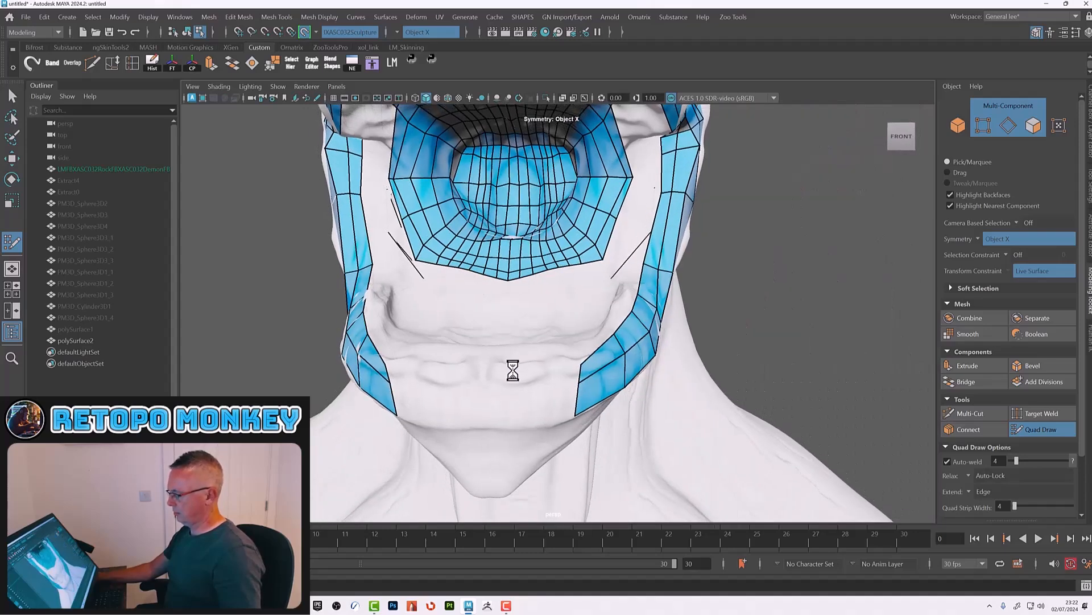
{"action": "left_click", "coordinate": [481, 389]}
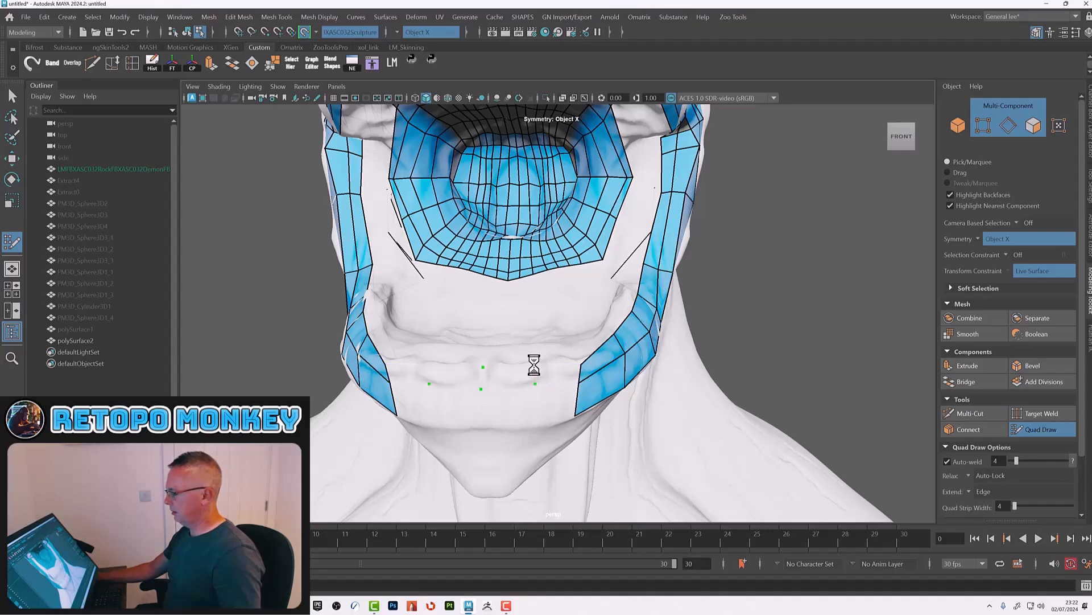
{"action": "left_click", "coordinate": [552, 374], "text": "shift"}
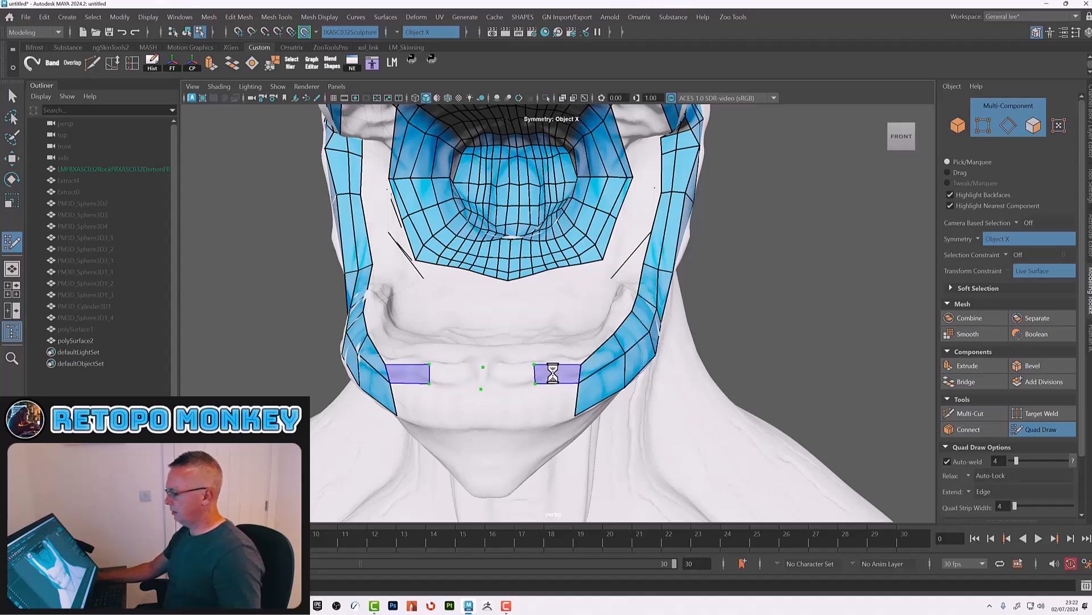
Step: Complete a row of quads across the front of the chin joining both jaw strips
{"action": "left_click", "coordinate": [510, 375], "text": "shift"}
{"action": "left_click", "coordinate": [553, 374], "text": "shift"}
{"action": "mouse_move", "coordinate": [553, 375]}
{"action": "left_mouse_down", "text": "alt"}
{"action": "mouse_move", "coordinate": [553, 416]}
{"action": "mouse_move", "coordinate": [542, 383]}
{"action": "left_mouse_up", "text": "alt"}
{"action": "right_click_drag", "start_coordinate": [490, 363], "coordinate": [575, 398], "text": "alt"}
{"action": "left_click_drag", "start_coordinate": [440, 355], "coordinate": [492, 407], "text": "alt"}
{"action": "middle_click_drag", "start_coordinate": [491, 414], "coordinate": [529, 324], "text": "alt"}
{"action": "left_click_drag", "start_coordinate": [529, 326], "coordinate": [538, 324], "text": "alt"}
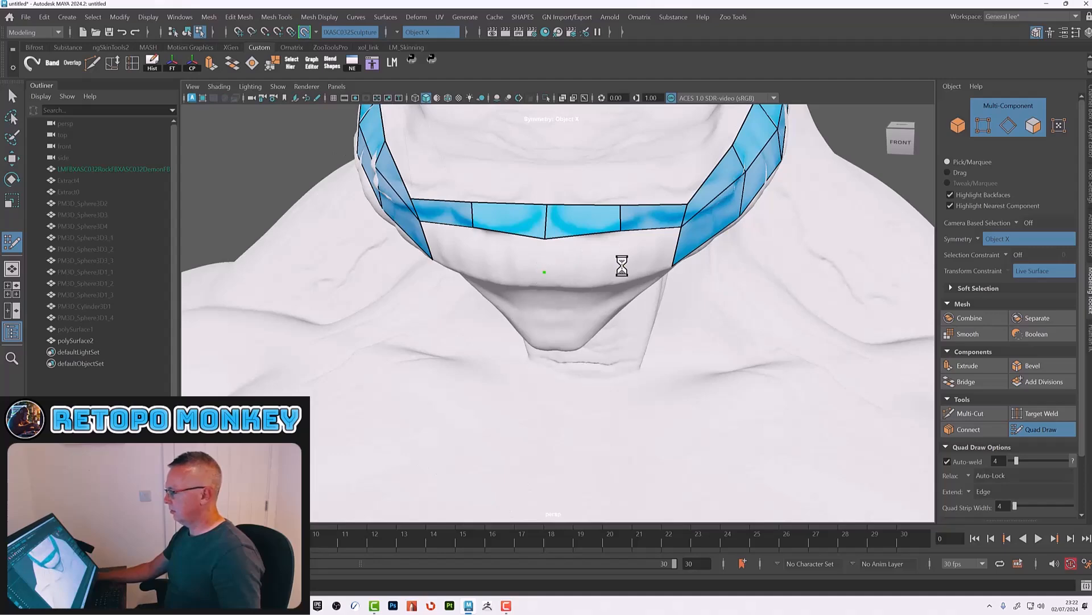
Step: Fill the gaps beside the mouth corners between the lip loops and the jaw strips with quads
{"action": "key", "text": "shift"}
{"action": "left_click", "coordinate": [590, 256], "text": "shift"}
{"action": "left_click_drag", "start_coordinate": [629, 231], "coordinate": [563, 307], "text": "alt"}
{"action": "key", "text": "shift"}
{"action": "left_click", "coordinate": [549, 308], "text": "shift"}
{"action": "left_click_drag", "start_coordinate": [614, 263], "coordinate": [573, 312], "text": "alt"}
{"action": "left_click", "coordinate": [576, 326], "text": "shift"}
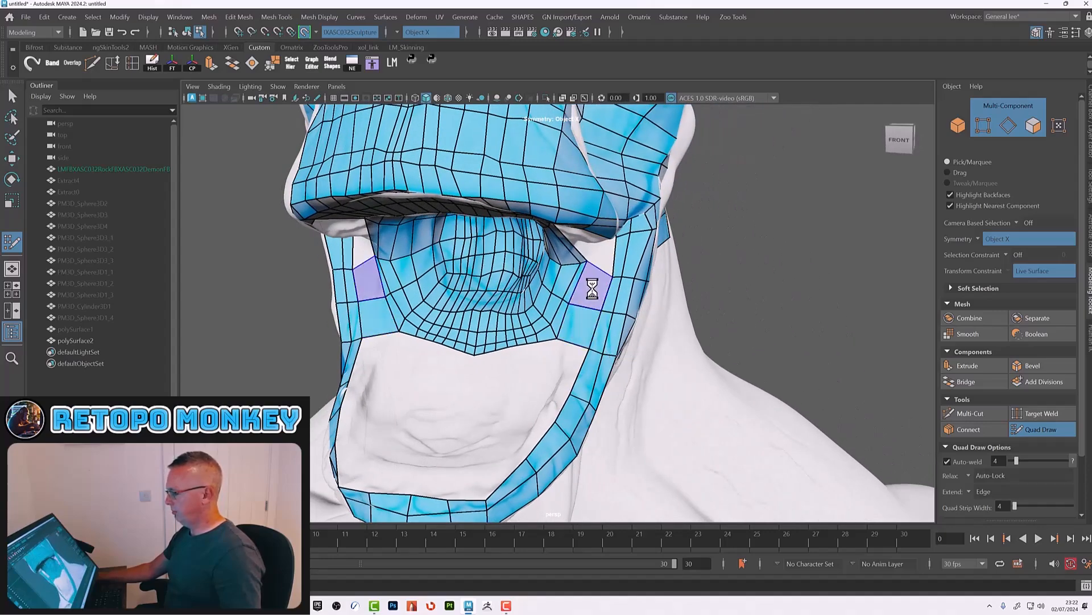
{"action": "mouse_move", "coordinate": [590, 285]}
{"action": "left_mouse_down", "text": "alt"}
{"action": "mouse_move", "coordinate": [639, 275]}
{"action": "mouse_move", "coordinate": [609, 282]}
{"action": "left_mouse_up", "text": "alt"}
{"action": "left_click", "coordinate": [567, 265], "text": "ctrl"}
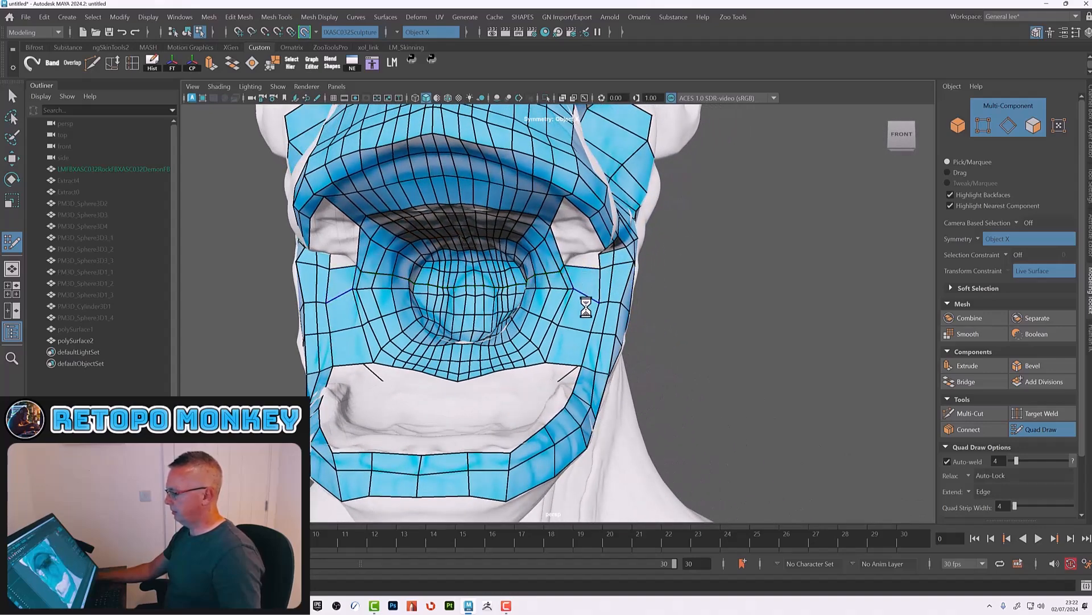
{"action": "mouse_move", "coordinate": [572, 346]}
{"action": "left_mouse_down", "text": "alt"}
{"action": "mouse_move", "coordinate": [547, 381]}
{"action": "mouse_move", "coordinate": [580, 390]}
{"action": "mouse_move", "coordinate": [566, 409]}
{"action": "mouse_move", "coordinate": [555, 392]}
{"action": "mouse_move", "coordinate": [555, 418]}
{"action": "left_mouse_up", "text": "alt"}
{"action": "left_click", "coordinate": [558, 389], "text": "shift"}
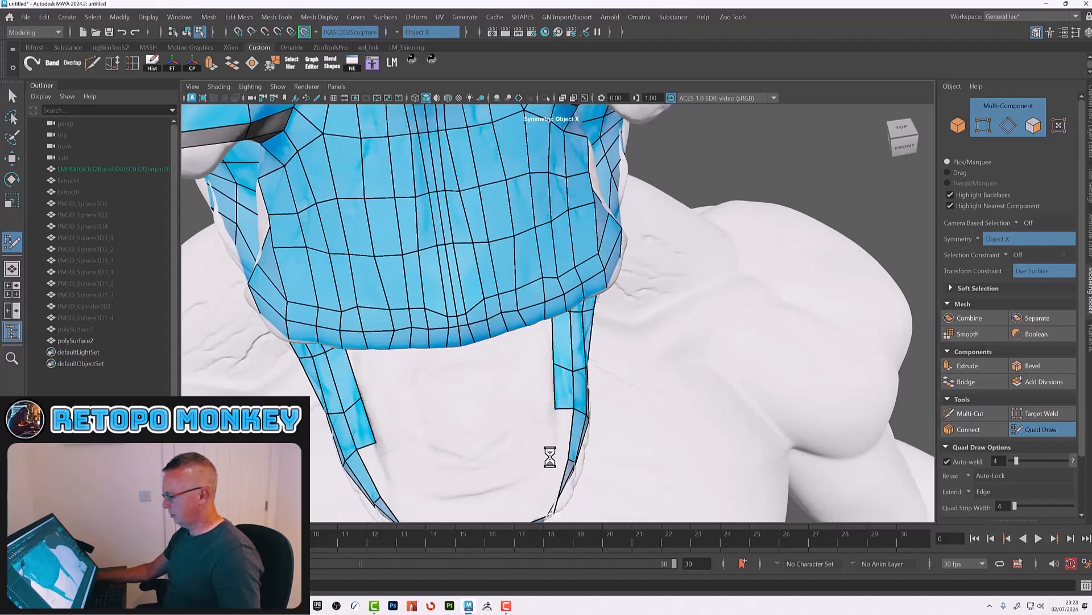
Step: Close the quad loop under the chin so both jaw strips connect
{"action": "left_click", "coordinate": [561, 435], "text": "shift"}
{"action": "mouse_move", "coordinate": [561, 437]}
{"action": "left_mouse_down", "text": "alt"}
{"action": "mouse_move", "coordinate": [579, 398]}
{"action": "mouse_move", "coordinate": [565, 389]}
{"action": "left_mouse_up", "text": "alt"}
{"action": "left_click", "coordinate": [512, 423], "text": "shift"}
{"action": "left_click", "coordinate": [506, 428], "text": "shift"}
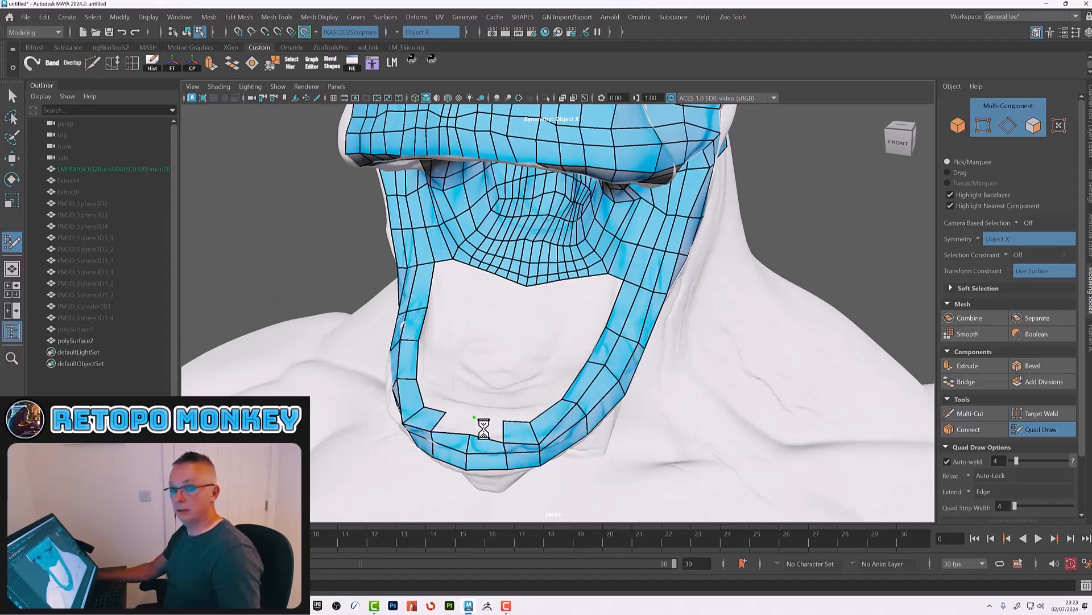
{"action": "left_click_drag", "start_coordinate": [512, 408], "coordinate": [539, 300], "text": "alt"}
{"action": "right_click_drag", "start_coordinate": [533, 301], "coordinate": [580, 339], "text": "alt"}
{"action": "left_click_drag", "start_coordinate": [581, 340], "coordinate": [507, 300], "text": "alt"}
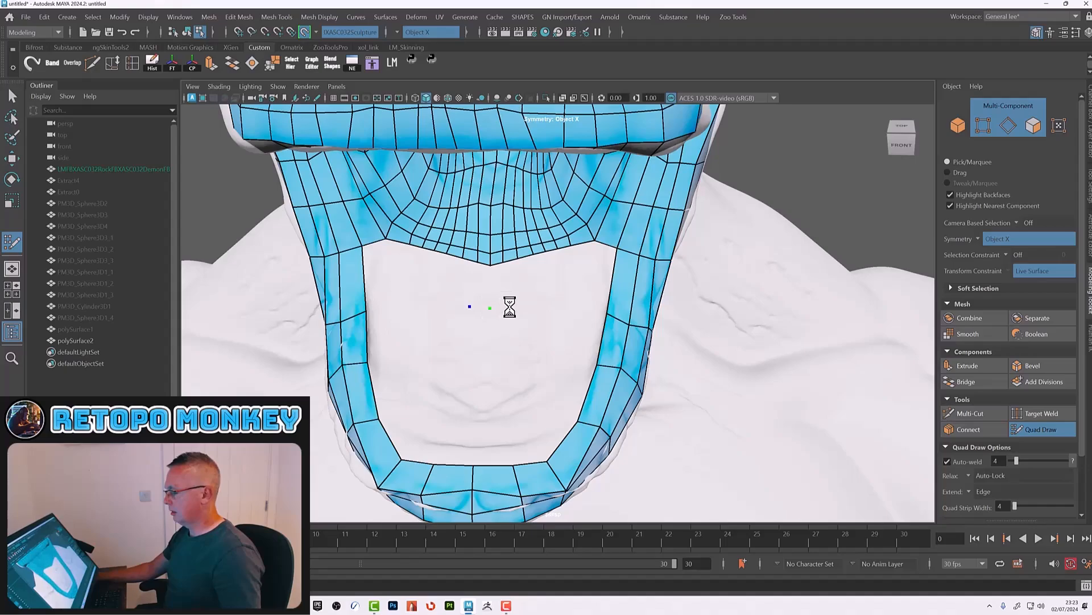
Step: Delete the faces filling the upper part of the inner mouth cavity
{"action": "left_click", "coordinate": [499, 289], "text": "shift"}
{"action": "left_click_drag", "start_coordinate": [542, 299], "coordinate": [539, 279], "text": "alt"}
{"action": "middle_click_drag", "start_coordinate": [527, 263], "coordinate": [542, 345], "text": "alt"}
{"action": "left_click_drag", "start_coordinate": [542, 345], "coordinate": [541, 303], "text": "alt"}
{"action": "right_click_drag", "start_coordinate": [541, 302], "coordinate": [560, 358], "text": "alt"}
{"action": "left_click_drag", "start_coordinate": [561, 358], "coordinate": [555, 354], "text": "alt"}
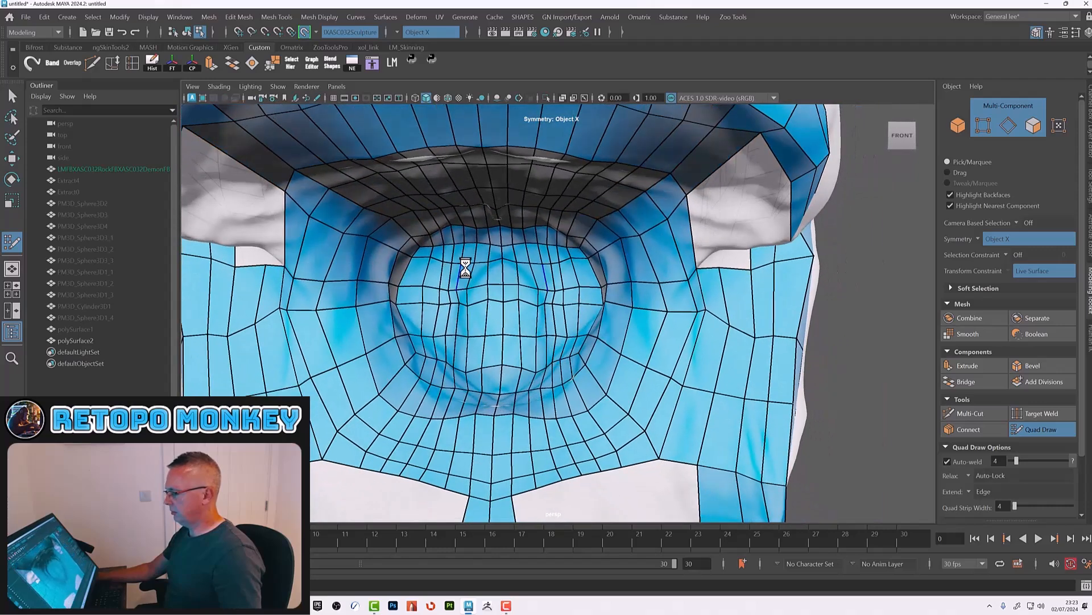
{"action": "left_click", "coordinate": [427, 251], "text": "ctrl+shift"}
{"action": "left_click", "coordinate": [437, 252], "text": "ctrl+shift"}
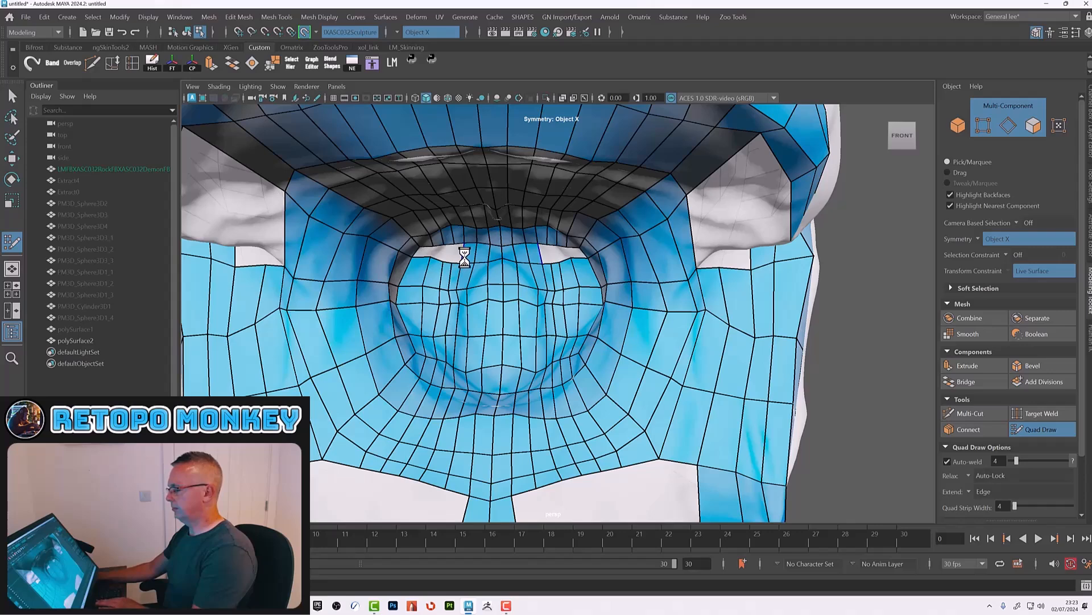
{"action": "left_click", "coordinate": [484, 256], "text": "ctrl+shift"}
{"action": "left_click", "coordinate": [492, 273], "text": "ctrl+shift"}
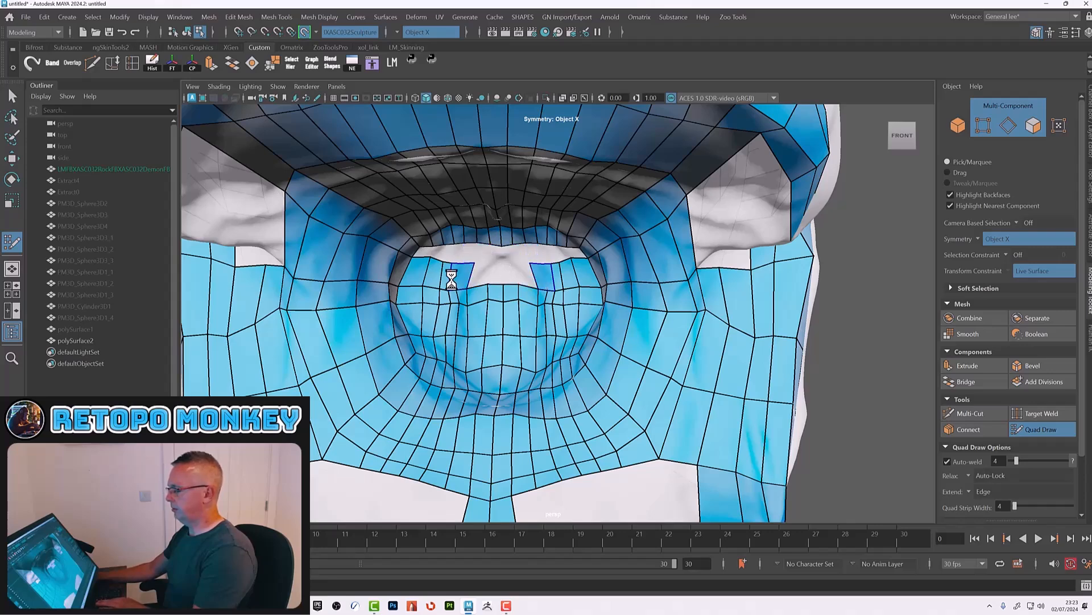
{"action": "left_click", "coordinate": [453, 278], "text": "ctrl+shift"}
{"action": "left_click", "coordinate": [420, 275], "text": "ctrl+shift"}
{"action": "left_click", "coordinate": [412, 296], "text": "ctrl+shift"}
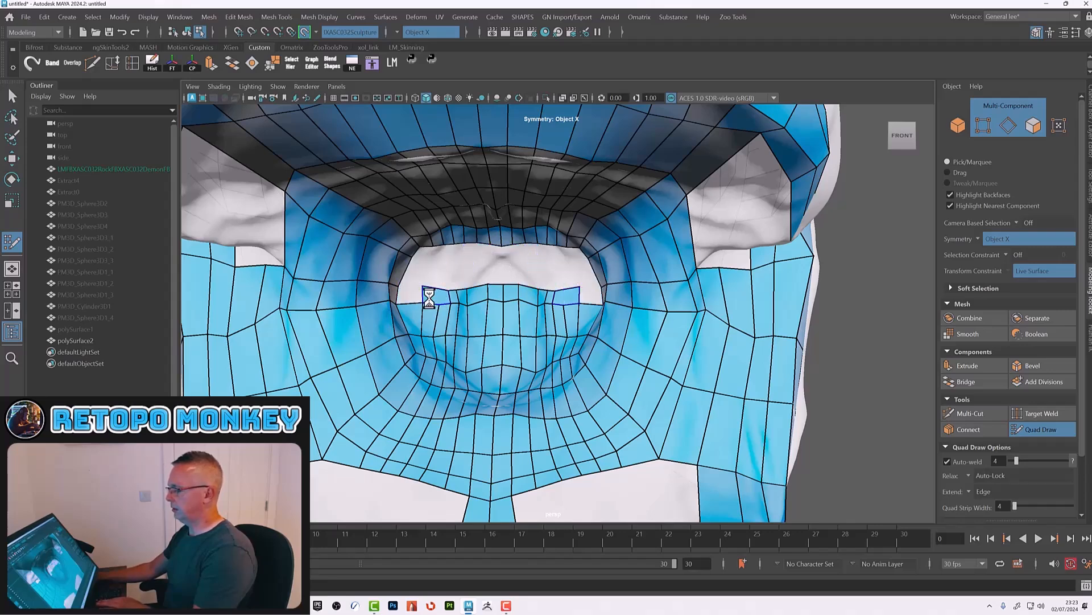
{"action": "left_click", "coordinate": [437, 296], "text": "ctrl+shift"}
{"action": "left_click", "coordinate": [478, 296], "text": "ctrl+shift"}
{"action": "left_click", "coordinate": [494, 297], "text": "ctrl+shift"}
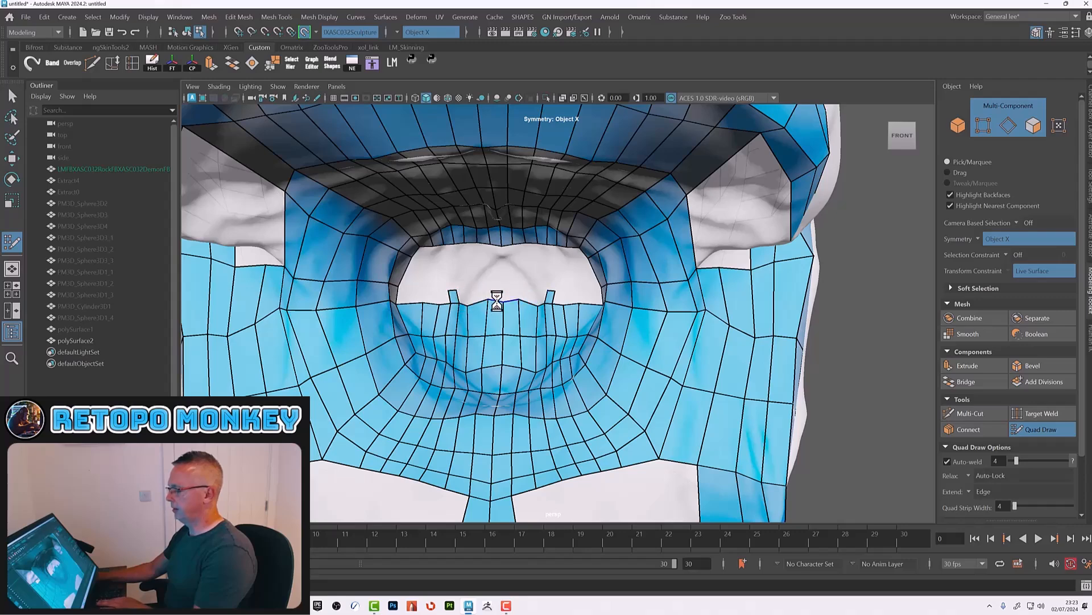
{"action": "left_click", "coordinate": [496, 311], "text": "ctrl+shift"}
{"action": "left_click", "coordinate": [453, 321], "text": "ctrl+shift"}
{"action": "left_click", "coordinate": [431, 319], "text": "ctrl+shift"}
{"action": "left_click", "coordinate": [416, 319], "text": "ctrl+shift"}
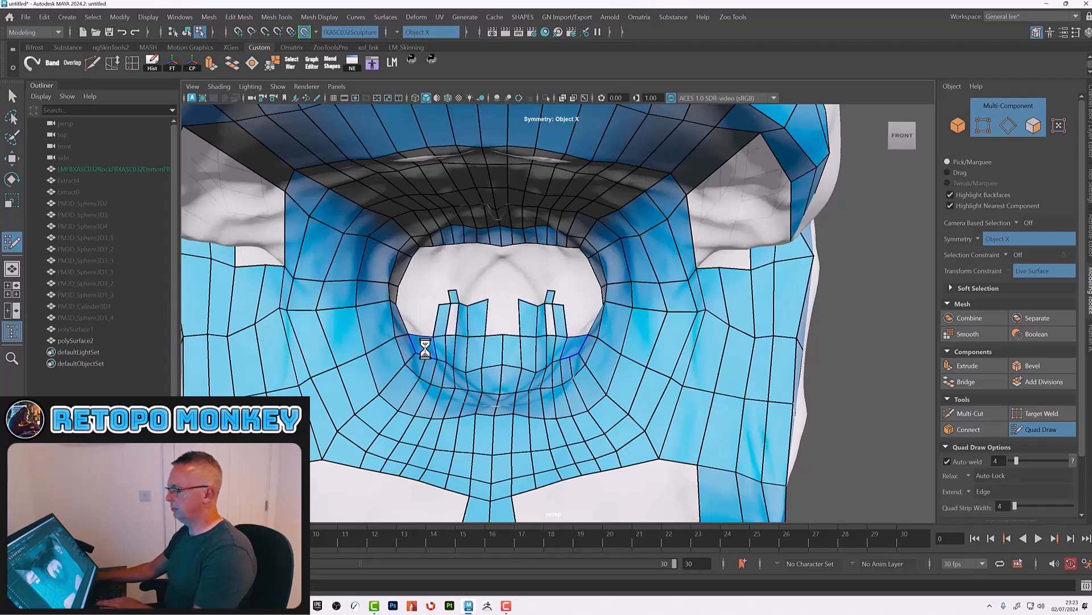
{"action": "left_click", "coordinate": [445, 350], "text": "ctrl+shift"}
{"action": "left_click", "coordinate": [462, 353], "text": "ctrl+shift"}
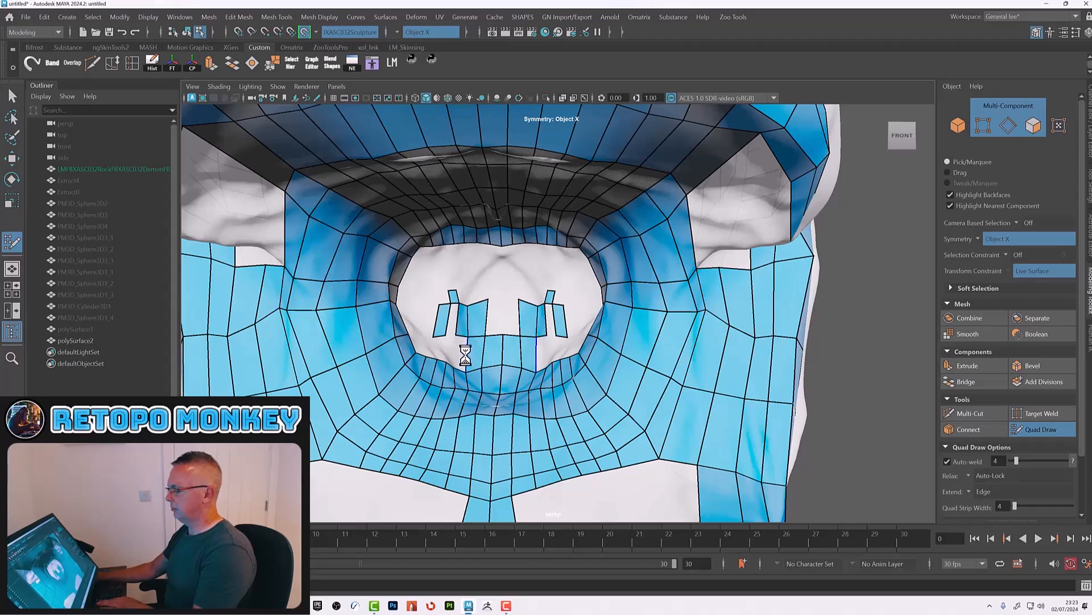
{"action": "left_click", "coordinate": [481, 356], "text": "ctrl+shift"}
{"action": "left_click", "coordinate": [504, 350], "text": "ctrl+shift"}
{"action": "left_click", "coordinate": [528, 324], "text": "ctrl+shift"}
{"action": "left_click", "coordinate": [542, 323], "text": "ctrl+shift"}
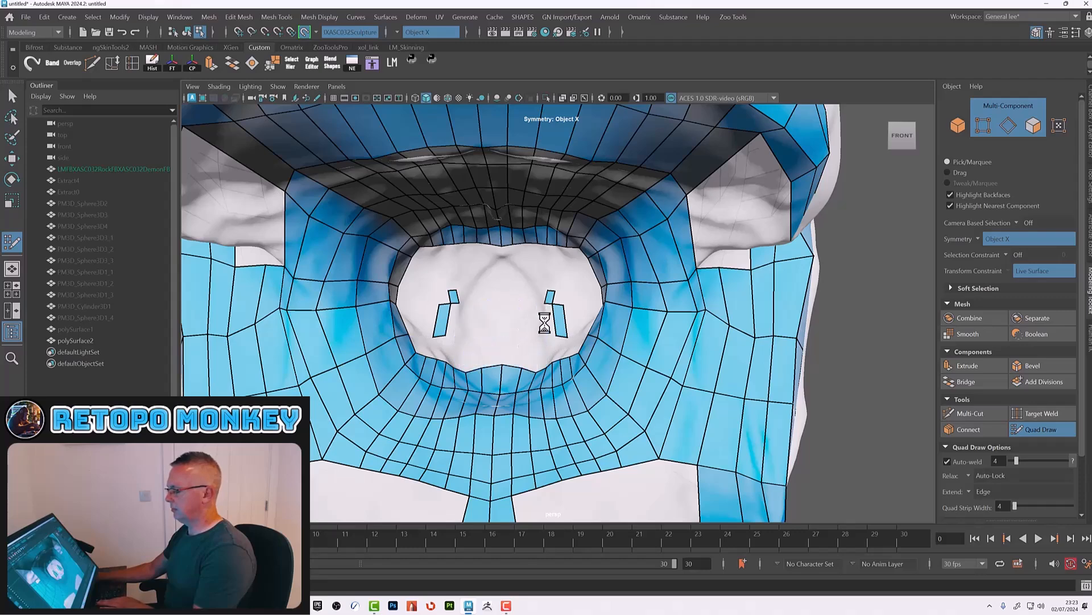
{"action": "left_click", "coordinate": [561, 316], "text": "ctrl+shift"}
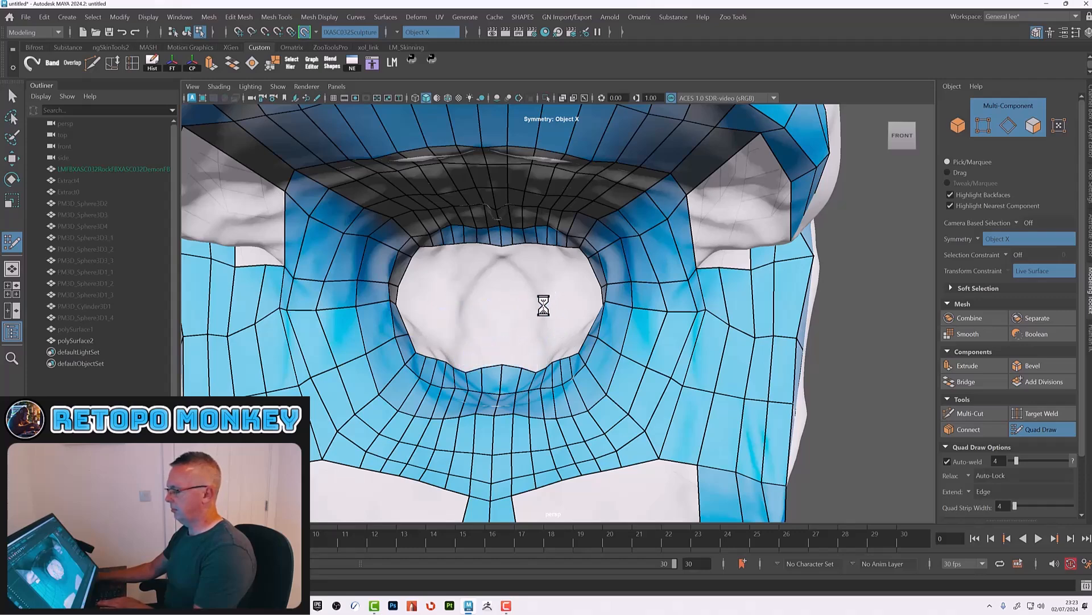
Step: Delete the remaining faces along the lower rim inside the mouth
{"action": "left_click", "coordinate": [579, 380], "text": "ctrl+shift"}
{"action": "left_click", "coordinate": [575, 398], "text": "ctrl+shift"}
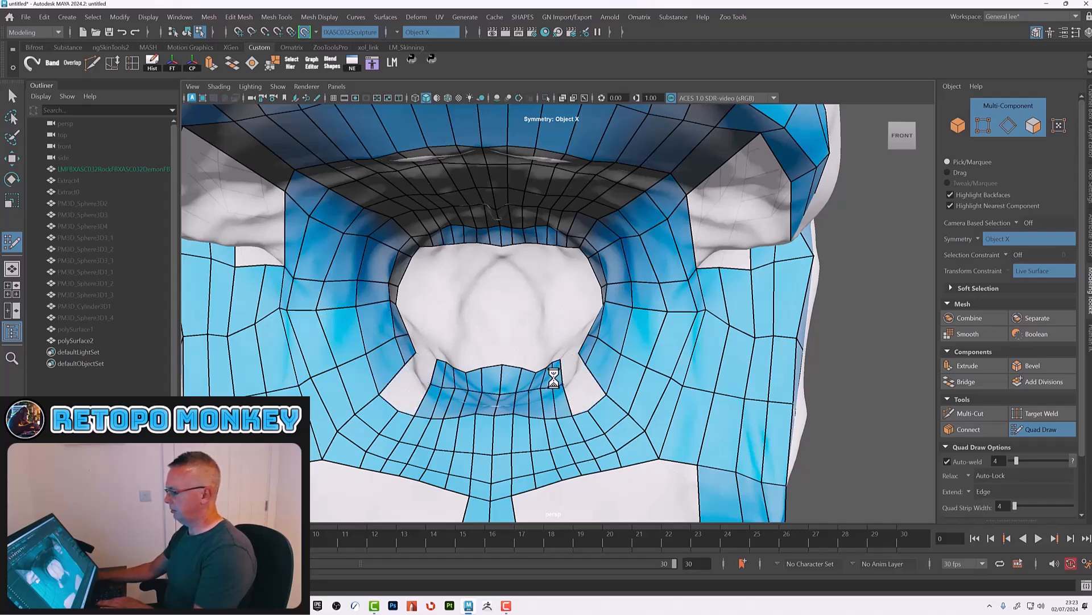
{"action": "left_click", "coordinate": [526, 381], "text": "ctrl+shift"}
{"action": "left_click", "coordinate": [548, 380], "text": "ctrl+shift"}
{"action": "left_click", "coordinate": [556, 404], "text": "ctrl+shift"}
{"action": "left_click", "coordinate": [523, 406], "text": "ctrl+shift"}
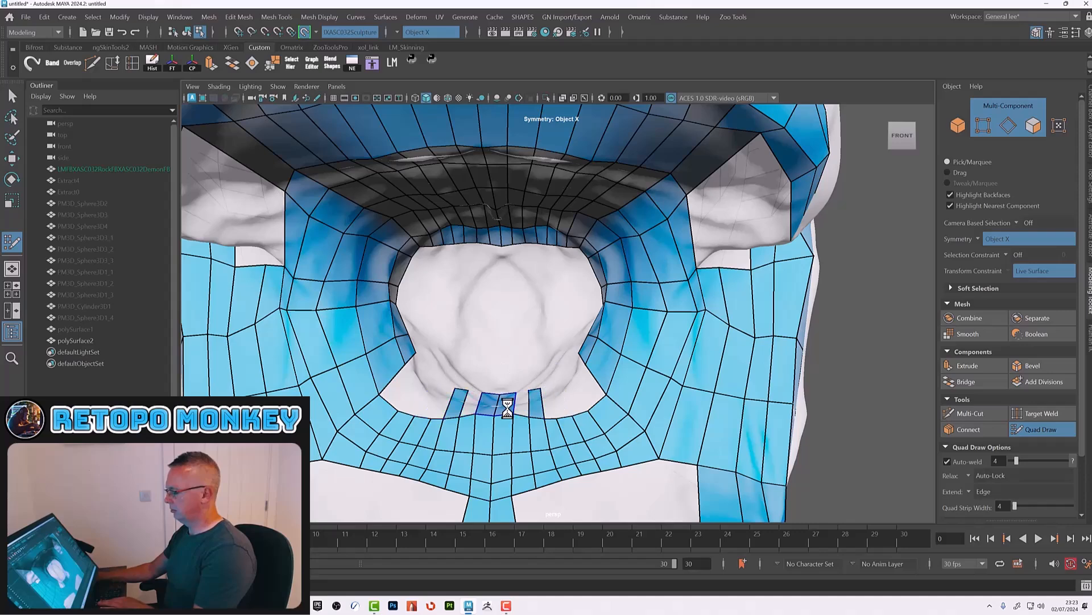
{"action": "left_click", "coordinate": [503, 407], "text": "ctrl+shift"}
{"action": "left_click", "coordinate": [539, 407], "text": "ctrl+shift"}
Step: Delete the faces between the lower lip and the chin strip below the mouth
{"action": "left_click", "coordinate": [499, 439], "text": "ctrl+shift"}
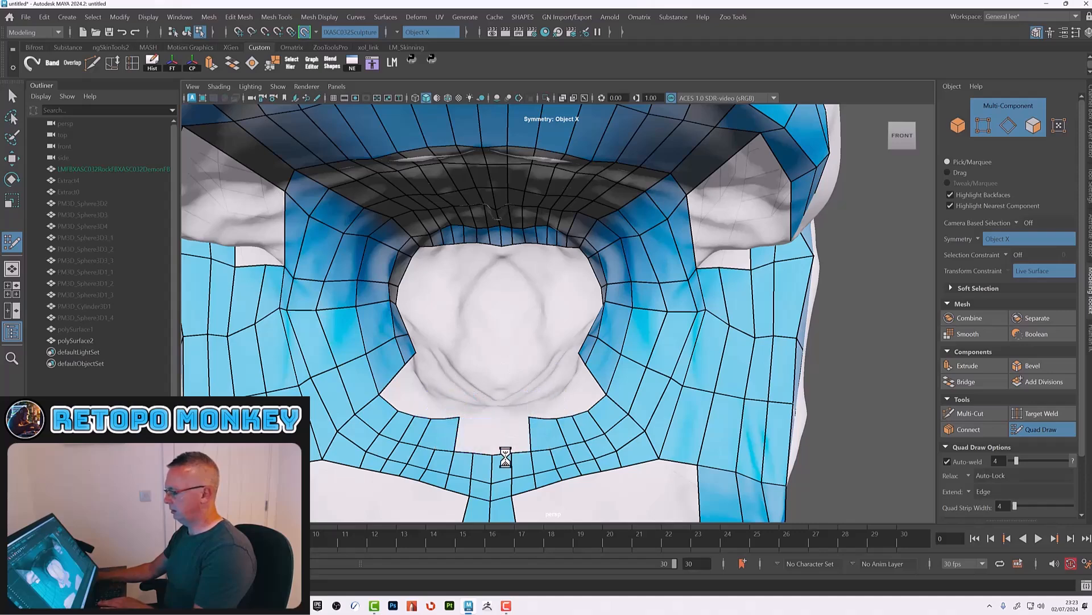
{"action": "left_click", "coordinate": [500, 465], "text": "ctrl+shift"}
{"action": "left_click", "coordinate": [521, 468], "text": "ctrl+shift"}
{"action": "left_click", "coordinate": [524, 479], "text": "ctrl+shift"}
{"action": "left_click", "coordinate": [507, 488], "text": "ctrl+shift"}
{"action": "left_click", "coordinate": [546, 471], "text": "ctrl+shift"}
{"action": "left_click", "coordinate": [547, 462], "text": "ctrl+shift"}
{"action": "left_click", "coordinate": [549, 434], "text": "ctrl+shift"}
{"action": "left_click", "coordinate": [580, 462], "text": "ctrl+shift"}
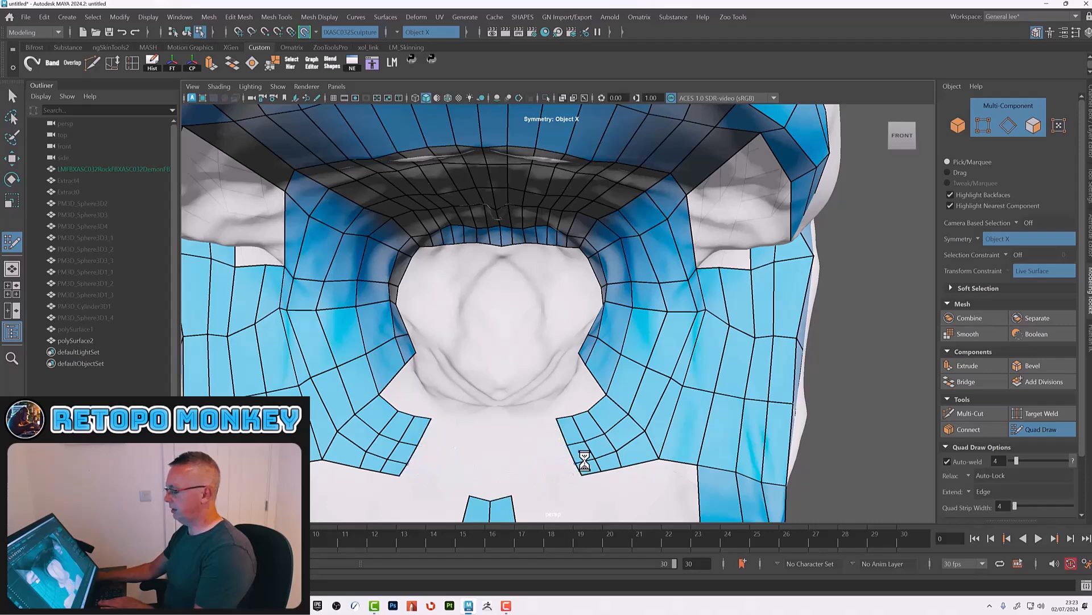
{"action": "left_click", "coordinate": [580, 455], "text": "ctrl+shift"}
{"action": "left_click", "coordinate": [572, 431], "text": "ctrl+shift"}
{"action": "left_click", "coordinate": [589, 426], "text": "ctrl+shift"}
{"action": "left_click", "coordinate": [618, 426], "text": "ctrl+shift"}
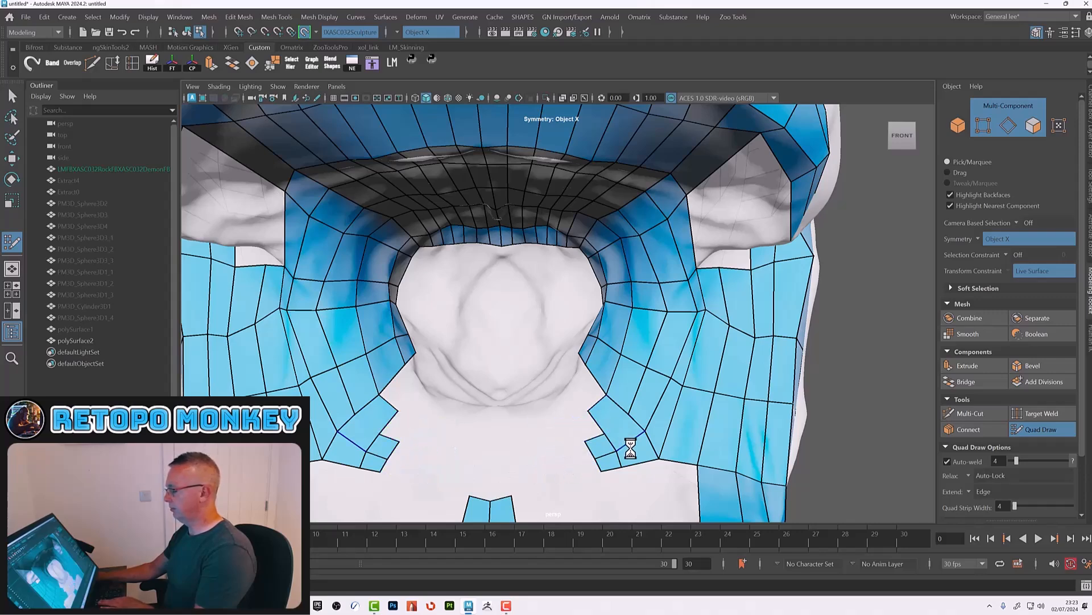
{"action": "left_click", "coordinate": [629, 448], "text": "ctrl+shift"}
{"action": "left_click", "coordinate": [603, 452], "text": "ctrl+shift"}
Step: Draw a row of quads across the underside of the chin between the two jaw strips
{"action": "left_click", "coordinate": [532, 371]}
{"action": "left_click_drag", "start_coordinate": [503, 383], "coordinate": [535, 392], "text": "alt"}
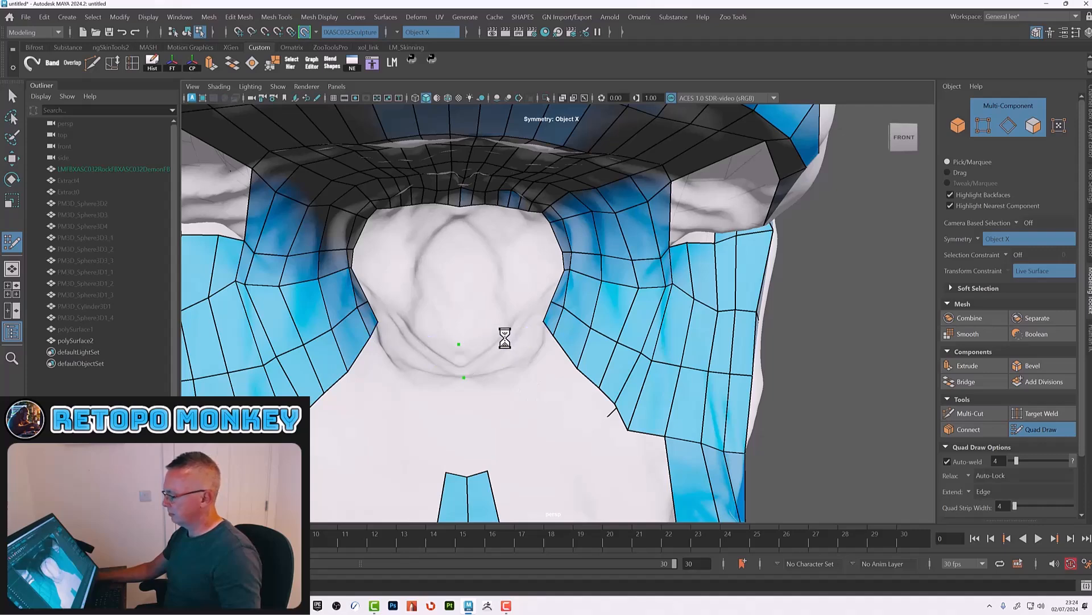
{"action": "left_click", "coordinate": [524, 337], "text": "shift"}
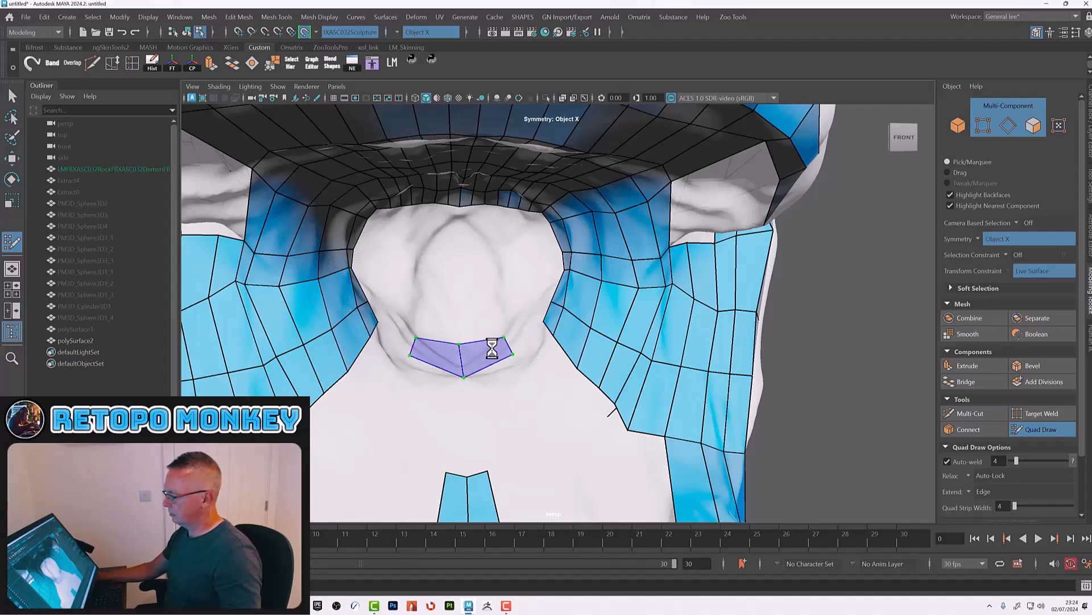
{"action": "left_click", "coordinate": [491, 350], "text": "shift"}
{"action": "left_click_drag", "start_coordinate": [530, 372], "coordinate": [532, 382], "text": "alt"}
{"action": "left_click_drag", "start_coordinate": [473, 347], "coordinate": [472, 338]}
{"action": "left_click", "coordinate": [539, 355]}
{"action": "left_click", "coordinate": [538, 333], "text": "shift"}
{"action": "left_click", "coordinate": [535, 318], "text": "shift"}
{"action": "left_click_drag", "start_coordinate": [563, 382], "coordinate": [557, 356], "text": "alt"}
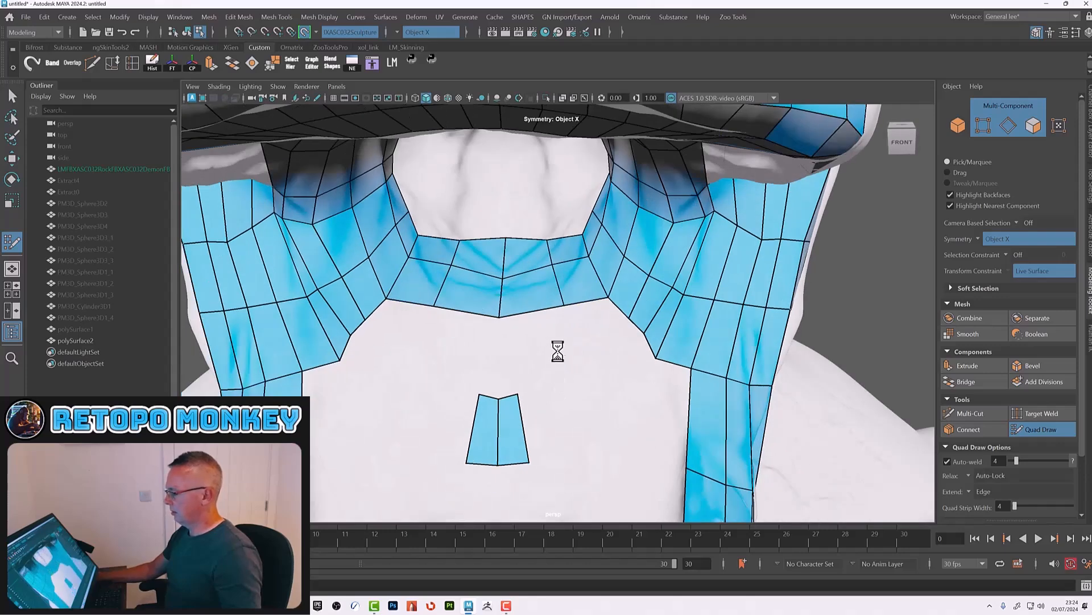
Step: Fill the gap between the chin row and the neck strip with quads connecting to both jaw strips
{"action": "left_click", "coordinate": [572, 334]}
{"action": "left_click", "coordinate": [539, 328], "text": "shift"}
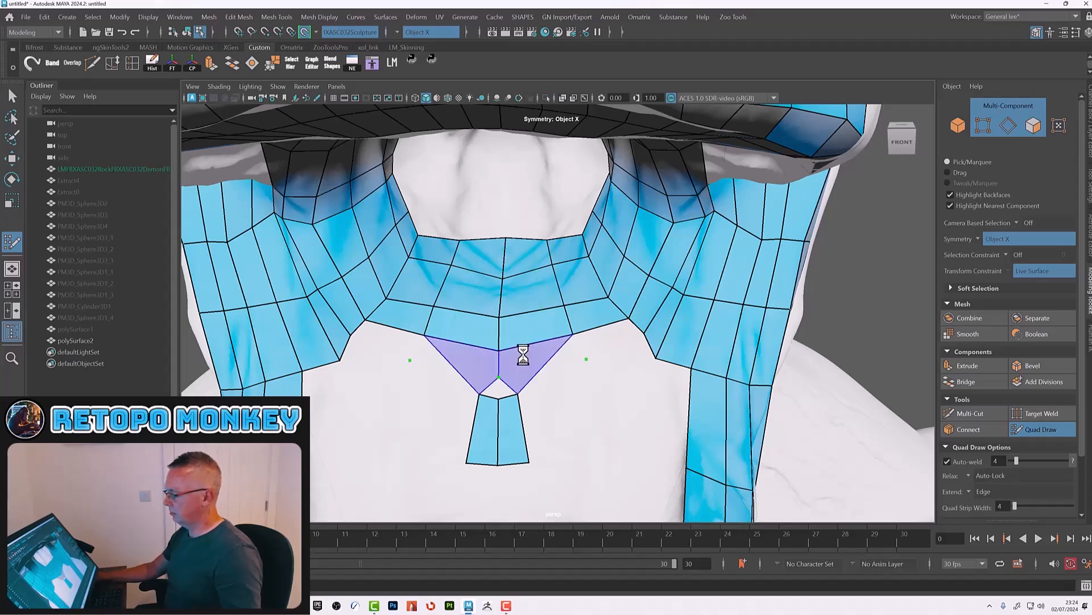
{"action": "left_click_drag", "start_coordinate": [481, 395], "coordinate": [589, 401]}
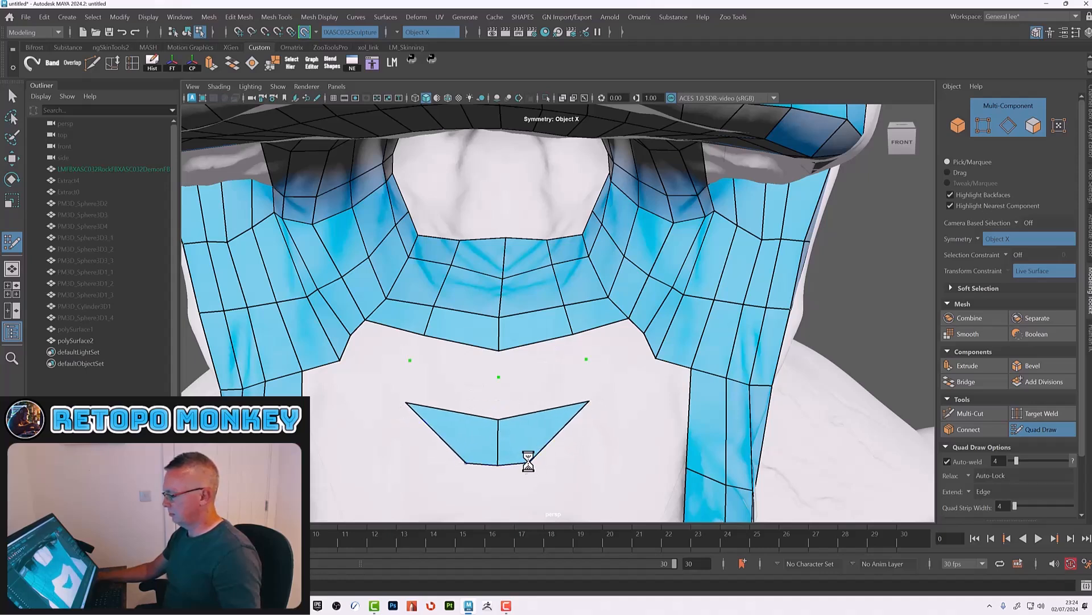
{"action": "left_click_drag", "start_coordinate": [528, 462], "coordinate": [597, 458]}
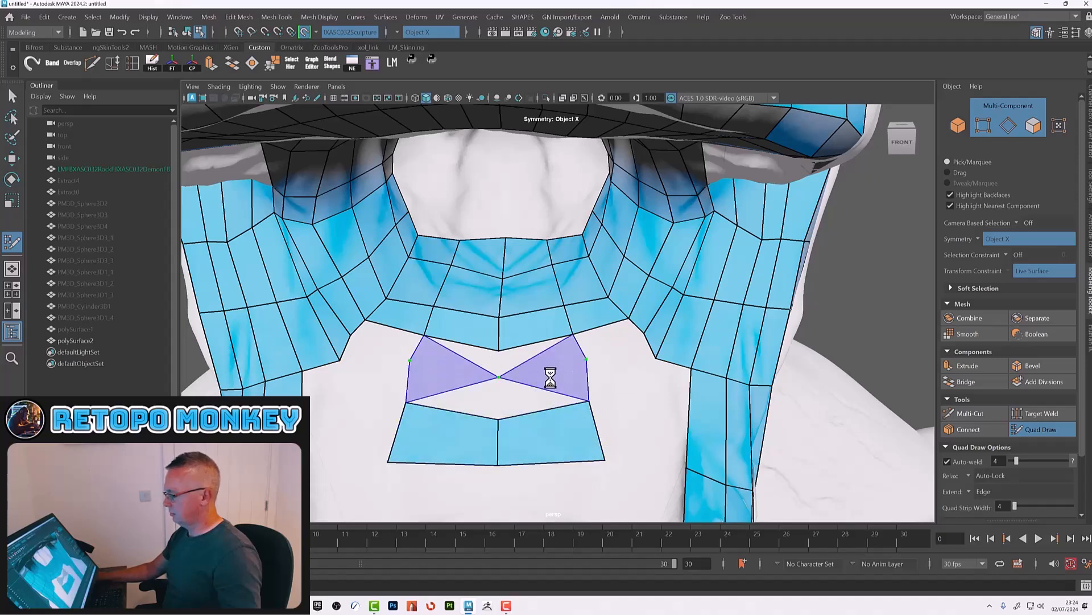
{"action": "left_click", "coordinate": [538, 369], "text": "shift"}
{"action": "left_click", "coordinate": [527, 384], "text": "shift"}
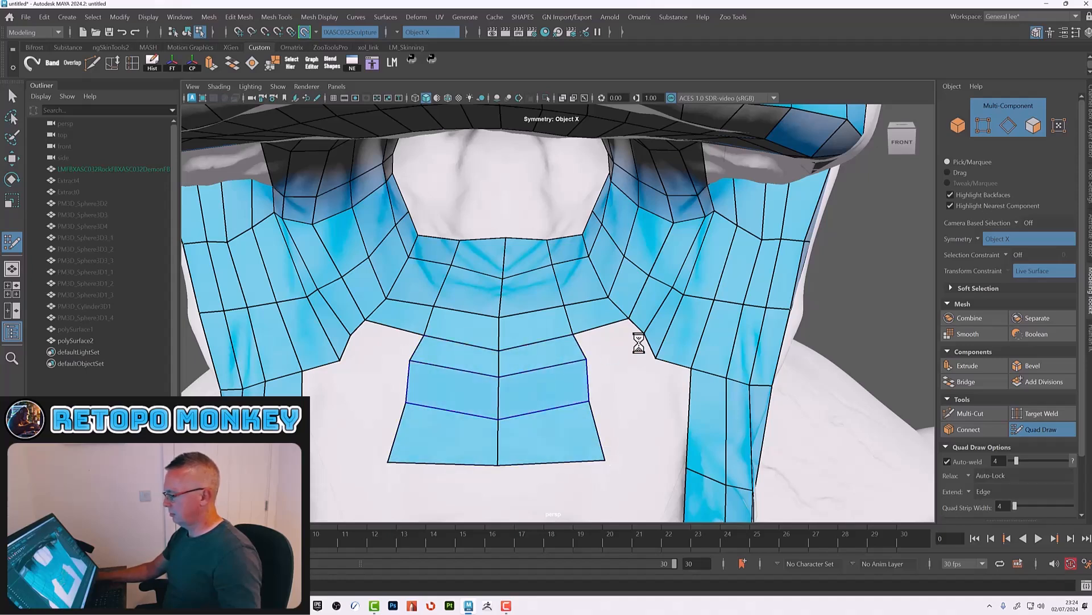
{"action": "left_click", "coordinate": [613, 340], "text": "shift"}
{"action": "left_click", "coordinate": [618, 362], "text": "shift"}
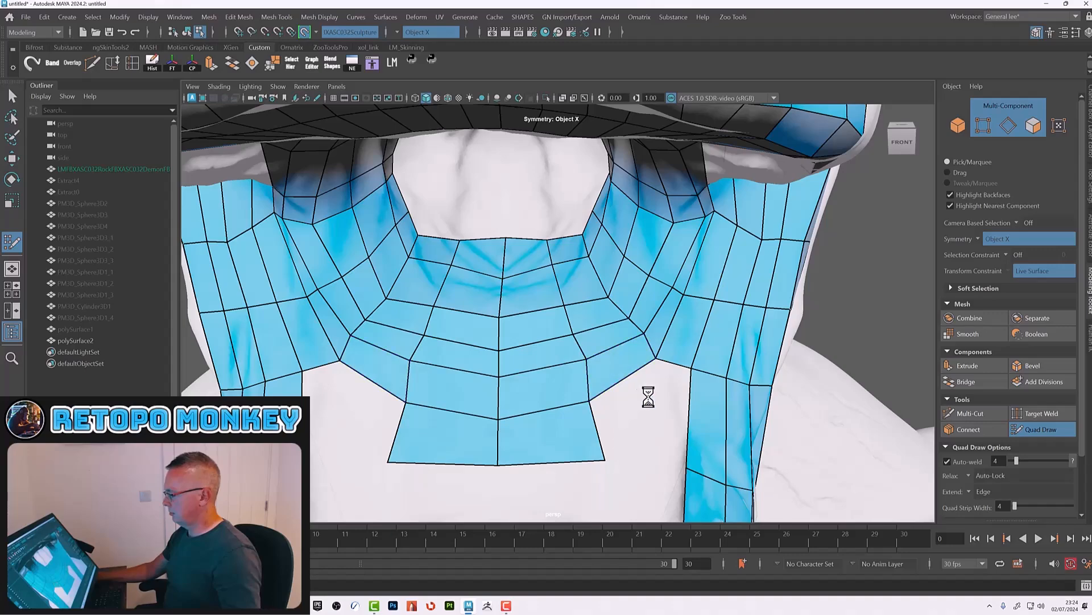
Step: Fill the two corner faces beside the neck strip under the jaw
{"action": "scroll", "coordinate": [647, 395], "scroll_direction": "down", "scroll_amount": 8}
{"action": "left_click_drag", "start_coordinate": [580, 352], "coordinate": [592, 388], "text": "alt"}
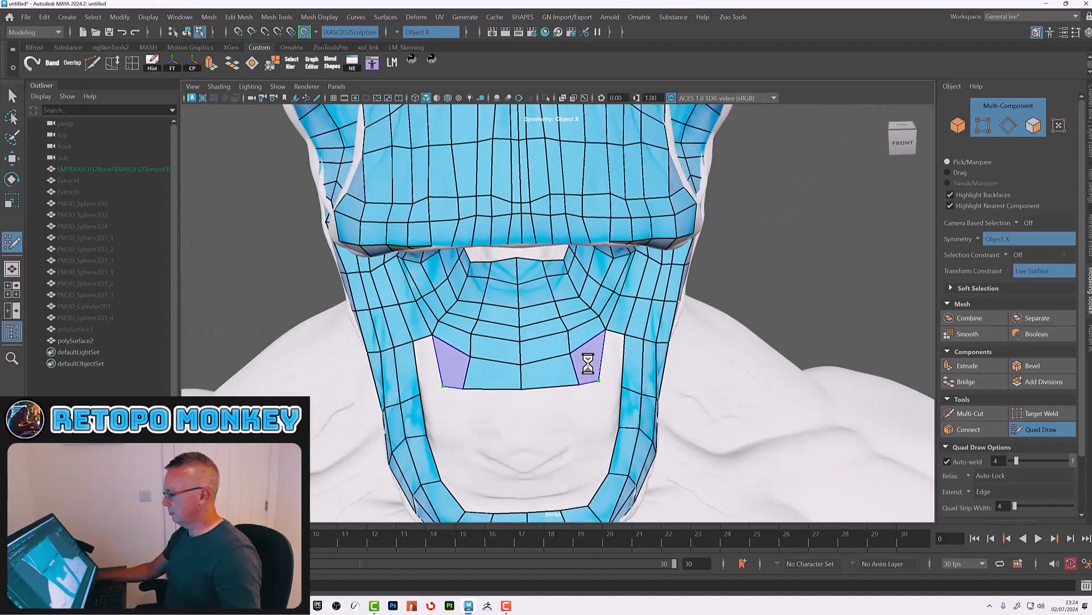
{"action": "left_click", "coordinate": [590, 365], "text": "shift"}
{"action": "left_click", "coordinate": [608, 360], "text": "shift"}
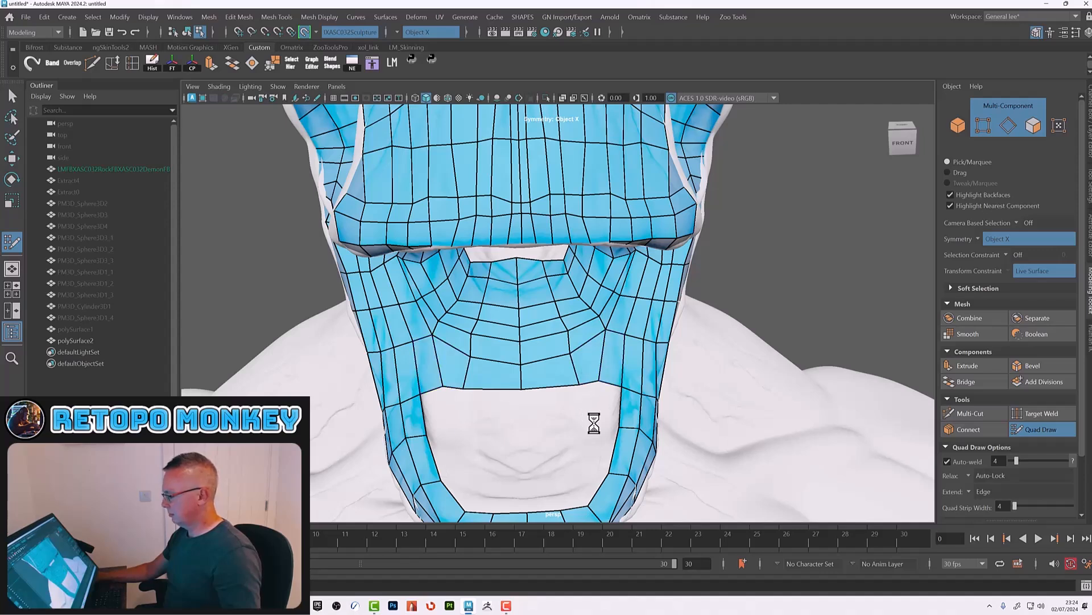
Step: Build quads around the remaining opening under the chin, closing it into a ring of faces
{"action": "left_click", "coordinate": [601, 452], "text": "shift"}
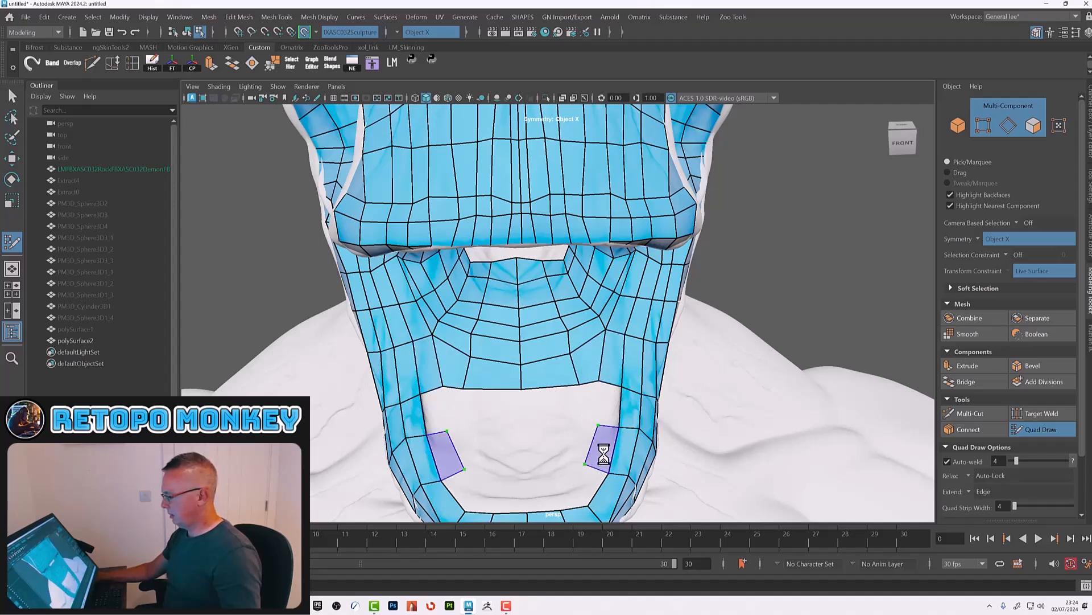
{"action": "left_click", "coordinate": [576, 482], "text": "shift"}
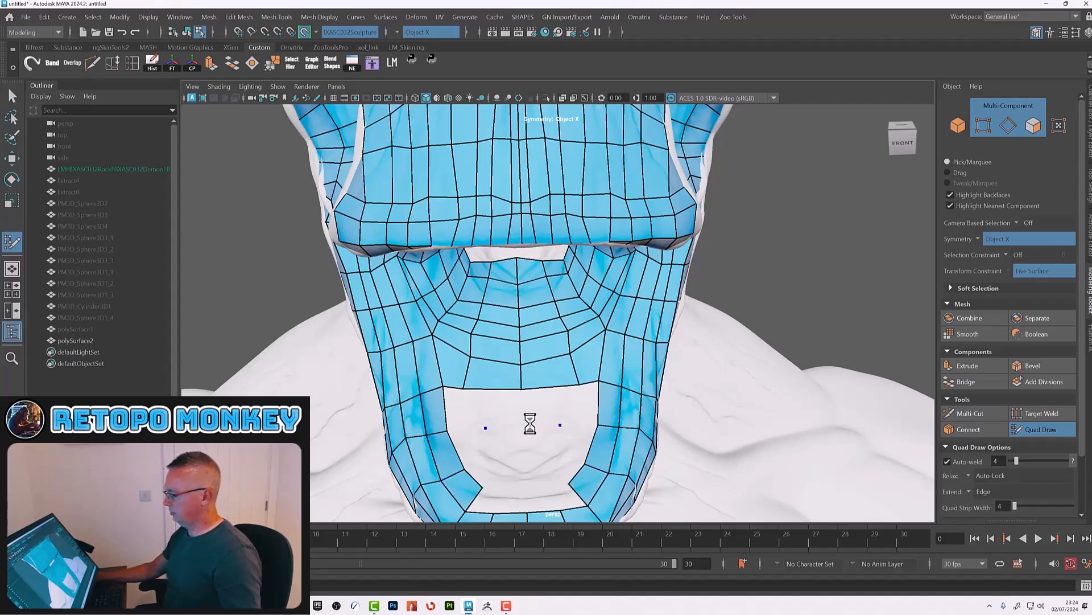
{"action": "left_click", "coordinate": [542, 404], "text": "shift"}
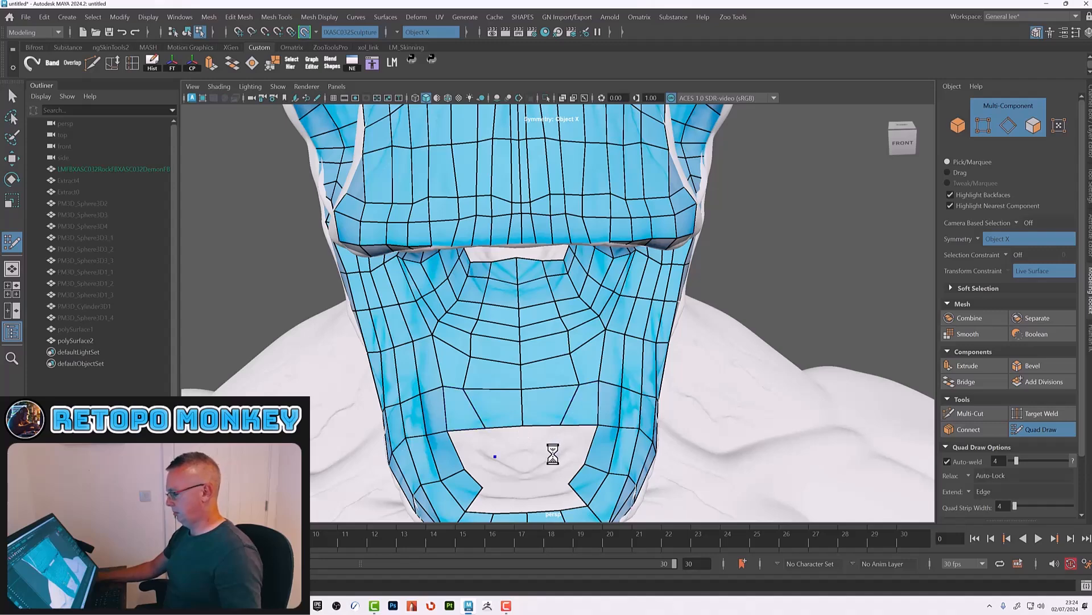
{"action": "left_click", "coordinate": [577, 440], "text": "shift"}
{"action": "key", "text": "ctrl+z"}
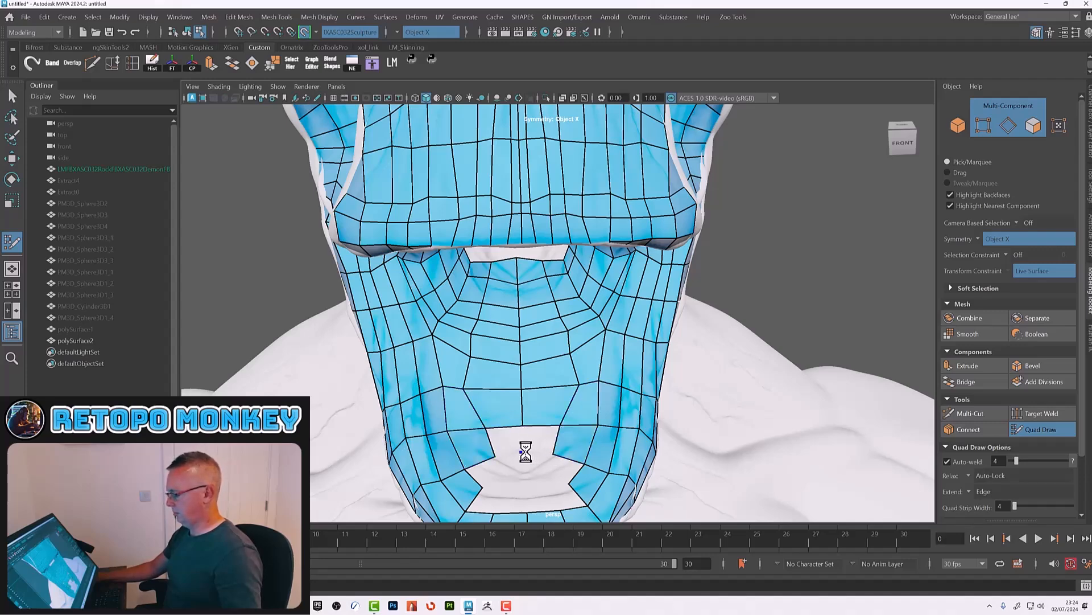
{"action": "mouse_move", "coordinate": [549, 442]}
{"action": "left_mouse_down", "text": "alt"}
{"action": "mouse_move", "coordinate": [568, 344]}
{"action": "mouse_move", "coordinate": [571, 362]}
{"action": "mouse_move", "coordinate": [553, 379]}
{"action": "left_mouse_up", "text": "alt"}
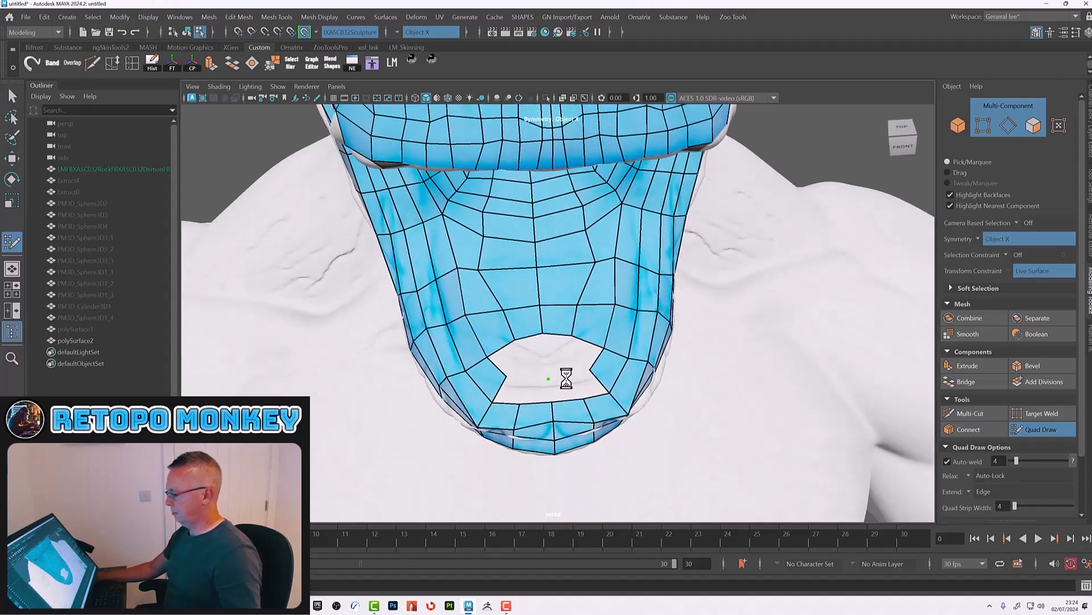
{"action": "left_click", "coordinate": [569, 384], "text": "shift"}
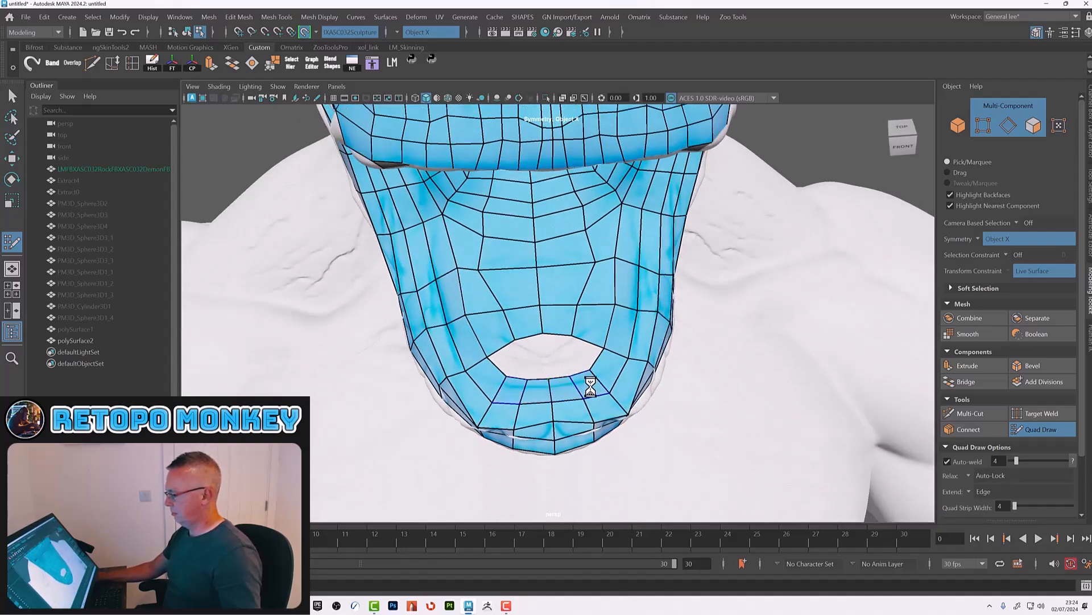
{"action": "left_click", "coordinate": [561, 355], "text": "shift"}
Step: Fill the gap faces along the side of the jaw below the lower lip
{"action": "mouse_move", "coordinate": [601, 329]}
{"action": "left_mouse_down", "text": "shift"}
{"action": "mouse_move", "coordinate": [563, 320]}
{"action": "mouse_move", "coordinate": [509, 259]}
{"action": "mouse_move", "coordinate": [566, 269]}
{"action": "mouse_move", "coordinate": [553, 217]}
{"action": "mouse_move", "coordinate": [612, 176]}
{"action": "mouse_move", "coordinate": [531, 224]}
{"action": "left_mouse_up", "text": "shift"}
{"action": "left_click_drag", "start_coordinate": [569, 298], "coordinate": [548, 327], "text": "alt"}
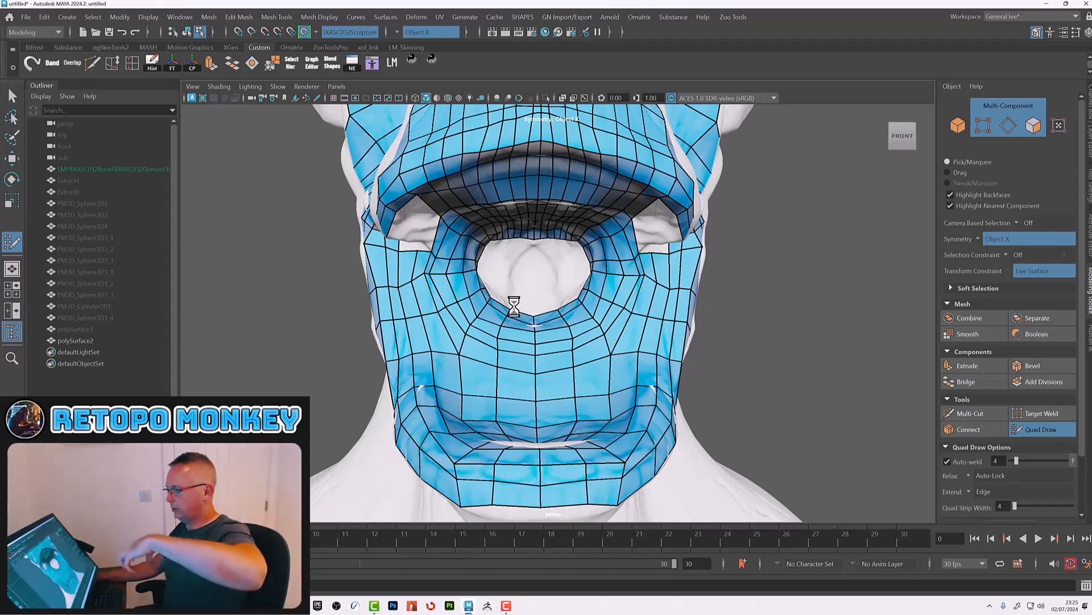
{"action": "left_click_drag", "start_coordinate": [703, 383], "coordinate": [598, 370], "text": "alt"}
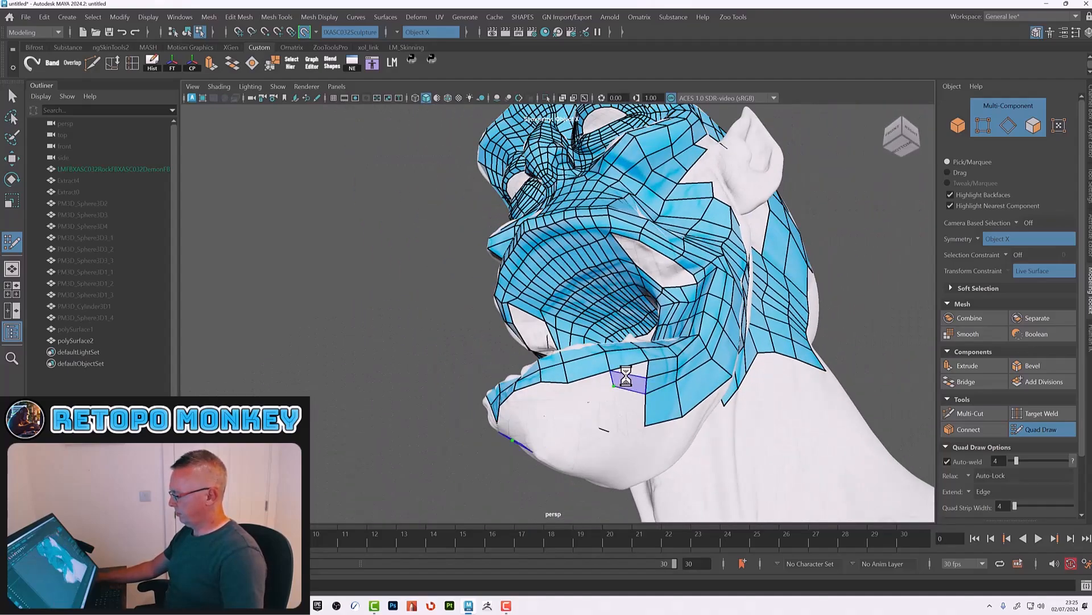
{"action": "left_click", "coordinate": [626, 373], "text": "shift"}
{"action": "left_click", "coordinate": [571, 396]}
{"action": "left_click", "coordinate": [586, 386], "text": "shift"}
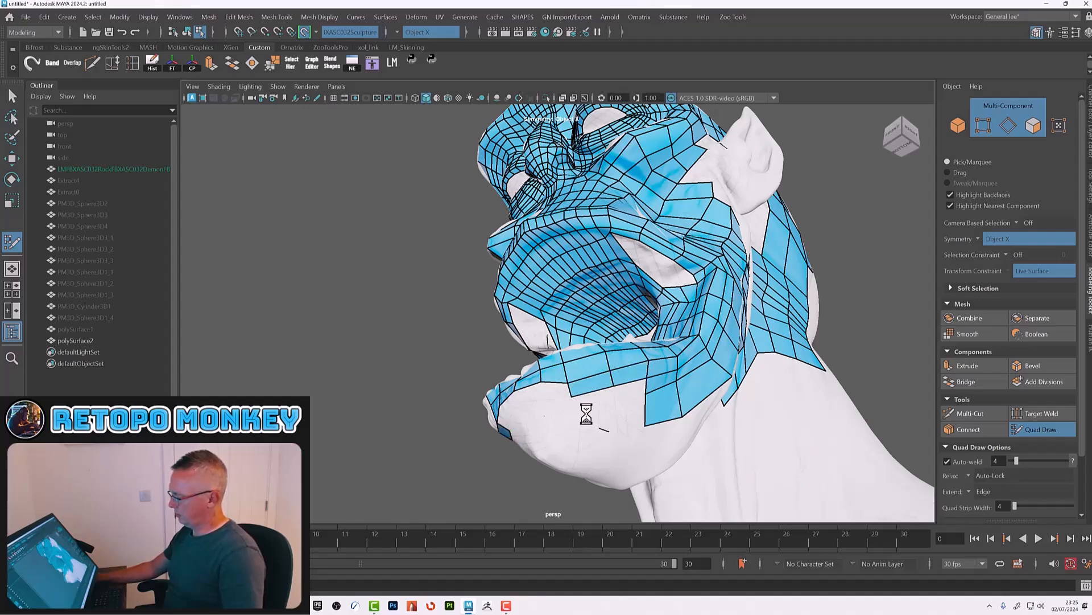
Step: Fill the faces below the lower lip at the front of the chin
{"action": "left_click_drag", "start_coordinate": [585, 414], "coordinate": [590, 411], "text": "alt"}
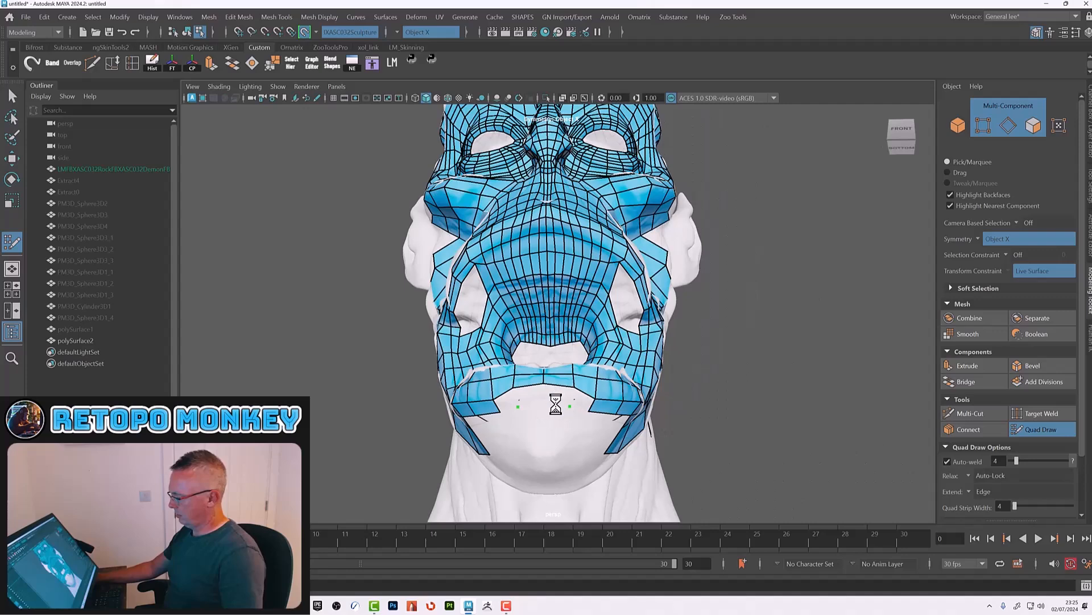
{"action": "left_click", "coordinate": [578, 397], "text": "shift"}
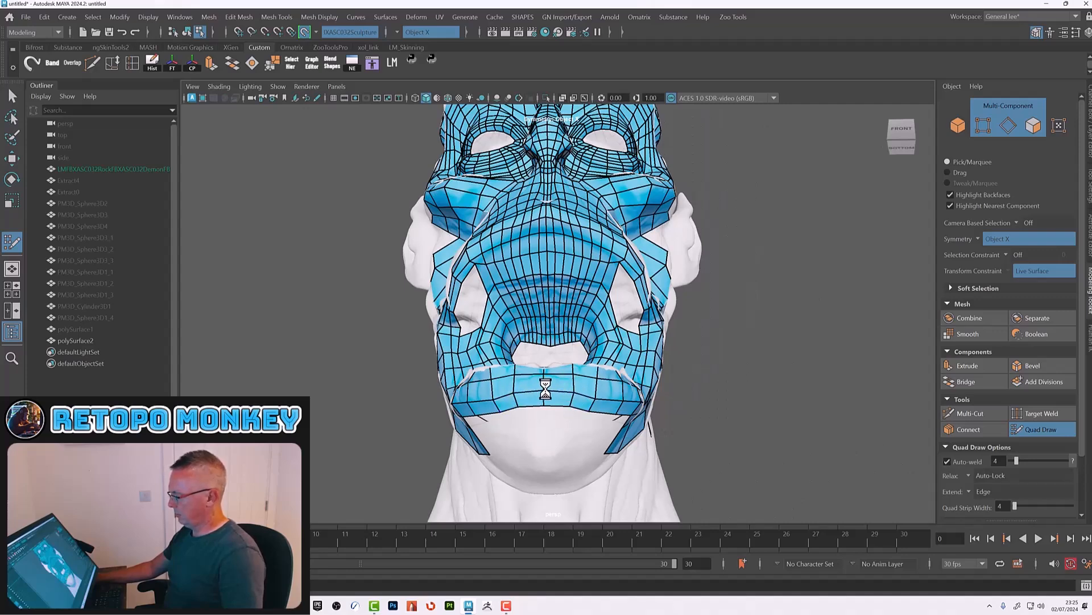
{"action": "left_click_drag", "start_coordinate": [573, 390], "coordinate": [605, 394], "text": "alt"}
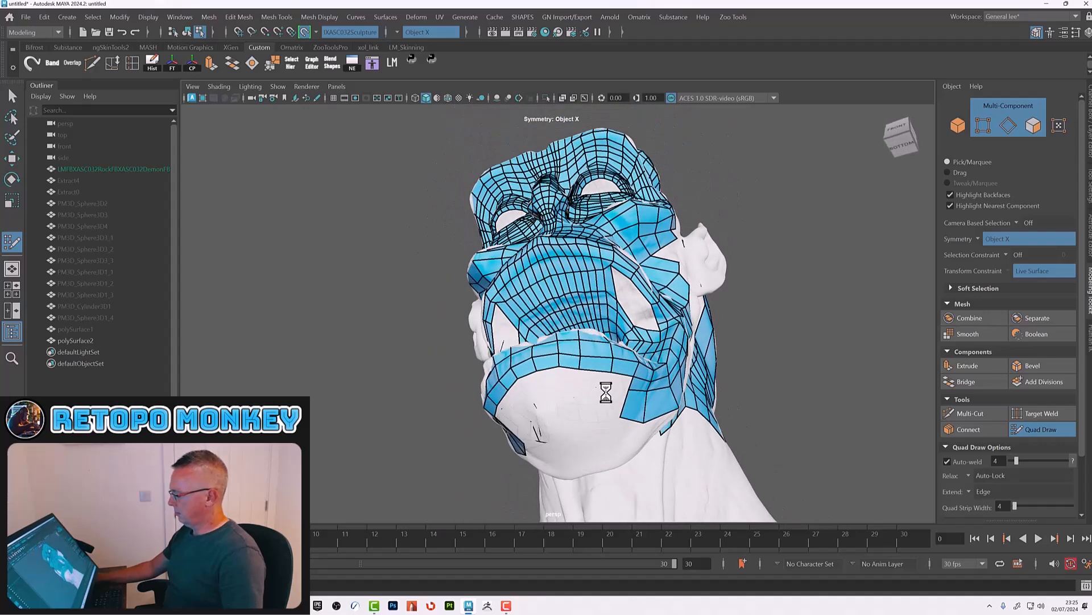
{"action": "left_click", "coordinate": [611, 389]}
{"action": "left_click", "coordinate": [570, 377], "text": "shift"}
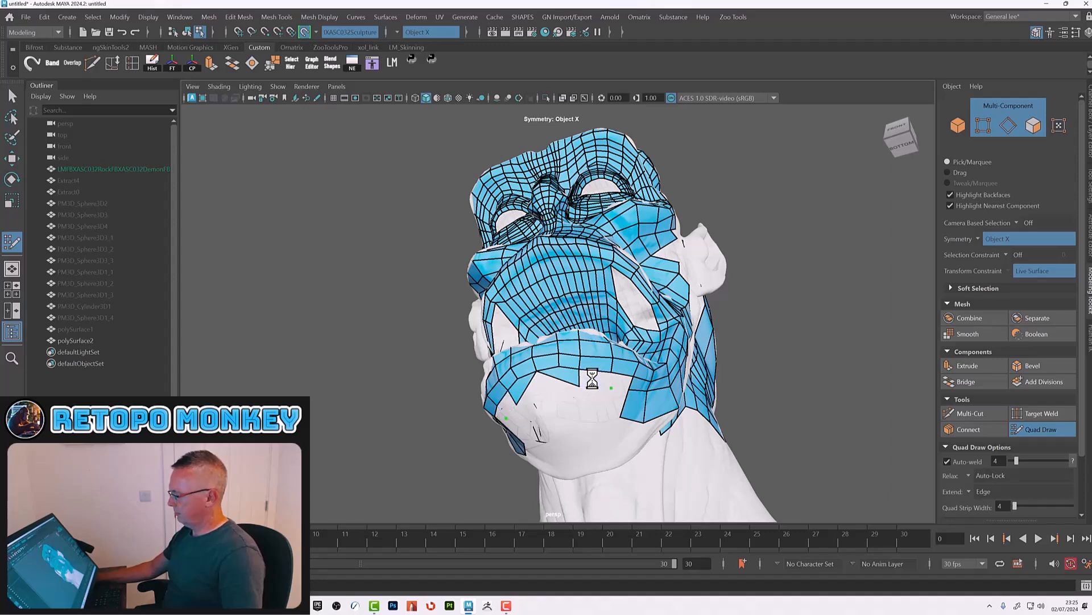
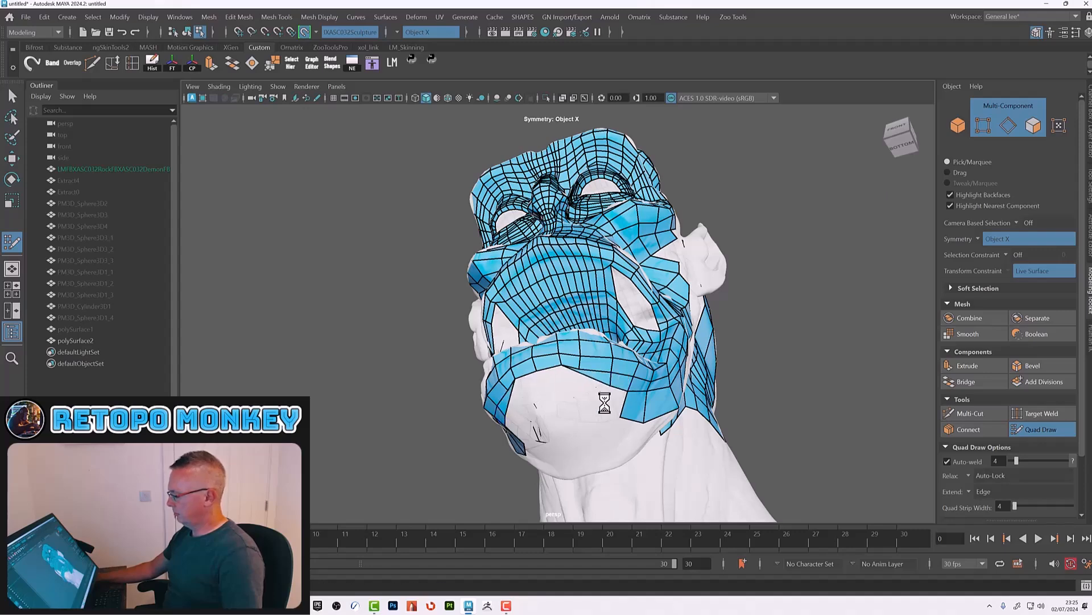
Step: Extend a row of quads down from the chin's lower edge into the opening under the chin
{"action": "left_click_drag", "start_coordinate": [621, 385], "coordinate": [604, 402], "text": "alt"}
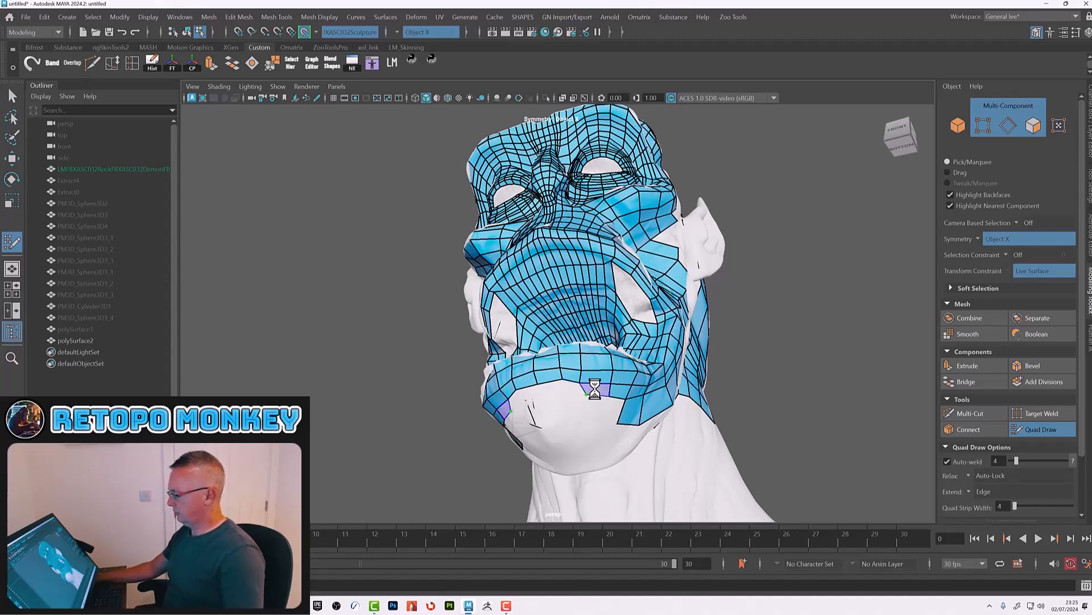
{"action": "left_click", "coordinate": [552, 391], "text": "shift"}
{"action": "mouse_move", "coordinate": [592, 425]}
{"action": "left_mouse_down", "text": "alt"}
{"action": "mouse_move", "coordinate": [605, 411]}
{"action": "mouse_move", "coordinate": [590, 405]}
{"action": "left_mouse_up", "text": "alt"}
{"action": "right_click_drag", "start_coordinate": [541, 385], "coordinate": [573, 410], "text": "alt"}
{"action": "middle_click_drag", "start_coordinate": [575, 398], "coordinate": [591, 358], "text": "alt"}
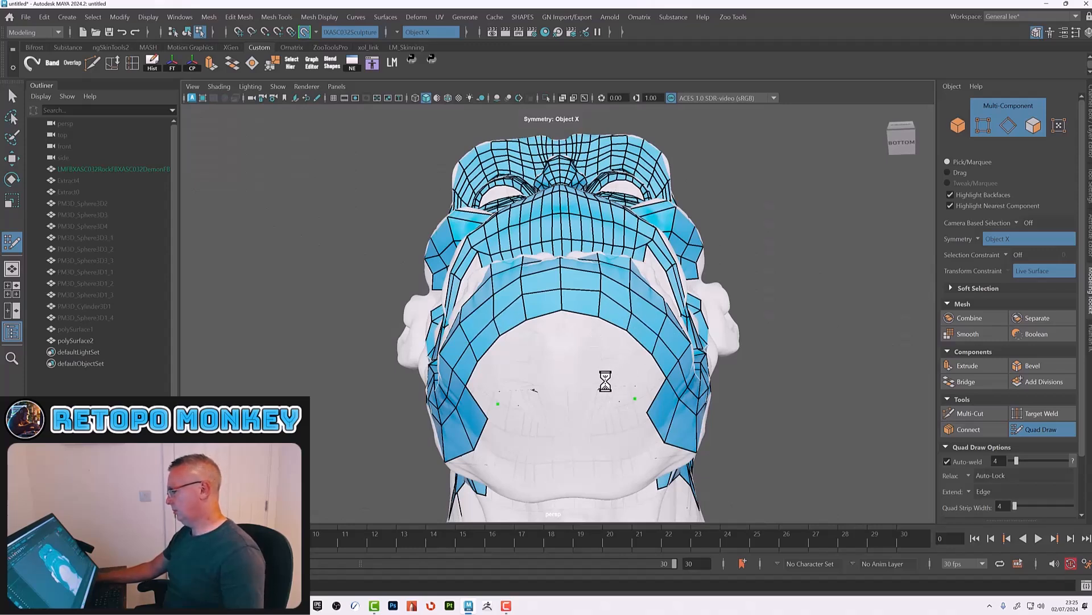
{"action": "left_click", "coordinate": [565, 376]}
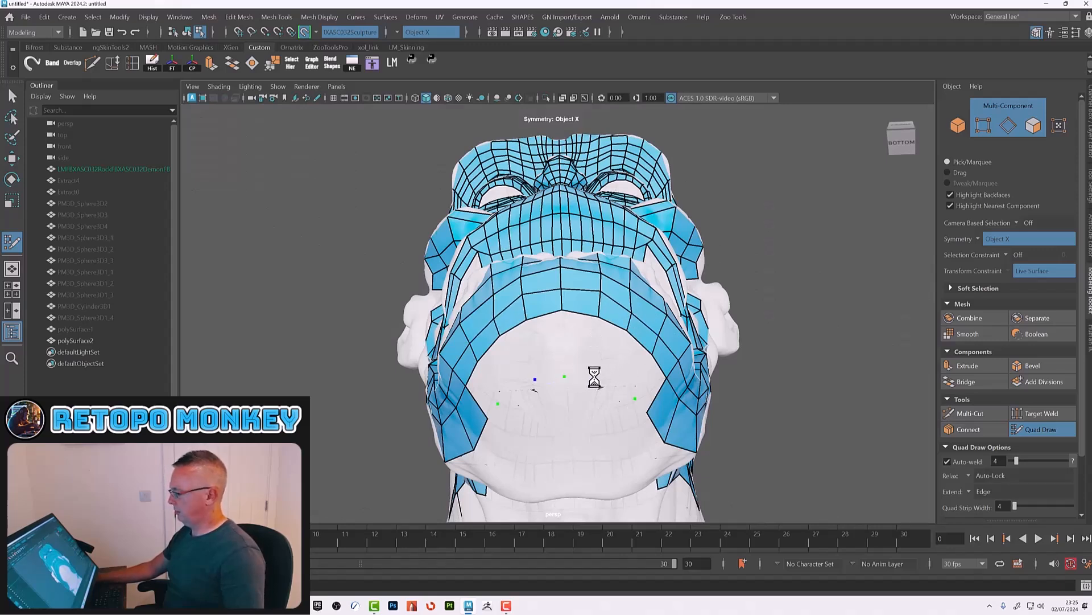
{"action": "left_click", "coordinate": [563, 344], "text": "shift"}
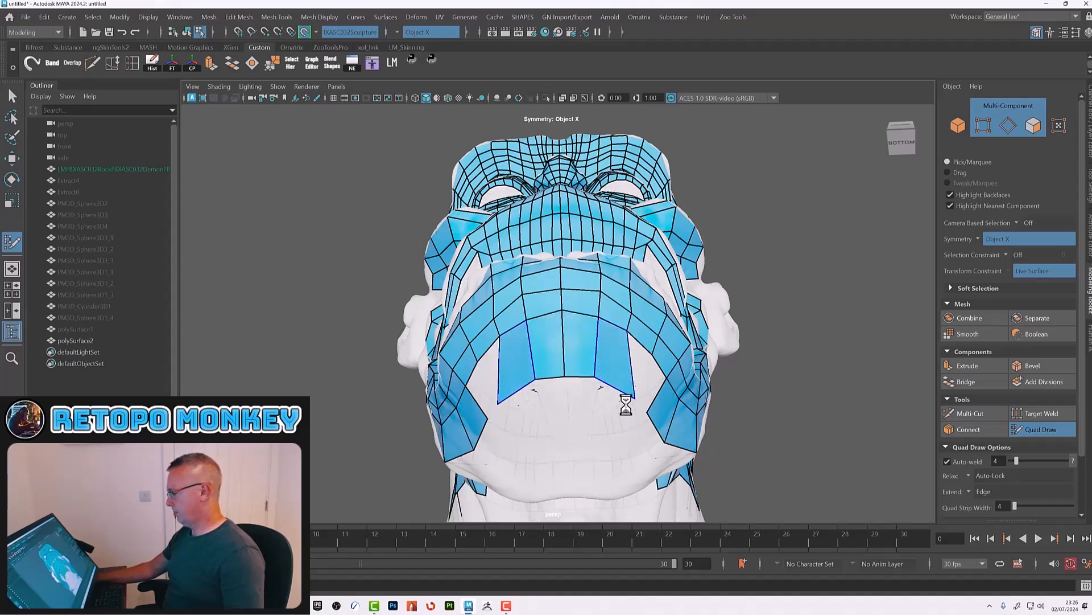
Step: Extend the under-chin strip further toward the neck and place guide points along the neck edge
{"action": "left_click", "coordinate": [614, 381], "text": "shift"}
{"action": "left_click", "coordinate": [629, 401]}
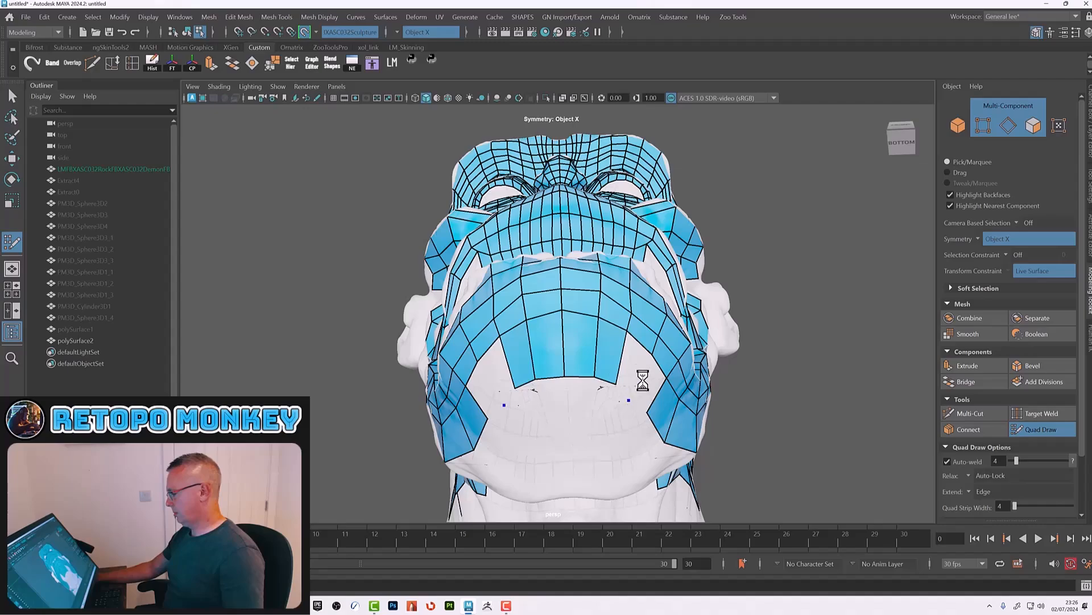
{"action": "left_click", "coordinate": [638, 369], "text": "shift"}
{"action": "left_click", "coordinate": [646, 386], "text": "shift"}
{"action": "mouse_move", "coordinate": [595, 410]}
{"action": "left_mouse_down", "text": "alt"}
{"action": "mouse_move", "coordinate": [612, 435]}
{"action": "mouse_move", "coordinate": [507, 428]}
{"action": "mouse_move", "coordinate": [585, 470]}
{"action": "left_mouse_up", "text": "alt"}
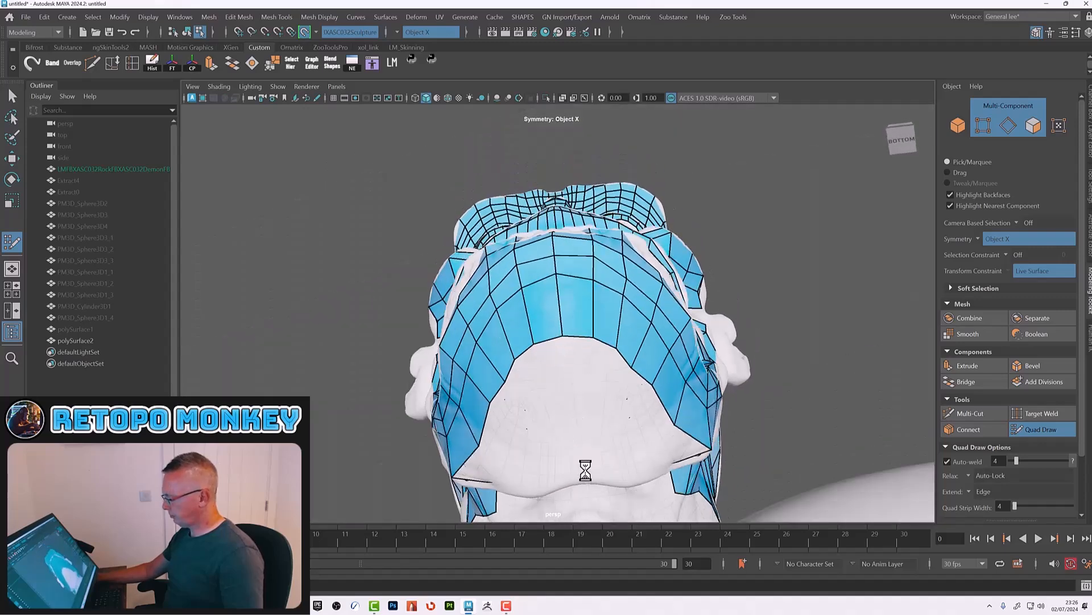
{"action": "left_click", "coordinate": [579, 474]}
{"action": "left_click", "coordinate": [608, 470]}
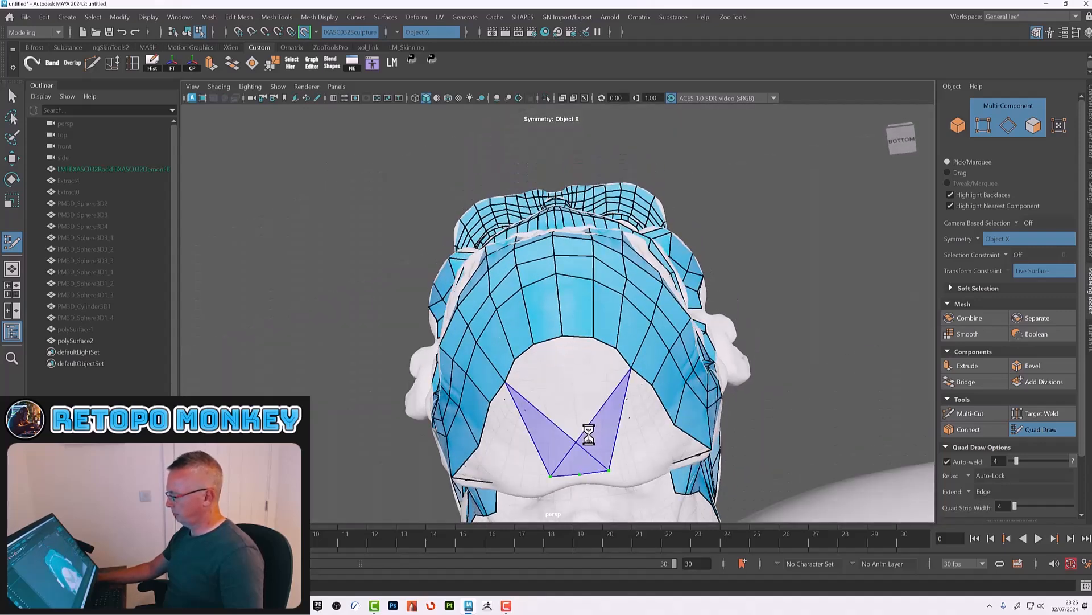
{"action": "left_click_drag", "start_coordinate": [600, 344], "coordinate": [591, 312]}
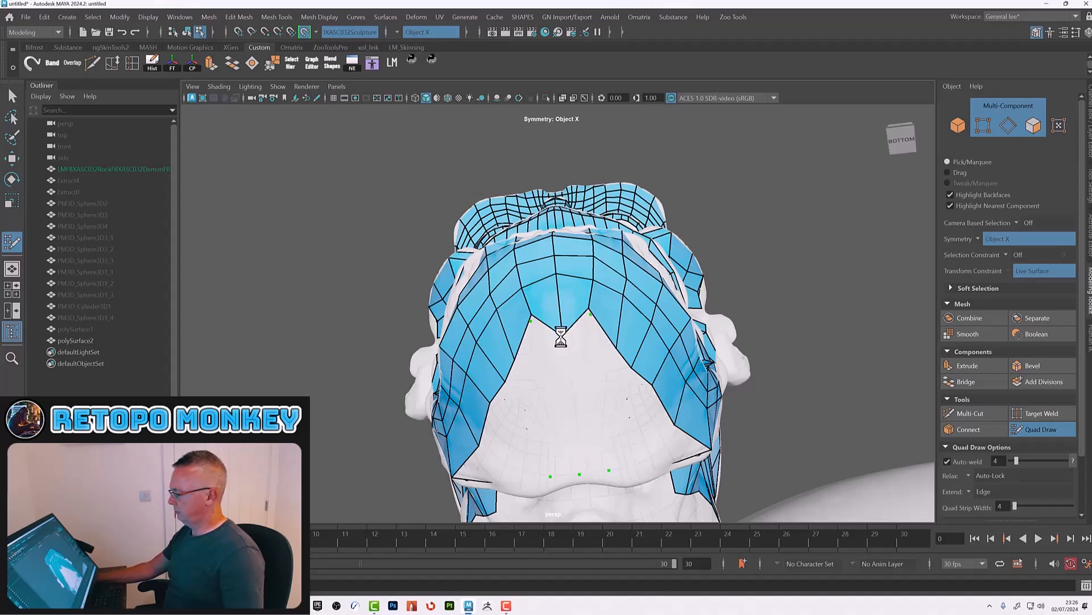
{"action": "key", "text": "ctrl+z"}
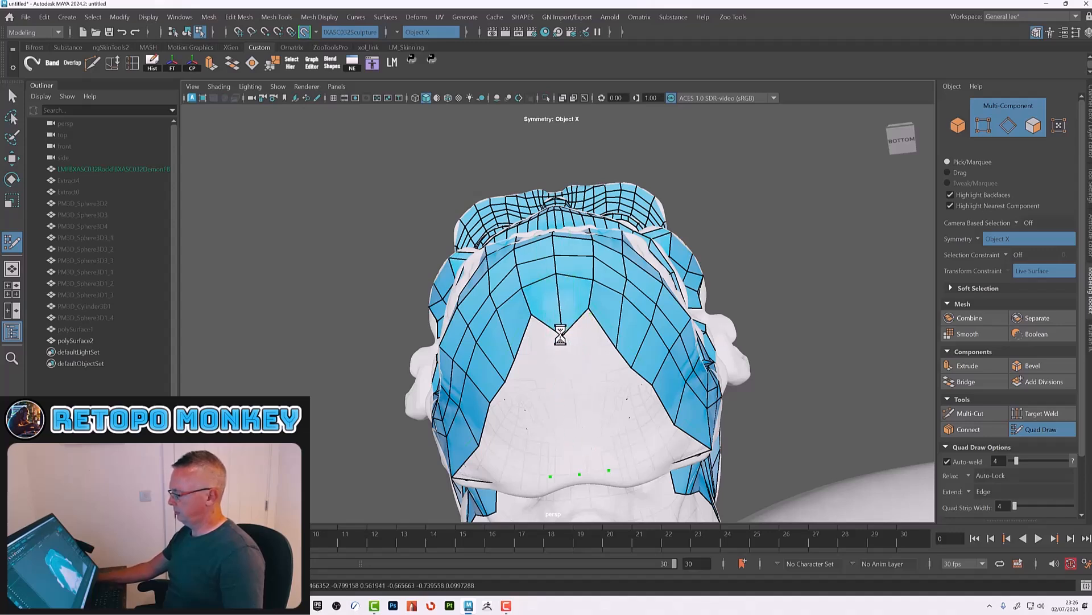
{"action": "left_click_drag", "start_coordinate": [562, 335], "coordinate": [561, 310]}
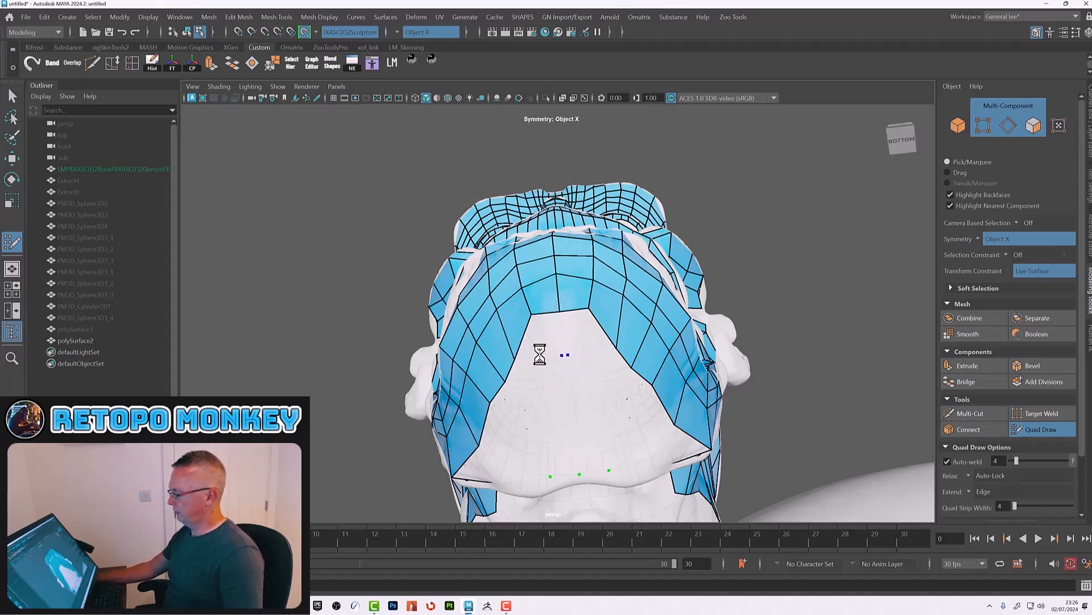
{"action": "left_click", "coordinate": [535, 342], "text": "shift"}
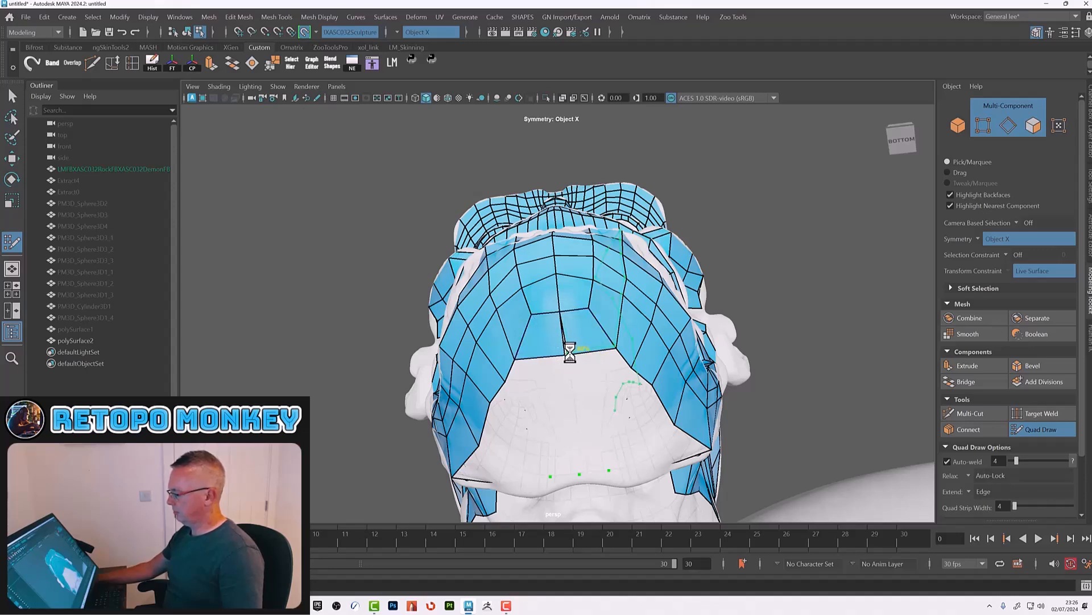
{"action": "key", "text": "ctrl+z"}
{"action": "key", "text": "ctrl+z"}
{"action": "key", "text": "ctrl+z"}
Step: Draw quads from the under-chin strip down to the neck points, forming a central column and side faces
{"action": "left_click", "coordinate": [579, 341], "text": "shift"}
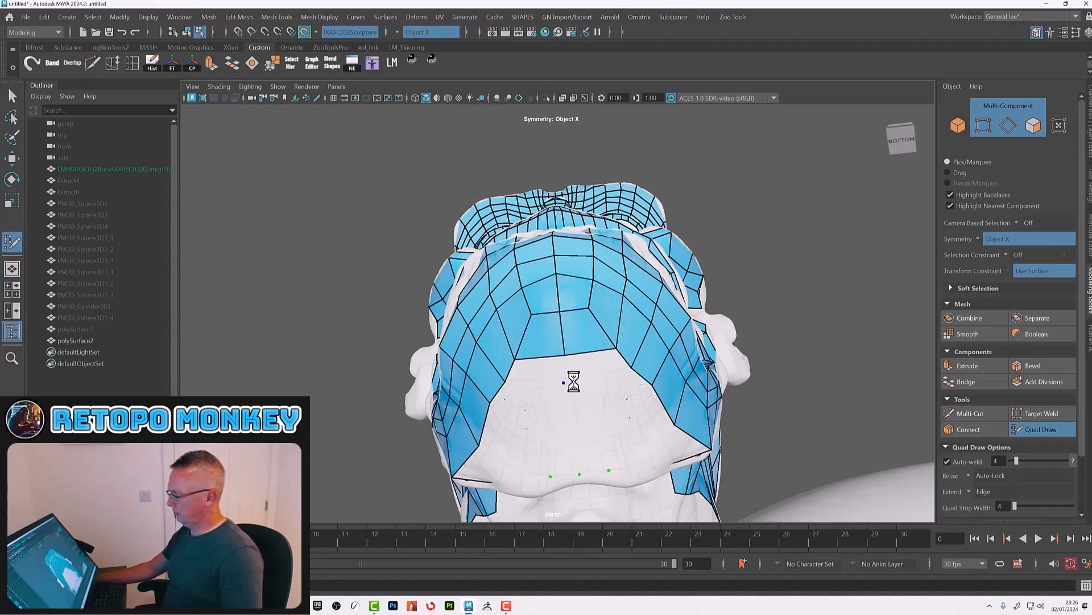
{"action": "left_click", "coordinate": [589, 366], "text": "shift"}
{"action": "mouse_move", "coordinate": [592, 394]}
{"action": "left_mouse_down", "text": "alt"}
{"action": "mouse_move", "coordinate": [592, 413]}
{"action": "mouse_move", "coordinate": [595, 400]}
{"action": "mouse_move", "coordinate": [531, 406]}
{"action": "mouse_move", "coordinate": [580, 418]}
{"action": "left_mouse_up", "text": "alt"}
{"action": "left_click", "coordinate": [592, 365], "text": "ctrl"}
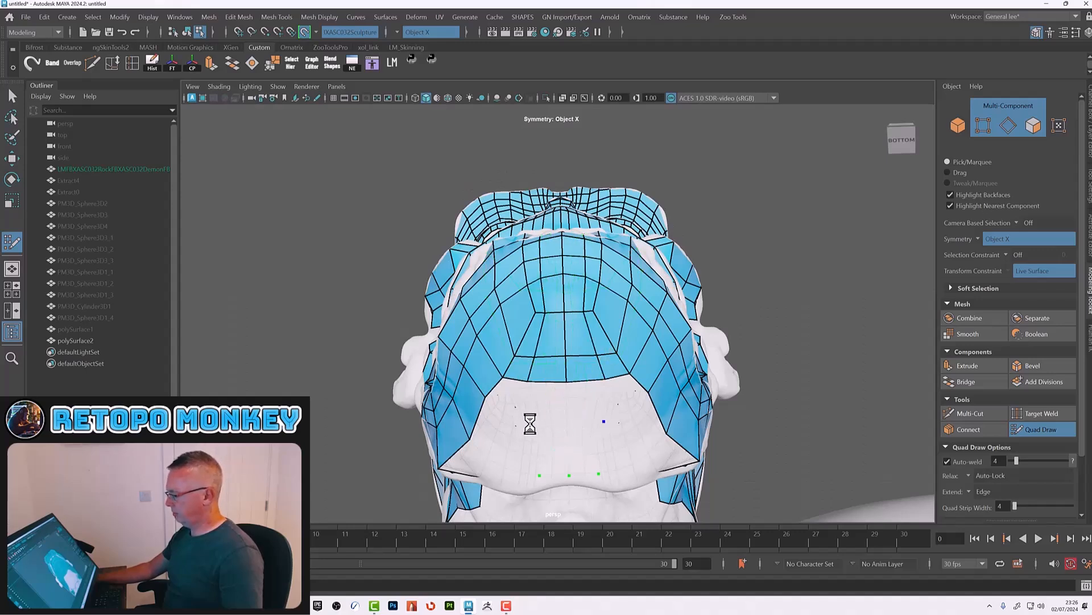
{"action": "left_click", "coordinate": [567, 422]}
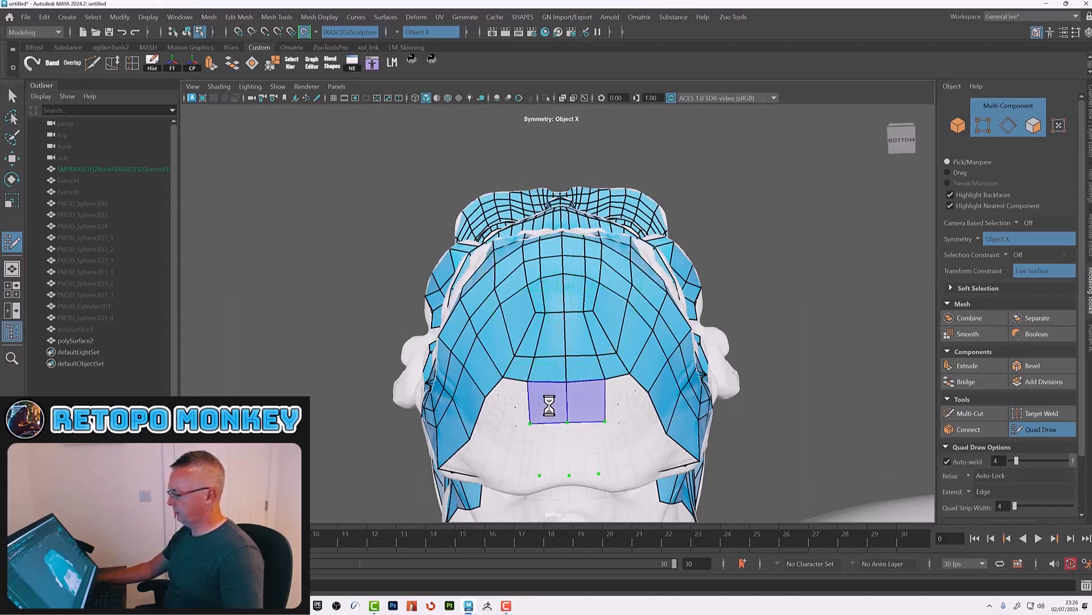
{"action": "left_click", "coordinate": [550, 408], "text": "shift"}
{"action": "left_click", "coordinate": [553, 449], "text": "shift"}
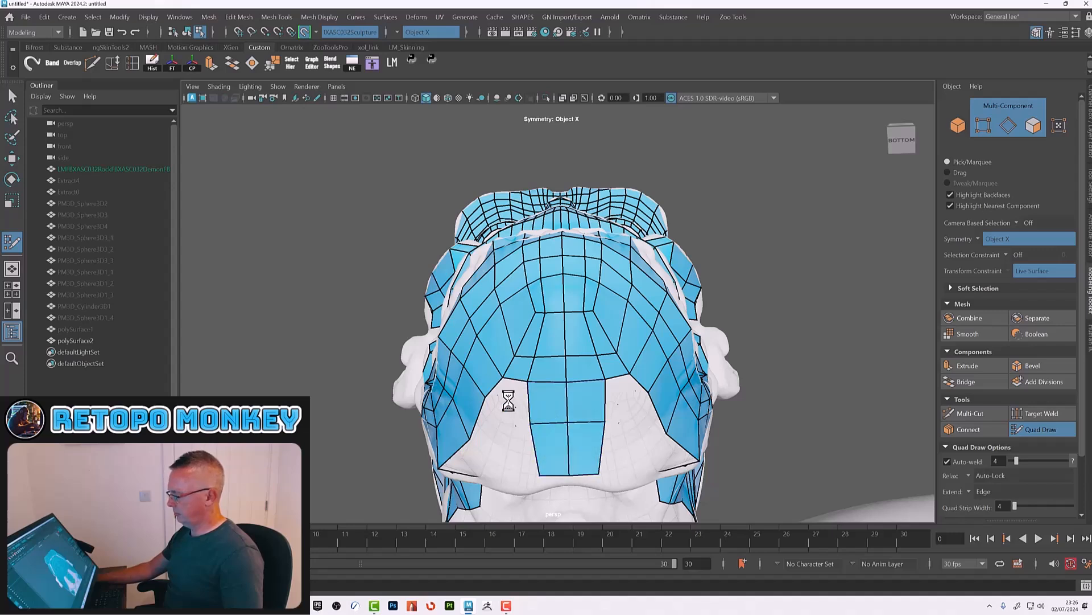
{"action": "left_click_drag", "start_coordinate": [567, 423], "coordinate": [565, 409]}
{"action": "mouse_move", "coordinate": [567, 356]}
{"action": "left_mouse_down", "text": "shift"}
{"action": "mouse_move", "coordinate": [503, 350]}
{"action": "mouse_move", "coordinate": [605, 357]}
{"action": "mouse_move", "coordinate": [570, 325]}
{"action": "mouse_move", "coordinate": [598, 294]}
{"action": "mouse_move", "coordinate": [620, 325]}
{"action": "mouse_move", "coordinate": [586, 294]}
{"action": "left_mouse_up", "text": "shift"}
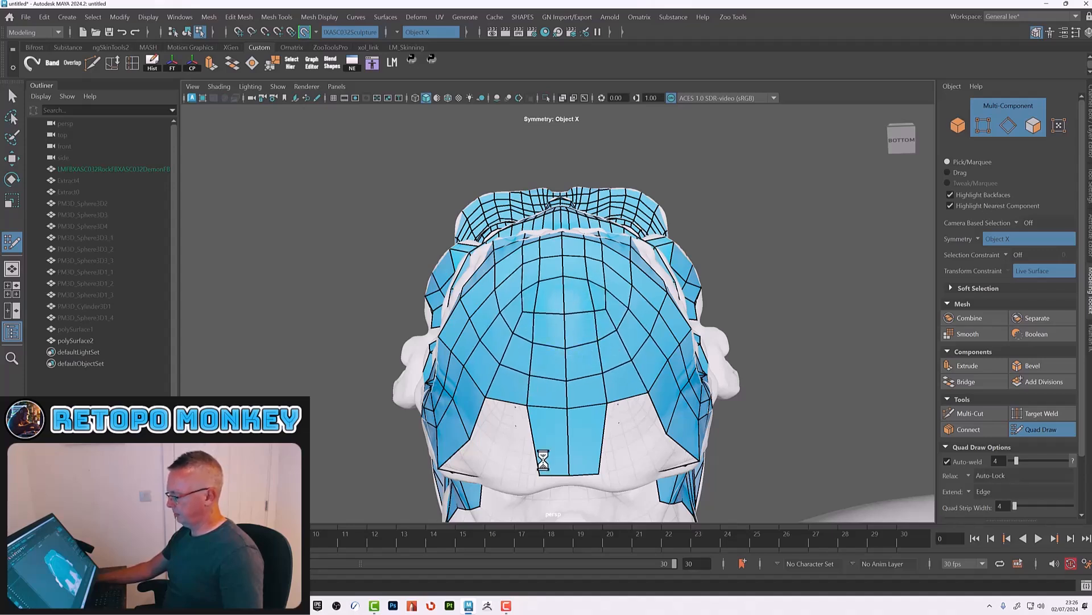
Step: Add quads along the rear edge of the jaw where it meets the neck
{"action": "left_click_drag", "start_coordinate": [537, 475], "coordinate": [569, 455]}
{"action": "left_click_drag", "start_coordinate": [491, 420], "coordinate": [595, 420], "text": "alt"}
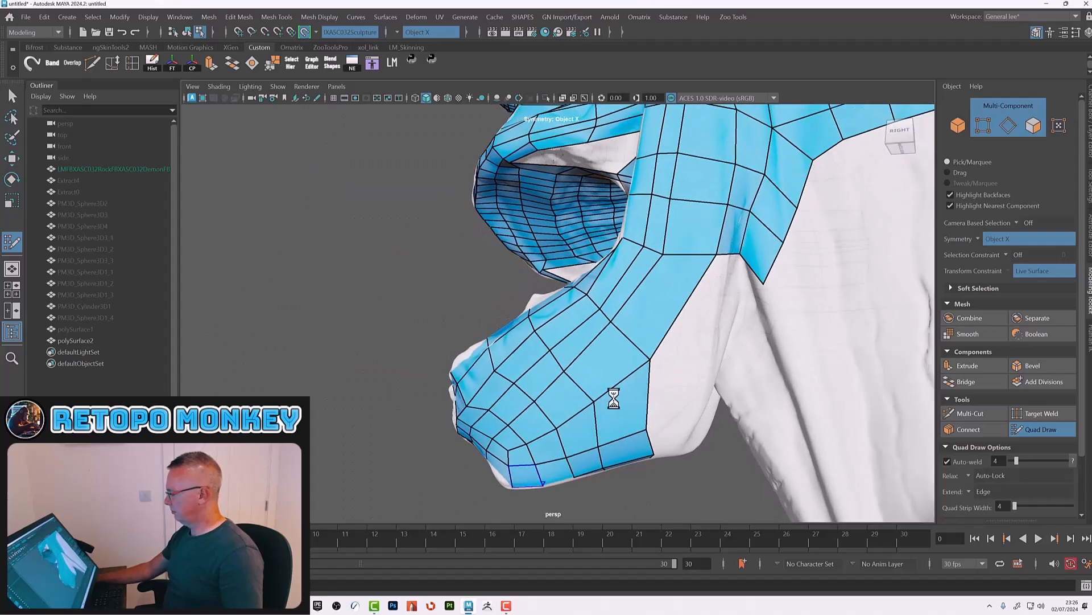
{"action": "left_click", "coordinate": [701, 376]}
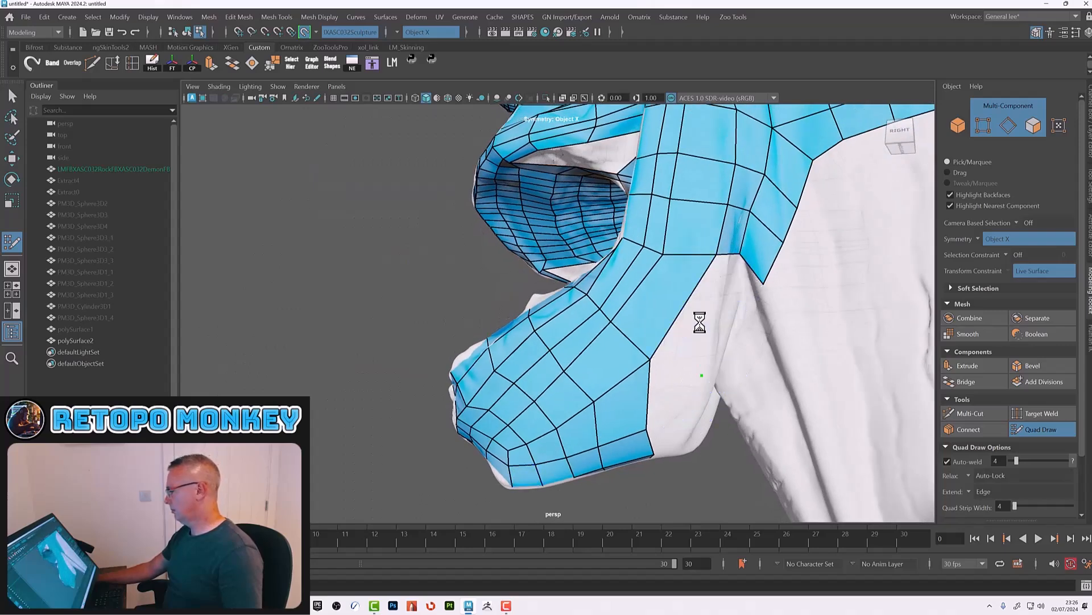
{"action": "left_click_drag", "start_coordinate": [664, 298], "coordinate": [686, 329], "text": "alt"}
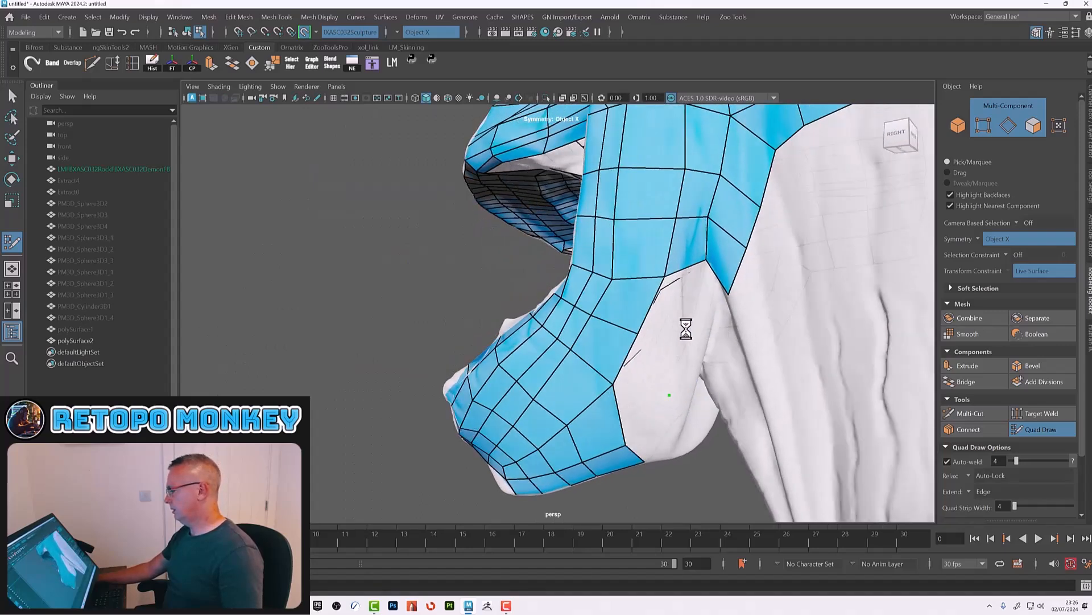
{"action": "left_click", "coordinate": [664, 295], "text": "shift"}
{"action": "left_click", "coordinate": [648, 363], "text": "shift"}
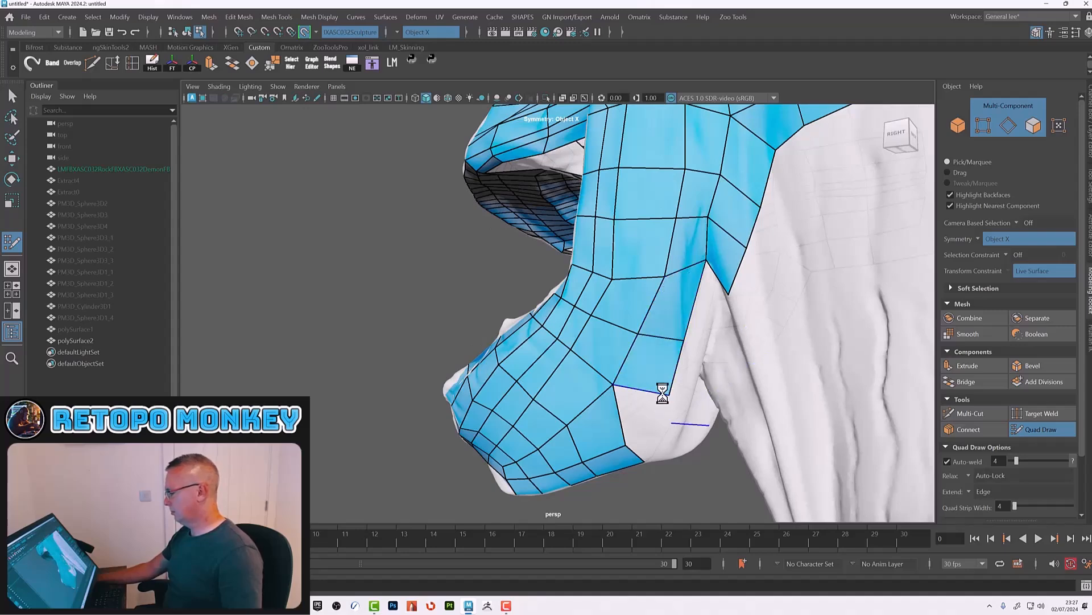
{"action": "left_click_drag", "start_coordinate": [622, 446], "coordinate": [664, 414], "text": "alt"}
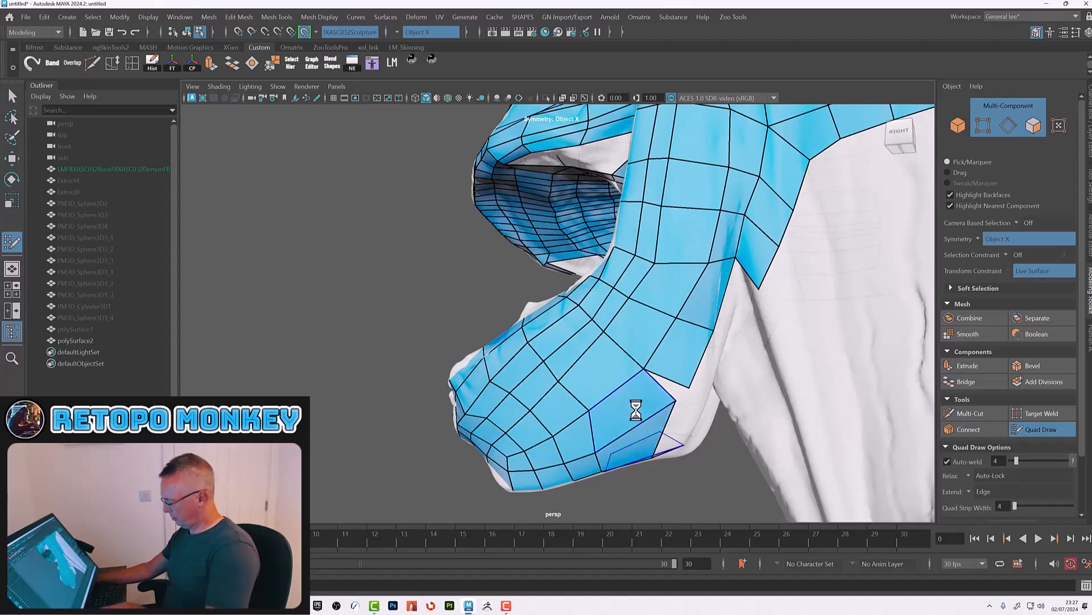
Step: Fill the faces at the lower rear corner of the jaw
{"action": "left_click", "coordinate": [637, 418], "text": "ctrl+shift"}
{"action": "left_click", "coordinate": [632, 438], "text": "ctrl+shift"}
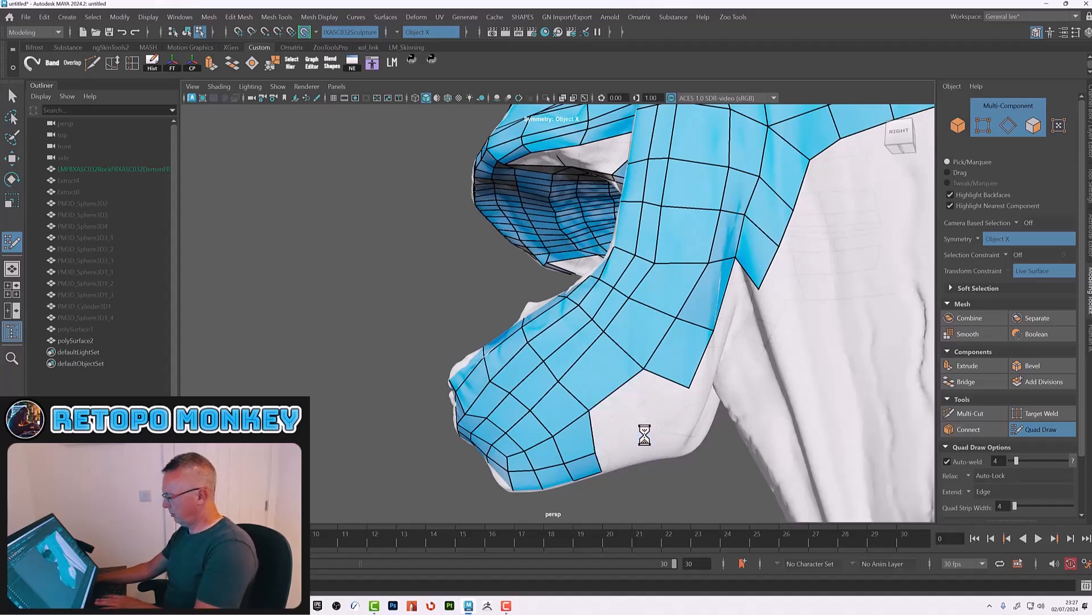
{"action": "left_click", "coordinate": [633, 395], "text": "shift"}
{"action": "left_click", "coordinate": [613, 386], "text": "ctrl"}
{"action": "left_click_drag", "start_coordinate": [642, 419], "coordinate": [656, 418], "text": "alt"}
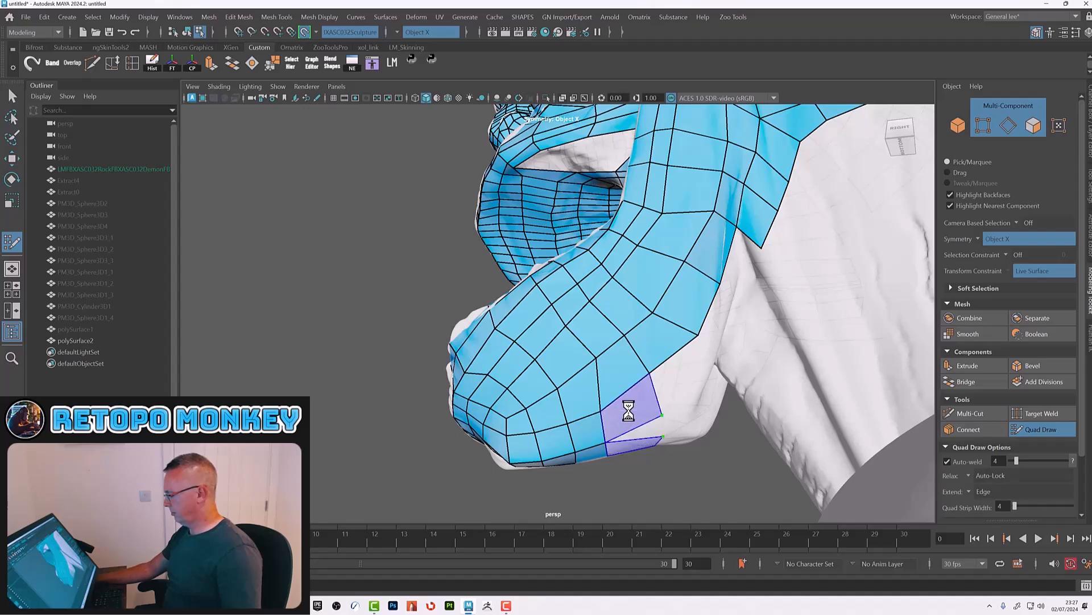
{"action": "left_click", "coordinate": [628, 411], "text": "shift"}
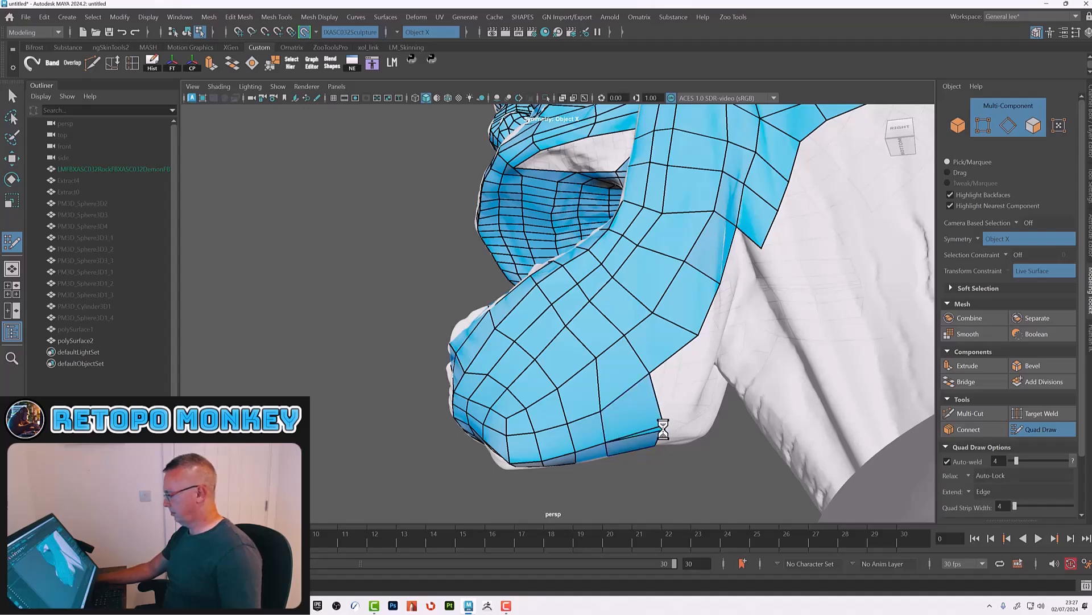
Step: Extend quads along the back of the jaw toward the neck to close the side gap
{"action": "left_click_drag", "start_coordinate": [664, 425], "coordinate": [666, 401], "text": "alt"}
{"action": "left_click", "coordinate": [665, 402]}
{"action": "left_click", "coordinate": [706, 422]}
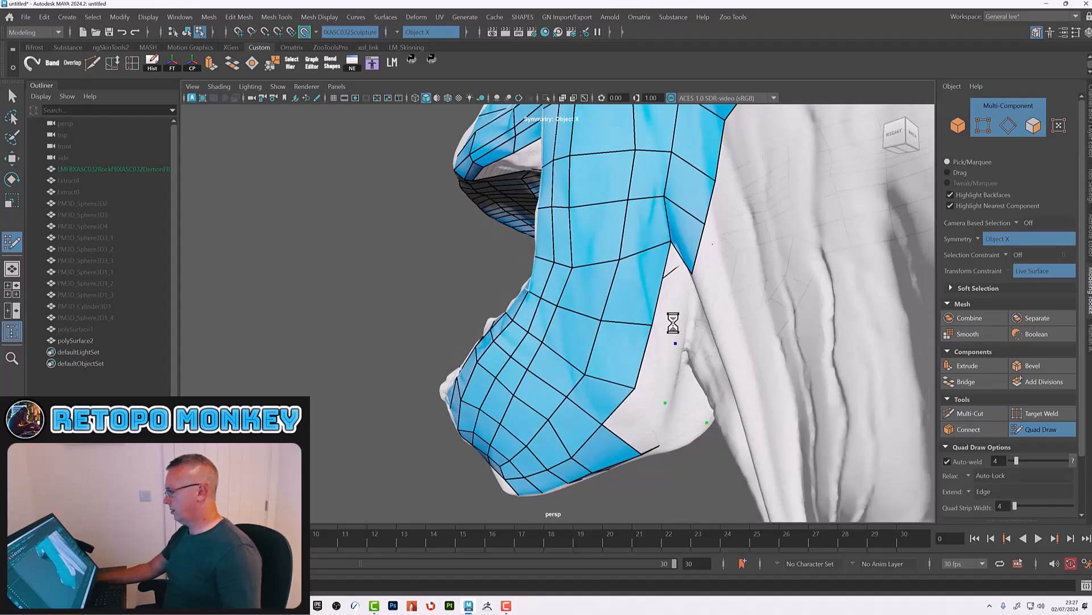
{"action": "left_click", "coordinate": [672, 295], "text": "shift"}
{"action": "left_click", "coordinate": [640, 421], "text": "shift"}
{"action": "left_click_drag", "start_coordinate": [662, 423], "coordinate": [721, 408], "text": "alt"}
{"action": "mouse_move", "coordinate": [685, 454]}
{"action": "left_mouse_down"}
{"action": "mouse_move", "coordinate": [632, 465]}
{"action": "mouse_move", "coordinate": [640, 431]}
{"action": "mouse_move", "coordinate": [624, 427]}
{"action": "mouse_move", "coordinate": [620, 445]}
{"action": "left_mouse_up"}
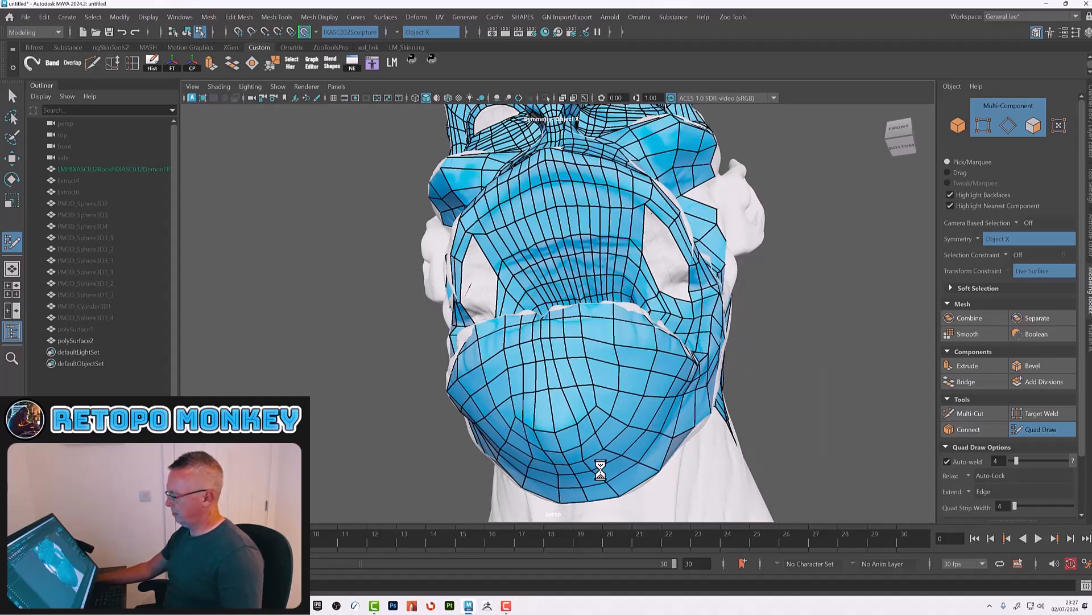
Step: Delete the central column of faces on the underside of the chin
{"action": "left_click_drag", "start_coordinate": [636, 391], "coordinate": [597, 444], "text": "alt"}
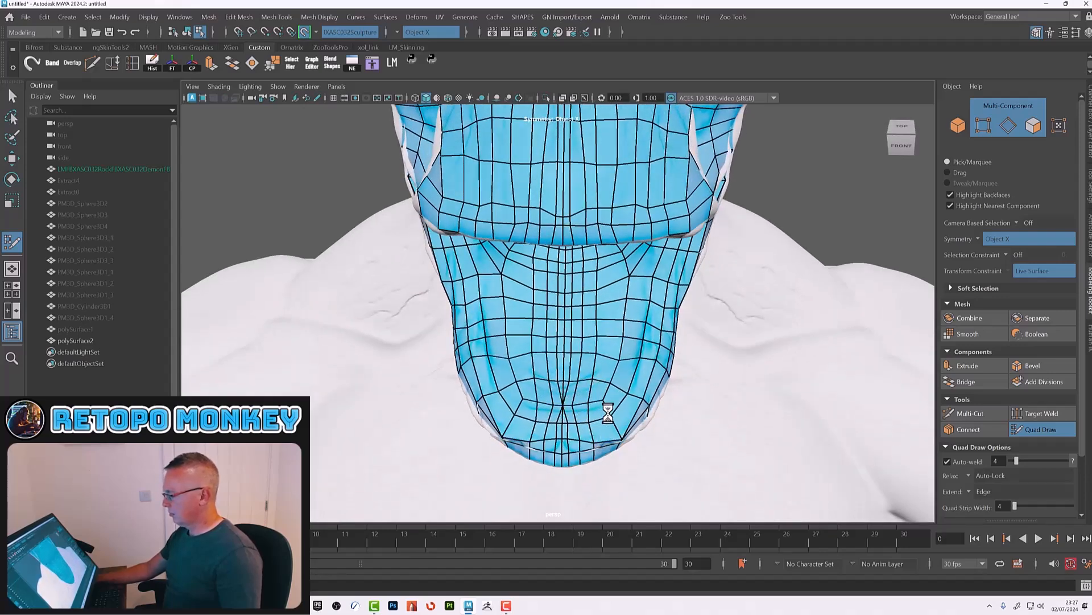
{"action": "right_click_drag", "start_coordinate": [568, 415], "coordinate": [680, 464], "text": "alt"}
{"action": "left_click_drag", "start_coordinate": [679, 463], "coordinate": [627, 385], "text": "alt"}
{"action": "right_click_drag", "start_coordinate": [626, 386], "coordinate": [645, 388], "text": "alt"}
{"action": "left_click_drag", "start_coordinate": [644, 389], "coordinate": [656, 391]}
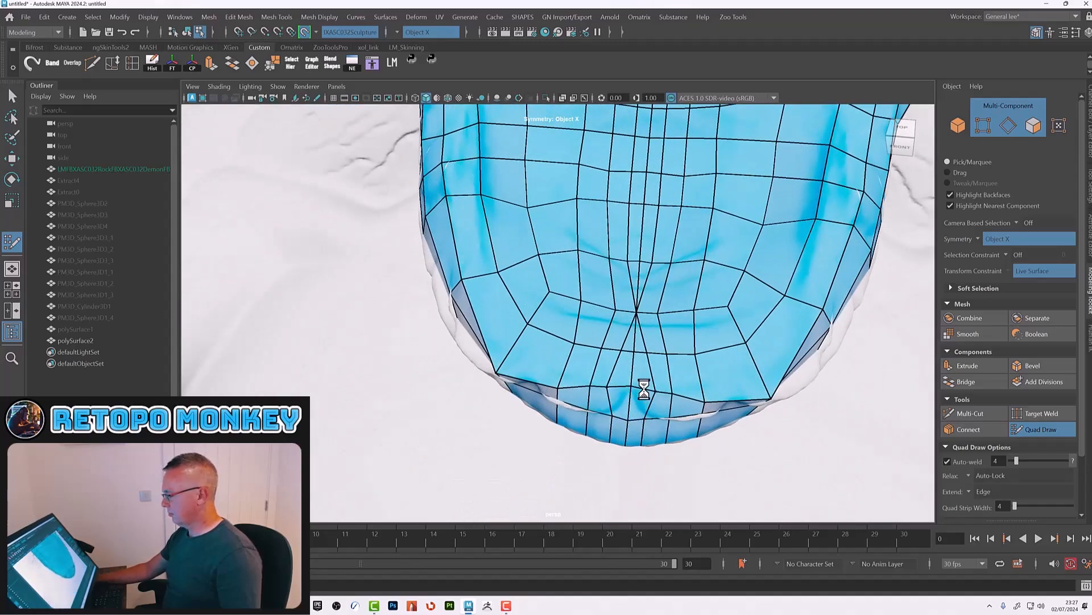
{"action": "middle_click_drag", "start_coordinate": [648, 330], "coordinate": [644, 371], "text": "alt"}
{"action": "mouse_move", "coordinate": [587, 427]}
{"action": "left_mouse_down"}
{"action": "mouse_move", "coordinate": [583, 437]}
{"action": "mouse_move", "coordinate": [603, 441]}
{"action": "left_mouse_up"}
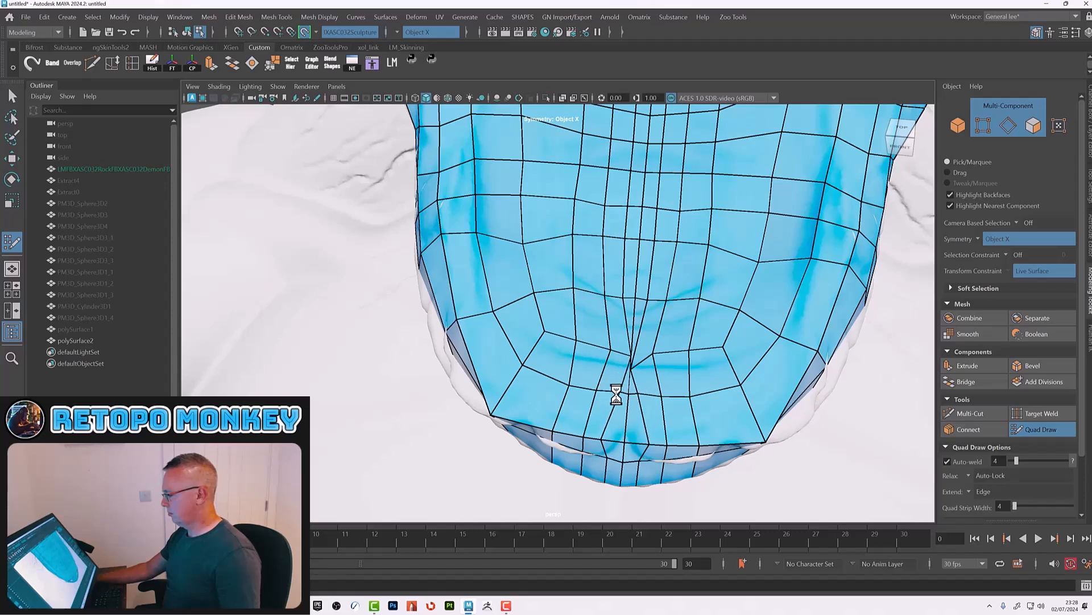
{"action": "left_click", "coordinate": [643, 369], "text": "ctrl+shift"}
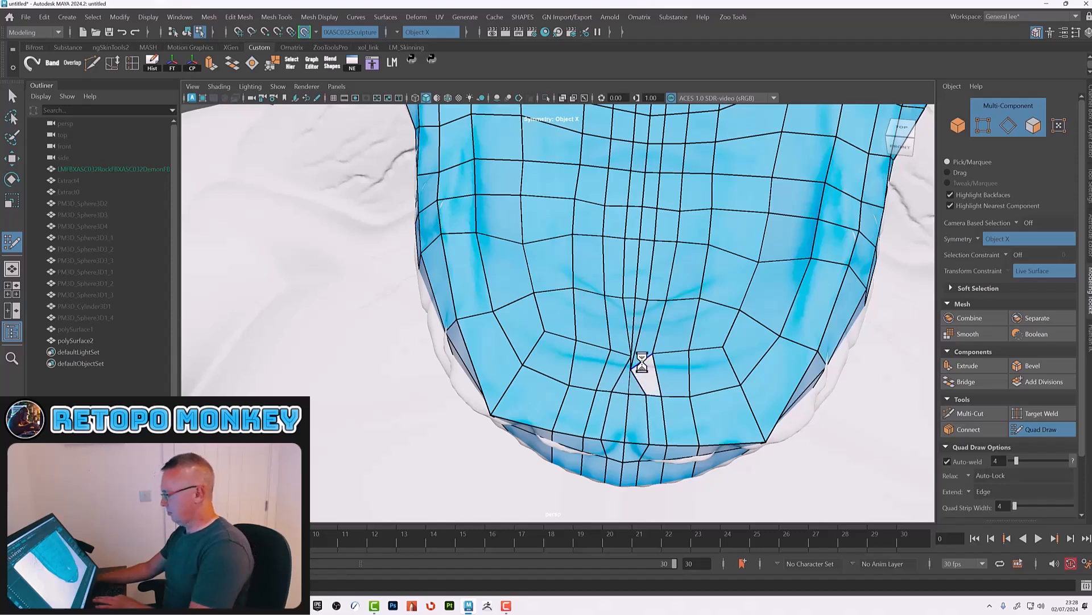
{"action": "left_click", "coordinate": [643, 352], "text": "ctrl+shift"}
{"action": "left_click", "coordinate": [630, 337], "text": "ctrl+shift"}
{"action": "left_click", "coordinate": [629, 338], "text": "ctrl+shift"}
{"action": "left_click", "coordinate": [625, 370], "text": "ctrl+shift"}
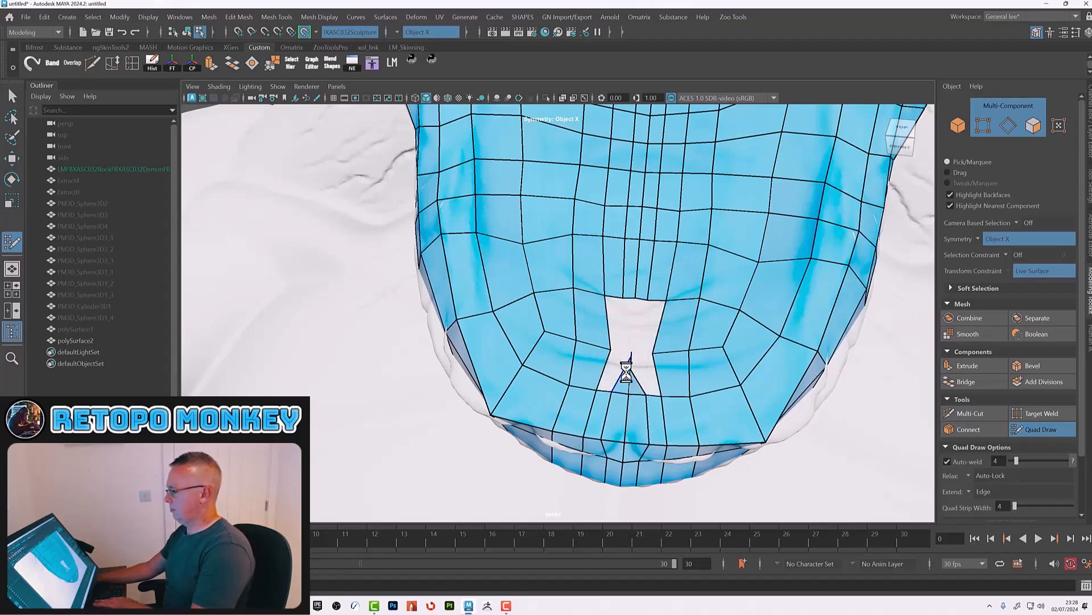
Step: Rebuild quads across the gap in the centre of the chin's underside
{"action": "left_click_drag", "start_coordinate": [610, 351], "coordinate": [590, 343]}
{"action": "left_click", "coordinate": [600, 362], "text": "shift"}
{"action": "left_click", "coordinate": [629, 364], "text": "shift"}
{"action": "mouse_move", "coordinate": [602, 295]}
{"action": "left_mouse_down"}
{"action": "mouse_move", "coordinate": [585, 287]}
{"action": "mouse_move", "coordinate": [608, 296]}
{"action": "left_mouse_up"}
{"action": "left_click", "coordinate": [596, 310], "text": "shift"}
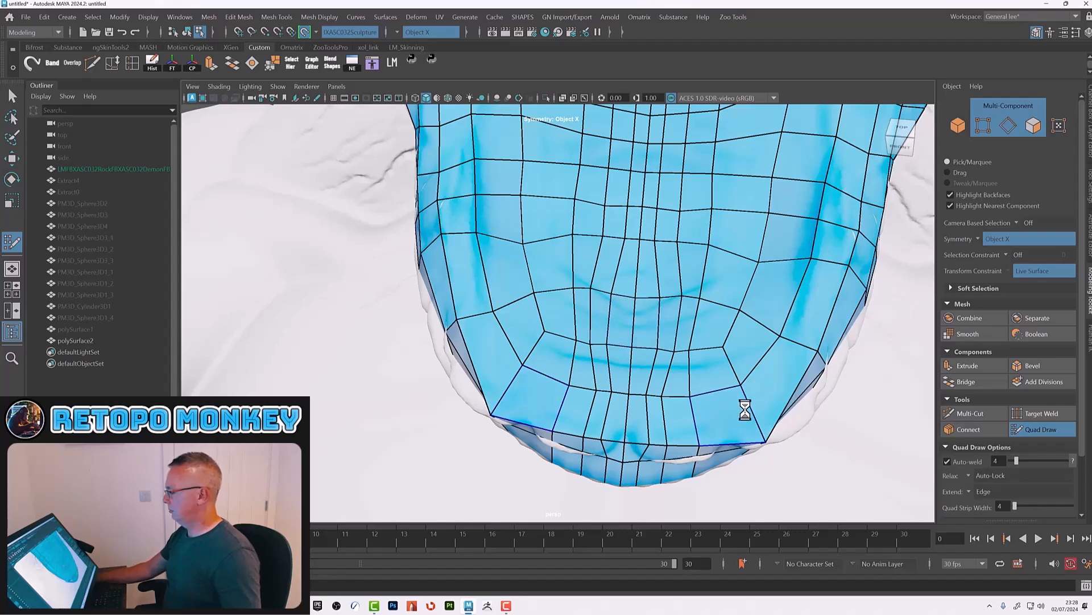
Step: Inspect the chin and jaw retopology from the front and side
{"action": "right_click_drag", "start_coordinate": [744, 409], "coordinate": [677, 311], "text": "alt"}
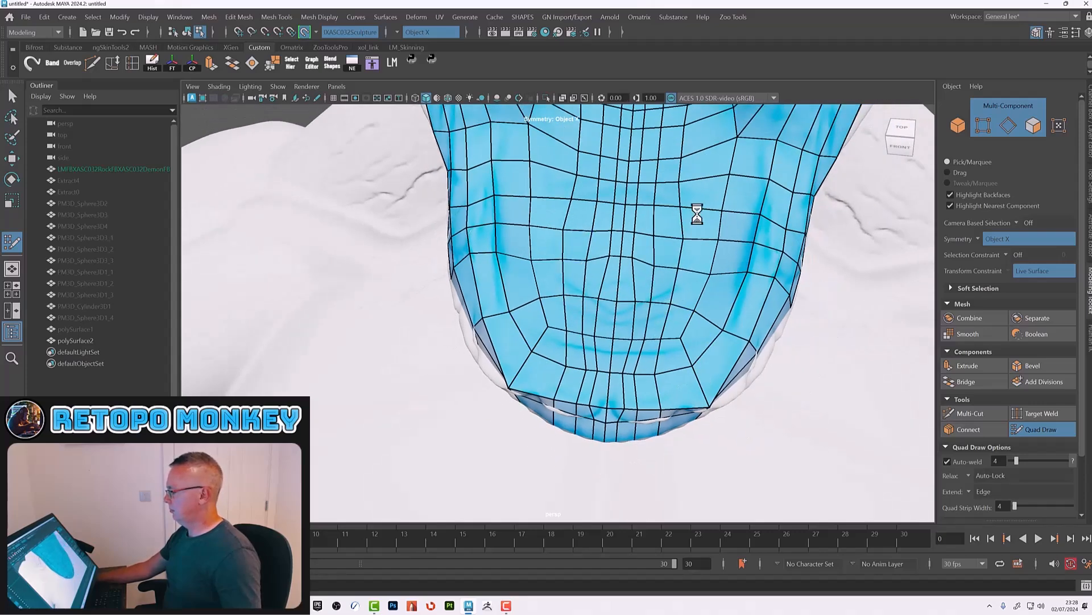
{"action": "right_click_drag", "start_coordinate": [736, 293], "coordinate": [624, 261], "text": "alt"}
{"action": "left_click_drag", "start_coordinate": [780, 370], "coordinate": [718, 298], "text": "alt"}
{"action": "left_click_drag", "start_coordinate": [617, 351], "coordinate": [594, 371], "text": "alt"}
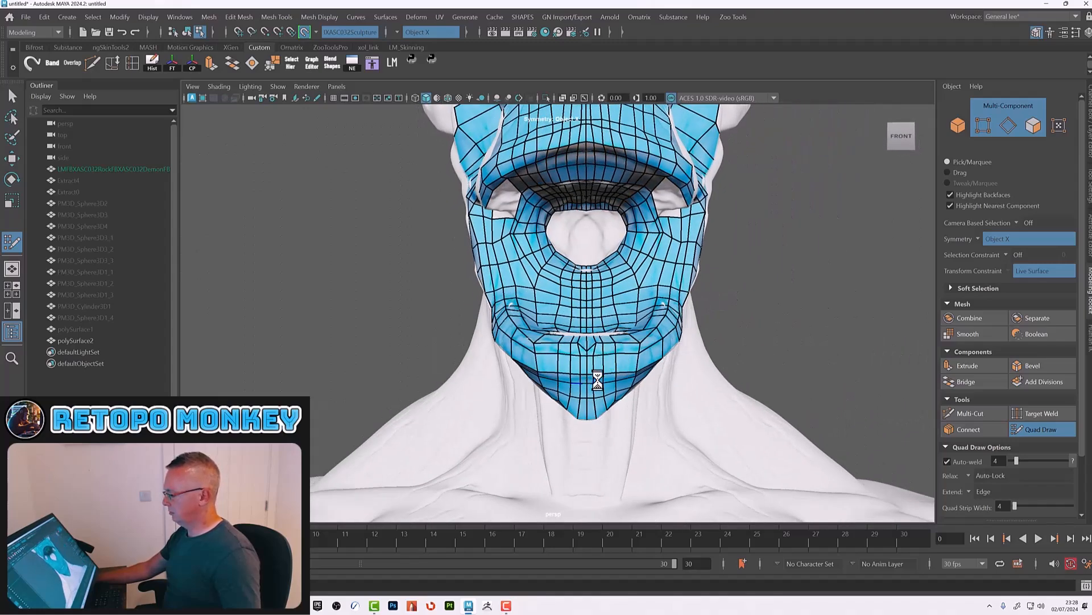
{"action": "left_click_drag", "start_coordinate": [665, 391], "coordinate": [637, 383], "text": "alt"}
{"action": "left_click_drag", "start_coordinate": [763, 387], "coordinate": [641, 349], "text": "alt"}
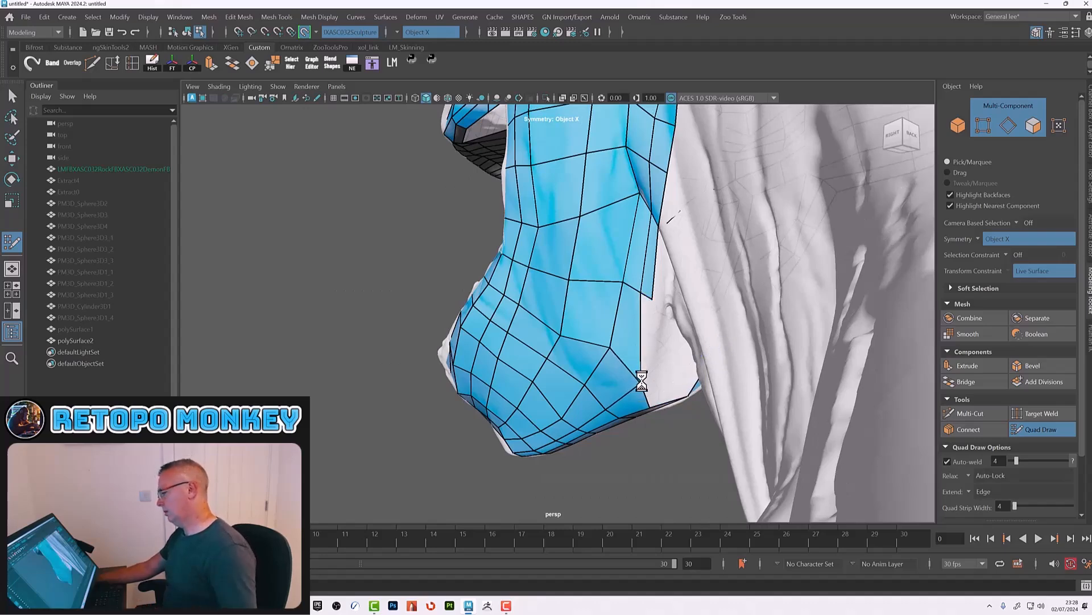
Step: Draw additional quads below the back of the jaw, carrying the mesh onto the upper neck
{"action": "left_click_drag", "start_coordinate": [654, 313], "coordinate": [665, 359], "text": "alt"}
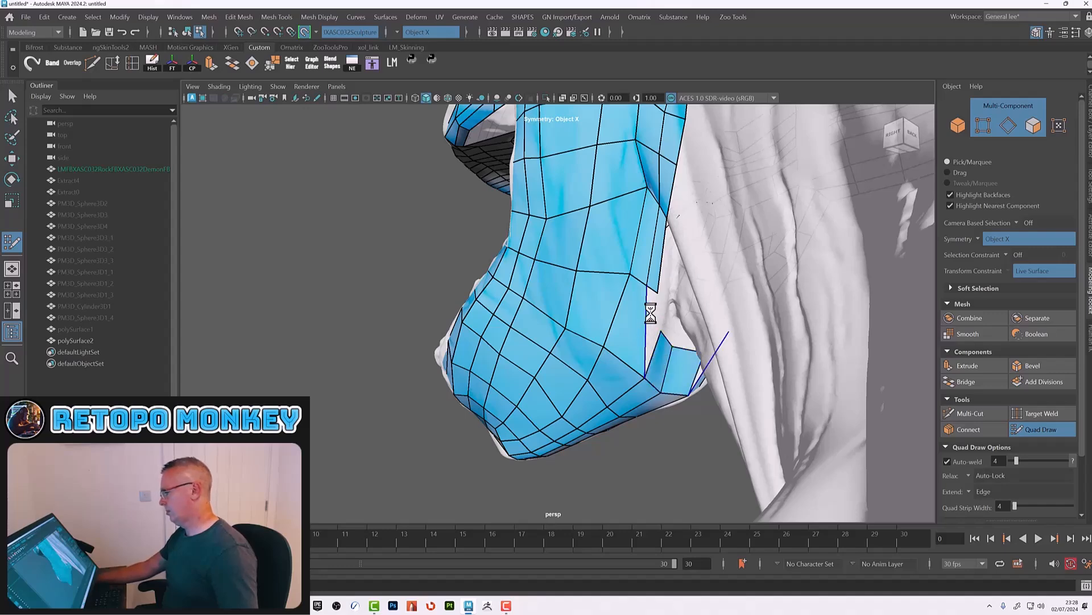
{"action": "mouse_move", "coordinate": [683, 336]}
{"action": "left_mouse_down", "text": "alt"}
{"action": "mouse_move", "coordinate": [707, 334]}
{"action": "mouse_move", "coordinate": [690, 338]}
{"action": "mouse_move", "coordinate": [698, 332]}
{"action": "mouse_move", "coordinate": [685, 326]}
{"action": "mouse_move", "coordinate": [681, 342]}
{"action": "mouse_move", "coordinate": [676, 326]}
{"action": "left_mouse_up", "text": "alt"}
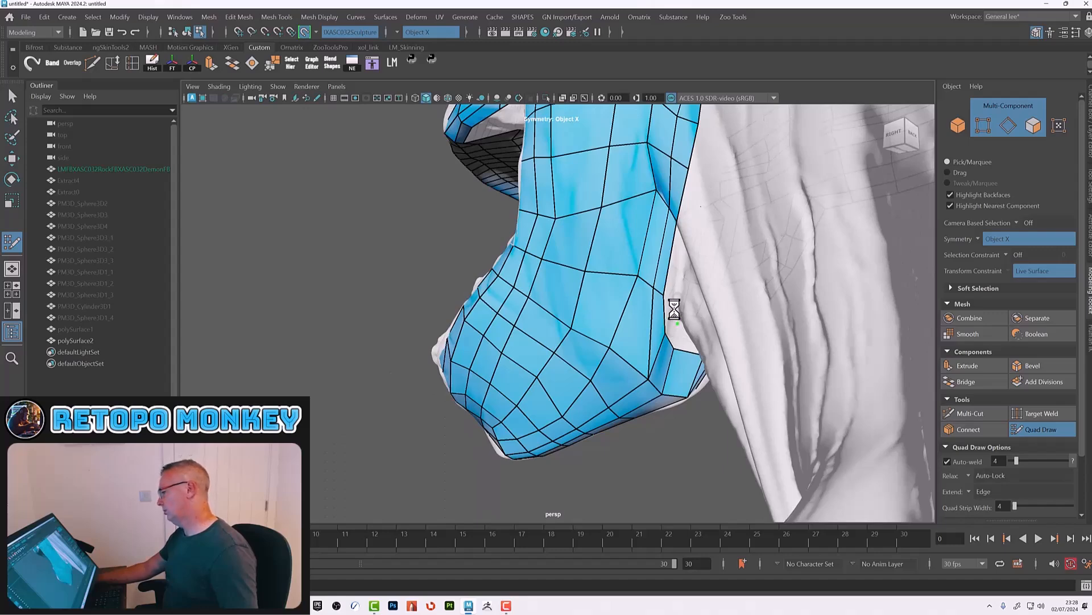
{"action": "left_click", "coordinate": [673, 330], "text": "shift"}
{"action": "left_click_drag", "start_coordinate": [671, 290], "coordinate": [665, 294], "text": "alt"}
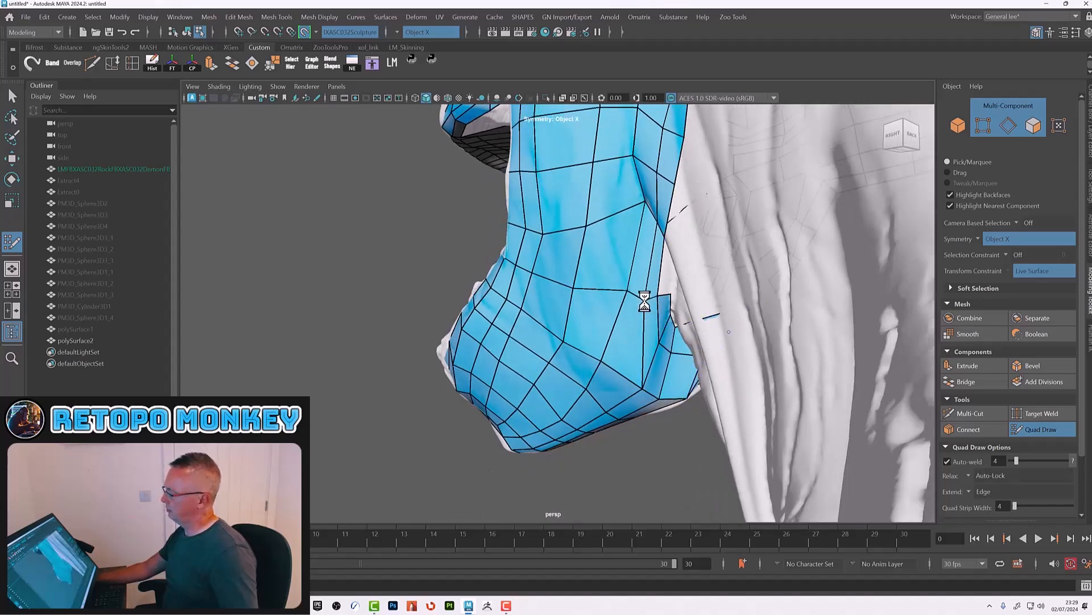
{"action": "left_click_drag", "start_coordinate": [646, 215], "coordinate": [660, 216], "text": "alt"}
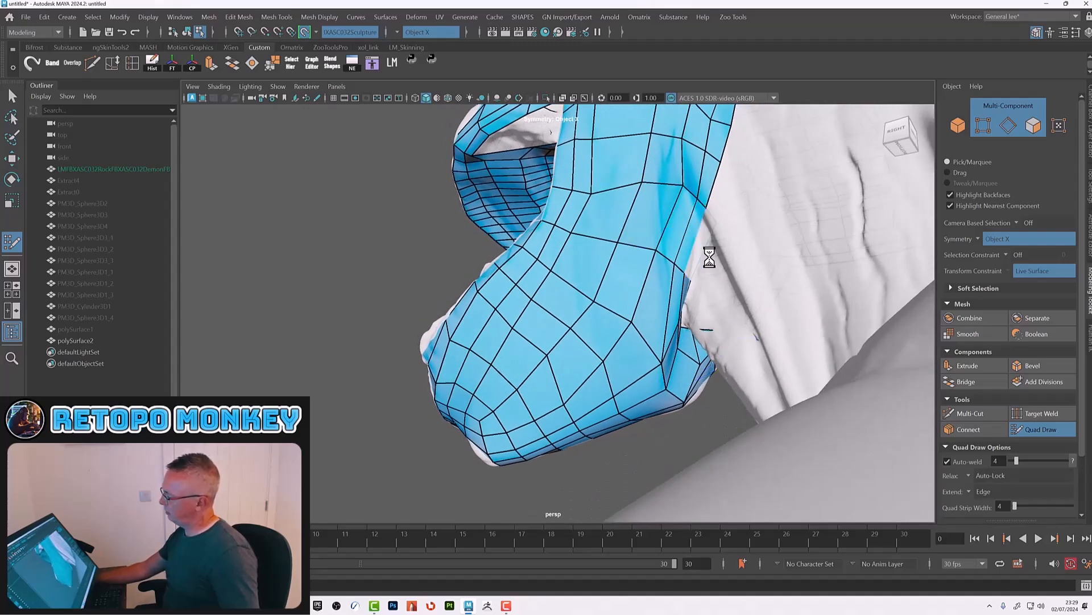
Step: Extend the quad strip behind the jaw upward toward the back of the head
{"action": "left_click_drag", "start_coordinate": [713, 265], "coordinate": [736, 237], "text": "alt"}
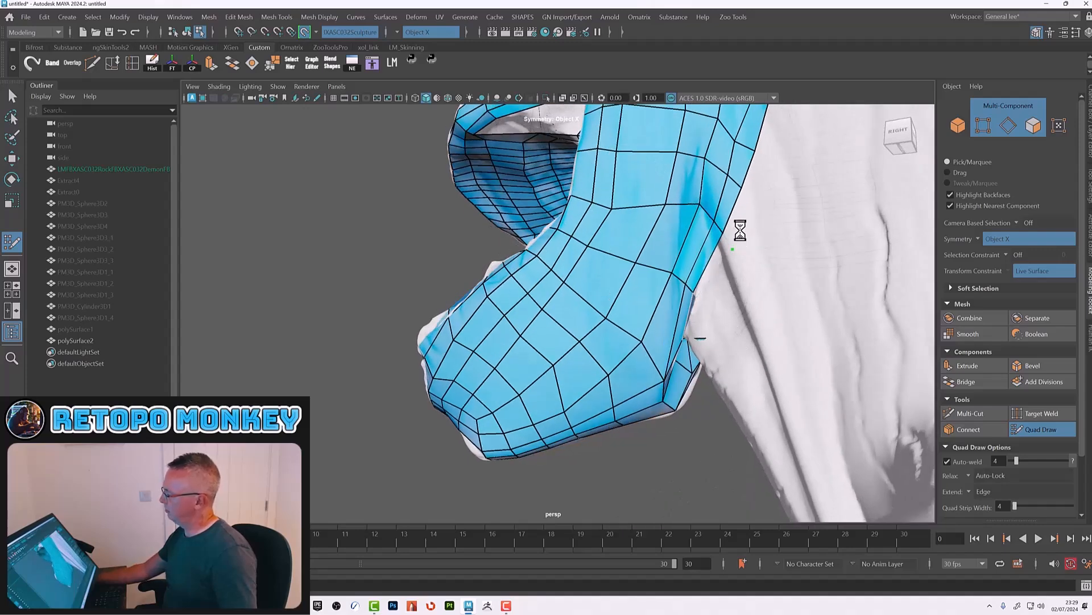
{"action": "left_click_drag", "start_coordinate": [755, 199], "coordinate": [791, 263], "text": "alt"}
{"action": "left_click", "coordinate": [763, 266], "text": "shift"}
{"action": "left_click", "coordinate": [787, 233], "text": "shift"}
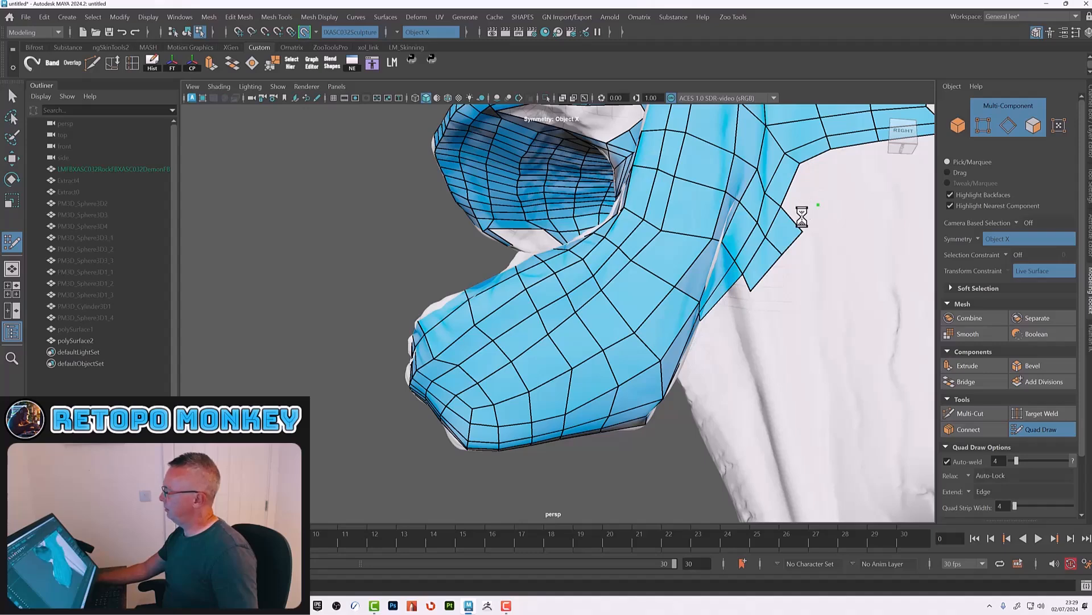
Step: Place new quads on the side of the neck below the jaw strip
{"action": "mouse_move", "coordinate": [802, 212]}
{"action": "left_mouse_down", "text": "alt"}
{"action": "mouse_move", "coordinate": [690, 286]}
{"action": "mouse_move", "coordinate": [629, 302]}
{"action": "mouse_move", "coordinate": [641, 314]}
{"action": "left_mouse_up", "text": "alt"}
{"action": "left_click", "coordinate": [705, 300], "text": "shift"}
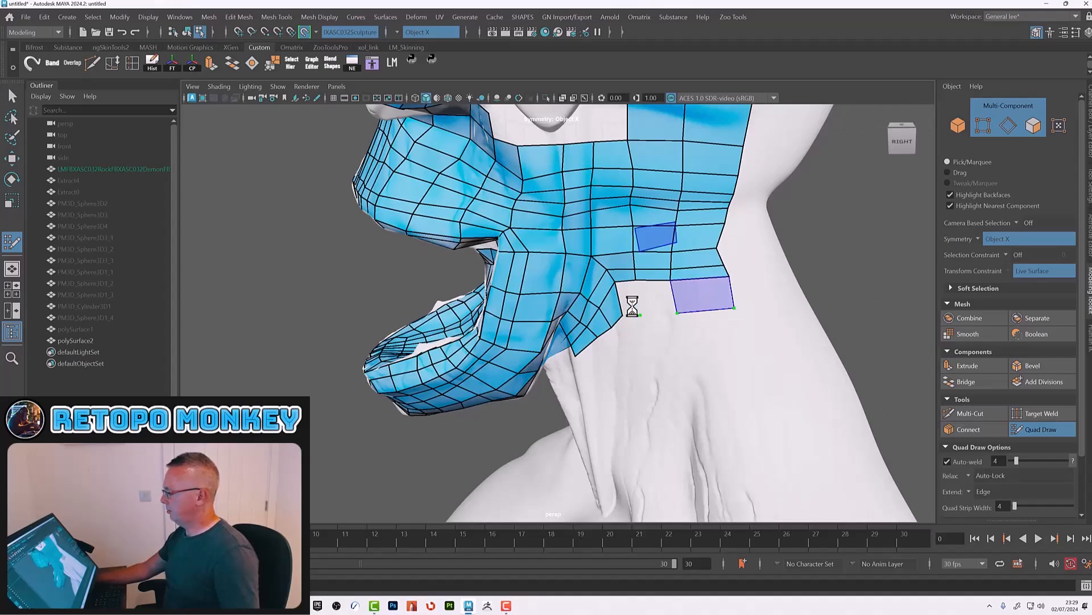
{"action": "mouse_move", "coordinate": [613, 344]}
{"action": "left_mouse_down", "text": "alt"}
{"action": "mouse_move", "coordinate": [668, 310]}
{"action": "mouse_move", "coordinate": [566, 346]}
{"action": "mouse_move", "coordinate": [565, 363]}
{"action": "mouse_move", "coordinate": [600, 371]}
{"action": "mouse_move", "coordinate": [587, 332]}
{"action": "mouse_move", "coordinate": [566, 342]}
{"action": "mouse_move", "coordinate": [573, 321]}
{"action": "mouse_move", "coordinate": [545, 338]}
{"action": "mouse_move", "coordinate": [578, 325]}
{"action": "left_mouse_up", "text": "alt"}
{"action": "left_click", "coordinate": [579, 342], "text": "shift"}
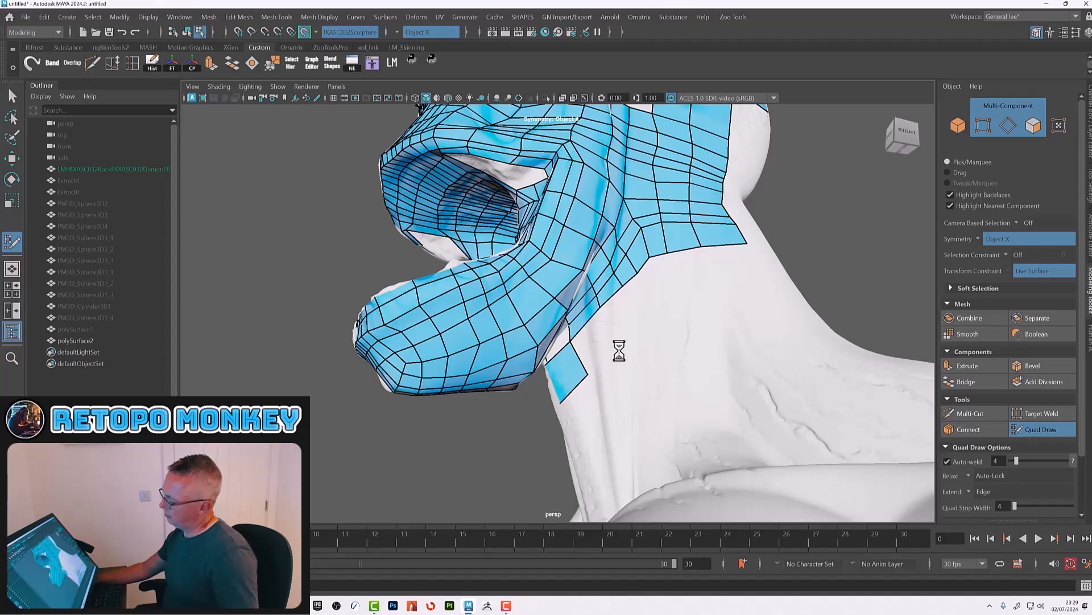
{"action": "left_click", "coordinate": [619, 350]}
{"action": "left_click_drag", "start_coordinate": [608, 348], "coordinate": [633, 373], "text": "alt"}
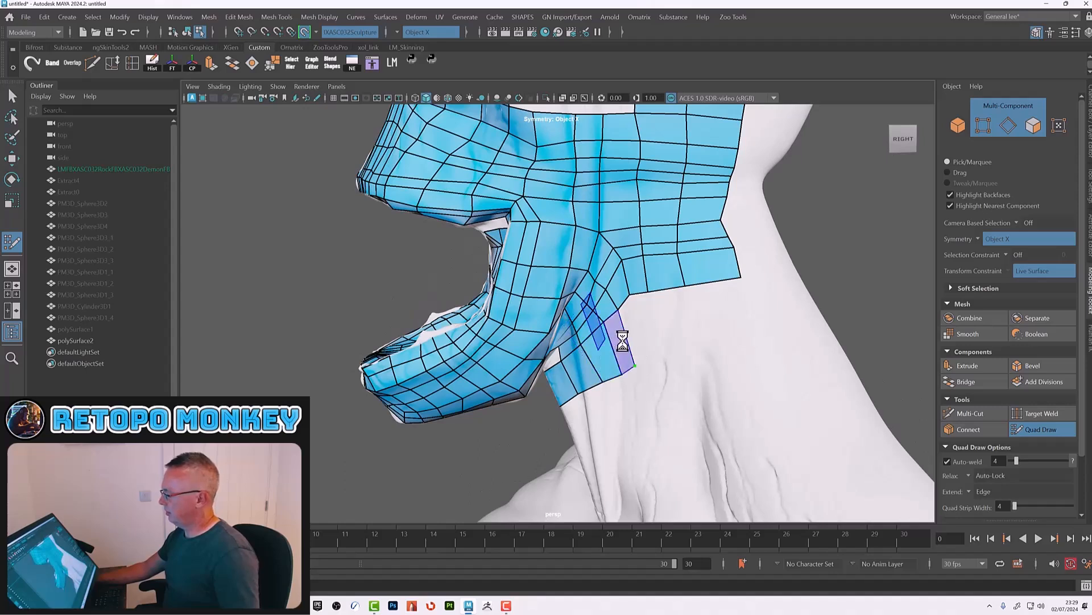
Step: Fill the side of the neck with quads linking the jaw strip to the neck patches
{"action": "left_click", "coordinate": [637, 341], "text": "shift"}
{"action": "left_click", "coordinate": [665, 357]}
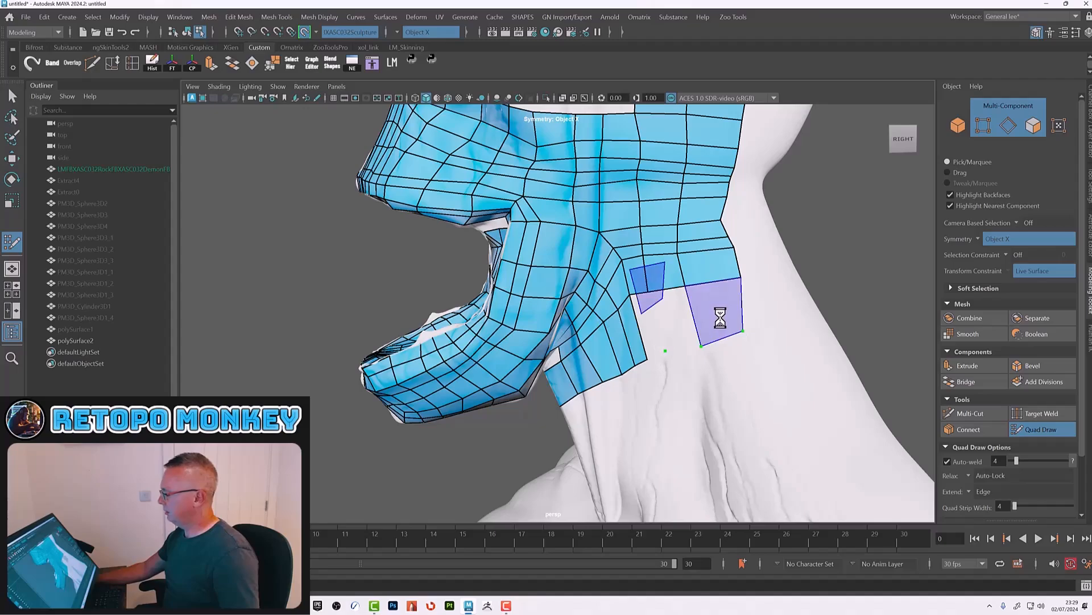
{"action": "left_click", "coordinate": [720, 318], "text": "shift"}
{"action": "left_click", "coordinate": [678, 320], "text": "shift"}
{"action": "left_click", "coordinate": [652, 327], "text": "shift"}
{"action": "right_click_drag", "start_coordinate": [618, 335], "coordinate": [562, 322], "text": "alt"}
{"action": "left_click_drag", "start_coordinate": [561, 321], "coordinate": [625, 317], "text": "alt"}
{"action": "right_click_drag", "start_coordinate": [626, 316], "coordinate": [651, 326], "text": "alt"}
{"action": "left_click_drag", "start_coordinate": [651, 326], "coordinate": [637, 243], "text": "alt"}
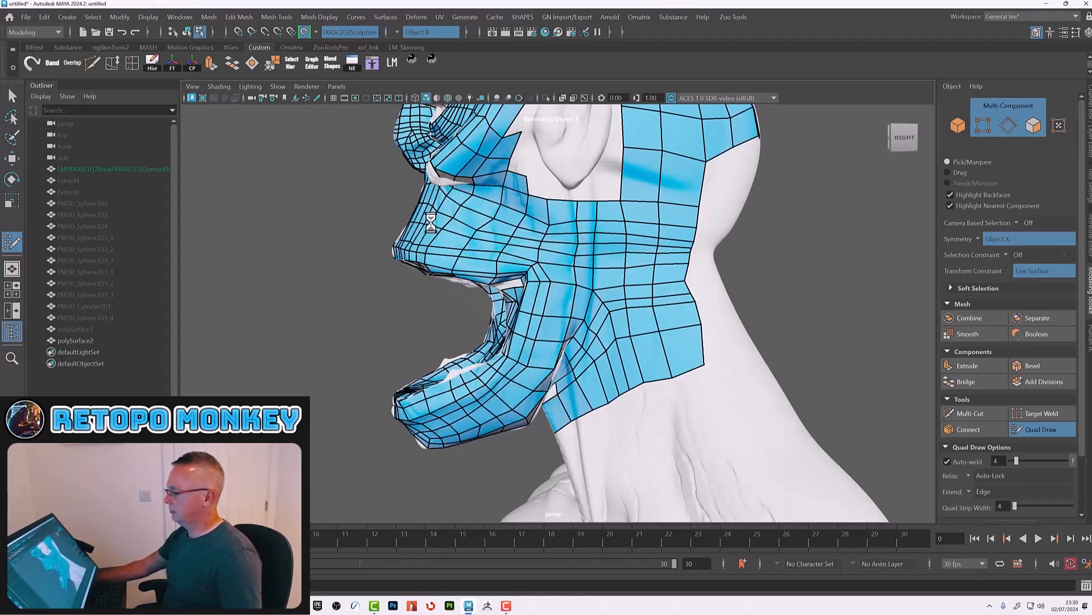
Step: Start a row of quads on the back of the head just beneath the scalp mesh
{"action": "left_click_drag", "start_coordinate": [486, 242], "coordinate": [599, 245], "text": "alt"}
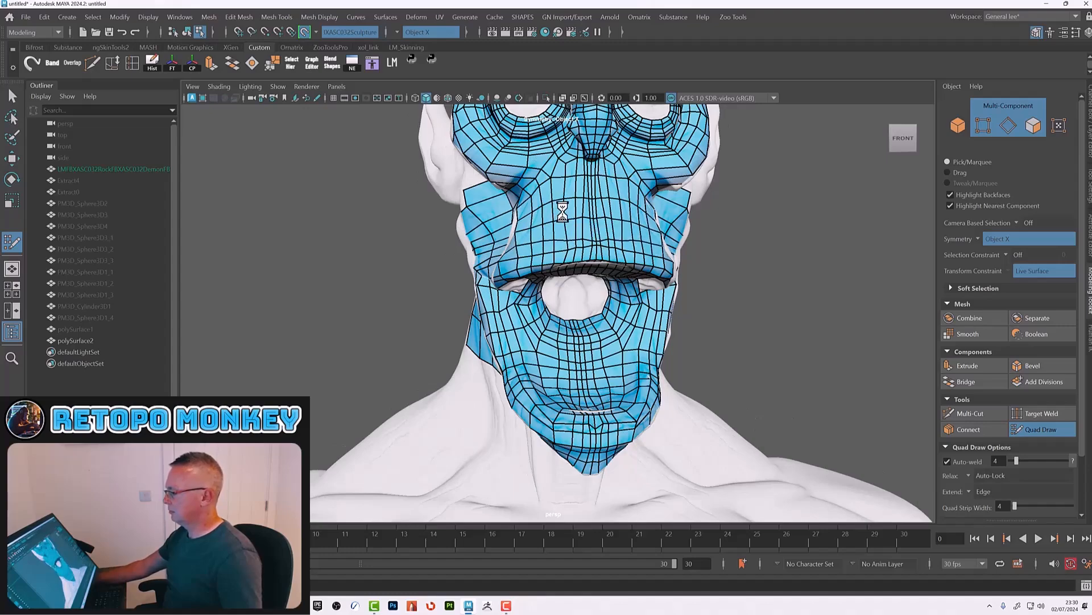
{"action": "left_click_drag", "start_coordinate": [722, 256], "coordinate": [533, 263], "text": "alt"}
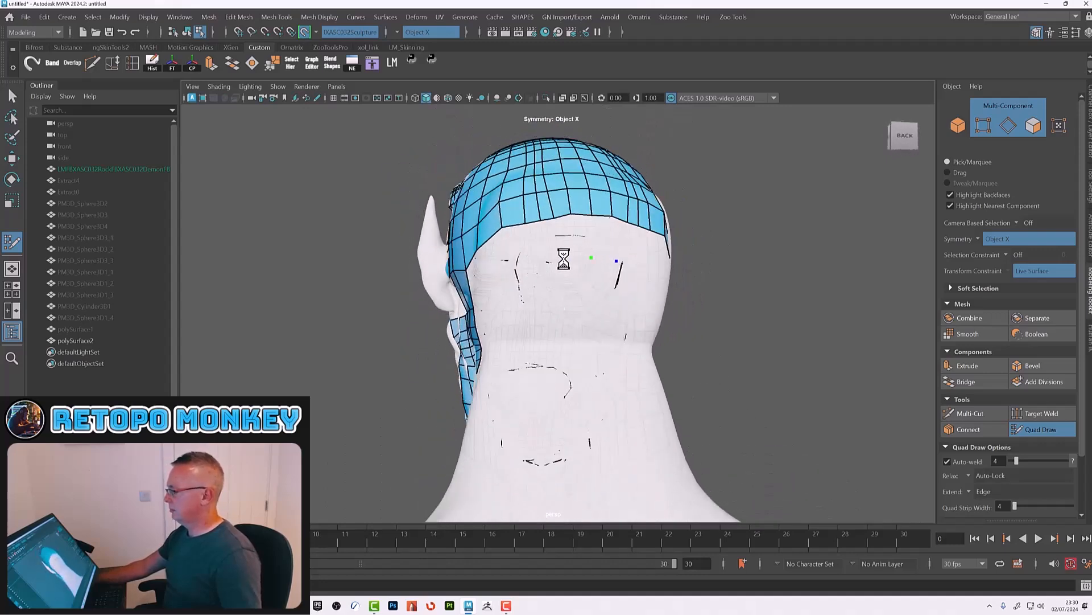
{"action": "left_click", "coordinate": [584, 242], "text": "shift"}
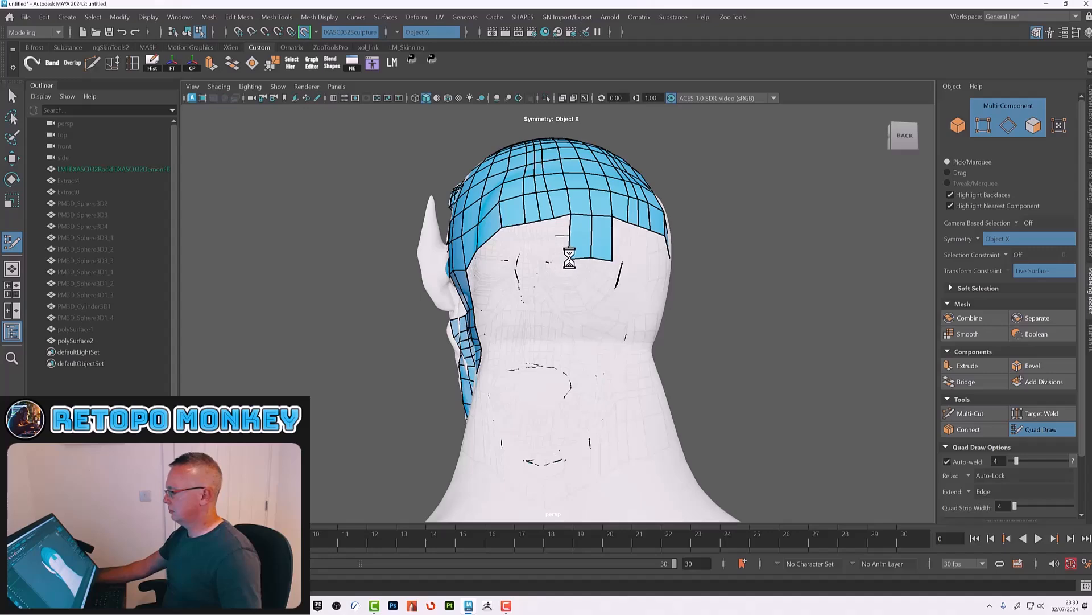
{"action": "left_click_drag", "start_coordinate": [568, 258], "coordinate": [552, 303], "text": "alt"}
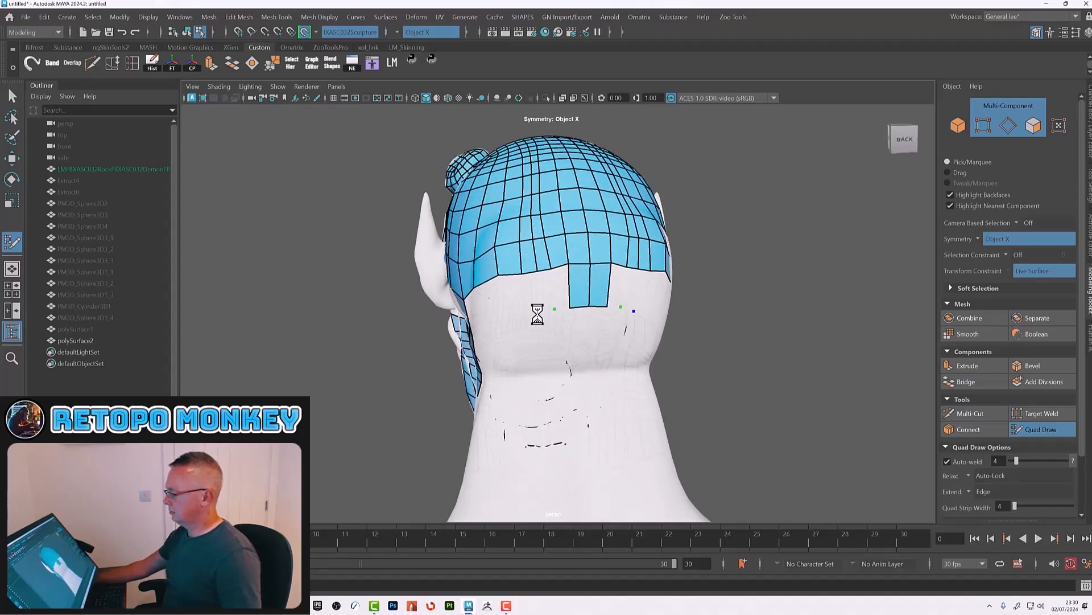
{"action": "left_click", "coordinate": [530, 293], "text": "shift"}
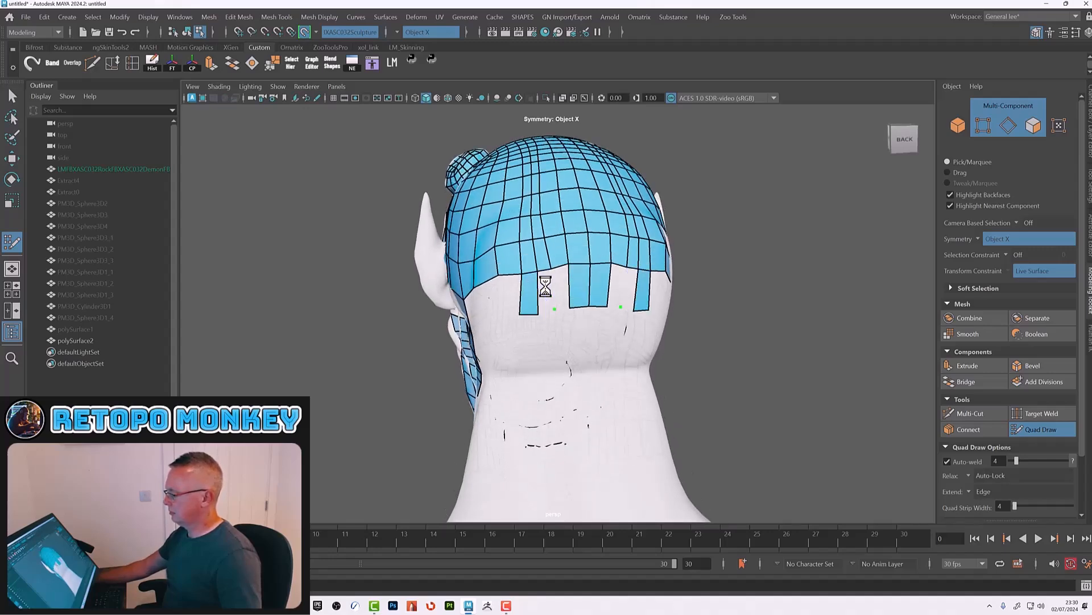
{"action": "left_click", "coordinate": [545, 286], "text": "shift"}
{"action": "left_click", "coordinate": [561, 281], "text": "shift"}
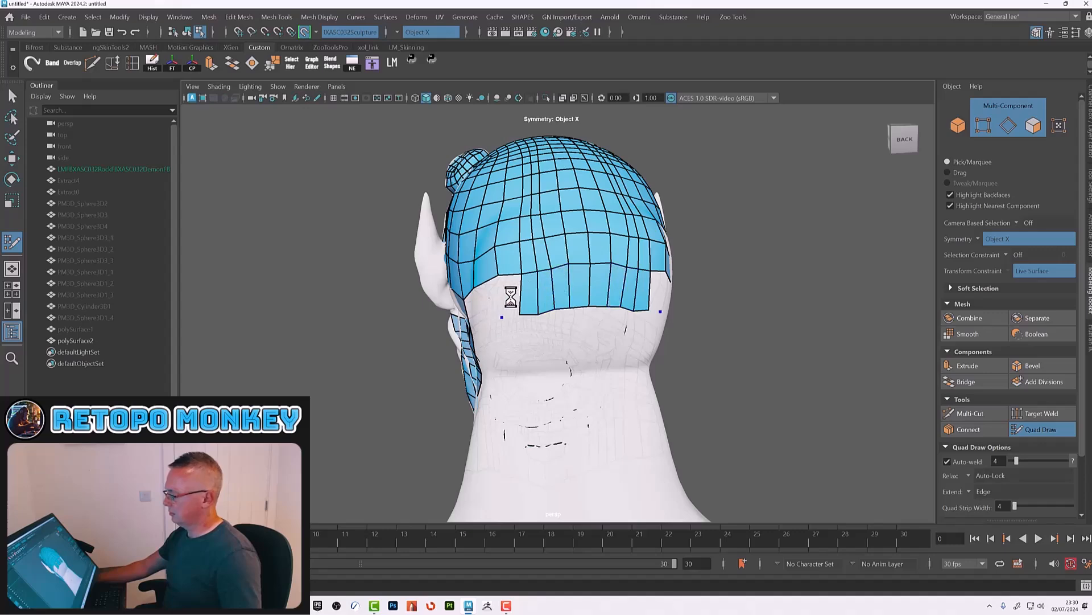
{"action": "mouse_move", "coordinate": [511, 297]}
{"action": "left_mouse_down", "text": "alt"}
{"action": "mouse_move", "coordinate": [556, 316]}
{"action": "mouse_move", "coordinate": [610, 295]}
{"action": "mouse_move", "coordinate": [606, 310]}
{"action": "mouse_move", "coordinate": [629, 309]}
{"action": "mouse_move", "coordinate": [575, 330]}
{"action": "mouse_move", "coordinate": [551, 317]}
{"action": "mouse_move", "coordinate": [517, 342]}
{"action": "mouse_move", "coordinate": [512, 361]}
{"action": "mouse_move", "coordinate": [575, 411]}
{"action": "mouse_move", "coordinate": [561, 359]}
{"action": "mouse_move", "coordinate": [597, 277]}
{"action": "mouse_move", "coordinate": [565, 310]}
{"action": "mouse_move", "coordinate": [530, 311]}
{"action": "left_mouse_up", "text": "alt"}
{"action": "left_click", "coordinate": [569, 295], "text": "shift"}
{"action": "left_click", "coordinate": [605, 292], "text": "shift"}
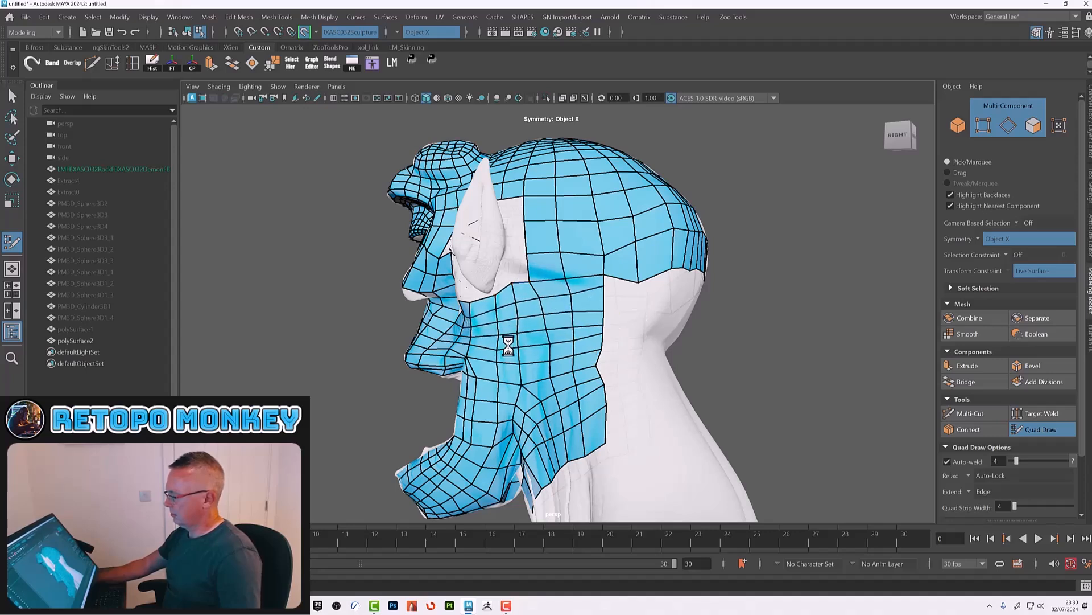
Step: Build a patch of quads on the back of the neck below the scalp
{"action": "mouse_move", "coordinate": [604, 409]}
{"action": "left_mouse_down", "text": "shift"}
{"action": "mouse_move", "coordinate": [604, 419]}
{"action": "mouse_move", "coordinate": [609, 407]}
{"action": "left_mouse_up", "text": "shift"}
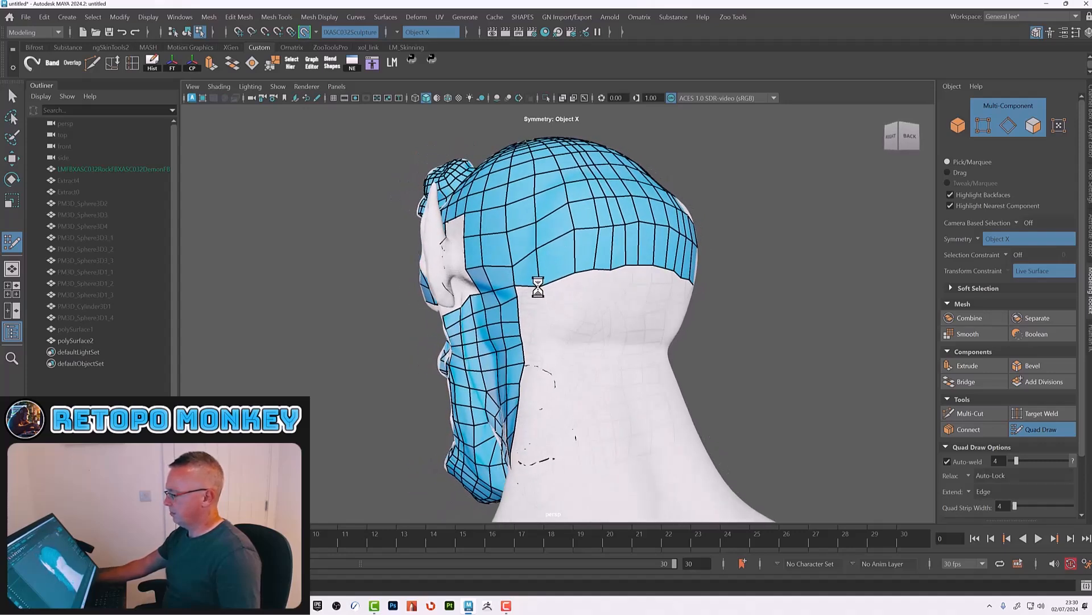
{"action": "mouse_move", "coordinate": [560, 303]}
{"action": "left_mouse_down", "text": "alt"}
{"action": "mouse_move", "coordinate": [544, 302]}
{"action": "mouse_move", "coordinate": [551, 256]}
{"action": "mouse_move", "coordinate": [527, 293]}
{"action": "mouse_move", "coordinate": [506, 292]}
{"action": "mouse_move", "coordinate": [517, 342]}
{"action": "mouse_move", "coordinate": [495, 383]}
{"action": "mouse_move", "coordinate": [576, 391]}
{"action": "mouse_move", "coordinate": [478, 283]}
{"action": "mouse_move", "coordinate": [586, 358]}
{"action": "mouse_move", "coordinate": [565, 342]}
{"action": "mouse_move", "coordinate": [543, 364]}
{"action": "mouse_move", "coordinate": [573, 408]}
{"action": "mouse_move", "coordinate": [582, 371]}
{"action": "left_mouse_up", "text": "alt"}
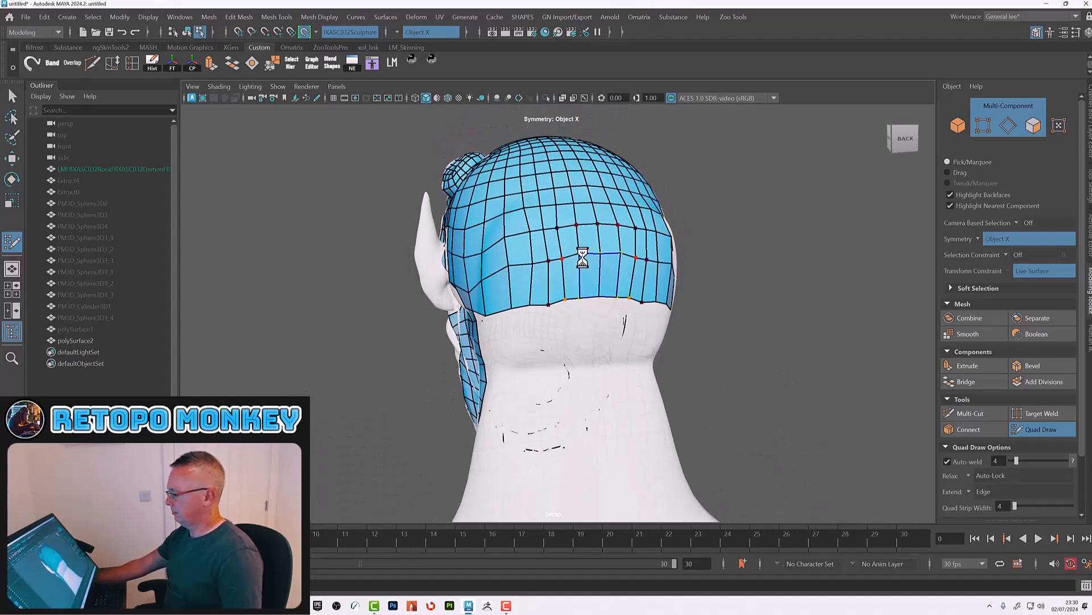
{"action": "mouse_move", "coordinate": [558, 245]}
{"action": "left_mouse_down", "text": "shift"}
{"action": "mouse_move", "coordinate": [476, 279]}
{"action": "mouse_move", "coordinate": [476, 261]}
{"action": "mouse_move", "coordinate": [538, 262]}
{"action": "mouse_move", "coordinate": [547, 276]}
{"action": "mouse_move", "coordinate": [510, 302]}
{"action": "mouse_move", "coordinate": [590, 292]}
{"action": "mouse_move", "coordinate": [580, 295]}
{"action": "left_mouse_up", "text": "shift"}
{"action": "mouse_move", "coordinate": [543, 346]}
{"action": "left_mouse_down", "text": "alt"}
{"action": "mouse_move", "coordinate": [561, 341]}
{"action": "mouse_move", "coordinate": [536, 338]}
{"action": "left_mouse_up", "text": "alt"}
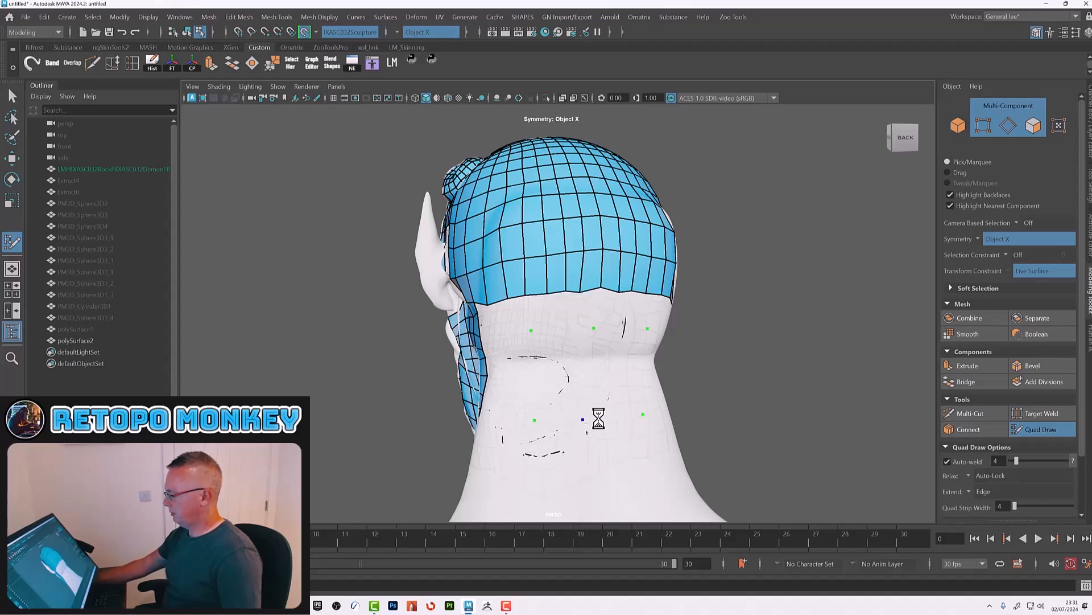
{"action": "left_click", "coordinate": [567, 375], "text": "shift"}
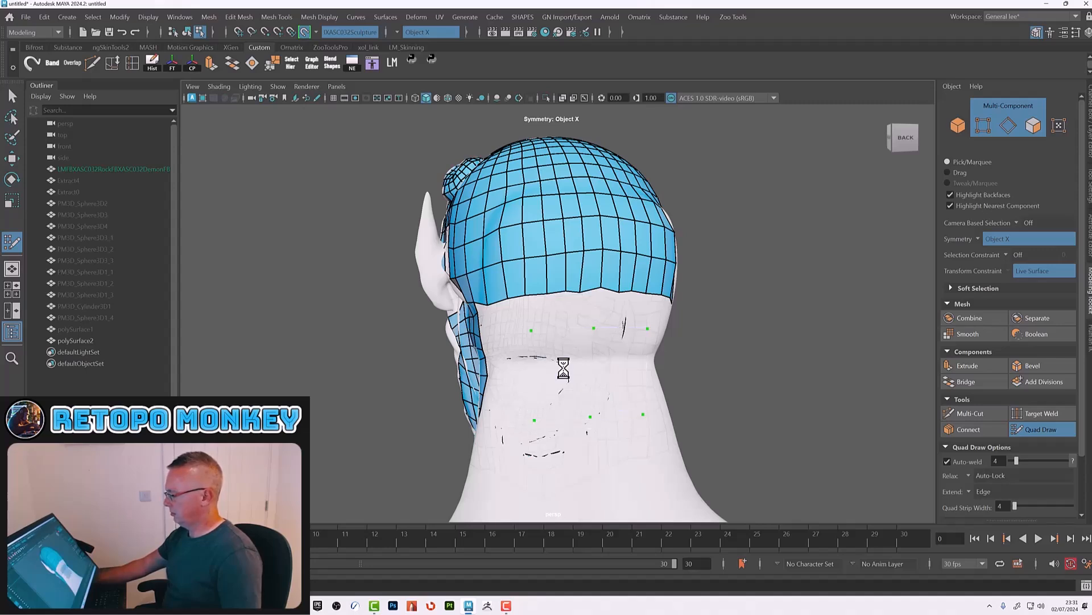
{"action": "mouse_move", "coordinate": [588, 345]}
{"action": "left_mouse_down"}
{"action": "mouse_move", "coordinate": [589, 374]}
{"action": "mouse_move", "coordinate": [611, 352]}
{"action": "left_mouse_up"}
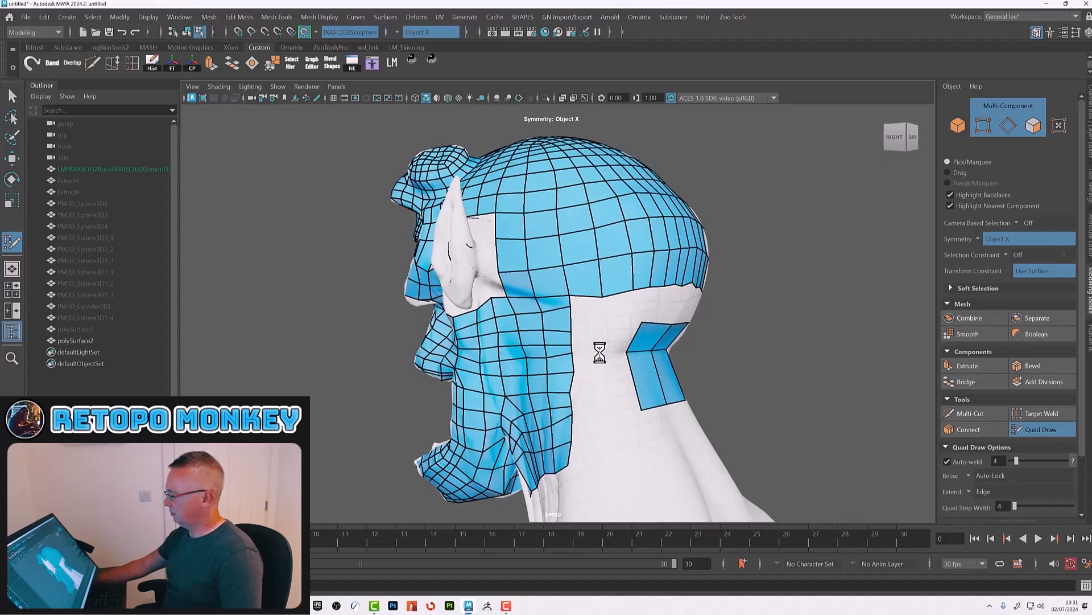
Step: Extend the back-of-neck patch into a band wrapping around the neck
{"action": "left_click", "coordinate": [615, 325], "text": "shift"}
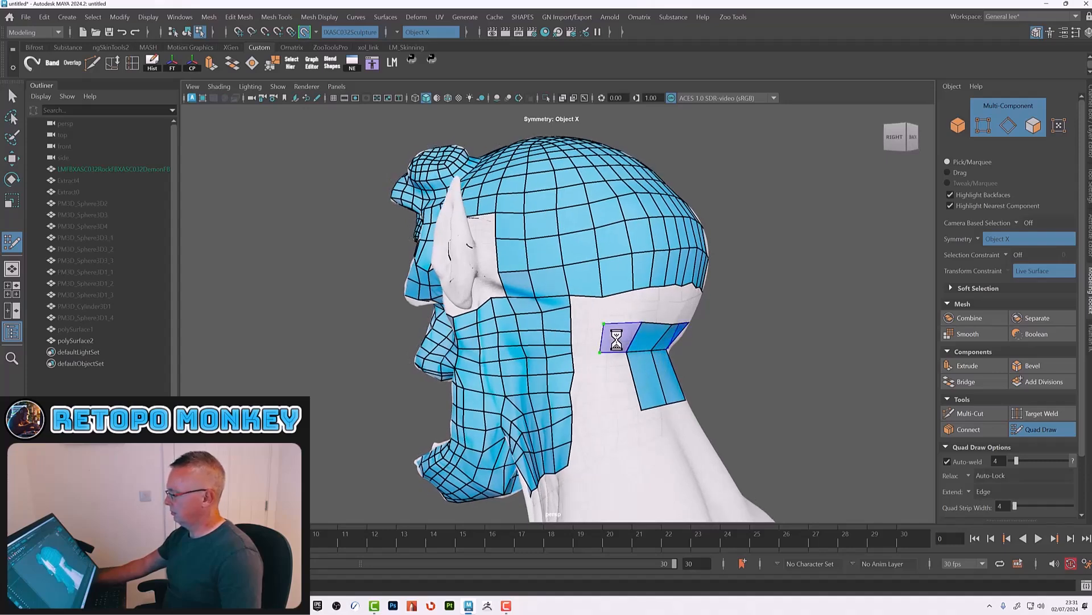
{"action": "left_click", "coordinate": [610, 414]}
{"action": "left_click_drag", "start_coordinate": [619, 378], "coordinate": [530, 311], "text": "alt"}
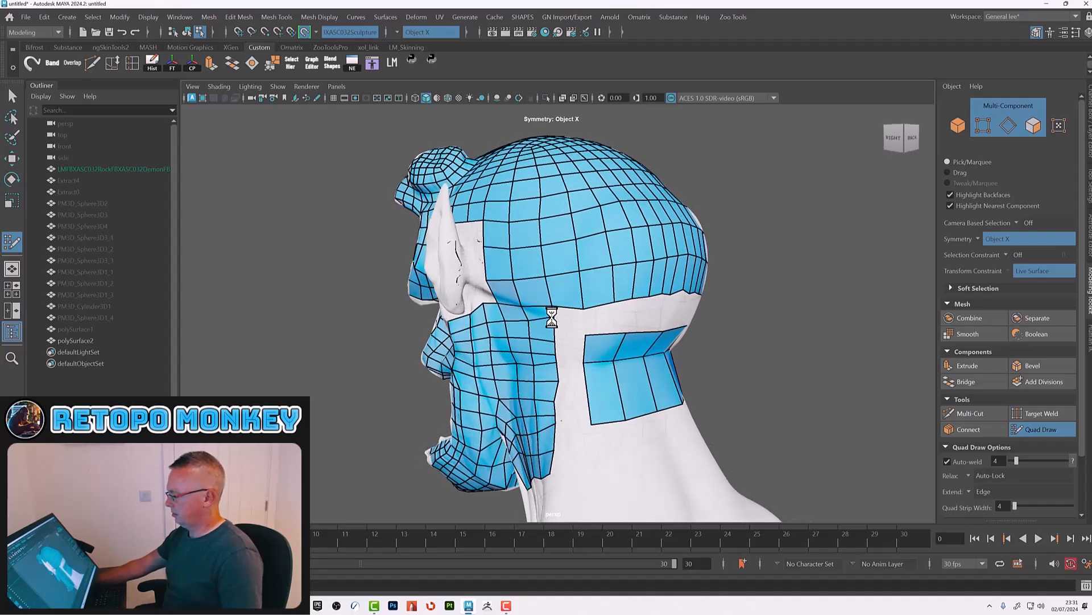
{"action": "left_click_drag", "start_coordinate": [629, 313], "coordinate": [552, 325], "text": "alt"}
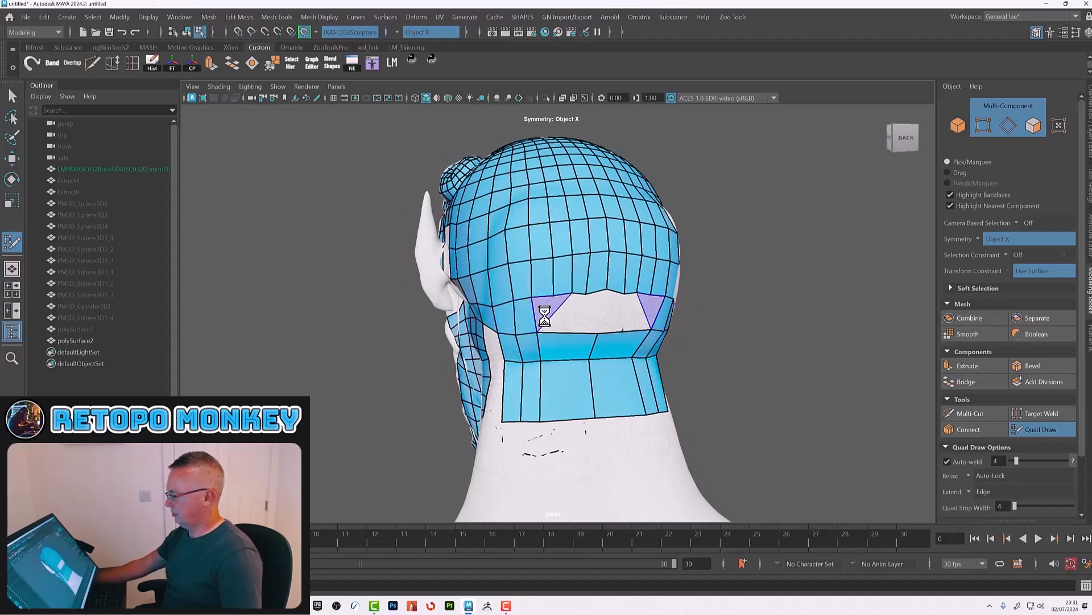
Step: Fill the gap between the scalp mesh and the neck band with quads
{"action": "left_click", "coordinate": [557, 331], "text": "ctrl"}
{"action": "left_click", "coordinate": [571, 331], "text": "ctrl"}
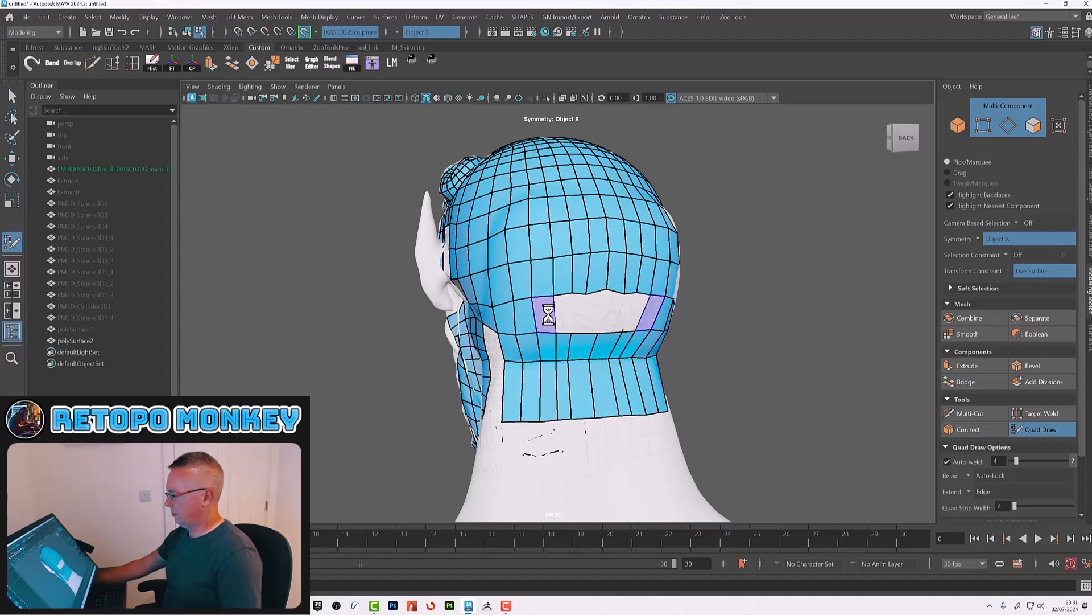
{"action": "left_click_drag", "start_coordinate": [582, 330], "coordinate": [601, 336], "text": "alt"}
{"action": "left_click", "coordinate": [595, 326], "text": "ctrl+shift"}
{"action": "left_click", "coordinate": [551, 334], "text": "ctrl"}
{"action": "left_click", "coordinate": [524, 312], "text": "shift"}
{"action": "left_click", "coordinate": [539, 312], "text": "shift"}
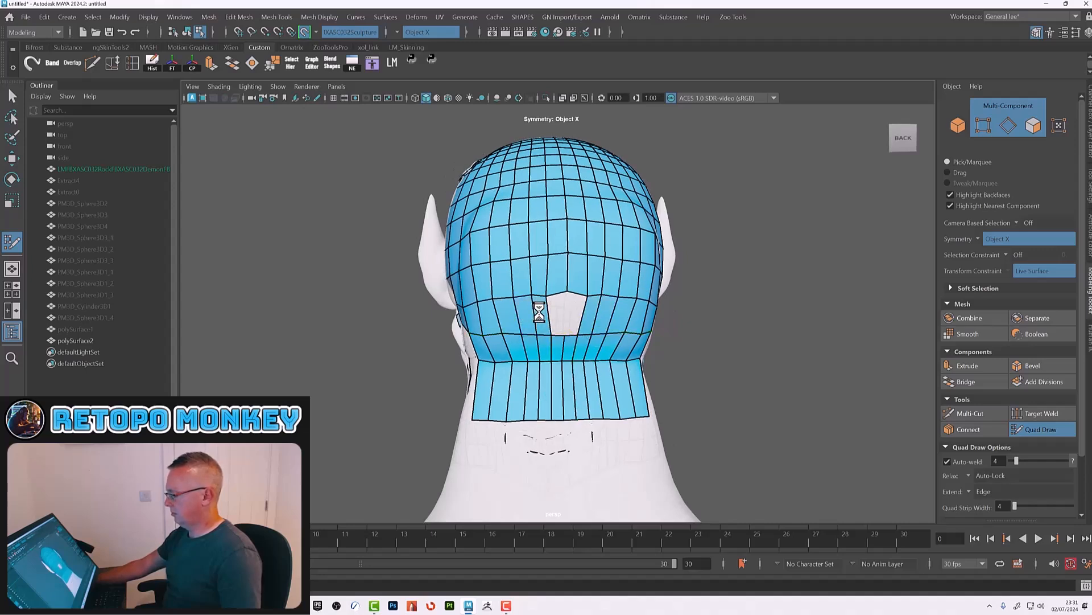
{"action": "left_click", "coordinate": [556, 312], "text": "shift"}
{"action": "left_click_drag", "start_coordinate": [599, 308], "coordinate": [610, 342], "text": "alt"}
{"action": "left_click", "coordinate": [602, 335], "text": "ctrl"}
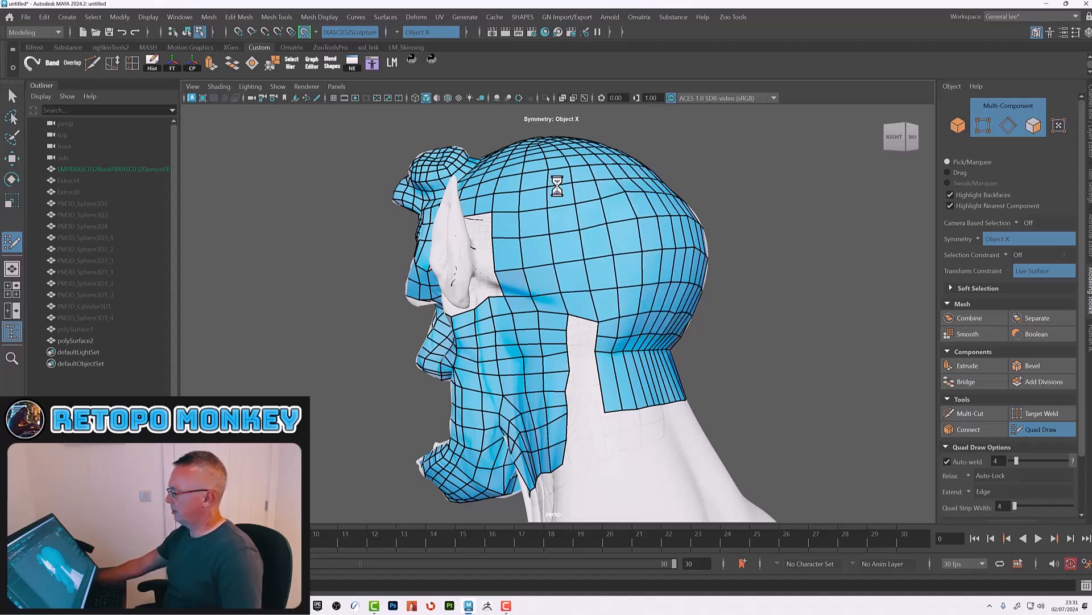
Step: Insert edge loops through the neck band and the back of the head to add density
{"action": "left_click_drag", "start_coordinate": [700, 256], "coordinate": [612, 277], "text": "alt"}
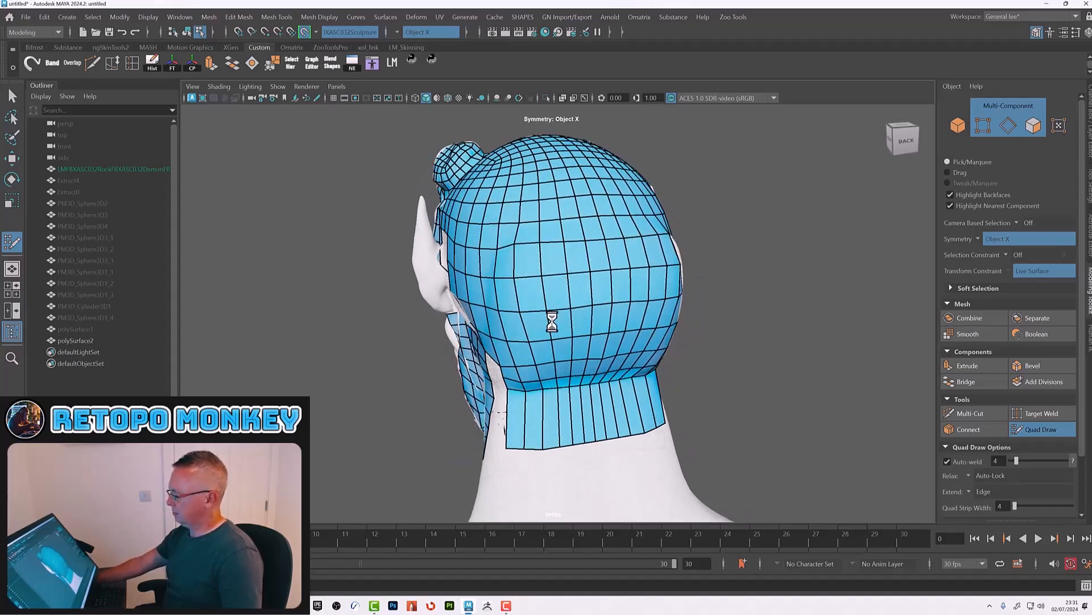
{"action": "left_click_drag", "start_coordinate": [566, 402], "coordinate": [597, 394], "text": "alt"}
{"action": "right_click_drag", "start_coordinate": [591, 357], "coordinate": [621, 370], "text": "alt"}
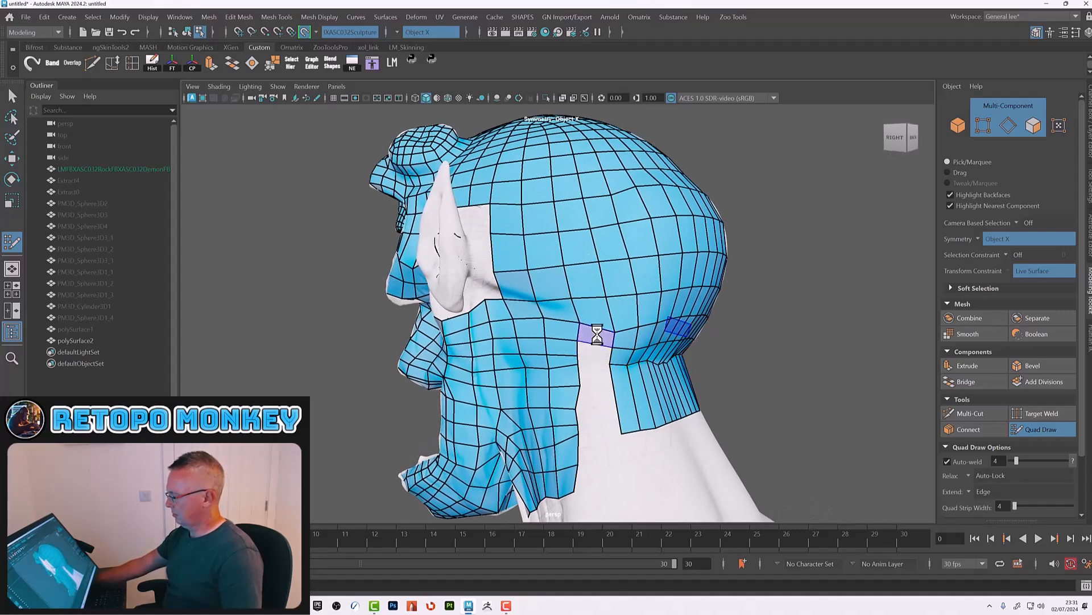
{"action": "left_click", "coordinate": [592, 349], "text": "shift"}
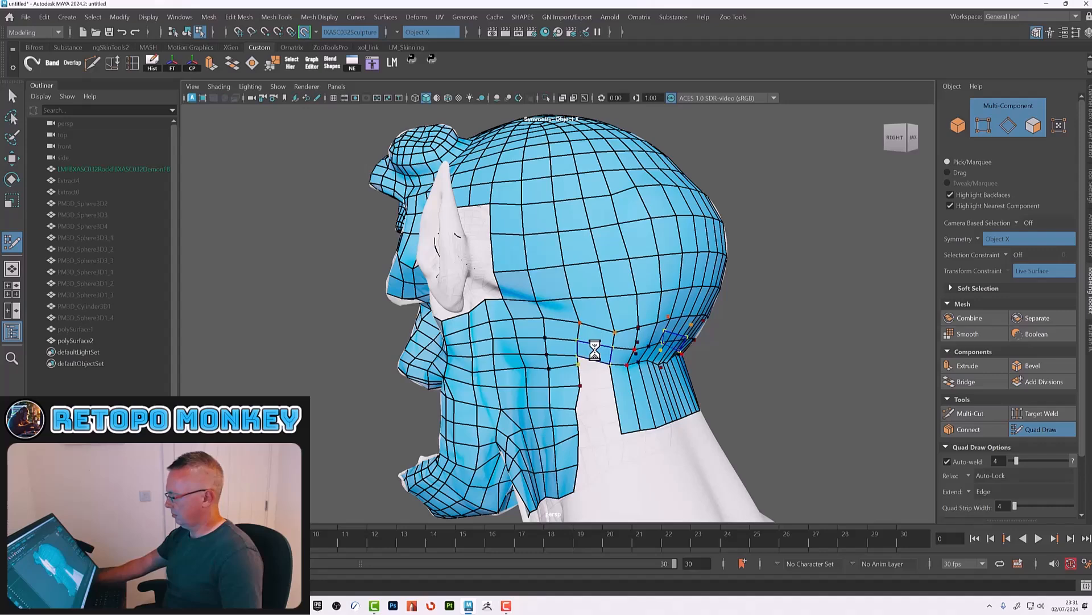
{"action": "left_click", "coordinate": [614, 372], "text": "ctrl"}
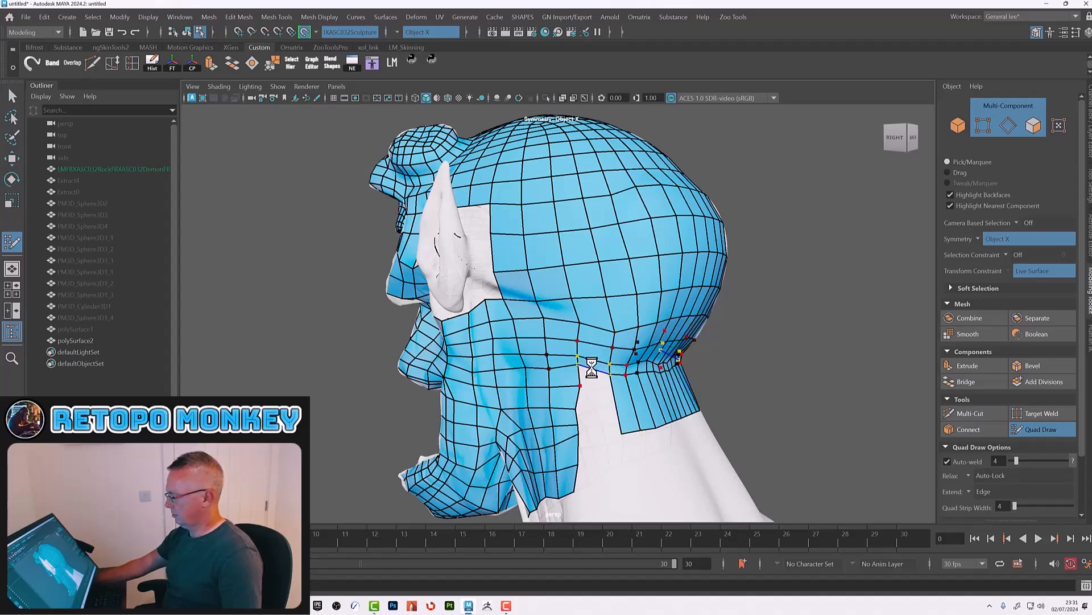
{"action": "left_click", "coordinate": [613, 386], "text": "ctrl"}
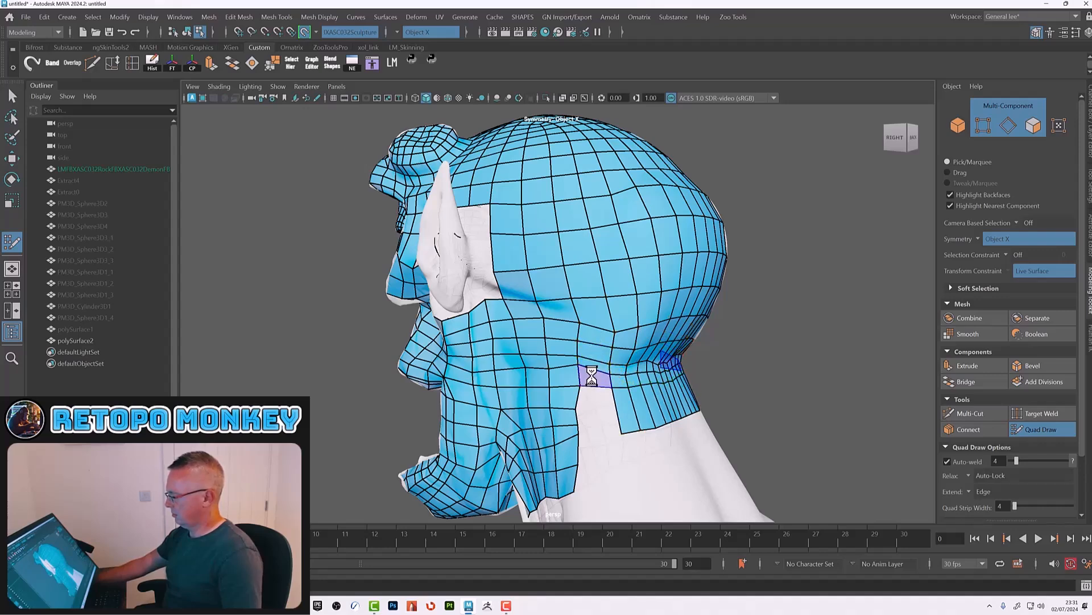
{"action": "left_click", "coordinate": [616, 417], "text": "ctrl"}
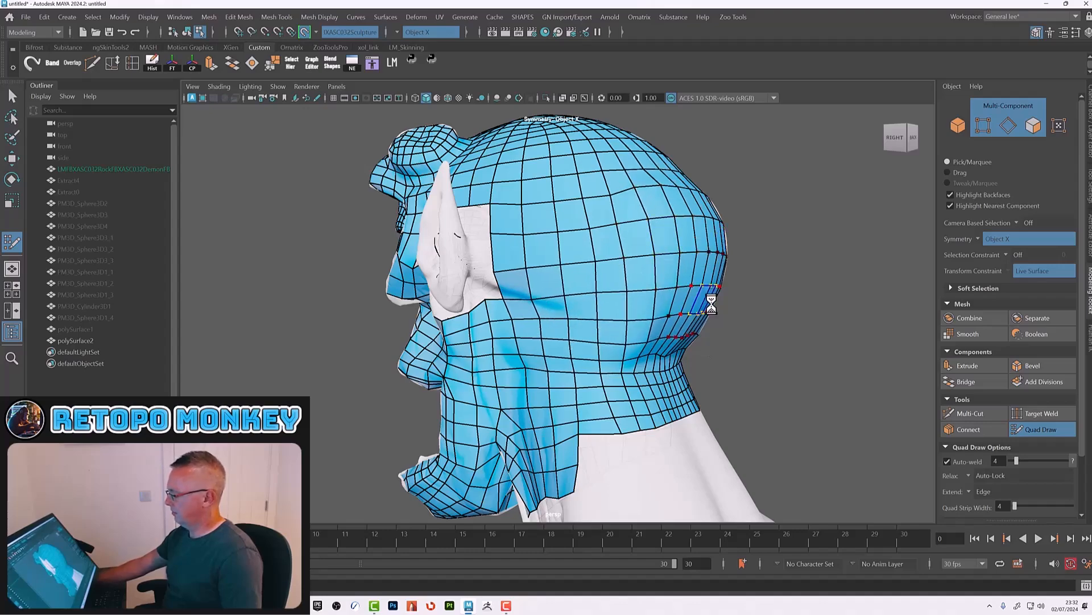
Step: Inspect the retopology mesh around the head, cheek and neck from several angles
{"action": "right_click_drag", "start_coordinate": [702, 301], "coordinate": [596, 288], "text": "alt"}
{"action": "left_click_drag", "start_coordinate": [595, 288], "coordinate": [672, 337], "text": "alt"}
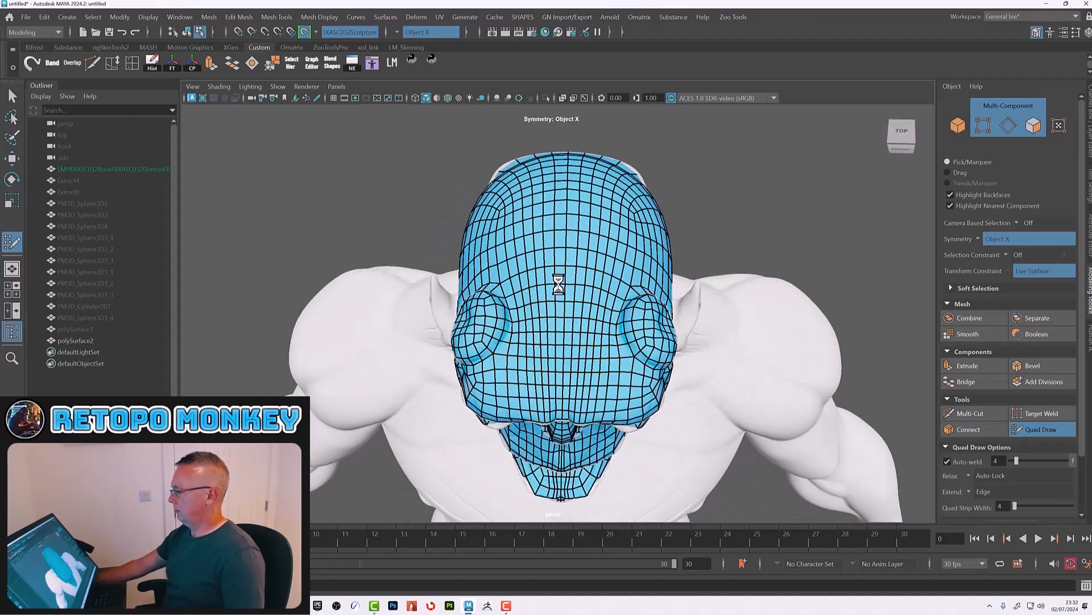
{"action": "mouse_move", "coordinate": [650, 267]}
{"action": "left_mouse_down", "text": "alt"}
{"action": "mouse_move", "coordinate": [653, 283]}
{"action": "mouse_move", "coordinate": [643, 268]}
{"action": "left_mouse_up", "text": "alt"}
{"action": "left_click_drag", "start_coordinate": [586, 233], "coordinate": [530, 291], "text": "alt"}
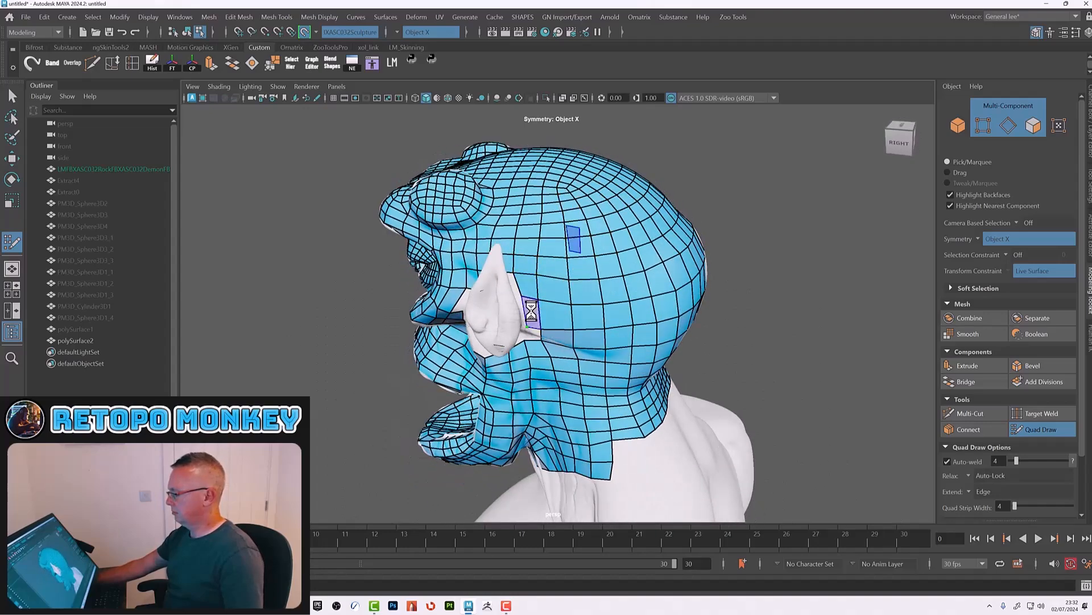
{"action": "left_click_drag", "start_coordinate": [533, 334], "coordinate": [613, 314], "text": "alt"}
{"action": "right_click_drag", "start_coordinate": [643, 357], "coordinate": [715, 369], "text": "alt"}
{"action": "left_click_drag", "start_coordinate": [706, 370], "coordinate": [632, 347], "text": "alt"}
{"action": "middle_click_drag", "start_coordinate": [524, 279], "coordinate": [551, 312], "text": "alt"}
{"action": "left_click_drag", "start_coordinate": [550, 311], "coordinate": [600, 315], "text": "alt"}
{"action": "right_click_drag", "start_coordinate": [600, 315], "coordinate": [668, 336], "text": "alt"}
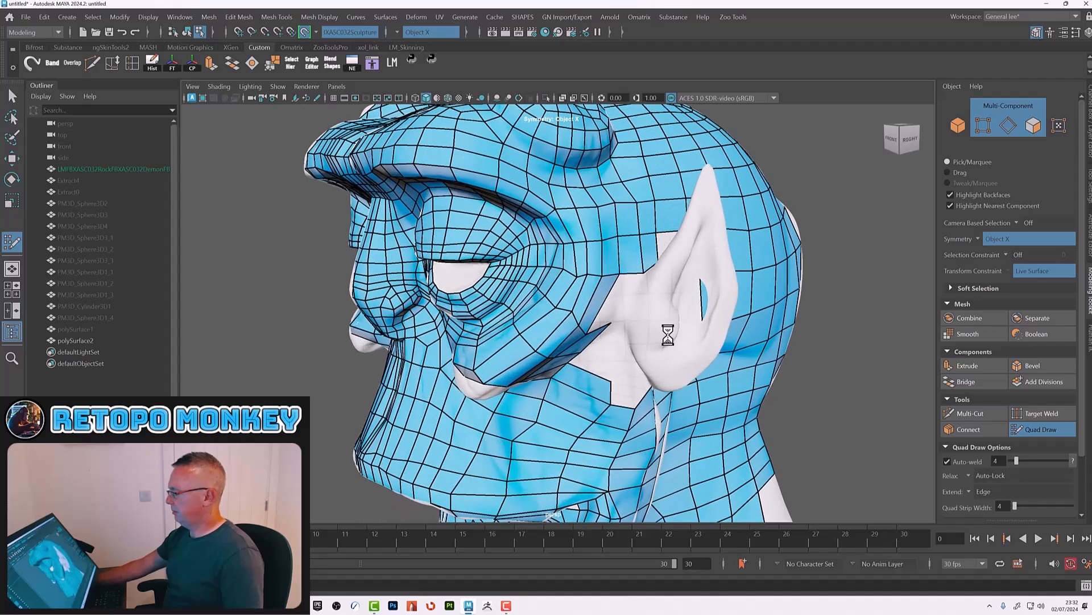
{"action": "left_click_drag", "start_coordinate": [668, 336], "coordinate": [634, 302], "text": "alt"}
{"action": "left_click", "coordinate": [613, 268], "text": "shift"}
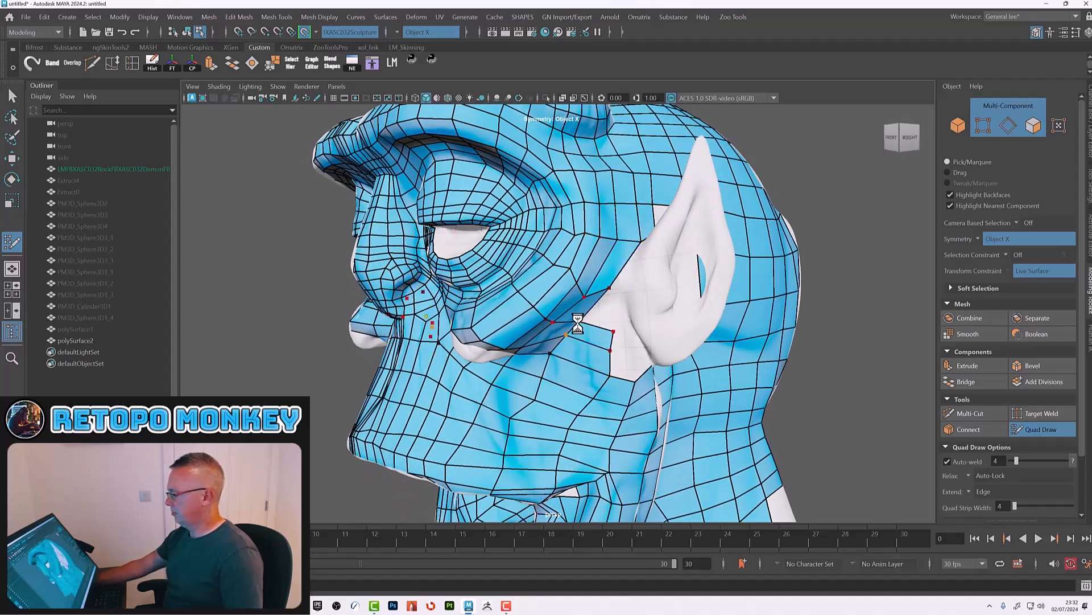
{"action": "mouse_move", "coordinate": [591, 292]}
{"action": "left_mouse_down", "text": "shift"}
{"action": "mouse_move", "coordinate": [593, 276]}
{"action": "mouse_move", "coordinate": [620, 293]}
{"action": "mouse_move", "coordinate": [628, 273]}
{"action": "left_mouse_up", "text": "shift"}
{"action": "left_click", "coordinate": [629, 272], "text": "ctrl"}
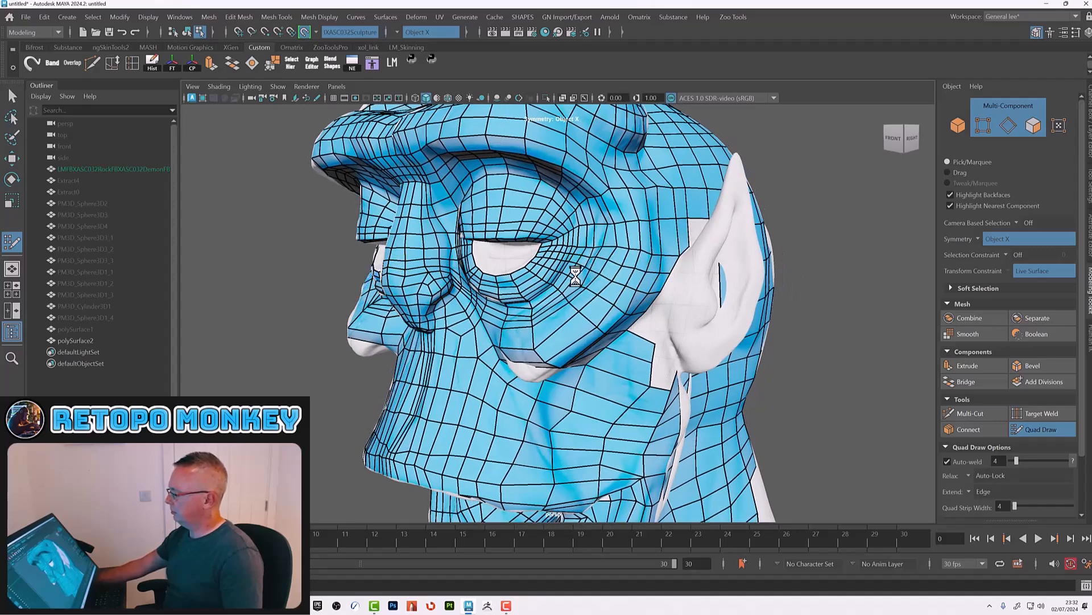
{"action": "left_click_drag", "start_coordinate": [688, 343], "coordinate": [571, 332], "text": "alt"}
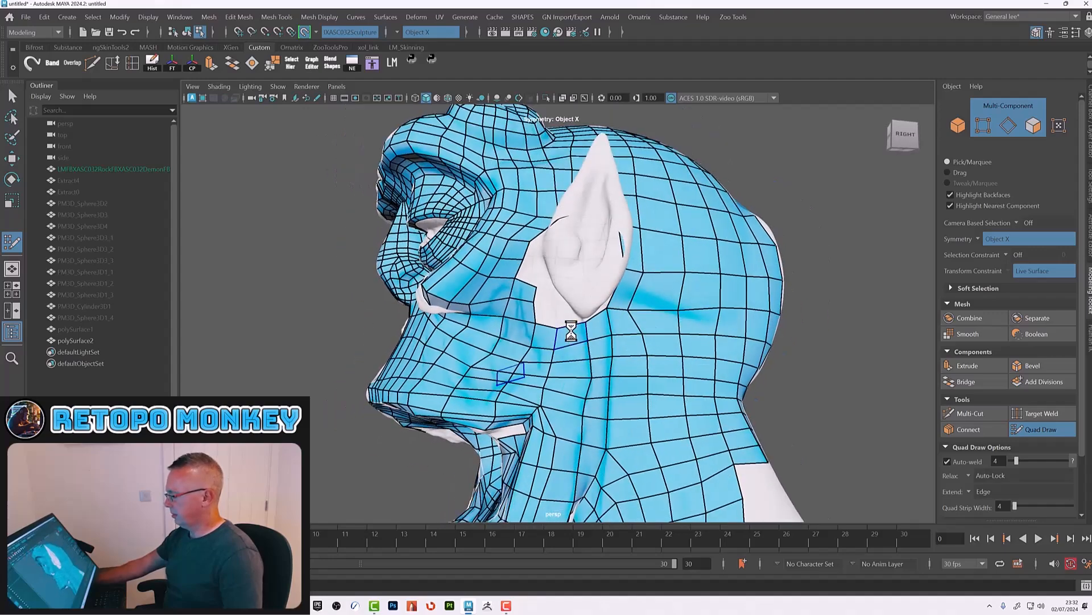
{"action": "middle_click_drag", "start_coordinate": [603, 395], "coordinate": [607, 356], "text": "alt"}
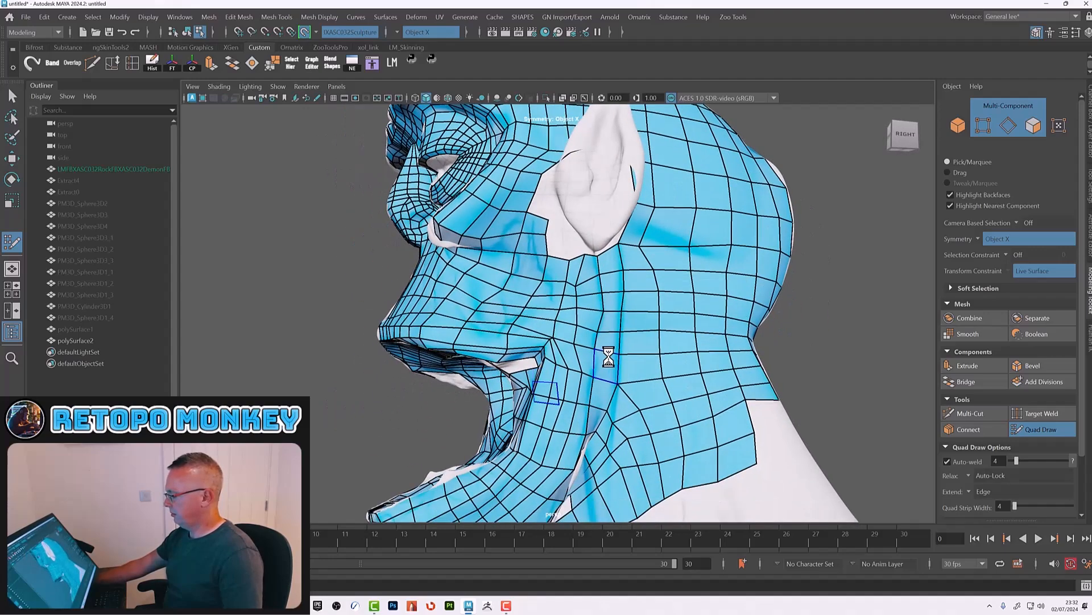
{"action": "left_click_drag", "start_coordinate": [607, 356], "coordinate": [604, 358], "text": "alt"}
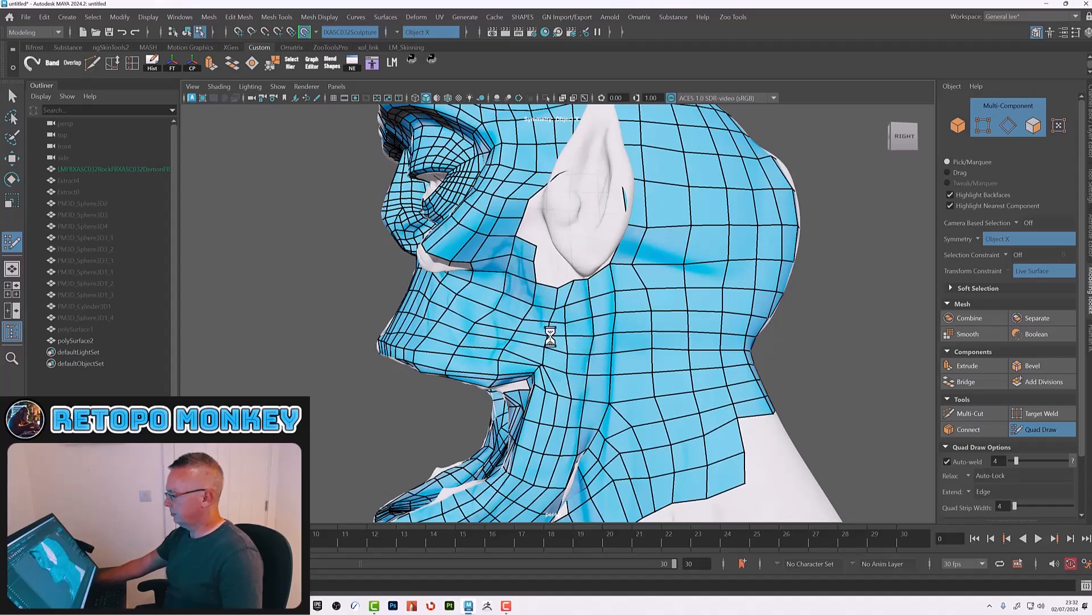
{"action": "left_click_drag", "start_coordinate": [564, 317], "coordinate": [557, 249], "text": "alt"}
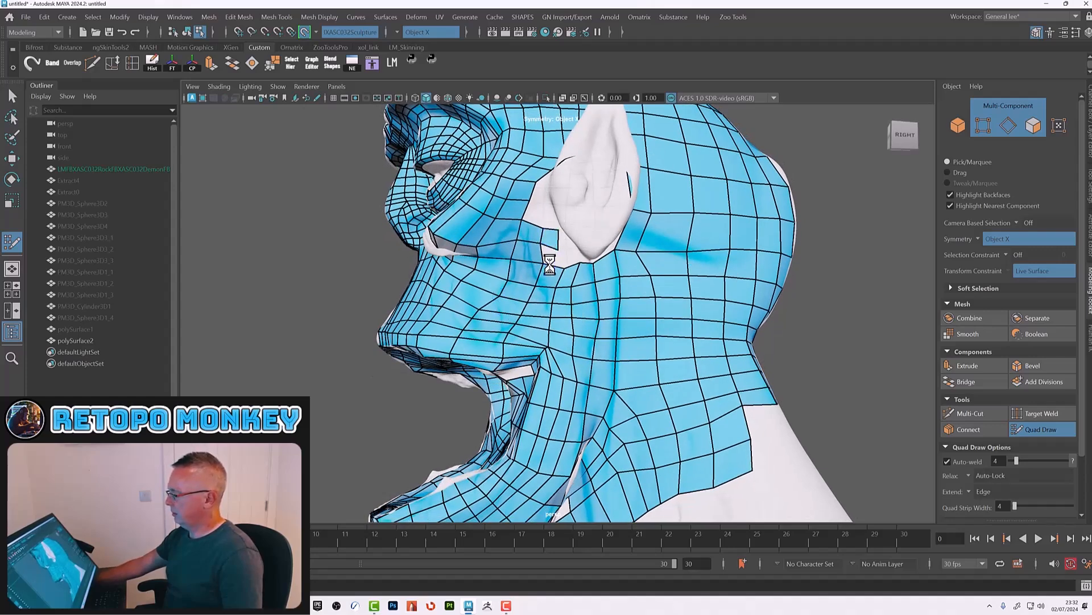
{"action": "left_click_drag", "start_coordinate": [569, 272], "coordinate": [574, 262], "text": "alt"}
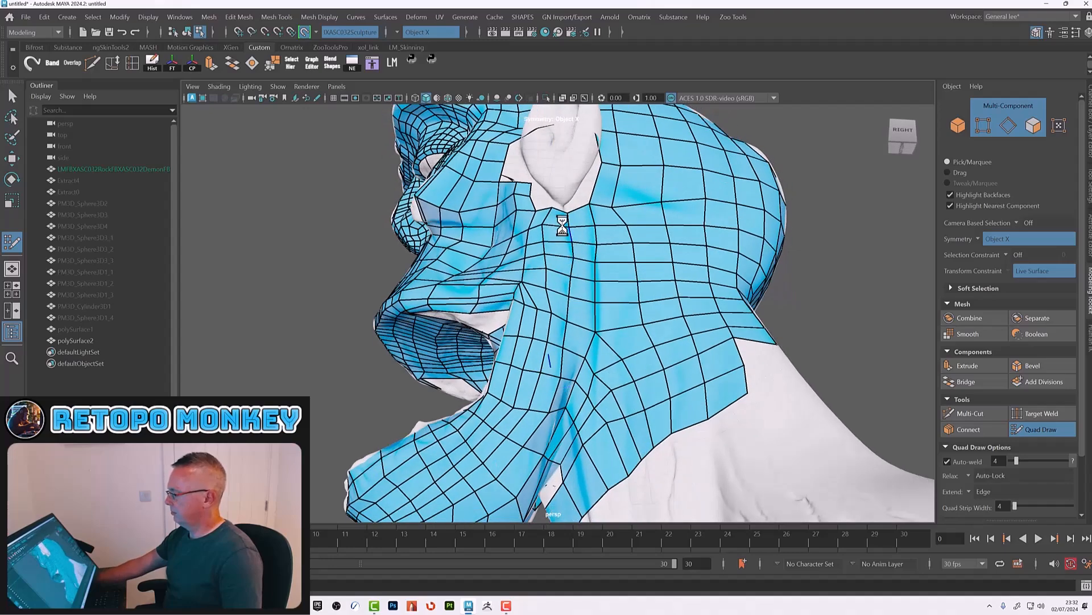
{"action": "right_click_drag", "start_coordinate": [622, 307], "coordinate": [627, 378], "text": "alt"}
{"action": "left_click_drag", "start_coordinate": [626, 378], "coordinate": [589, 355], "text": "alt"}
{"action": "right_click_drag", "start_coordinate": [590, 356], "coordinate": [819, 410], "text": "alt"}
{"action": "left_click_drag", "start_coordinate": [819, 409], "coordinate": [749, 409], "text": "alt"}
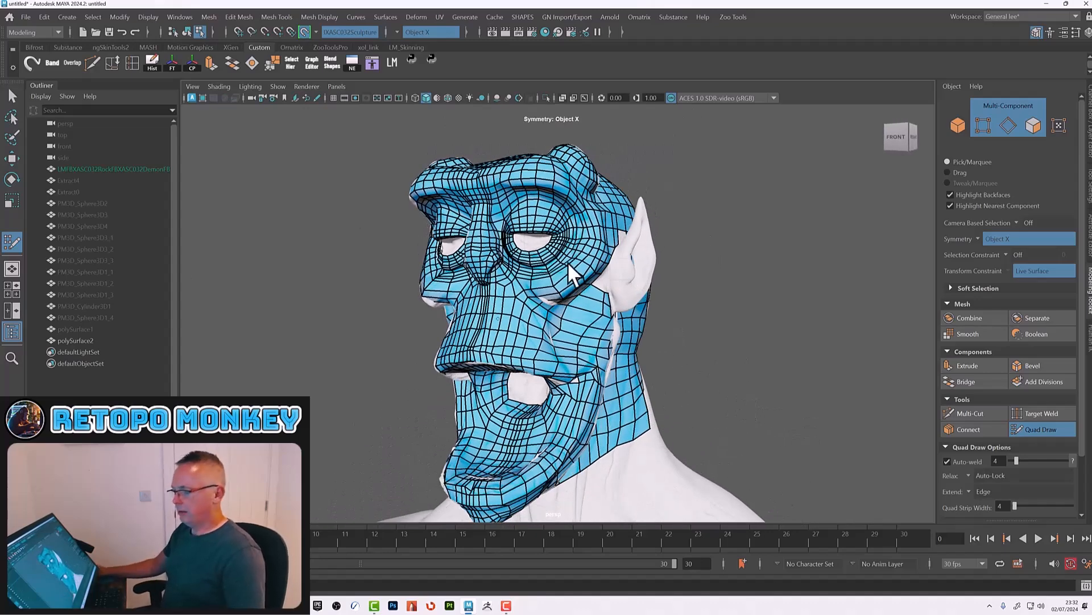
Step: Disable the live surface on the sculpt mesh and set the sculpt's visibility to off
{"action": "left_click", "coordinate": [107, 169]}
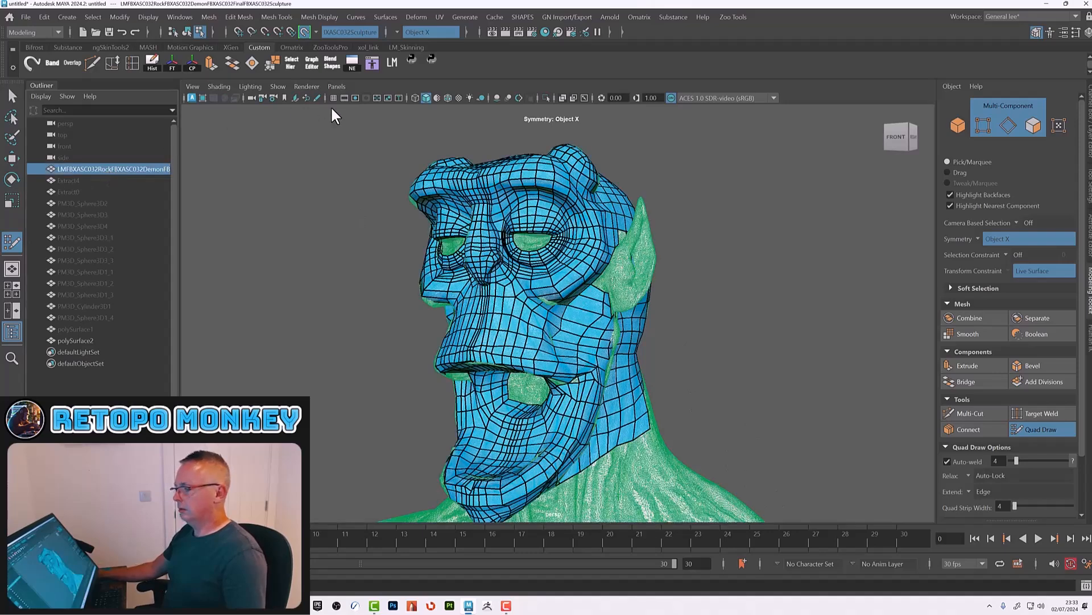
{"action": "left_click", "coordinate": [306, 32]}
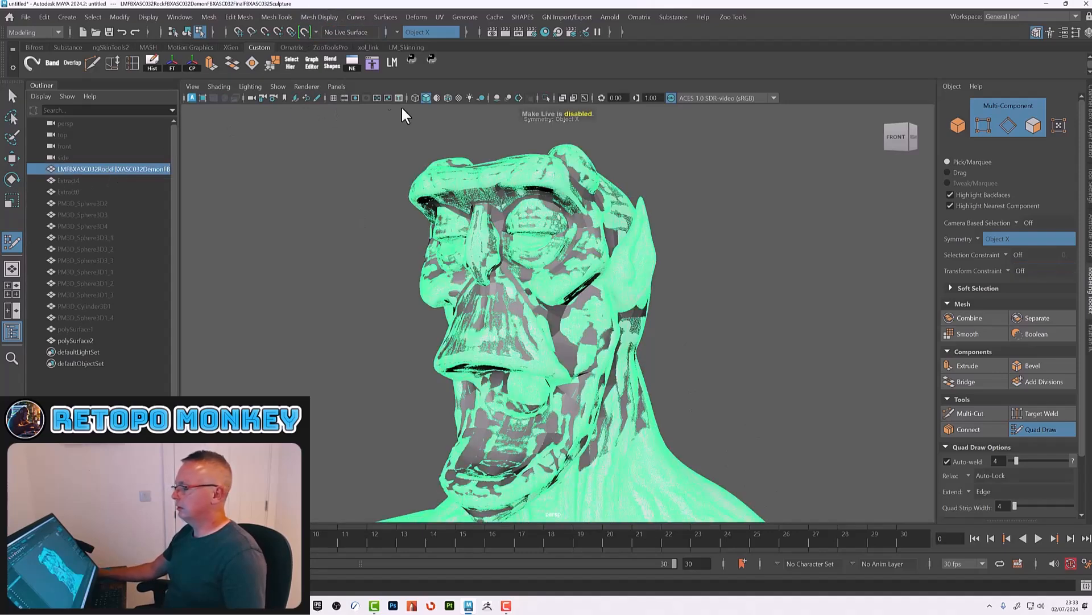
{"action": "left_click", "coordinate": [1089, 150]}
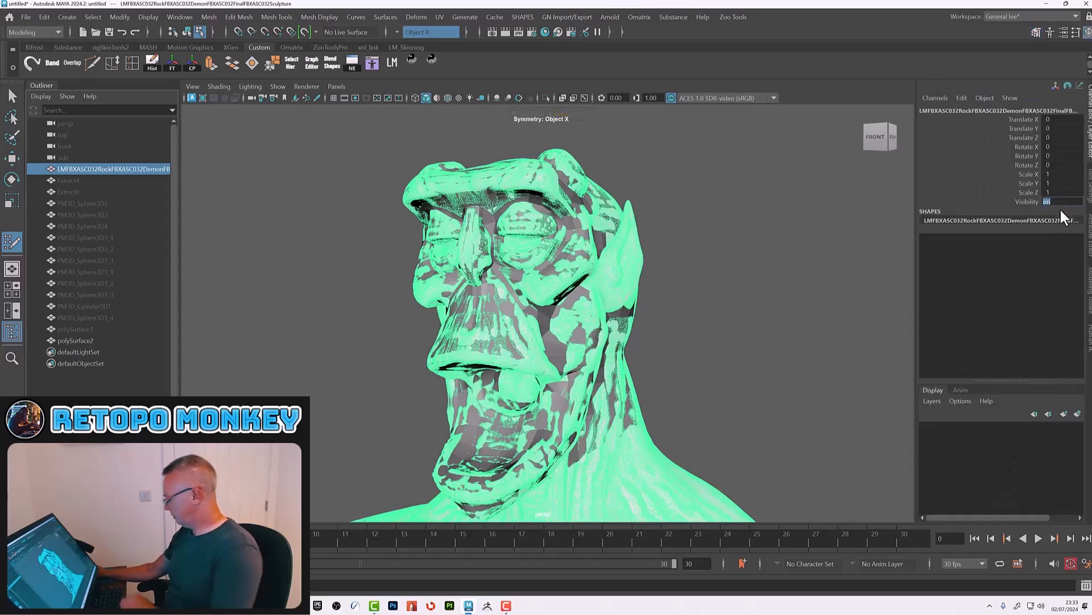
{"action": "type", "text": "0"}
{"action": "key", "text": "Return"}
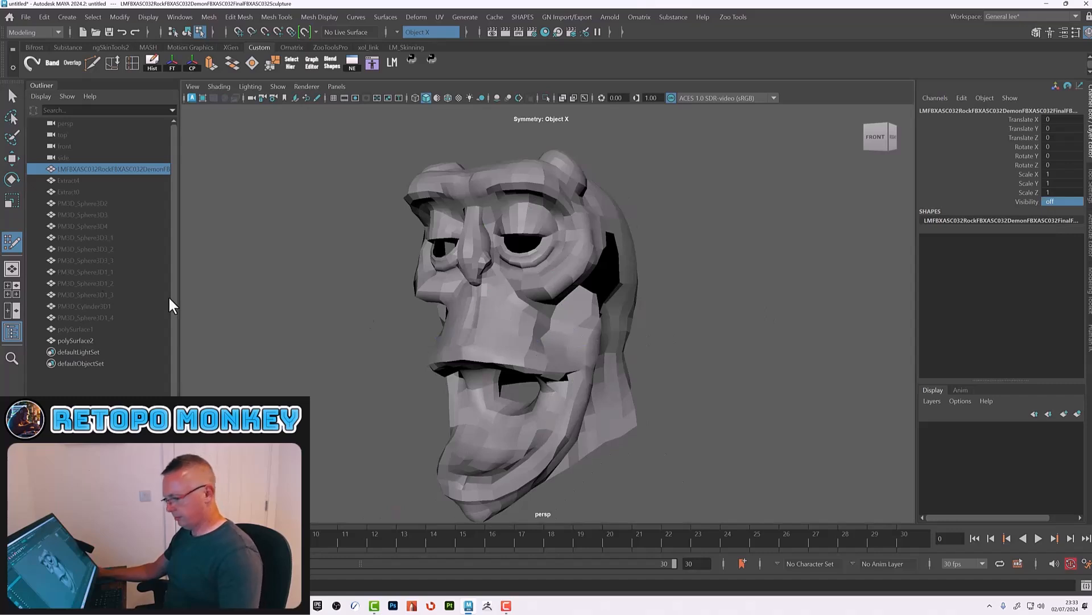
Step: Delete the retopology mesh's construction history and soften all its edges
{"action": "left_click", "coordinate": [81, 339]}
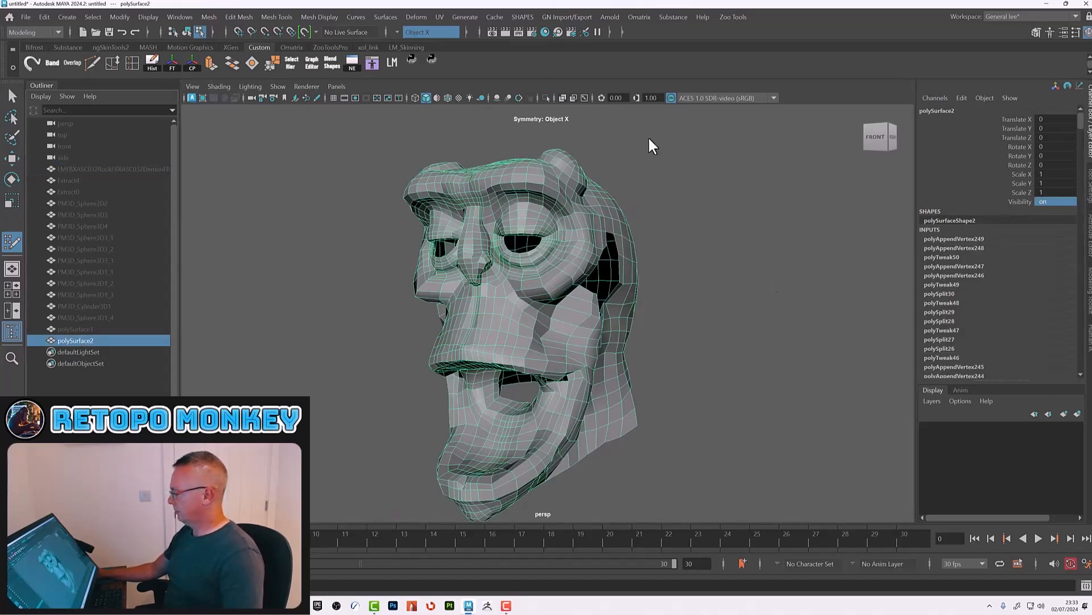
{"action": "left_click", "coordinate": [152, 63]}
{"action": "mouse_move", "coordinate": [669, 318]}
{"action": "left_mouse_down", "text": "alt"}
{"action": "mouse_move", "coordinate": [734, 317]}
{"action": "mouse_move", "coordinate": [655, 319]}
{"action": "mouse_move", "coordinate": [682, 321]}
{"action": "left_mouse_up", "text": "alt"}
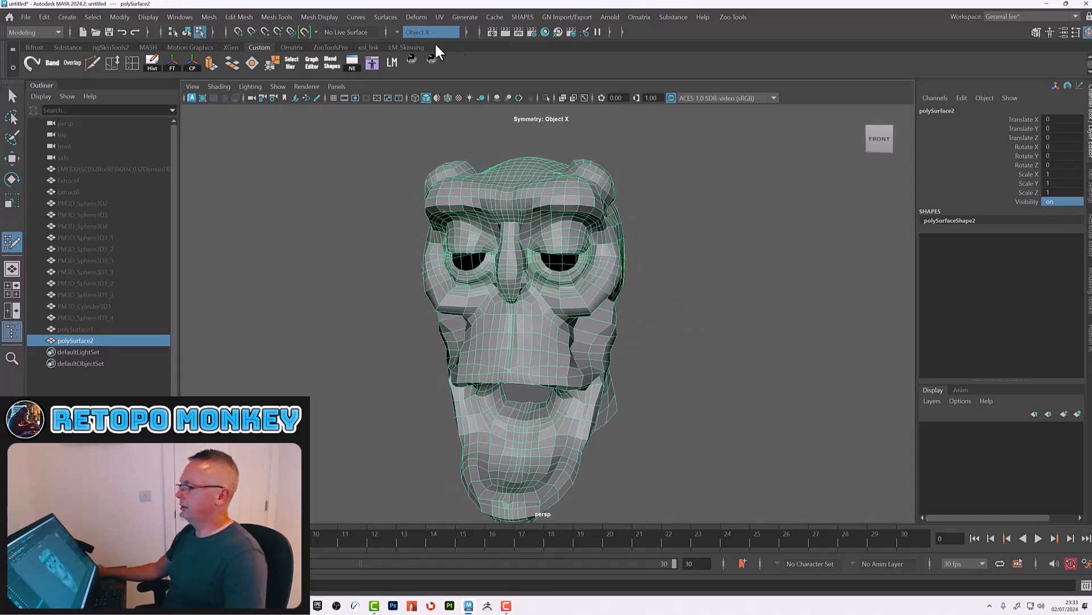
{"action": "left_click", "coordinate": [315, 17]}
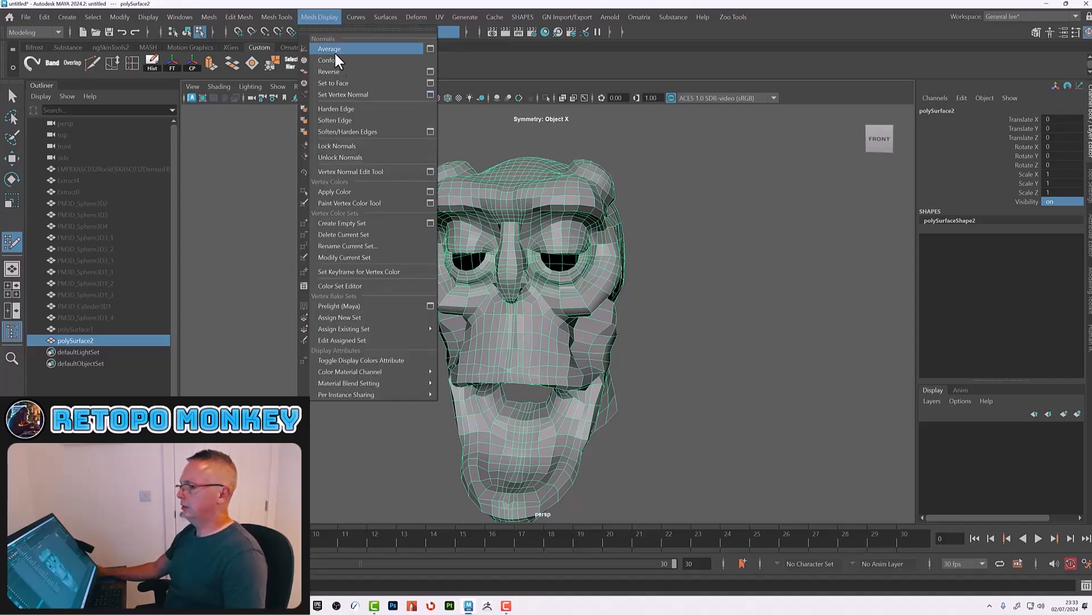
{"action": "left_click", "coordinate": [344, 121]}
{"action": "left_click", "coordinate": [344, 124]}
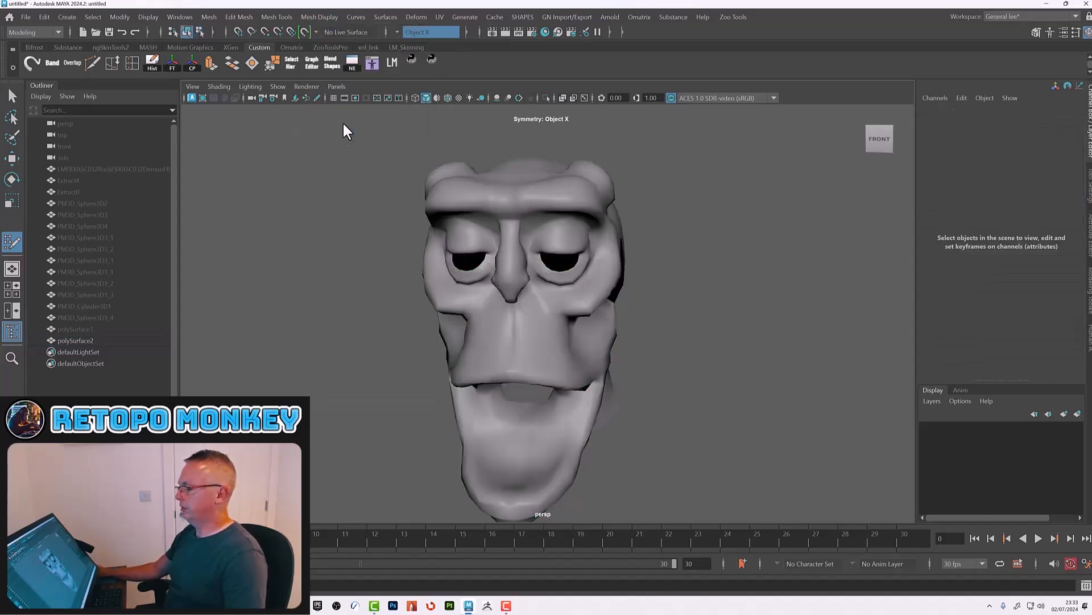
Step: Preview the retopology mesh with smooth display, inspect it from several angles, and return to the normal display
{"action": "key", "text": "w"}
{"action": "left_click", "coordinate": [544, 344]}
{"action": "key", "text": "3"}
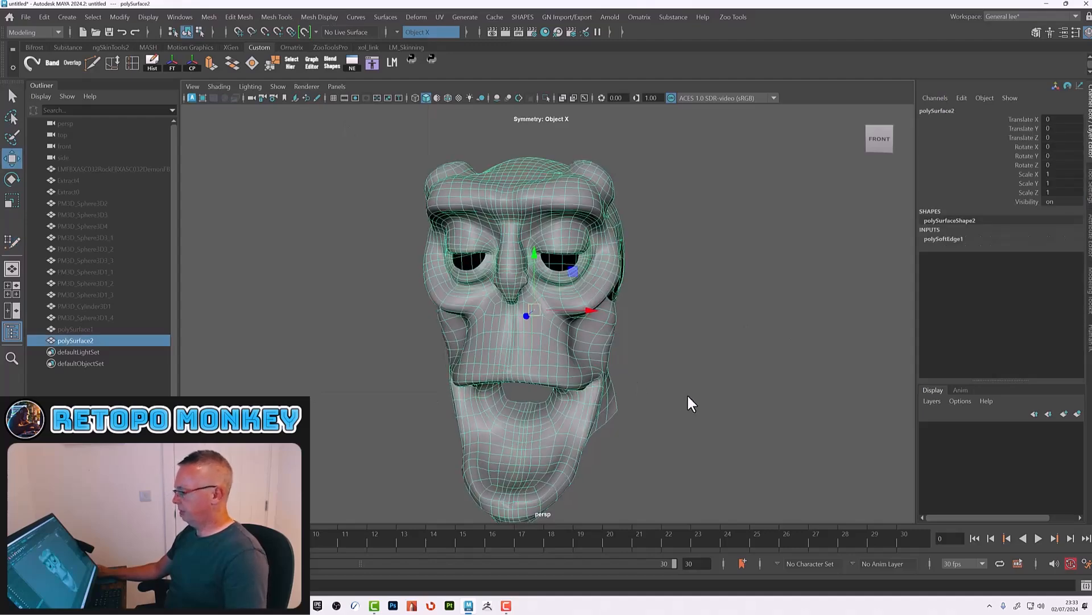
{"action": "left_click", "coordinate": [690, 395]}
{"action": "mouse_move", "coordinate": [731, 415]}
{"action": "left_mouse_down", "text": "alt"}
{"action": "mouse_move", "coordinate": [686, 412]}
{"action": "mouse_move", "coordinate": [789, 411]}
{"action": "mouse_move", "coordinate": [734, 419]}
{"action": "left_mouse_up", "text": "alt"}
{"action": "right_click_drag", "start_coordinate": [545, 394], "coordinate": [650, 429], "text": "alt"}
{"action": "middle_click_drag", "start_coordinate": [650, 429], "coordinate": [657, 395], "text": "alt"}
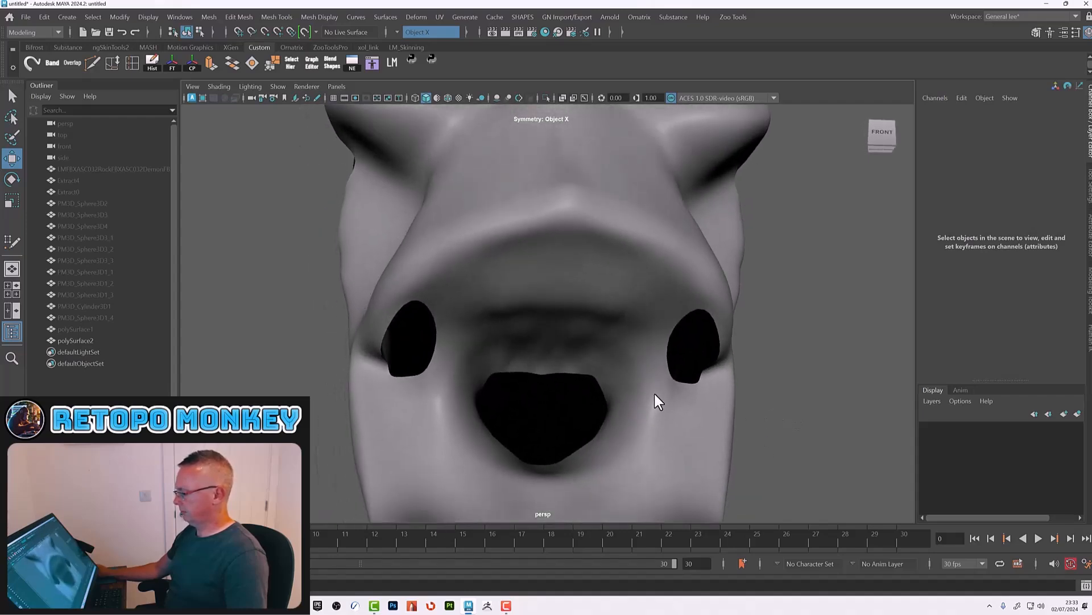
{"action": "left_click_drag", "start_coordinate": [658, 394], "coordinate": [645, 391], "text": "alt"}
{"action": "left_click", "coordinate": [533, 305]}
{"action": "left_click_drag", "start_coordinate": [532, 305], "coordinate": [594, 359], "text": "alt"}
{"action": "left_click", "coordinate": [817, 388]}
{"action": "right_click_drag", "start_coordinate": [768, 394], "coordinate": [707, 396], "text": "alt"}
{"action": "left_click_drag", "start_coordinate": [708, 399], "coordinate": [736, 390], "text": "alt"}
{"action": "right_click_drag", "start_coordinate": [737, 390], "coordinate": [628, 374], "text": "alt"}
{"action": "left_click_drag", "start_coordinate": [627, 373], "coordinate": [609, 319], "text": "alt"}
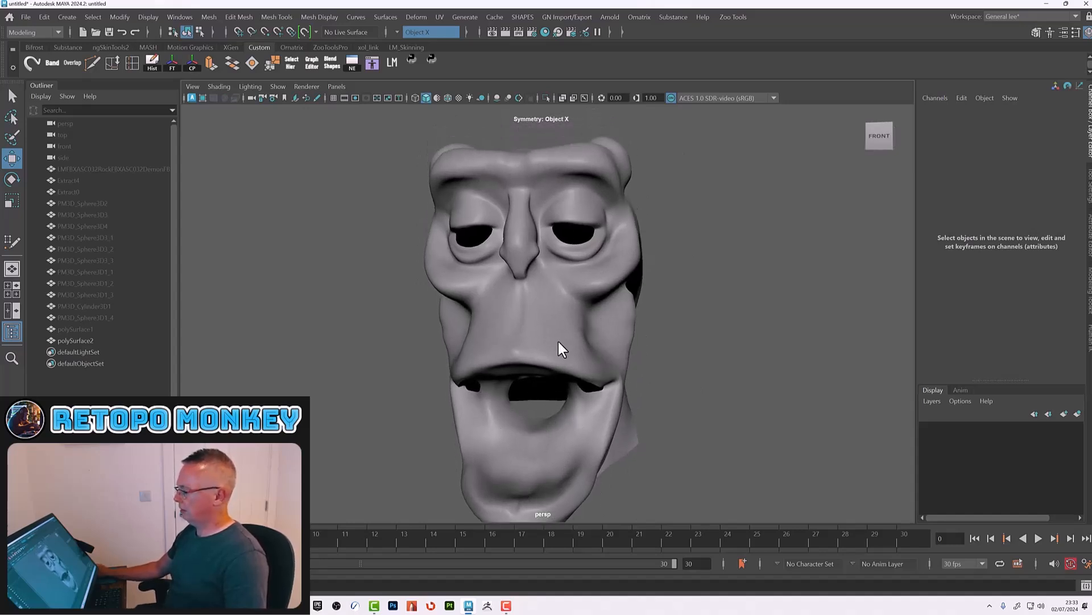
{"action": "left_click_drag", "start_coordinate": [673, 294], "coordinate": [398, 254], "text": "alt"}
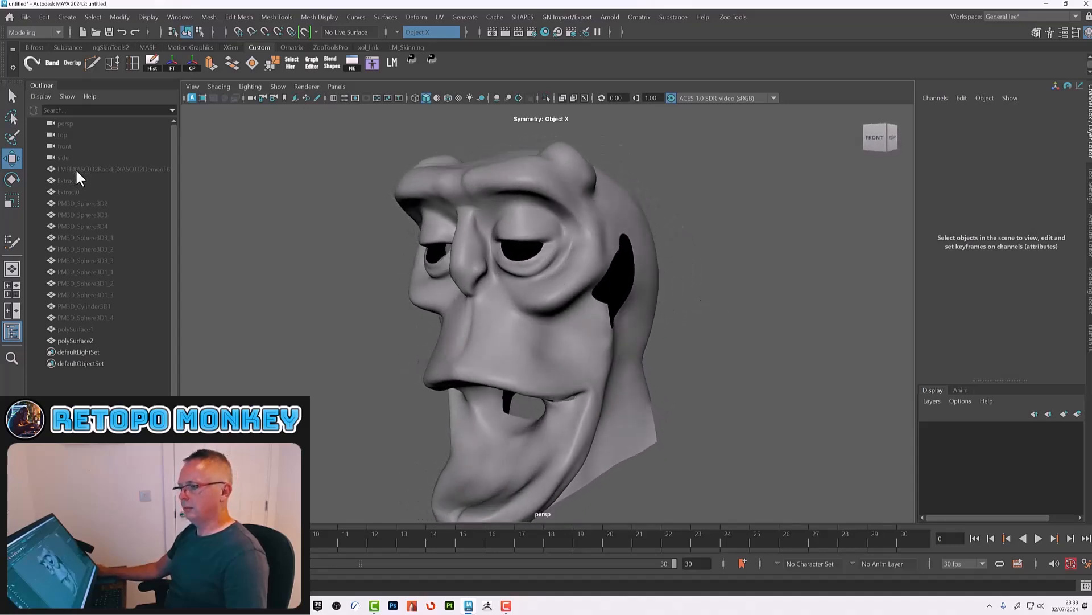
{"action": "left_click", "coordinate": [85, 340]}
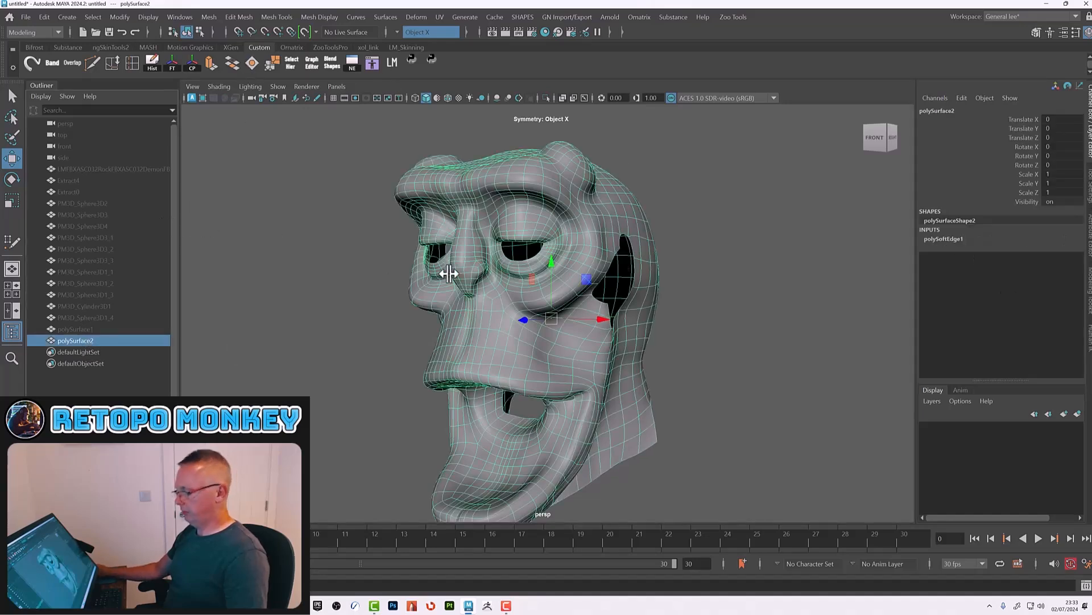
{"action": "key", "text": "1"}
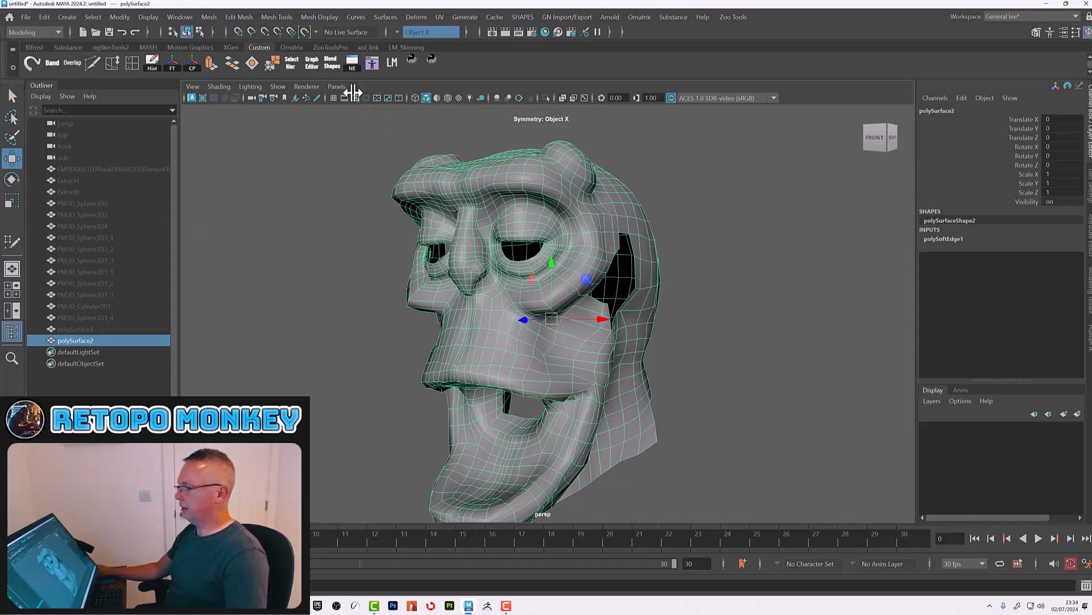
Step: Set the sculpt mesh's visibility to on and make it the live surface again
{"action": "left_click", "coordinate": [86, 169]}
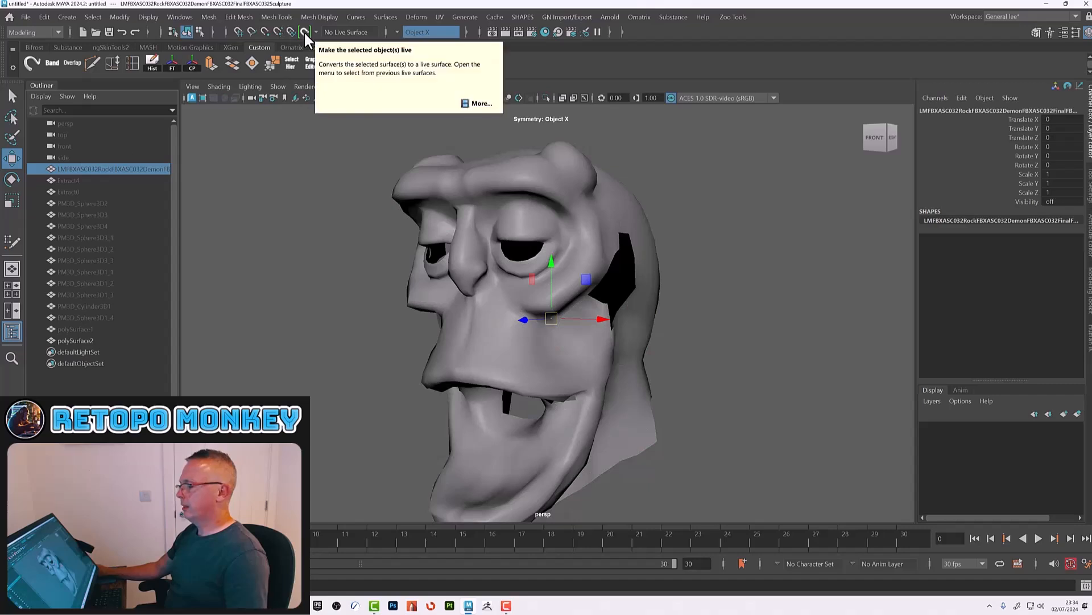
{"action": "left_click", "coordinate": [1060, 202]}
{"action": "type", "text": "on"}
{"action": "key", "text": "Return"}
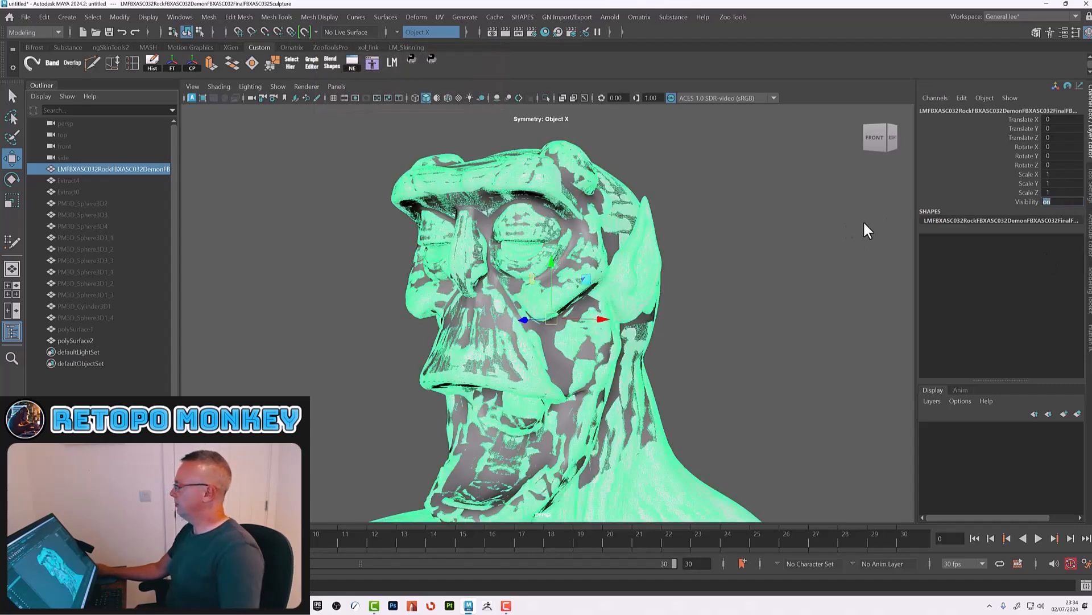
{"action": "left_click", "coordinate": [305, 32]}
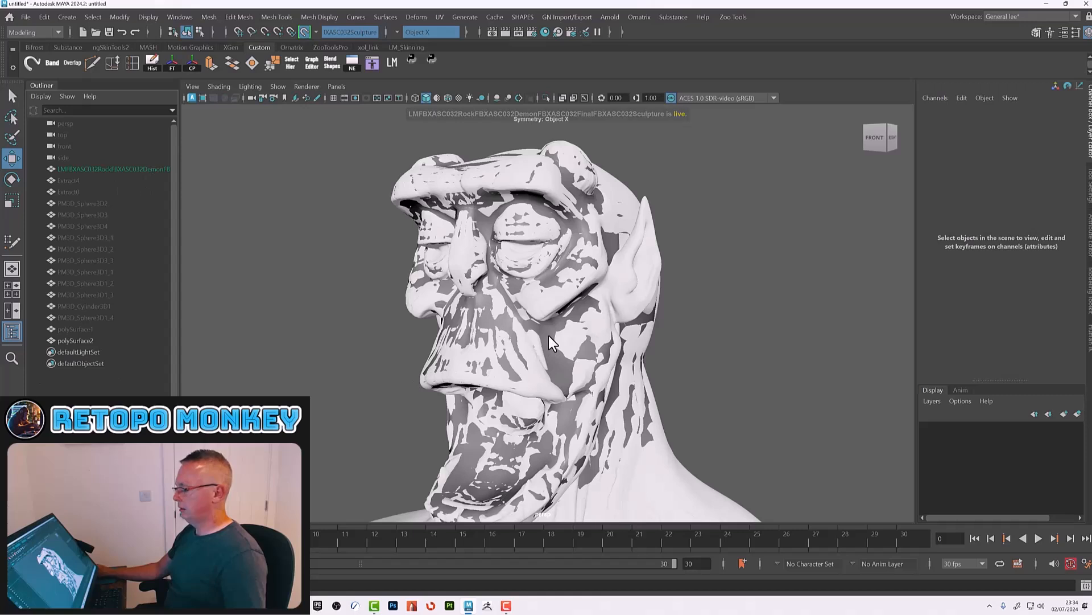
Step: Activate Quad Draw on the retopology mesh and add a row of quads below the back-of-neck band
{"action": "left_click", "coordinate": [79, 340]}
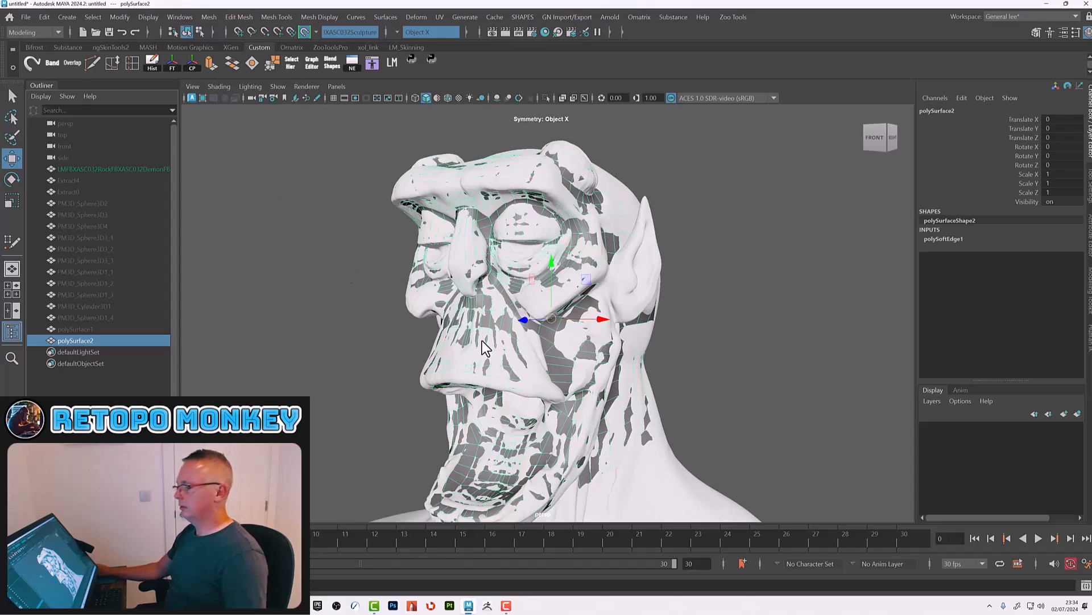
{"action": "left_click", "coordinate": [1088, 305]}
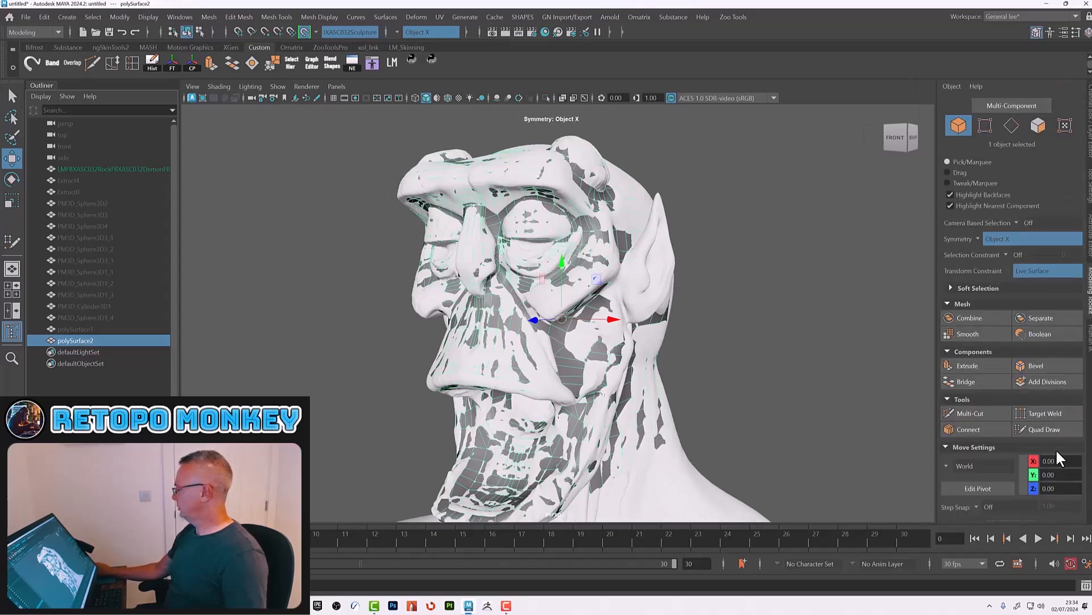
{"action": "left_click", "coordinate": [1055, 428]}
{"action": "left_click_drag", "start_coordinate": [784, 413], "coordinate": [748, 419], "text": "alt"}
{"action": "right_click_drag", "start_coordinate": [747, 418], "coordinate": [635, 387], "text": "alt"}
{"action": "middle_click_drag", "start_coordinate": [635, 387], "coordinate": [619, 300], "text": "alt"}
{"action": "left_click_drag", "start_coordinate": [619, 300], "coordinate": [566, 292], "text": "alt"}
{"action": "right_click_drag", "start_coordinate": [566, 292], "coordinate": [582, 258], "text": "alt"}
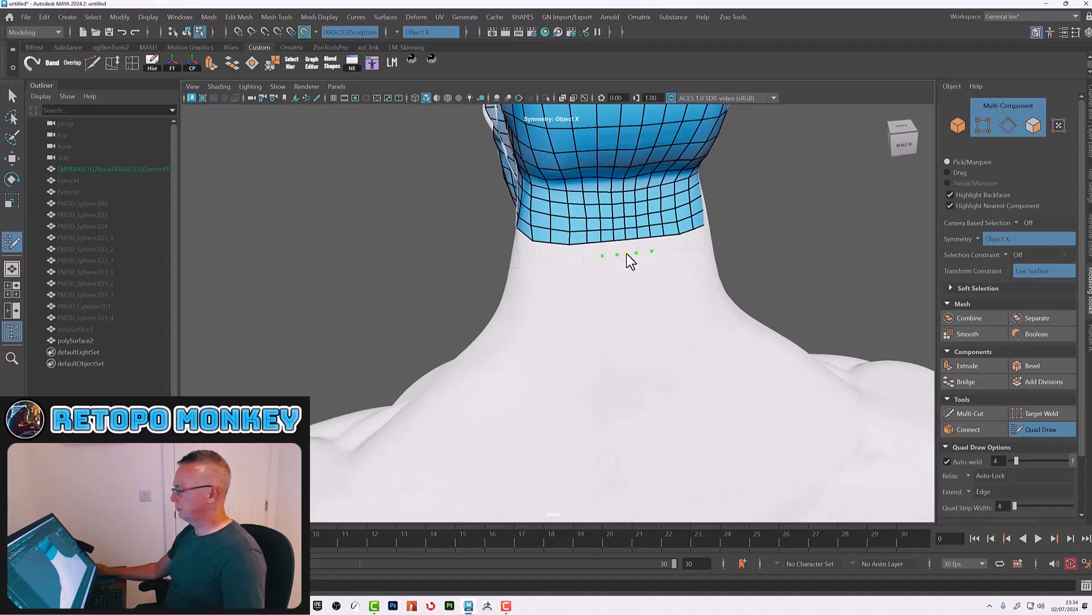
{"action": "left_click", "coordinate": [619, 247], "text": "shift"}
{"action": "left_click", "coordinate": [608, 251], "text": "shift"}
{"action": "left_click", "coordinate": [589, 259]}
{"action": "left_click", "coordinate": [569, 260]}
{"action": "left_click", "coordinate": [549, 259]}
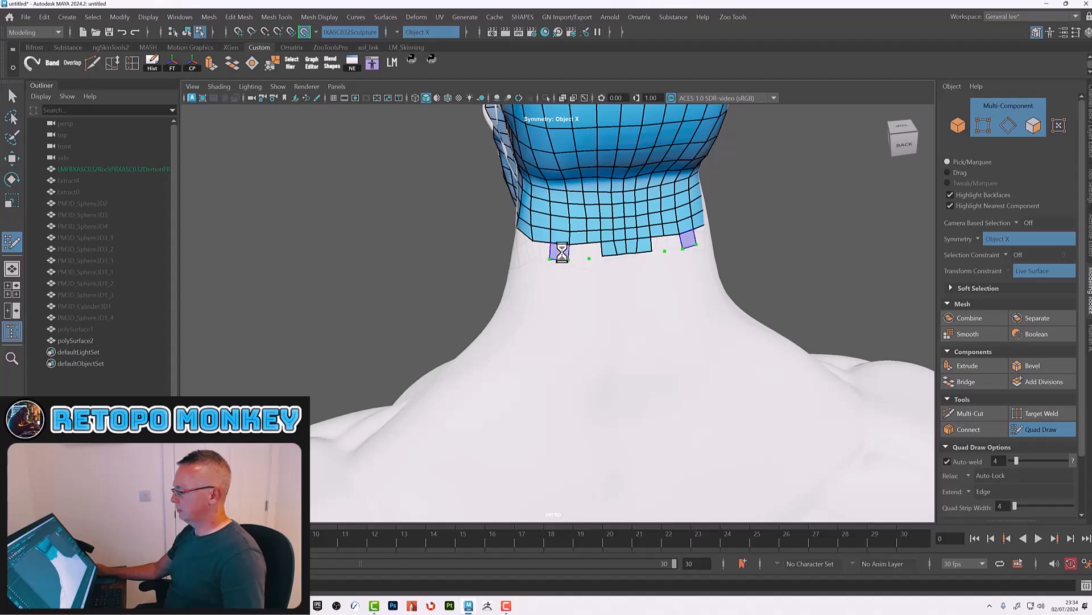
{"action": "left_click", "coordinate": [562, 253], "text": "shift"}
{"action": "left_click", "coordinate": [591, 249], "text": "shift"}
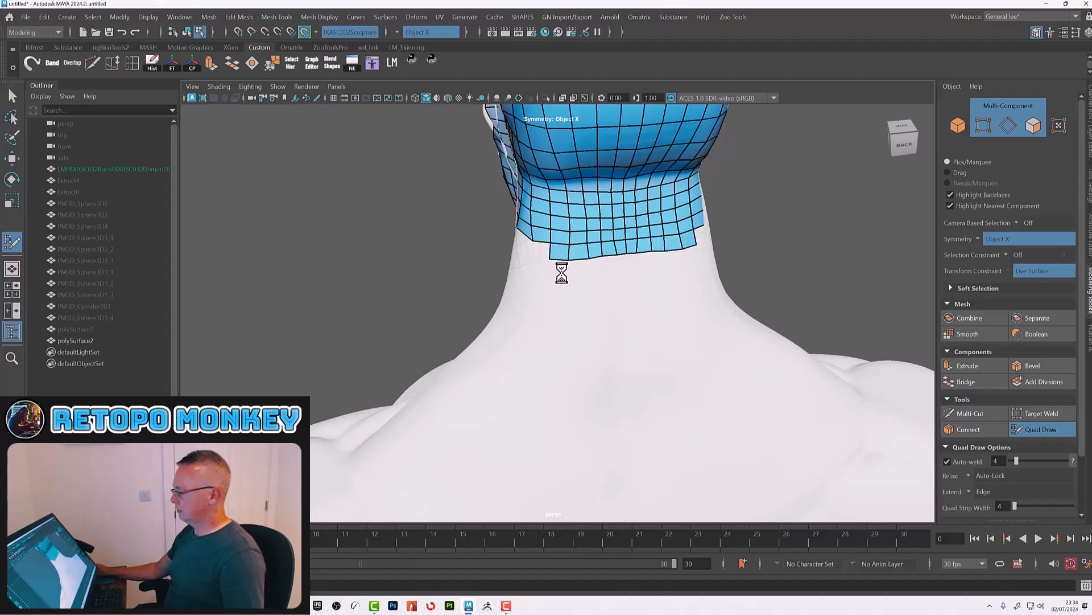
Step: Extend the back-of-neck band downward with additional rows of quads and relax them
{"action": "left_click_drag", "start_coordinate": [561, 273], "coordinate": [604, 262], "text": "alt"}
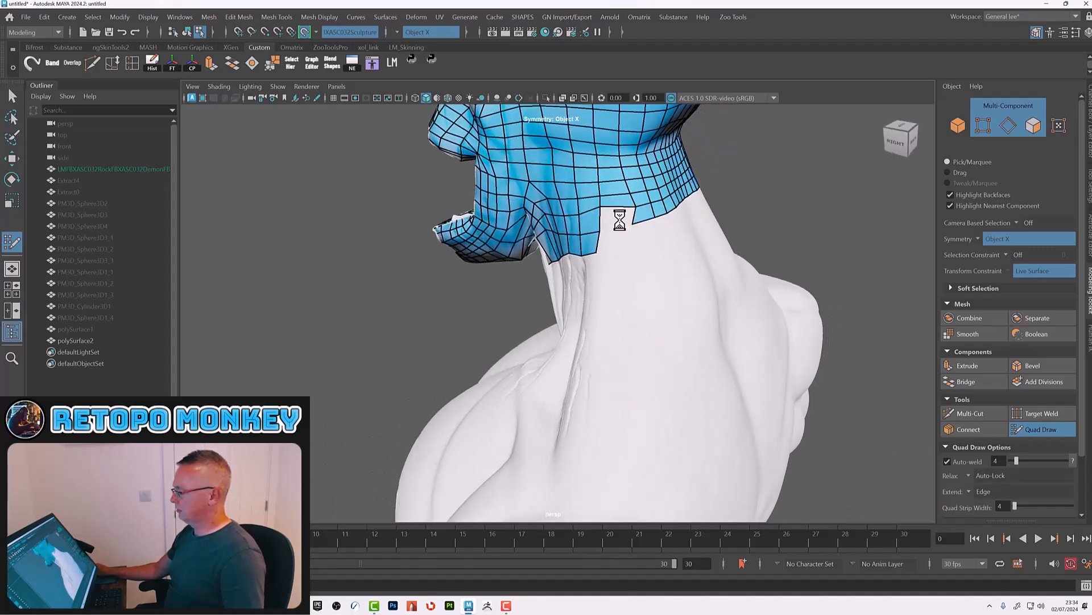
{"action": "left_click", "coordinate": [632, 242]}
{"action": "left_click", "coordinate": [619, 237], "text": "shift"}
{"action": "left_click_drag", "start_coordinate": [667, 239], "coordinate": [632, 245], "text": "alt"}
{"action": "left_click_drag", "start_coordinate": [576, 267], "coordinate": [633, 261]}
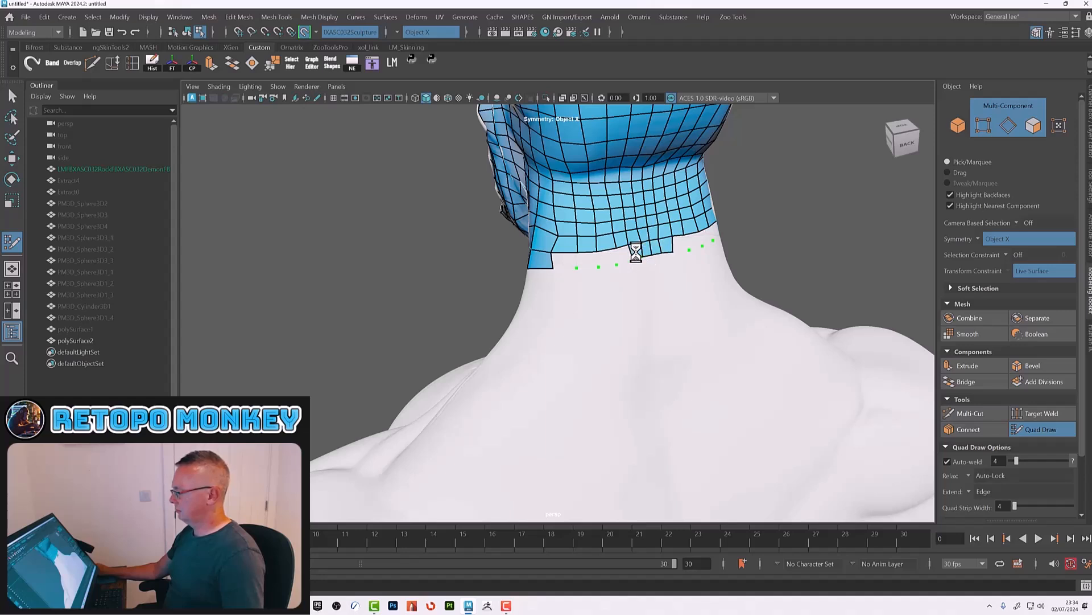
{"action": "left_click", "coordinate": [565, 261], "text": "shift"}
{"action": "left_click_drag", "start_coordinate": [603, 289], "coordinate": [602, 271], "text": "alt"}
{"action": "middle_click_drag", "start_coordinate": [602, 271], "coordinate": [617, 348], "text": "alt"}
{"action": "mouse_move", "coordinate": [616, 315]}
{"action": "left_mouse_down", "text": "shift"}
{"action": "mouse_move", "coordinate": [643, 289]}
{"action": "mouse_move", "coordinate": [573, 281]}
{"action": "mouse_move", "coordinate": [566, 296]}
{"action": "mouse_move", "coordinate": [670, 227]}
{"action": "mouse_move", "coordinate": [554, 322]}
{"action": "mouse_move", "coordinate": [637, 311]}
{"action": "mouse_move", "coordinate": [626, 321]}
{"action": "mouse_move", "coordinate": [590, 299]}
{"action": "mouse_move", "coordinate": [600, 318]}
{"action": "mouse_move", "coordinate": [592, 325]}
{"action": "left_mouse_up", "text": "shift"}
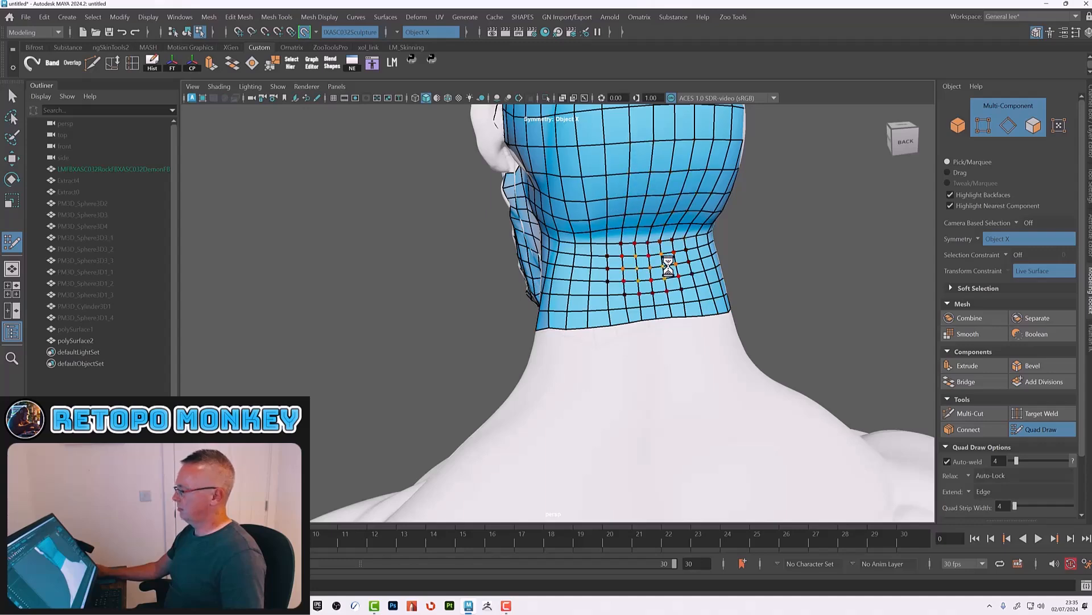
Step: Relax the quads along the sides of the neck, the jaw and the under-chin
{"action": "right_click_drag", "start_coordinate": [646, 260], "coordinate": [579, 247], "text": "alt"}
{"action": "left_click_drag", "start_coordinate": [579, 247], "coordinate": [602, 210], "text": "alt"}
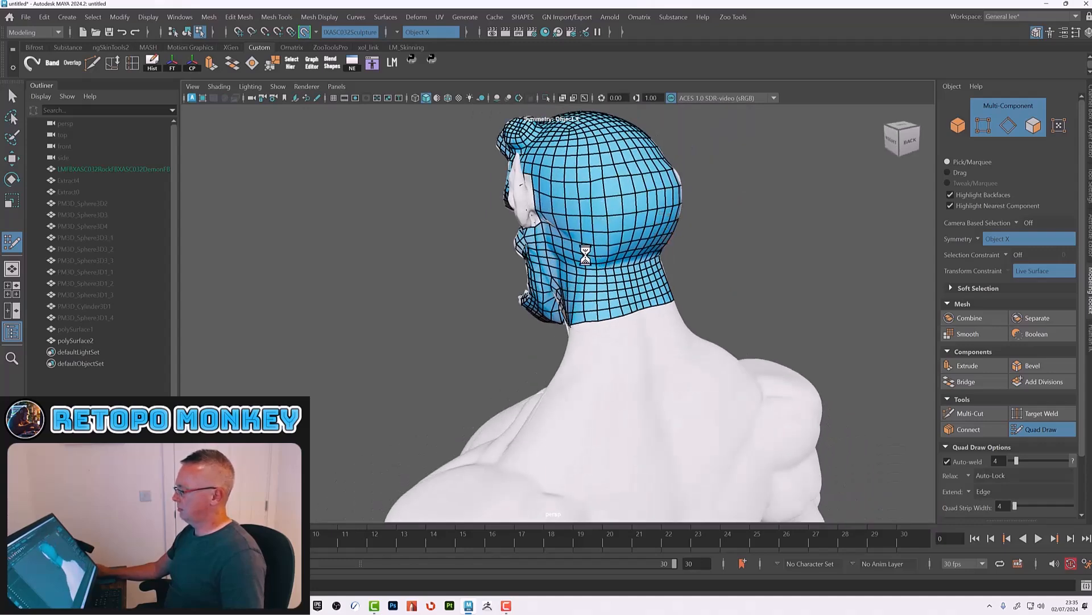
{"action": "left_click_drag", "start_coordinate": [601, 297], "coordinate": [586, 291], "text": "alt"}
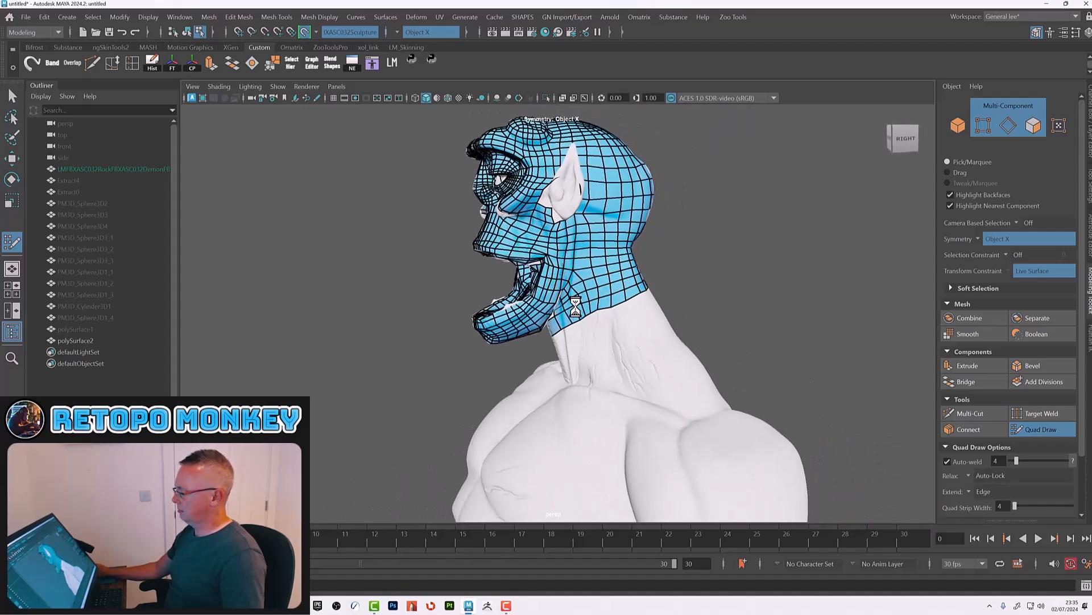
{"action": "left_click_drag", "start_coordinate": [608, 229], "coordinate": [667, 295], "text": "alt"}
{"action": "right_click_drag", "start_coordinate": [666, 295], "coordinate": [729, 346], "text": "alt"}
{"action": "left_click_drag", "start_coordinate": [729, 347], "coordinate": [646, 318], "text": "alt"}
{"action": "middle_click_drag", "start_coordinate": [621, 254], "coordinate": [620, 331], "text": "alt"}
{"action": "right_click_drag", "start_coordinate": [619, 332], "coordinate": [750, 364], "text": "alt"}
{"action": "left_click_drag", "start_coordinate": [750, 364], "coordinate": [705, 348], "text": "alt"}
{"action": "mouse_move", "coordinate": [623, 276]}
{"action": "left_mouse_down", "text": "alt"}
{"action": "mouse_move", "coordinate": [595, 278]}
{"action": "mouse_move", "coordinate": [595, 334]}
{"action": "mouse_move", "coordinate": [573, 356]}
{"action": "mouse_move", "coordinate": [620, 330]}
{"action": "left_mouse_up", "text": "alt"}
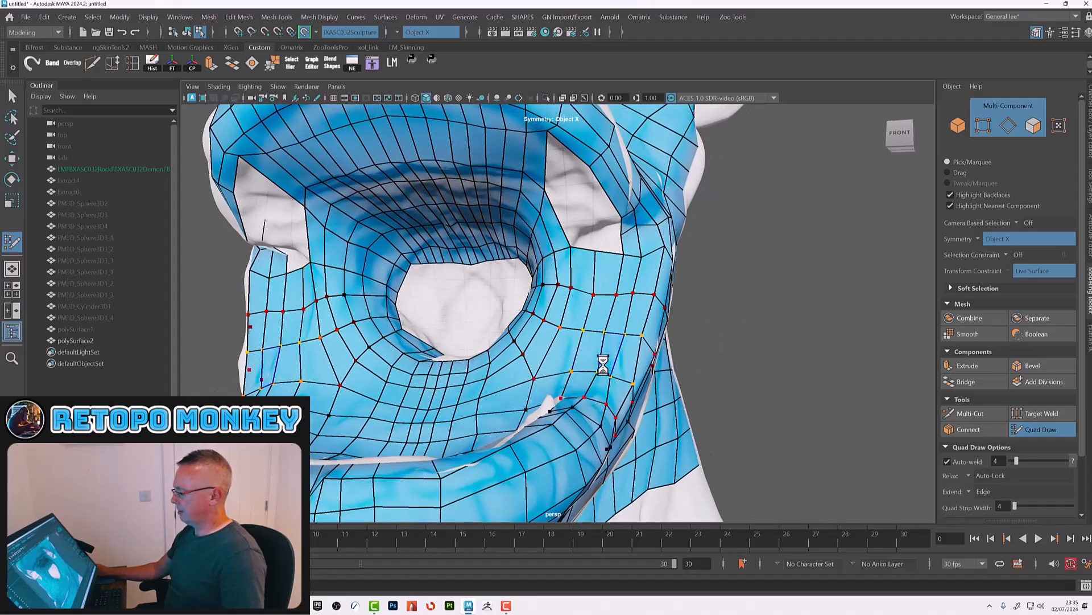
{"action": "left_click_drag", "start_coordinate": [625, 392], "coordinate": [507, 340], "text": "alt"}
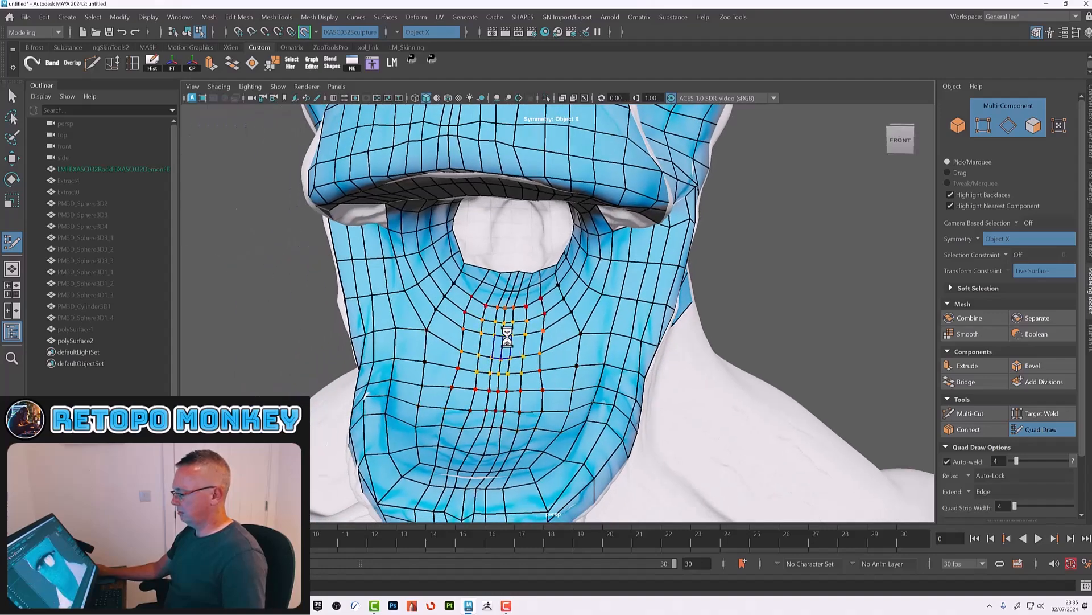
{"action": "left_click_drag", "start_coordinate": [484, 456], "coordinate": [558, 456], "text": "shift"}
{"action": "right_click_drag", "start_coordinate": [558, 456], "coordinate": [504, 463], "text": "alt"}
{"action": "left_click_drag", "start_coordinate": [505, 463], "coordinate": [518, 448], "text": "alt"}
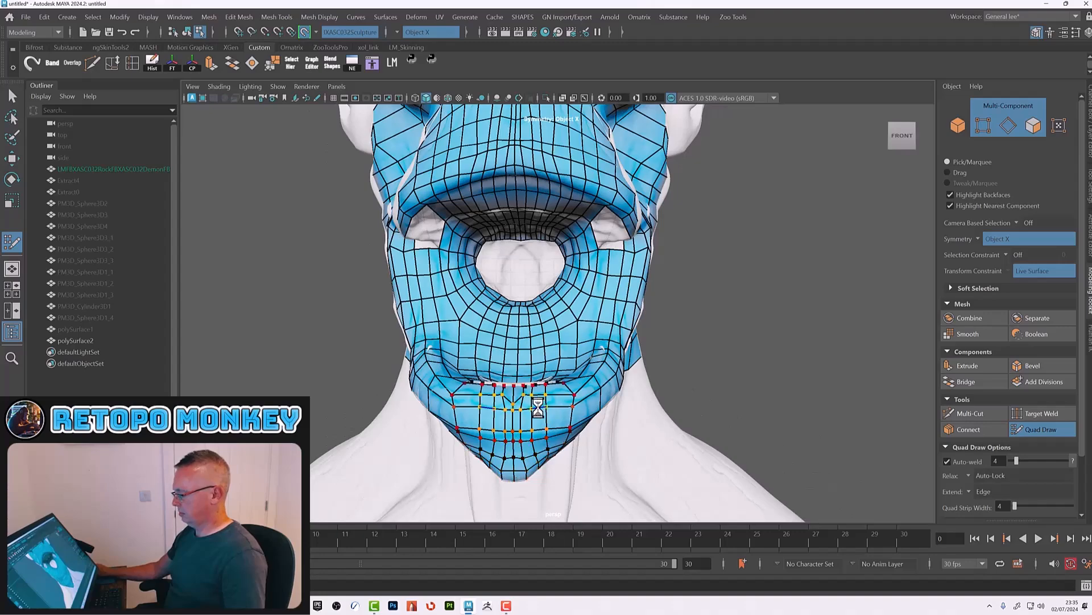
Step: Relax the quads around the lower lip, cheek line and inside the mouth
{"action": "left_click_drag", "start_coordinate": [567, 414], "coordinate": [519, 359], "text": "alt"}
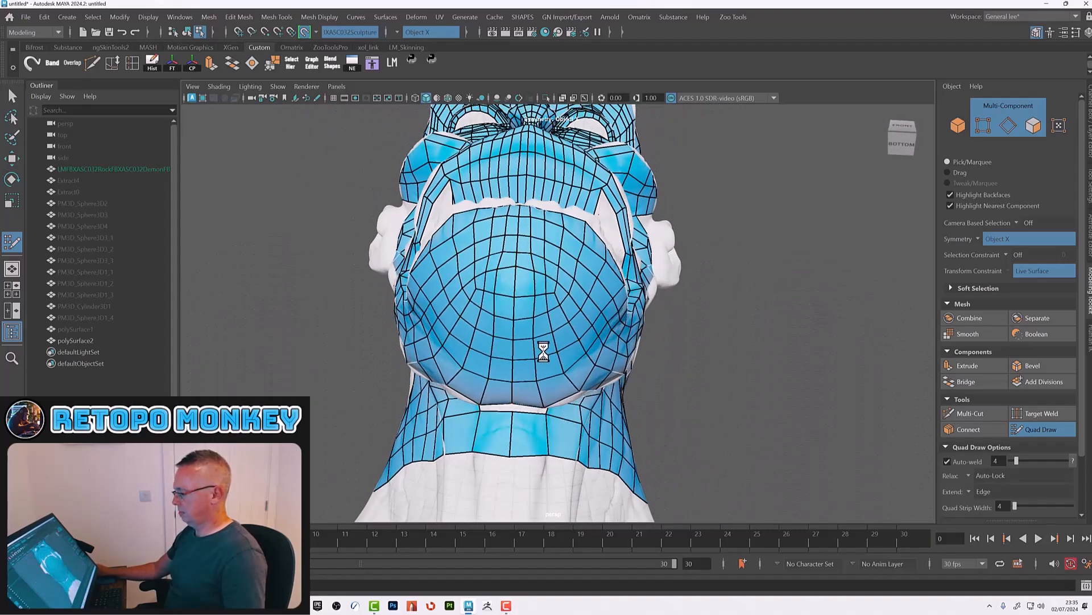
{"action": "mouse_move", "coordinate": [602, 398]}
{"action": "left_mouse_down", "text": "alt"}
{"action": "mouse_move", "coordinate": [575, 395]}
{"action": "mouse_move", "coordinate": [559, 415]}
{"action": "mouse_move", "coordinate": [588, 319]}
{"action": "mouse_move", "coordinate": [590, 355]}
{"action": "mouse_move", "coordinate": [639, 354]}
{"action": "left_mouse_up", "text": "alt"}
{"action": "mouse_move", "coordinate": [609, 273]}
{"action": "left_mouse_down", "text": "shift"}
{"action": "mouse_move", "coordinate": [583, 248]}
{"action": "mouse_move", "coordinate": [561, 251]}
{"action": "left_mouse_up", "text": "shift"}
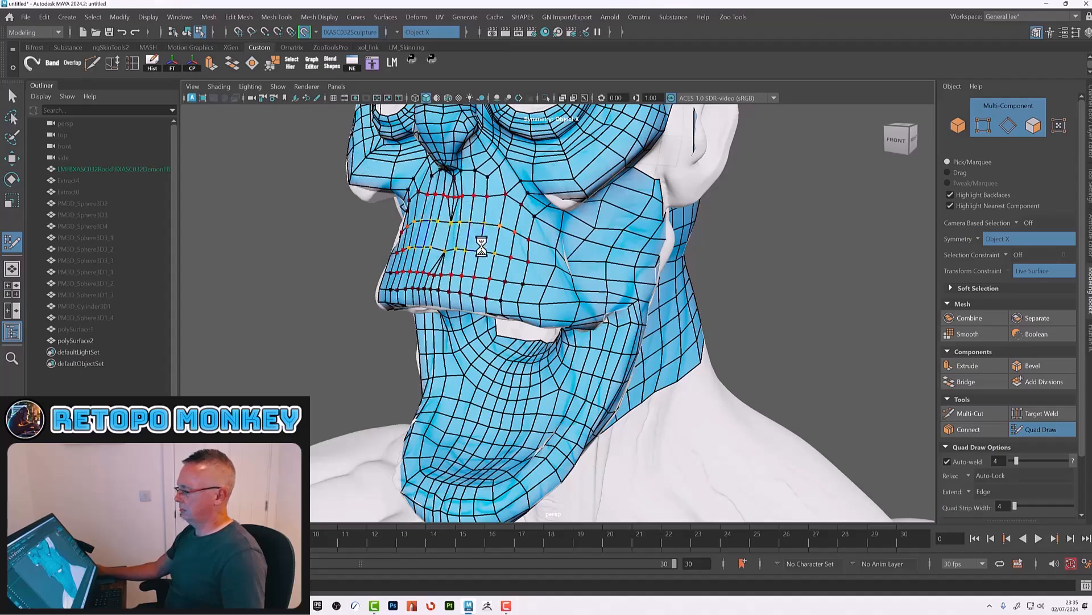
{"action": "mouse_move", "coordinate": [498, 264]}
{"action": "left_mouse_down", "text": "alt"}
{"action": "mouse_move", "coordinate": [520, 261]}
{"action": "mouse_move", "coordinate": [522, 285]}
{"action": "mouse_move", "coordinate": [566, 322]}
{"action": "mouse_move", "coordinate": [554, 355]}
{"action": "mouse_move", "coordinate": [617, 366]}
{"action": "mouse_move", "coordinate": [633, 315]}
{"action": "mouse_move", "coordinate": [625, 338]}
{"action": "left_mouse_up", "text": "alt"}
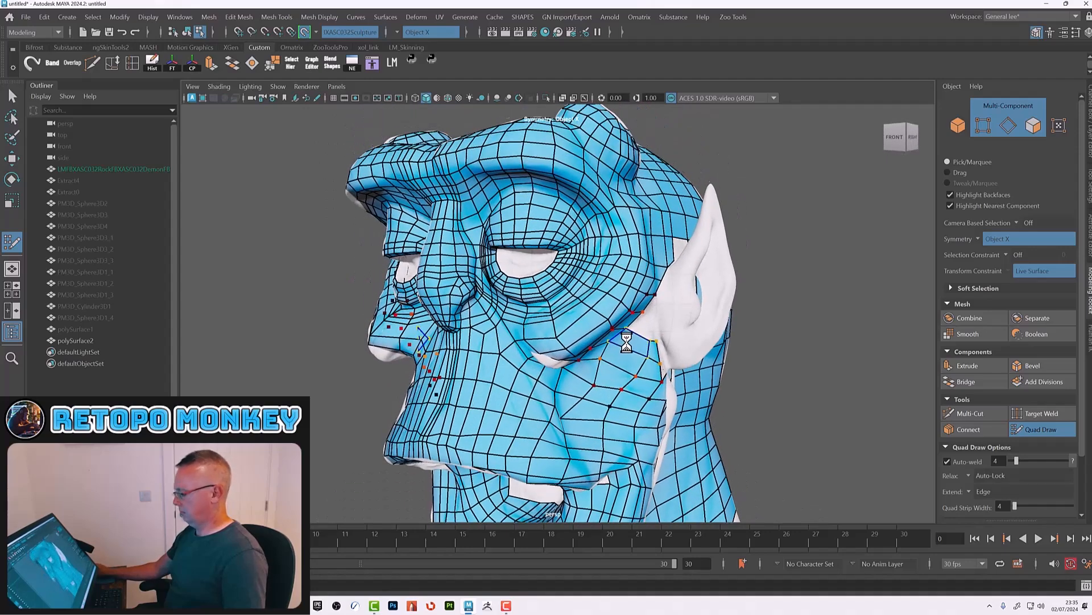
{"action": "left_click_drag", "start_coordinate": [579, 392], "coordinate": [527, 344], "text": "alt"}
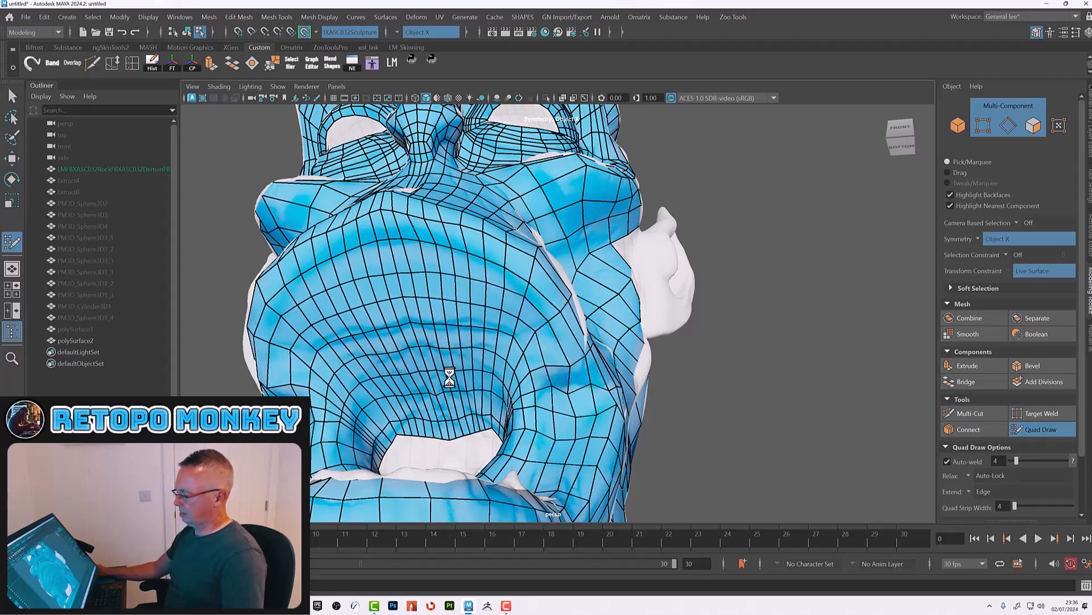
{"action": "left_click_drag", "start_coordinate": [532, 382], "coordinate": [556, 415], "text": "alt"}
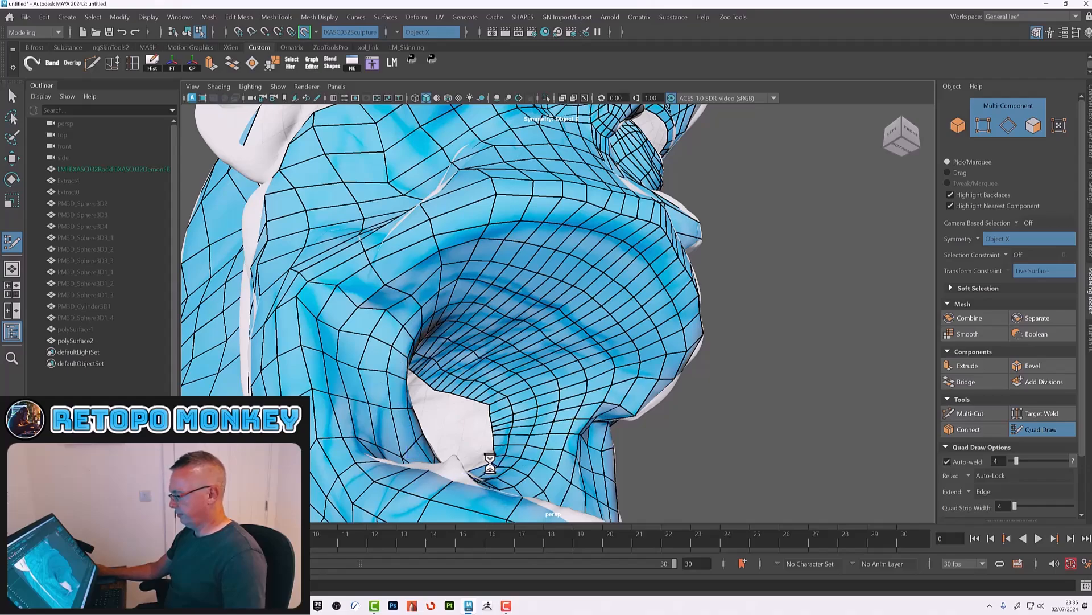
{"action": "left_click_drag", "start_coordinate": [508, 461], "coordinate": [588, 356], "text": "alt"}
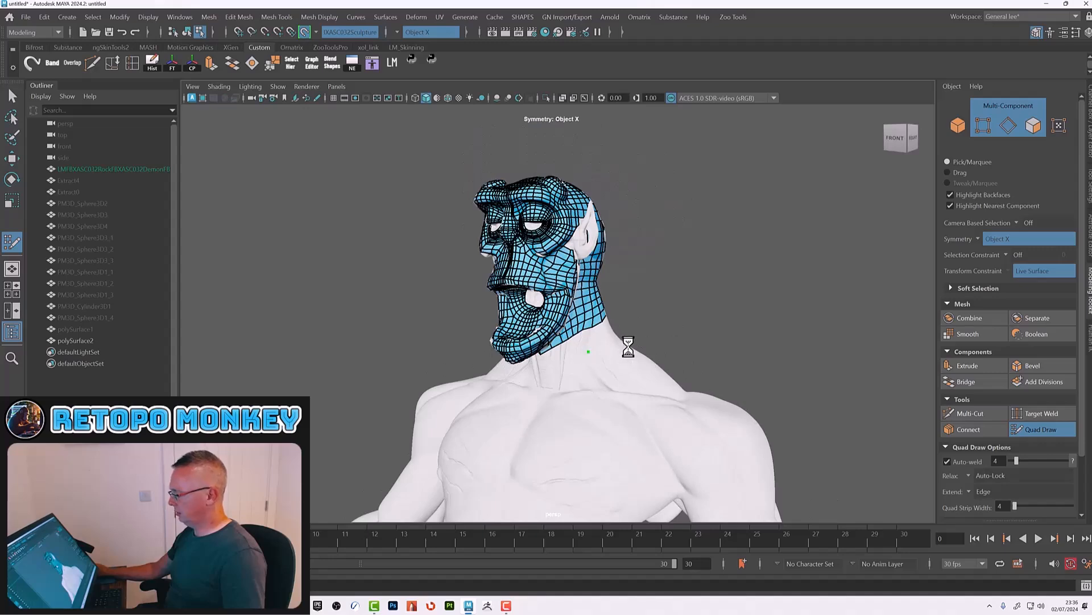
Step: Draw a large quad on each side of the front base of the neck
{"action": "left_click", "coordinate": [610, 370], "text": "shift"}
{"action": "left_click_drag", "start_coordinate": [611, 370], "coordinate": [551, 369], "text": "alt"}
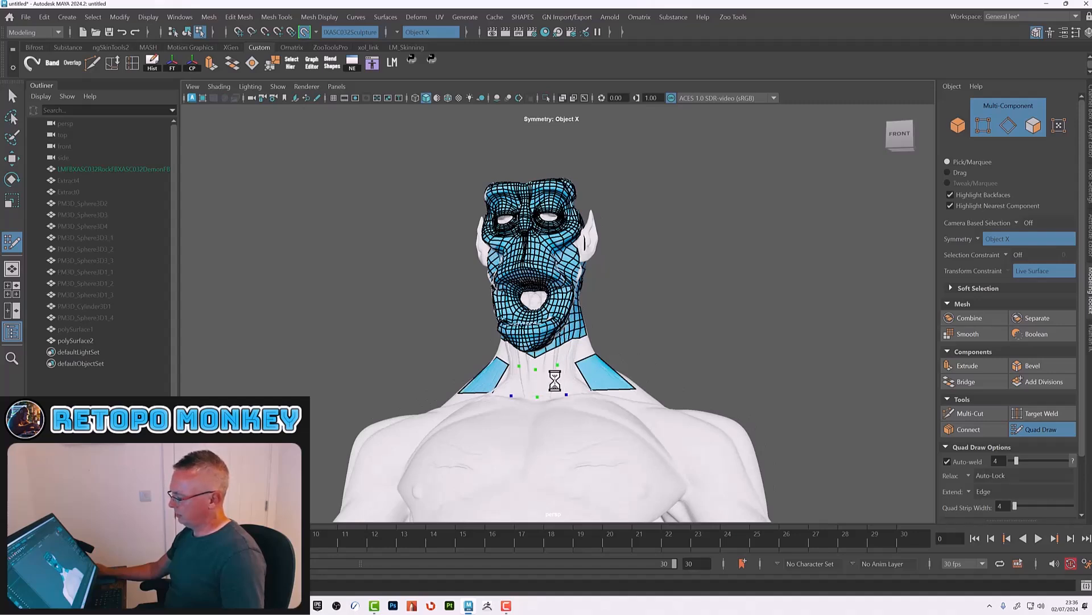
{"action": "left_click", "coordinate": [563, 381], "text": "shift"}
{"action": "left_click_drag", "start_coordinate": [577, 380], "coordinate": [616, 403], "text": "alt"}
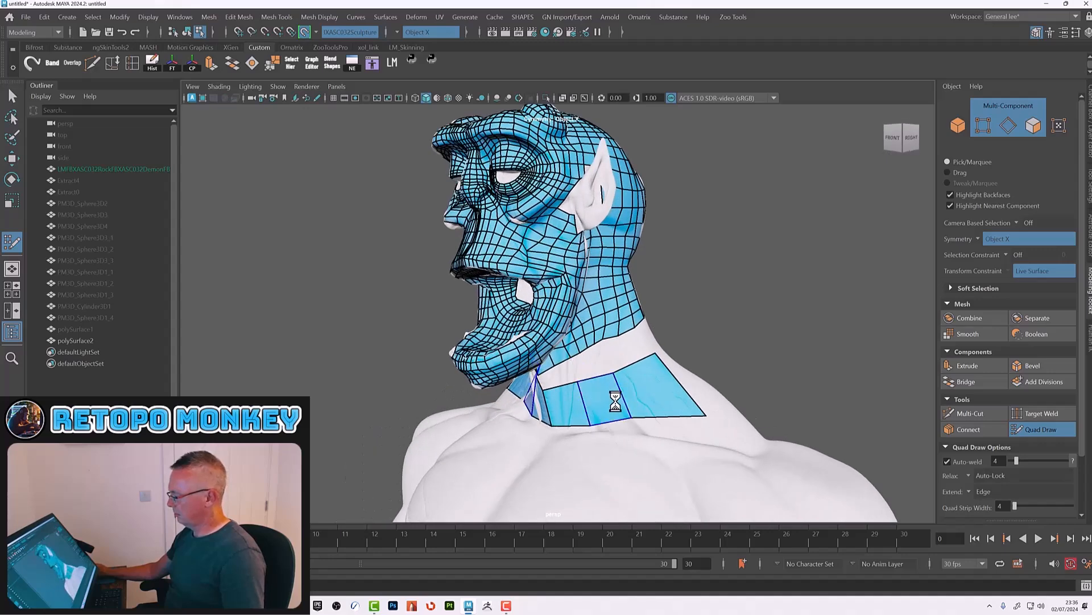
Step: Extend large quads around the base of the neck across the back and sides towards the shoulders
{"action": "left_click_drag", "start_coordinate": [702, 367], "coordinate": [641, 387], "text": "alt"}
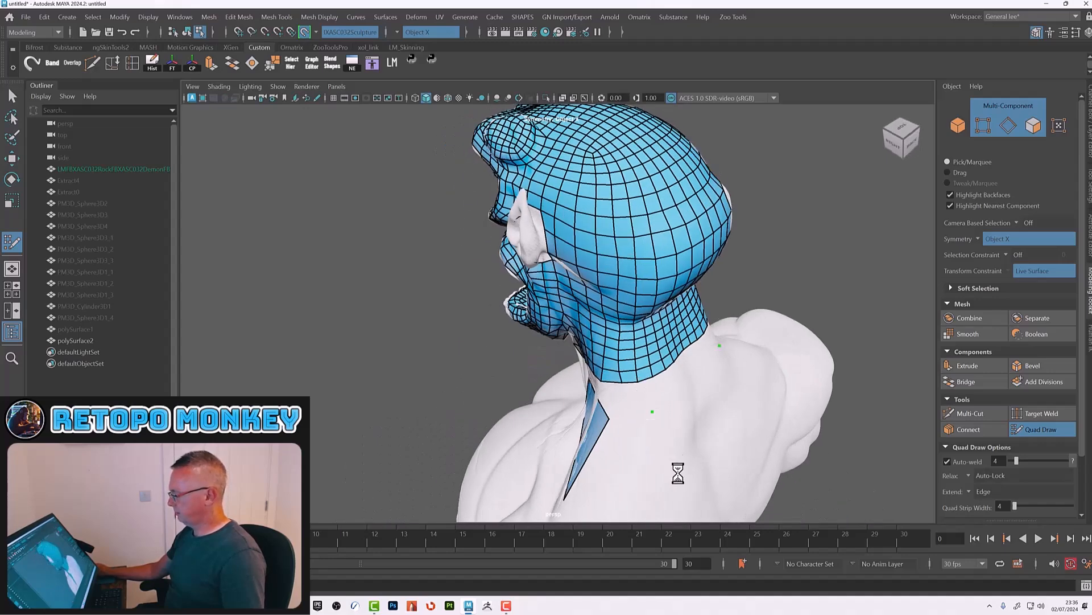
{"action": "left_click", "coordinate": [618, 452], "text": "shift"}
{"action": "mouse_move", "coordinate": [626, 439]}
{"action": "left_mouse_down", "text": "alt"}
{"action": "mouse_move", "coordinate": [678, 439]}
{"action": "mouse_move", "coordinate": [644, 431]}
{"action": "left_mouse_up", "text": "alt"}
{"action": "right_click_drag", "start_coordinate": [644, 430], "coordinate": [562, 395], "text": "alt"}
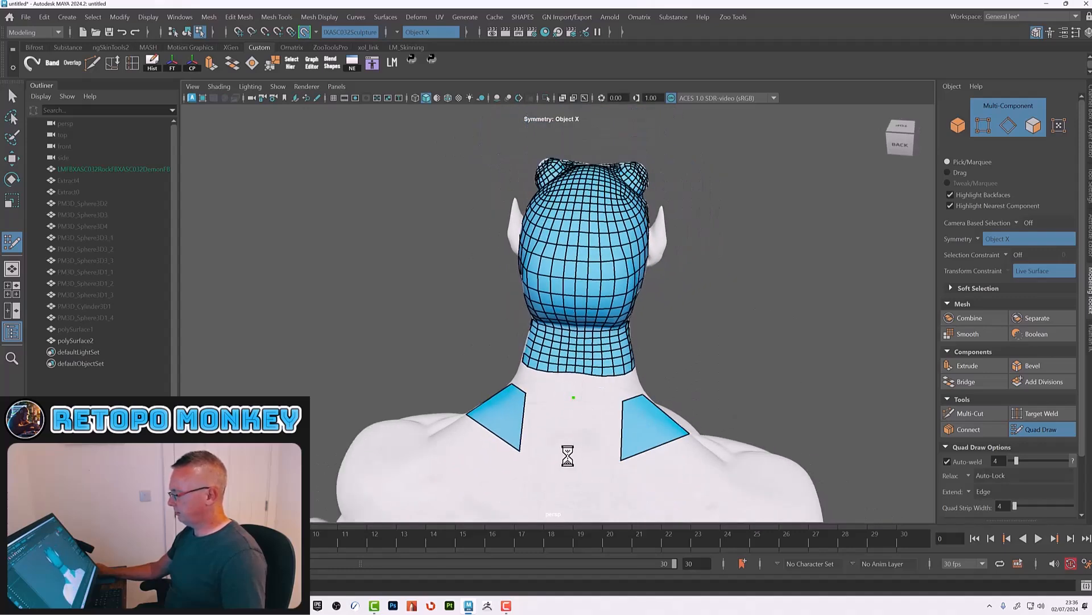
{"action": "left_click", "coordinate": [586, 437], "text": "shift"}
{"action": "mouse_move", "coordinate": [592, 439]}
{"action": "left_mouse_down", "text": "alt"}
{"action": "mouse_move", "coordinate": [566, 402]}
{"action": "mouse_move", "coordinate": [631, 407]}
{"action": "mouse_move", "coordinate": [607, 392]}
{"action": "left_mouse_up", "text": "alt"}
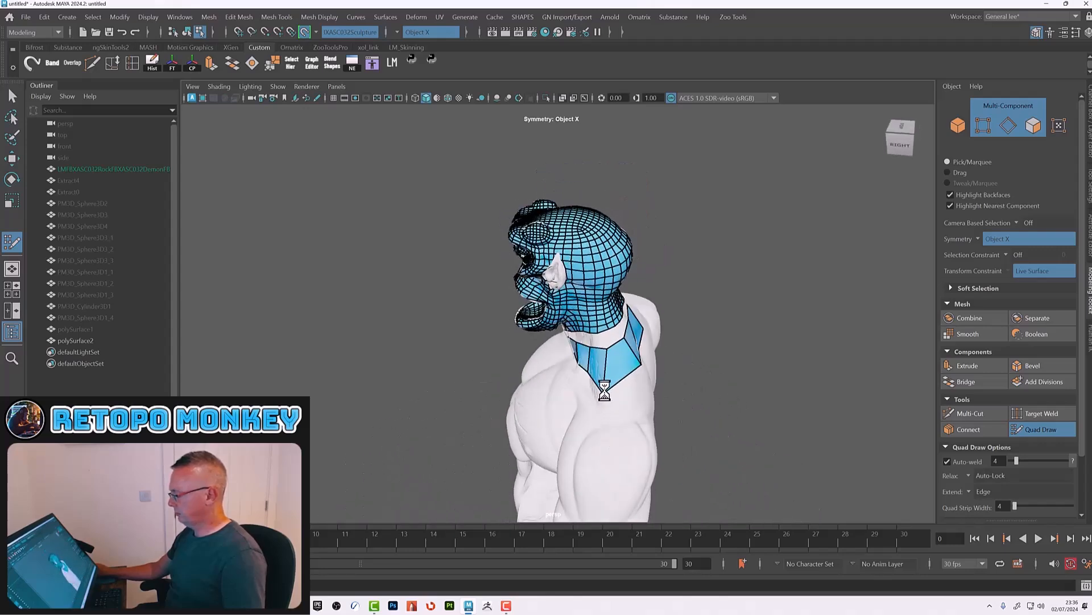
{"action": "middle_click_drag", "start_coordinate": [632, 425], "coordinate": [624, 347], "text": "alt"}
{"action": "right_click_drag", "start_coordinate": [624, 346], "coordinate": [688, 369], "text": "alt"}
{"action": "left_click_drag", "start_coordinate": [688, 368], "coordinate": [672, 333], "text": "alt"}
{"action": "middle_click_drag", "start_coordinate": [629, 297], "coordinate": [644, 410], "text": "alt"}
{"action": "right_click_drag", "start_coordinate": [643, 410], "coordinate": [693, 442], "text": "alt"}
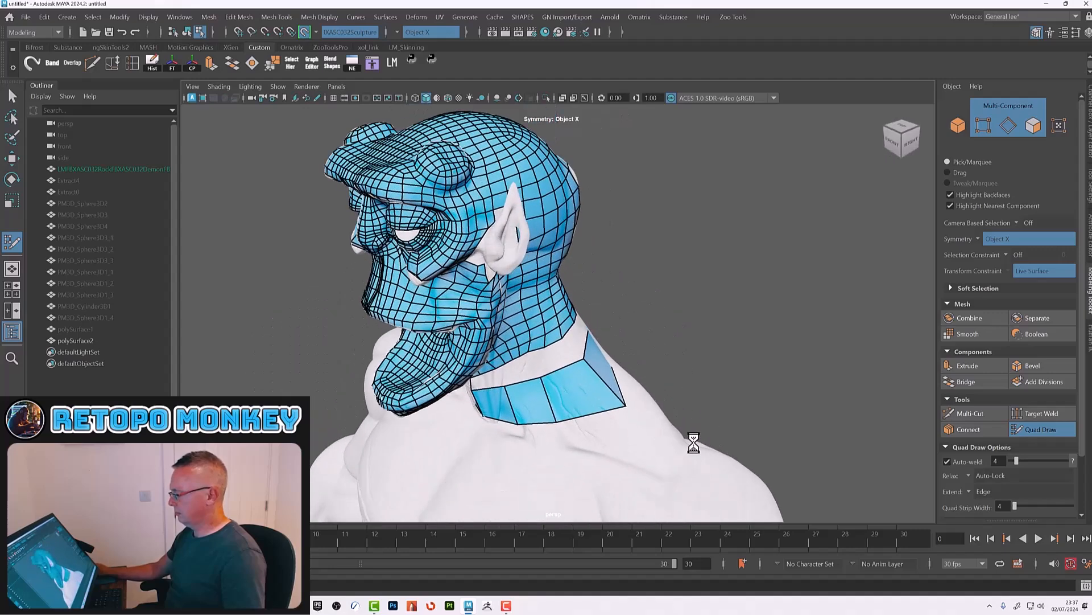
{"action": "left_click_drag", "start_coordinate": [693, 441], "coordinate": [643, 425], "text": "alt"}
{"action": "left_click", "coordinate": [553, 376], "text": "ctrl"}
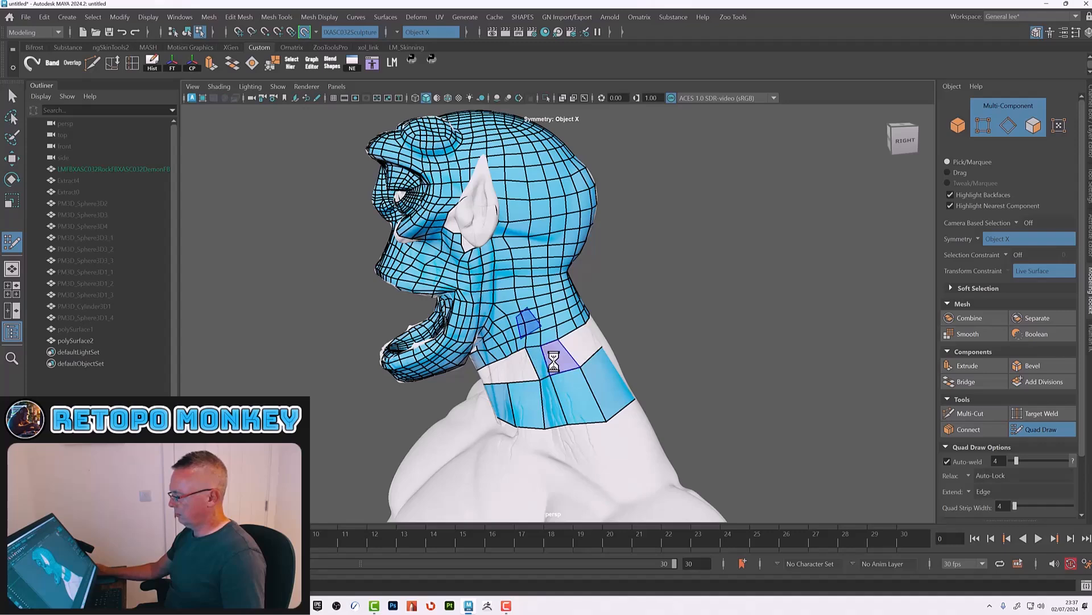
Step: Fill the gaps between the neck mesh and the new base band with quads
{"action": "left_click", "coordinate": [567, 372], "text": "ctrl"}
{"action": "left_click", "coordinate": [556, 356], "text": "shift"}
{"action": "left_click_drag", "start_coordinate": [605, 370], "coordinate": [575, 350], "text": "alt"}
{"action": "left_click", "coordinate": [586, 363], "text": "ctrl"}
{"action": "left_click_drag", "start_coordinate": [600, 428], "coordinate": [570, 423]}
{"action": "left_click", "coordinate": [595, 364], "text": "ctrl"}
{"action": "left_click", "coordinate": [592, 349], "text": "shift"}
{"action": "left_click_drag", "start_coordinate": [620, 367], "coordinate": [595, 357], "text": "alt"}
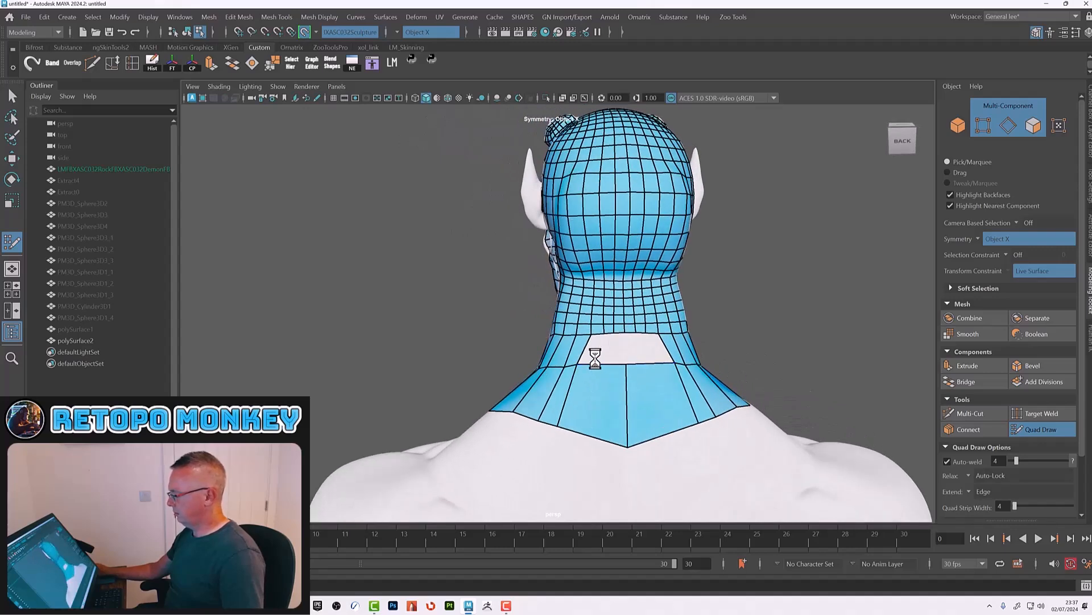
{"action": "left_click", "coordinate": [605, 364], "text": "ctrl"}
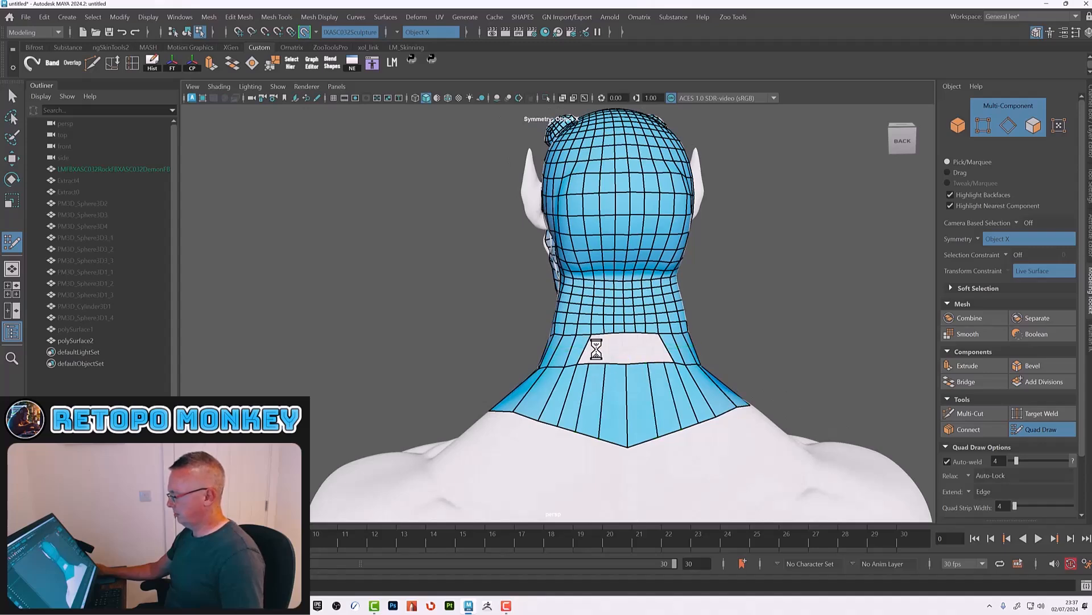
{"action": "right_click_drag", "start_coordinate": [596, 349], "coordinate": [734, 382], "text": "alt"}
{"action": "left_click", "coordinate": [654, 396], "text": "ctrl"}
{"action": "left_click", "coordinate": [664, 376], "text": "shift"}
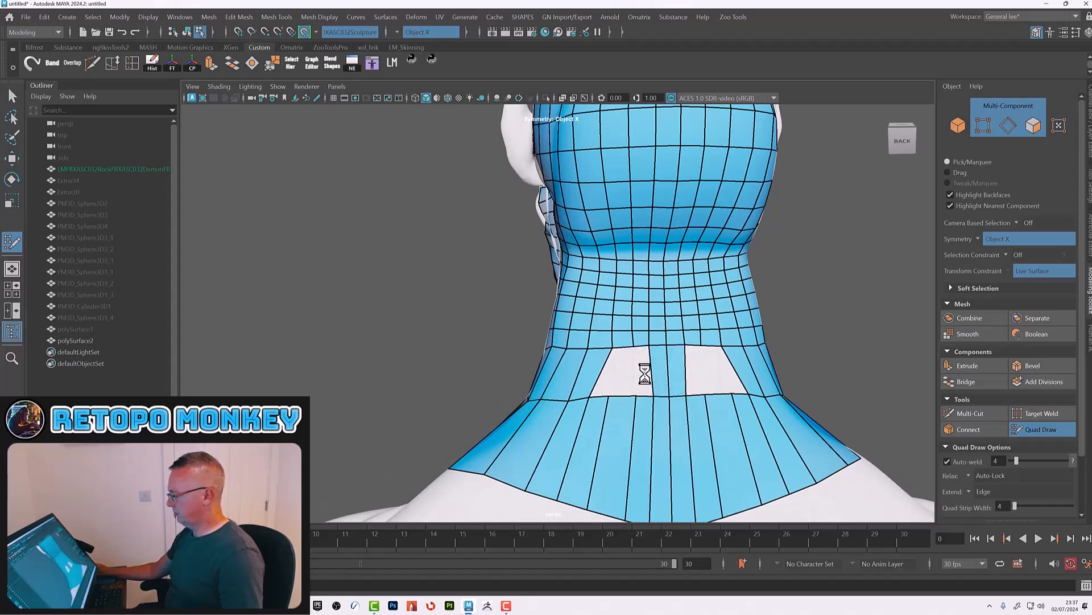
{"action": "left_click", "coordinate": [645, 374], "text": "shift"}
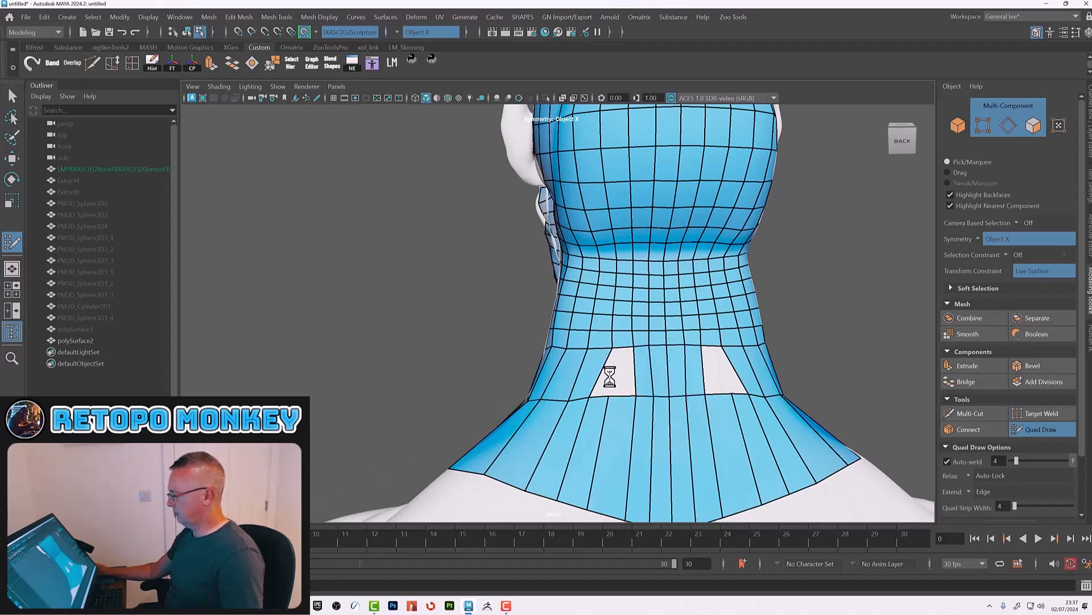
{"action": "left_click", "coordinate": [610, 431], "text": "ctrl+shift"}
{"action": "left_click", "coordinate": [601, 438], "text": "ctrl+shift"}
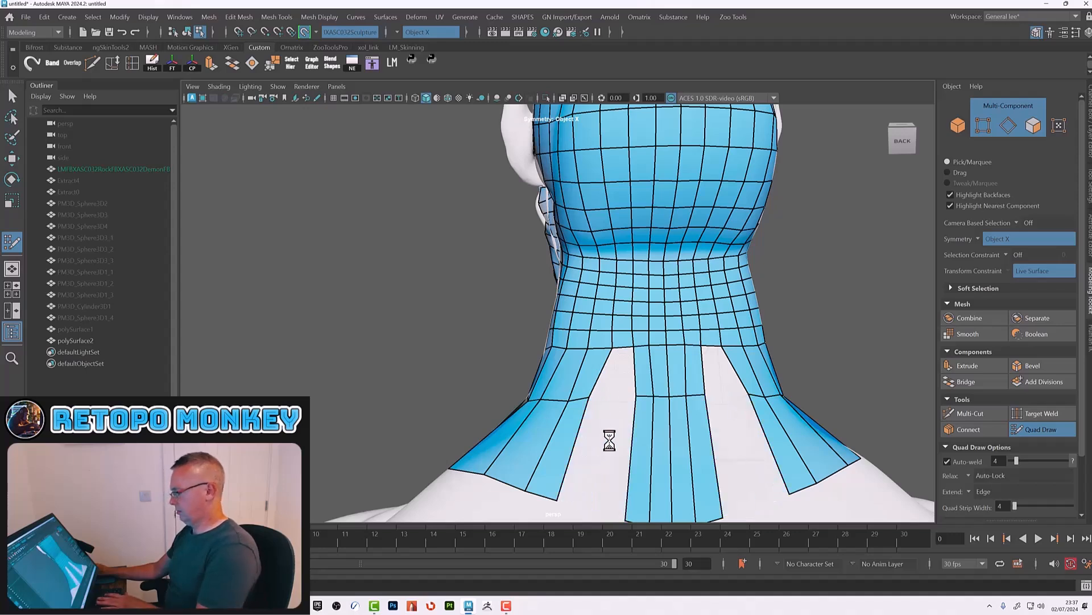
{"action": "left_click", "coordinate": [607, 459], "text": "shift"}
{"action": "left_click", "coordinate": [616, 375], "text": "shift"}
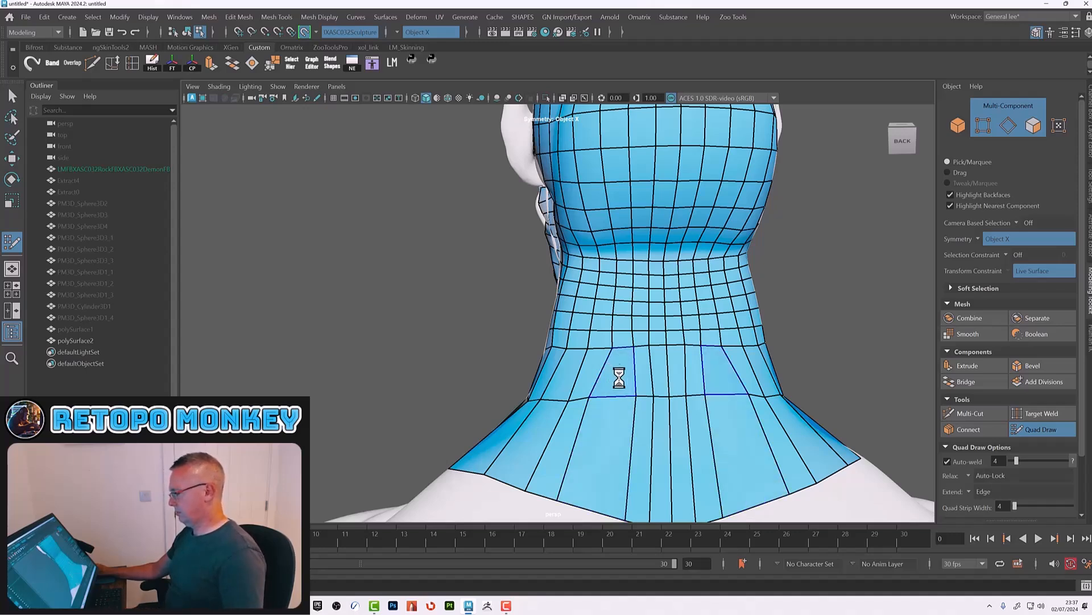
Step: Insert edge loops across the lower neck band, undoing the first attempt
{"action": "mouse_move", "coordinate": [653, 387]}
{"action": "left_mouse_down", "text": "shift"}
{"action": "mouse_move", "coordinate": [637, 375]}
{"action": "mouse_move", "coordinate": [619, 424]}
{"action": "mouse_move", "coordinate": [628, 392]}
{"action": "mouse_move", "coordinate": [596, 373]}
{"action": "mouse_move", "coordinate": [633, 341]}
{"action": "left_mouse_up", "text": "shift"}
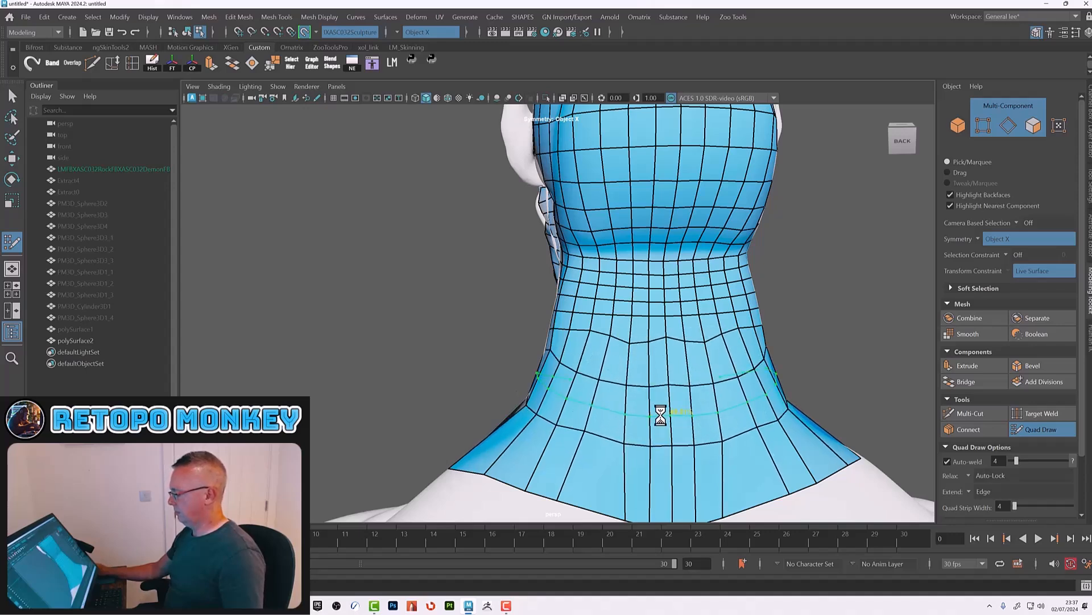
{"action": "key", "text": "ctrl+z"}
{"action": "left_click", "coordinate": [643, 371], "text": "ctrl"}
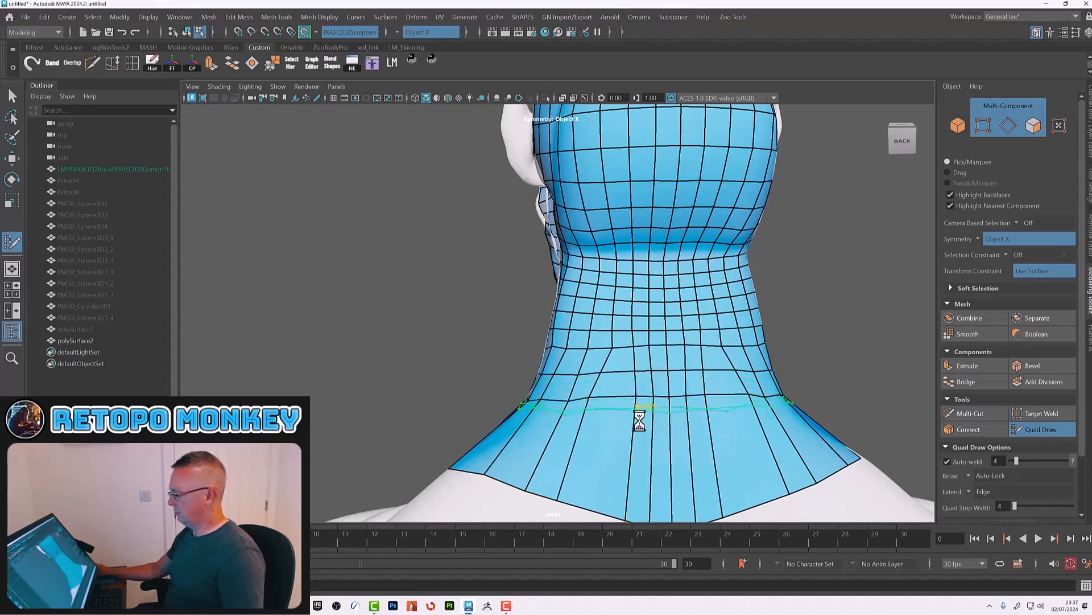
{"action": "left_click", "coordinate": [640, 431], "text": "ctrl"}
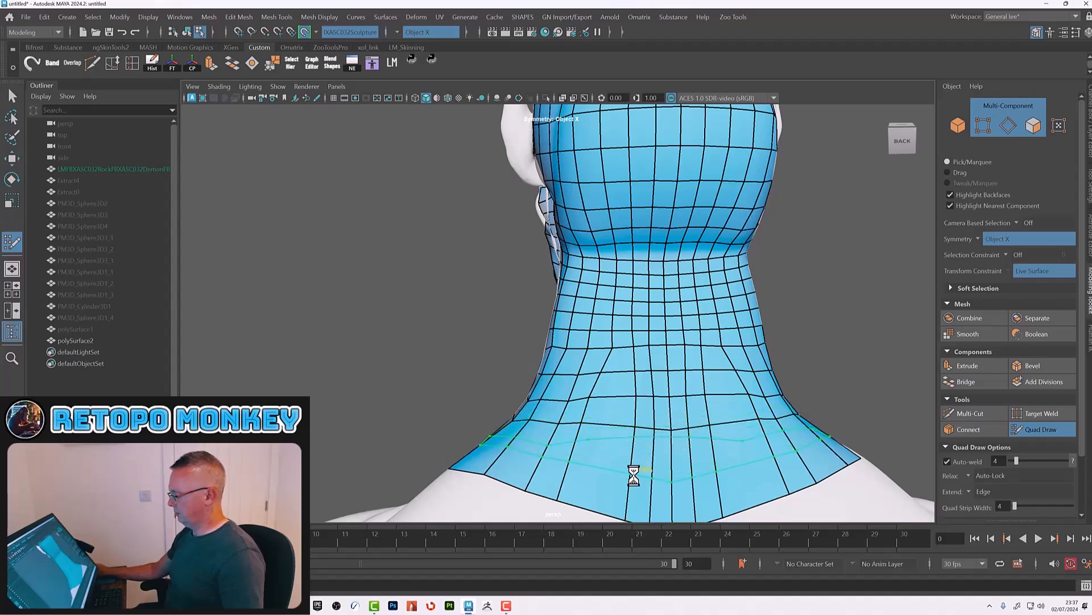
{"action": "left_click", "coordinate": [635, 474], "text": "ctrl"}
Step: Relax the quads of the lower neck band at the back
{"action": "left_click_drag", "start_coordinate": [602, 460], "coordinate": [619, 455], "text": "alt"}
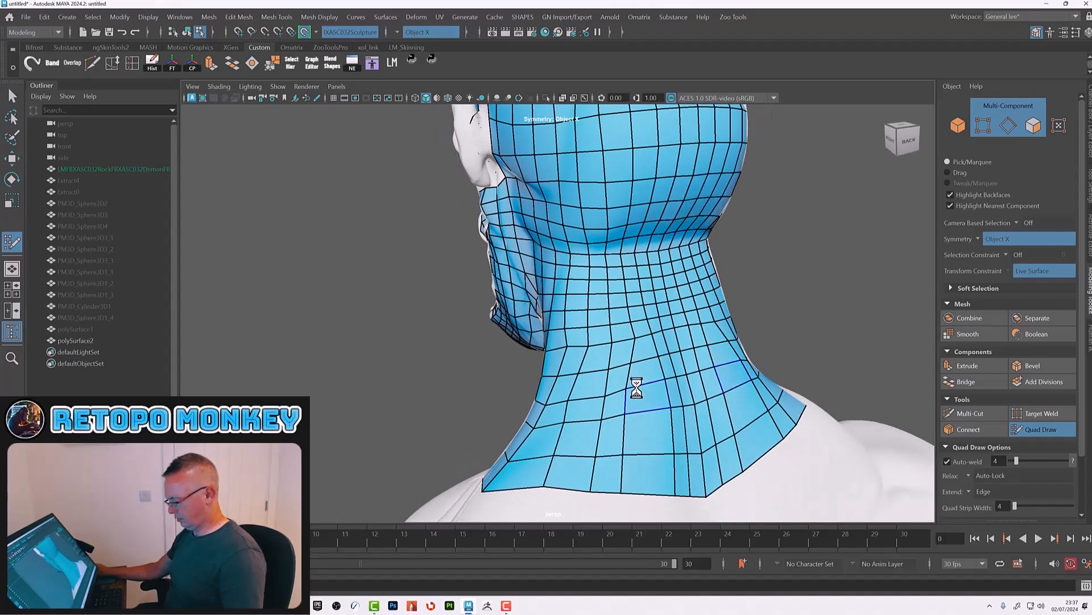
{"action": "mouse_move", "coordinate": [649, 361]}
{"action": "left_mouse_down", "text": "shift"}
{"action": "mouse_move", "coordinate": [634, 330]}
{"action": "mouse_move", "coordinate": [677, 391]}
{"action": "mouse_move", "coordinate": [644, 395]}
{"action": "mouse_move", "coordinate": [649, 356]}
{"action": "mouse_move", "coordinate": [677, 332]}
{"action": "mouse_move", "coordinate": [573, 361]}
{"action": "mouse_move", "coordinate": [686, 430]}
{"action": "left_mouse_up", "text": "shift"}
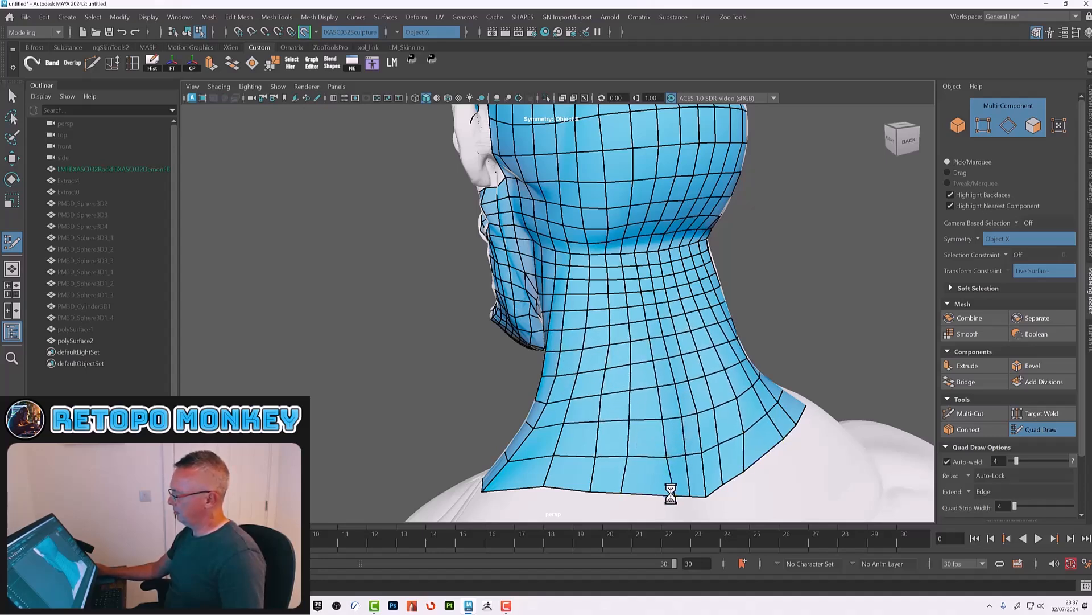
{"action": "mouse_move", "coordinate": [692, 403]}
{"action": "left_mouse_down", "text": "alt"}
{"action": "mouse_move", "coordinate": [607, 405]}
{"action": "mouse_move", "coordinate": [620, 408]}
{"action": "left_mouse_up", "text": "alt"}
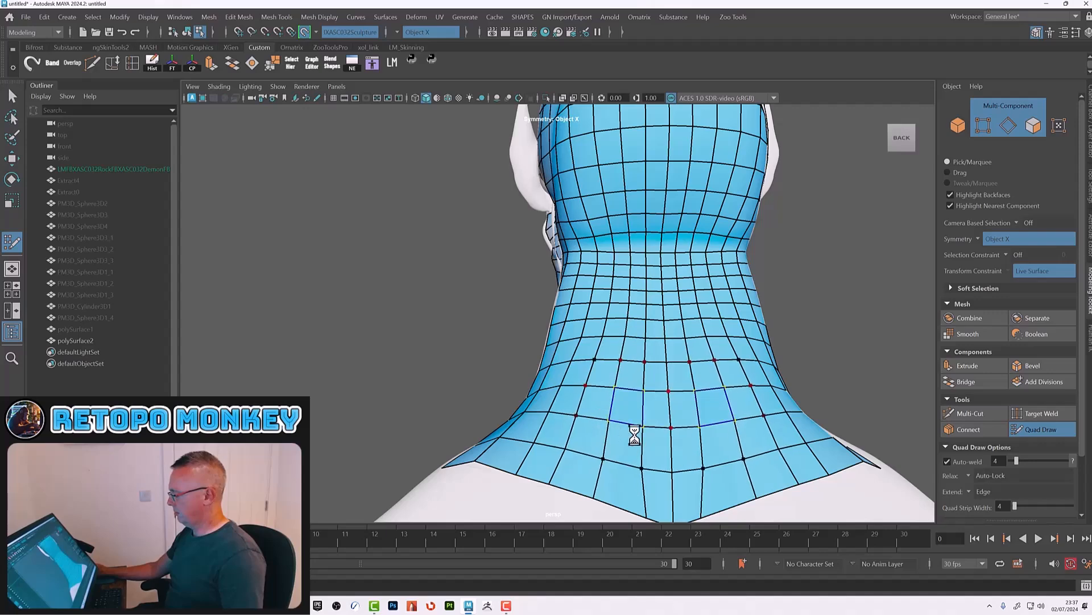
Step: Fill the gap at the front of the neck below the chin with quads
{"action": "mouse_move", "coordinate": [654, 495]}
{"action": "left_mouse_down", "text": "alt"}
{"action": "mouse_move", "coordinate": [649, 382]}
{"action": "mouse_move", "coordinate": [643, 431]}
{"action": "mouse_move", "coordinate": [658, 432]}
{"action": "mouse_move", "coordinate": [658, 378]}
{"action": "mouse_move", "coordinate": [612, 337]}
{"action": "mouse_move", "coordinate": [578, 402]}
{"action": "mouse_move", "coordinate": [588, 393]}
{"action": "mouse_move", "coordinate": [624, 431]}
{"action": "mouse_move", "coordinate": [614, 383]}
{"action": "mouse_move", "coordinate": [595, 424]}
{"action": "mouse_move", "coordinate": [577, 425]}
{"action": "mouse_move", "coordinate": [602, 388]}
{"action": "mouse_move", "coordinate": [595, 346]}
{"action": "mouse_move", "coordinate": [615, 289]}
{"action": "mouse_move", "coordinate": [663, 289]}
{"action": "mouse_move", "coordinate": [608, 251]}
{"action": "mouse_move", "coordinate": [712, 212]}
{"action": "mouse_move", "coordinate": [634, 212]}
{"action": "mouse_move", "coordinate": [634, 305]}
{"action": "mouse_move", "coordinate": [541, 316]}
{"action": "mouse_move", "coordinate": [605, 324]}
{"action": "mouse_move", "coordinate": [566, 398]}
{"action": "mouse_move", "coordinate": [578, 383]}
{"action": "mouse_move", "coordinate": [531, 366]}
{"action": "mouse_move", "coordinate": [602, 324]}
{"action": "mouse_move", "coordinate": [634, 372]}
{"action": "mouse_move", "coordinate": [625, 374]}
{"action": "mouse_move", "coordinate": [647, 338]}
{"action": "mouse_move", "coordinate": [628, 320]}
{"action": "mouse_move", "coordinate": [613, 239]}
{"action": "mouse_move", "coordinate": [568, 183]}
{"action": "mouse_move", "coordinate": [549, 244]}
{"action": "mouse_move", "coordinate": [532, 251]}
{"action": "left_mouse_up", "text": "alt"}
{"action": "left_click_drag", "start_coordinate": [646, 314], "coordinate": [580, 288], "text": "alt"}
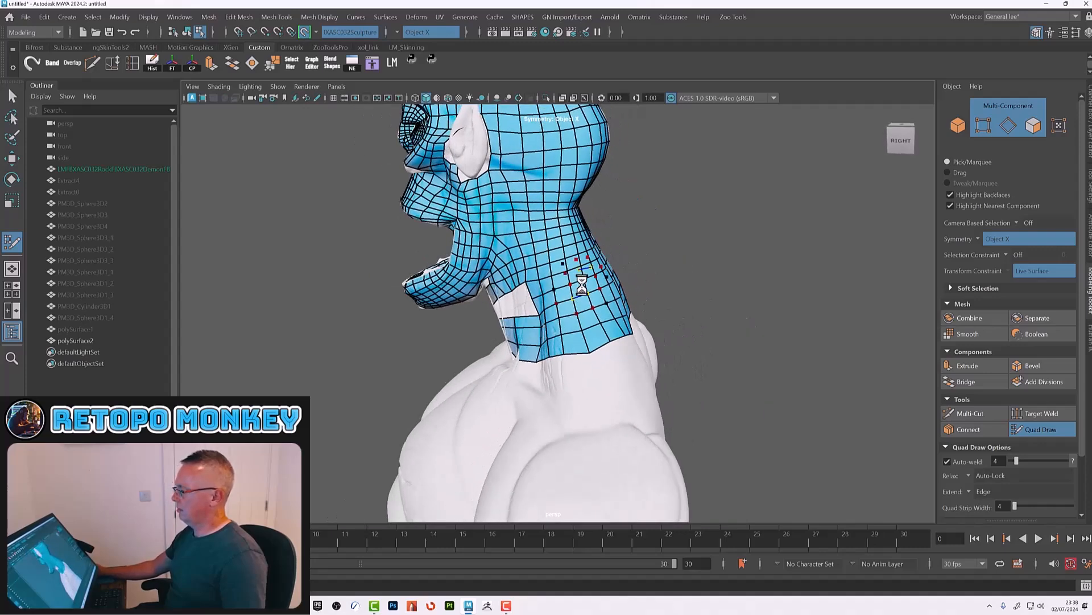
{"action": "left_click_drag", "start_coordinate": [554, 327], "coordinate": [512, 342], "text": "alt"}
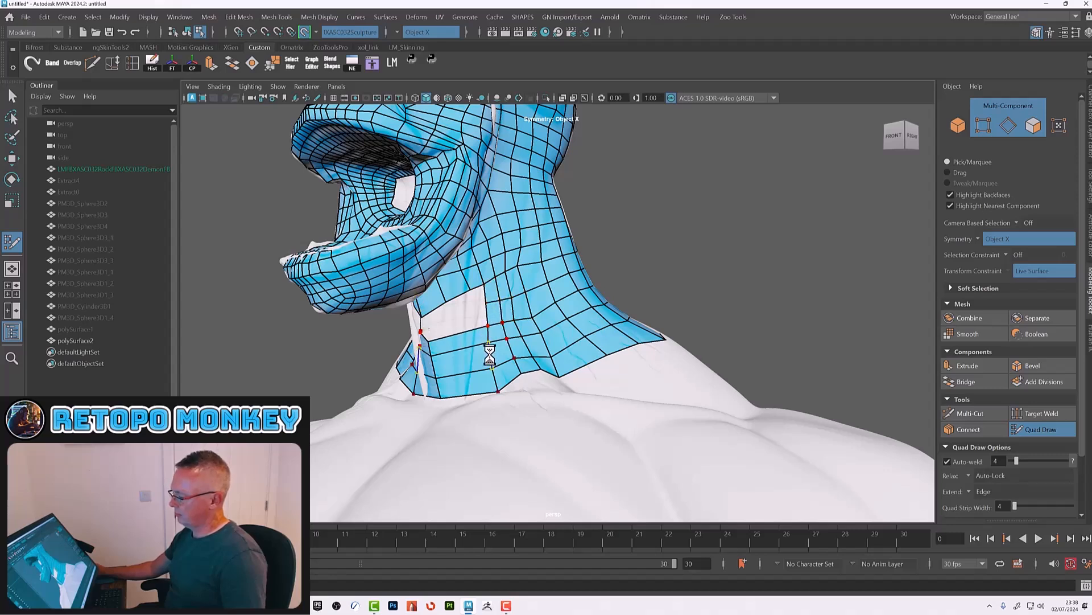
{"action": "left_click_drag", "start_coordinate": [499, 390], "coordinate": [525, 390]}
{"action": "left_click_drag", "start_coordinate": [517, 354], "coordinate": [493, 327], "text": "alt"}
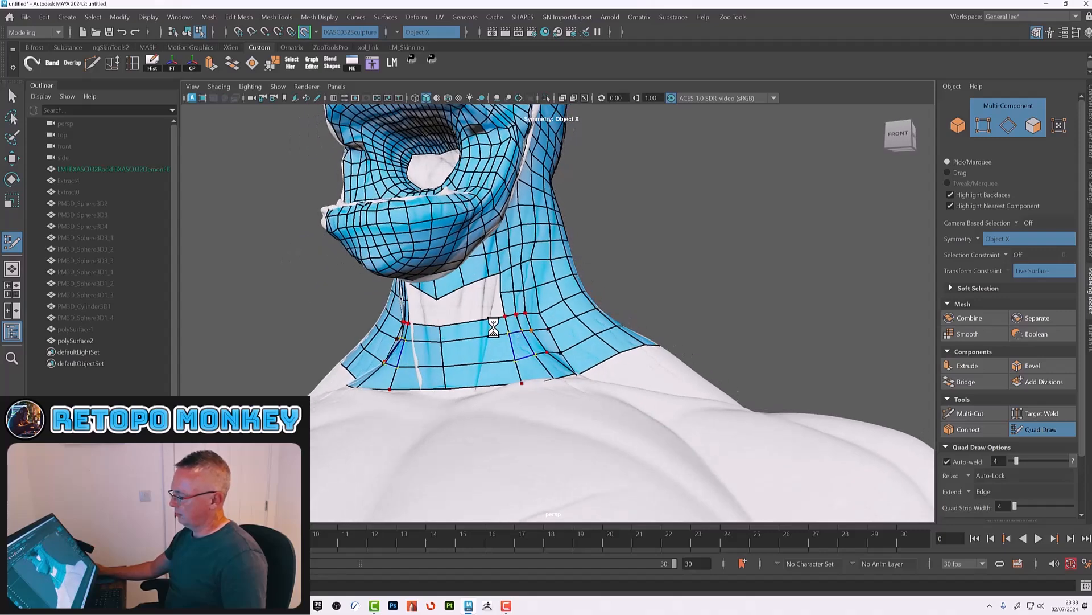
{"action": "left_click", "coordinate": [466, 323], "text": "ctrl"}
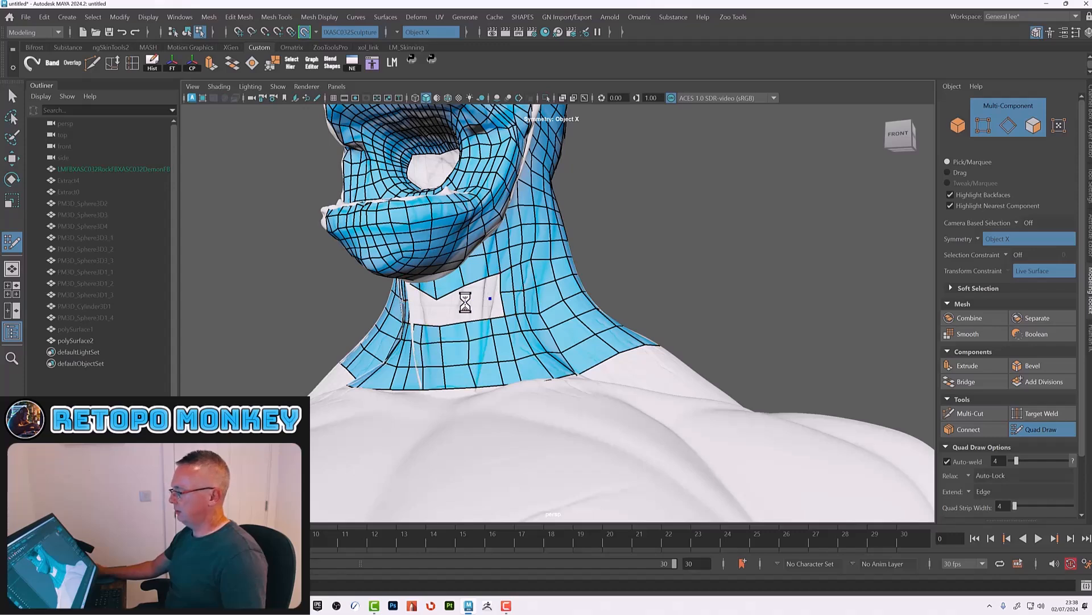
{"action": "left_click", "coordinate": [439, 311]}
{"action": "left_click", "coordinate": [448, 302], "text": "shift"}
{"action": "left_click", "coordinate": [475, 291], "text": "shift"}
{"action": "left_click", "coordinate": [495, 307], "text": "shift"}
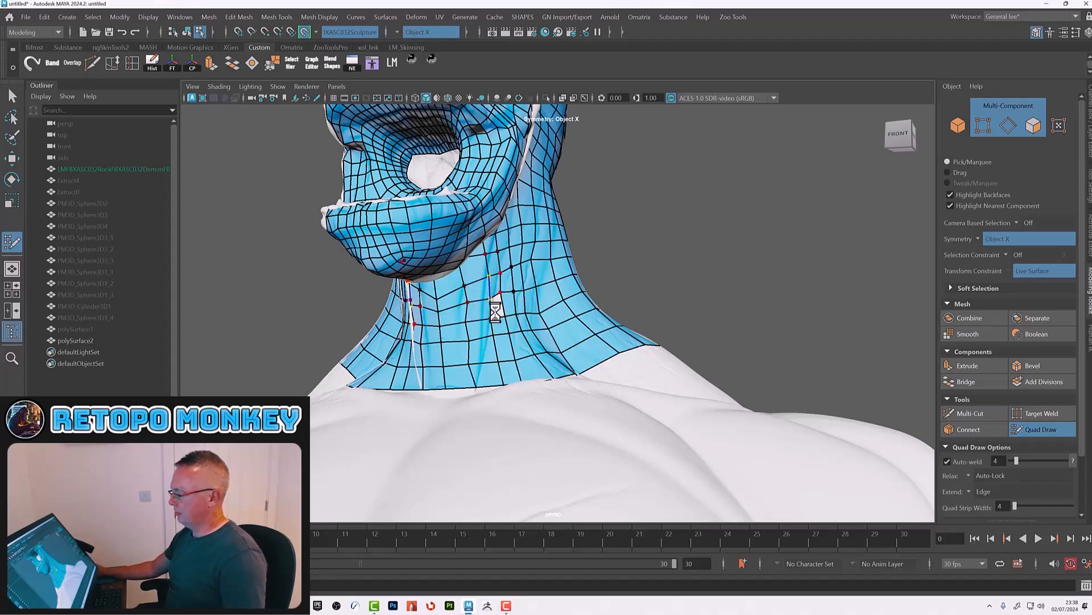
Step: Start retopologizing the ear by drawing the first quads at the tip of its outer rim
{"action": "mouse_move", "coordinate": [497, 307]}
{"action": "left_mouse_down", "text": "shift"}
{"action": "mouse_move", "coordinate": [512, 278]}
{"action": "mouse_move", "coordinate": [456, 313]}
{"action": "mouse_move", "coordinate": [466, 297]}
{"action": "mouse_move", "coordinate": [520, 356]}
{"action": "mouse_move", "coordinate": [566, 342]}
{"action": "mouse_move", "coordinate": [588, 374]}
{"action": "mouse_move", "coordinate": [576, 381]}
{"action": "left_mouse_up", "text": "shift"}
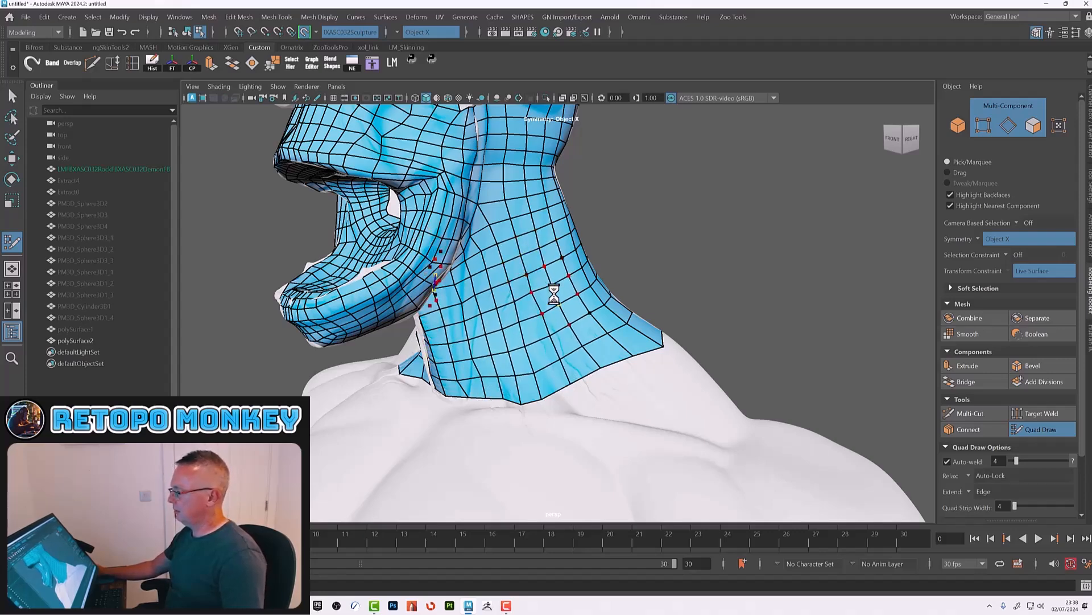
{"action": "right_click_drag", "start_coordinate": [552, 292], "coordinate": [529, 298], "text": "alt"}
{"action": "mouse_move", "coordinate": [529, 298]}
{"action": "left_mouse_down", "text": "alt"}
{"action": "mouse_move", "coordinate": [580, 307]}
{"action": "mouse_move", "coordinate": [564, 344]}
{"action": "mouse_move", "coordinate": [586, 353]}
{"action": "mouse_move", "coordinate": [596, 377]}
{"action": "mouse_move", "coordinate": [403, 359]}
{"action": "mouse_move", "coordinate": [483, 370]}
{"action": "mouse_move", "coordinate": [516, 290]}
{"action": "mouse_move", "coordinate": [577, 325]}
{"action": "mouse_move", "coordinate": [573, 343]}
{"action": "mouse_move", "coordinate": [531, 315]}
{"action": "left_mouse_up", "text": "alt"}
{"action": "right_click_drag", "start_coordinate": [532, 315], "coordinate": [463, 309], "text": "alt"}
{"action": "middle_click_drag", "start_coordinate": [463, 310], "coordinate": [556, 381], "text": "alt"}
{"action": "left_click_drag", "start_coordinate": [556, 381], "coordinate": [543, 378], "text": "alt"}
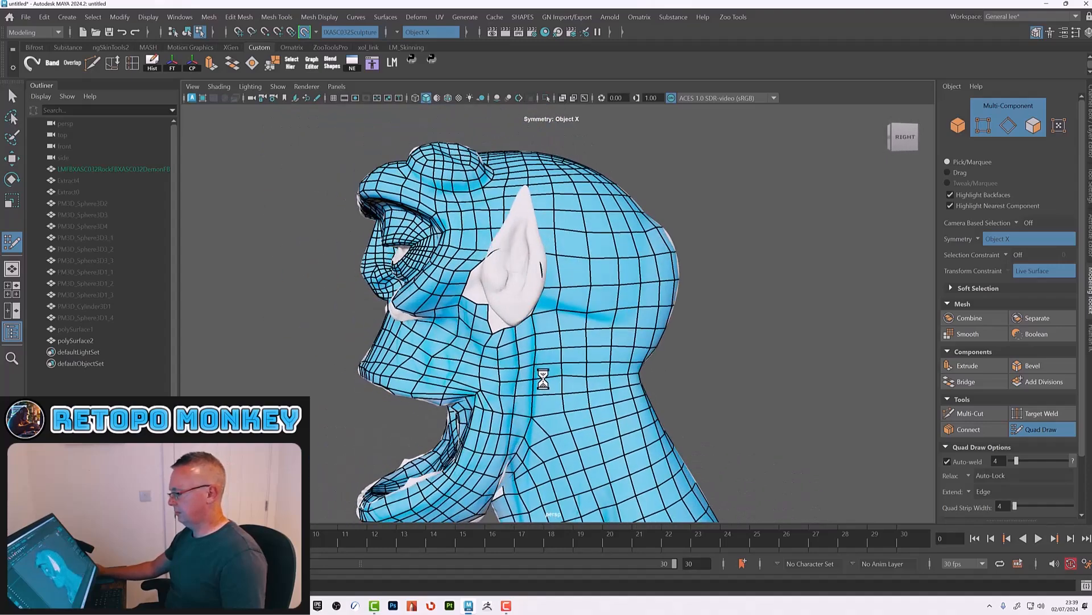
{"action": "left_click_drag", "start_coordinate": [626, 384], "coordinate": [571, 371], "text": "alt"}
{"action": "right_click_drag", "start_coordinate": [571, 371], "coordinate": [679, 395], "text": "alt"}
{"action": "left_click_drag", "start_coordinate": [680, 395], "coordinate": [610, 366], "text": "alt"}
{"action": "right_click_drag", "start_coordinate": [610, 365], "coordinate": [661, 365], "text": "alt"}
{"action": "left_click_drag", "start_coordinate": [660, 366], "coordinate": [624, 367], "text": "alt"}
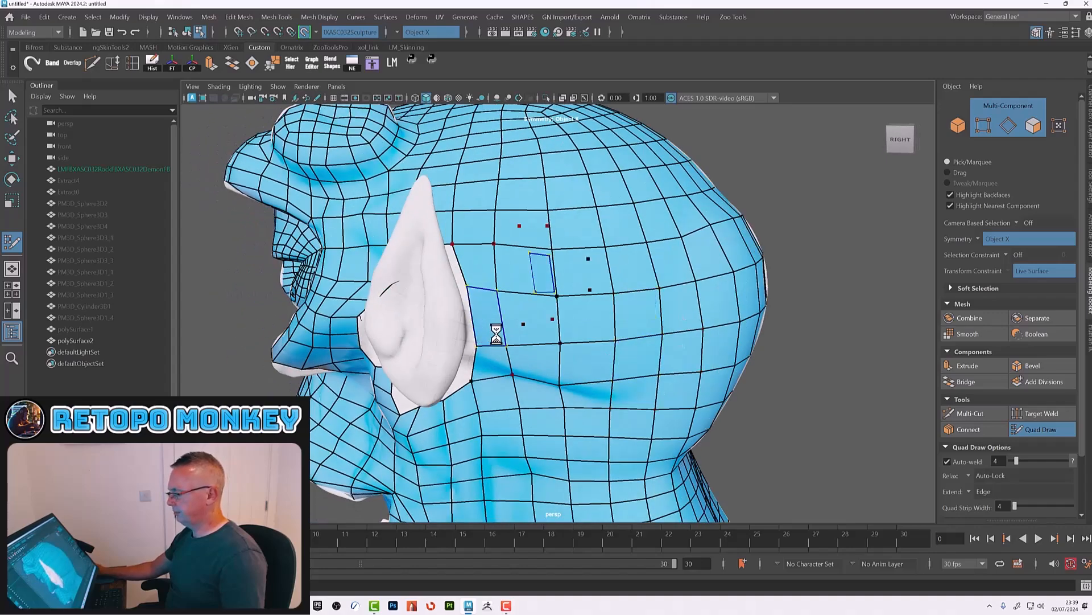
{"action": "left_click_drag", "start_coordinate": [495, 320], "coordinate": [534, 336], "text": "alt"}
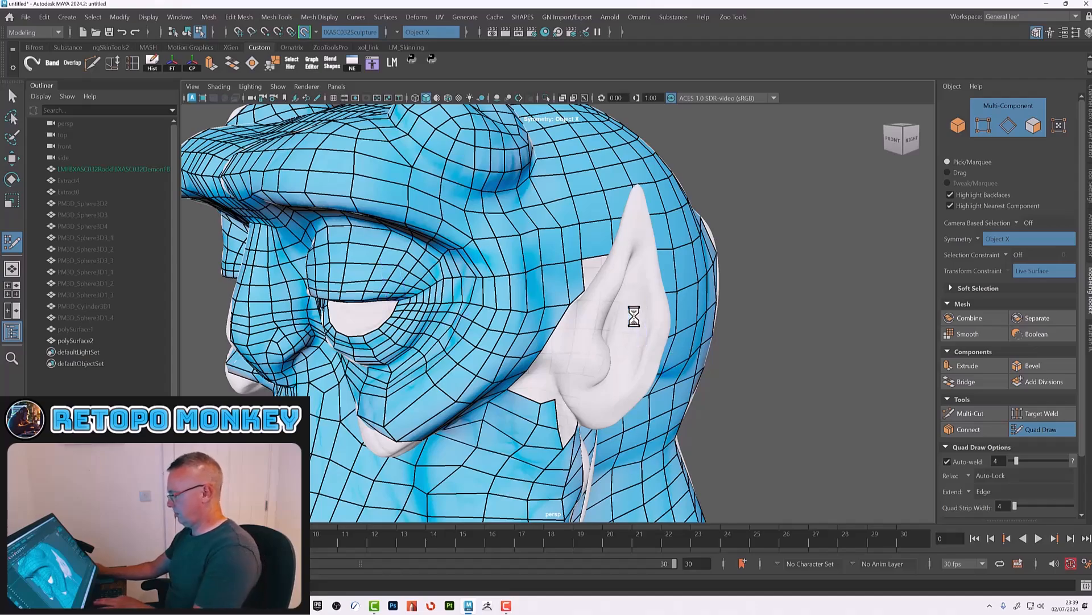
{"action": "left_click_drag", "start_coordinate": [681, 366], "coordinate": [551, 375], "text": "alt"}
{"action": "left_click_drag", "start_coordinate": [365, 340], "coordinate": [451, 302], "text": "alt"}
{"action": "right_click_drag", "start_coordinate": [554, 268], "coordinate": [597, 292], "text": "alt"}
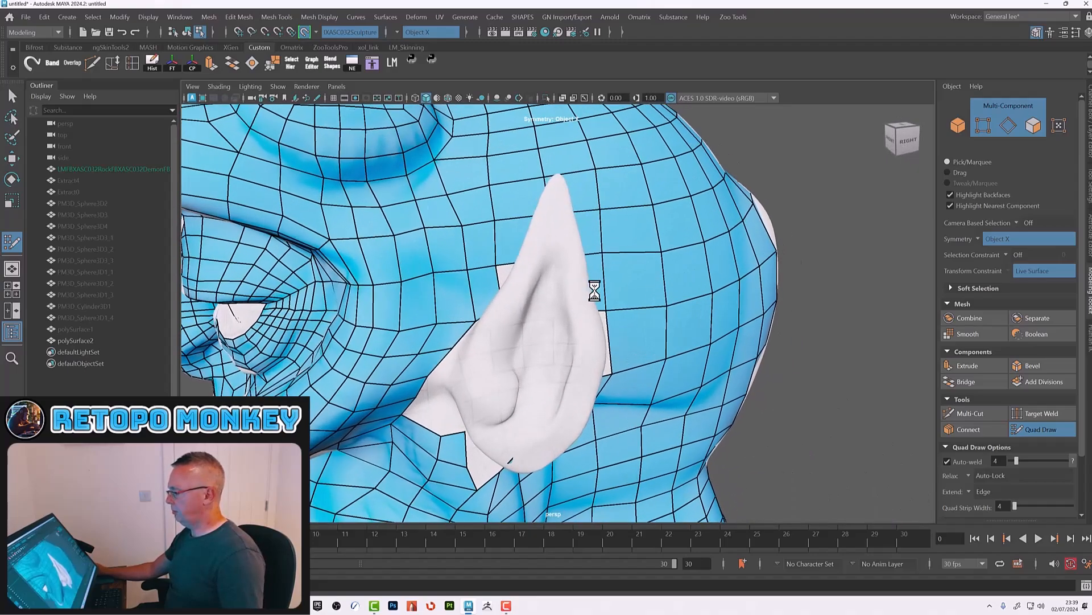
{"action": "left_click_drag", "start_coordinate": [598, 293], "coordinate": [558, 273], "text": "alt"}
{"action": "middle_click_drag", "start_coordinate": [558, 273], "coordinate": [567, 263], "text": "alt"}
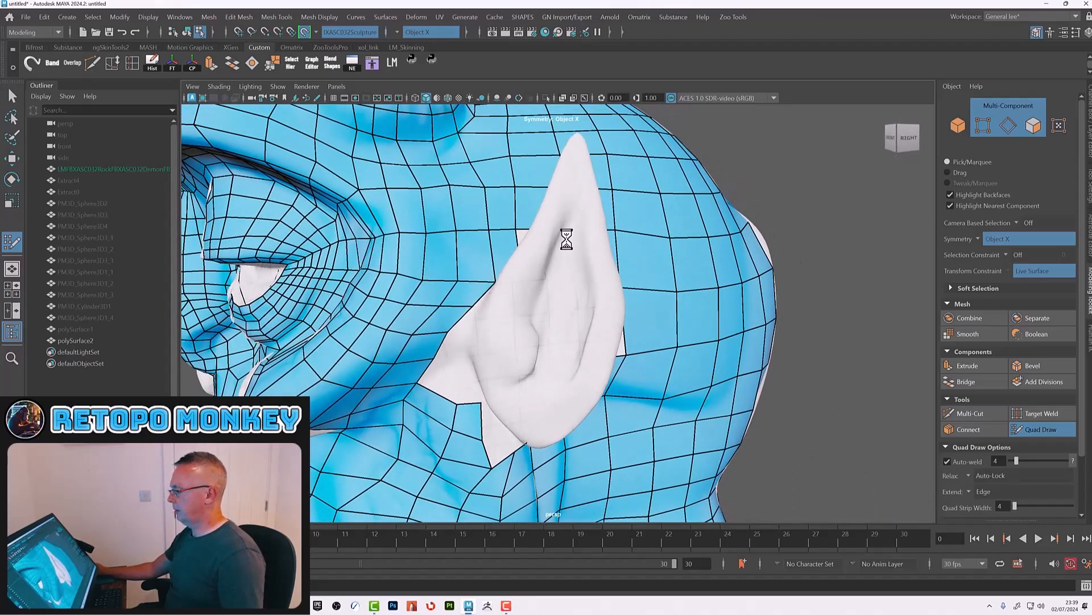
{"action": "left_click", "coordinate": [572, 198]}
{"action": "left_click", "coordinate": [543, 230]}
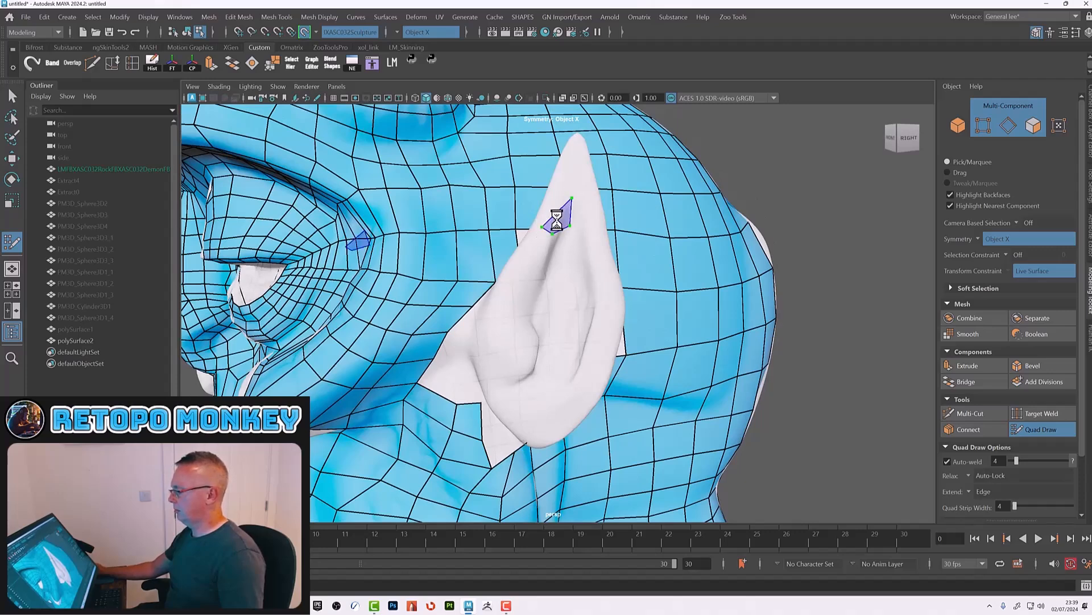
{"action": "left_click", "coordinate": [561, 213], "text": "shift"}
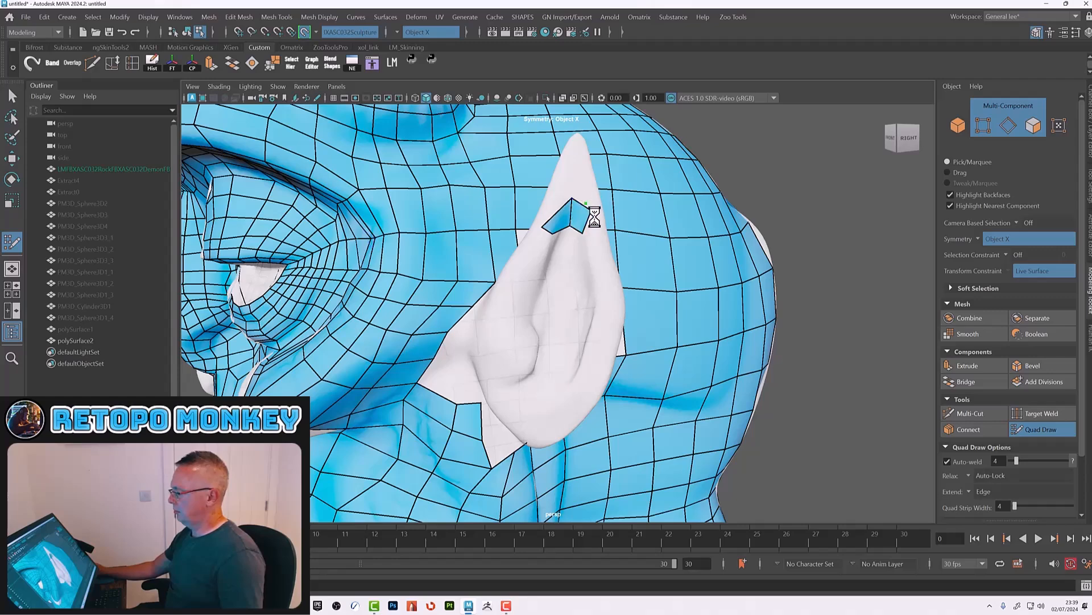
Step: Clear the leftover dots and reshape the quads at the ear tip
{"action": "scroll", "coordinate": [1019, 452], "scroll_direction": "down", "scroll_amount": 3}
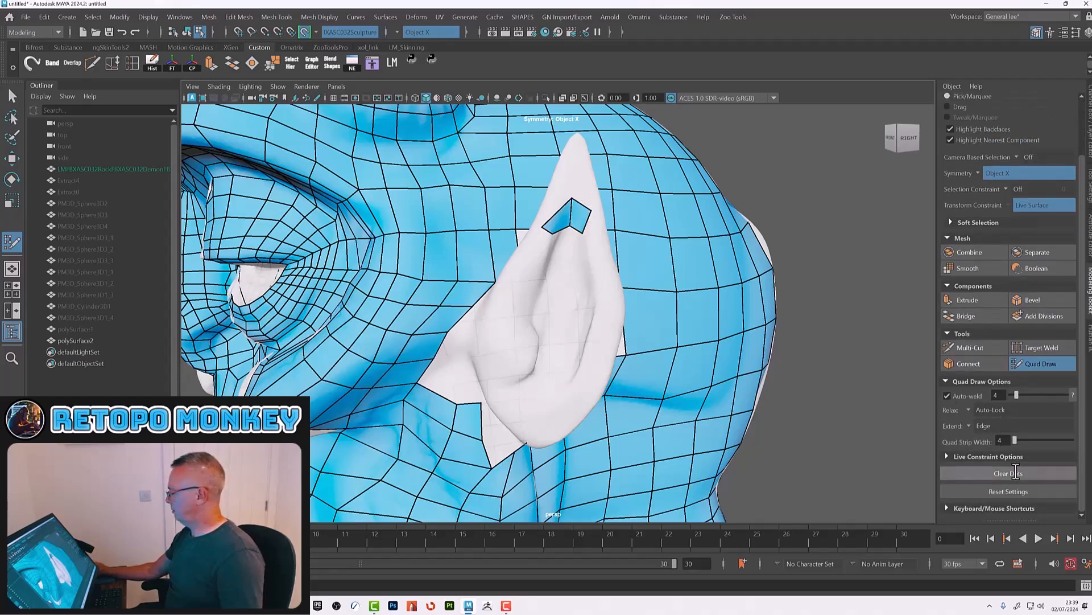
{"action": "left_click", "coordinate": [1016, 474]}
{"action": "scroll", "coordinate": [546, 227], "scroll_direction": "down", "scroll_amount": 15}
{"action": "scroll", "coordinate": [580, 307], "scroll_direction": "up", "scroll_amount": 7}
{"action": "scroll", "coordinate": [590, 355], "scroll_direction": "up", "scroll_amount": 10}
{"action": "left_click_drag", "start_coordinate": [573, 183], "coordinate": [568, 173]}
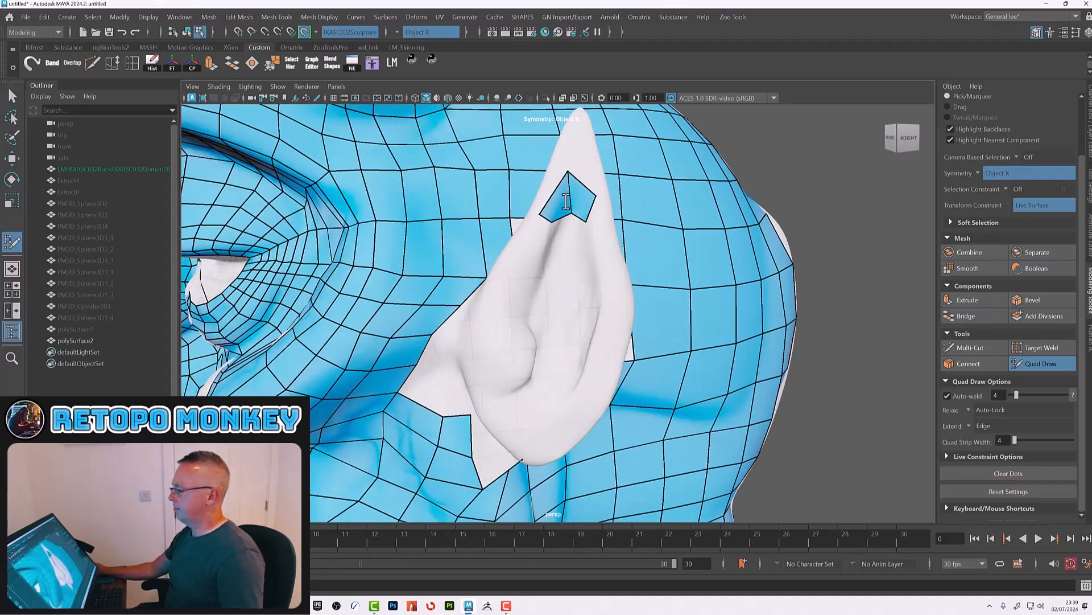
{"action": "left_click_drag", "start_coordinate": [571, 212], "coordinate": [568, 202]}
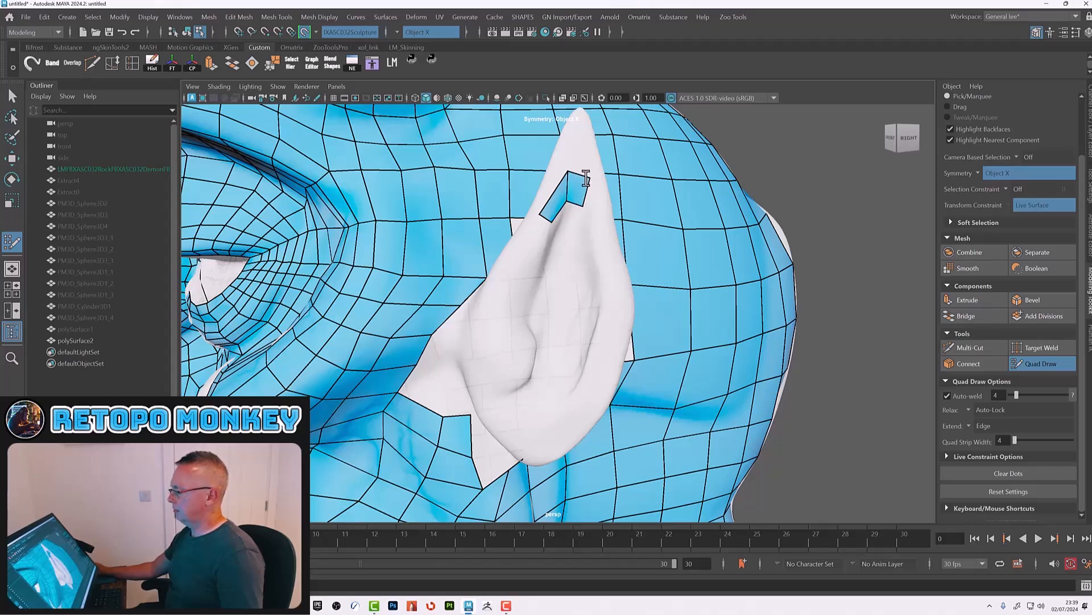
Step: Extend a strip of quads down the ear's outer rim
{"action": "left_click", "coordinate": [592, 210], "text": "shift"}
{"action": "left_click", "coordinate": [598, 273]}
{"action": "left_click", "coordinate": [613, 270]}
{"action": "left_click", "coordinate": [599, 253], "text": "shift"}
{"action": "left_click", "coordinate": [617, 316]}
{"action": "left_click", "coordinate": [607, 297], "text": "shift"}
{"action": "left_click", "coordinate": [589, 359]}
{"action": "left_click", "coordinate": [607, 369]}
{"action": "left_click", "coordinate": [600, 341], "text": "shift"}
{"action": "left_click", "coordinate": [570, 396]}
{"action": "left_click", "coordinate": [580, 410]}
{"action": "left_click", "coordinate": [587, 383], "text": "shift"}
{"action": "left_click", "coordinate": [547, 405]}
{"action": "left_click", "coordinate": [541, 423]}
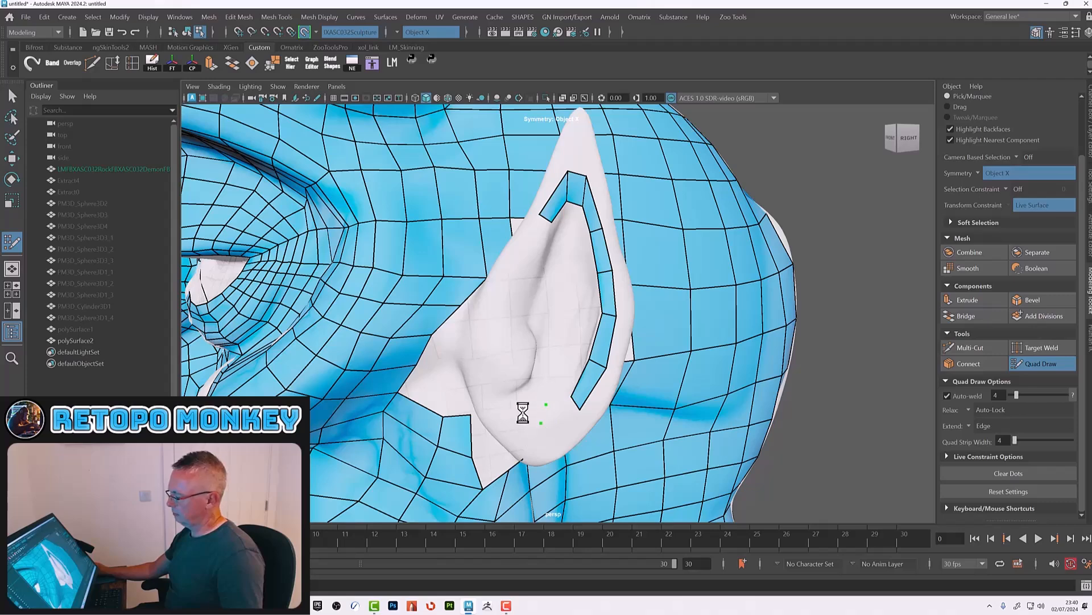
Step: Continue the rim strip around the bottom of the ear towards the inner fold
{"action": "left_click", "coordinate": [561, 411], "text": "shift"}
{"action": "left_click", "coordinate": [522, 398]}
{"action": "left_click", "coordinate": [507, 415]}
{"action": "left_click", "coordinate": [526, 410], "text": "shift"}
{"action": "left_click", "coordinate": [508, 369]}
{"action": "left_click", "coordinate": [488, 382]}
{"action": "left_click", "coordinate": [498, 389], "text": "shift"}
{"action": "left_click_drag", "start_coordinate": [508, 369], "coordinate": [527, 379]}
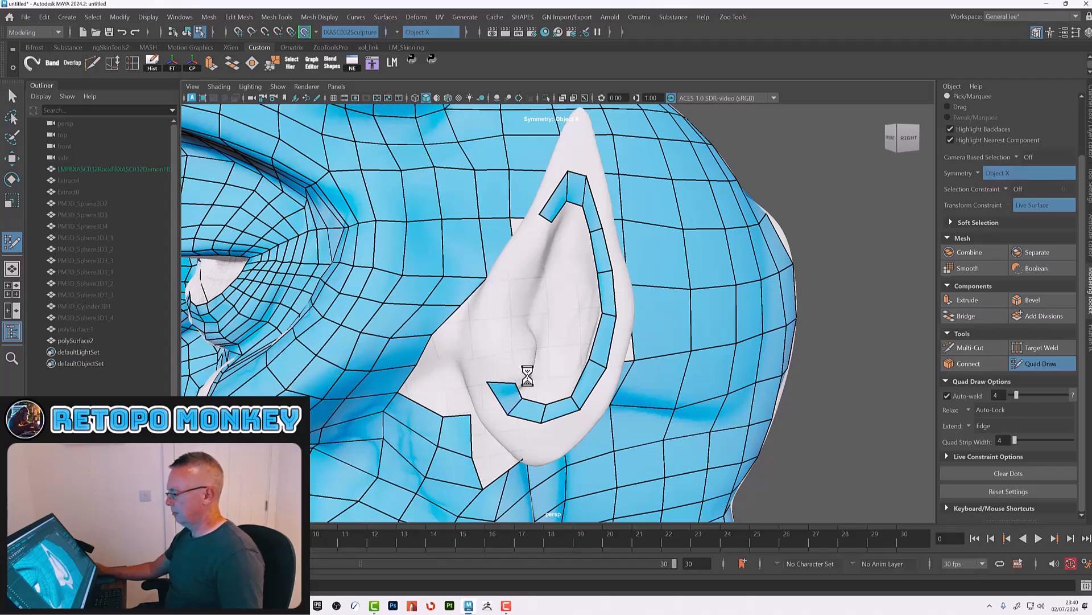
Step: Build quads up the inner fold of the ear, inside the rim strip
{"action": "left_click", "coordinate": [534, 338]}
{"action": "left_click", "coordinate": [482, 334]}
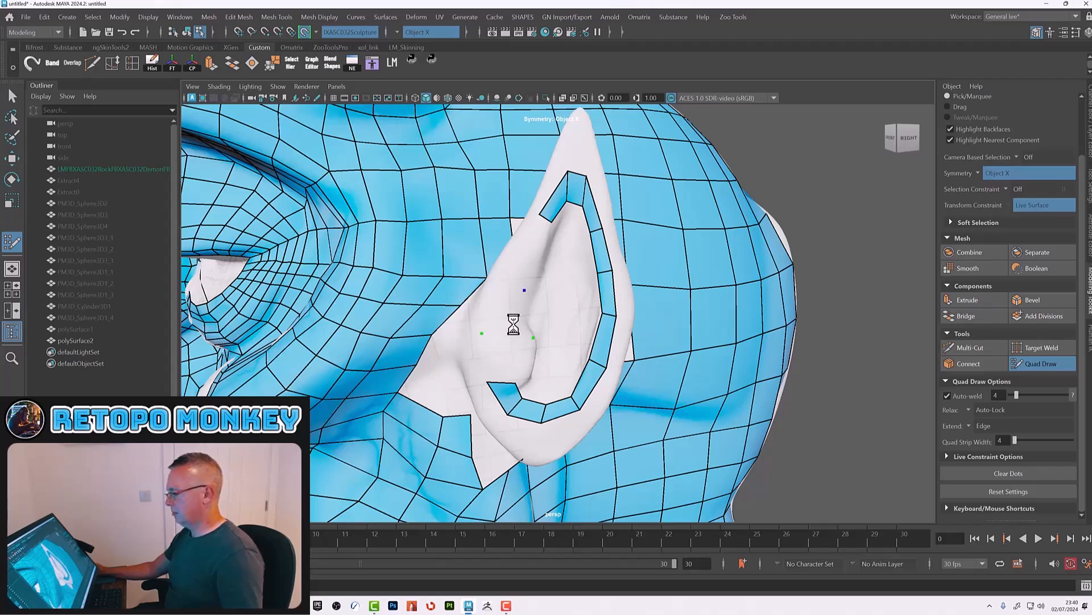
{"action": "left_click", "coordinate": [518, 367], "text": "shift"}
{"action": "left_click_drag", "start_coordinate": [531, 341], "coordinate": [528, 371]}
{"action": "left_click_drag", "start_coordinate": [483, 334], "coordinate": [485, 366]}
{"action": "left_click", "coordinate": [483, 332]}
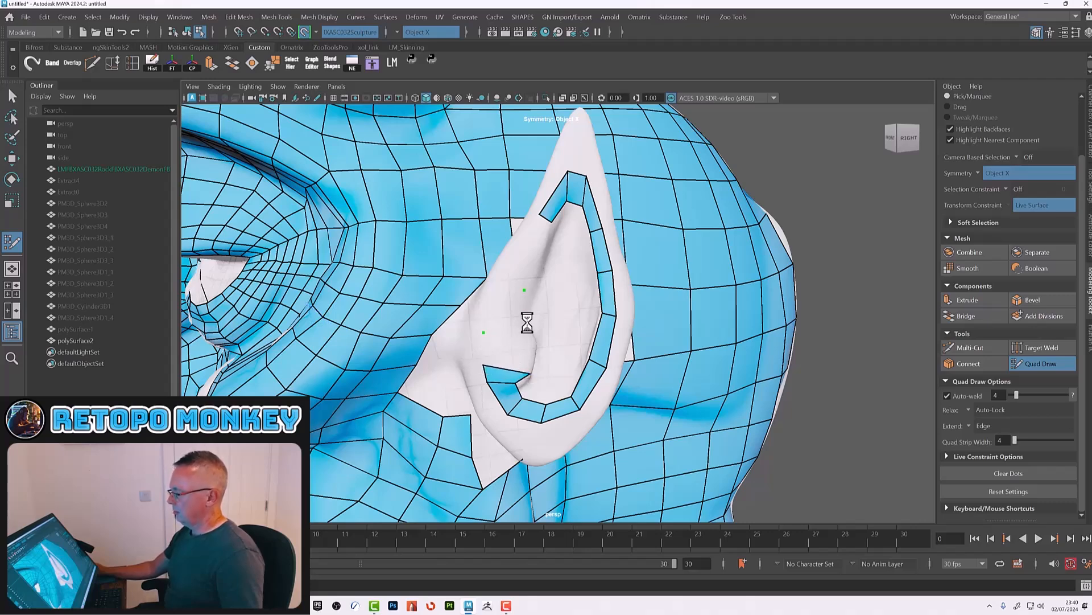
{"action": "left_click_drag", "start_coordinate": [524, 291], "coordinate": [527, 338]}
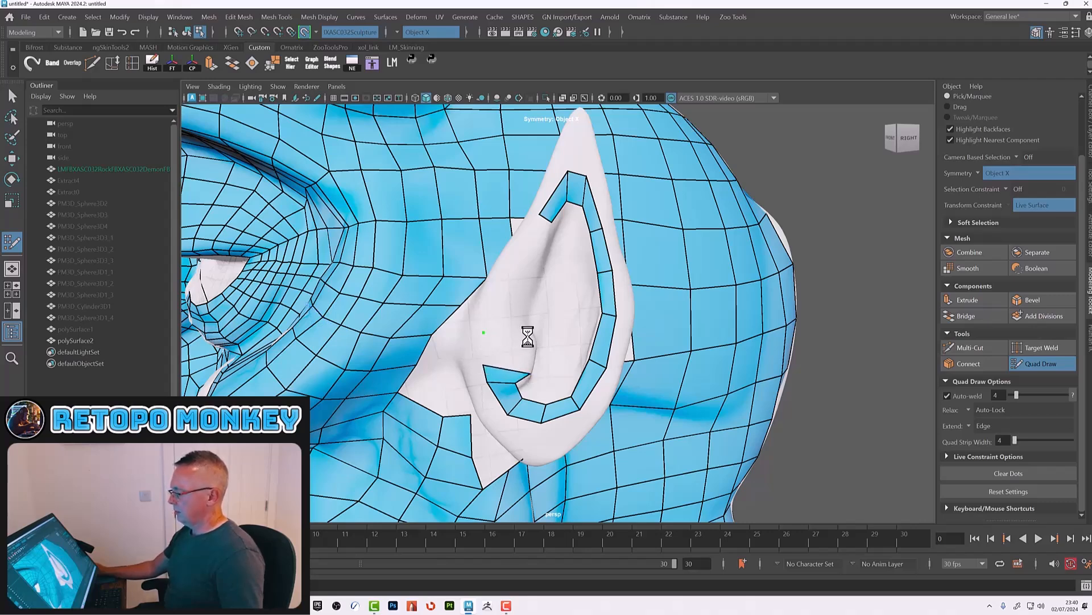
{"action": "left_click", "coordinate": [501, 352], "text": "shift"}
{"action": "left_click", "coordinate": [489, 311]}
{"action": "left_click", "coordinate": [515, 323], "text": "shift"}
{"action": "left_click", "coordinate": [527, 283]}
{"action": "left_click_drag", "start_coordinate": [541, 317], "coordinate": [567, 336], "text": "alt"}
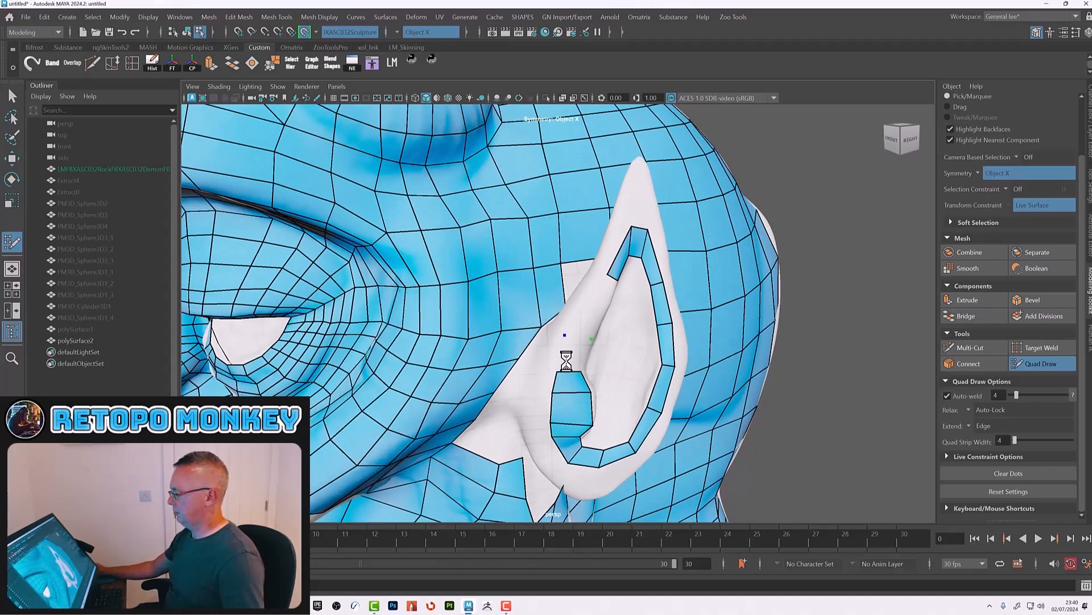
Step: Add quads around the lower inner ear to close the loop between the fold and the rim
{"action": "left_click", "coordinate": [578, 326], "text": "shift"}
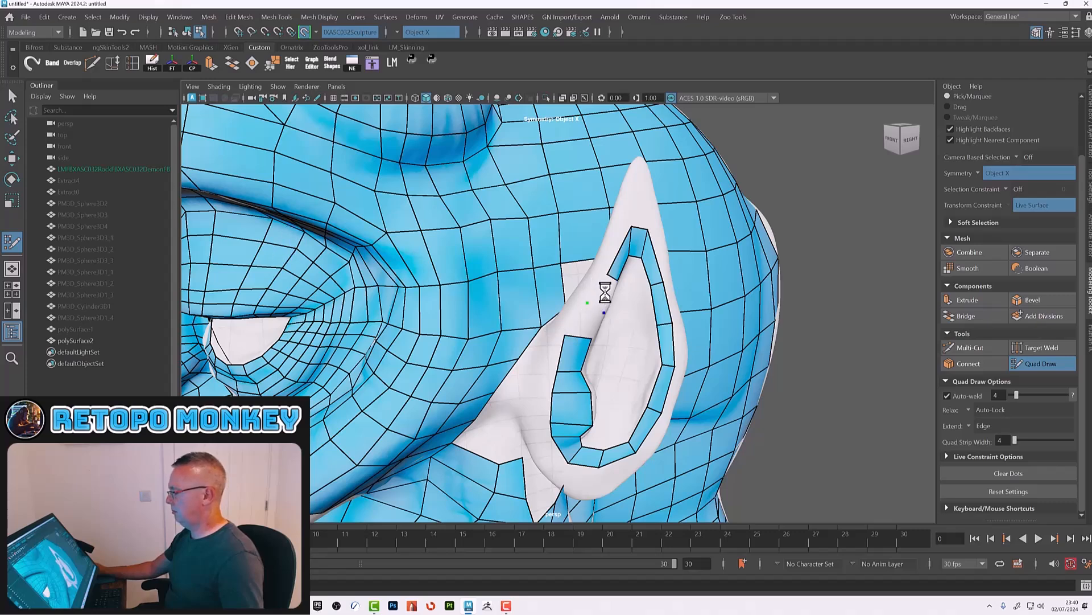
{"action": "left_click_drag", "start_coordinate": [615, 330], "coordinate": [613, 345], "text": "alt"}
{"action": "right_click_drag", "start_coordinate": [492, 317], "coordinate": [654, 313], "text": "alt"}
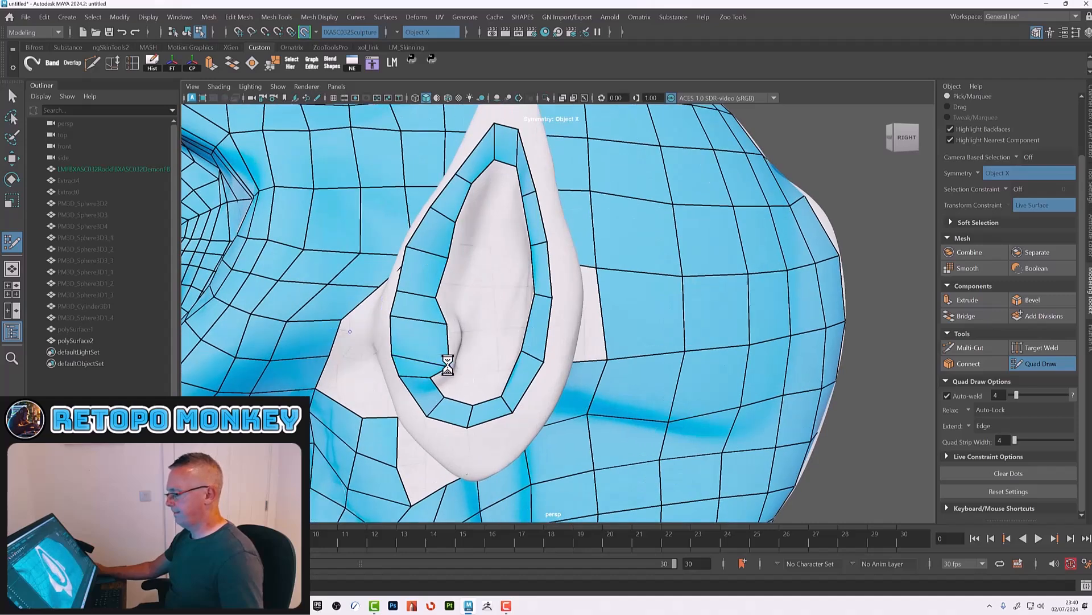
{"action": "left_click", "coordinate": [465, 327]}
{"action": "left_click", "coordinate": [457, 344], "text": "shift"}
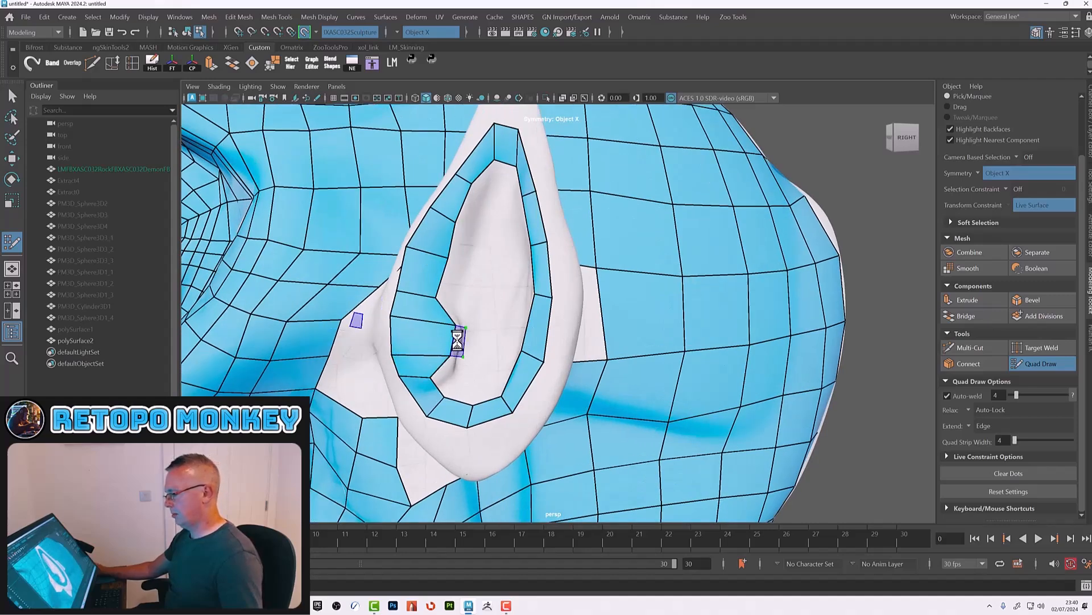
{"action": "left_click", "coordinate": [453, 378]}
{"action": "left_click", "coordinate": [450, 369], "text": "shift"}
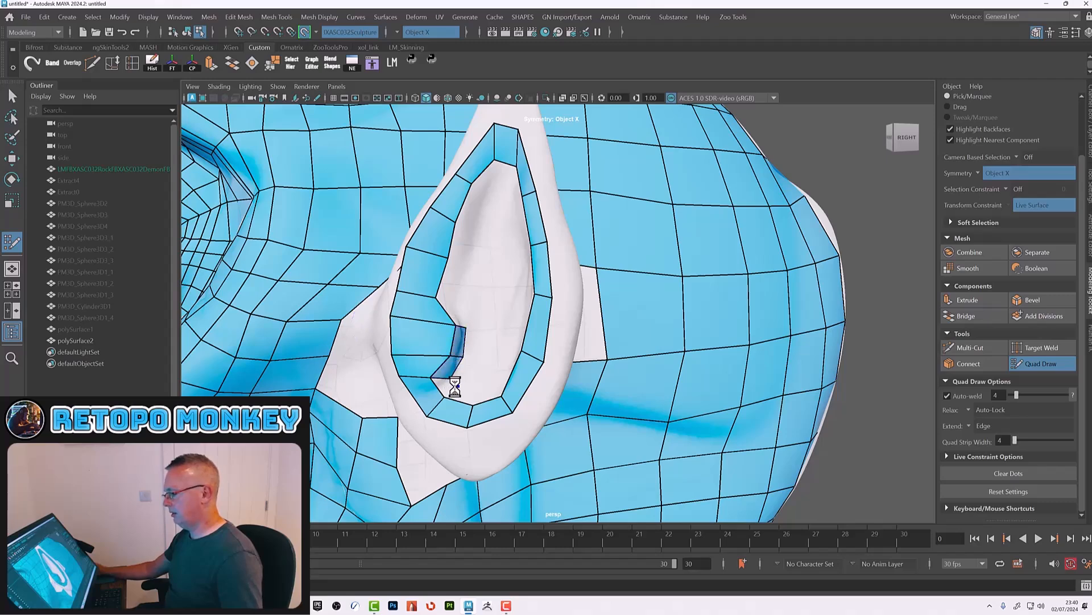
{"action": "left_click", "coordinate": [472, 392]}
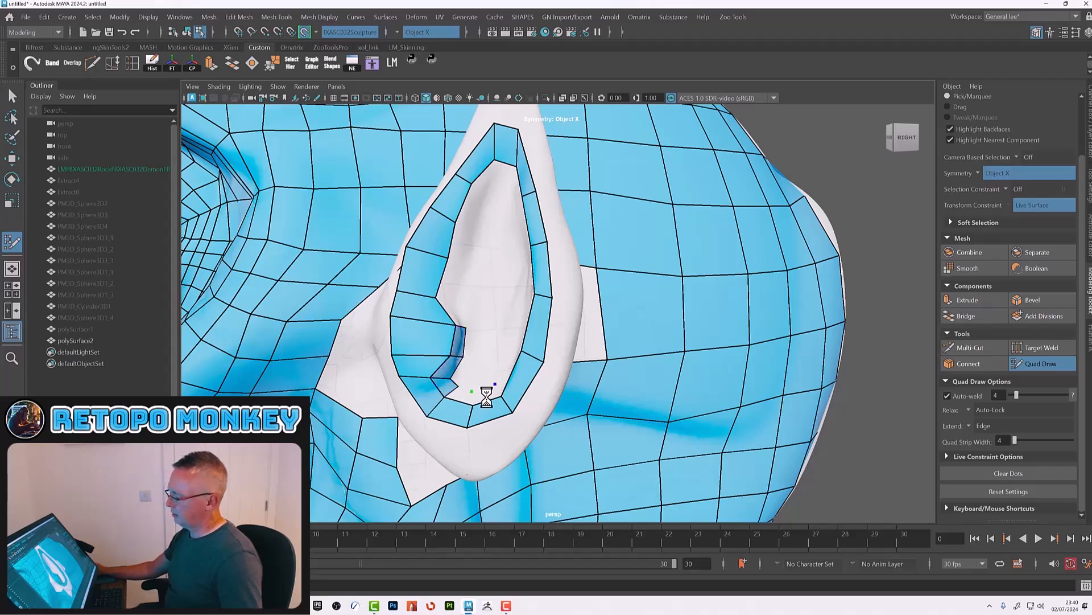
{"action": "left_click", "coordinate": [483, 393], "text": "shift"}
{"action": "left_click", "coordinate": [460, 397], "text": "shift"}
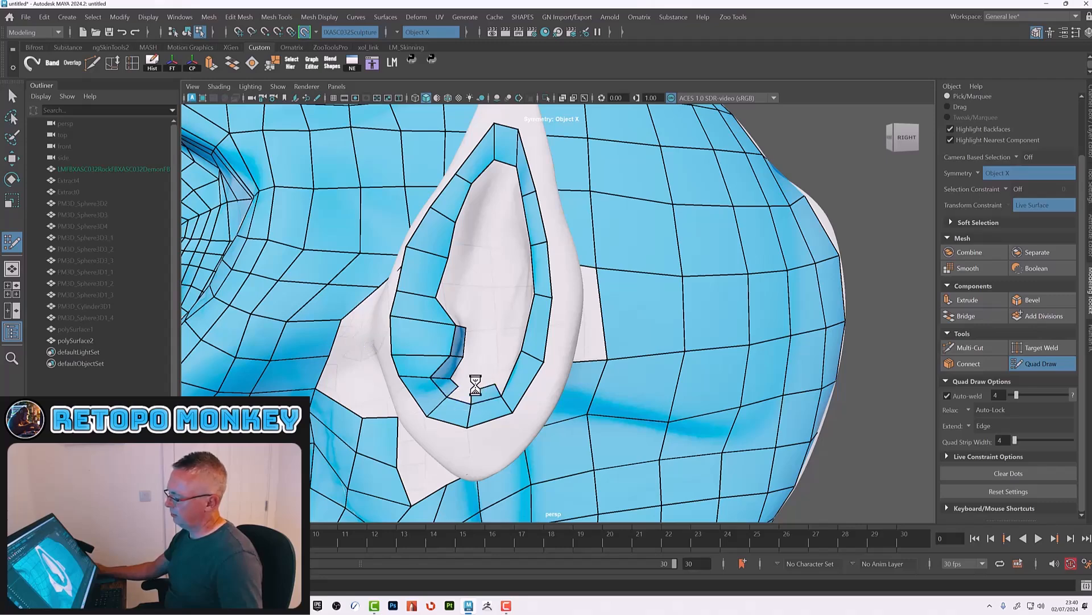
Step: Add quads at the edge of the inner ear bowl next to the fold strip
{"action": "left_click_drag", "start_coordinate": [511, 356], "coordinate": [520, 359], "text": "alt"}
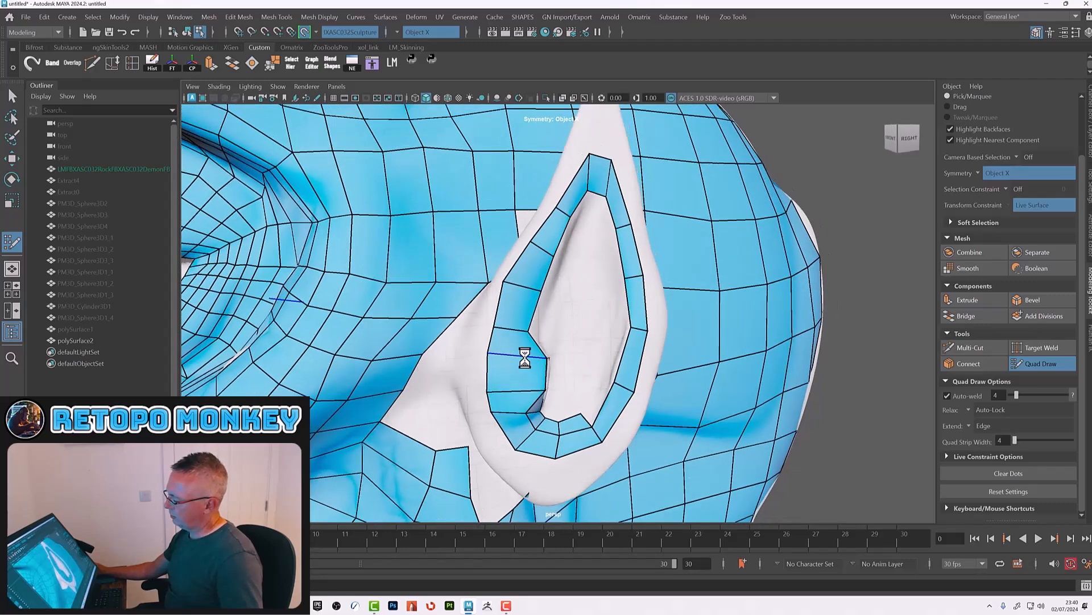
{"action": "left_click", "coordinate": [601, 378]}
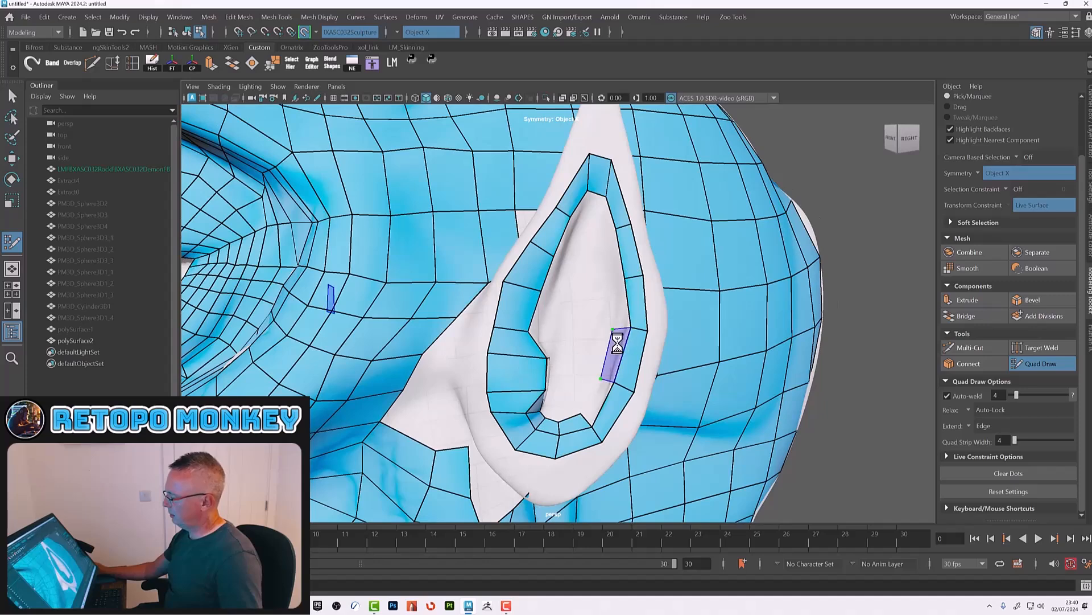
{"action": "left_click", "coordinate": [614, 363], "text": "shift"}
{"action": "left_click", "coordinate": [603, 397], "text": "shift"}
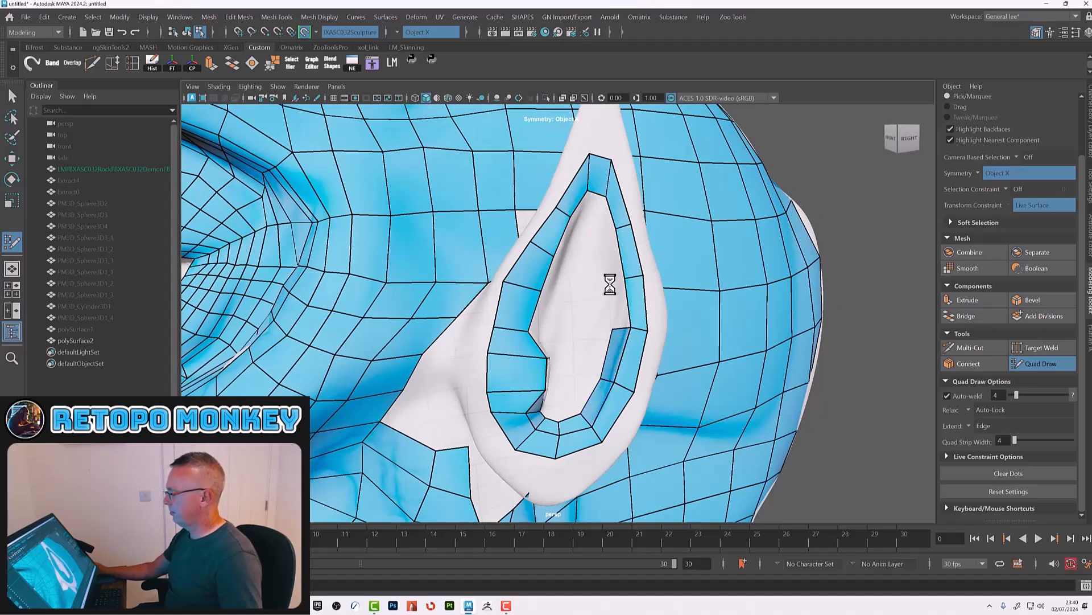
Step: Build a ring of quads down the left side of the inner ear bowl
{"action": "left_click_drag", "start_coordinate": [614, 288], "coordinate": [527, 263], "text": "alt"}
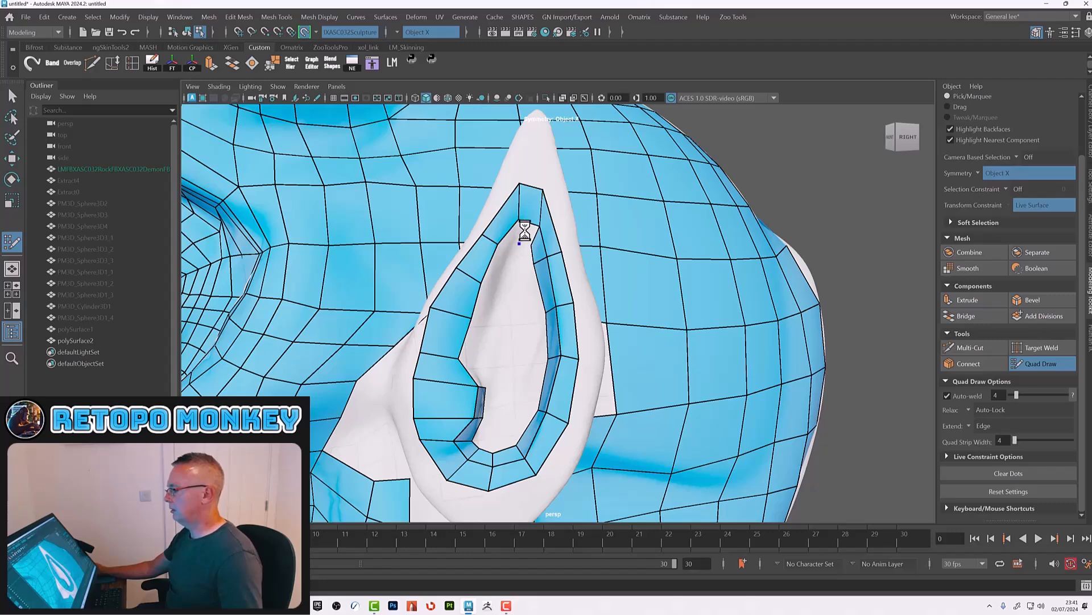
{"action": "left_click_drag", "start_coordinate": [525, 231], "coordinate": [400, 278], "text": "alt"}
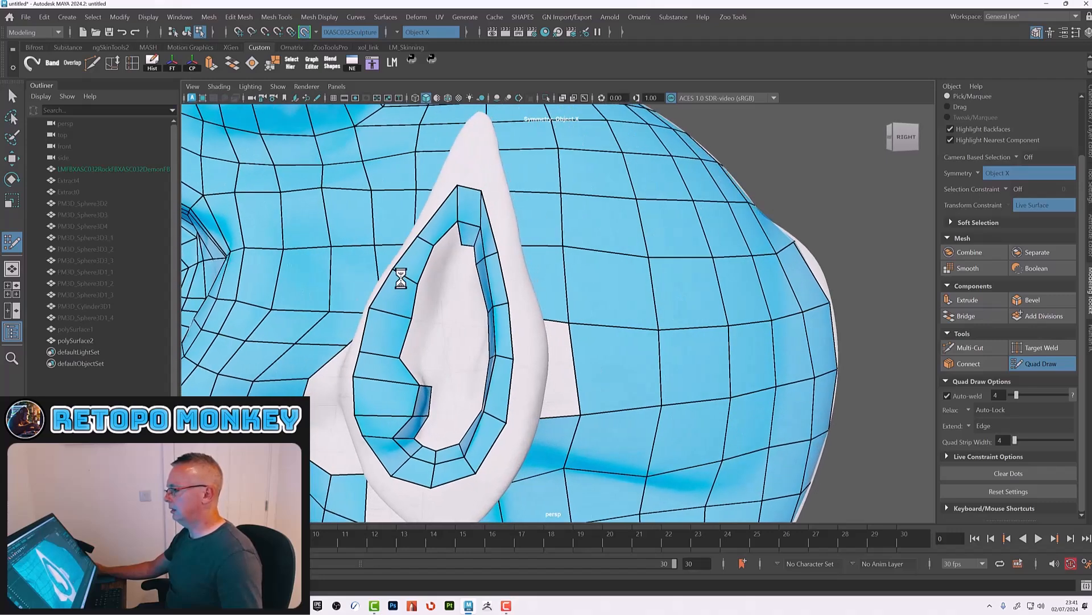
{"action": "left_click", "coordinate": [449, 242], "text": "shift"}
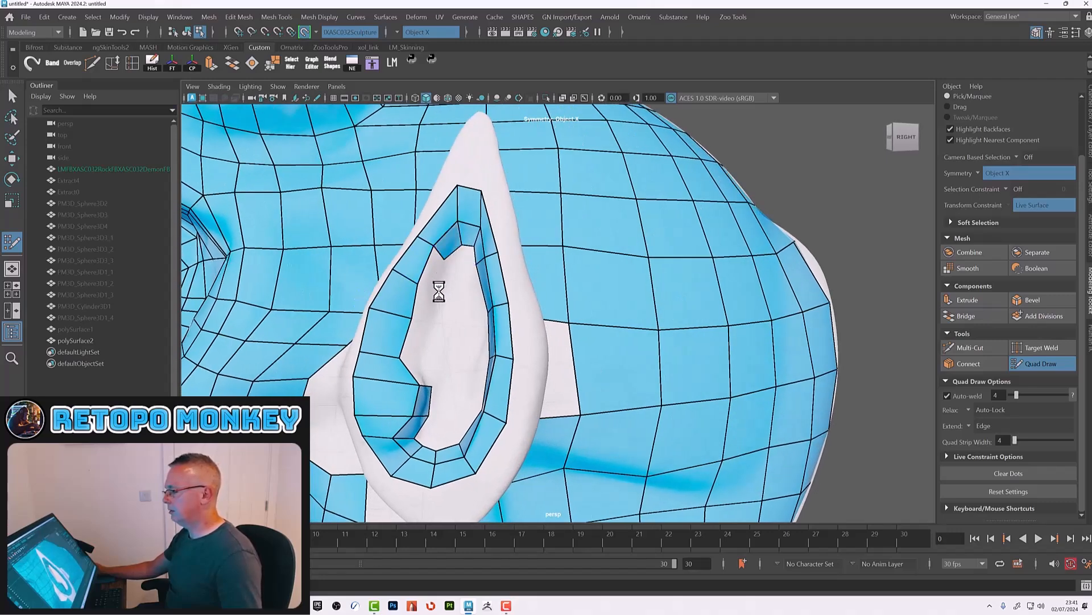
{"action": "left_click", "coordinate": [428, 281], "text": "shift"}
{"action": "left_click", "coordinate": [422, 307], "text": "shift"}
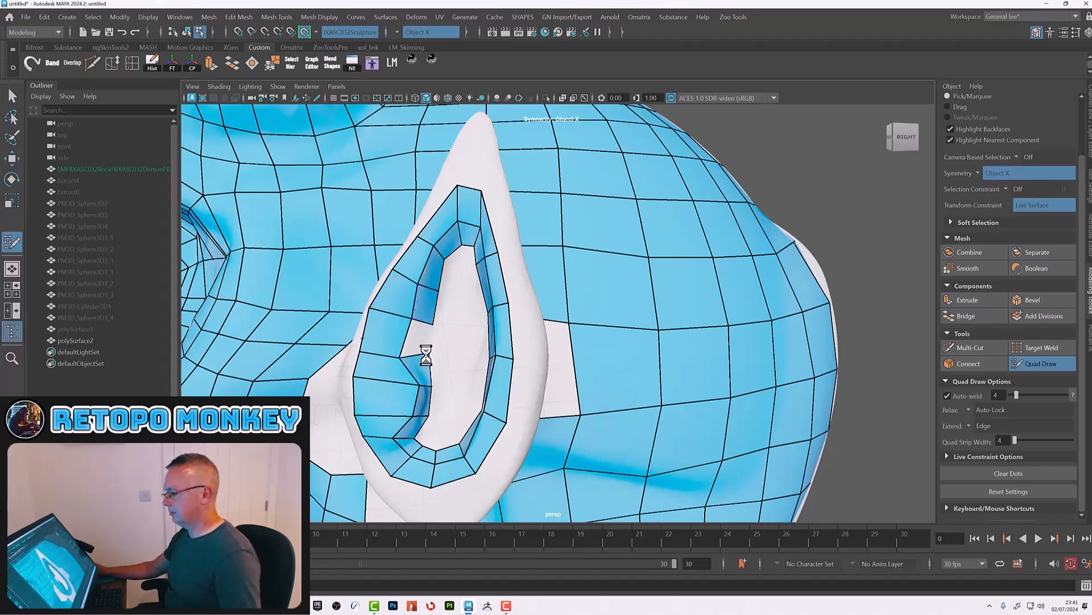
{"action": "left_click", "coordinate": [430, 317], "text": "shift"}
Step: Extend the inner ring of quads up the right side of the ear bowl
{"action": "left_click_drag", "start_coordinate": [431, 317], "coordinate": [463, 285], "text": "alt"}
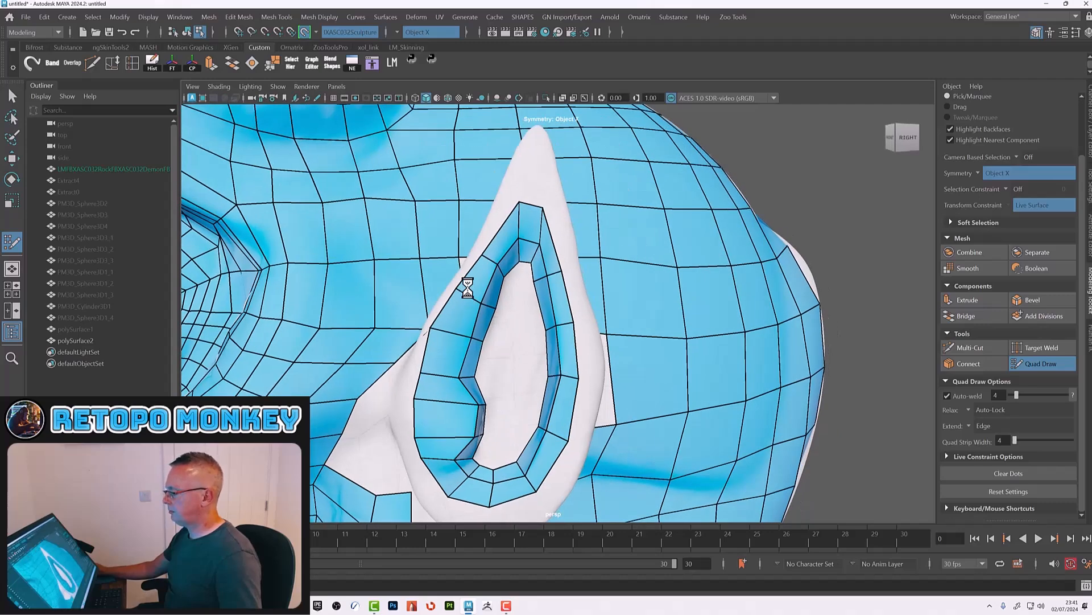
{"action": "left_click", "coordinate": [521, 279], "text": "shift"}
{"action": "left_click", "coordinate": [517, 302], "text": "shift"}
{"action": "left_click", "coordinate": [516, 328], "text": "shift"}
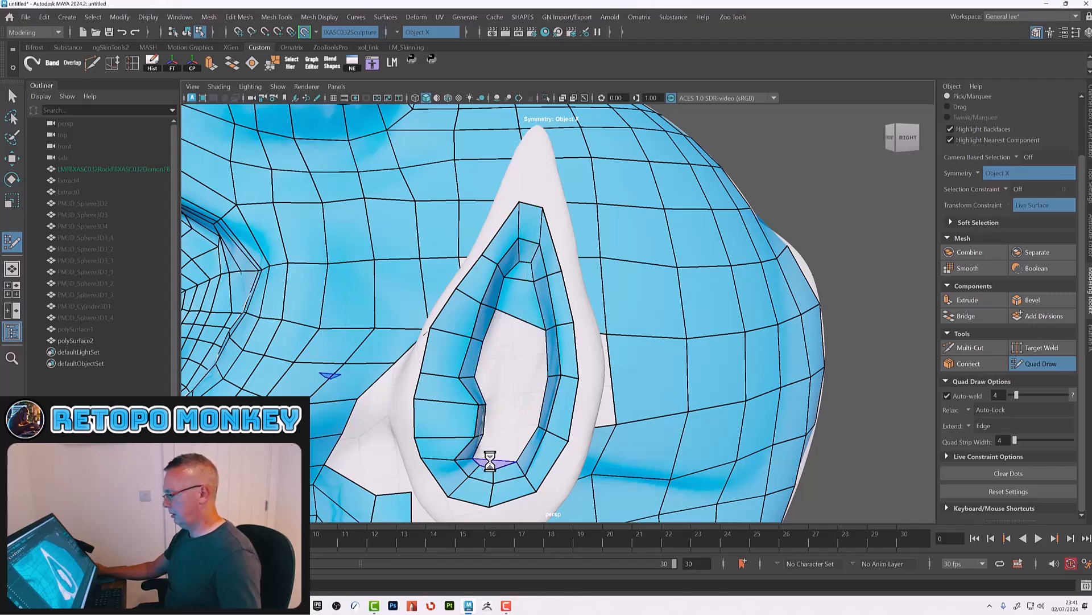
{"action": "left_click", "coordinate": [519, 412], "text": "shift"}
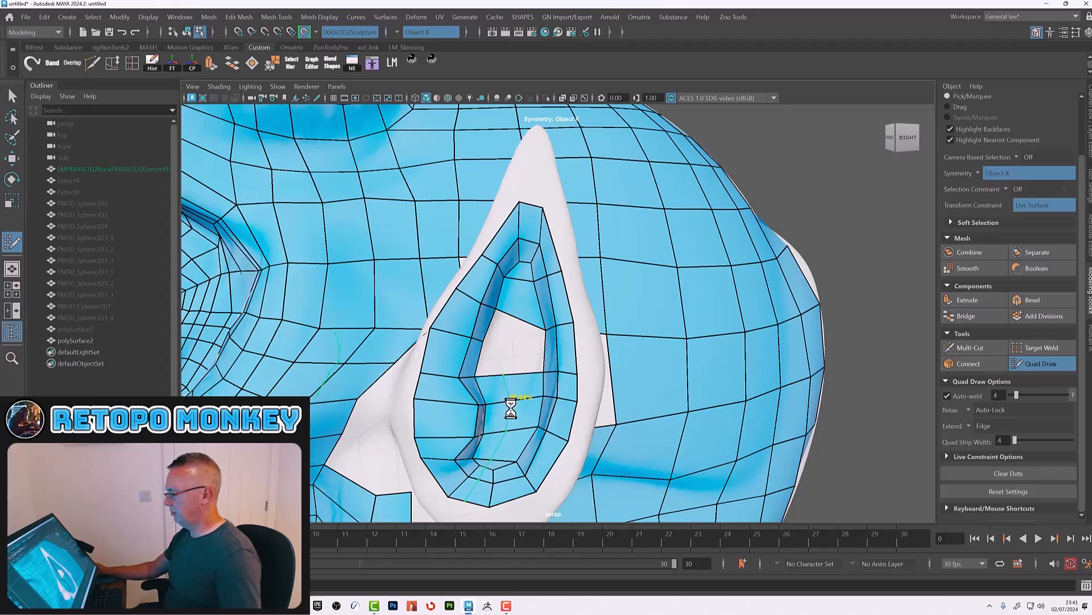
Step: Fill the remaining quads at the top of the inner ear bowl to close the ring
{"action": "left_click", "coordinate": [512, 409], "text": "ctrl"}
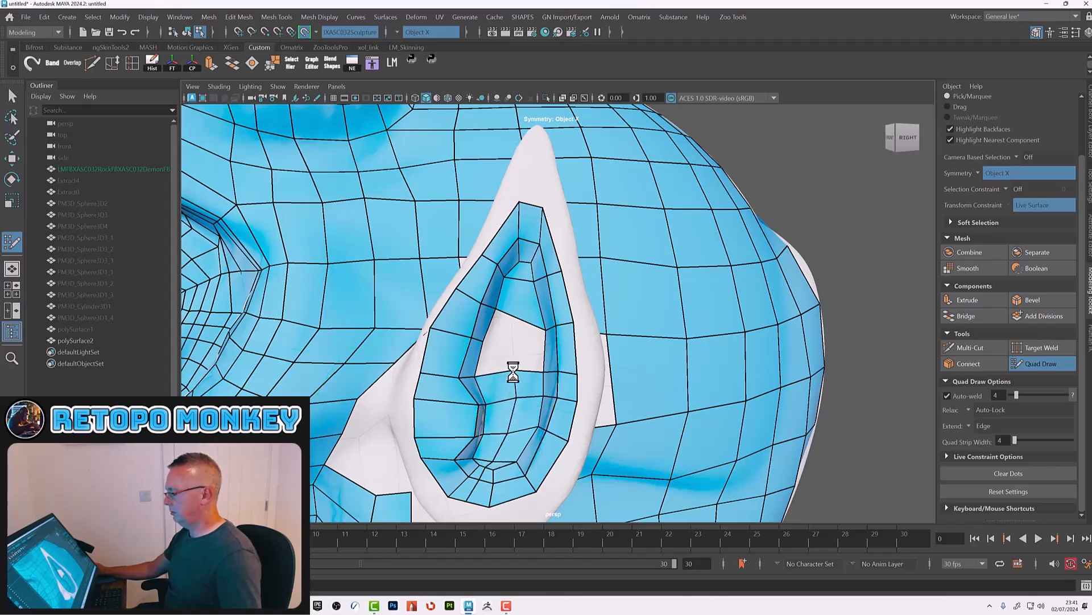
{"action": "left_click", "coordinate": [514, 352], "text": "shift"}
{"action": "left_click", "coordinate": [521, 306], "text": "ctrl"}
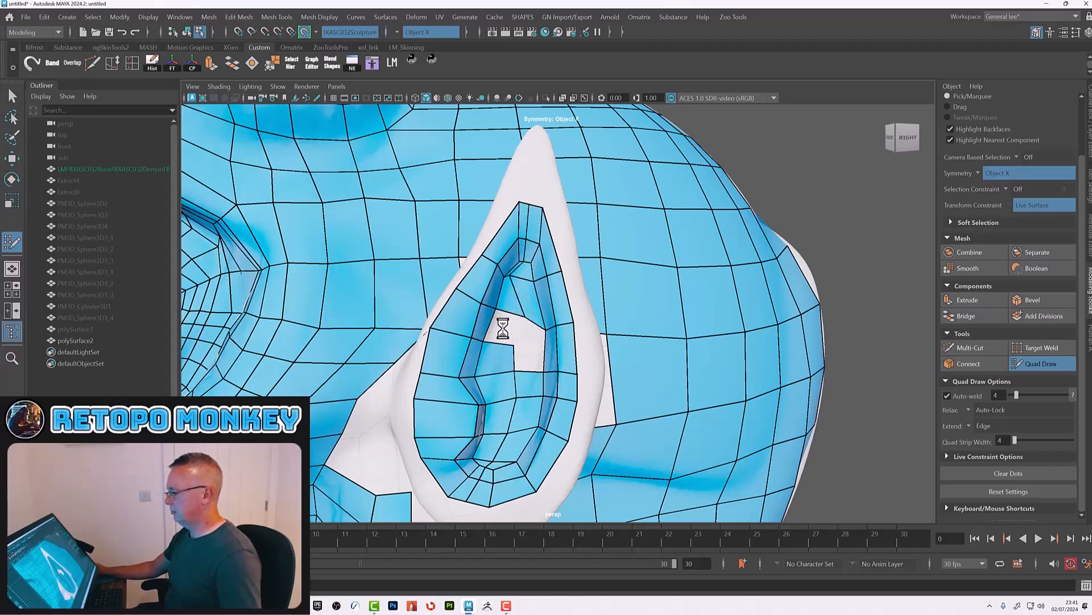
{"action": "left_click", "coordinate": [505, 320], "text": "shift"}
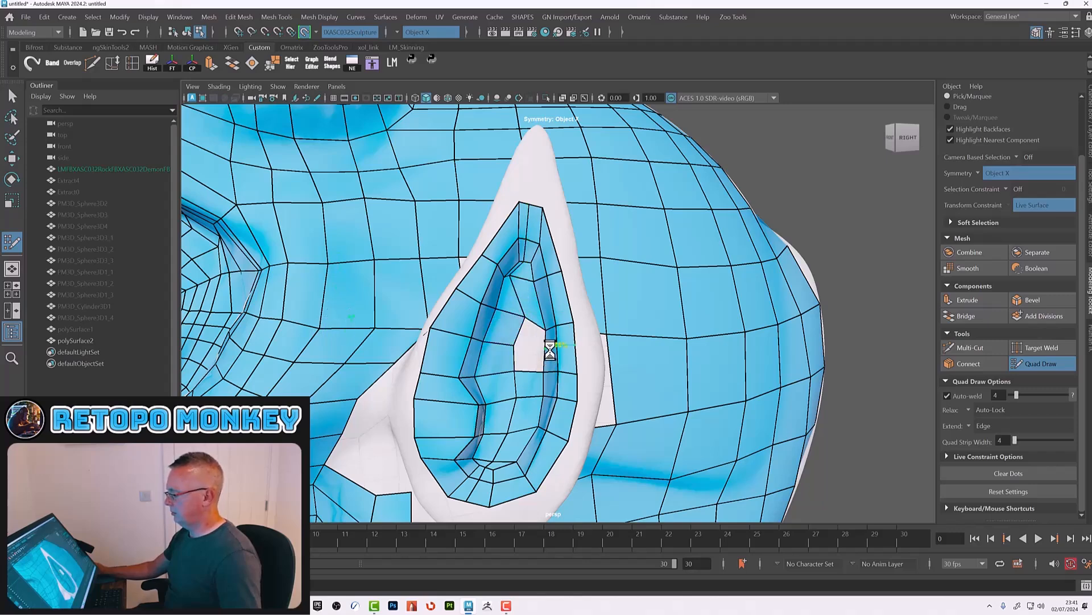
{"action": "left_click", "coordinate": [525, 346], "text": "shift"}
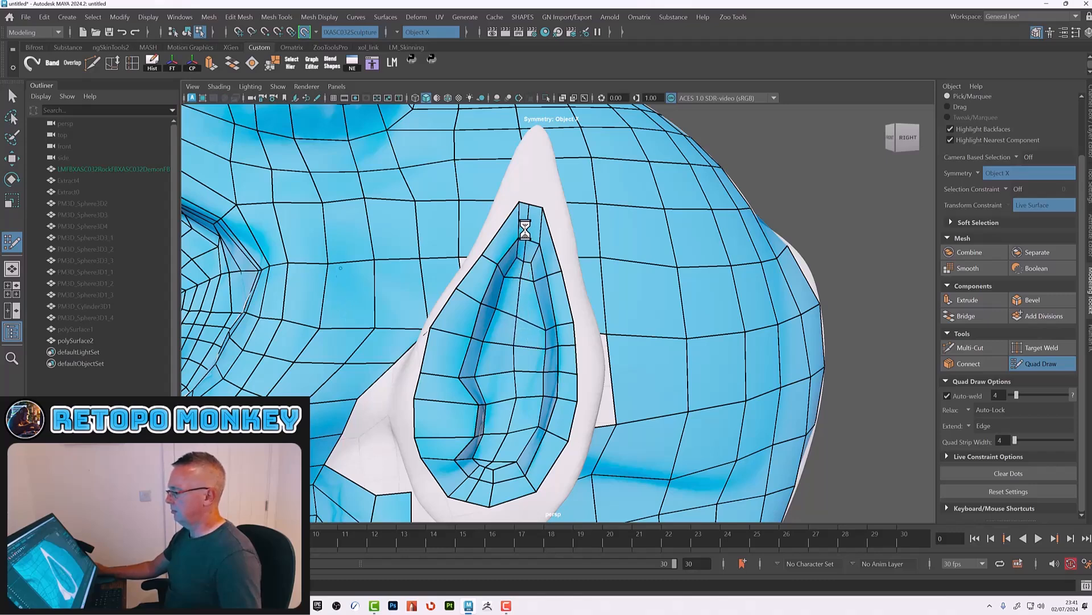
Step: Add quads where the front of the ear's base meets the head mesh
{"action": "left_click_drag", "start_coordinate": [575, 429], "coordinate": [599, 384], "text": "alt"}
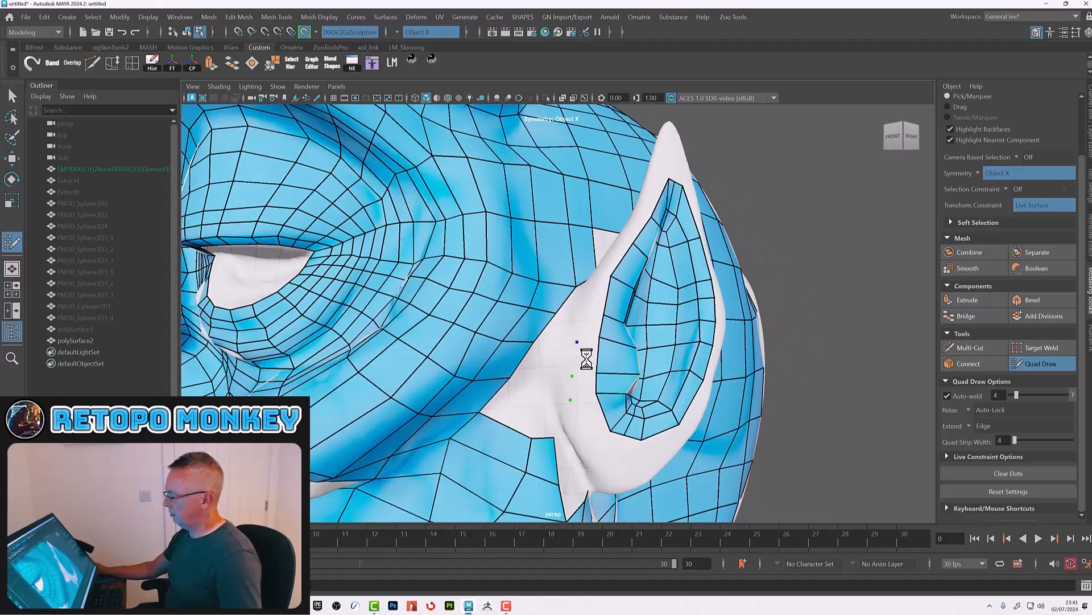
{"action": "left_click", "coordinate": [584, 359], "text": "shift"}
{"action": "left_click", "coordinate": [583, 389], "text": "shift"}
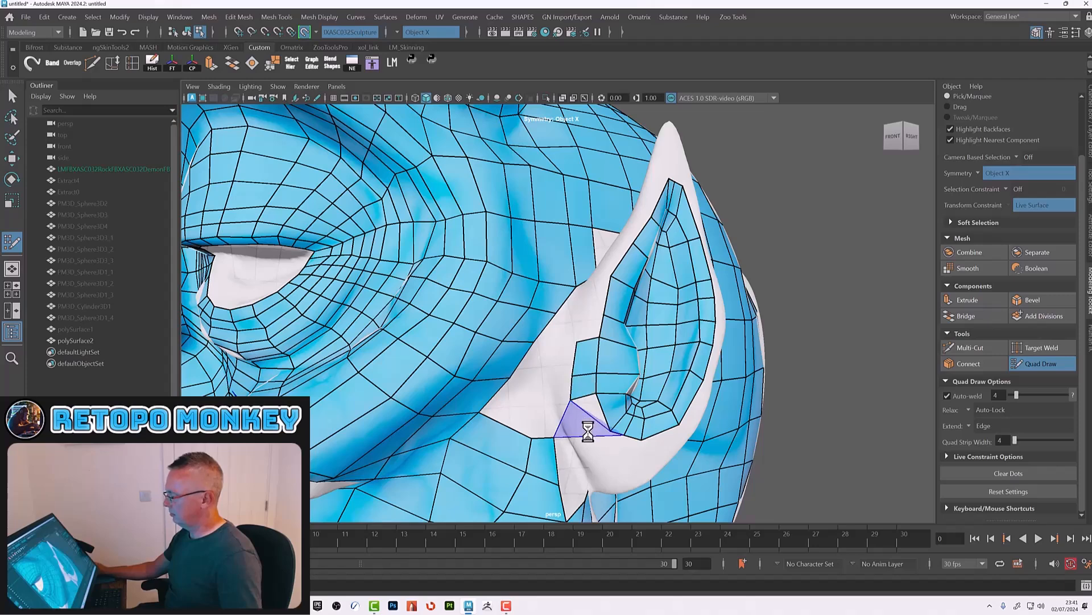
{"action": "left_click", "coordinate": [585, 442]}
{"action": "left_click", "coordinate": [592, 426], "text": "shift"}
Step: Start quads on the back of the ear near its base
{"action": "mouse_move", "coordinate": [617, 445]}
{"action": "left_mouse_down", "text": "alt"}
{"action": "mouse_move", "coordinate": [544, 366]}
{"action": "mouse_move", "coordinate": [522, 385]}
{"action": "mouse_move", "coordinate": [464, 374]}
{"action": "left_mouse_up", "text": "alt"}
{"action": "left_click", "coordinate": [457, 353], "text": "shift"}
{"action": "left_click", "coordinate": [481, 360], "text": "shift"}
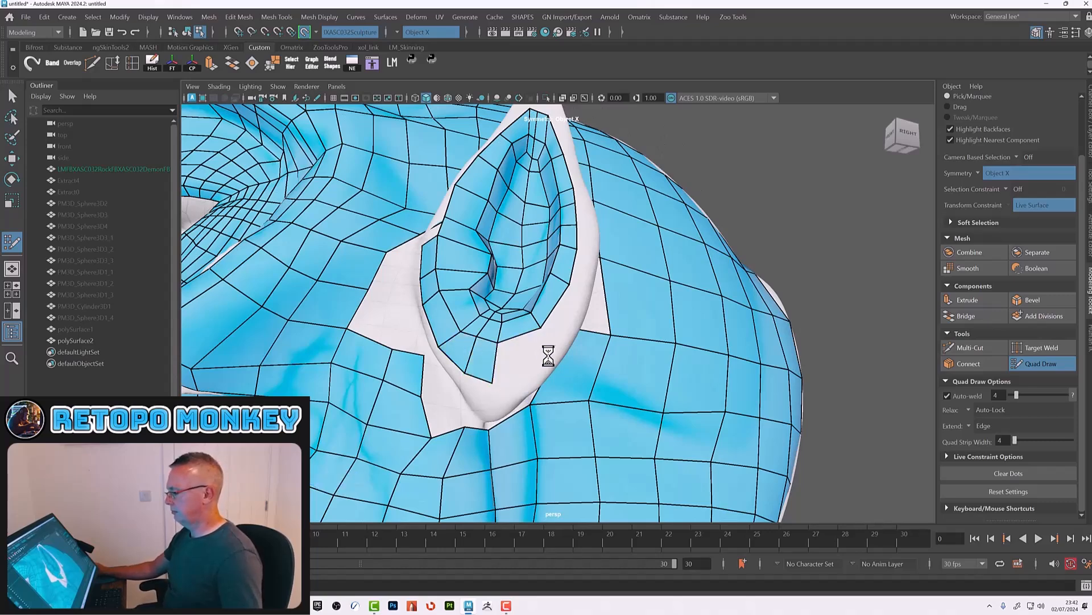
{"action": "left_click", "coordinate": [524, 353], "text": "shift"}
{"action": "left_click_drag", "start_coordinate": [541, 344], "coordinate": [487, 358], "text": "alt"}
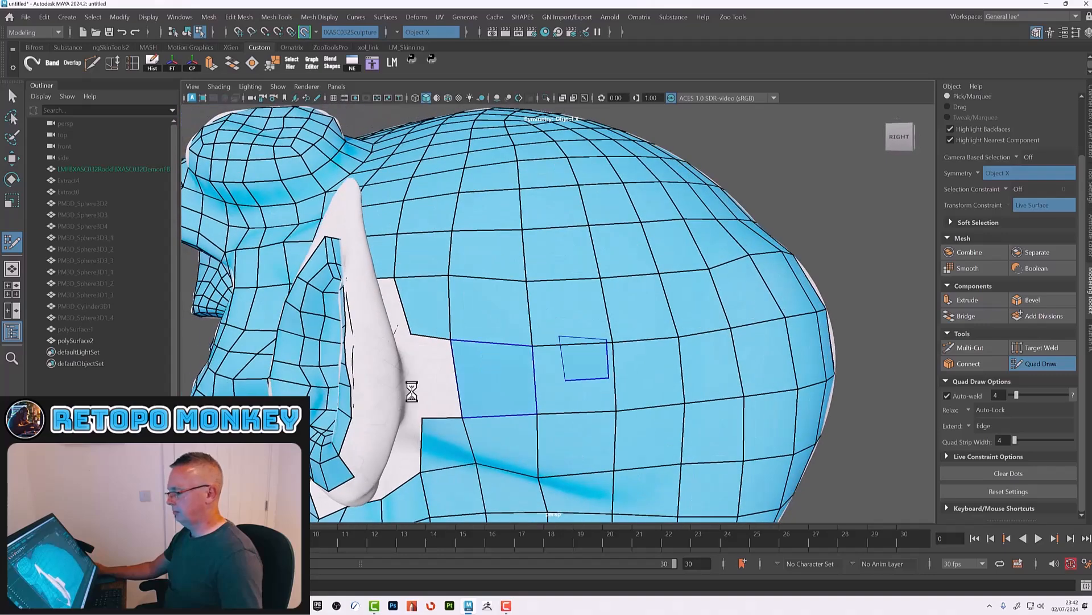
{"action": "left_click_drag", "start_coordinate": [571, 371], "coordinate": [453, 404], "text": "alt"}
{"action": "left_click", "coordinate": [504, 398]}
{"action": "left_click", "coordinate": [501, 361]}
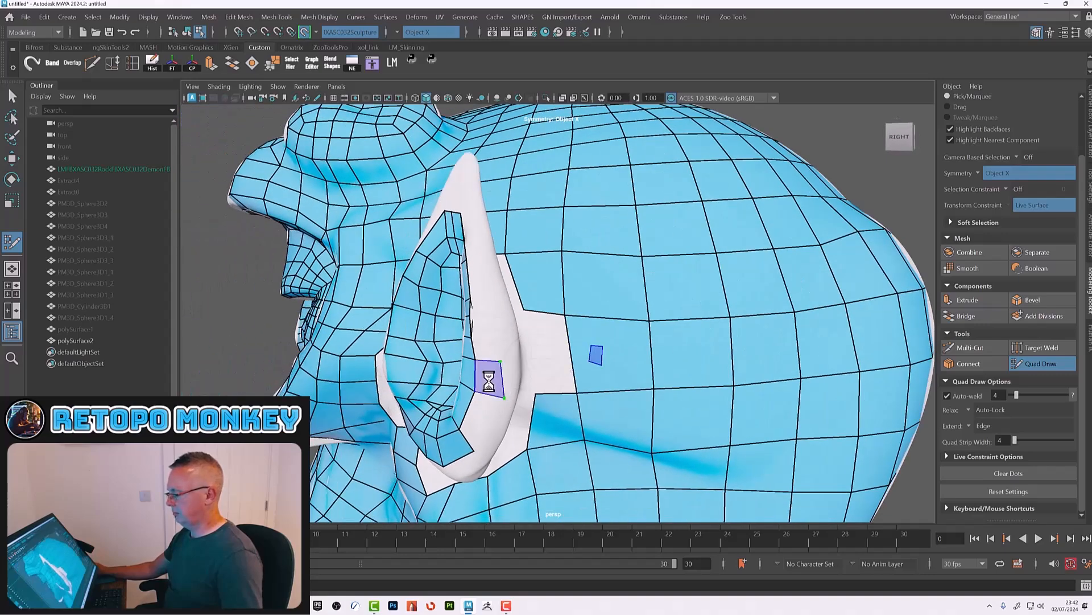
{"action": "left_click", "coordinate": [488, 378], "text": "shift"}
Step: Build a strip of quads up along the ear's back edge
{"action": "left_click_drag", "start_coordinate": [509, 378], "coordinate": [582, 362], "text": "alt"}
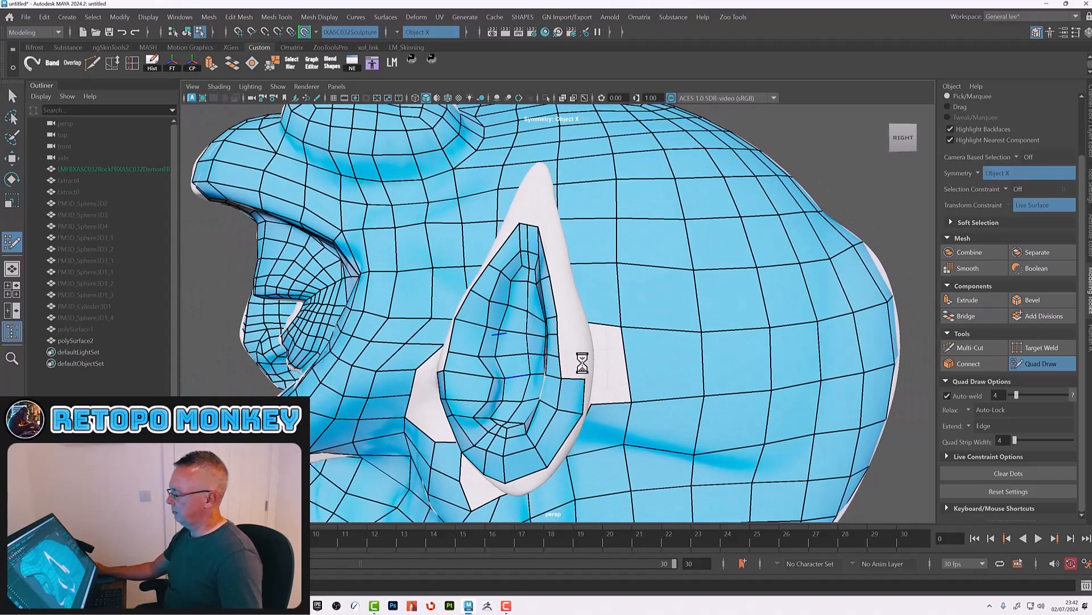
{"action": "left_click", "coordinate": [580, 335]}
{"action": "left_click", "coordinate": [576, 310]}
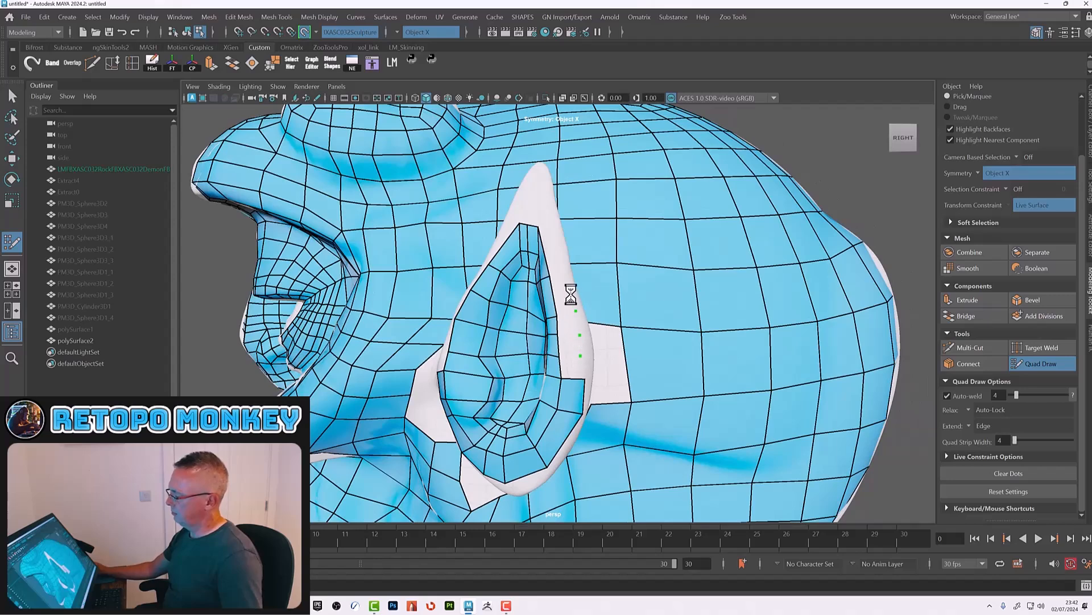
{"action": "left_click", "coordinate": [552, 247], "text": "shift"}
{"action": "left_click", "coordinate": [566, 297], "text": "shift"}
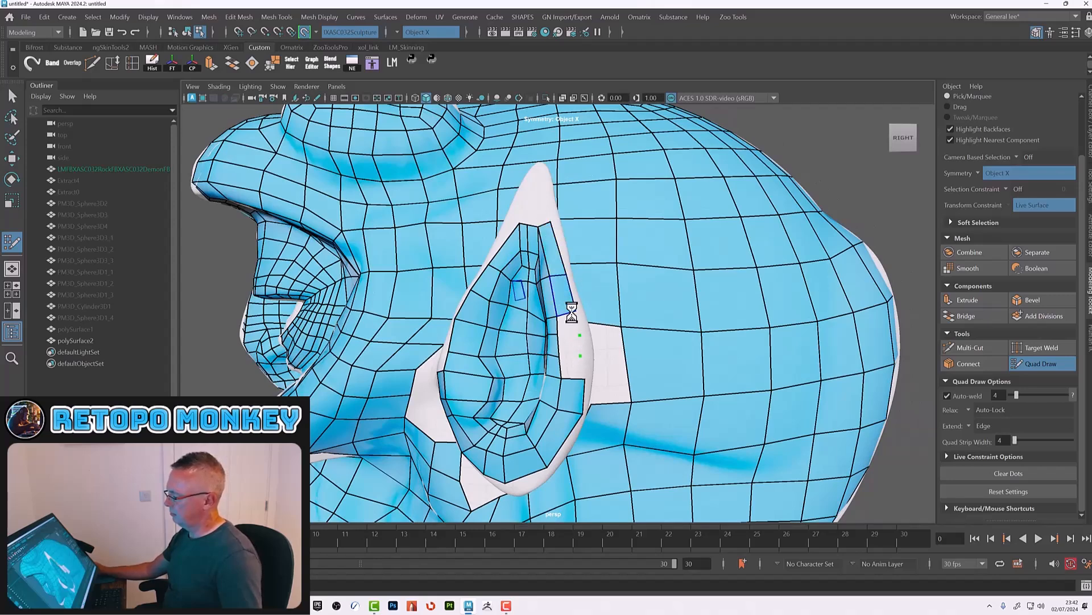
{"action": "left_click", "coordinate": [569, 324], "text": "shift"}
{"action": "left_click", "coordinate": [571, 347], "text": "shift"}
Step: Place quads on the back of the ear beside its outer rim
{"action": "left_click_drag", "start_coordinate": [594, 367], "coordinate": [546, 361], "text": "alt"}
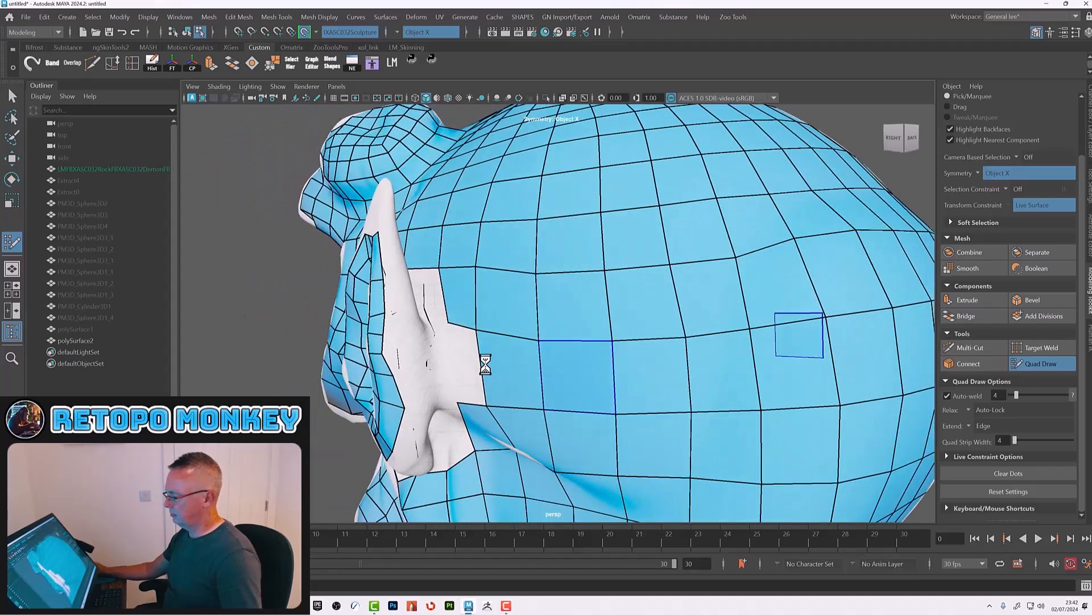
{"action": "left_click", "coordinate": [414, 328]}
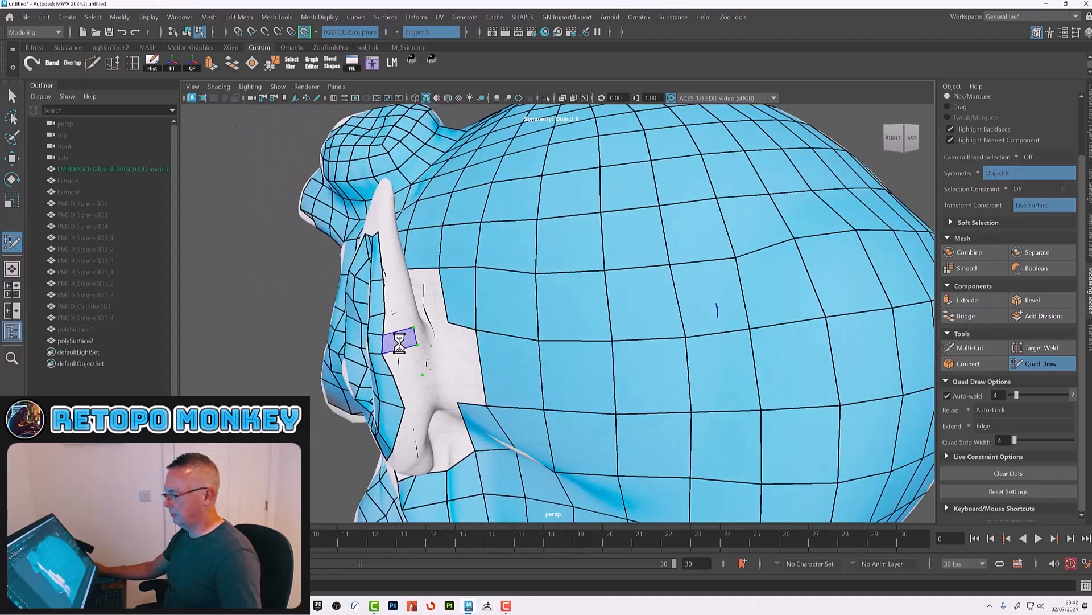
{"action": "left_click", "coordinate": [412, 351], "text": "shift"}
{"action": "left_click", "coordinate": [410, 361], "text": "shift"}
{"action": "left_click", "coordinate": [420, 402], "text": "shift"}
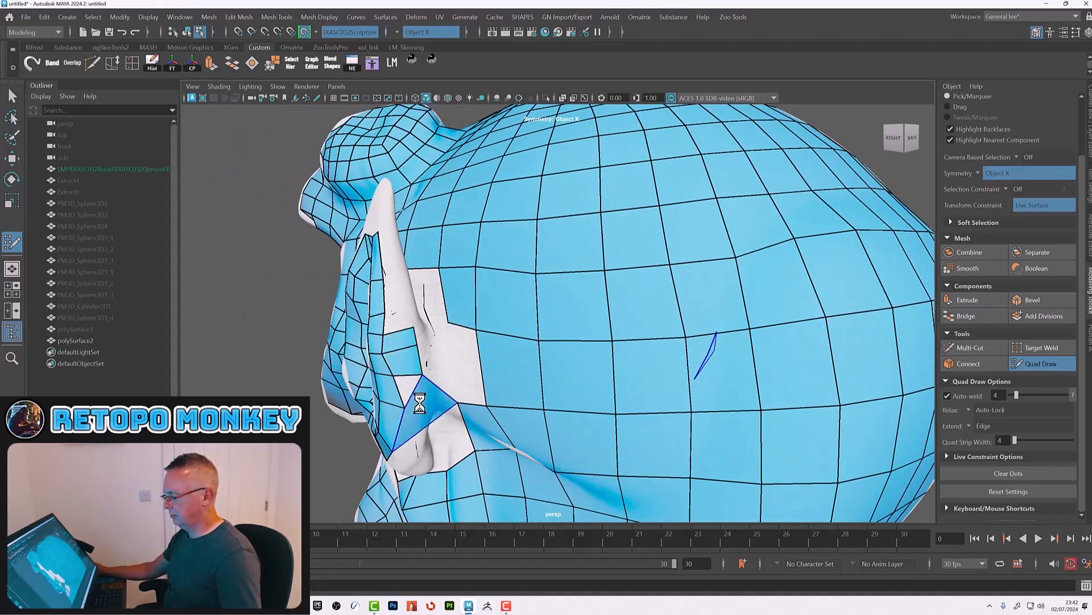
{"action": "left_click", "coordinate": [426, 402], "text": "ctrl+shift"}
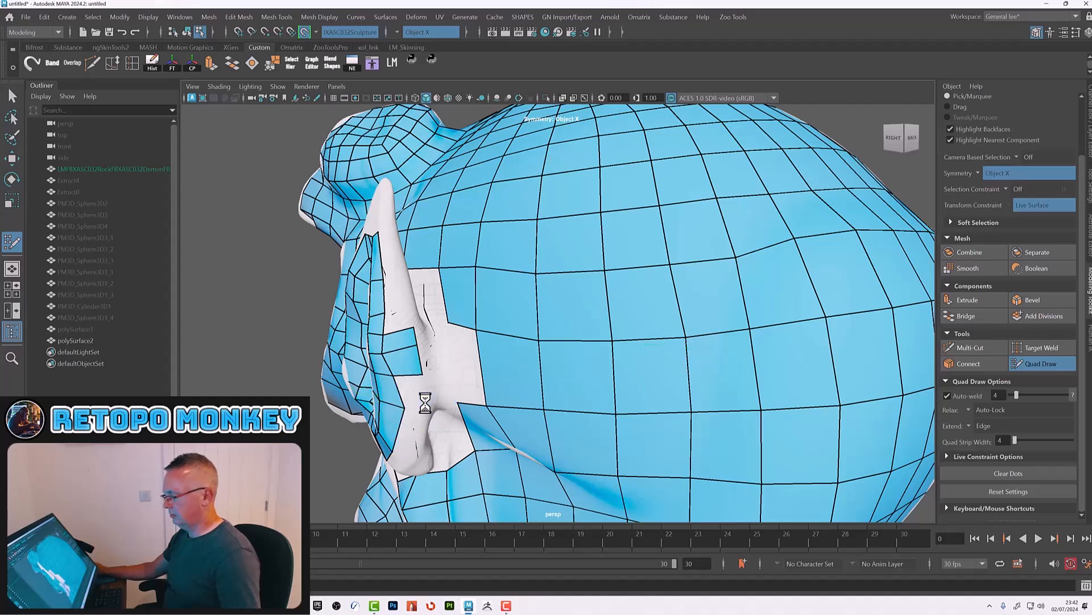
{"action": "left_click", "coordinate": [425, 402]}
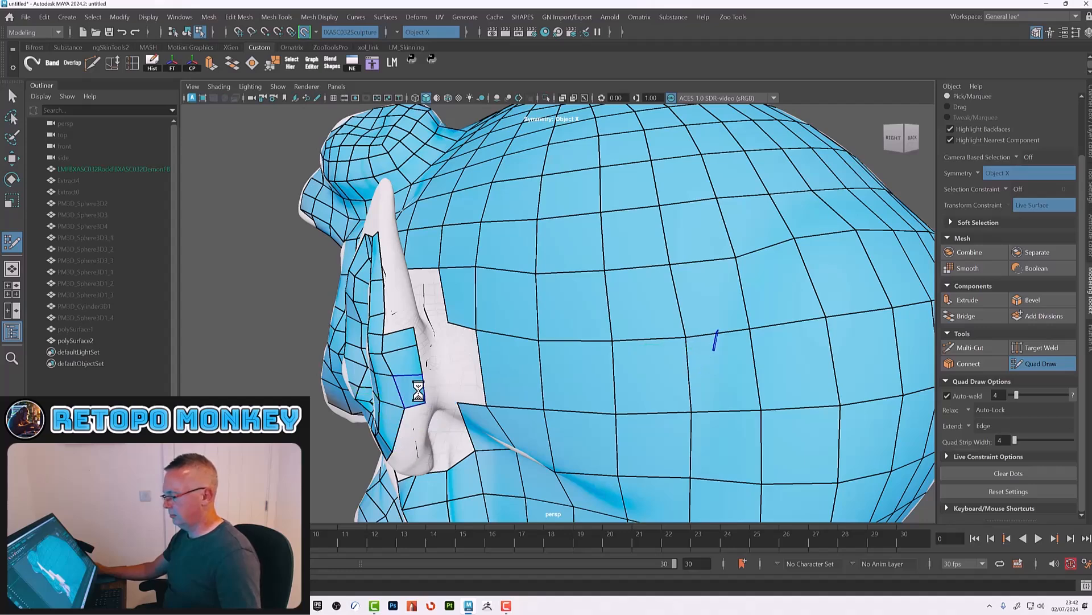
Step: Bridge the back of the ear to the surrounding scalp quads with additional faces
{"action": "left_click_drag", "start_coordinate": [449, 390], "coordinate": [556, 361], "text": "alt"}
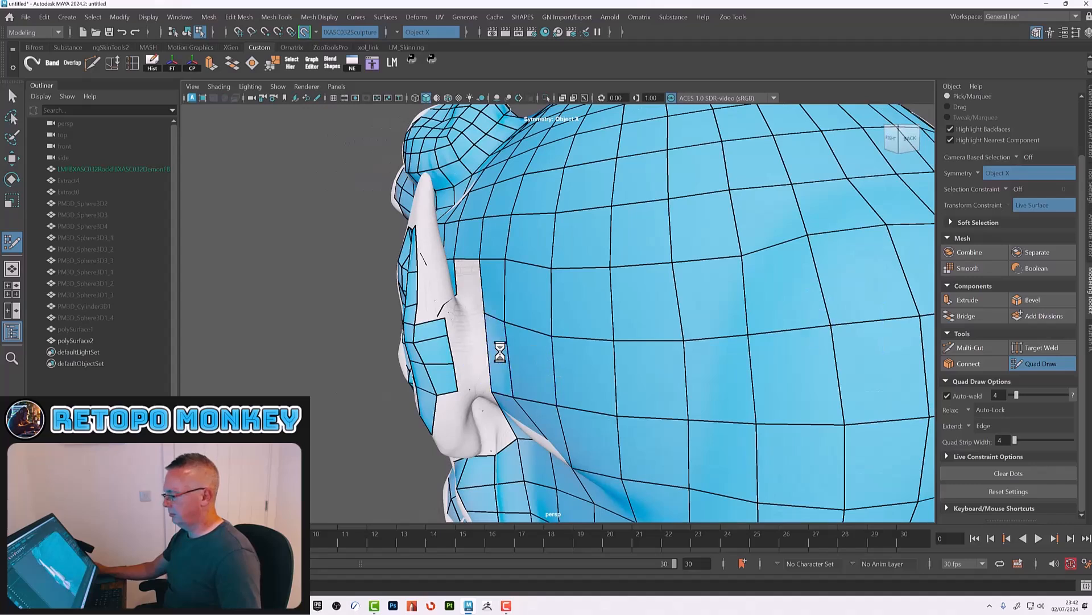
{"action": "left_click", "coordinate": [494, 364], "text": "ctrl"}
{"action": "left_click", "coordinate": [471, 348], "text": "ctrl"}
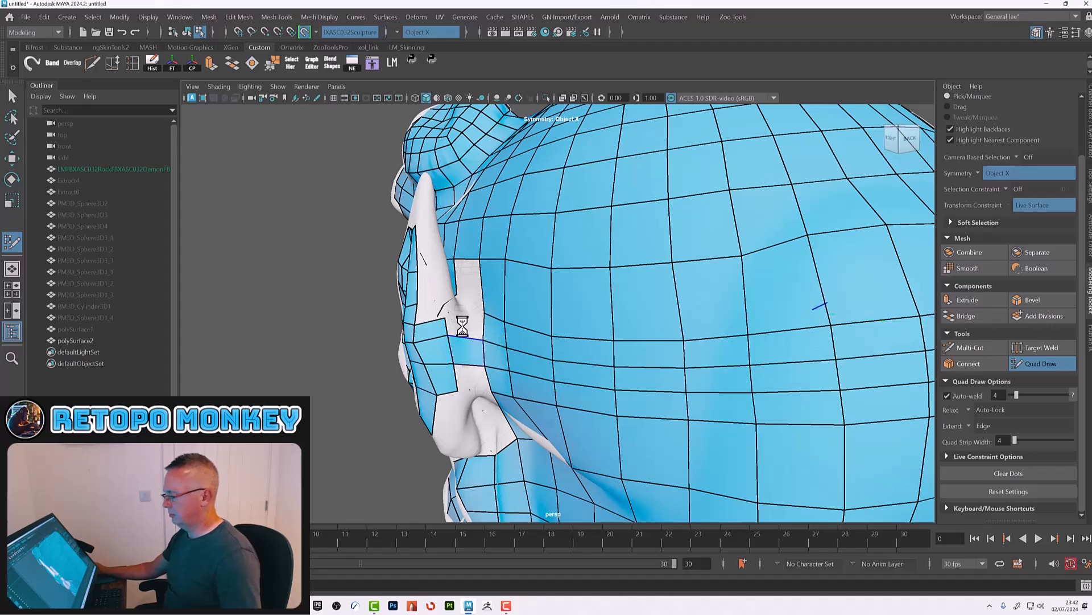
{"action": "left_click", "coordinate": [462, 327], "text": "ctrl"}
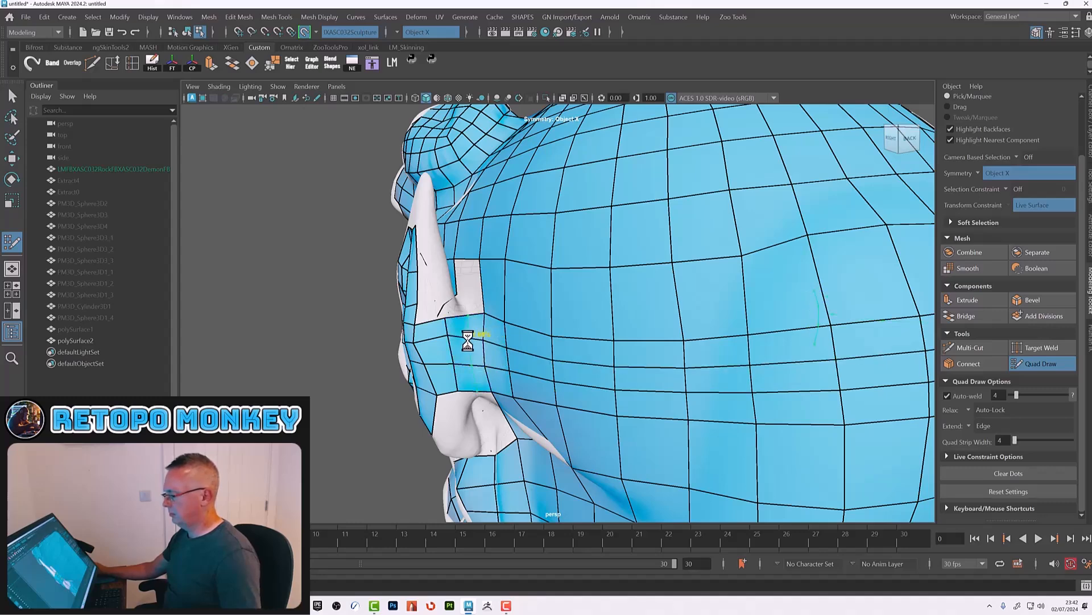
{"action": "left_click_drag", "start_coordinate": [476, 333], "coordinate": [444, 371], "text": "alt"}
{"action": "left_click", "coordinate": [436, 371]}
{"action": "left_click", "coordinate": [419, 296]}
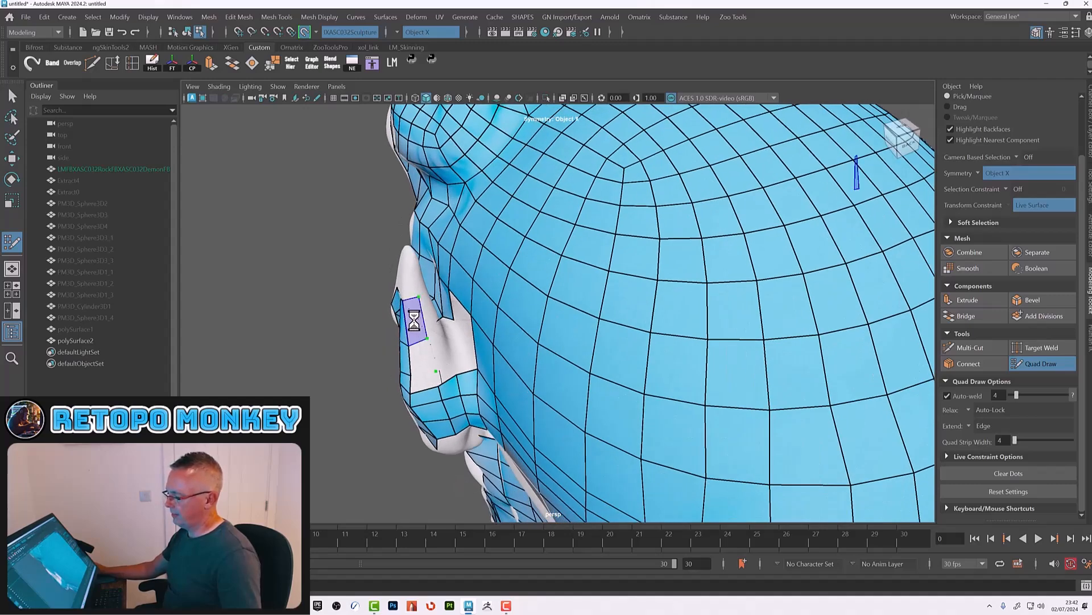
{"action": "left_click", "coordinate": [421, 356], "text": "shift"}
{"action": "left_click_drag", "start_coordinate": [423, 378], "coordinate": [448, 308], "text": "alt"}
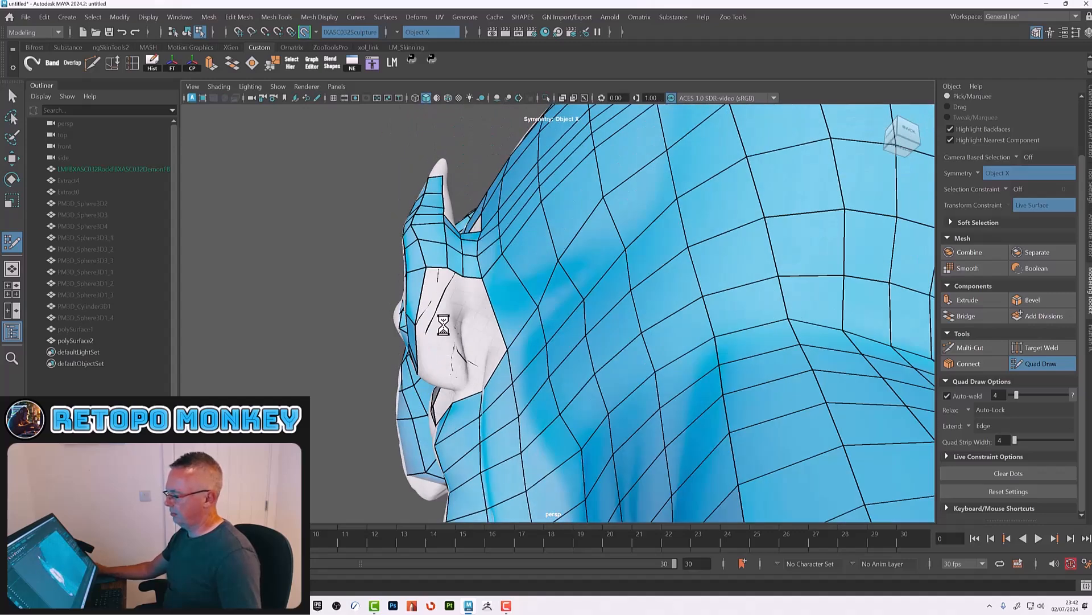
{"action": "mouse_move", "coordinate": [475, 333]}
{"action": "left_mouse_down", "text": "alt"}
{"action": "mouse_move", "coordinate": [517, 274]}
{"action": "mouse_move", "coordinate": [611, 303]}
{"action": "left_mouse_up", "text": "alt"}
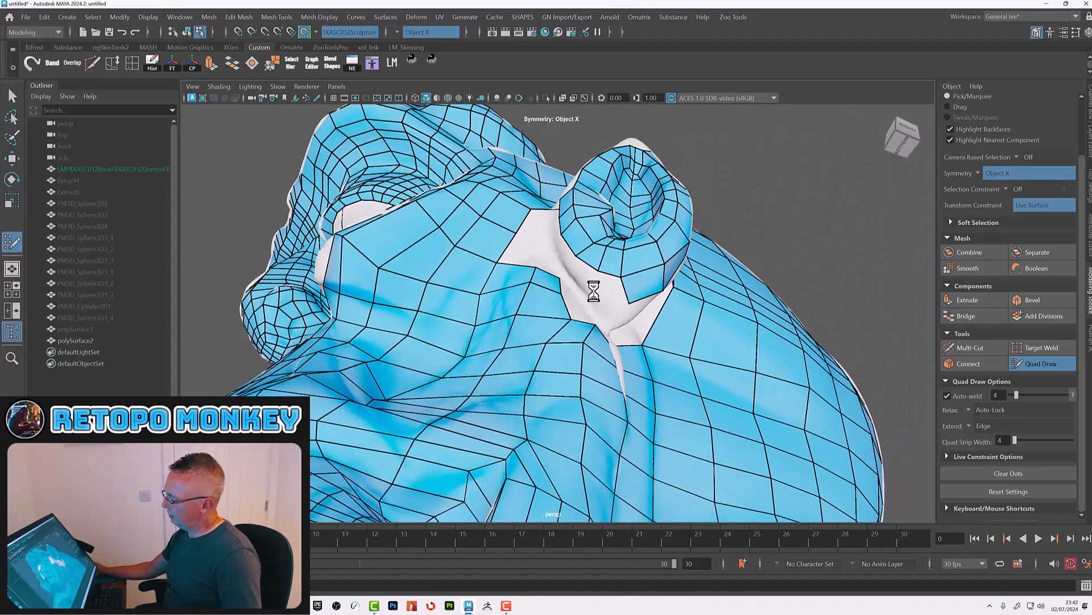
{"action": "mouse_move", "coordinate": [592, 268]}
{"action": "left_mouse_down", "text": "alt"}
{"action": "mouse_move", "coordinate": [604, 273]}
{"action": "mouse_move", "coordinate": [618, 350]}
{"action": "left_mouse_up", "text": "alt"}
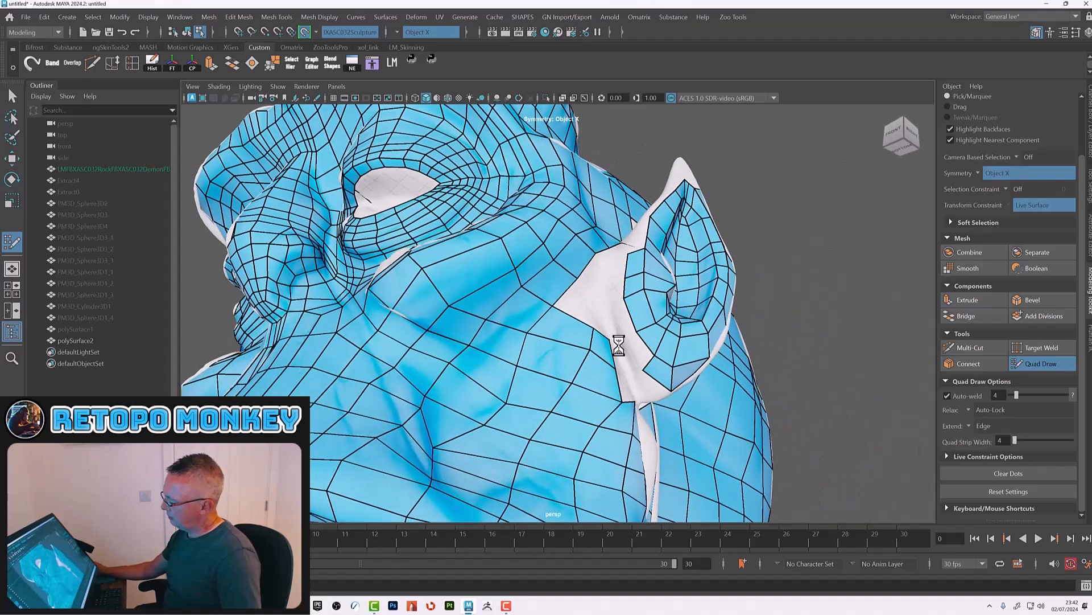
{"action": "left_click", "coordinate": [633, 346], "text": "shift"}
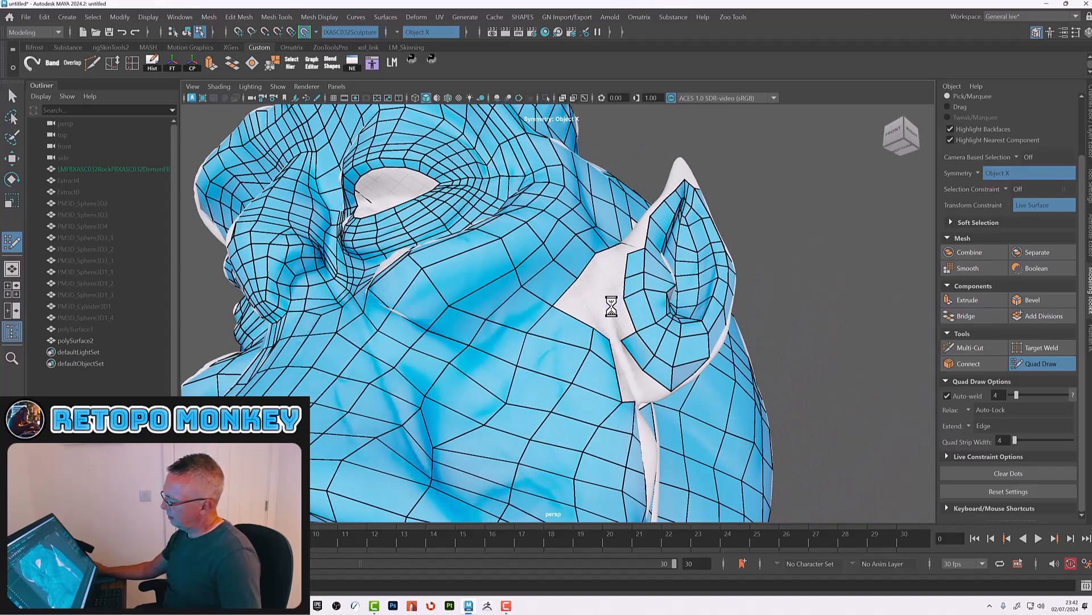
Step: Fill the gap between the back of the ear and the neighbouring scalp quads near the ear's base
{"action": "left_click_drag", "start_coordinate": [618, 277], "coordinate": [632, 375], "text": "alt"}
{"action": "left_click", "coordinate": [631, 344], "text": "shift"}
{"action": "left_click", "coordinate": [628, 366], "text": "shift"}
{"action": "left_click_drag", "start_coordinate": [654, 293], "coordinate": [620, 371], "text": "alt"}
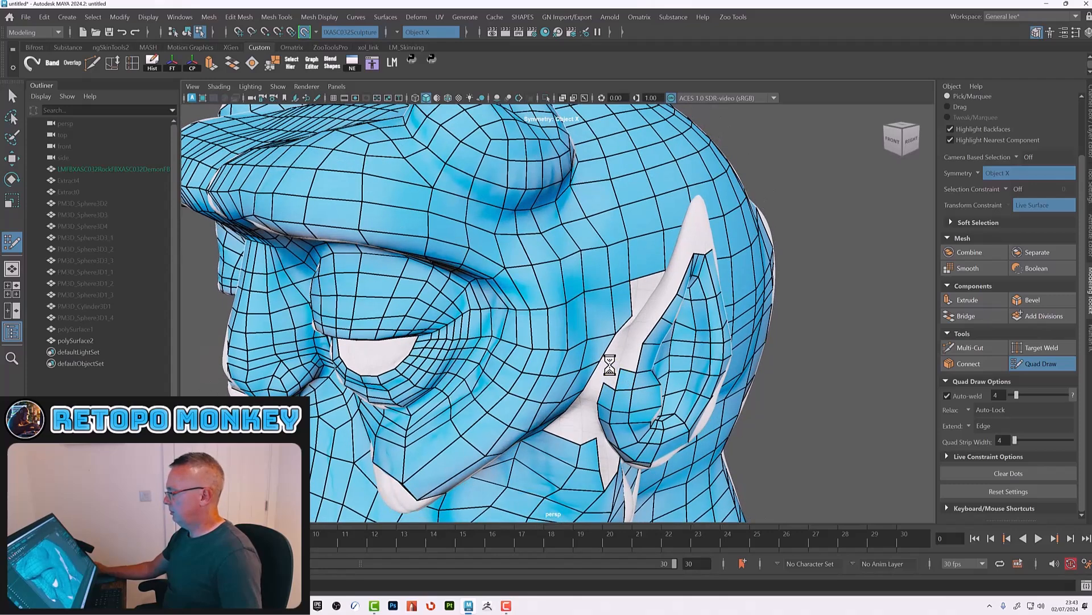
{"action": "scroll", "coordinate": [635, 380], "scroll_direction": "up", "scroll_amount": 5}
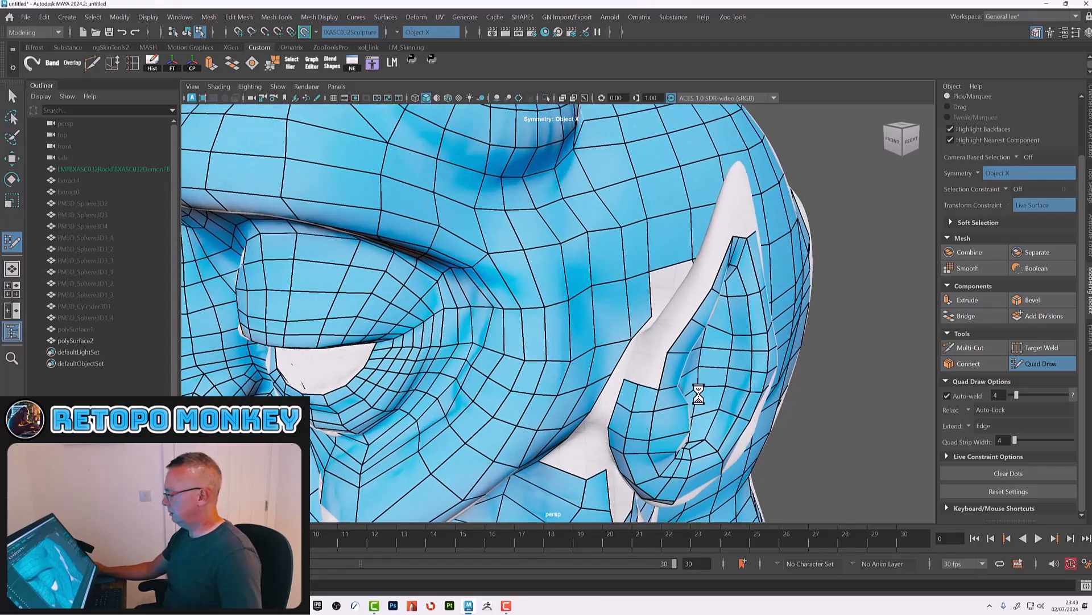
{"action": "left_click_drag", "start_coordinate": [630, 380], "coordinate": [690, 393], "text": "alt"}
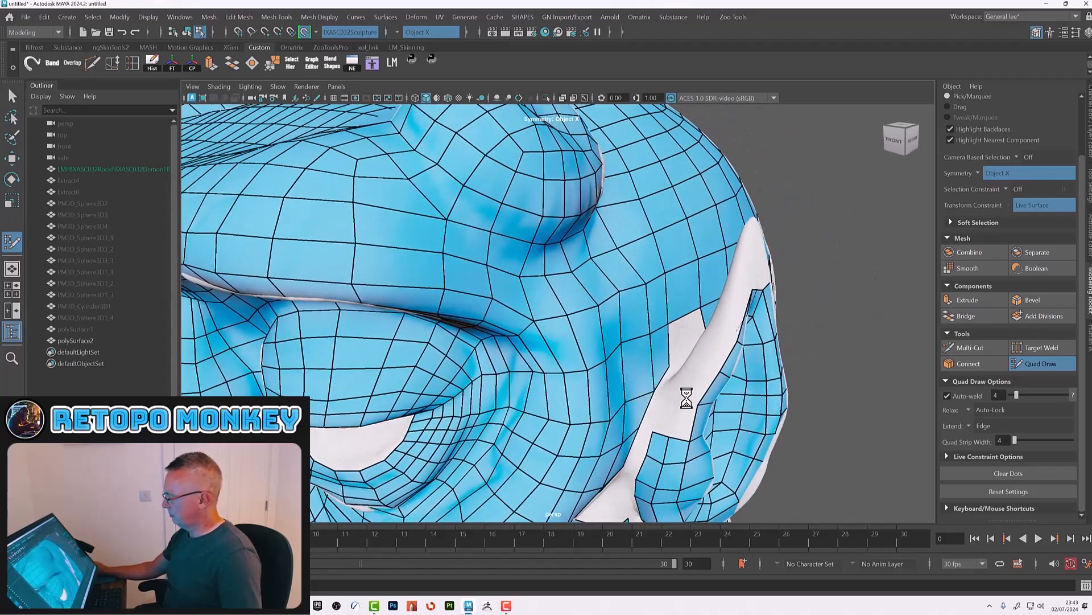
Step: Place new quads behind the ear's lower edge to close the remaining hole against the head
{"action": "left_click", "coordinate": [683, 419], "text": "shift"}
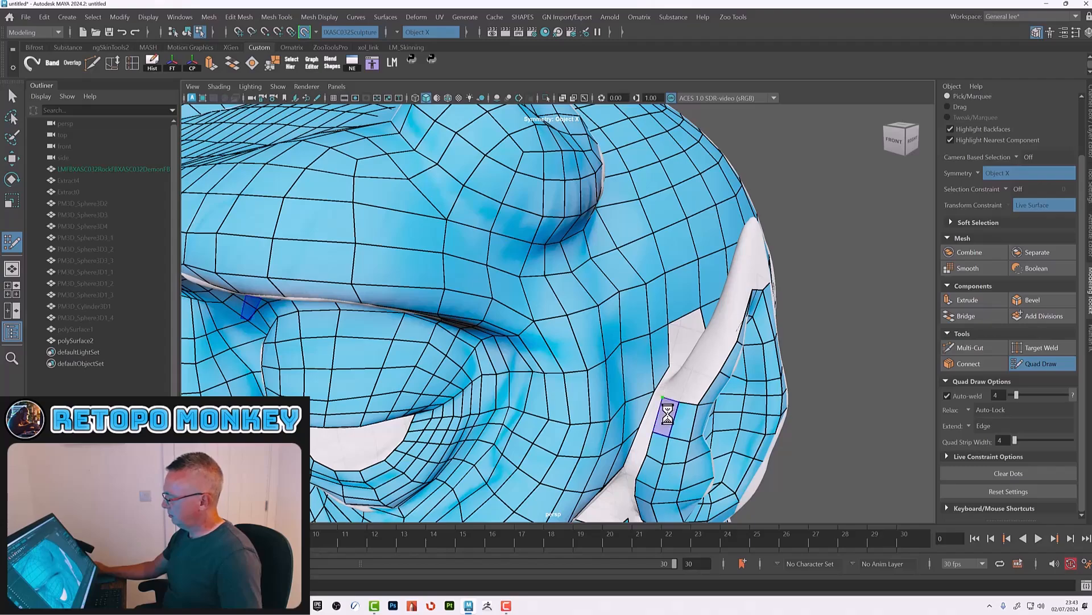
{"action": "left_click_drag", "start_coordinate": [680, 403], "coordinate": [681, 375], "text": "alt"}
{"action": "left_click", "coordinate": [628, 396]}
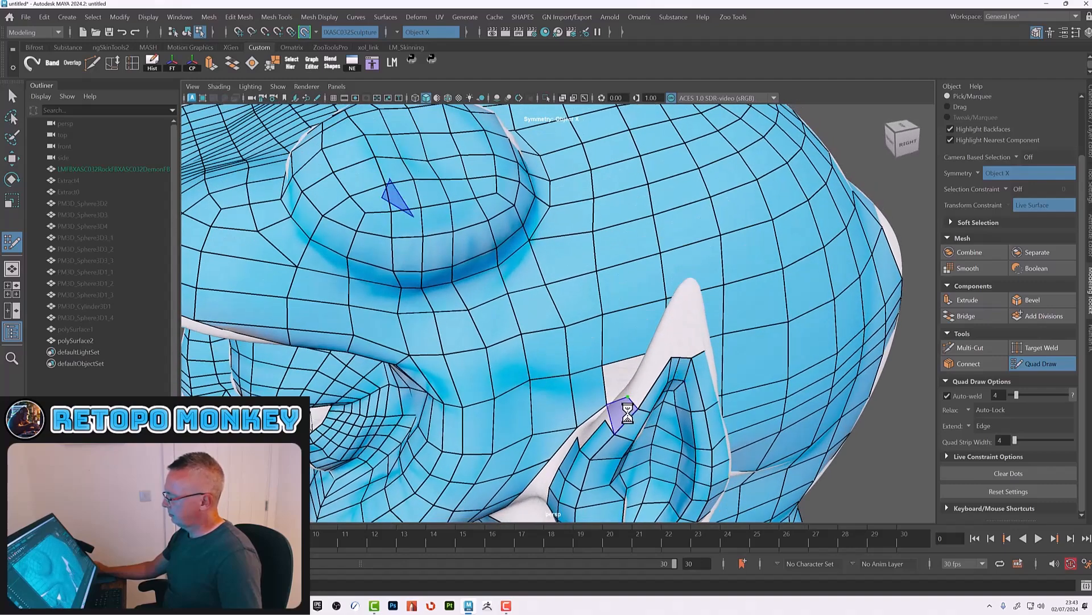
{"action": "left_click", "coordinate": [628, 413], "text": "shift"}
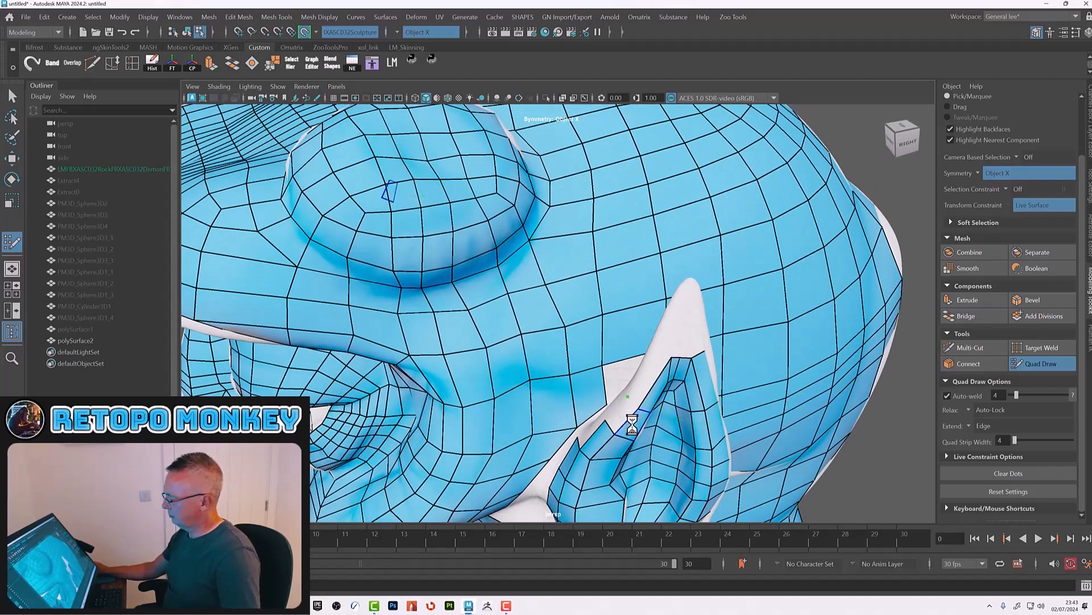
{"action": "left_click_drag", "start_coordinate": [629, 419], "coordinate": [654, 410], "text": "alt"}
{"action": "mouse_move", "coordinate": [715, 349]}
{"action": "left_mouse_down", "text": "alt"}
{"action": "mouse_move", "coordinate": [705, 341]}
{"action": "mouse_move", "coordinate": [699, 354]}
{"action": "left_mouse_up", "text": "alt"}
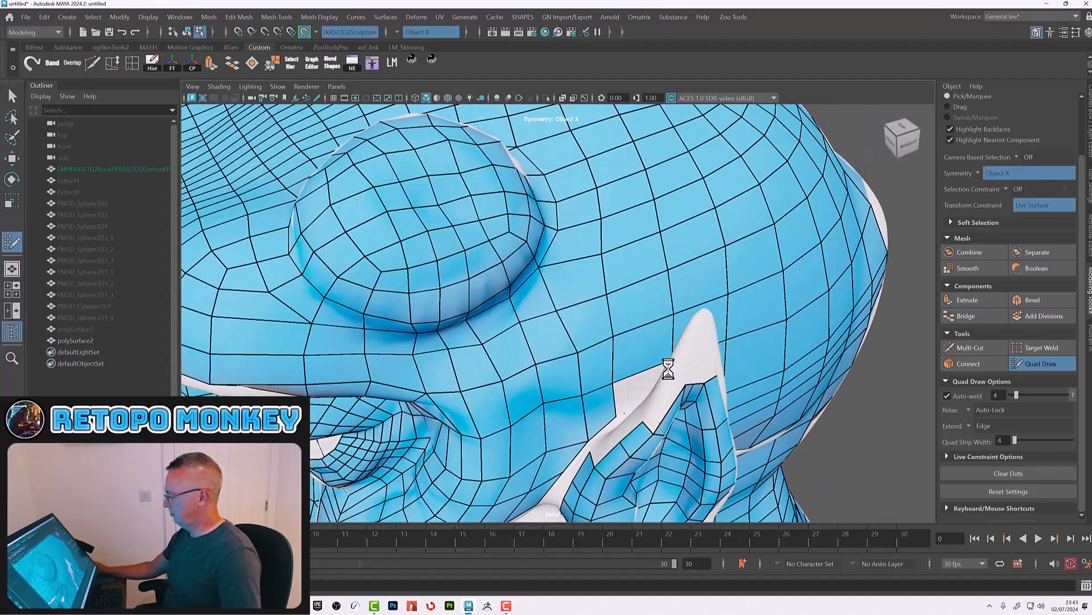
{"action": "left_click", "coordinate": [661, 398], "text": "shift"}
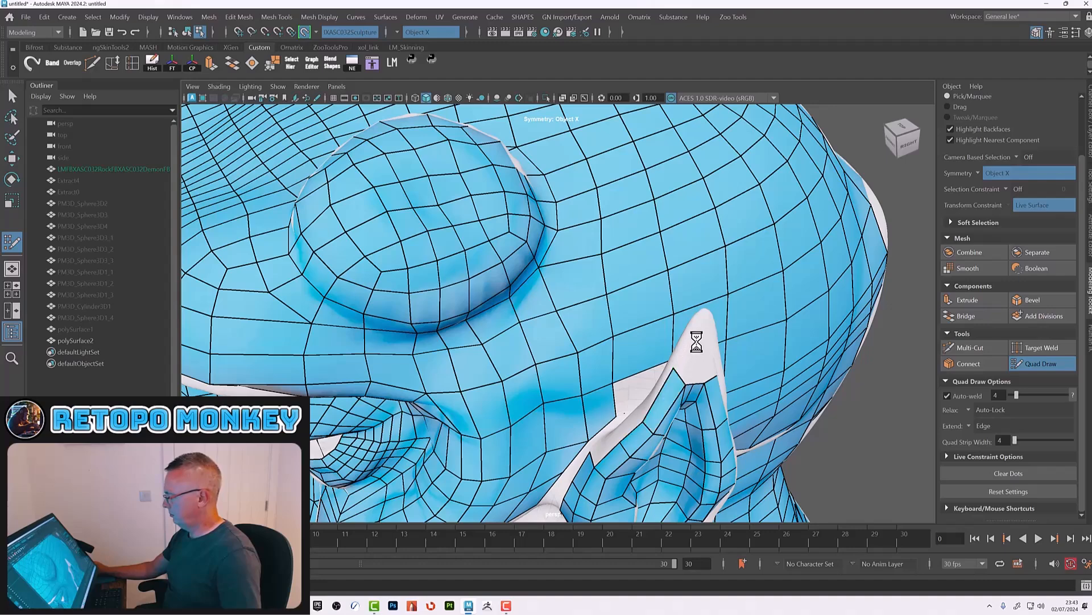
Step: Add quads near the ear tip and along its rear rim to close gaps with the scalp
{"action": "left_click_drag", "start_coordinate": [702, 366], "coordinate": [685, 356], "text": "alt"}
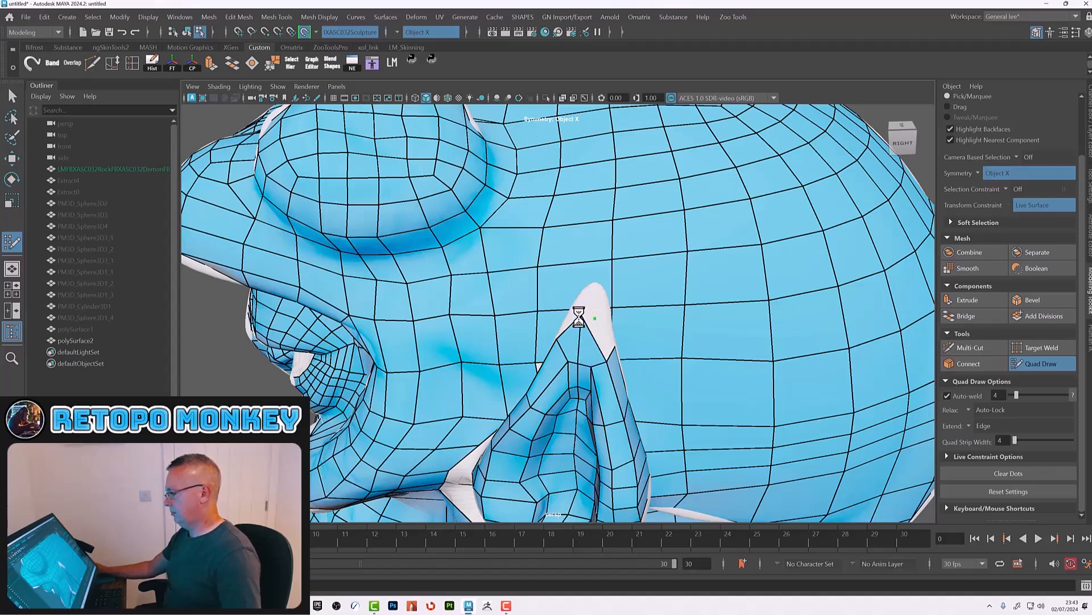
{"action": "left_click_drag", "start_coordinate": [581, 318], "coordinate": [586, 339]}
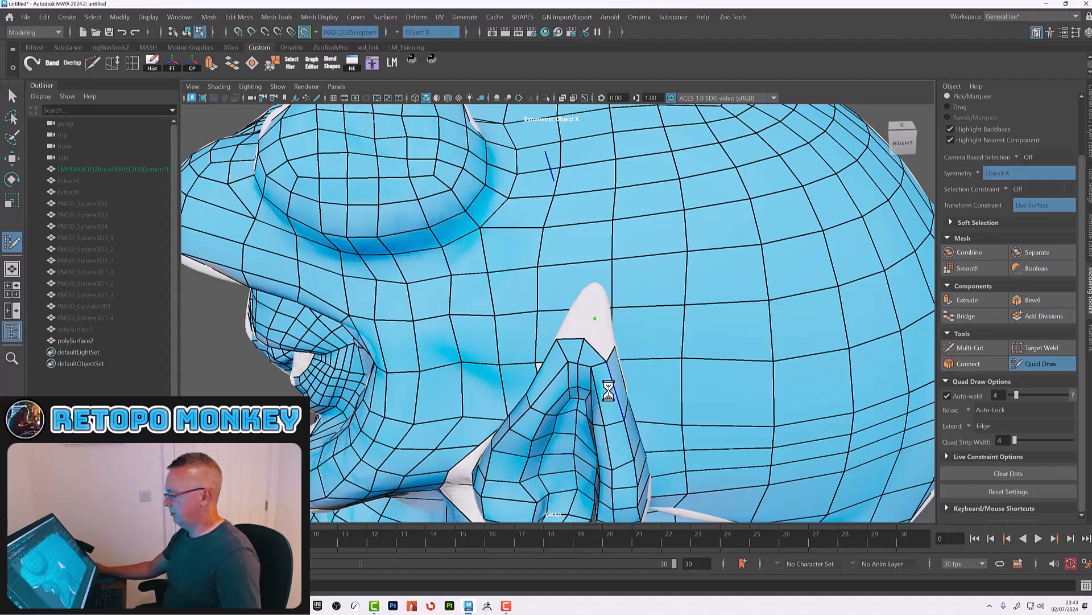
{"action": "right_click_drag", "start_coordinate": [615, 392], "coordinate": [576, 366], "text": "alt"}
{"action": "mouse_move", "coordinate": [586, 435]}
{"action": "left_mouse_down", "text": "alt"}
{"action": "mouse_move", "coordinate": [589, 423]}
{"action": "mouse_move", "coordinate": [543, 441]}
{"action": "mouse_move", "coordinate": [521, 431]}
{"action": "left_mouse_up", "text": "alt"}
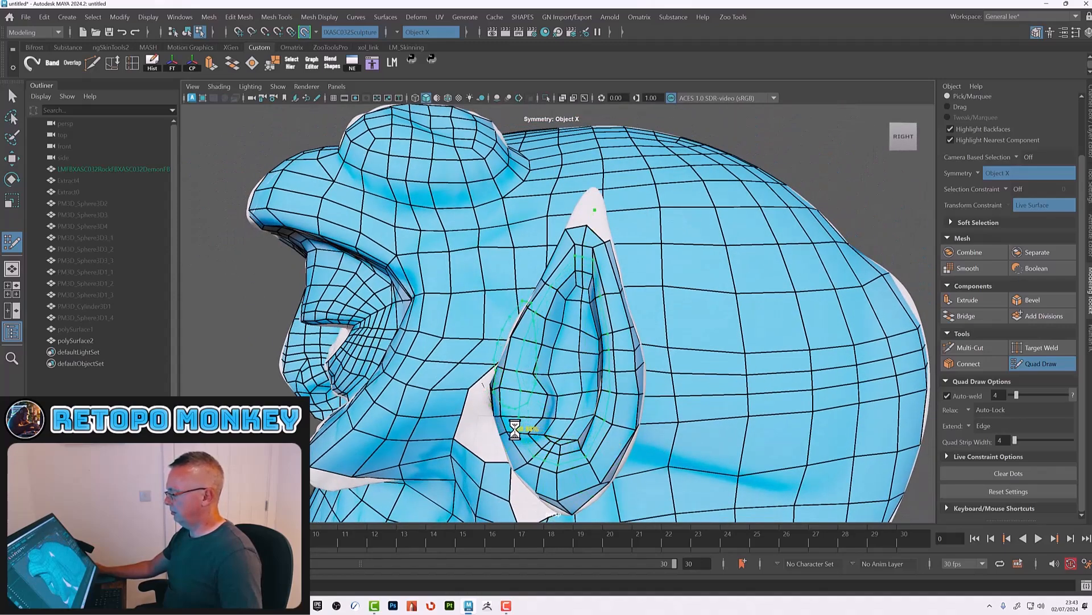
{"action": "left_click", "coordinate": [515, 430], "text": "ctrl"}
{"action": "left_click_drag", "start_coordinate": [553, 438], "coordinate": [558, 438], "text": "alt"}
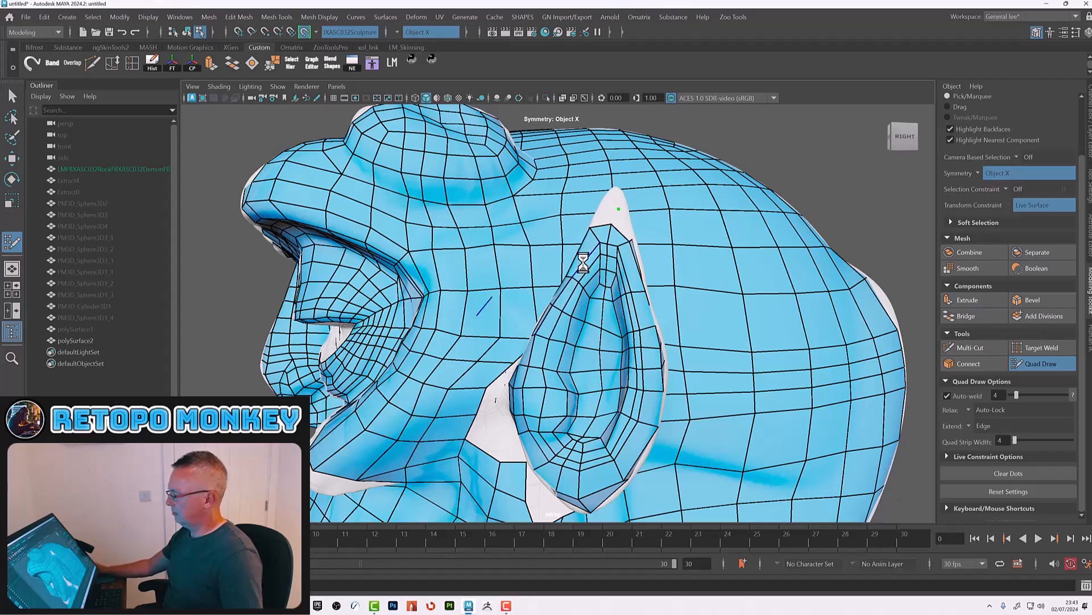
Step: Fill gaps where the front of the ear meets the head with additional quads
{"action": "left_click_drag", "start_coordinate": [635, 358], "coordinate": [614, 439], "text": "alt"}
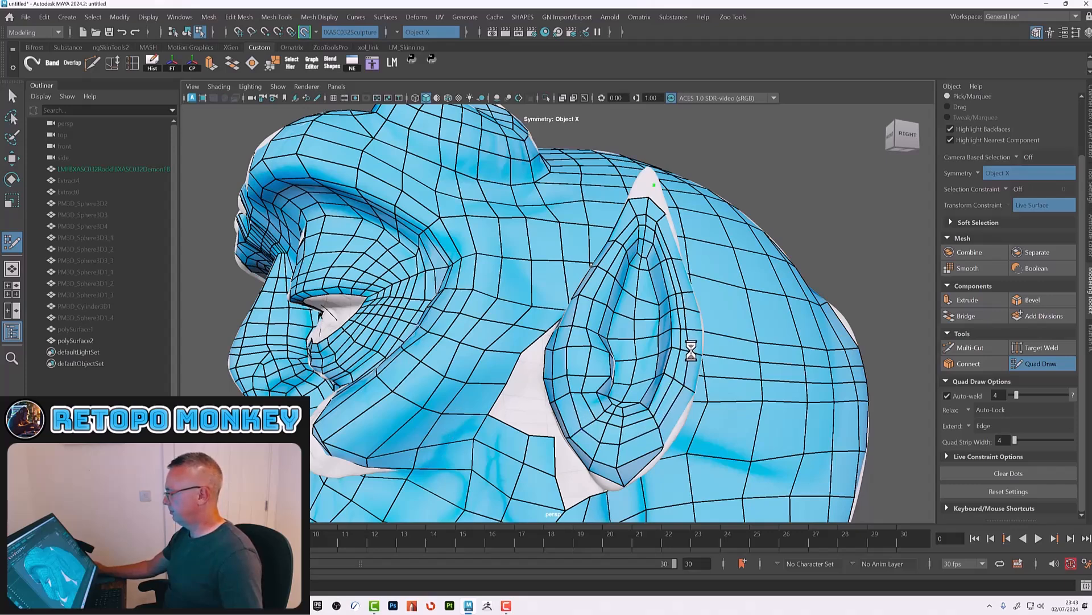
{"action": "left_click_drag", "start_coordinate": [685, 285], "coordinate": [487, 378], "text": "alt"}
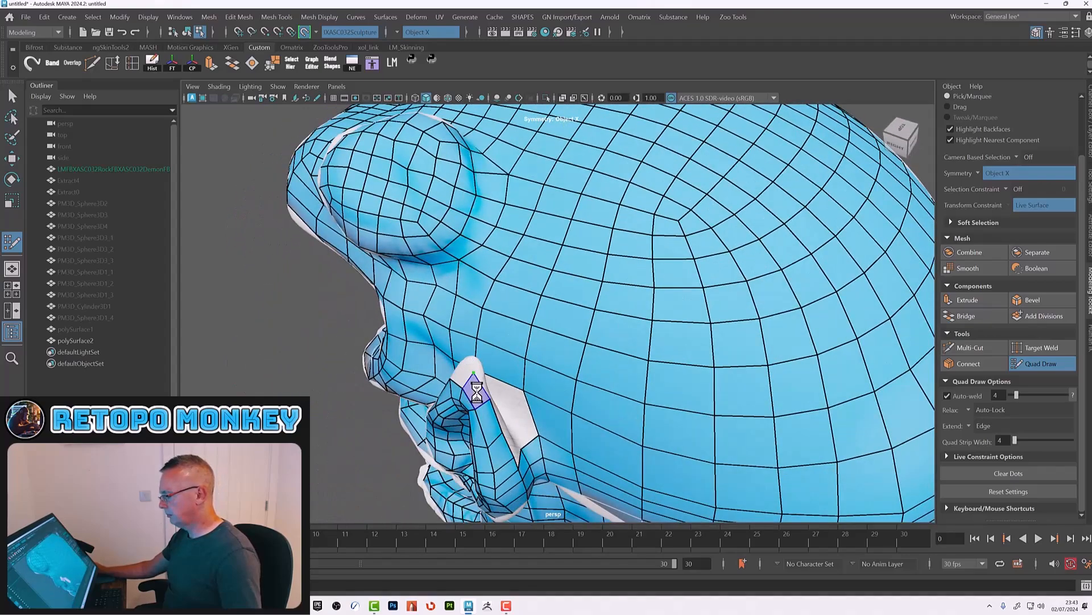
{"action": "left_click_drag", "start_coordinate": [479, 396], "coordinate": [608, 438], "text": "alt"}
{"action": "middle_click_drag", "start_coordinate": [608, 439], "coordinate": [607, 385], "text": "alt"}
{"action": "right_click_drag", "start_coordinate": [607, 385], "coordinate": [611, 427], "text": "alt"}
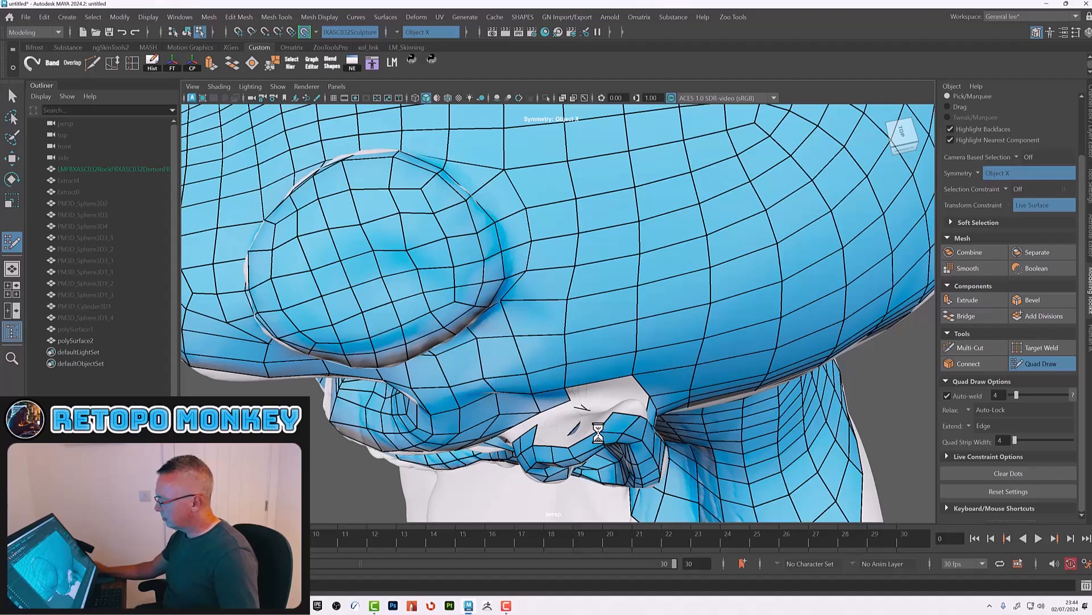
{"action": "left_click_drag", "start_coordinate": [606, 433], "coordinate": [675, 347], "text": "alt"}
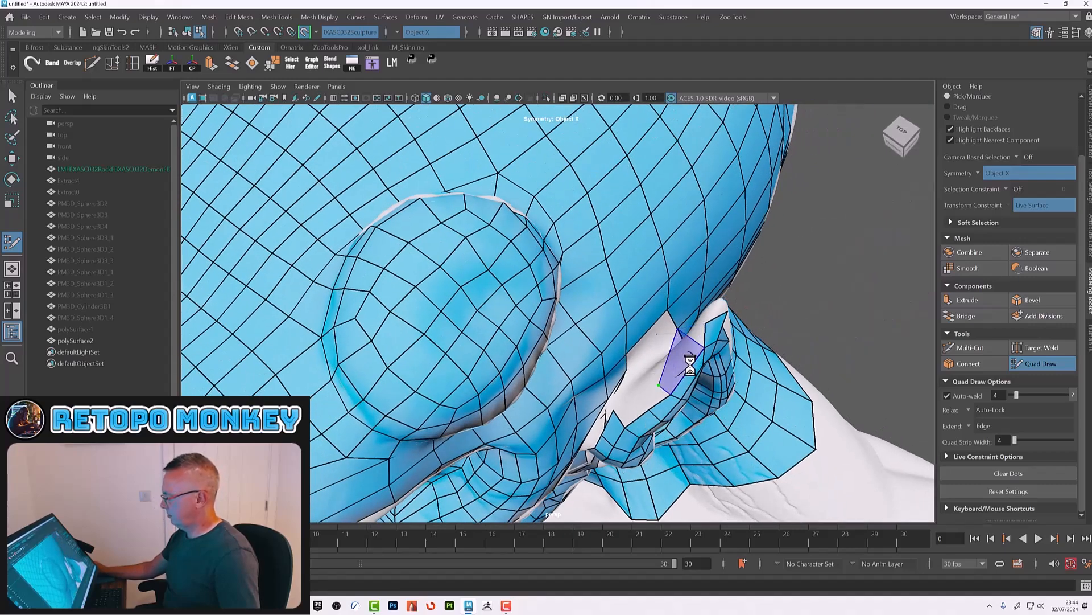
{"action": "left_click_drag", "start_coordinate": [695, 362], "coordinate": [694, 300], "text": "alt"}
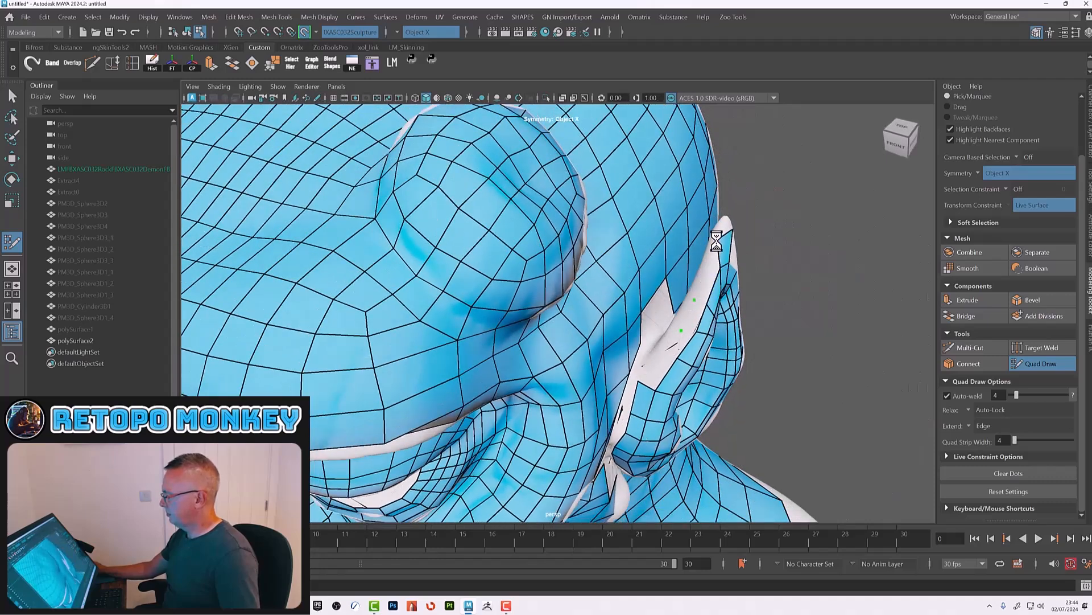
{"action": "left_click_drag", "start_coordinate": [717, 240], "coordinate": [709, 253]}
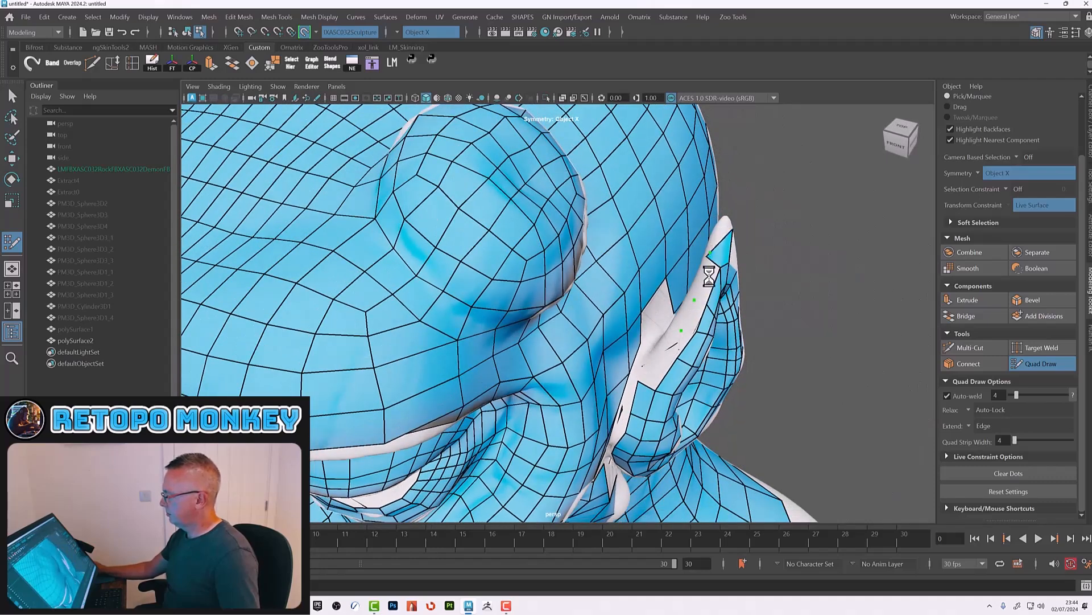
Step: Clear the placed dots, then build quads along the back of the ear's outer rim
{"action": "left_click", "coordinate": [1043, 474]}
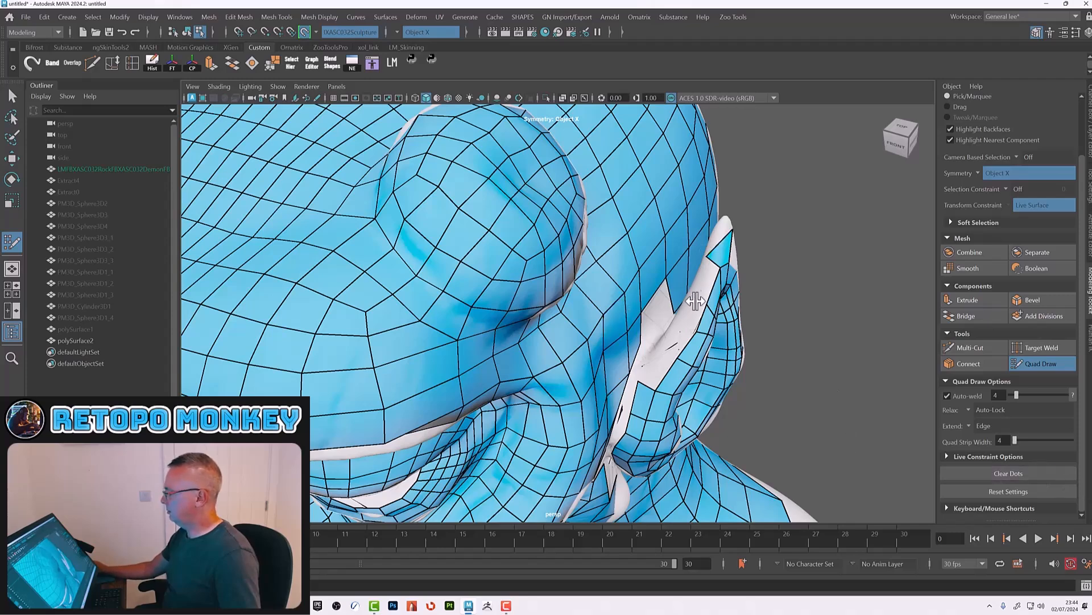
{"action": "left_click", "coordinate": [692, 298]}
{"action": "left_click", "coordinate": [708, 279], "text": "shift"}
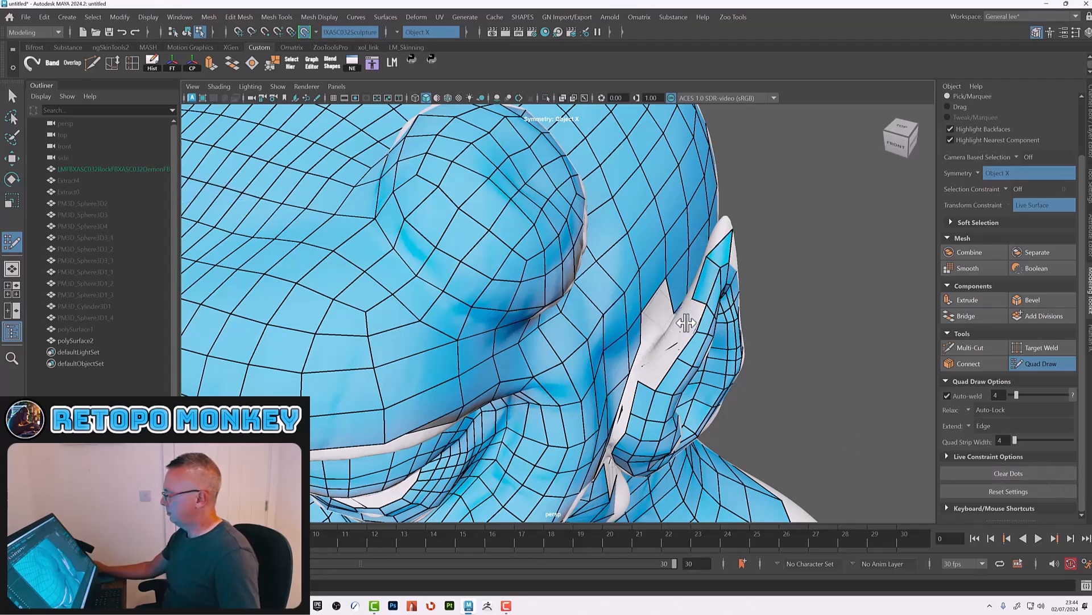
{"action": "left_click", "coordinate": [693, 316], "text": "shift"}
{"action": "left_click", "coordinate": [681, 340], "text": "shift"}
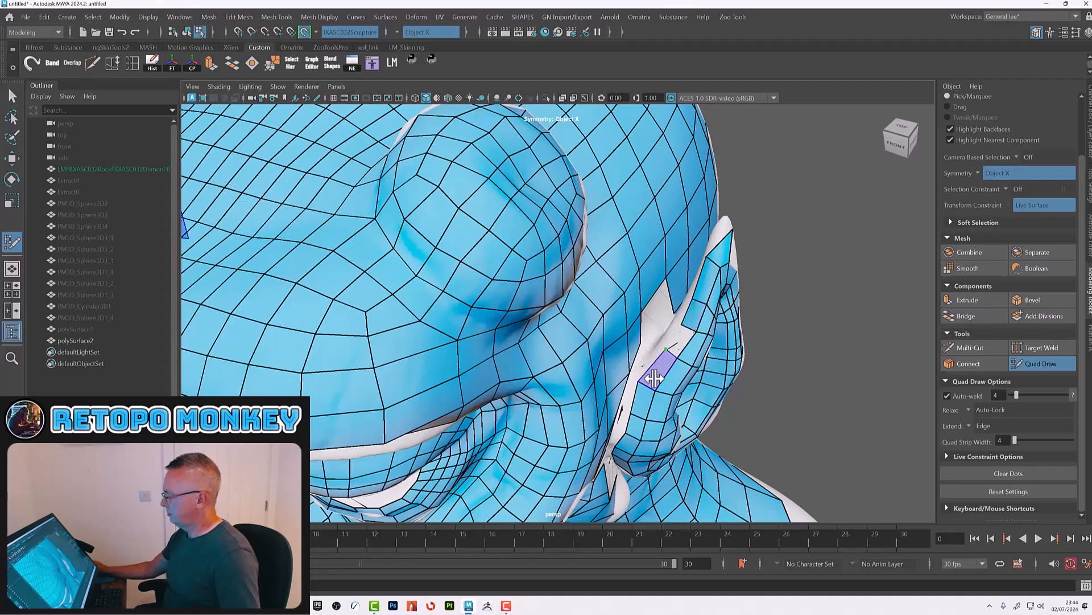
{"action": "left_click", "coordinate": [658, 371], "text": "shift"}
{"action": "left_click_drag", "start_coordinate": [669, 376], "coordinate": [619, 373], "text": "alt"}
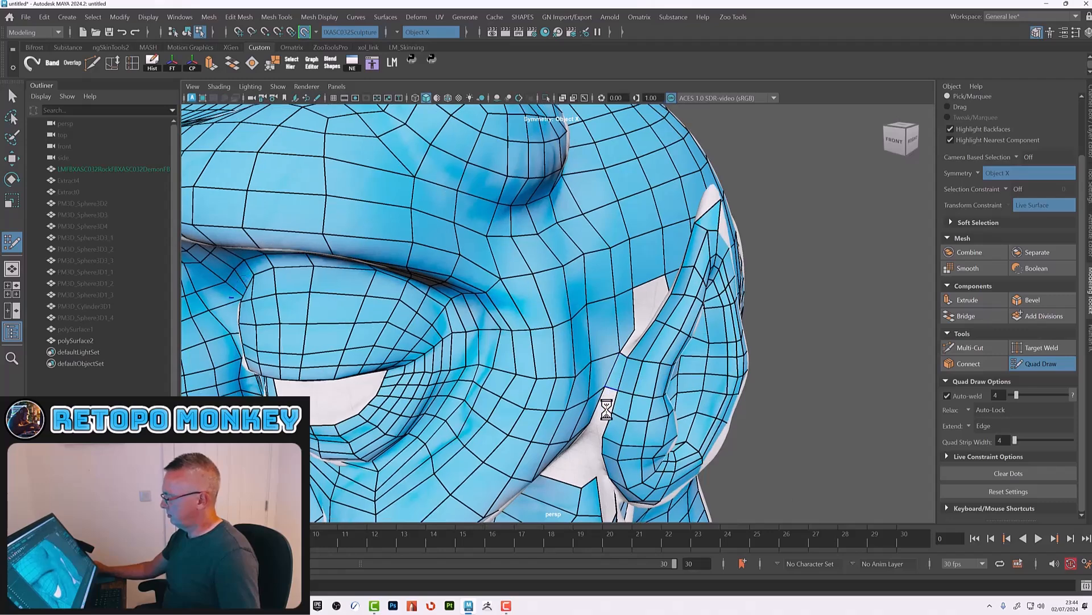
Step: Close the hole below the front of the ear with new quads bridging to the cheek
{"action": "mouse_move", "coordinate": [631, 414]}
{"action": "left_mouse_down", "text": "alt"}
{"action": "mouse_move", "coordinate": [639, 401]}
{"action": "mouse_move", "coordinate": [613, 381]}
{"action": "mouse_move", "coordinate": [601, 408]}
{"action": "mouse_move", "coordinate": [570, 363]}
{"action": "left_mouse_up", "text": "alt"}
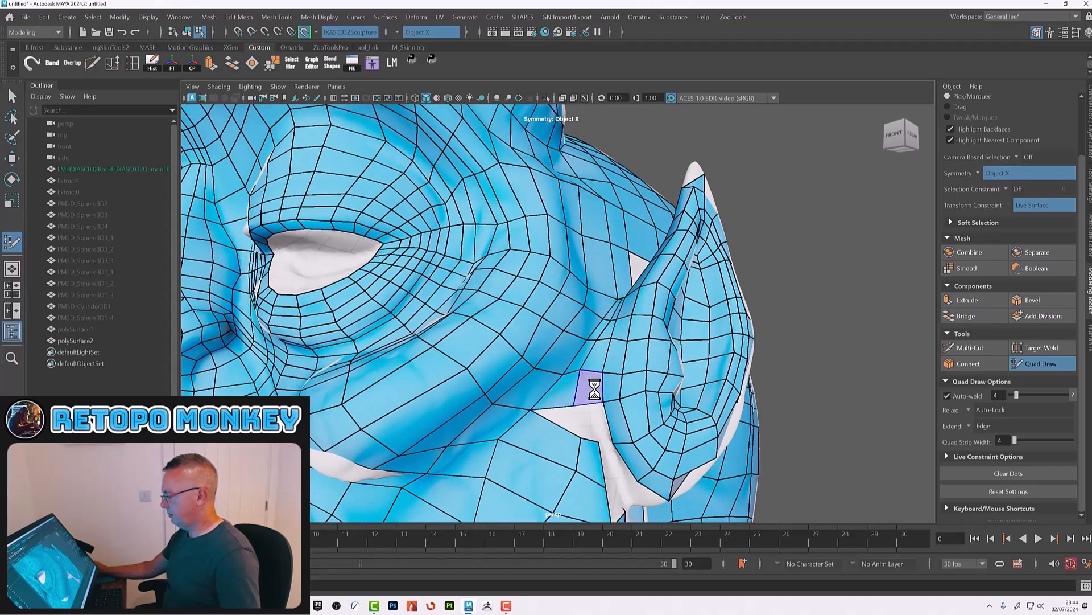
{"action": "mouse_move", "coordinate": [583, 398]}
{"action": "left_mouse_down", "text": "alt"}
{"action": "mouse_move", "coordinate": [524, 381]}
{"action": "mouse_move", "coordinate": [534, 376]}
{"action": "mouse_move", "coordinate": [568, 398]}
{"action": "mouse_move", "coordinate": [527, 433]}
{"action": "left_mouse_up", "text": "alt"}
{"action": "left_click", "coordinate": [524, 430], "text": "ctrl+shift"}
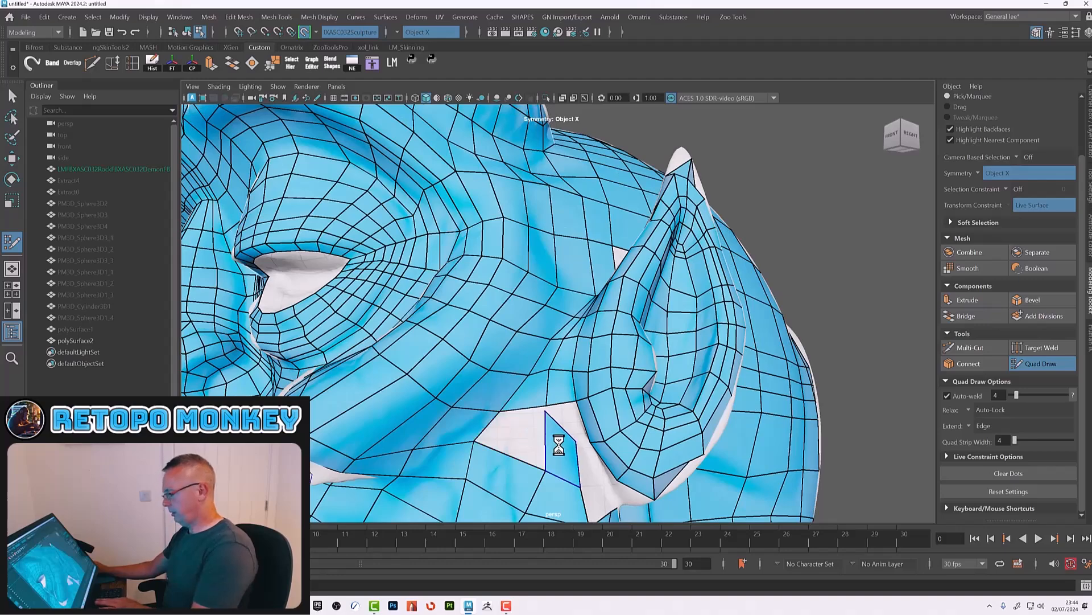
{"action": "left_click", "coordinate": [561, 439], "text": "ctrl+shift"}
{"action": "left_click_drag", "start_coordinate": [556, 441], "coordinate": [581, 442], "text": "alt"}
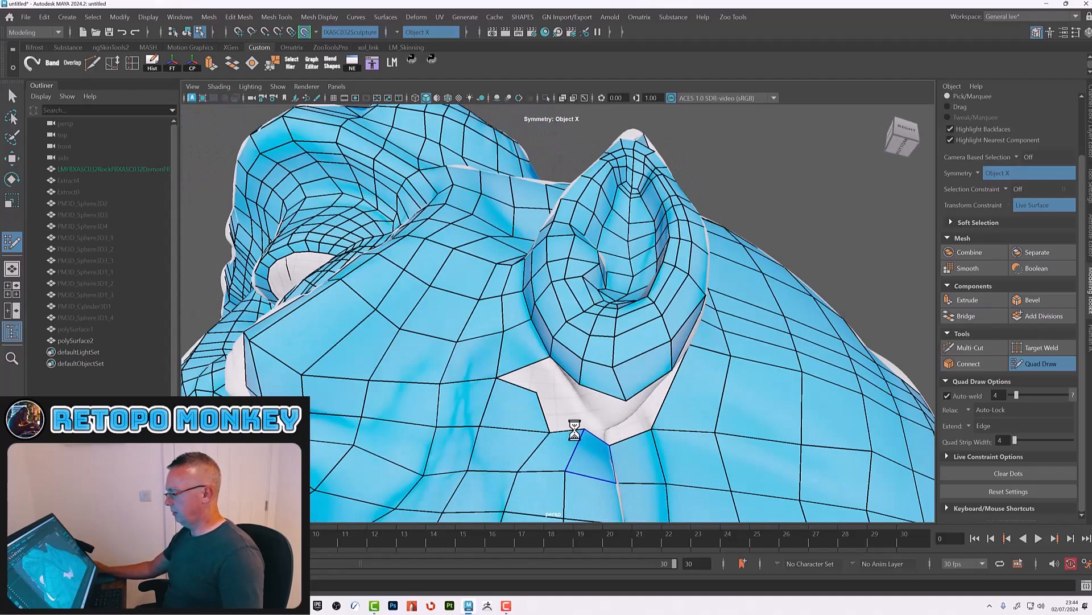
Step: Fill the gap beneath the ear's base with quads connecting to the neck topology
{"action": "mouse_move", "coordinate": [538, 391]}
{"action": "left_mouse_down"}
{"action": "mouse_move", "coordinate": [566, 410]}
{"action": "mouse_move", "coordinate": [581, 393]}
{"action": "left_mouse_up"}
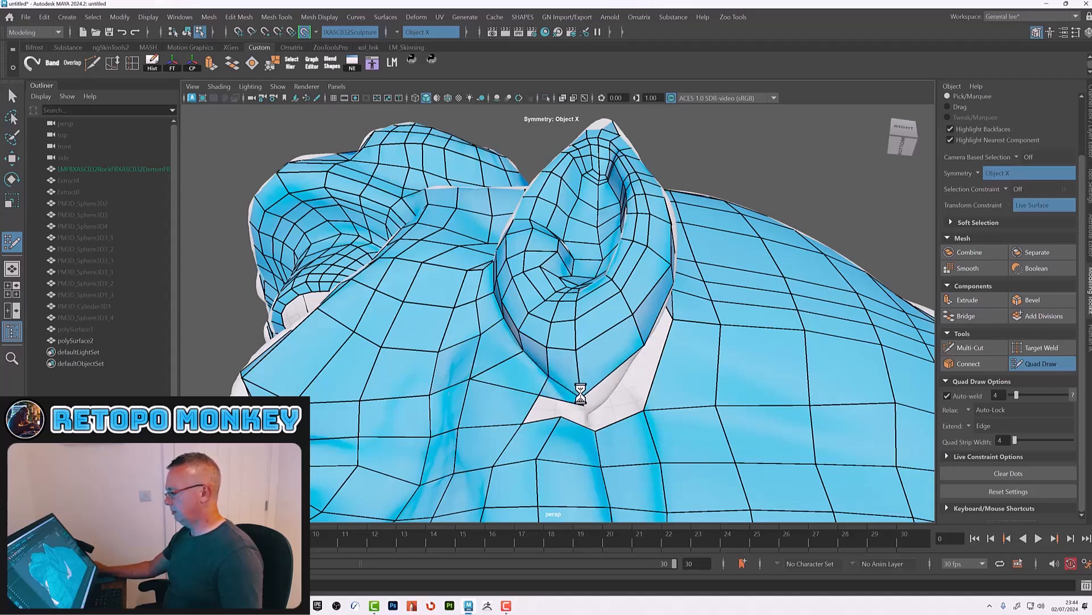
{"action": "mouse_move", "coordinate": [580, 408]}
{"action": "left_mouse_down"}
{"action": "mouse_move", "coordinate": [570, 405]}
{"action": "mouse_move", "coordinate": [570, 340]}
{"action": "left_mouse_up"}
{"action": "left_click", "coordinate": [588, 310]}
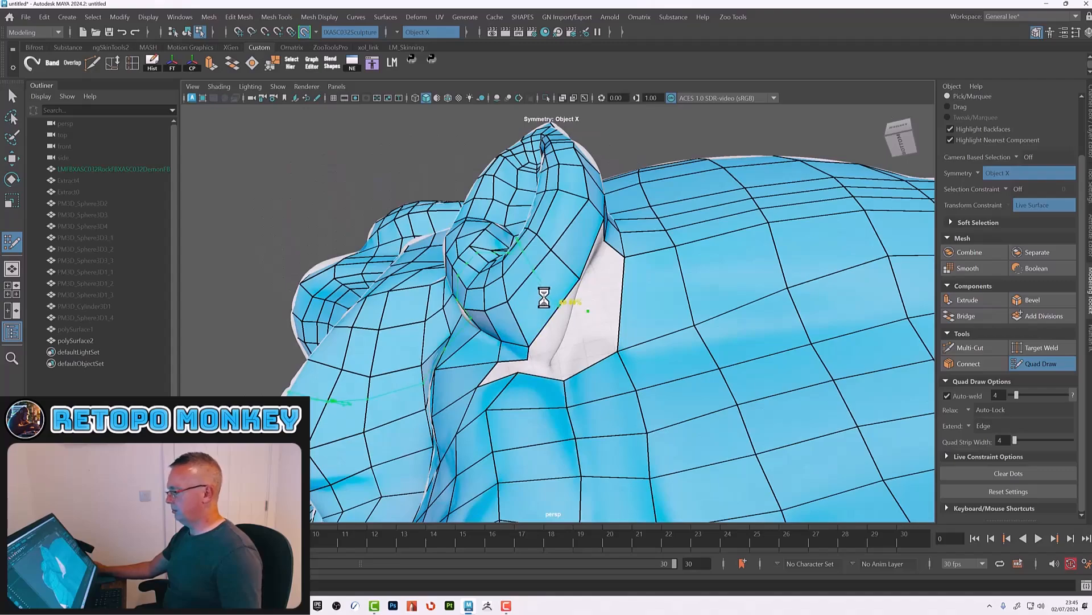
{"action": "left_click_drag", "start_coordinate": [537, 329], "coordinate": [448, 406], "text": "alt"}
{"action": "middle_click_drag", "start_coordinate": [520, 420], "coordinate": [513, 361], "text": "alt"}
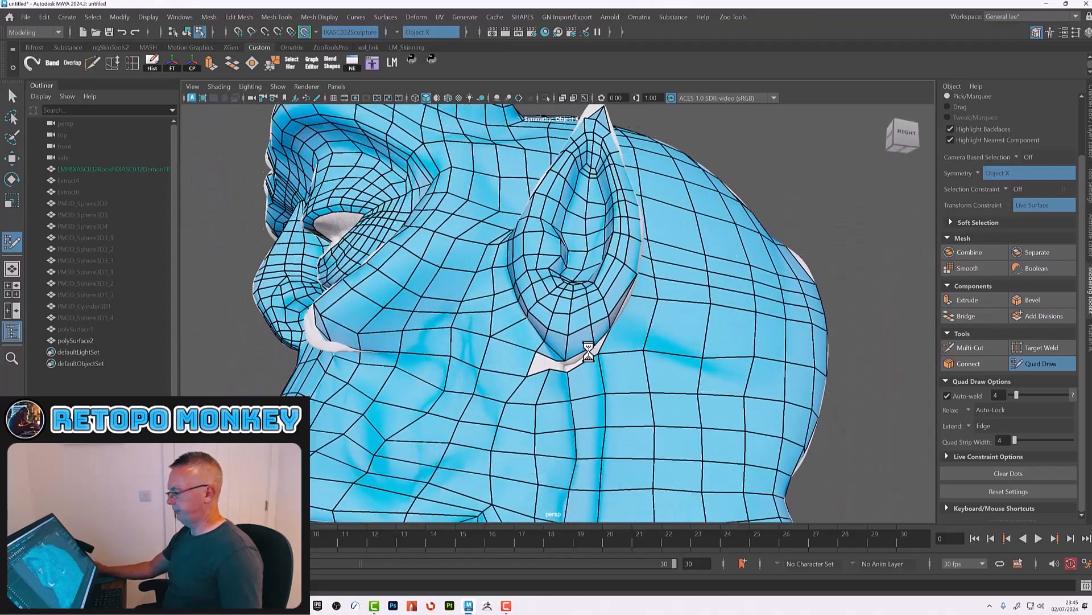
Step: Add a quad under the ear base to close the remaining triangle-shaped gap
{"action": "right_click_drag", "start_coordinate": [588, 350], "coordinate": [627, 410], "text": "alt"}
{"action": "left_click_drag", "start_coordinate": [626, 410], "coordinate": [606, 378], "text": "alt"}
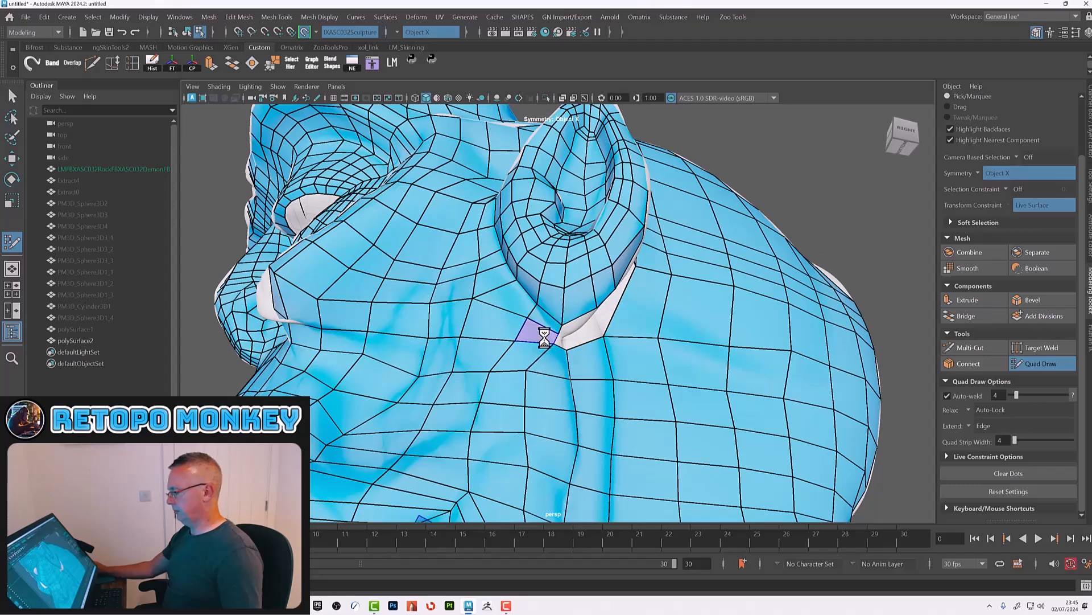
{"action": "left_click_drag", "start_coordinate": [601, 337], "coordinate": [575, 327], "text": "alt"}
{"action": "left_click", "coordinate": [560, 274]}
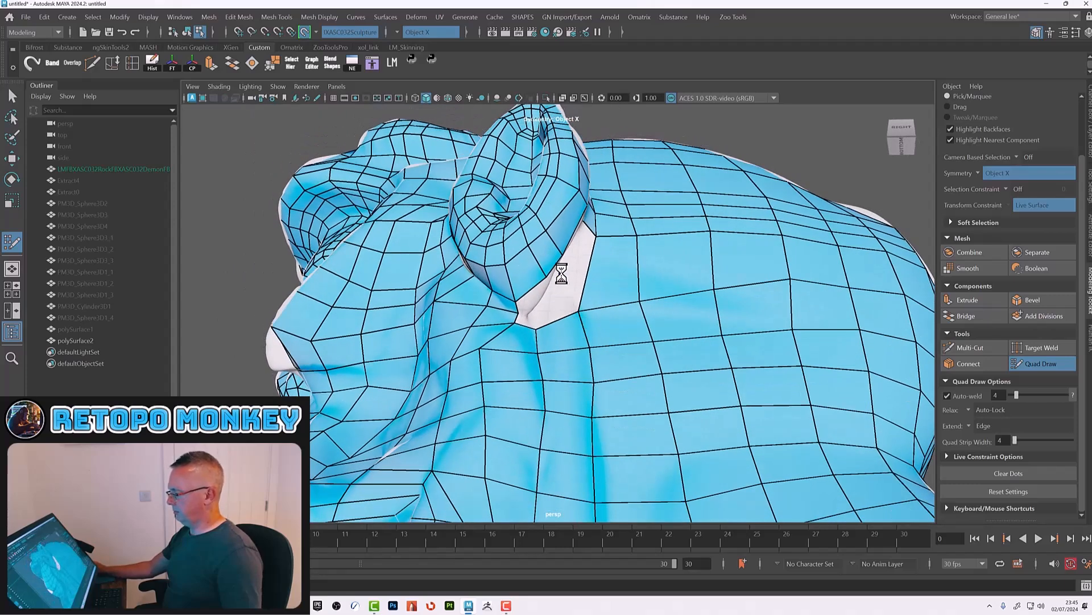
{"action": "left_click_drag", "start_coordinate": [529, 319], "coordinate": [519, 346], "text": "alt"}
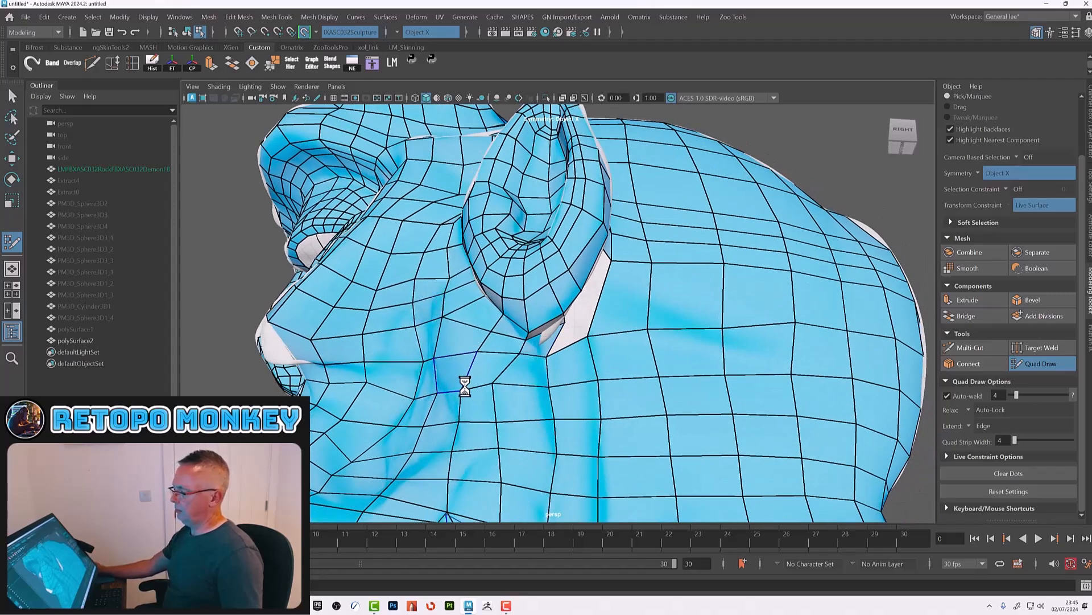
Step: Relax the quads on the side of the head below the ear to even out their spacing
{"action": "right_click_drag", "start_coordinate": [450, 383], "coordinate": [412, 366], "text": "alt"}
{"action": "left_click_drag", "start_coordinate": [412, 366], "coordinate": [506, 380], "text": "alt"}
{"action": "right_click_drag", "start_coordinate": [564, 385], "coordinate": [521, 377], "text": "alt"}
{"action": "left_click_drag", "start_coordinate": [521, 379], "coordinate": [659, 400], "text": "alt"}
{"action": "right_click_drag", "start_coordinate": [659, 399], "coordinate": [698, 415], "text": "alt"}
{"action": "left_click_drag", "start_coordinate": [697, 415], "coordinate": [699, 405], "text": "alt"}
{"action": "left_click_drag", "start_coordinate": [502, 398], "coordinate": [508, 369], "text": "alt"}
{"action": "mouse_move", "coordinate": [527, 334]}
{"action": "left_mouse_down"}
{"action": "mouse_move", "coordinate": [512, 361]}
{"action": "mouse_move", "coordinate": [465, 340]}
{"action": "left_mouse_up"}
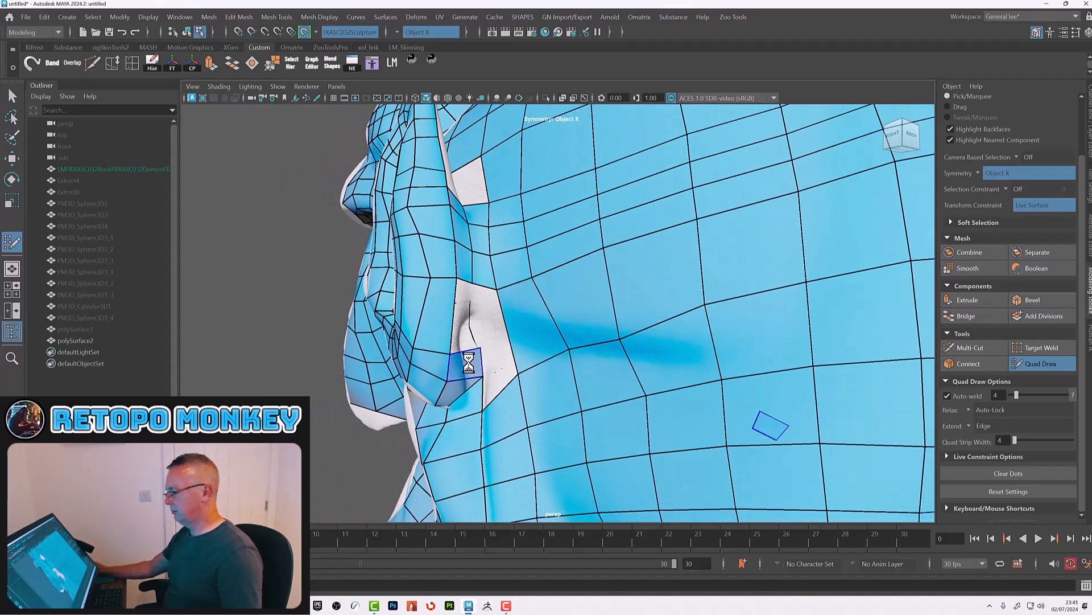
Step: Fill the gap in front of the ear base with new quads joining the cheek mesh
{"action": "left_click", "coordinate": [462, 318], "text": "shift"}
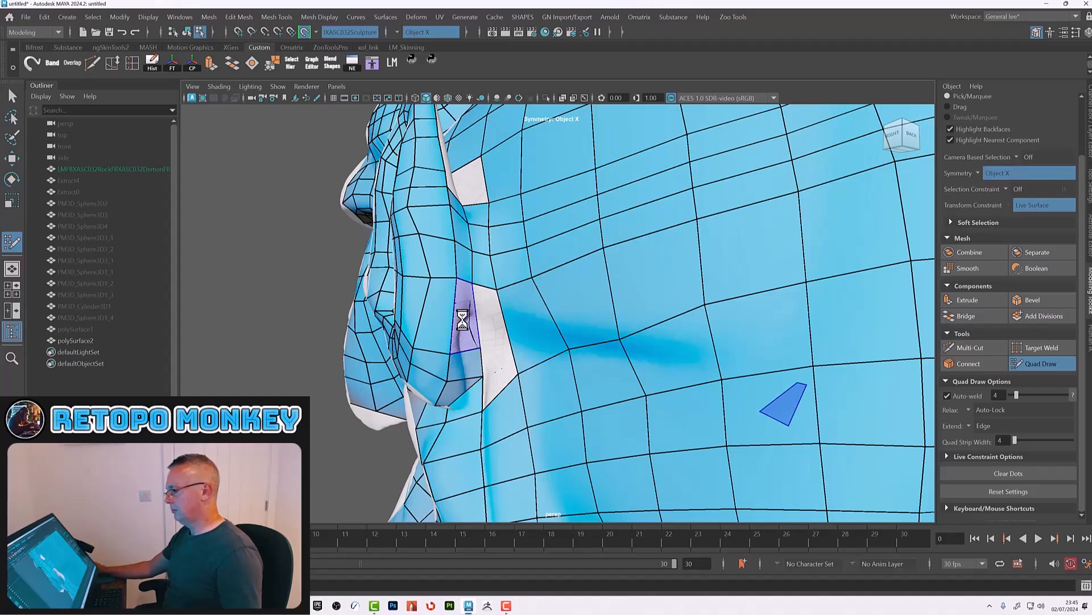
{"action": "left_click", "coordinate": [513, 347], "text": "ctrl"}
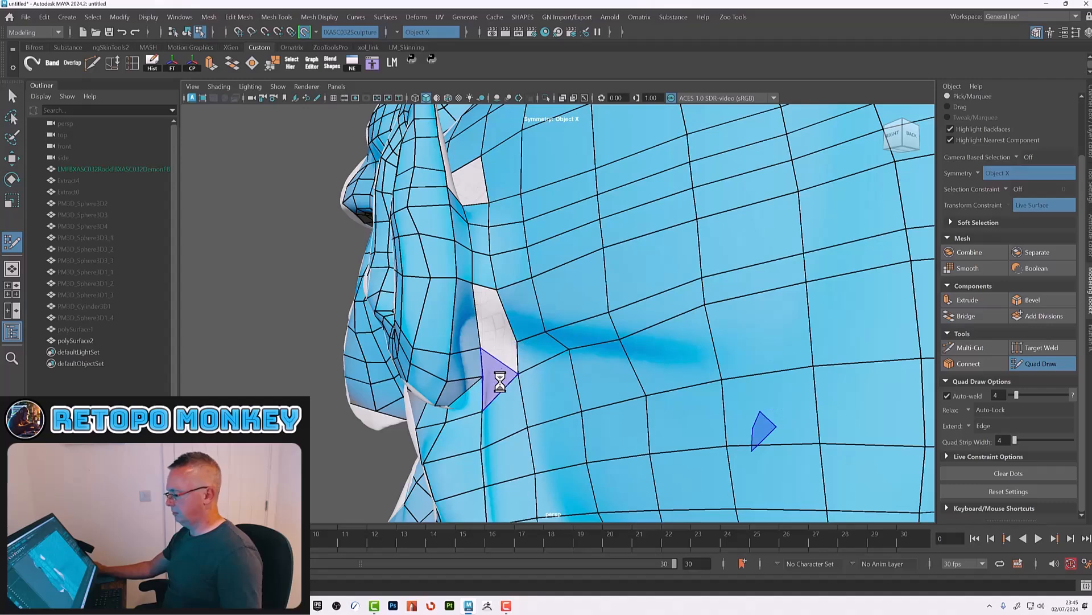
{"action": "left_click", "coordinate": [497, 348], "text": "shift"}
{"action": "left_click", "coordinate": [488, 310], "text": "shift"}
{"action": "mouse_move", "coordinate": [532, 293]}
{"action": "left_mouse_down", "text": "shift"}
{"action": "mouse_move", "coordinate": [586, 304]}
{"action": "mouse_move", "coordinate": [556, 353]}
{"action": "mouse_move", "coordinate": [651, 268]}
{"action": "mouse_move", "coordinate": [589, 296]}
{"action": "left_mouse_up", "text": "shift"}
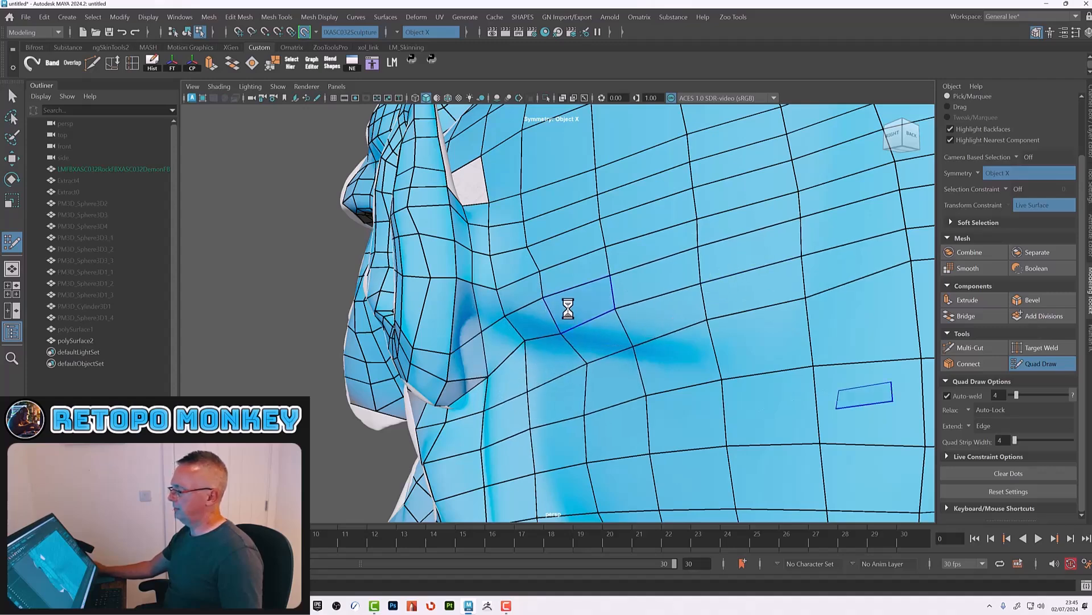
Step: Begin drawing quads on the back of the ear near its base, connecting them to the existing ear edge
{"action": "middle_click_drag", "start_coordinate": [569, 310], "coordinate": [596, 361], "text": "alt"}
{"action": "left_click_drag", "start_coordinate": [595, 362], "coordinate": [494, 398], "text": "alt"}
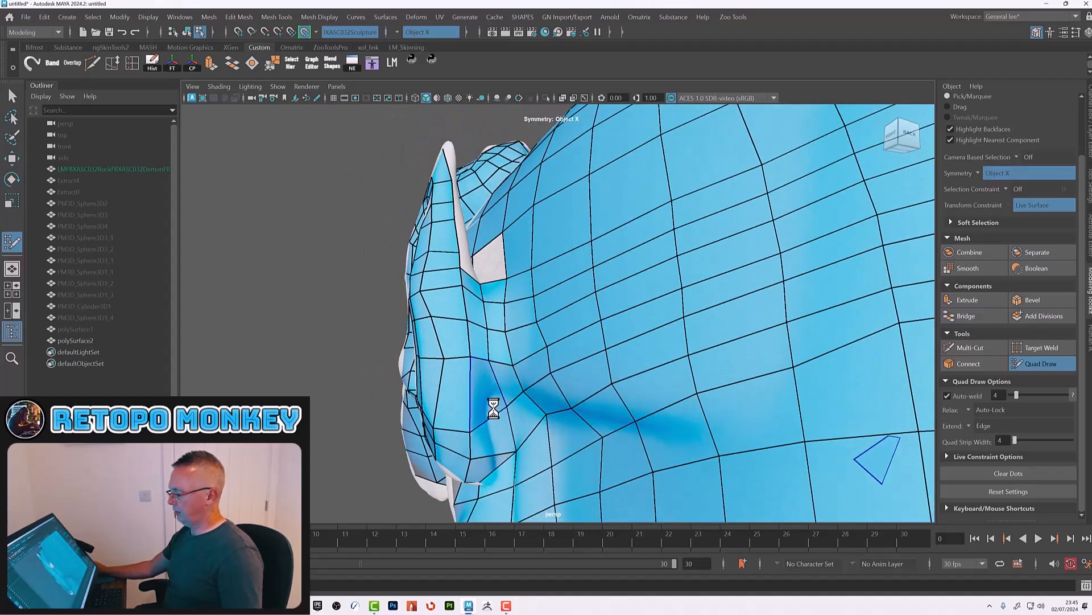
{"action": "left_click_drag", "start_coordinate": [513, 447], "coordinate": [498, 430]}
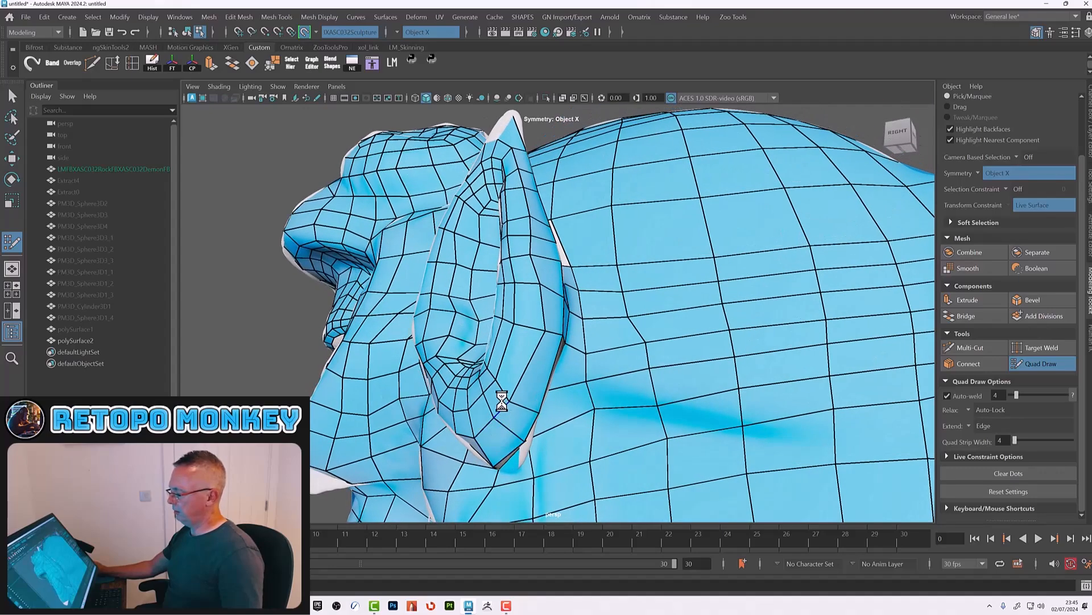
{"action": "left_click_drag", "start_coordinate": [530, 396], "coordinate": [467, 364], "text": "alt"}
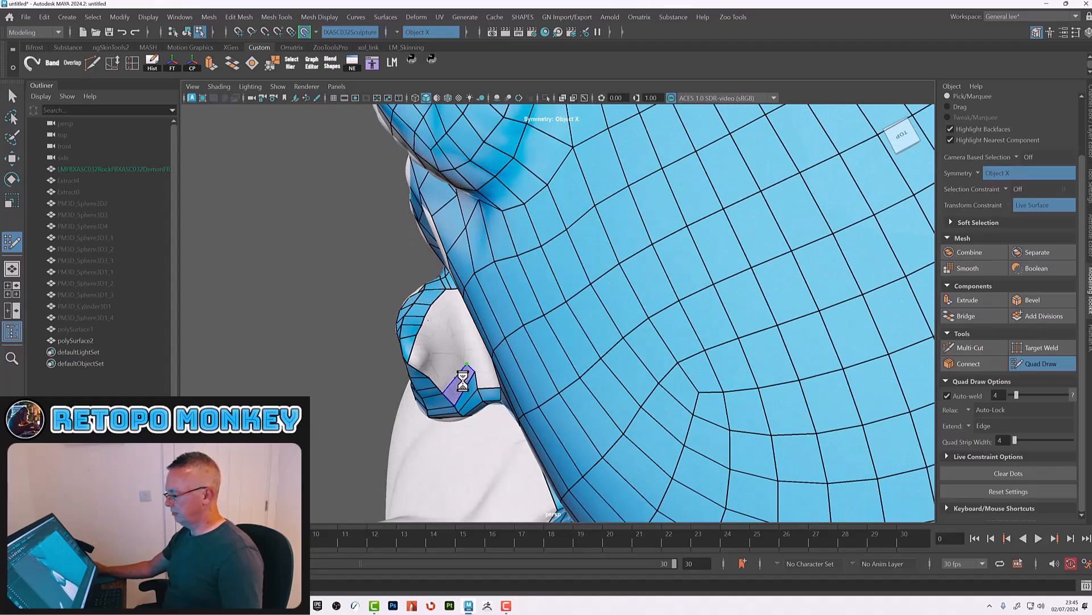
{"action": "left_click_drag", "start_coordinate": [489, 381], "coordinate": [485, 352], "text": "alt"}
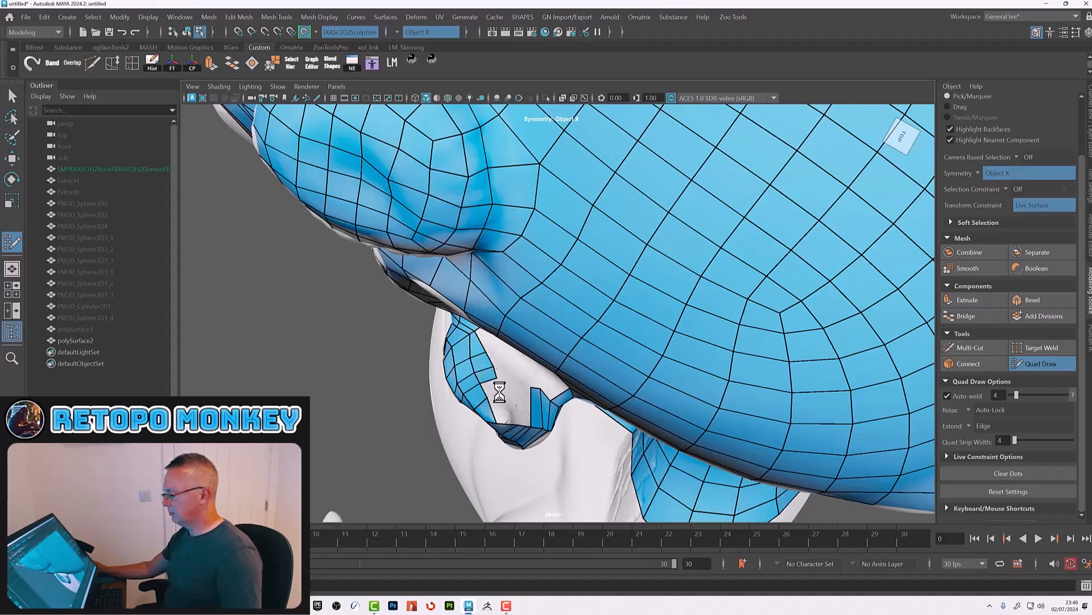
{"action": "left_click_drag", "start_coordinate": [511, 405], "coordinate": [545, 413], "text": "alt"}
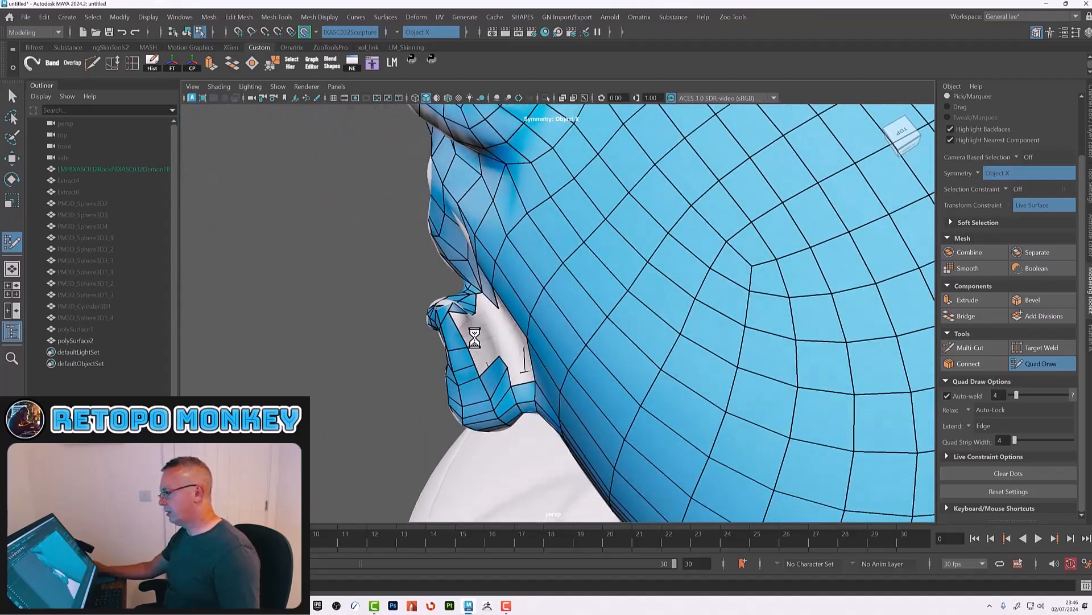
Step: Extend the quads upward across the back of the ear to cover more of its rear surface
{"action": "left_click_drag", "start_coordinate": [482, 349], "coordinate": [452, 293], "text": "alt"}
{"action": "left_click", "coordinate": [454, 298]}
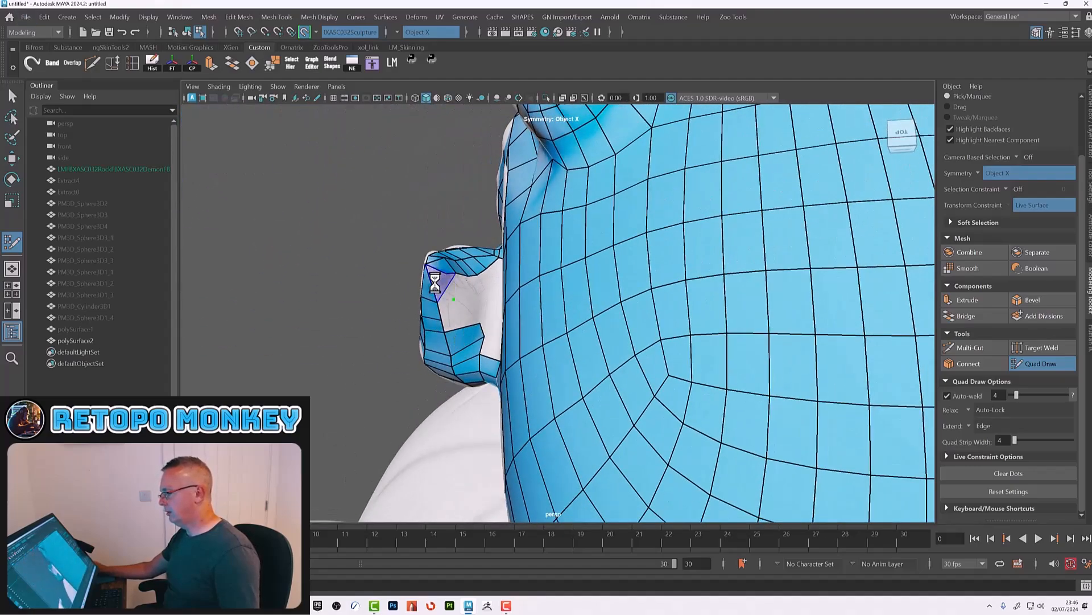
{"action": "left_click", "coordinate": [447, 312], "text": "shift"}
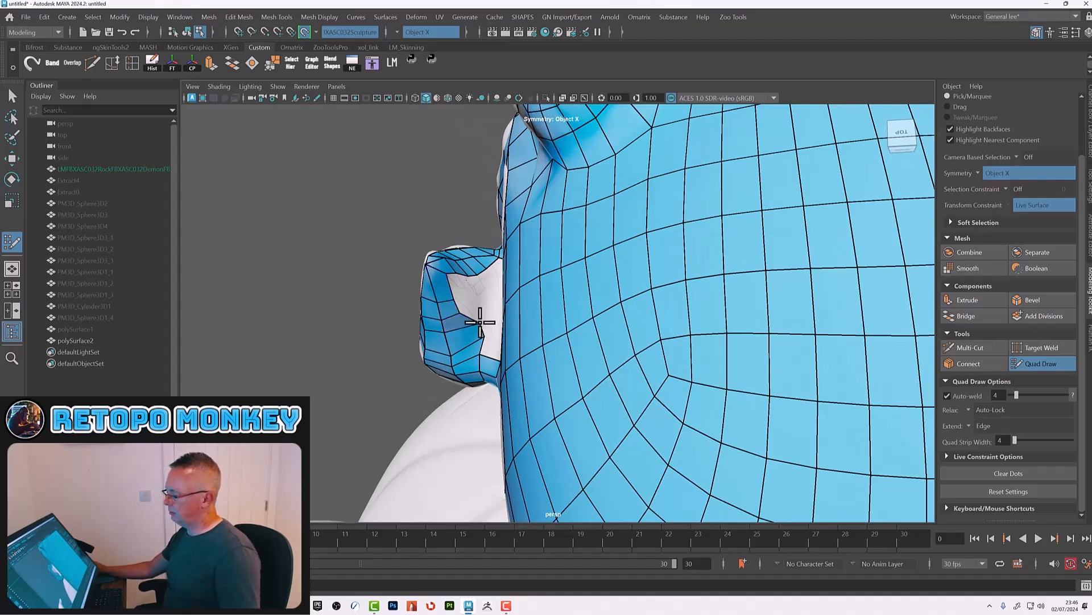
{"action": "mouse_move", "coordinate": [474, 341]}
{"action": "left_mouse_down", "text": "alt"}
{"action": "mouse_move", "coordinate": [485, 332]}
{"action": "mouse_move", "coordinate": [466, 334]}
{"action": "left_mouse_up", "text": "alt"}
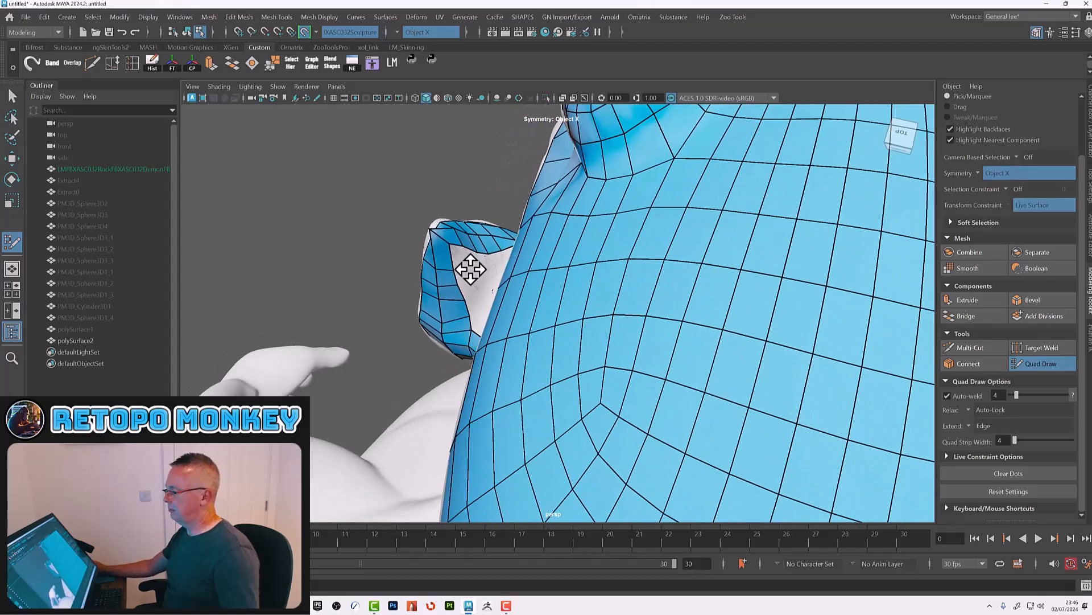
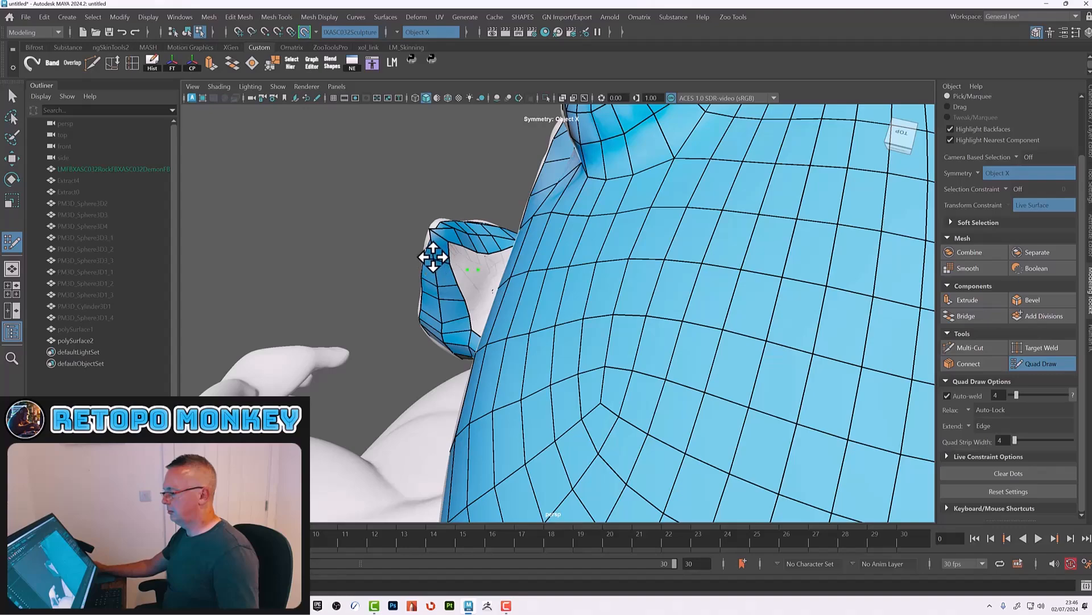
Step: Continue drawing quads over the back of the ear, extending them out to its outer rim
{"action": "left_click_drag", "start_coordinate": [435, 237], "coordinate": [506, 324], "text": "alt"}
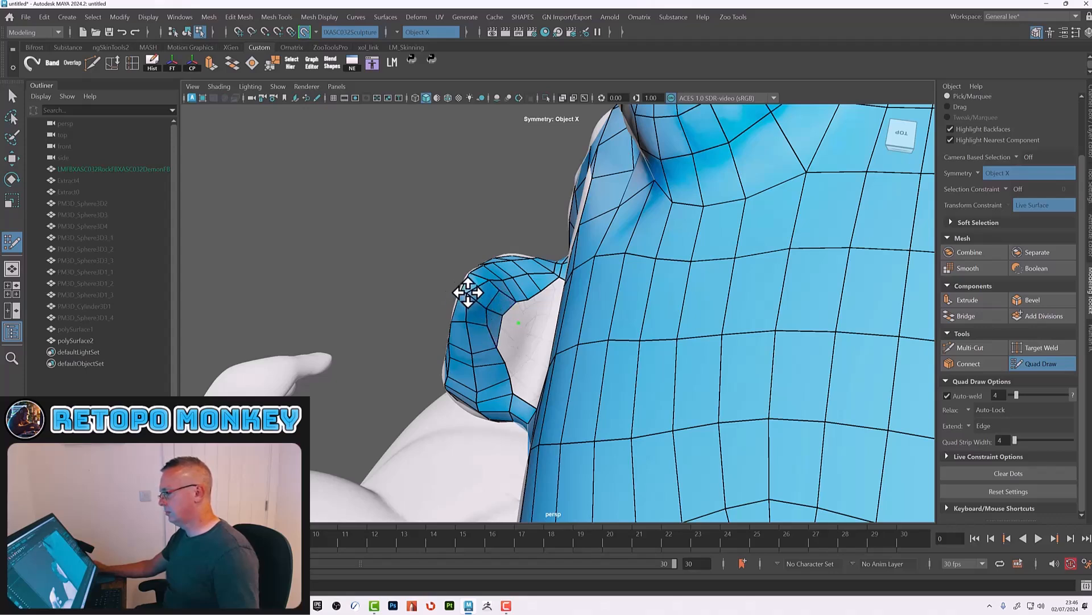
{"action": "left_click_drag", "start_coordinate": [505, 336], "coordinate": [517, 303], "text": "alt"}
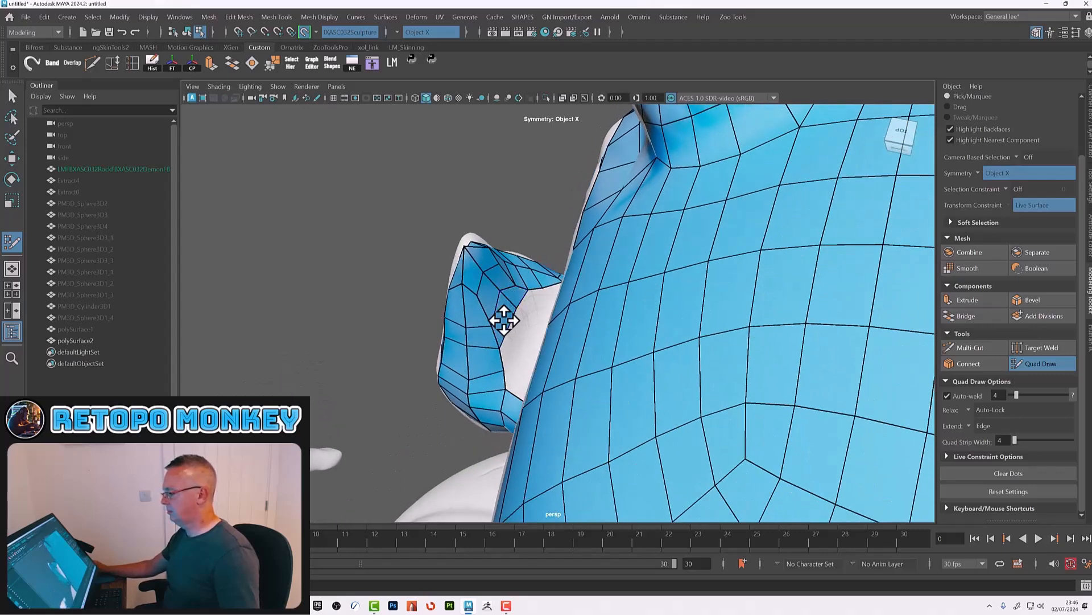
{"action": "left_click_drag", "start_coordinate": [517, 341], "coordinate": [527, 320], "text": "alt"}
{"action": "left_click", "coordinate": [515, 330], "text": "shift"}
{"action": "left_click", "coordinate": [527, 303], "text": "shift"}
{"action": "mouse_move", "coordinate": [527, 306]}
{"action": "left_mouse_down", "text": "alt"}
{"action": "mouse_move", "coordinate": [541, 370]}
{"action": "mouse_move", "coordinate": [570, 390]}
{"action": "mouse_move", "coordinate": [590, 367]}
{"action": "mouse_move", "coordinate": [581, 384]}
{"action": "mouse_move", "coordinate": [575, 366]}
{"action": "mouse_move", "coordinate": [586, 373]}
{"action": "mouse_move", "coordinate": [605, 349]}
{"action": "mouse_move", "coordinate": [615, 353]}
{"action": "left_mouse_up", "text": "alt"}
{"action": "mouse_move", "coordinate": [543, 320]}
{"action": "left_mouse_down", "text": "alt"}
{"action": "mouse_move", "coordinate": [592, 320]}
{"action": "mouse_move", "coordinate": [693, 364]}
{"action": "mouse_move", "coordinate": [673, 349]}
{"action": "mouse_move", "coordinate": [690, 361]}
{"action": "mouse_move", "coordinate": [664, 359]}
{"action": "mouse_move", "coordinate": [602, 392]}
{"action": "left_mouse_up", "text": "alt"}
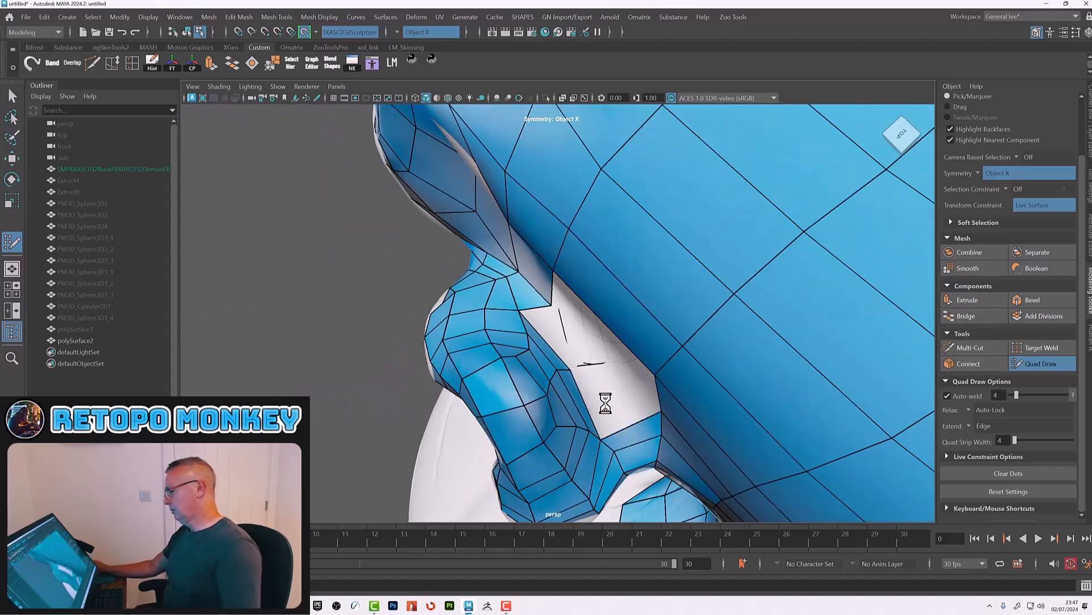
Step: Fill the gap between the back of the ear base and the head with new quads
{"action": "left_click", "coordinate": [563, 341], "text": "shift"}
{"action": "left_click", "coordinate": [604, 409], "text": "shift"}
{"action": "left_click_drag", "start_coordinate": [605, 407], "coordinate": [646, 348], "text": "alt"}
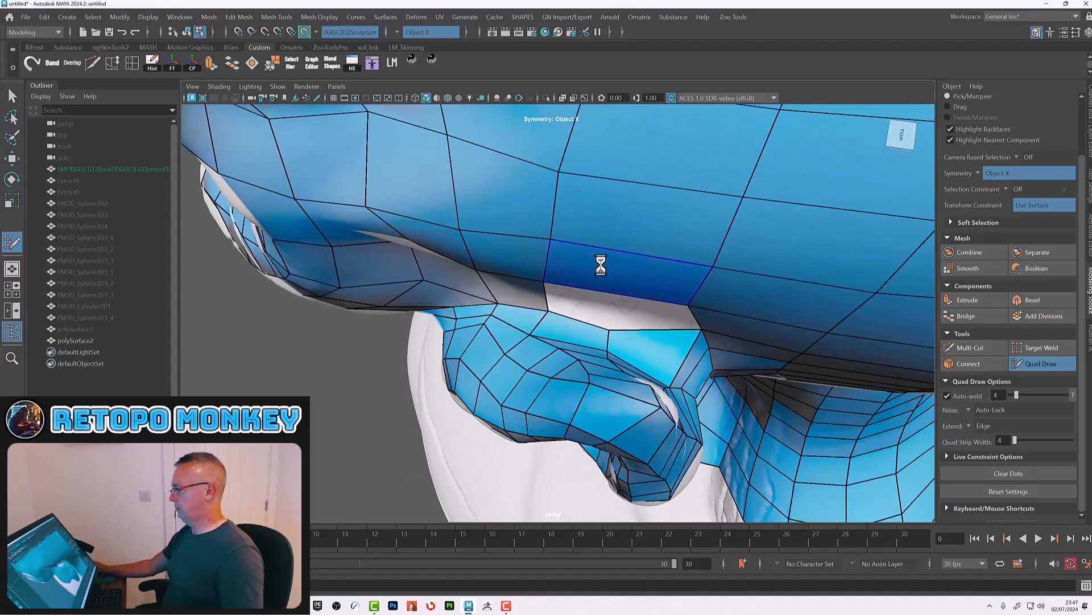
{"action": "left_click", "coordinate": [649, 311], "text": "shift"}
{"action": "mouse_move", "coordinate": [653, 310]}
{"action": "left_mouse_down", "text": "alt"}
{"action": "mouse_move", "coordinate": [592, 310]}
{"action": "mouse_move", "coordinate": [595, 326]}
{"action": "left_mouse_up", "text": "alt"}
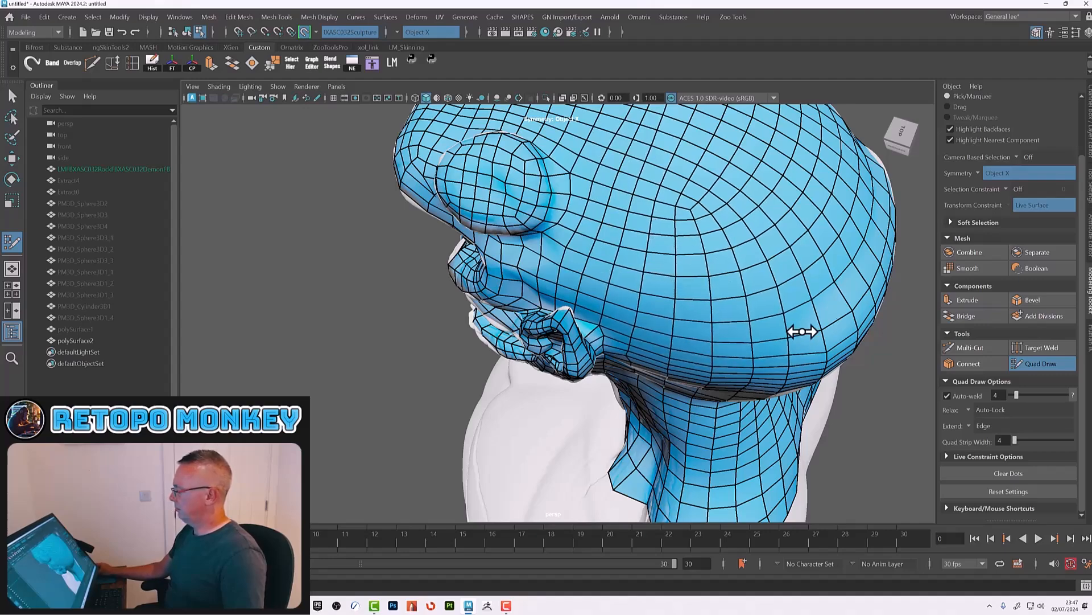
Step: Orbit around the whole head to inspect the retopology from the sides, back and front
{"action": "mouse_move", "coordinate": [781, 377]}
{"action": "left_mouse_down", "text": "alt"}
{"action": "mouse_move", "coordinate": [722, 322]}
{"action": "mouse_move", "coordinate": [671, 423]}
{"action": "mouse_move", "coordinate": [685, 383]}
{"action": "mouse_move", "coordinate": [705, 373]}
{"action": "mouse_move", "coordinate": [683, 390]}
{"action": "mouse_move", "coordinate": [649, 268]}
{"action": "left_mouse_up", "text": "alt"}
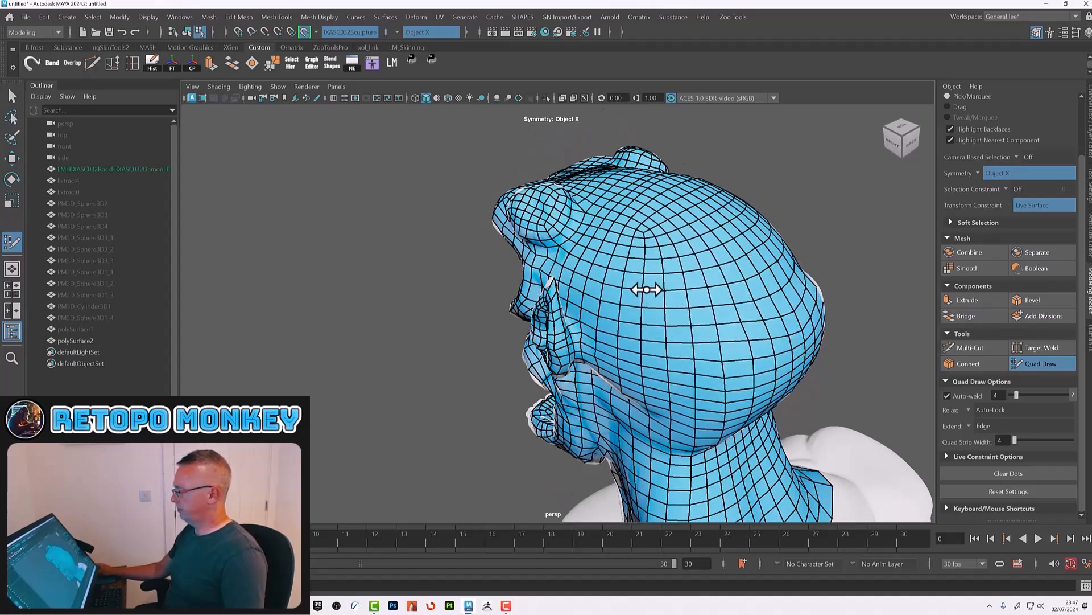
{"action": "left_click_drag", "start_coordinate": [645, 360], "coordinate": [592, 364], "text": "alt"}
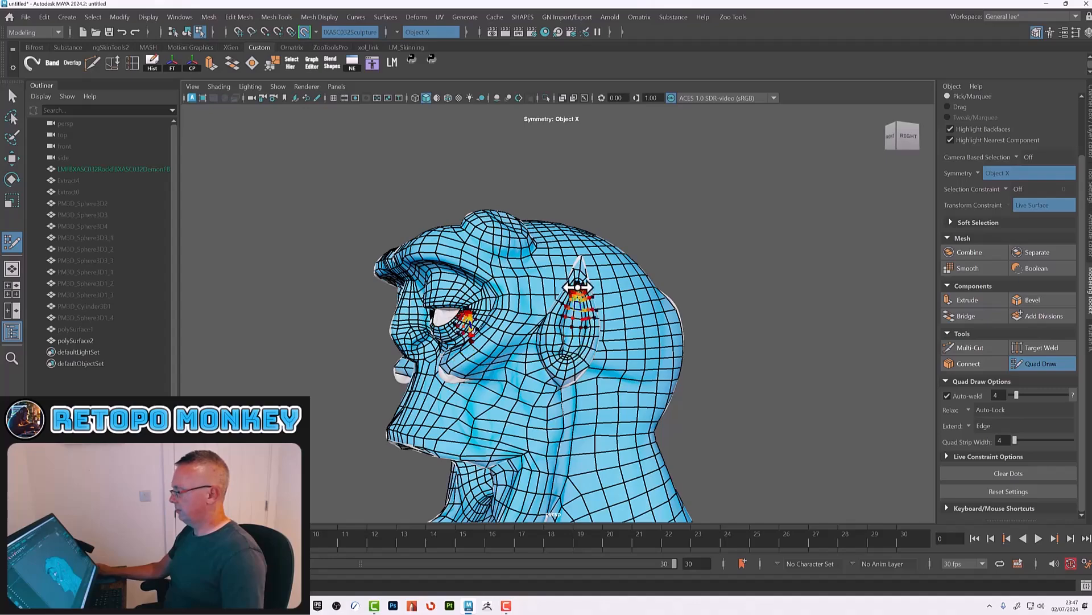
{"action": "left_click_drag", "start_coordinate": [575, 341], "coordinate": [544, 392], "text": "alt"}
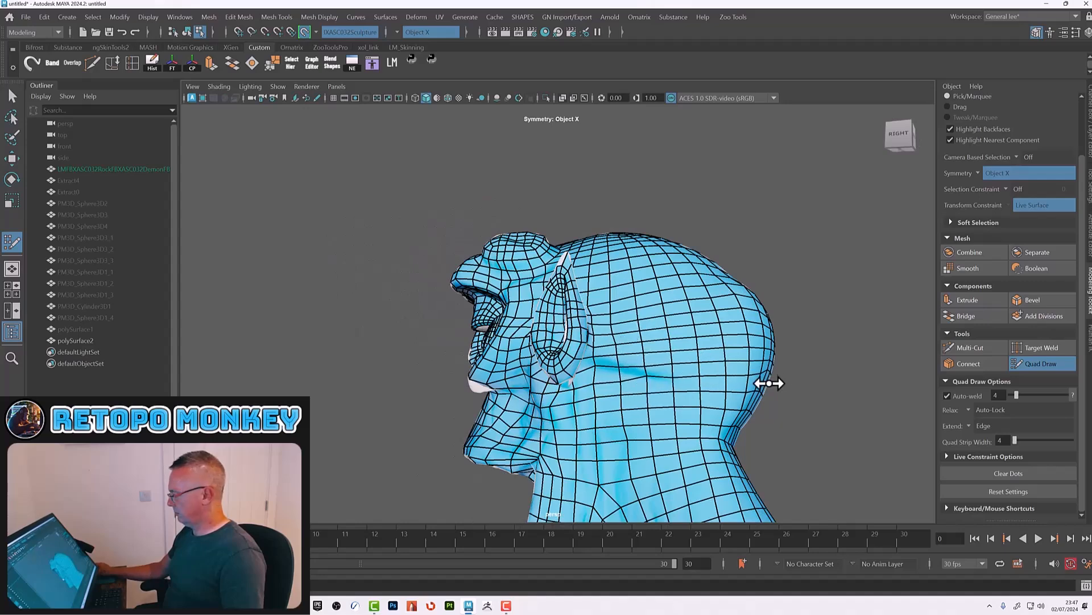
{"action": "mouse_move", "coordinate": [749, 383]}
{"action": "left_mouse_down", "text": "alt"}
{"action": "mouse_move", "coordinate": [739, 415]}
{"action": "mouse_move", "coordinate": [755, 403]}
{"action": "left_mouse_up", "text": "alt"}
{"action": "right_click_drag", "start_coordinate": [756, 403], "coordinate": [669, 372], "text": "alt"}
{"action": "left_click_drag", "start_coordinate": [685, 364], "coordinate": [682, 378], "text": "alt"}
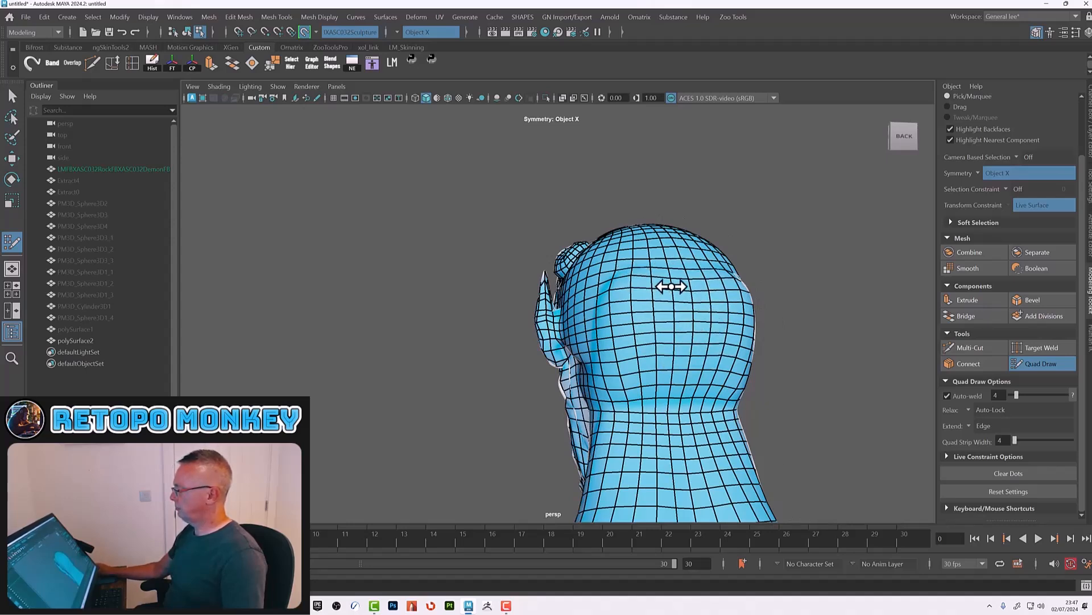
{"action": "left_click_drag", "start_coordinate": [643, 387], "coordinate": [652, 344], "text": "alt"}
{"action": "right_click_drag", "start_coordinate": [652, 344], "coordinate": [783, 377], "text": "alt"}
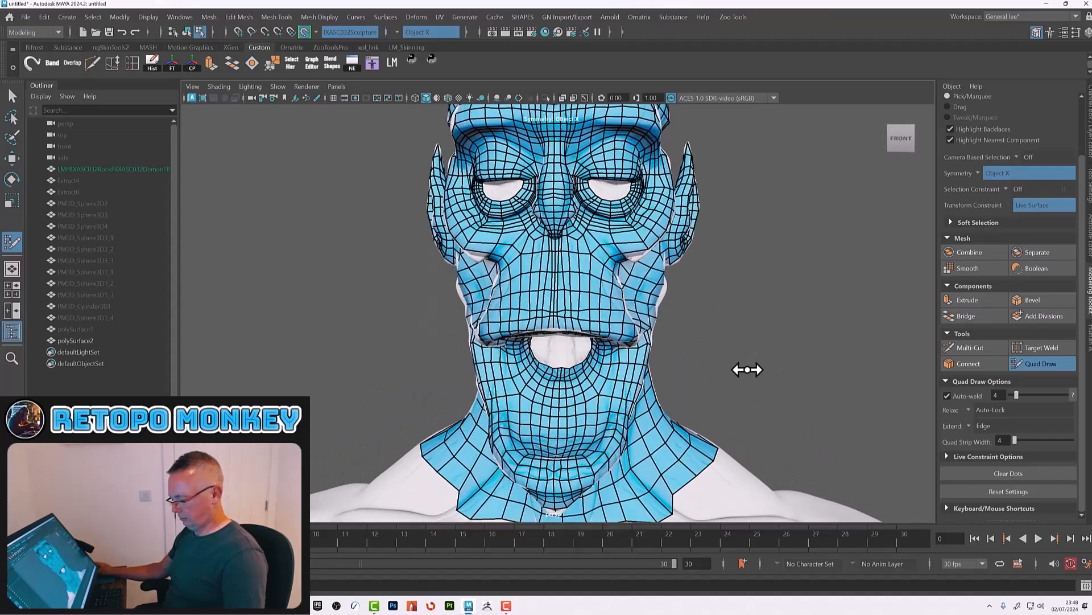
Step: Leave Quad Draw, turn off the live surface on the sculpt and set the sculpt's visibility to 0
{"action": "key", "text": "w"}
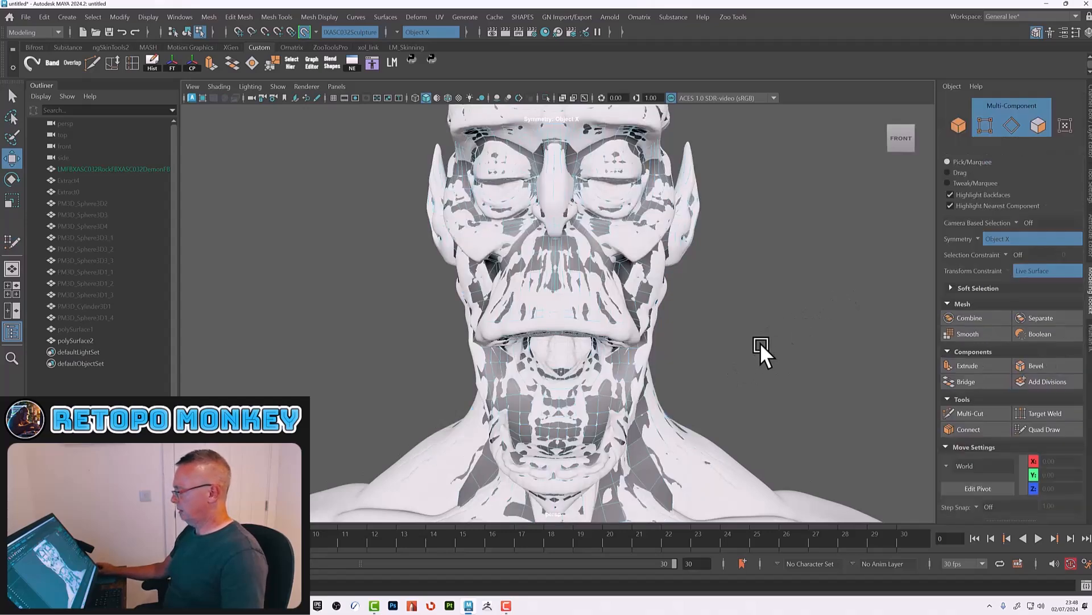
{"action": "key", "text": "F8"}
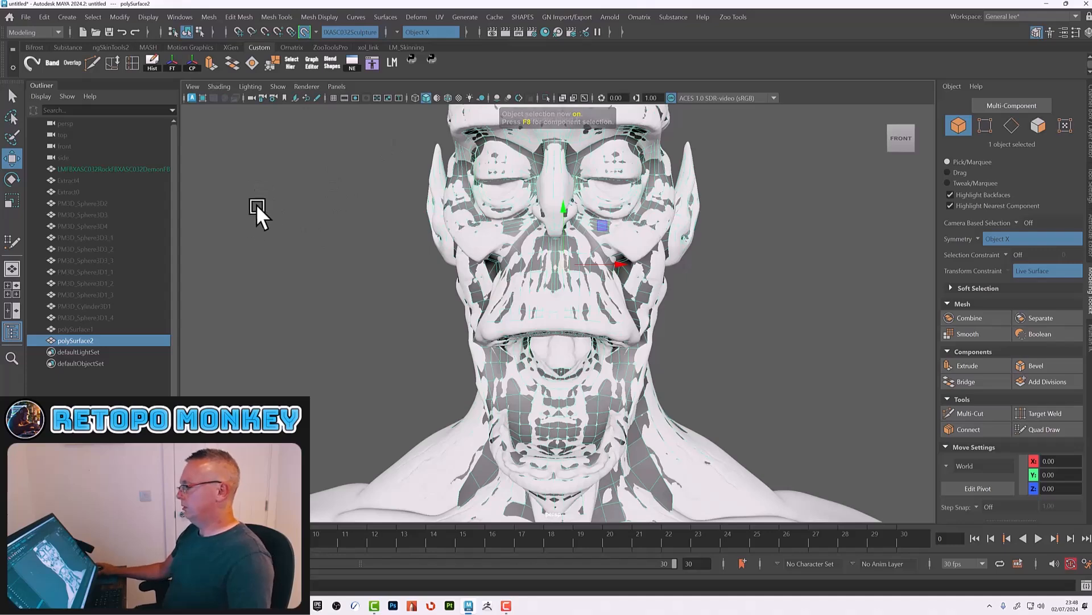
{"action": "left_click", "coordinate": [126, 168]}
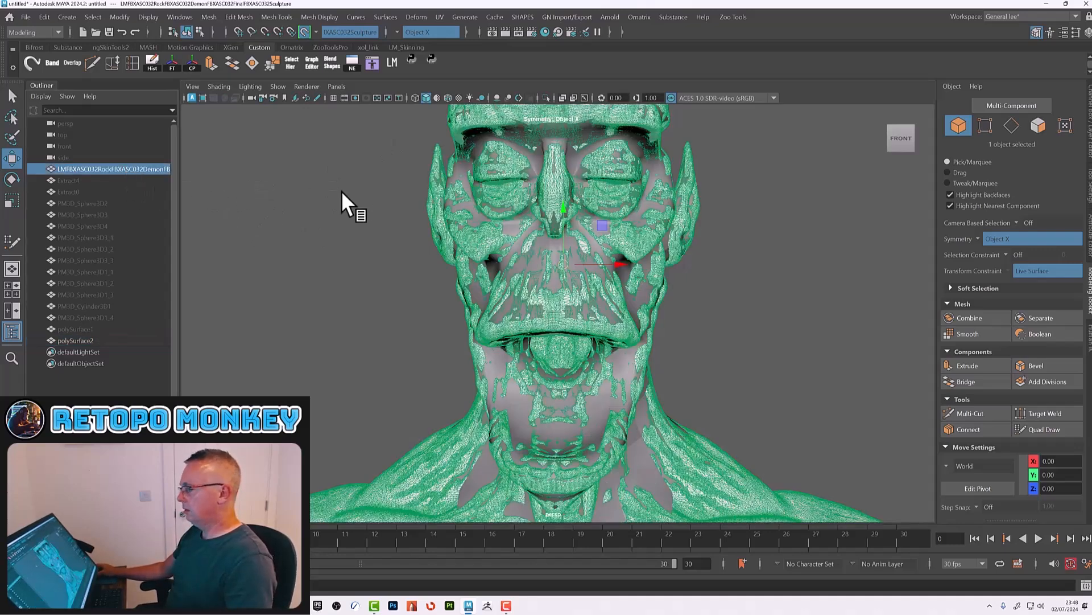
{"action": "left_click", "coordinate": [302, 32]}
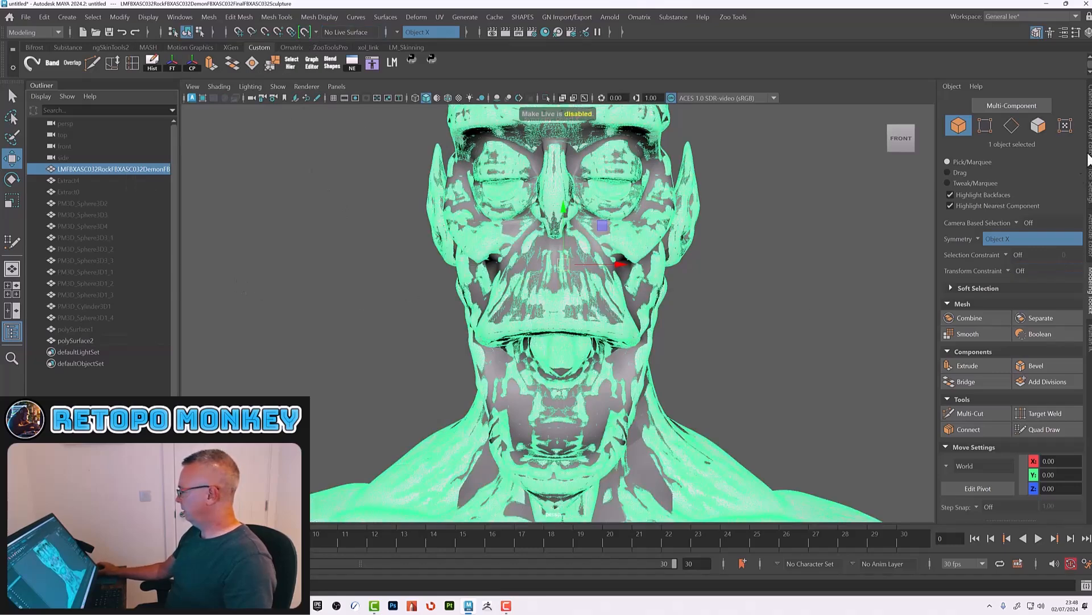
{"action": "left_click", "coordinate": [1090, 122]}
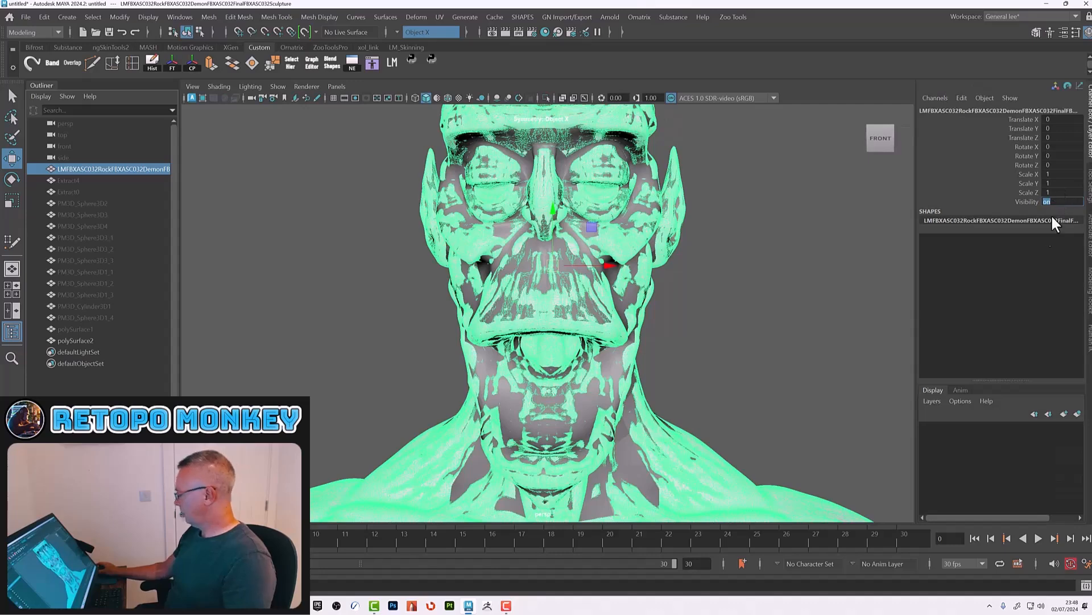
{"action": "type", "text": "0"}
{"action": "key", "text": "Return"}
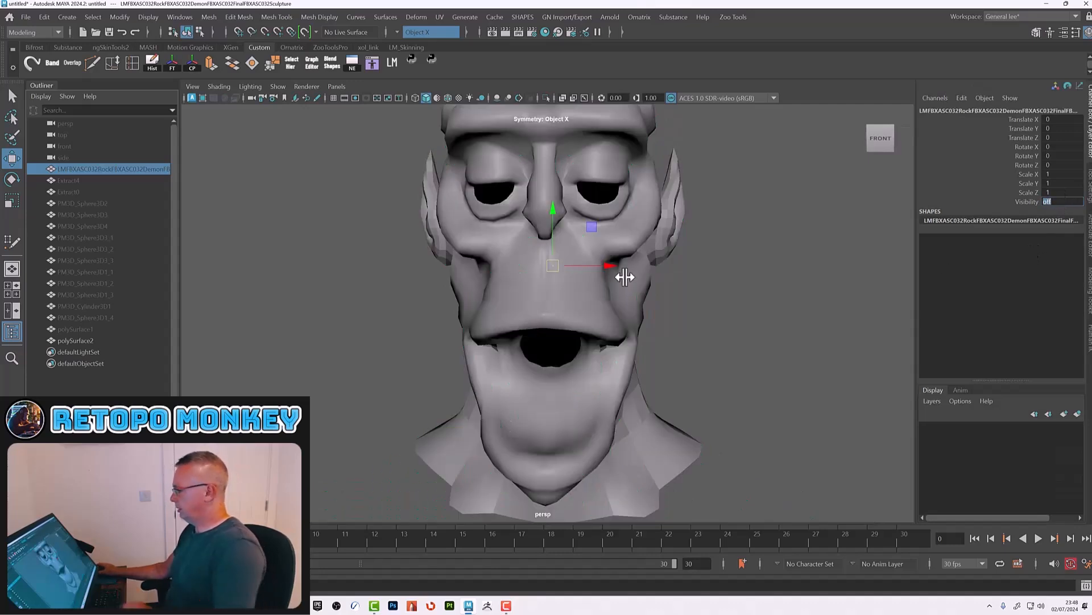
Step: Select the retopology mesh and delete its construction history
{"action": "left_click", "coordinate": [586, 298]}
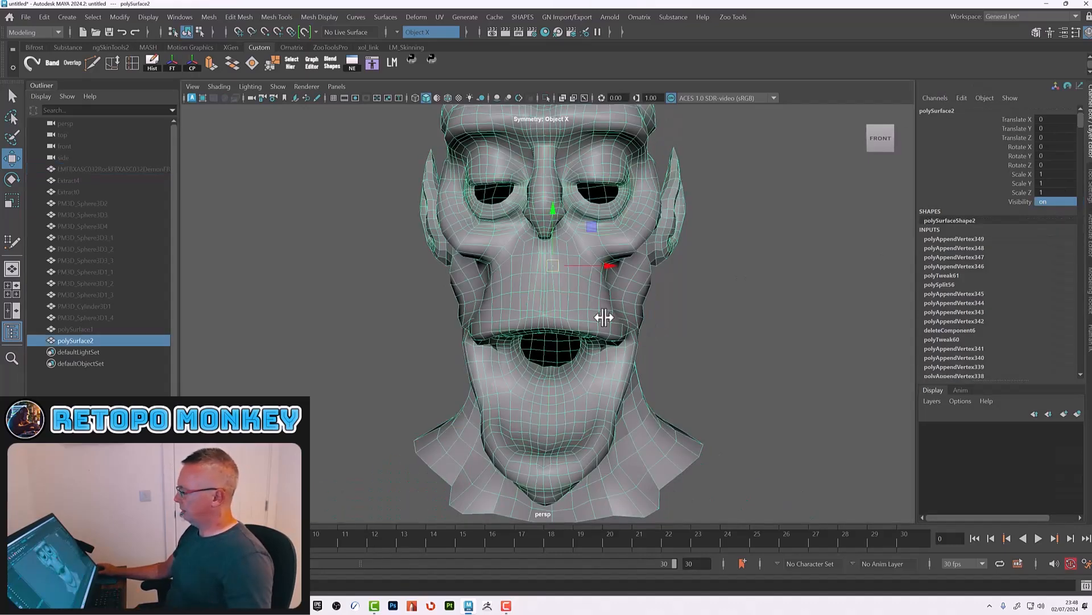
{"action": "left_click", "coordinate": [153, 62]}
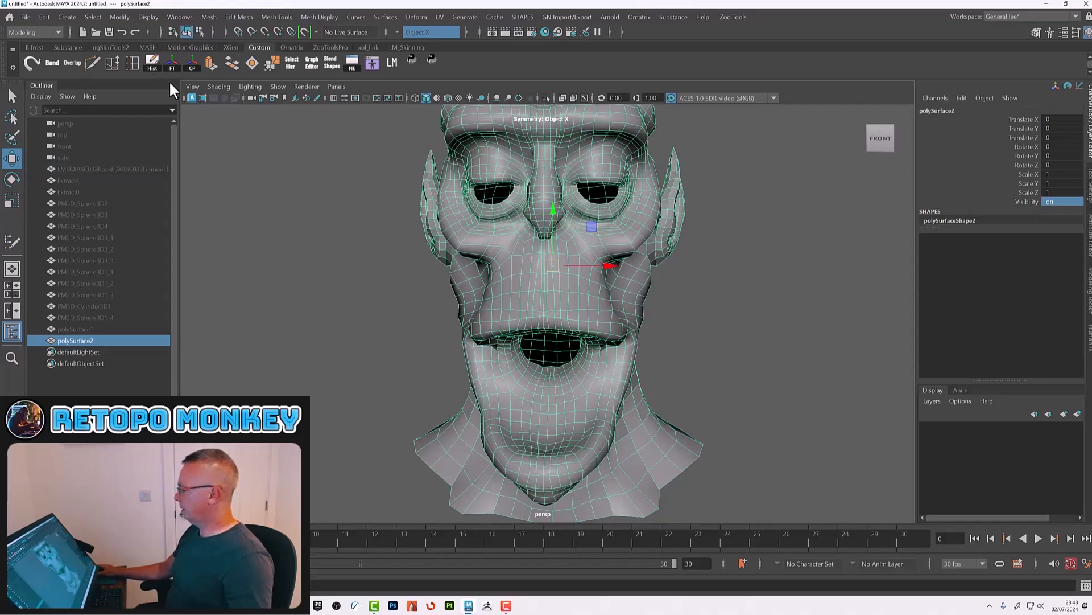
Step: Orbit and zoom around the shaded retopology mesh to inspect its surface
{"action": "left_click_drag", "start_coordinate": [729, 342], "coordinate": [756, 351], "text": "alt"}
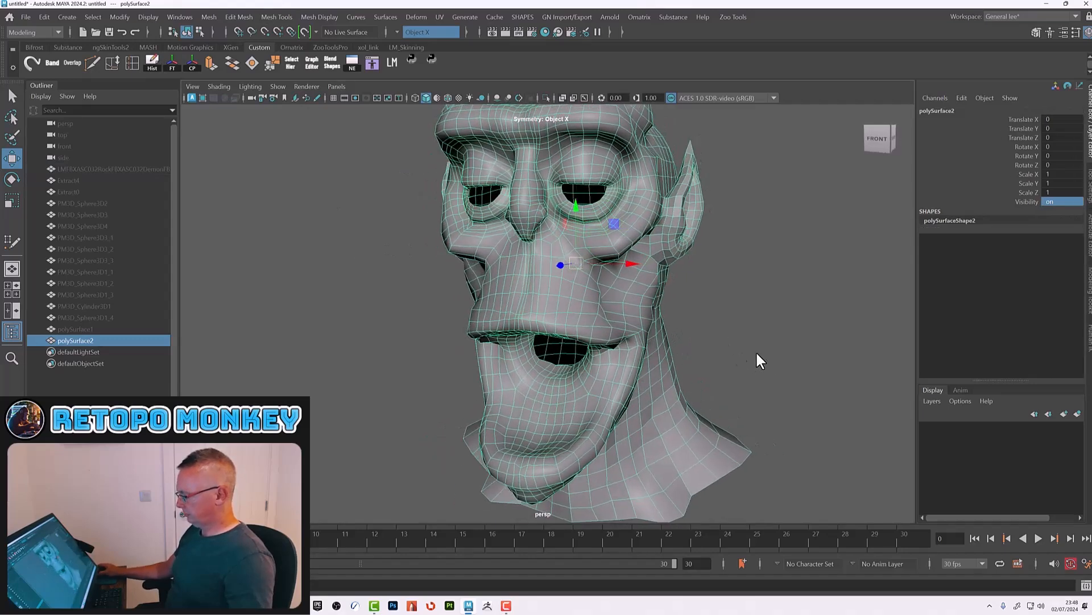
{"action": "left_click_drag", "start_coordinate": [724, 345], "coordinate": [705, 354], "text": "alt"}
{"action": "left_click", "coordinate": [726, 352]}
{"action": "right_click_drag", "start_coordinate": [726, 351], "coordinate": [661, 343], "text": "alt"}
{"action": "left_click_drag", "start_coordinate": [660, 344], "coordinate": [617, 301], "text": "alt"}
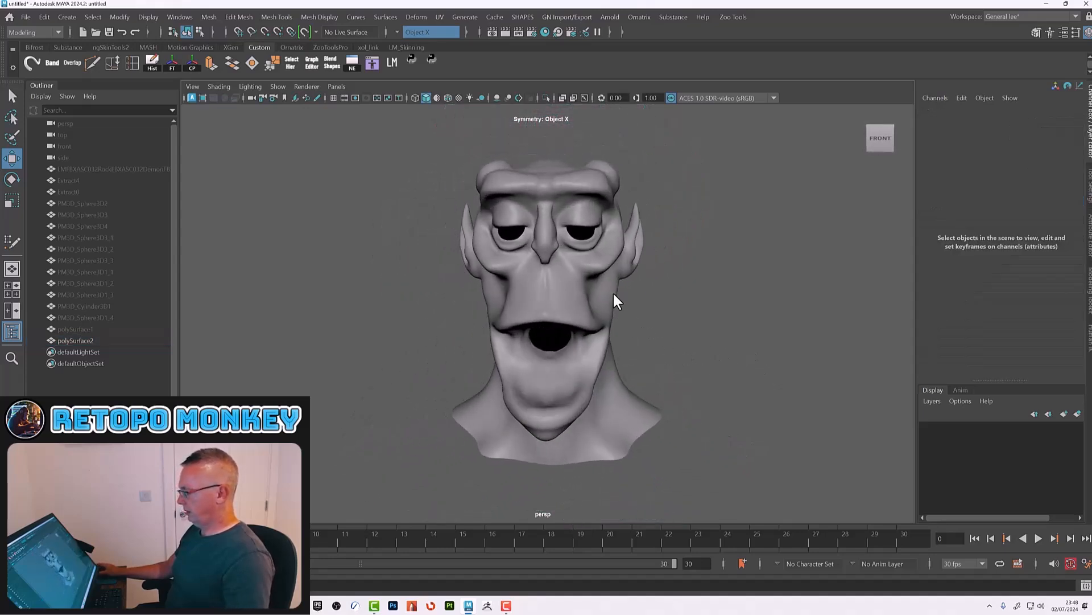
{"action": "right_click_drag", "start_coordinate": [614, 295], "coordinate": [750, 347], "text": "alt"}
{"action": "middle_click_drag", "start_coordinate": [750, 347], "coordinate": [748, 429], "text": "alt"}
{"action": "left_click_drag", "start_coordinate": [748, 430], "coordinate": [780, 388], "text": "alt"}
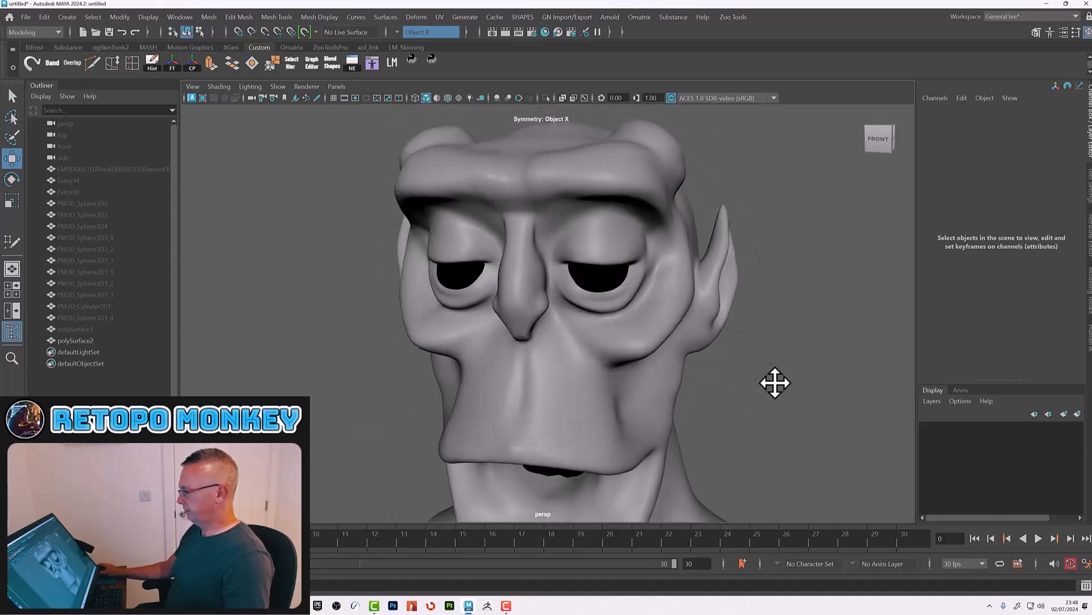
{"action": "right_click_drag", "start_coordinate": [780, 388], "coordinate": [668, 346], "text": "alt"}
{"action": "left_click_drag", "start_coordinate": [668, 346], "coordinate": [672, 320], "text": "alt"}
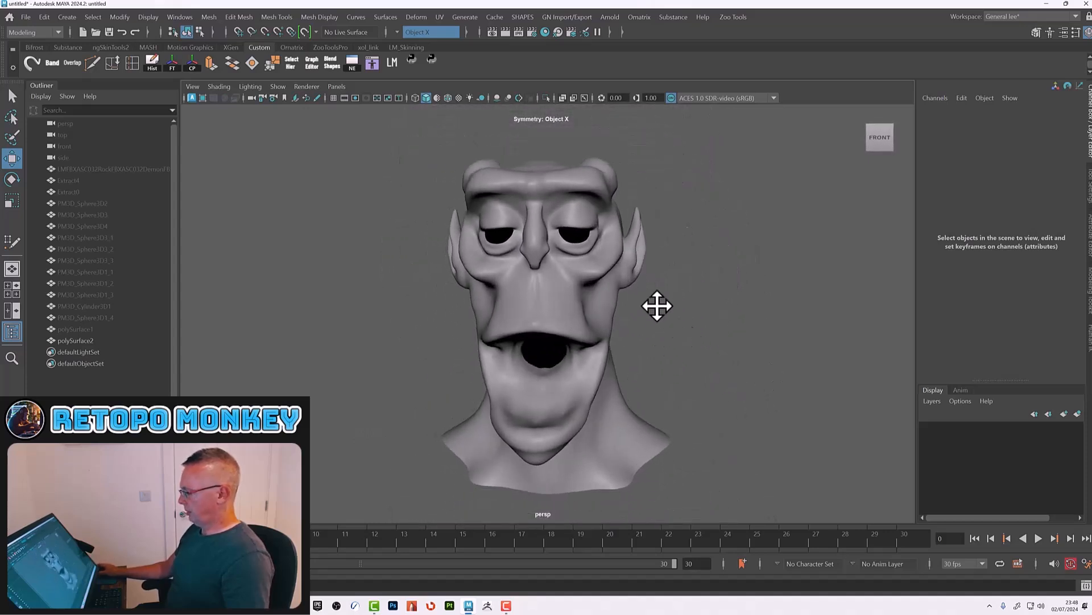
Step: Create a viewport light with the Zoo Tools Fix Viewport tool, then close the tool window
{"action": "left_click", "coordinate": [733, 17]}
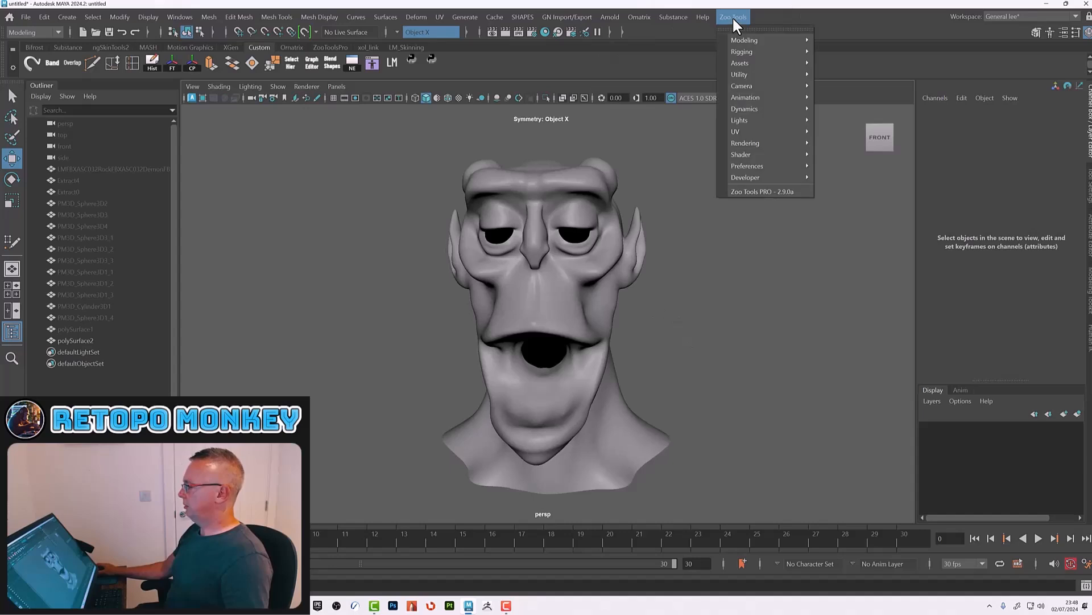
{"action": "mouse_move", "coordinate": [751, 119]}
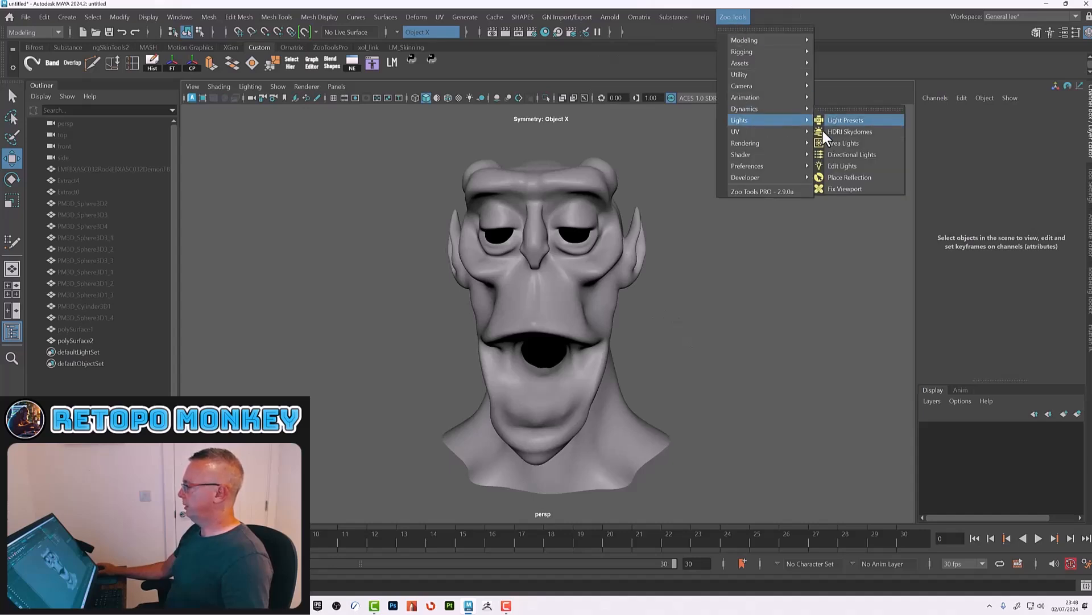
{"action": "left_click", "coordinate": [835, 189]}
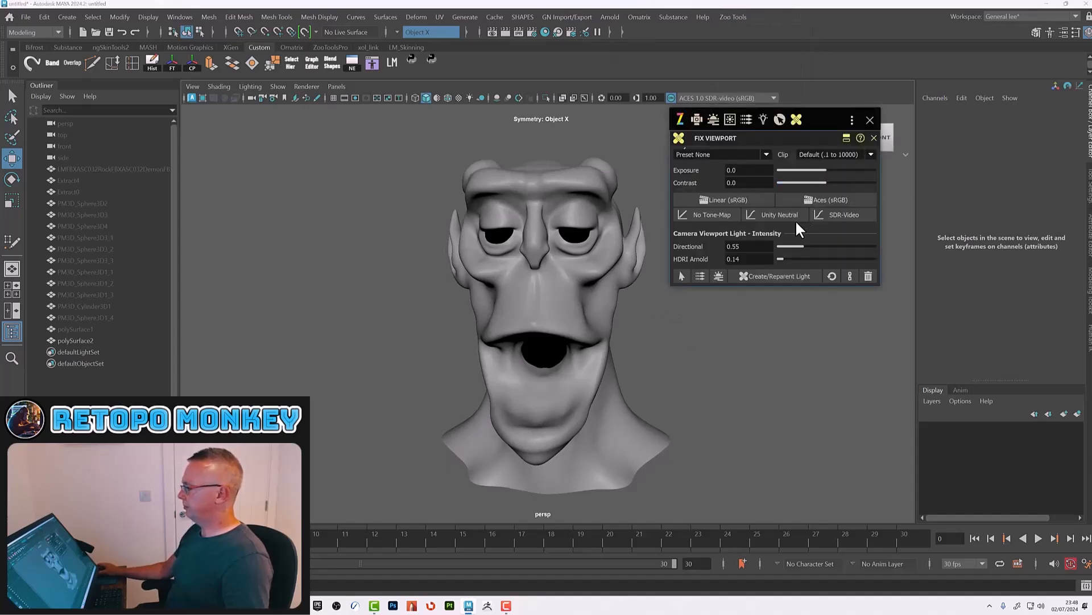
{"action": "left_click", "coordinate": [777, 276]}
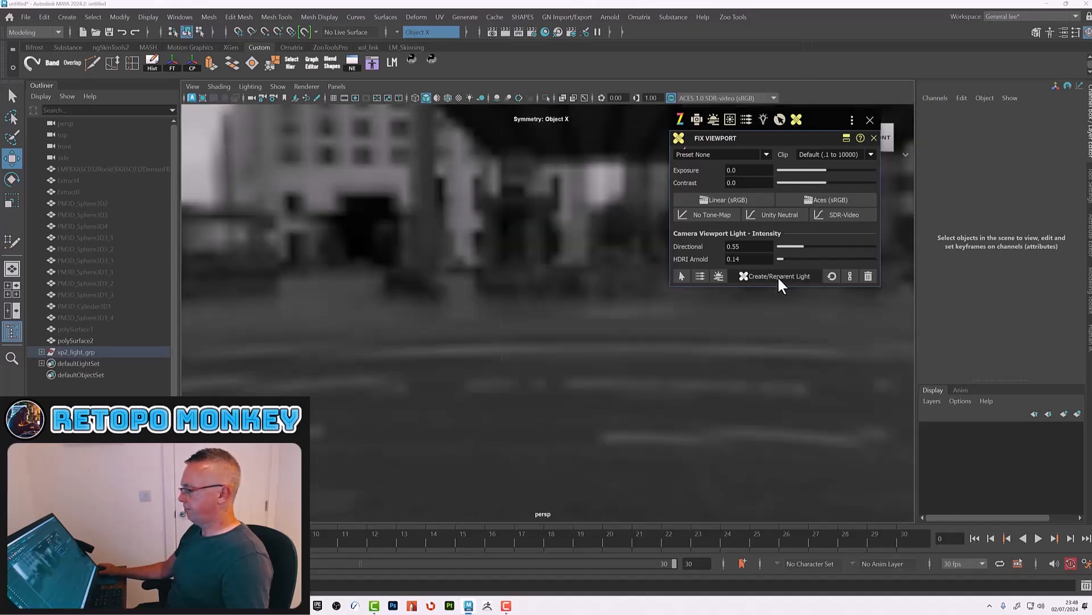
{"action": "left_click", "coordinate": [777, 276]}
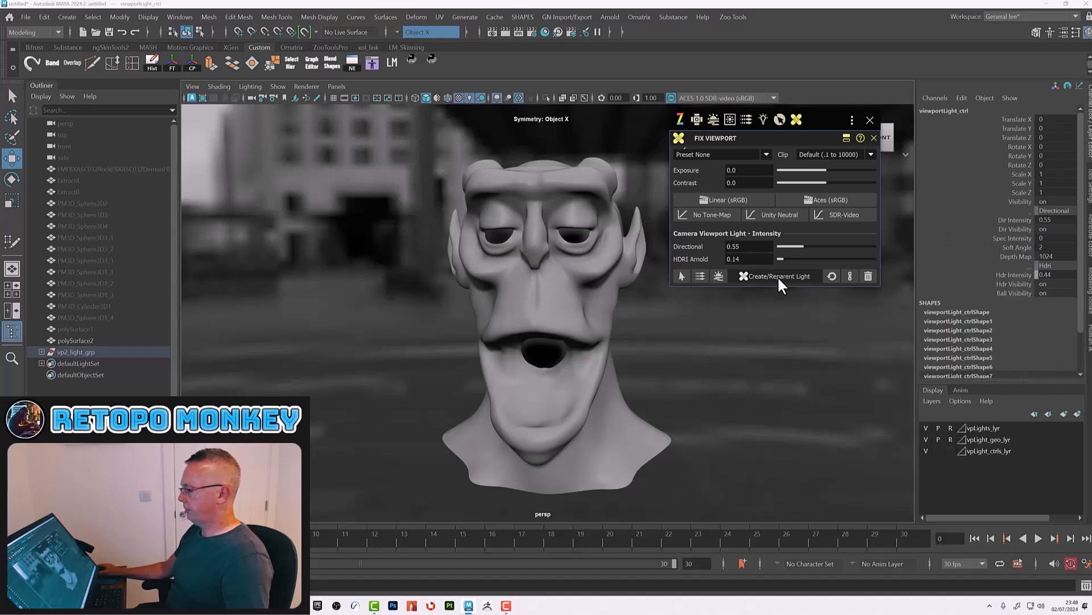
{"action": "left_click", "coordinate": [869, 120]}
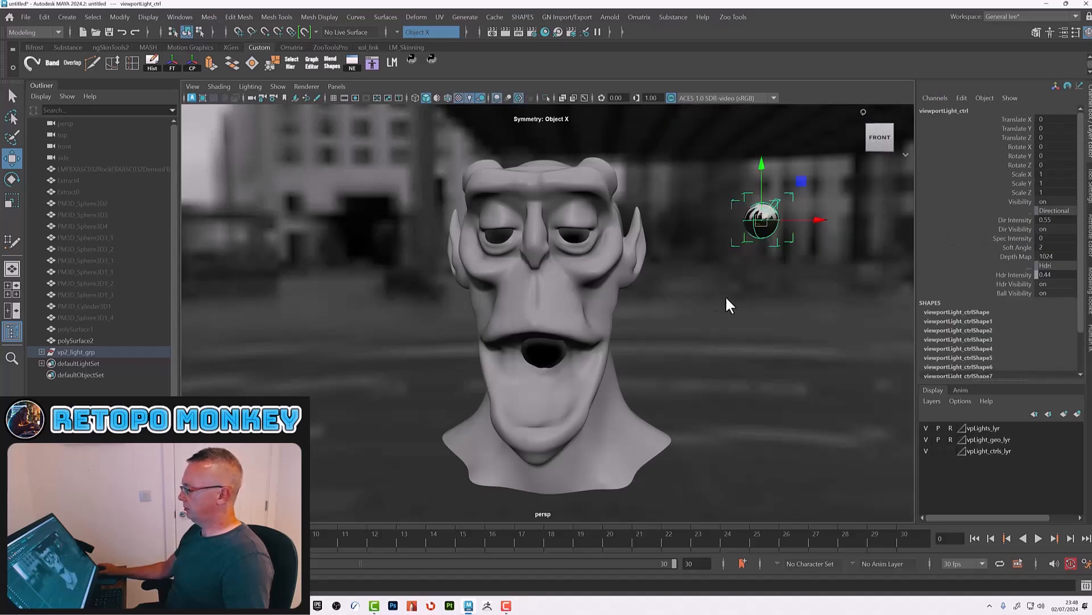
Step: Move the viewport light to the upper right of the head and hide lights in the viewport display
{"action": "left_click_drag", "start_coordinate": [707, 302], "coordinate": [1003, 238], "text": "alt"}
{"action": "left_click_drag", "start_coordinate": [711, 329], "coordinate": [768, 333], "text": "alt"}
{"action": "left_click", "coordinate": [283, 84]}
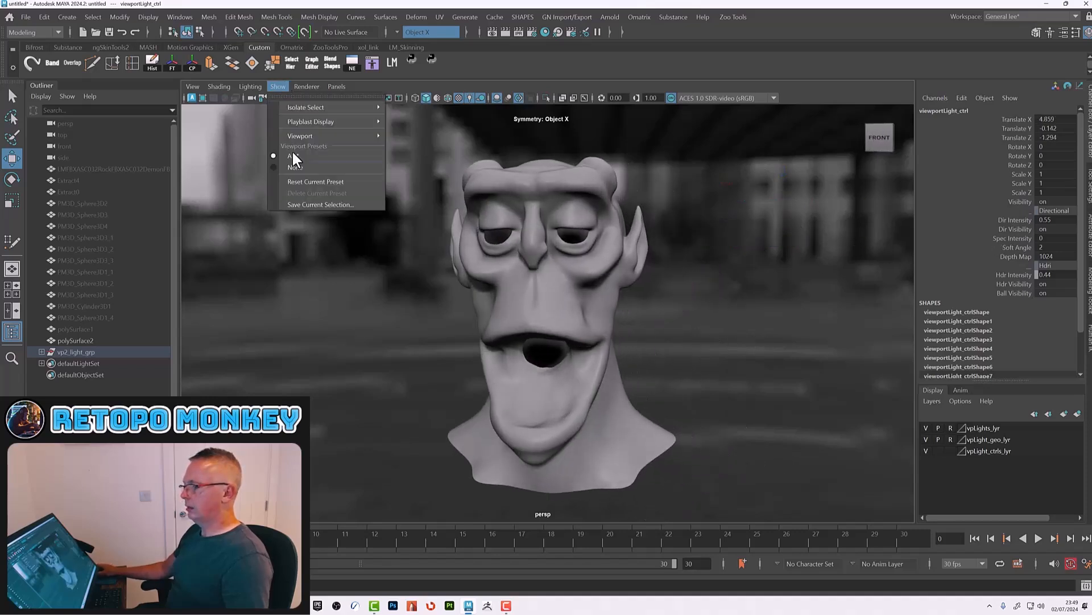
{"action": "mouse_move", "coordinate": [309, 138]}
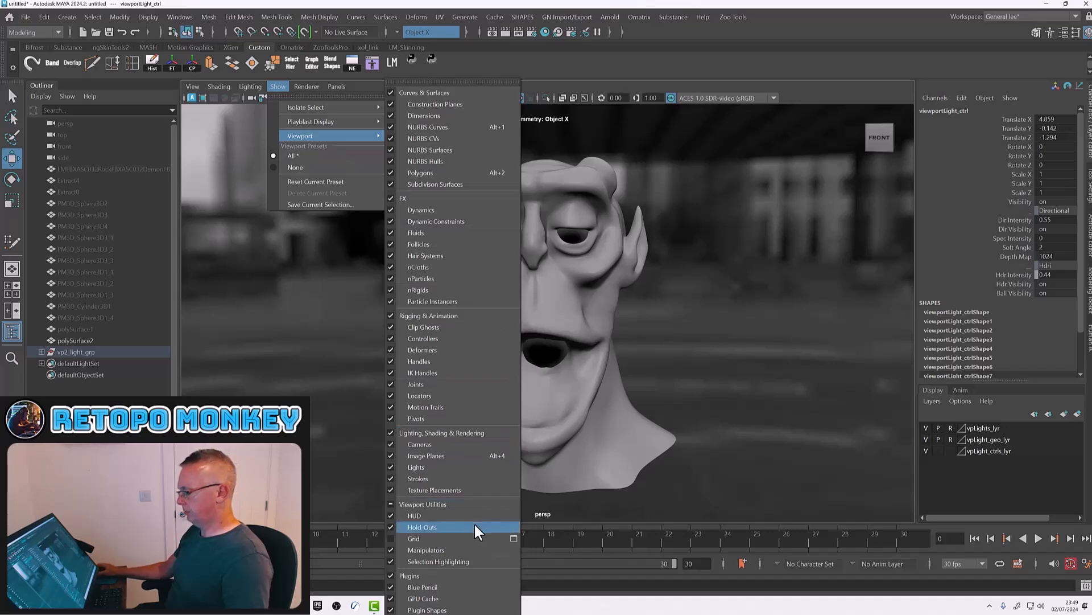
{"action": "left_click", "coordinate": [443, 466]}
Step: Rename the retopology mesh to Head
{"action": "left_click_drag", "start_coordinate": [445, 464], "coordinate": [673, 375], "text": "alt"}
{"action": "right_click_drag", "start_coordinate": [673, 376], "coordinate": [552, 251], "text": "alt"}
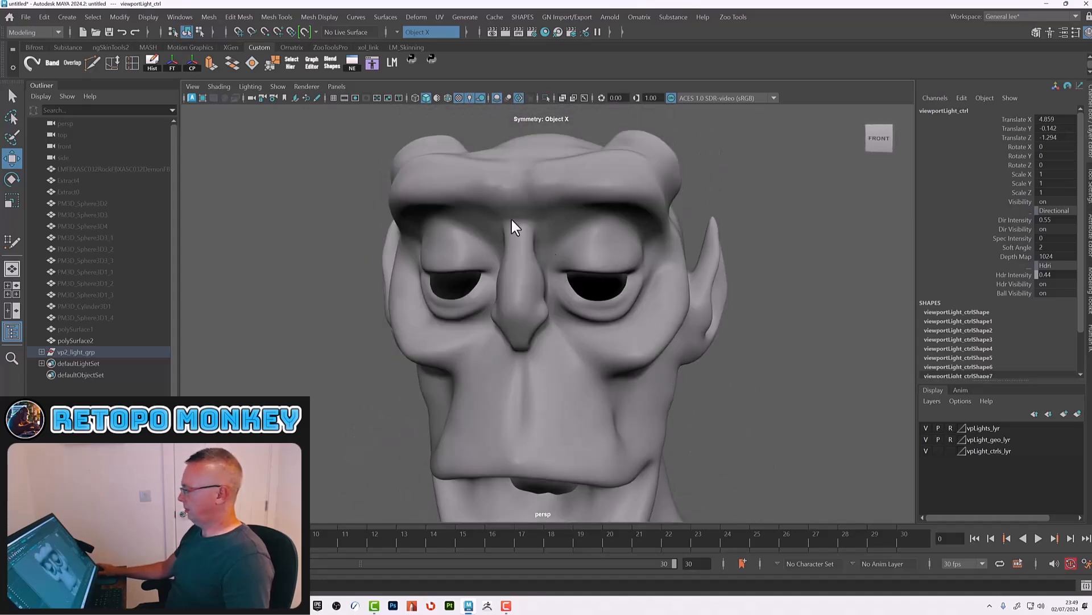
{"action": "left_click", "coordinate": [396, 165]}
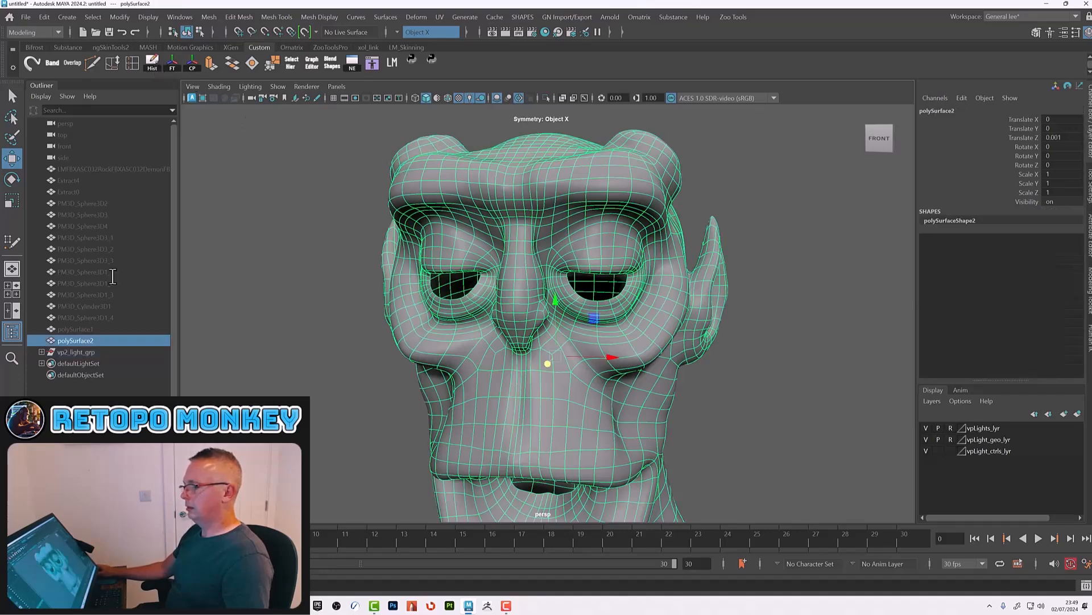
{"action": "double_click", "coordinate": [92, 340]}
{"action": "type", "text": "Head"}
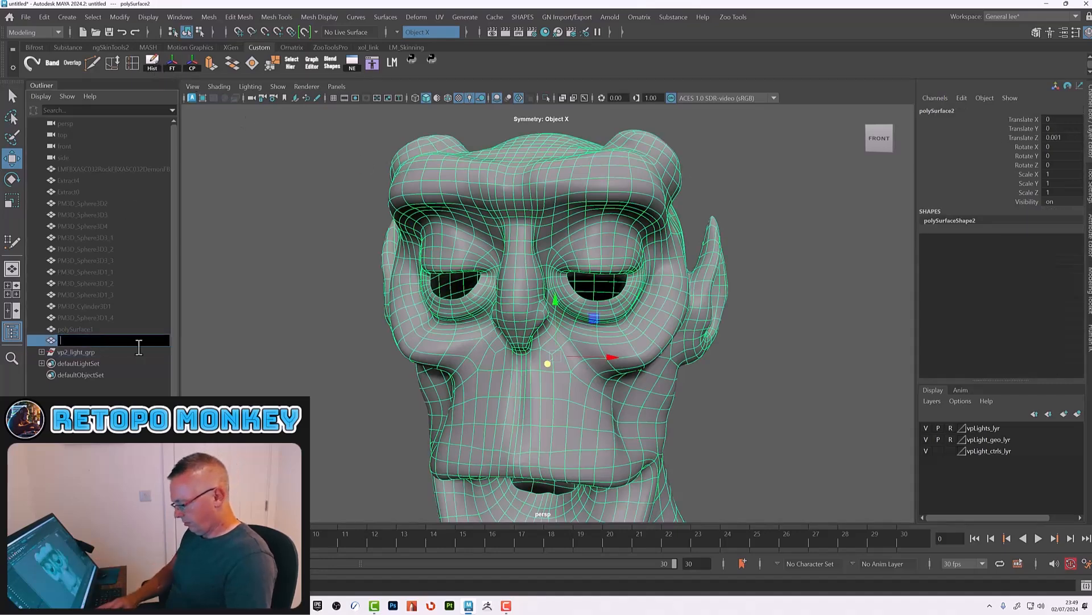
{"action": "key", "text": "Return"}
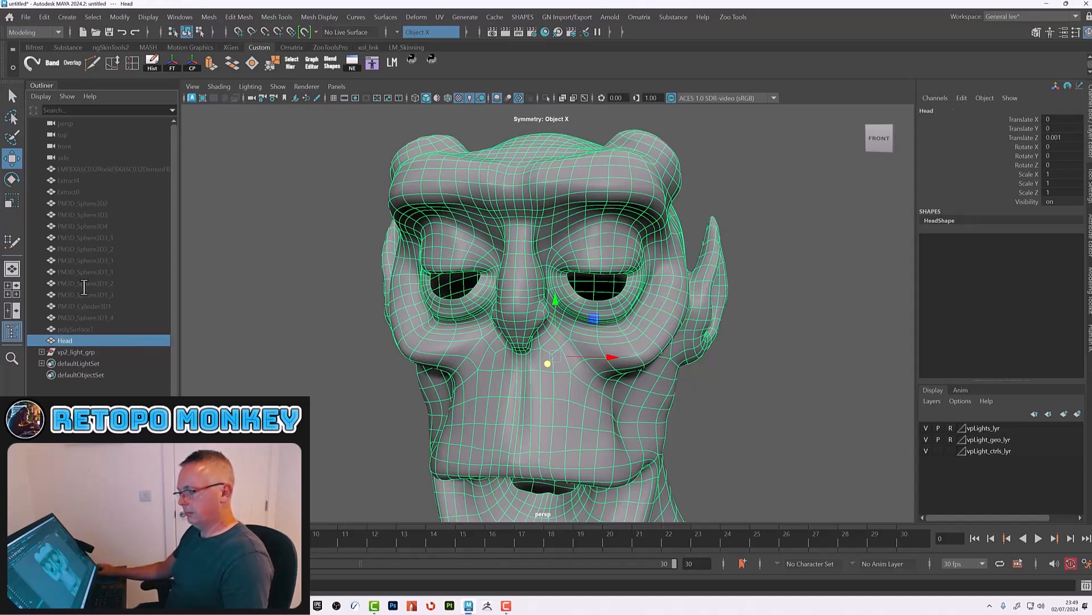
{"action": "double_click", "coordinate": [79, 342]}
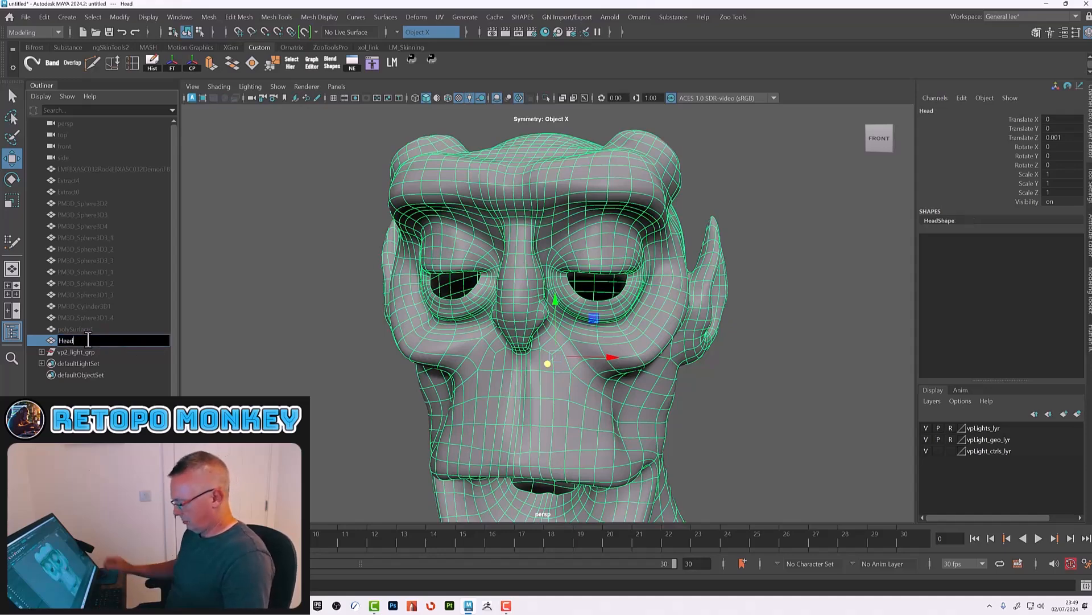
Step: Rename the retopology mesh to Head_low
{"action": "type", "text": "_low"}
{"action": "key", "text": "Return"}
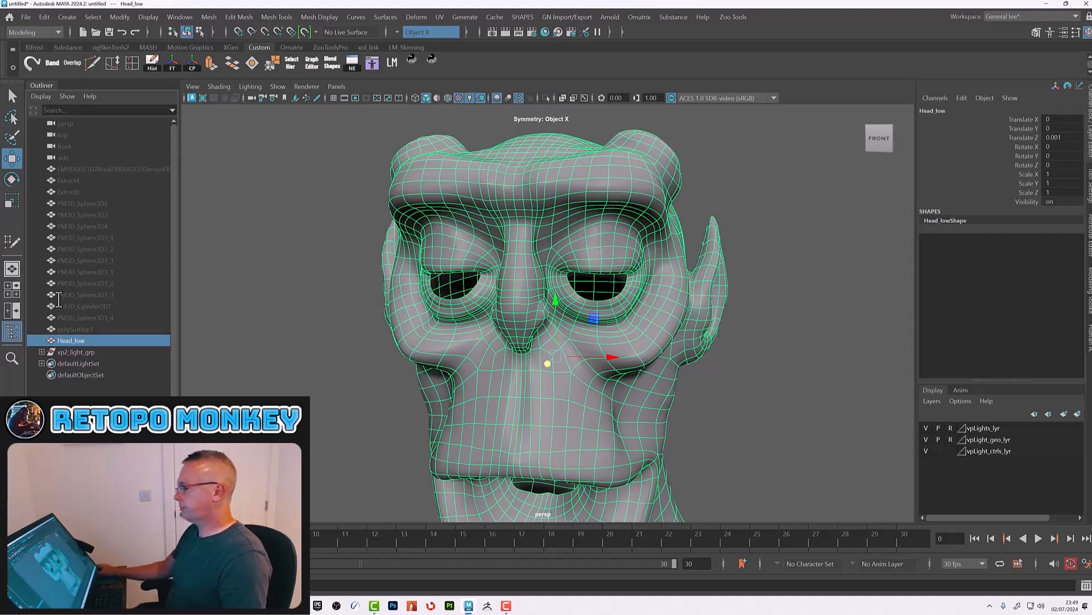
Step: Frame the mesh and orbit around the eye area to inspect the eye openings
{"action": "key", "text": "f"}
{"action": "left_click_drag", "start_coordinate": [618, 314], "coordinate": [637, 311], "text": "alt"}
{"action": "left_click_drag", "start_coordinate": [708, 339], "coordinate": [707, 323], "text": "alt"}
{"action": "right_click_drag", "start_coordinate": [606, 325], "coordinate": [708, 347], "text": "alt"}
{"action": "middle_click_drag", "start_coordinate": [686, 286], "coordinate": [675, 367], "text": "alt"}
{"action": "right_click_drag", "start_coordinate": [631, 311], "coordinate": [700, 336], "text": "alt"}
{"action": "middle_click_drag", "start_coordinate": [674, 288], "coordinate": [662, 364], "text": "alt"}
{"action": "right_click_drag", "start_coordinate": [603, 334], "coordinate": [692, 346], "text": "alt"}
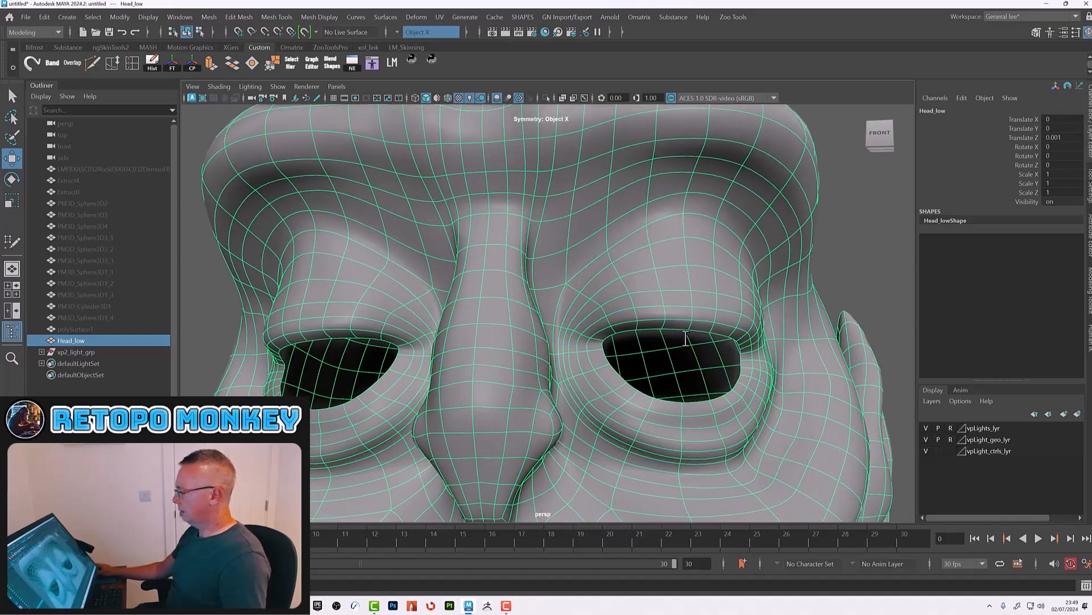
Step: Select the right eye socket's inner edge loop, extrude it, and move the new edges back into the socket
{"action": "right_click_drag", "start_coordinate": [691, 271], "coordinate": [688, 242]}
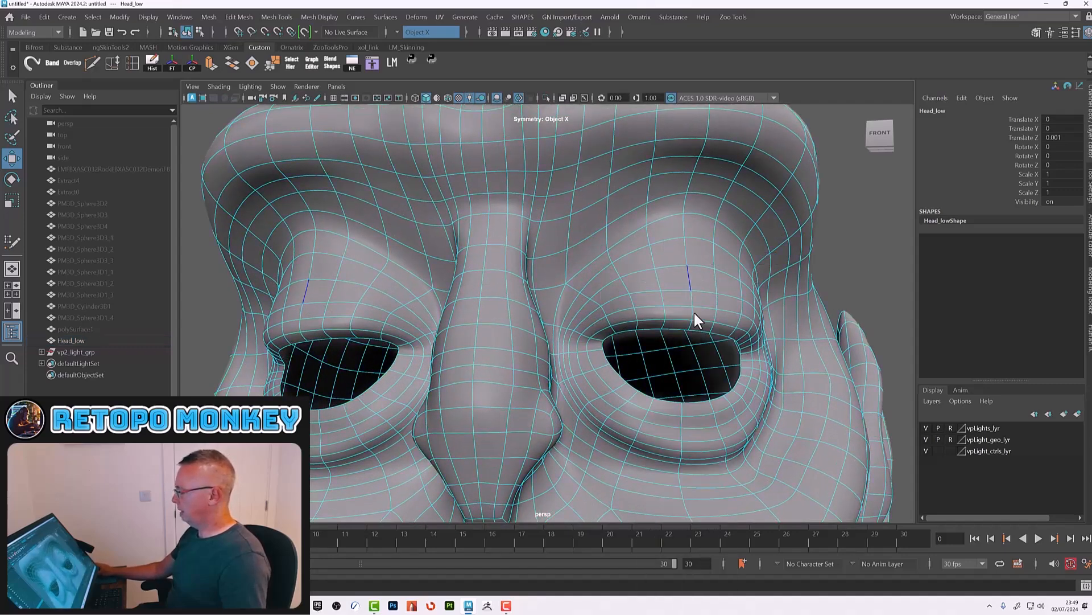
{"action": "left_click", "coordinate": [679, 327]}
{"action": "left_click_drag", "start_coordinate": [680, 329], "coordinate": [598, 270], "text": "alt"}
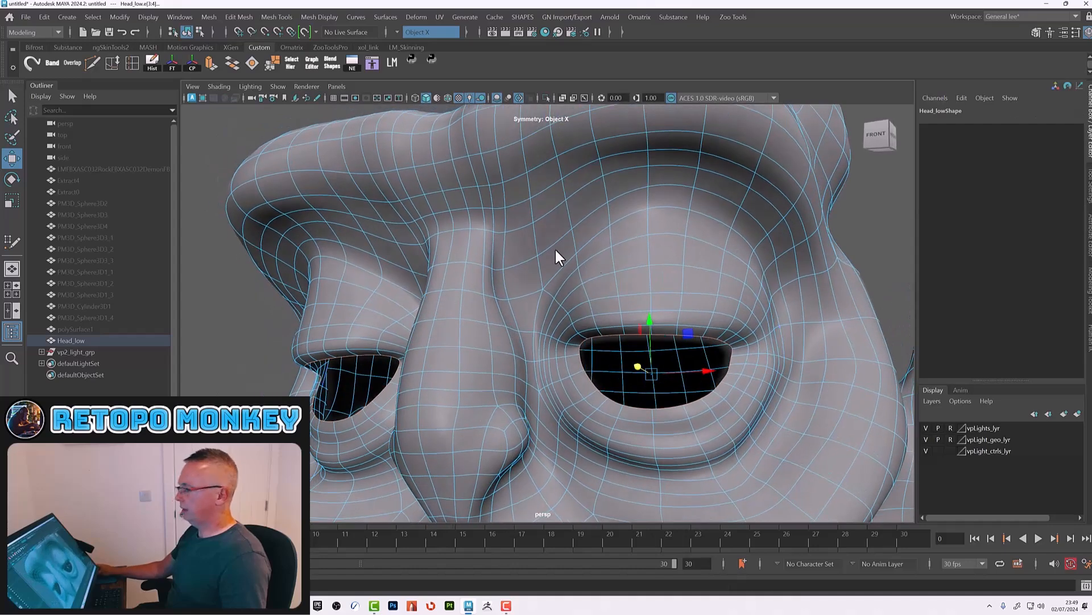
{"action": "left_click", "coordinate": [210, 63]}
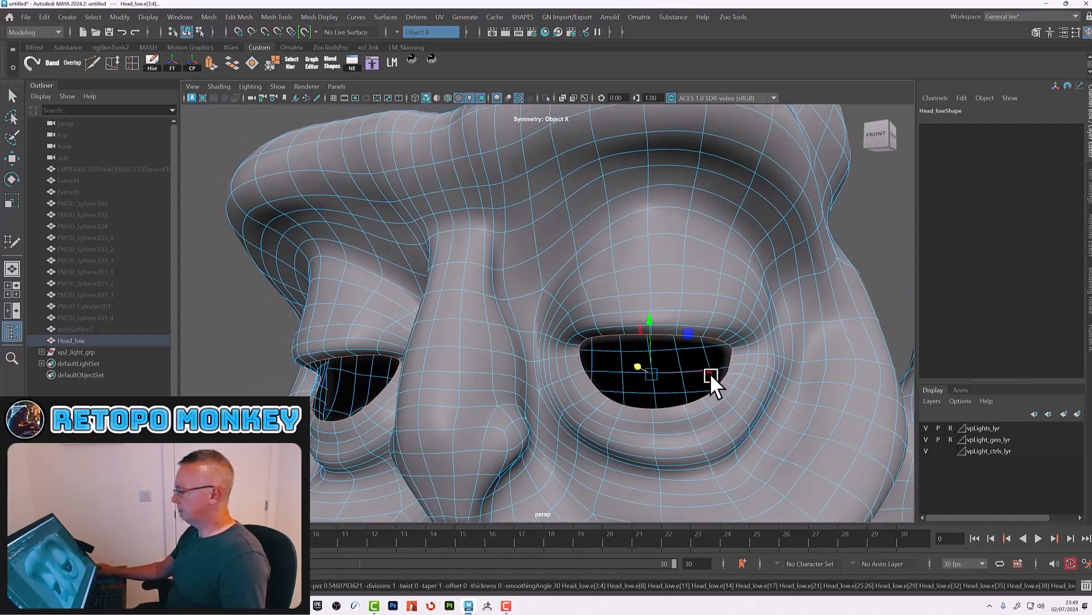
{"action": "left_click_drag", "start_coordinate": [704, 378], "coordinate": [728, 387], "text": "alt"}
{"action": "key", "text": "w"}
{"action": "left_click_drag", "start_coordinate": [729, 387], "coordinate": [726, 400], "text": "alt"}
{"action": "right_click_drag", "start_coordinate": [726, 400], "coordinate": [743, 371], "text": "alt"}
{"action": "middle_click_drag", "start_coordinate": [742, 371], "coordinate": [663, 378], "text": "alt"}
{"action": "left_click_drag", "start_coordinate": [663, 381], "coordinate": [620, 395], "text": "alt"}
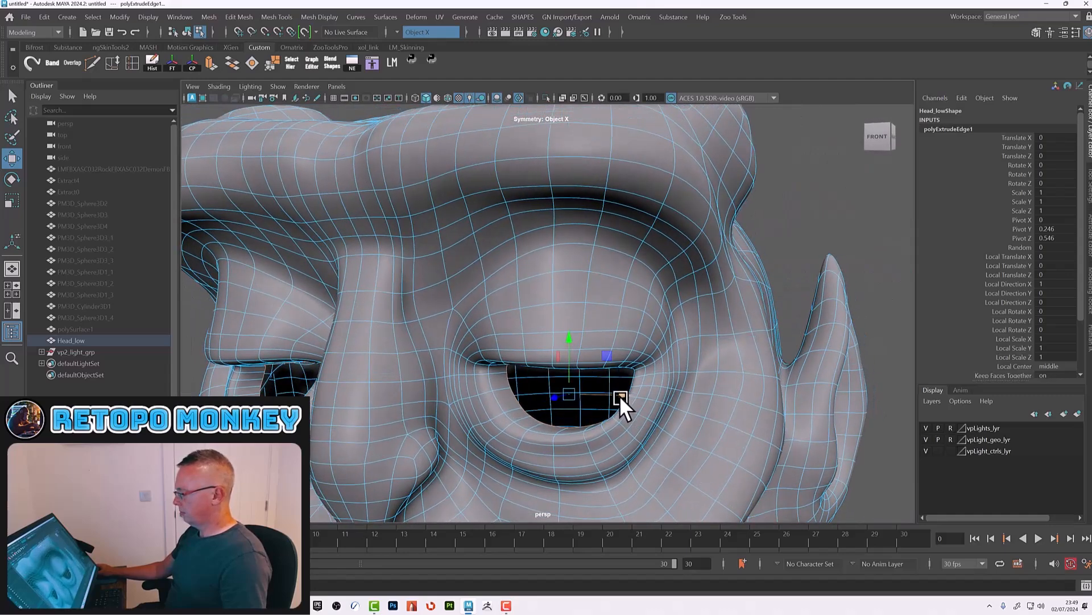
Step: Extrude the eye socket edge loop again and push it deeper, then return to object selection
{"action": "key", "text": "ctrl+e"}
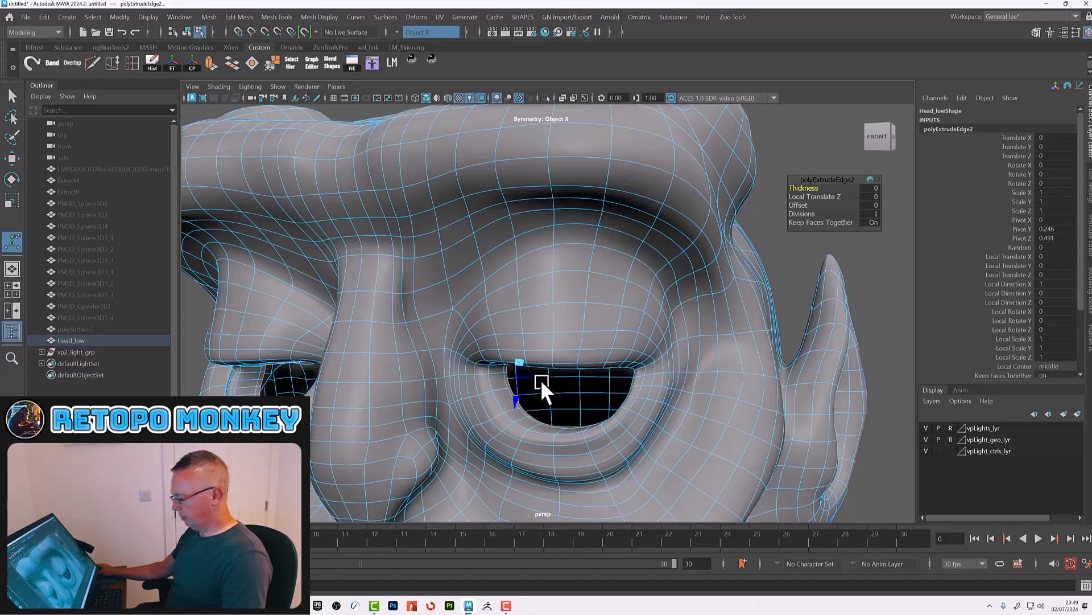
{"action": "key", "text": "w"}
{"action": "left_click_drag", "start_coordinate": [555, 397], "coordinate": [628, 391]}
{"action": "right_click_drag", "start_coordinate": [628, 391], "coordinate": [618, 390], "text": "alt"}
{"action": "left_click_drag", "start_coordinate": [618, 391], "coordinate": [638, 390], "text": "alt"}
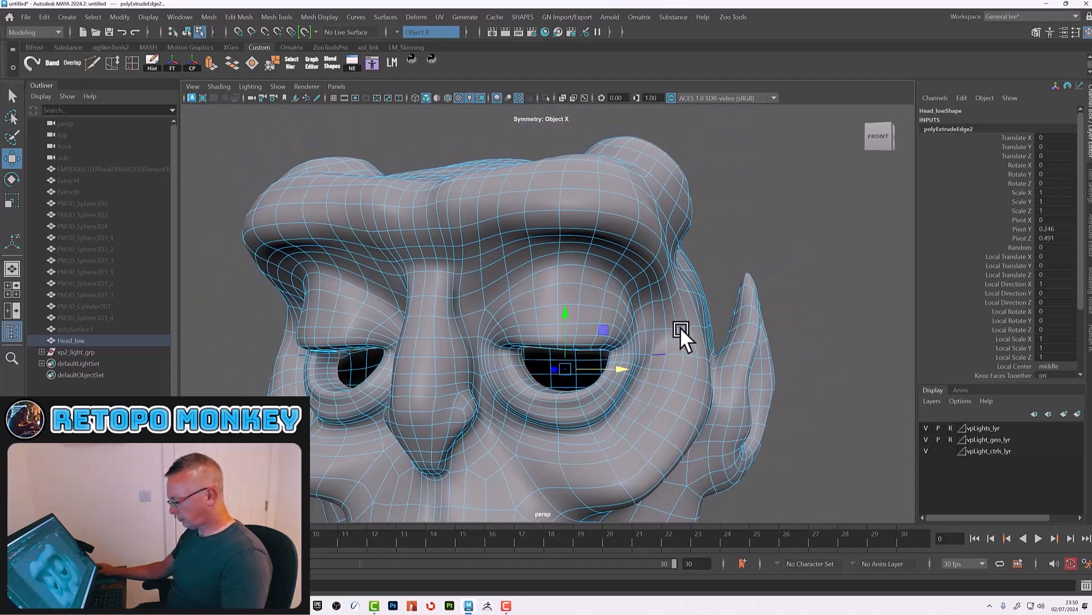
{"action": "key", "text": "F8"}
{"action": "key", "text": "F8"}
{"action": "key", "text": "F8"}
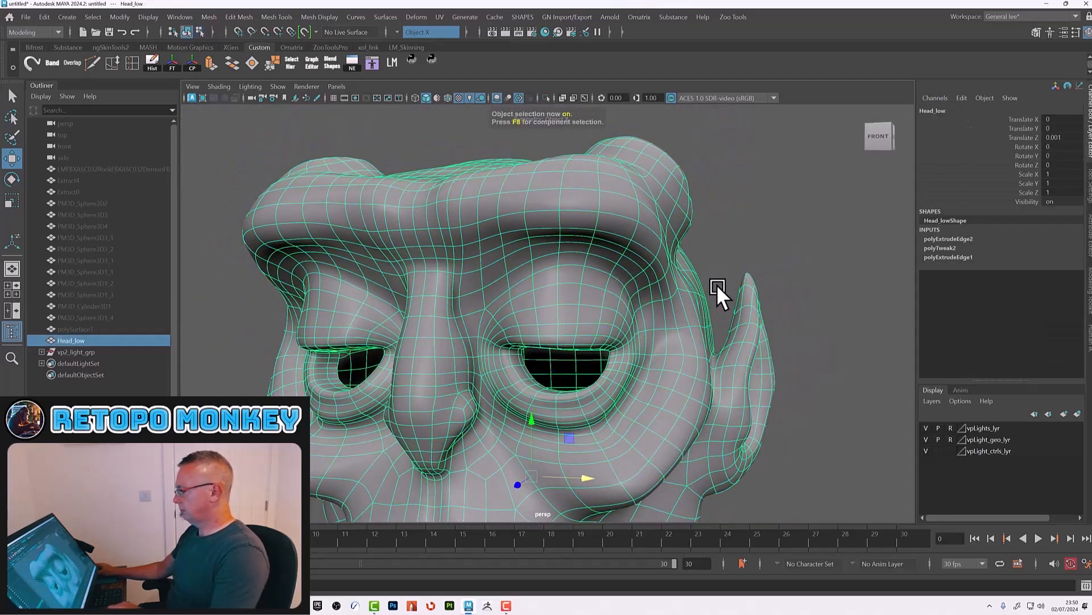
{"action": "left_click", "coordinate": [716, 284]}
{"action": "right_click_drag", "start_coordinate": [816, 354], "coordinate": [572, 337], "text": "alt"}
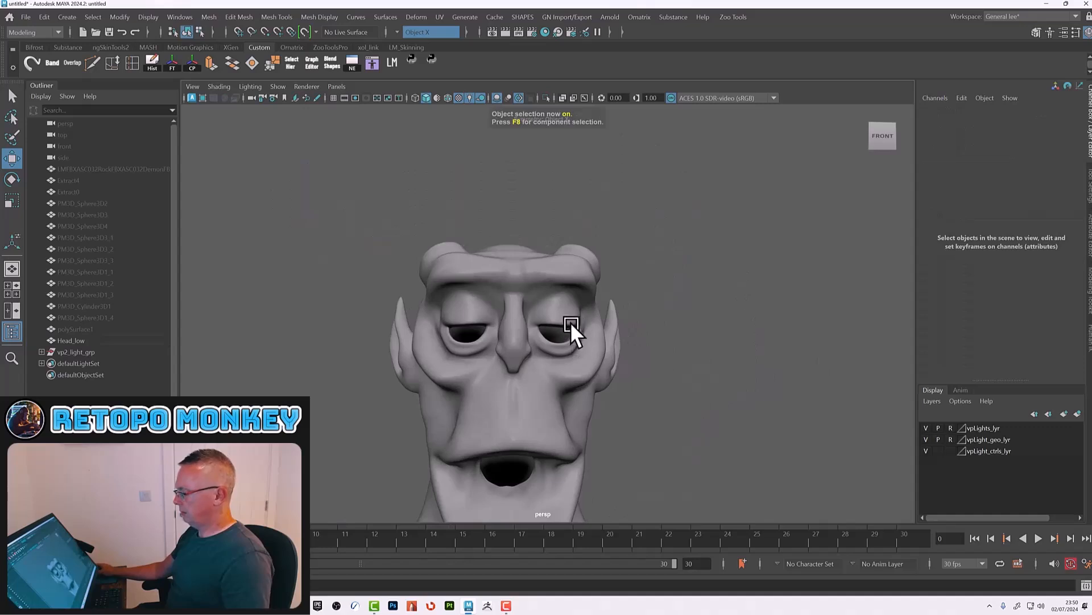
Step: Create a polygon sphere and set its Subdivisions Axis and Subdivisions Height to 20
{"action": "left_click", "coordinate": [67, 16]}
{"action": "mouse_move", "coordinate": [95, 57]}
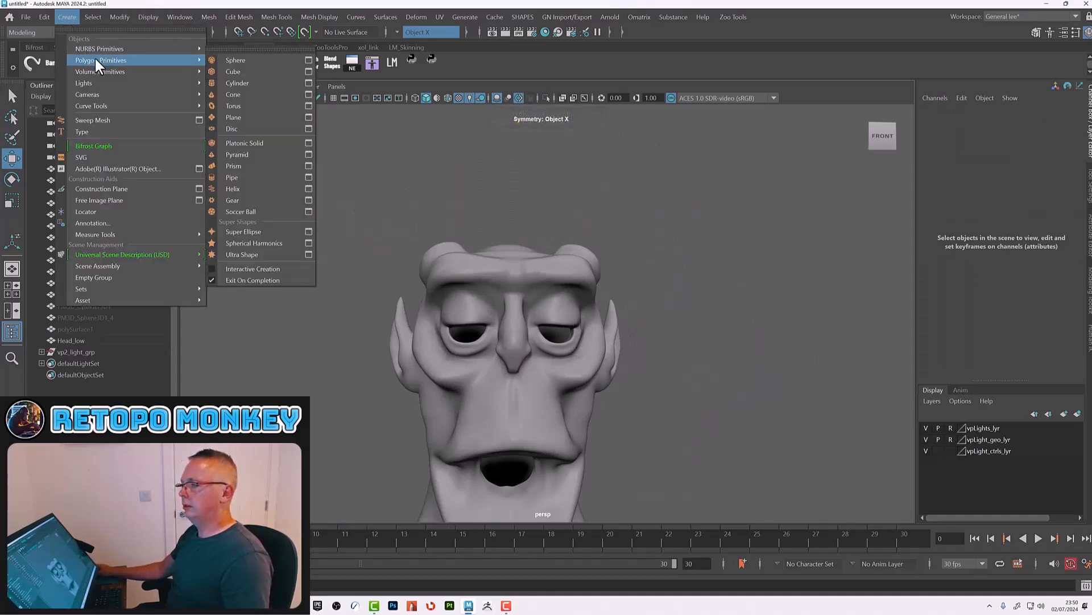
{"action": "left_click", "coordinate": [252, 58]}
{"action": "right_click_drag", "start_coordinate": [848, 238], "coordinate": [641, 296], "text": "alt"}
{"action": "left_click", "coordinate": [932, 239]}
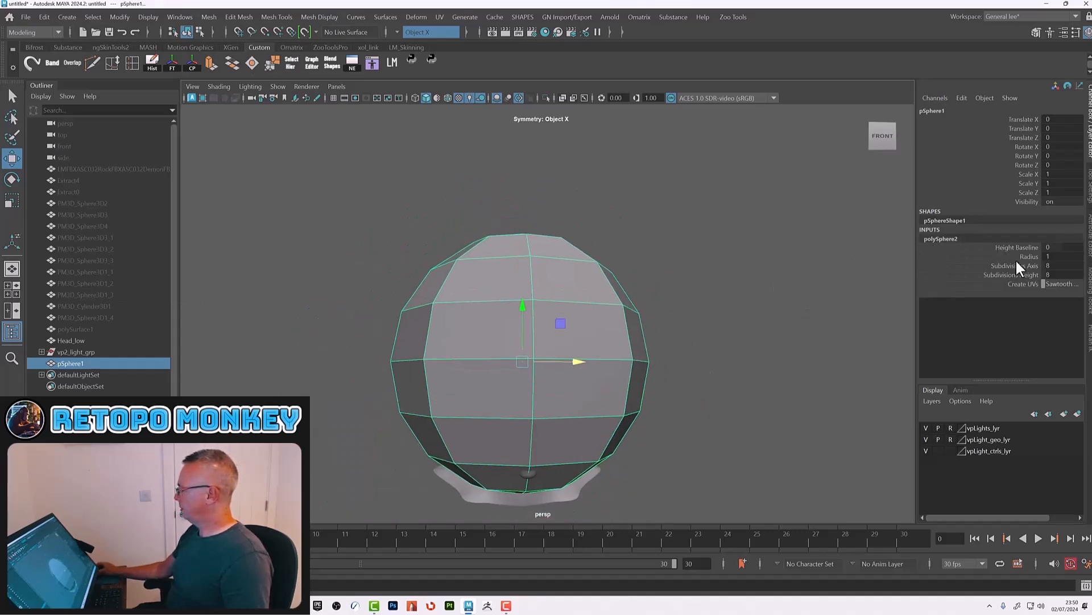
{"action": "left_click_drag", "start_coordinate": [695, 305], "coordinate": [627, 297], "text": "alt"}
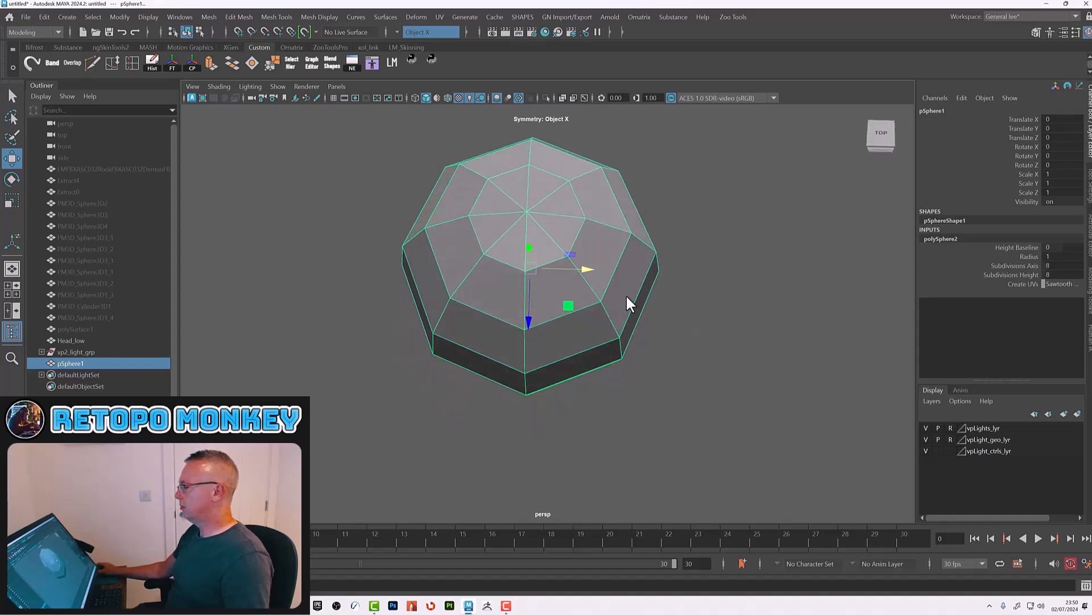
{"action": "right_click", "coordinate": [555, 189]}
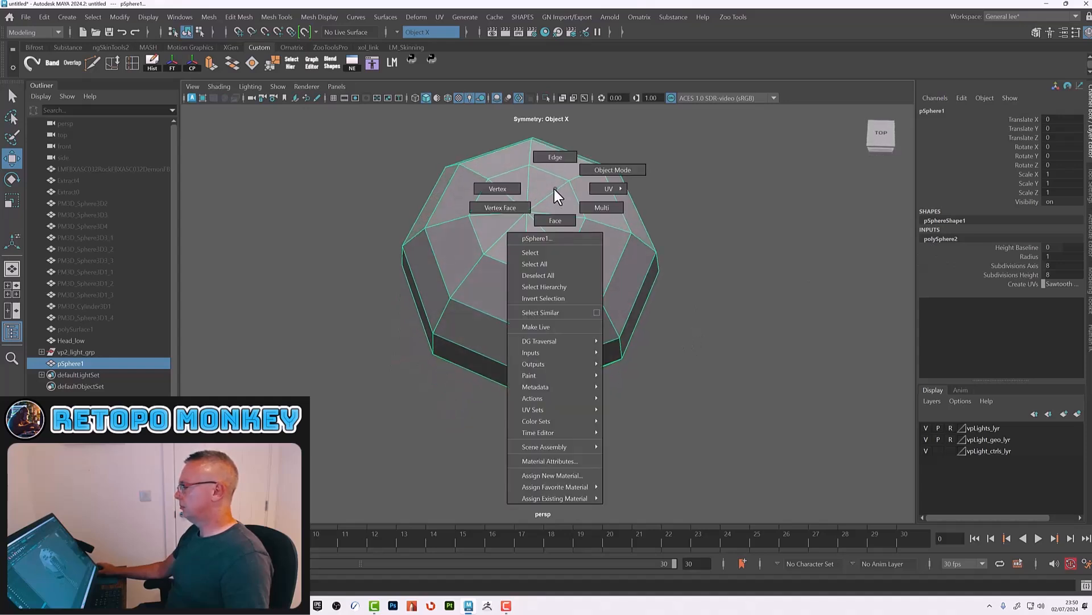
{"action": "left_click_drag", "start_coordinate": [1028, 266], "coordinate": [1029, 274]}
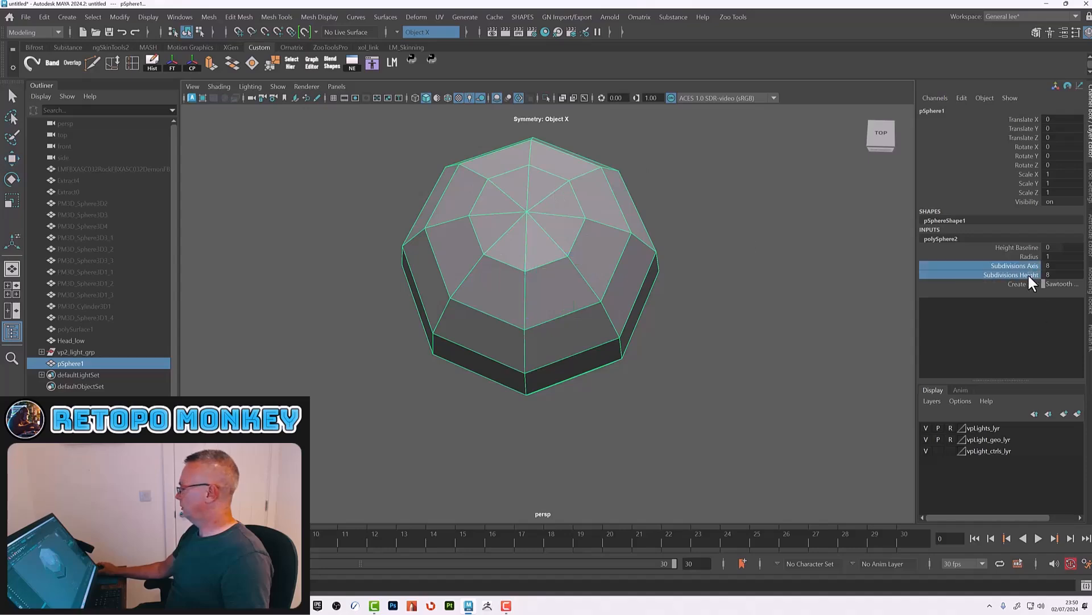
{"action": "middle_click_drag", "start_coordinate": [749, 332], "coordinate": [786, 330]}
{"action": "left_click_drag", "start_coordinate": [765, 362], "coordinate": [754, 336], "text": "alt"}
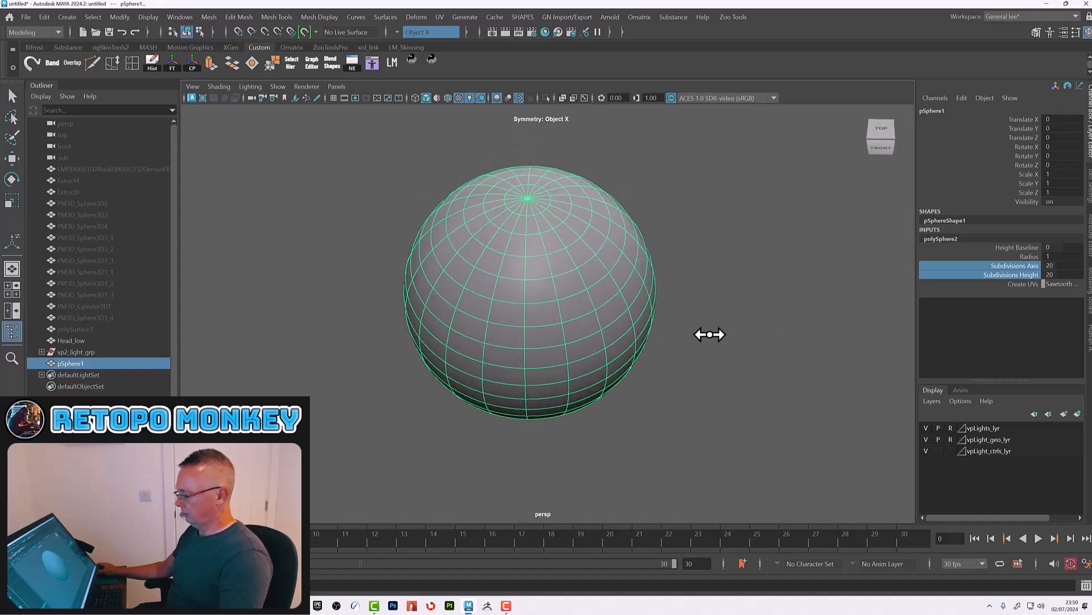
Step: Shrink the sphere to about 0.41, move it in front of the head, and set its Rotate X to 90
{"action": "key", "text": "w"}
{"action": "key", "text": "r"}
{"action": "left_click_drag", "start_coordinate": [530, 292], "coordinate": [408, 290]}
{"action": "left_click_drag", "start_coordinate": [647, 405], "coordinate": [634, 371], "text": "alt"}
{"action": "key", "text": "w"}
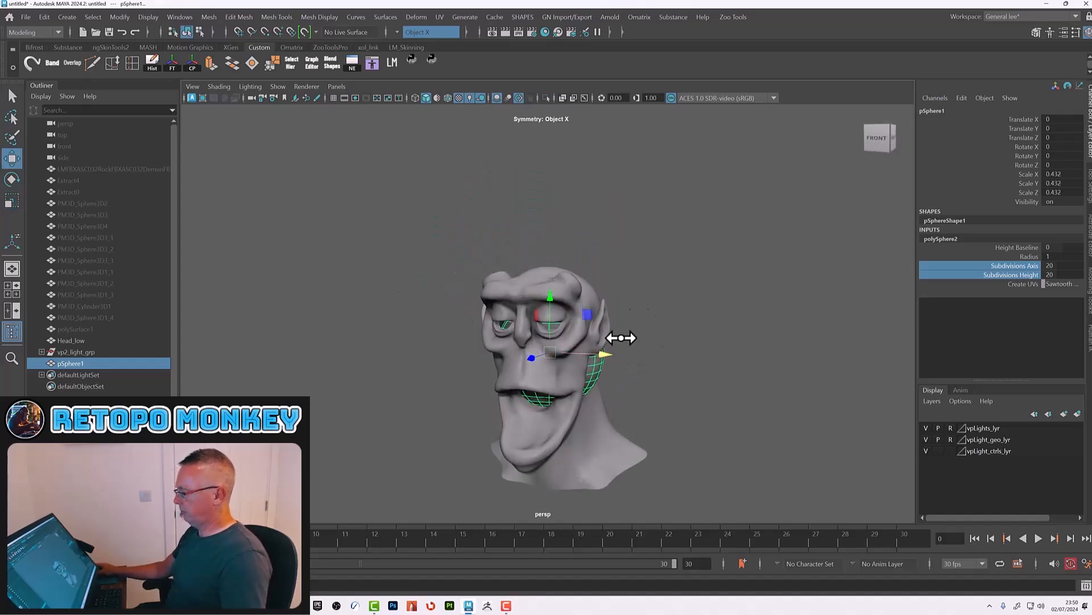
{"action": "left_click_drag", "start_coordinate": [527, 359], "coordinate": [422, 357]}
{"action": "key", "text": "e"}
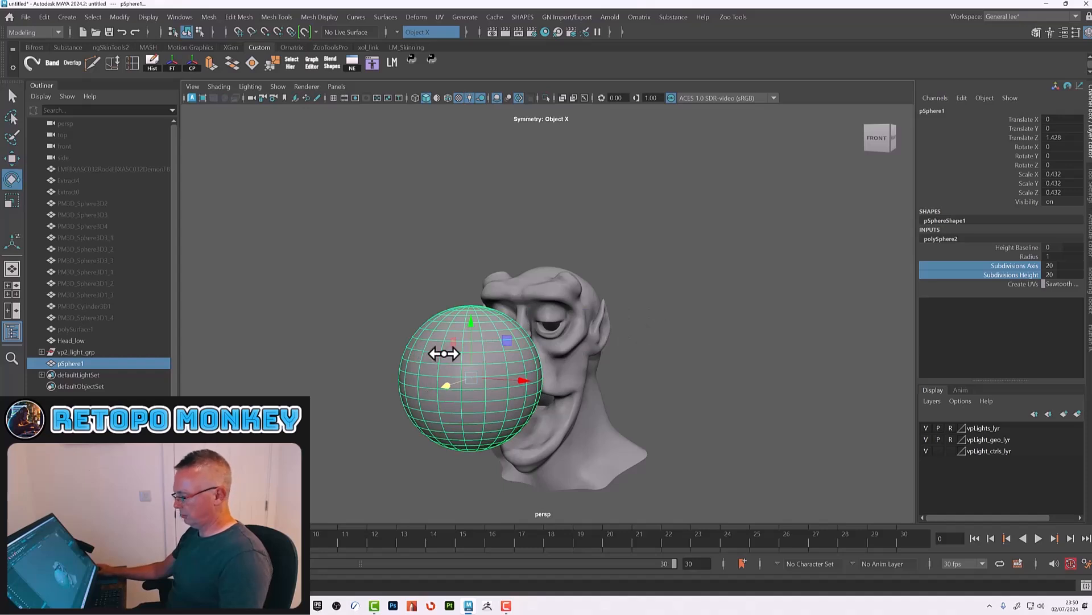
{"action": "left_click", "coordinate": [1053, 147]}
{"action": "type", "text": "90"}
{"action": "key", "text": "Return"}
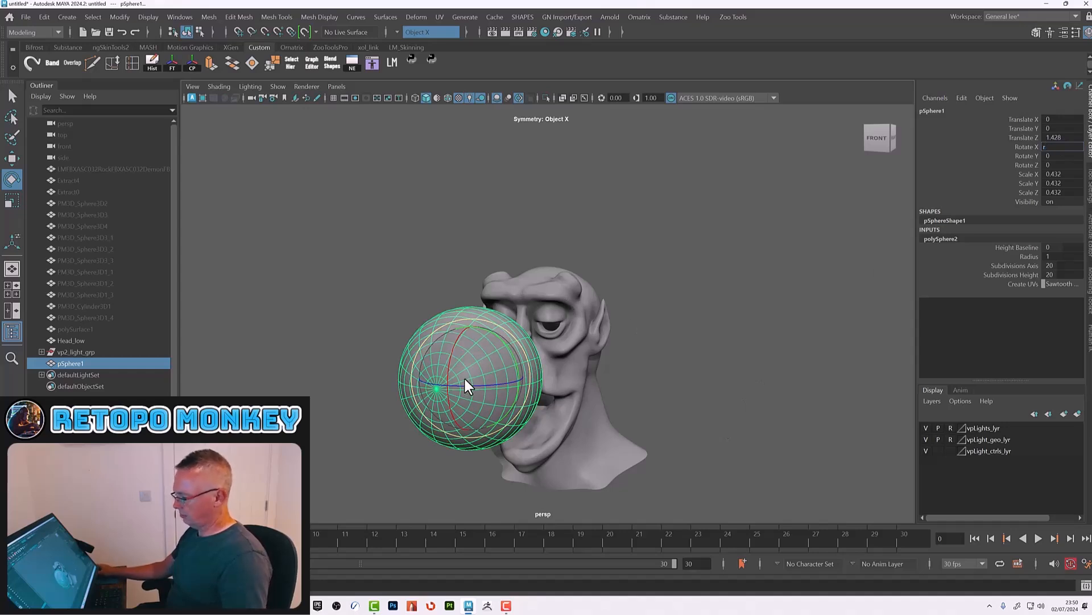
Step: Scale and position the sphere inside the right eye socket as an eyeball, about 0.084 in scale
{"action": "scroll", "coordinate": [463, 376], "scroll_direction": "up", "scroll_amount": 1}
{"action": "key", "text": "r"}
{"action": "left_click_drag", "start_coordinate": [462, 384], "coordinate": [370, 402]}
{"action": "right_click_drag", "start_coordinate": [540, 334], "coordinate": [648, 415], "text": "alt"}
{"action": "key", "text": "w"}
{"action": "left_click_drag", "start_coordinate": [326, 479], "coordinate": [516, 434]}
{"action": "left_click_drag", "start_coordinate": [516, 340], "coordinate": [516, 289]}
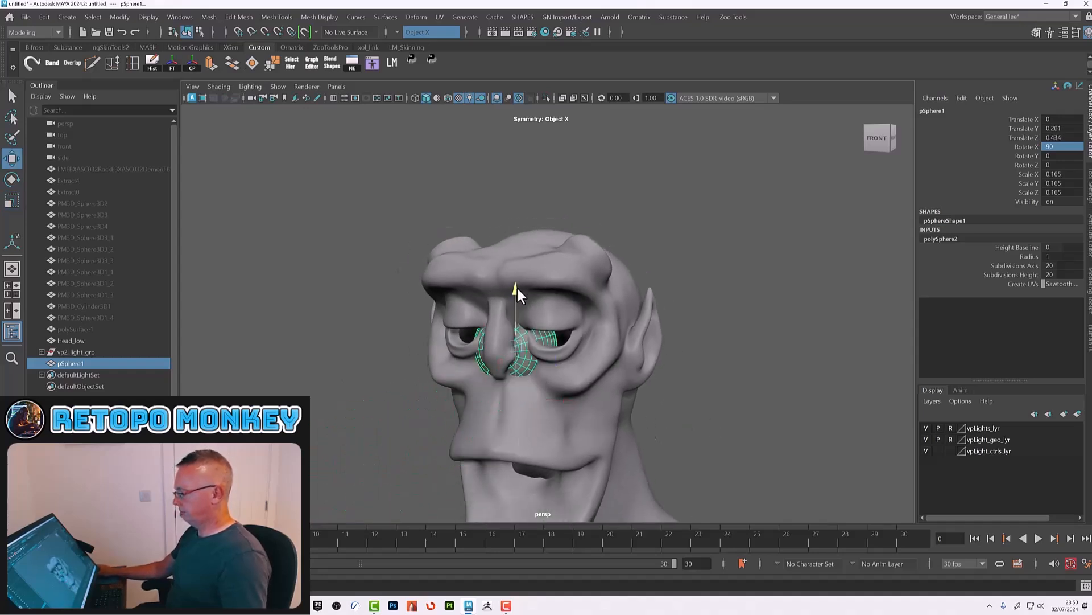
{"action": "left_click_drag", "start_coordinate": [565, 337], "coordinate": [629, 365]}
{"action": "key", "text": "r"}
{"action": "key", "text": "w"}
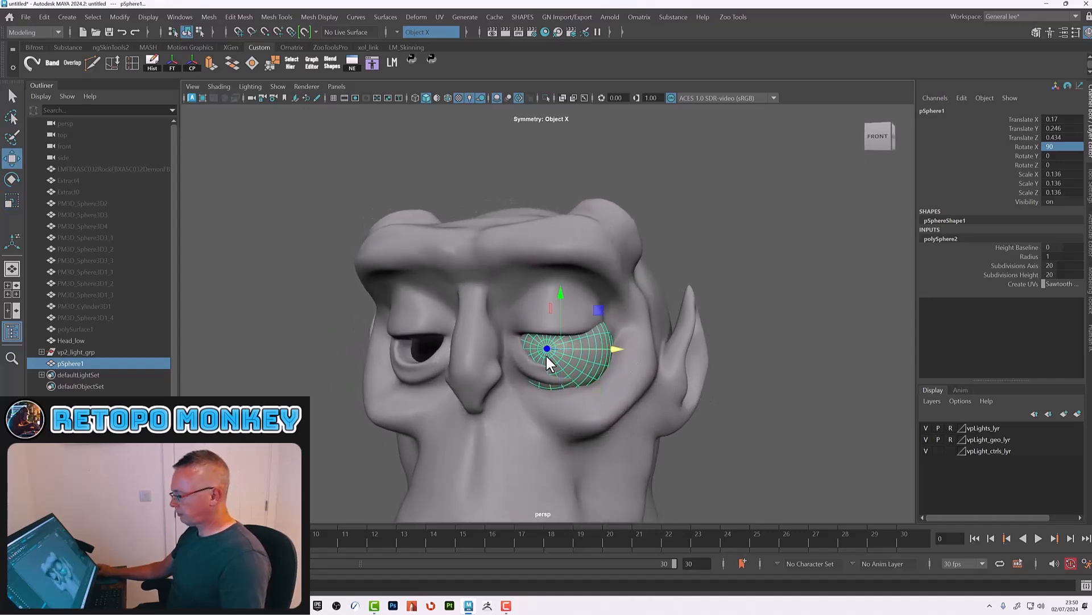
{"action": "left_click_drag", "start_coordinate": [562, 322], "coordinate": [563, 291]}
{"action": "left_click_drag", "start_coordinate": [602, 351], "coordinate": [618, 381], "text": "alt"}
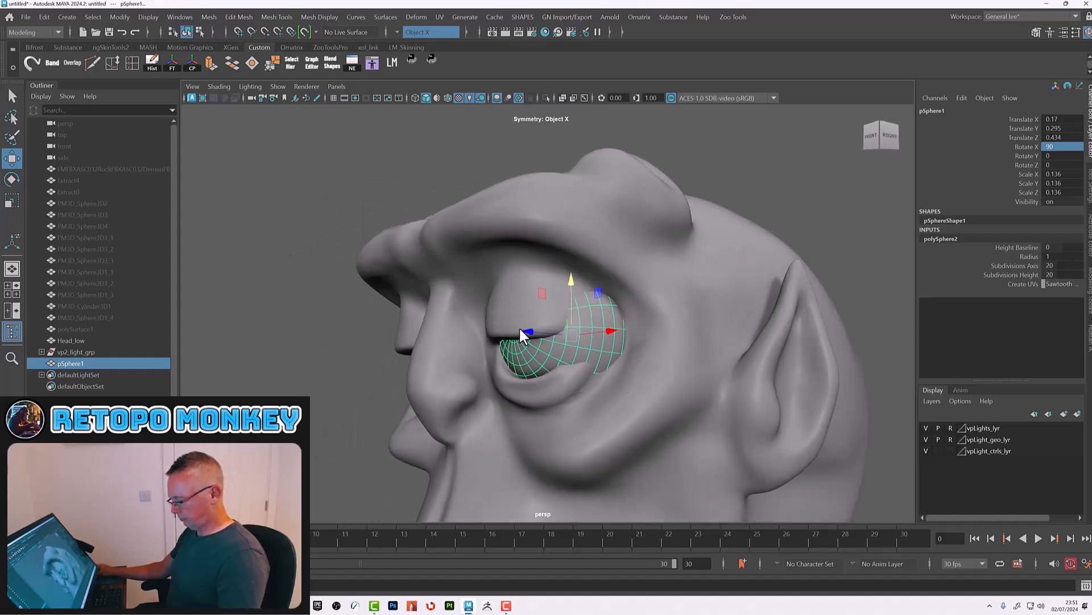
{"action": "key", "text": "r"}
{"action": "left_click_drag", "start_coordinate": [574, 338], "coordinate": [508, 331]}
{"action": "key", "text": "w"}
{"action": "left_click_drag", "start_coordinate": [553, 279], "coordinate": [635, 380]}
{"action": "key", "text": "r"}
{"action": "key", "text": "w"}
{"action": "right_click_drag", "start_coordinate": [633, 374], "coordinate": [681, 411], "text": "alt"}
{"action": "left_click_drag", "start_coordinate": [681, 412], "coordinate": [692, 401], "text": "alt"}
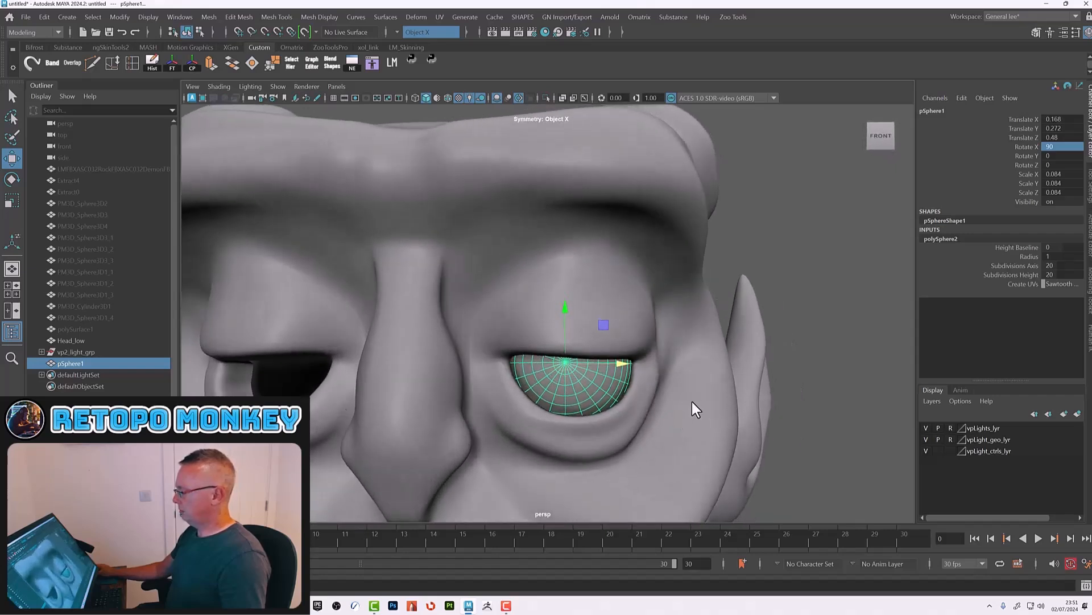
Step: Delete the eyeball sphere's construction history
{"action": "left_click", "coordinate": [817, 367]}
{"action": "left_click", "coordinate": [587, 379]}
{"action": "right_click_drag", "start_coordinate": [580, 380], "coordinate": [605, 395], "text": "alt"}
{"action": "left_click_drag", "start_coordinate": [606, 396], "coordinate": [611, 402], "text": "alt"}
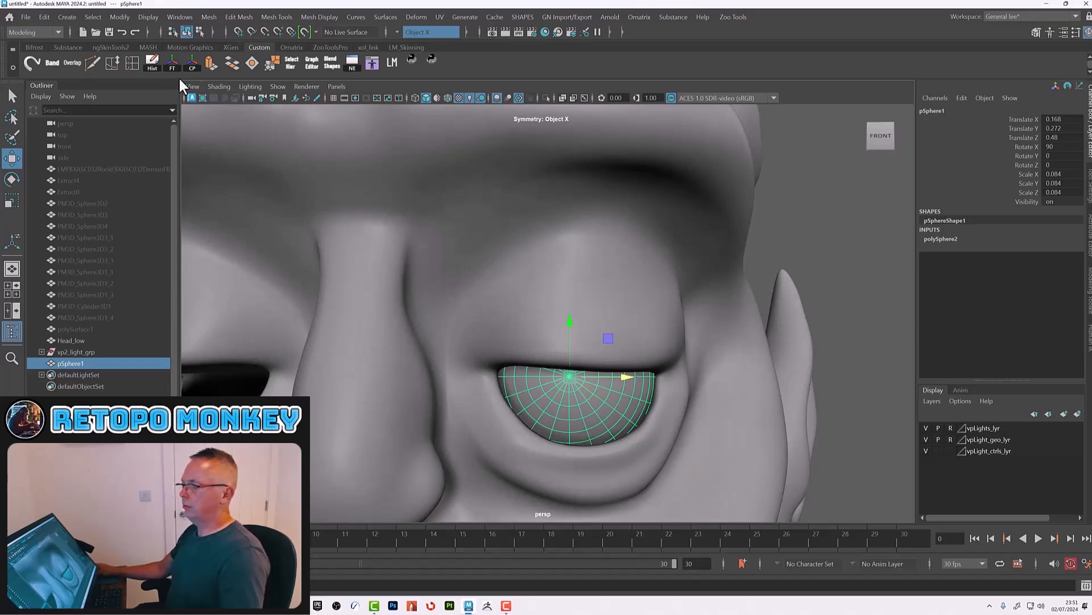
{"action": "left_click", "coordinate": [151, 62]}
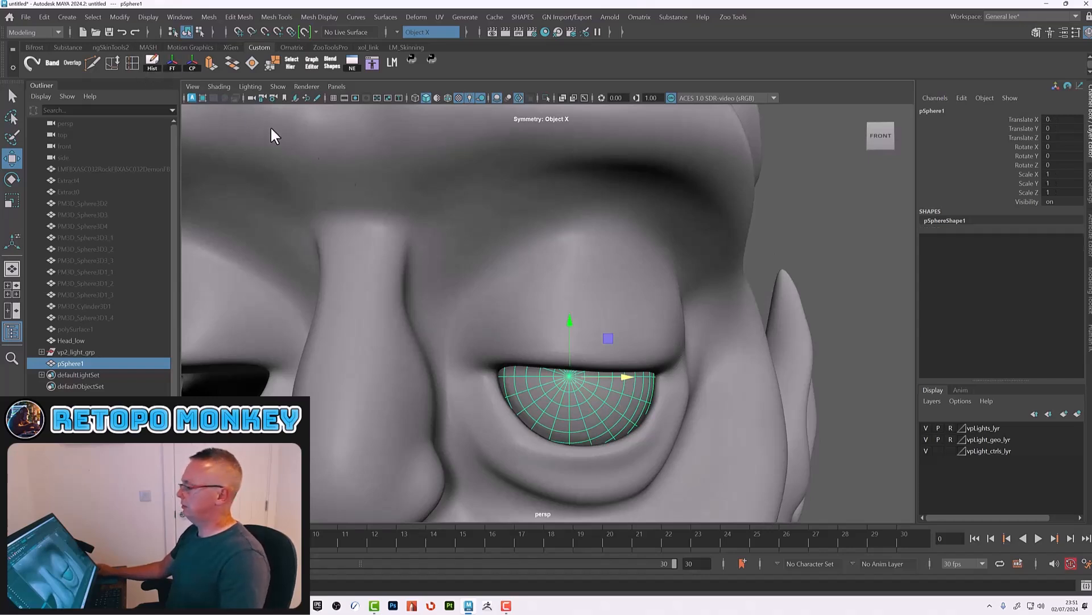
Step: Select the upper eyelid's inner edge loop on Head_low and scale it vertically to sit against the eyeball
{"action": "left_click", "coordinate": [616, 351]}
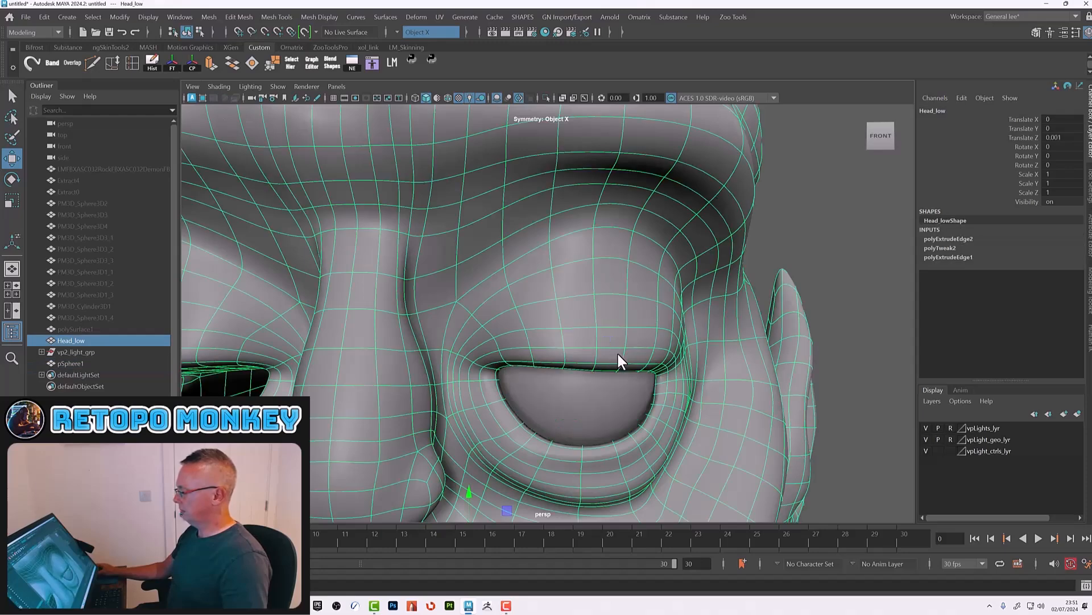
{"action": "right_click_drag", "start_coordinate": [561, 349], "coordinate": [565, 306]}
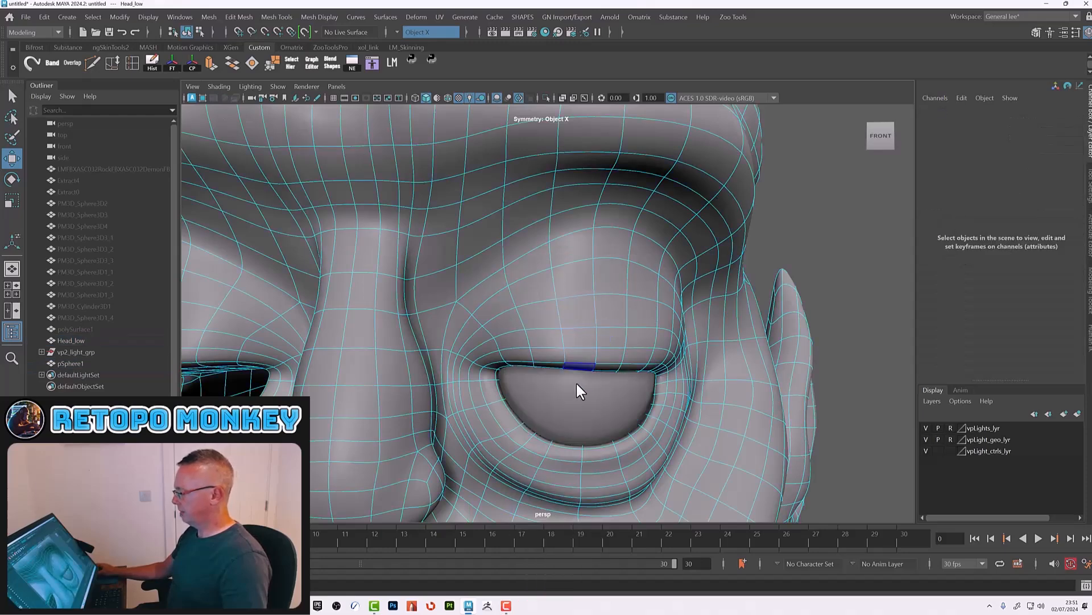
{"action": "scroll", "coordinate": [581, 402], "scroll_direction": "up", "scroll_amount": 2}
{"action": "scroll", "coordinate": [586, 396], "scroll_direction": "up", "scroll_amount": 2}
{"action": "middle_click_drag", "start_coordinate": [588, 392], "coordinate": [548, 342], "text": "alt"}
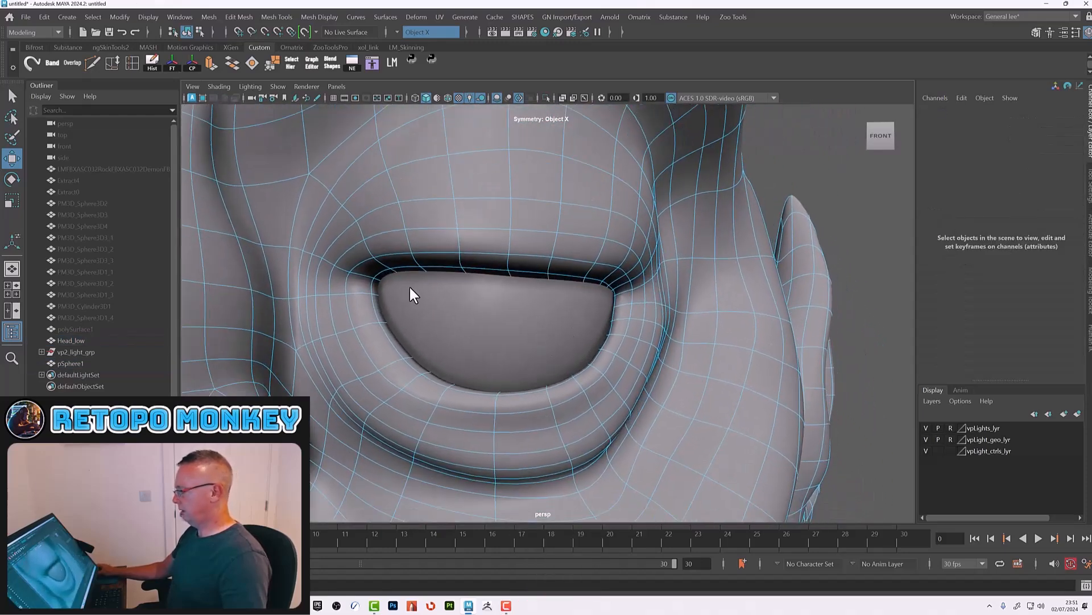
{"action": "left_click", "coordinate": [385, 272]}
{"action": "double_click", "coordinate": [604, 283], "text": "shift"}
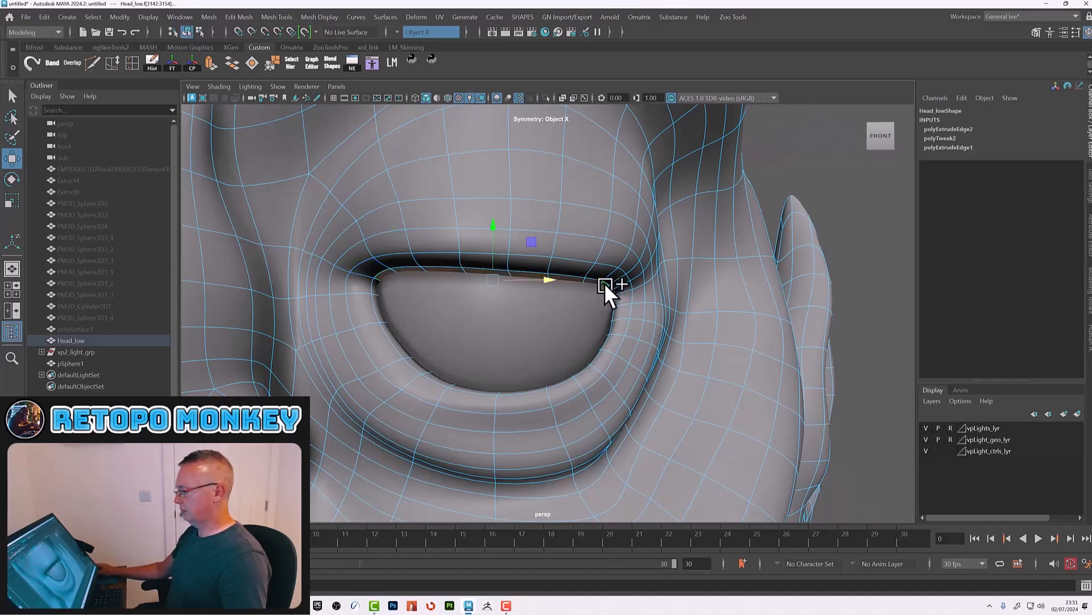
{"action": "left_click", "coordinate": [611, 288], "text": "shift"}
{"action": "key", "text": "r"}
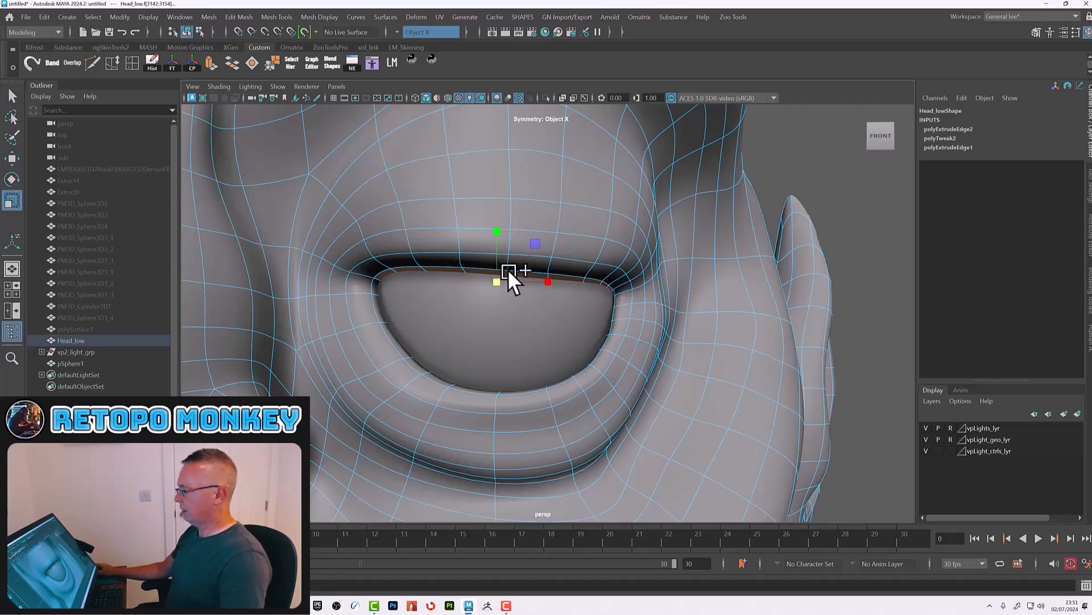
{"action": "left_click_drag", "start_coordinate": [495, 230], "coordinate": [511, 301]}
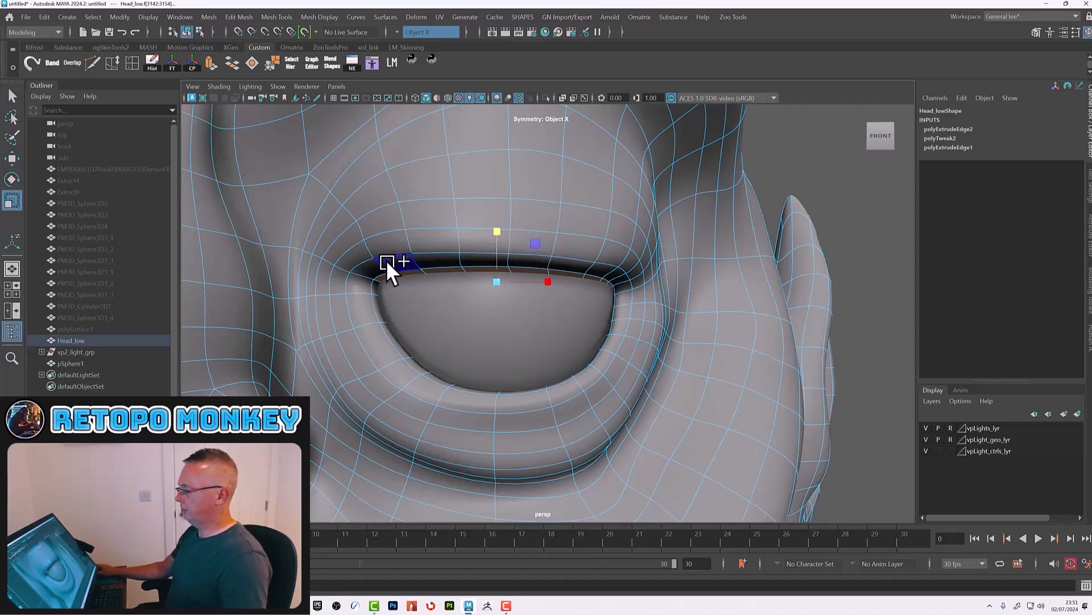
Step: Reselect the eyelid edges in unsmoothed view and scale them tighter to the eyeball, then return to object mode
{"action": "key", "text": "1"}
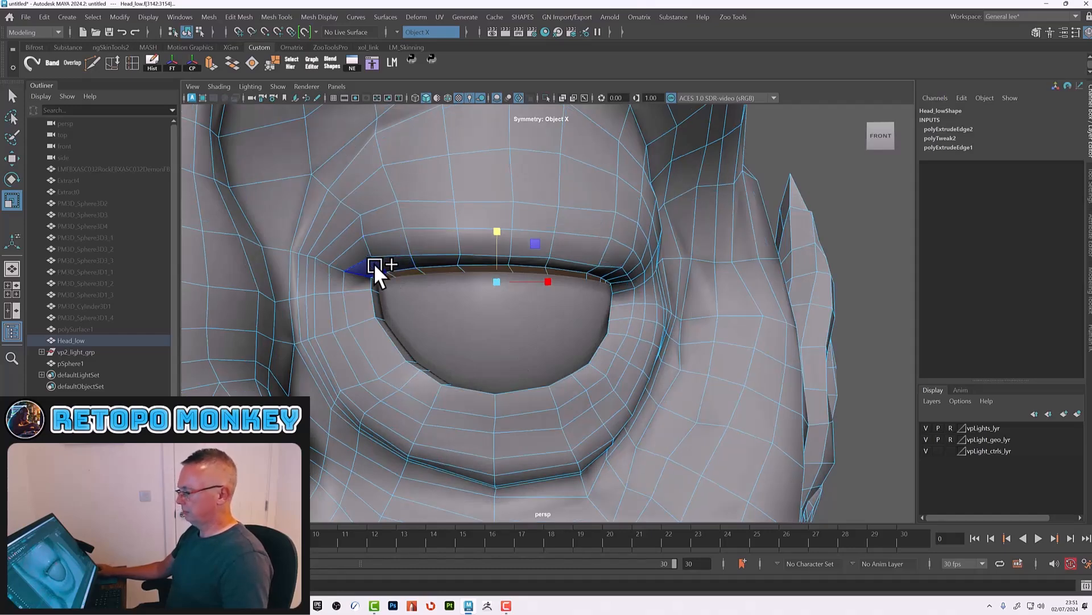
{"action": "left_click", "coordinate": [374, 263], "text": "shift"}
{"action": "left_click", "coordinate": [620, 275], "text": "shift"}
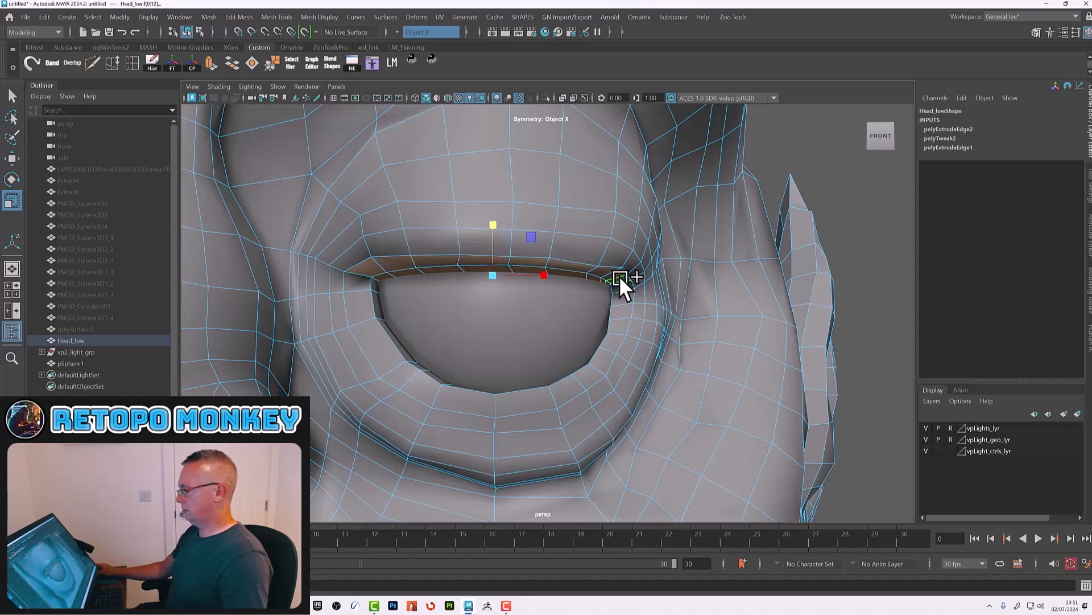
{"action": "left_click_drag", "start_coordinate": [494, 223], "coordinate": [511, 299]}
{"action": "right_click_drag", "start_coordinate": [552, 306], "coordinate": [486, 341], "text": "alt"}
{"action": "left_click_drag", "start_coordinate": [478, 354], "coordinate": [585, 336], "text": "alt"}
{"action": "right_click_drag", "start_coordinate": [593, 312], "coordinate": [625, 341], "text": "alt"}
{"action": "left_click_drag", "start_coordinate": [624, 341], "coordinate": [616, 341], "text": "alt"}
{"action": "key", "text": "3"}
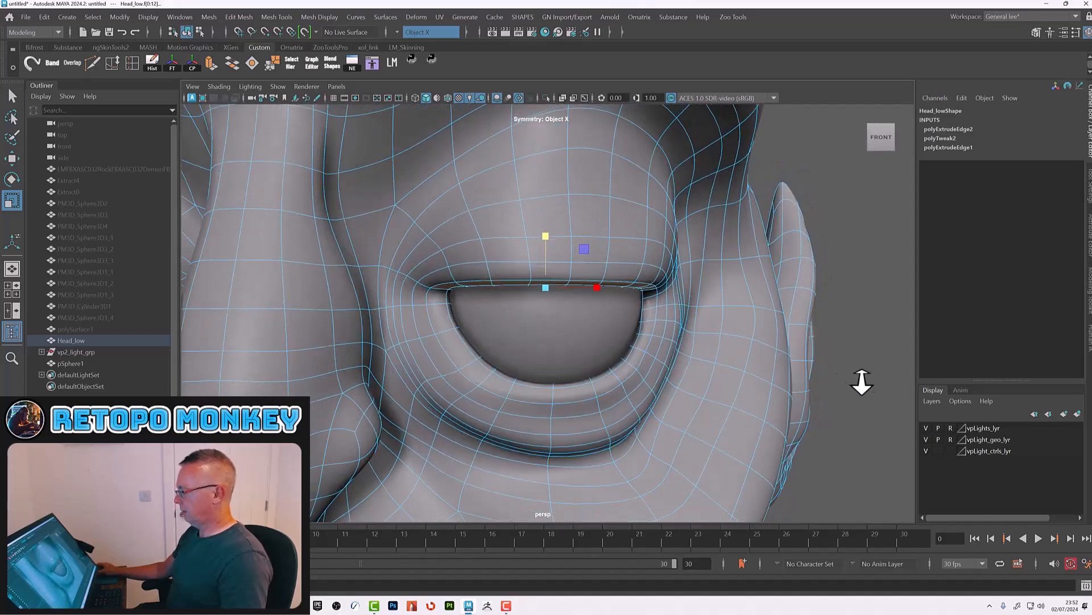
{"action": "left_click", "coordinate": [863, 387]}
{"action": "right_click_drag", "start_coordinate": [863, 388], "coordinate": [738, 395], "text": "alt"}
{"action": "key", "text": "F8"}
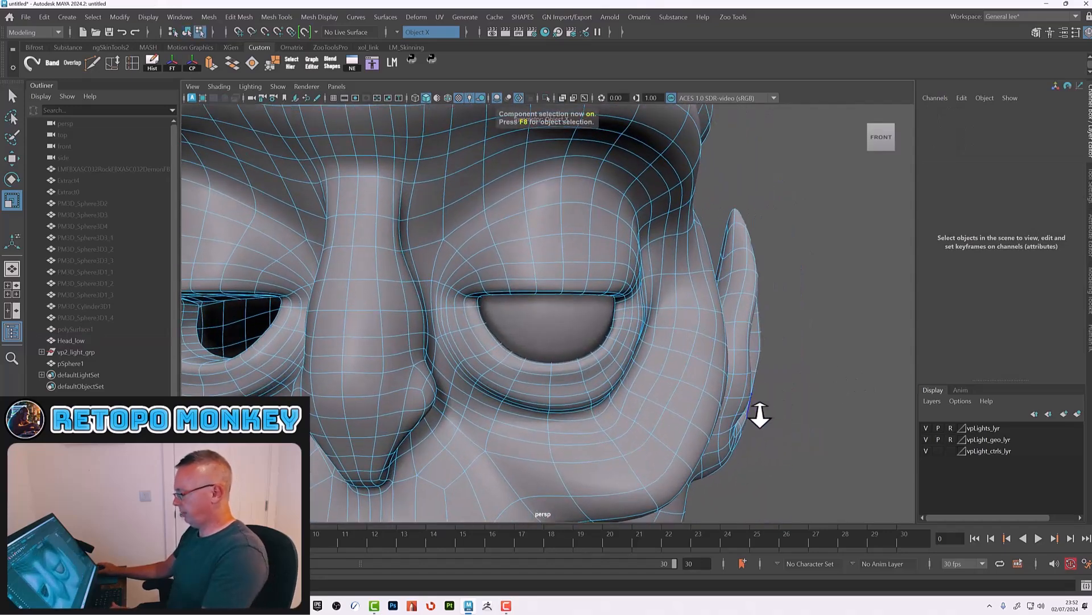
Step: Select the eyeball sphere and move it slightly upward inside the right eye socket
{"action": "key", "text": "F8"}
{"action": "right_click_drag", "start_coordinate": [727, 422], "coordinate": [679, 387], "text": "alt"}
{"action": "left_click", "coordinate": [559, 323]}
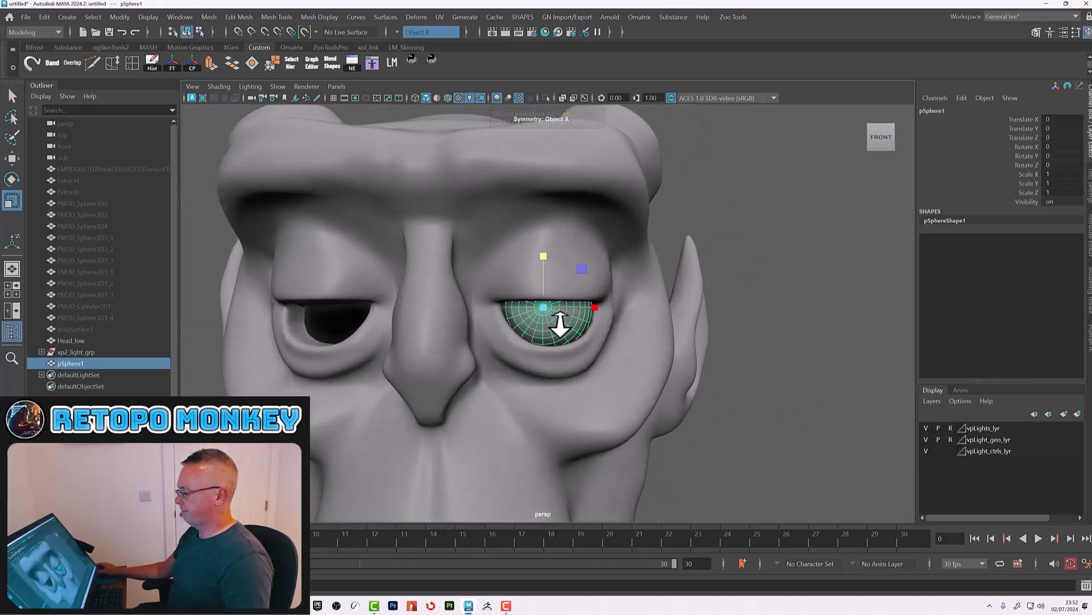
{"action": "right_click_drag", "start_coordinate": [567, 328], "coordinate": [607, 337], "text": "alt"}
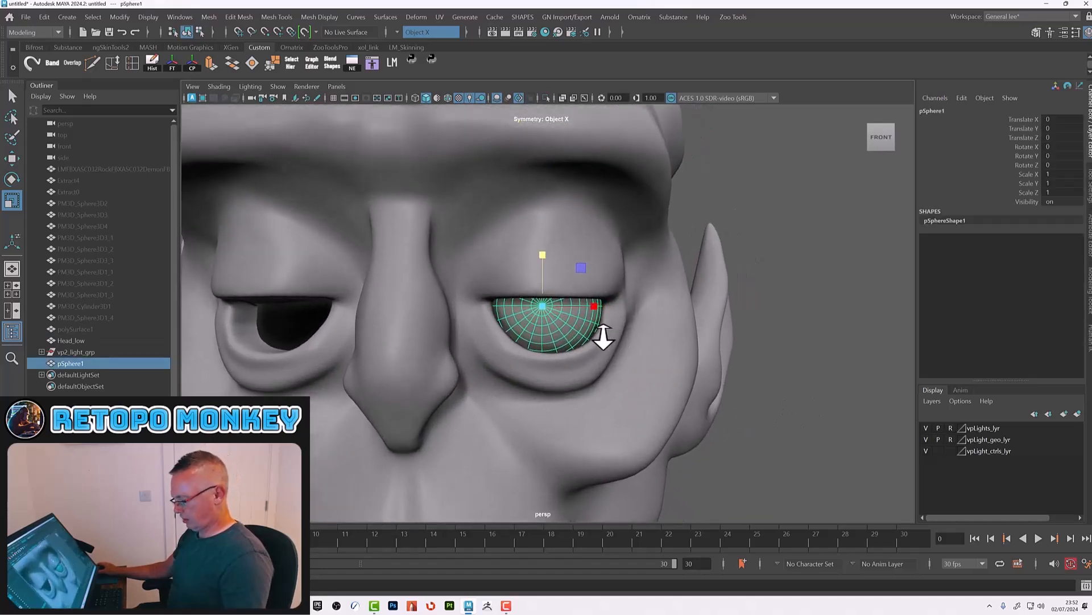
{"action": "key", "text": "w"}
{"action": "left_click_drag", "start_coordinate": [542, 258], "coordinate": [575, 342]}
{"action": "left_click", "coordinate": [785, 399]}
{"action": "left_click_drag", "start_coordinate": [767, 401], "coordinate": [764, 410], "text": "alt"}
{"action": "right_click_drag", "start_coordinate": [813, 371], "coordinate": [607, 344], "text": "alt"}
{"action": "left_click_drag", "start_coordinate": [612, 351], "coordinate": [578, 337], "text": "alt"}
{"action": "right_click_drag", "start_coordinate": [517, 315], "coordinate": [694, 370], "text": "alt"}
{"action": "left_click", "coordinate": [538, 319]}
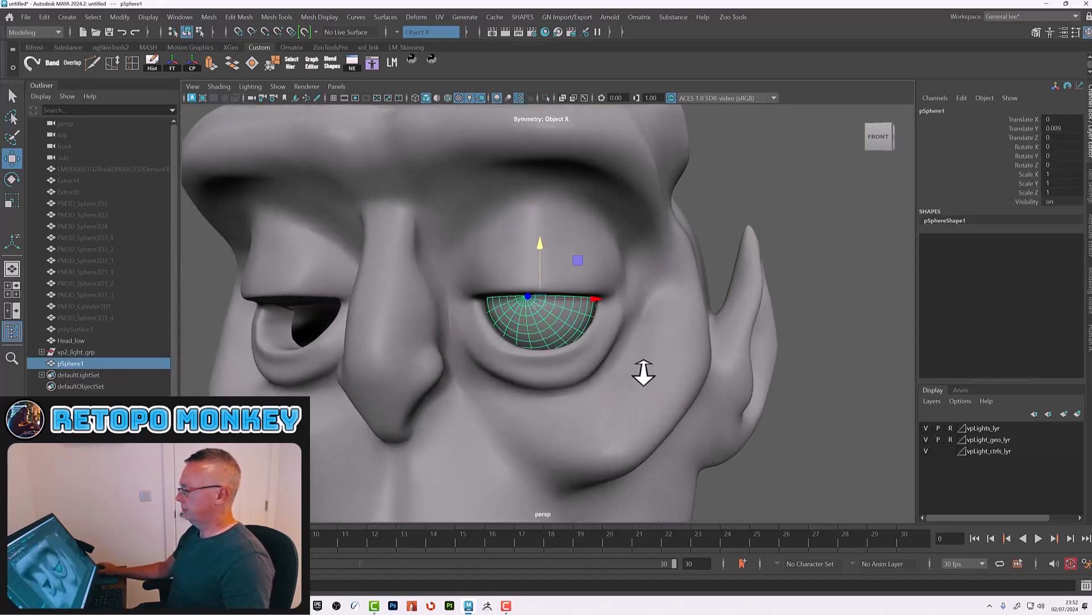
{"action": "left_click_drag", "start_coordinate": [647, 371], "coordinate": [639, 364], "text": "alt"}
Step: Mirror the eyeball sphere across the X axis to create the left eyeball
{"action": "left_click", "coordinate": [210, 17]}
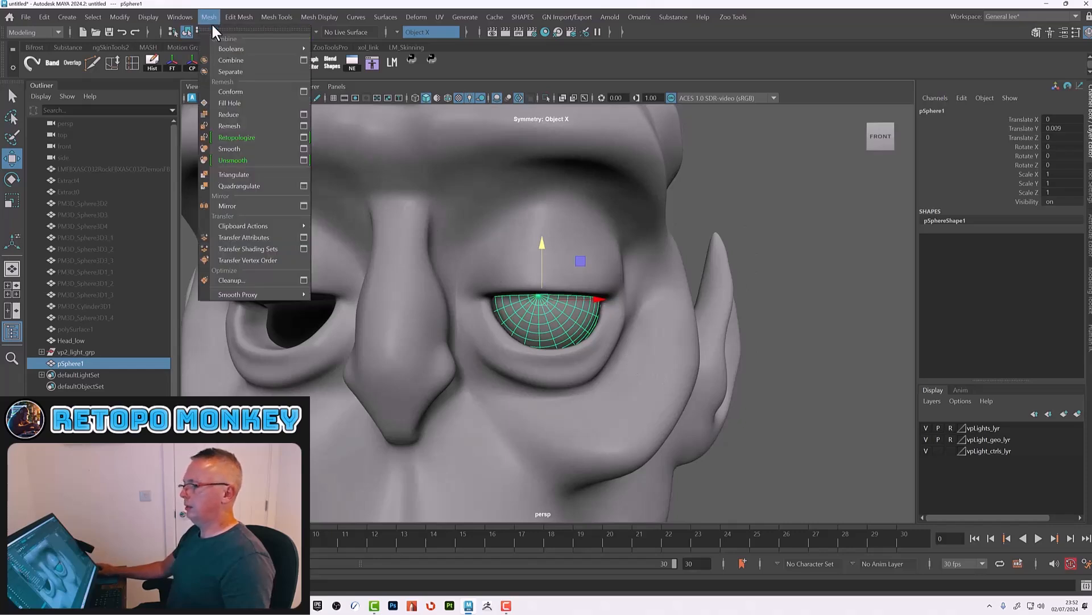
{"action": "left_click", "coordinate": [239, 205]}
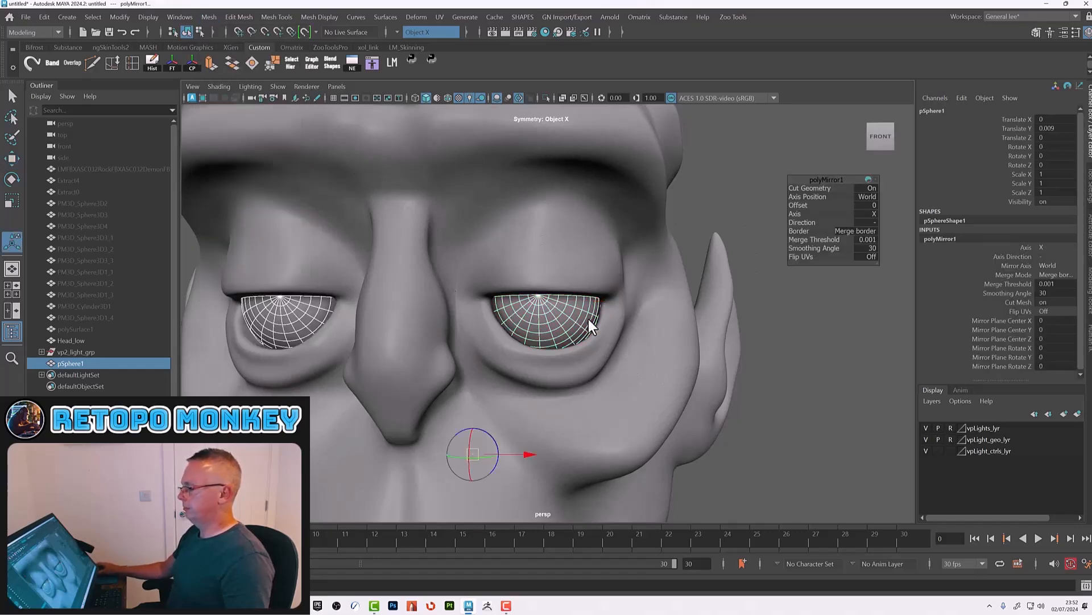
{"action": "right_click_drag", "start_coordinate": [841, 369], "coordinate": [770, 343], "text": "alt"}
{"action": "left_click_drag", "start_coordinate": [769, 343], "coordinate": [768, 333], "text": "alt"}
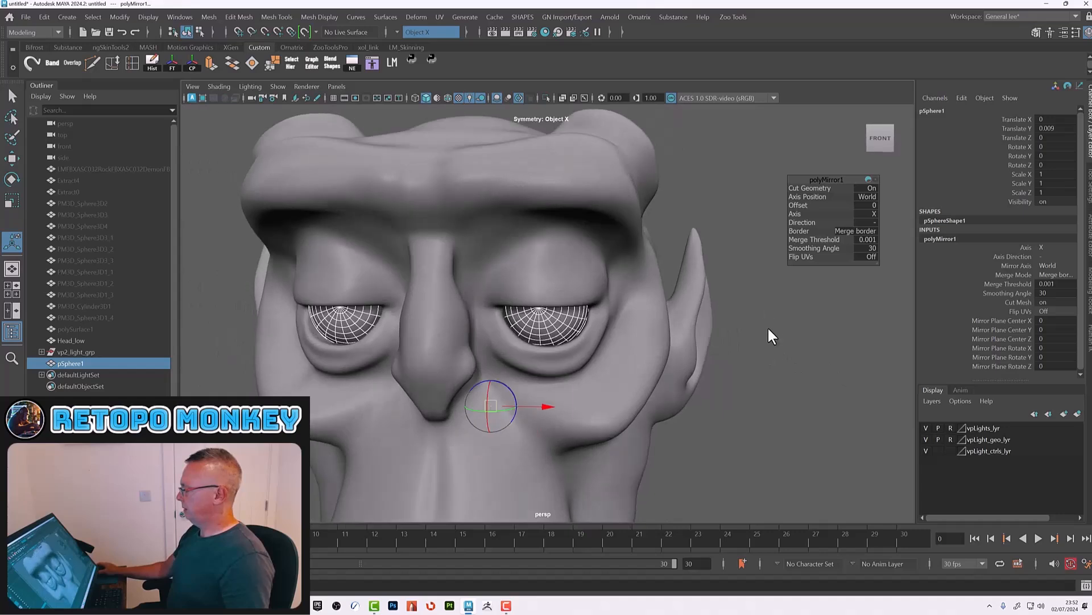
{"action": "left_click", "coordinate": [874, 177]}
Step: Extrude the nostril face on Head_low and move it upward into the nose to form the nostril cavity
{"action": "left_click", "coordinate": [767, 315]}
{"action": "right_click_drag", "start_coordinate": [779, 336], "coordinate": [546, 378], "text": "alt"}
{"action": "left_click_drag", "start_coordinate": [546, 378], "coordinate": [664, 324], "text": "alt"}
{"action": "right_click_drag", "start_coordinate": [547, 362], "coordinate": [636, 401], "text": "alt"}
{"action": "middle_click_drag", "start_coordinate": [504, 492], "coordinate": [615, 358], "text": "alt"}
{"action": "left_click_drag", "start_coordinate": [614, 358], "coordinate": [574, 289], "text": "alt"}
{"action": "right_click_drag", "start_coordinate": [573, 289], "coordinate": [582, 402], "text": "alt"}
{"action": "left_click", "coordinate": [583, 402]}
{"action": "left_click_drag", "start_coordinate": [592, 401], "coordinate": [547, 363], "text": "alt"}
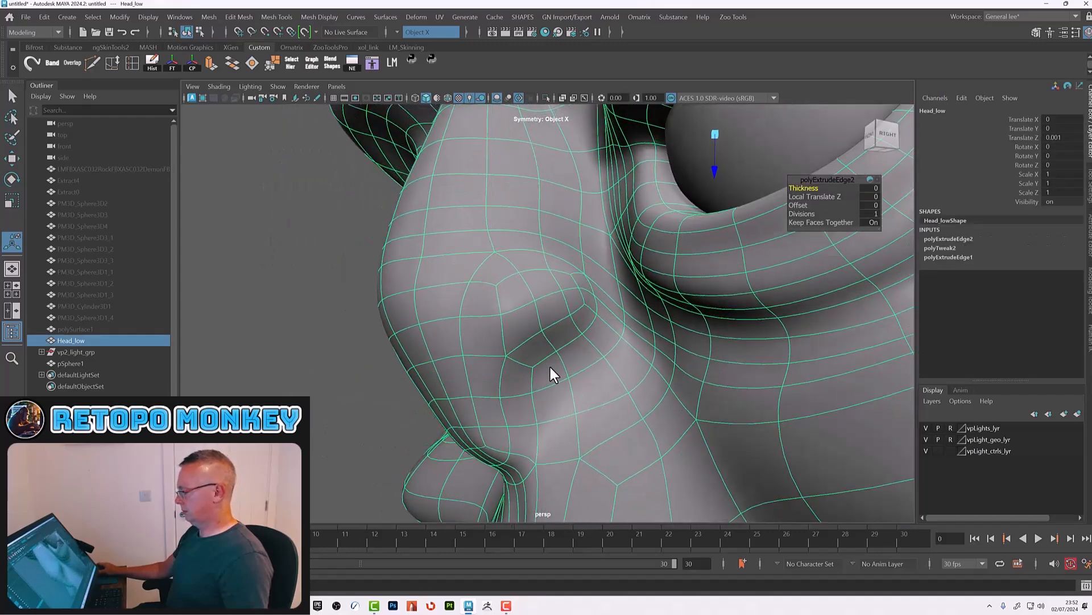
{"action": "right_click_drag", "start_coordinate": [561, 275], "coordinate": [556, 307]}
{"action": "left_click", "coordinate": [545, 382]}
{"action": "left_click_drag", "start_coordinate": [546, 384], "coordinate": [573, 353]}
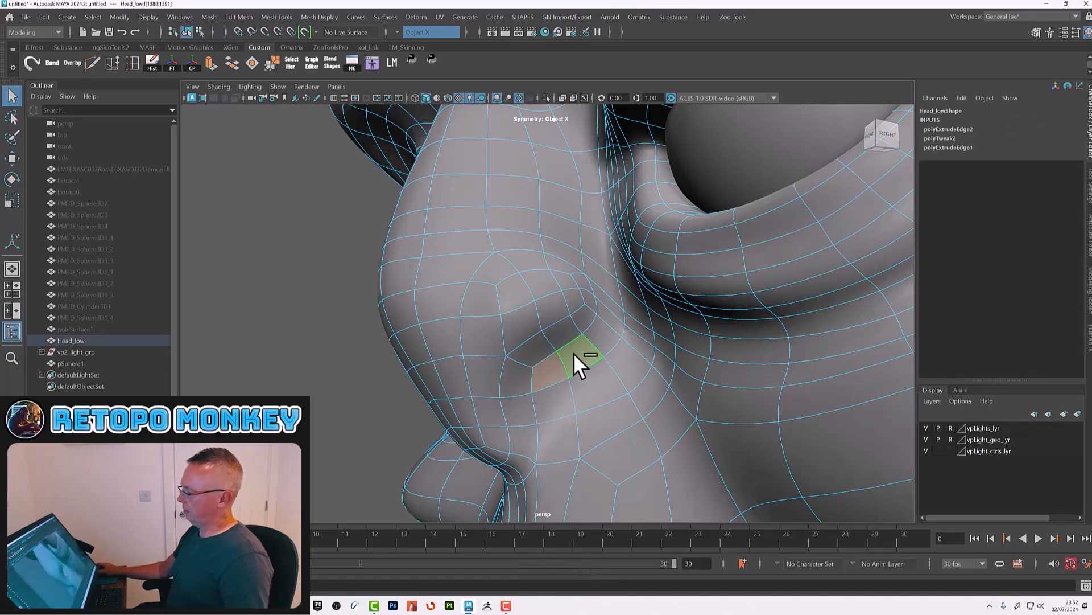
{"action": "left_click", "coordinate": [209, 62]}
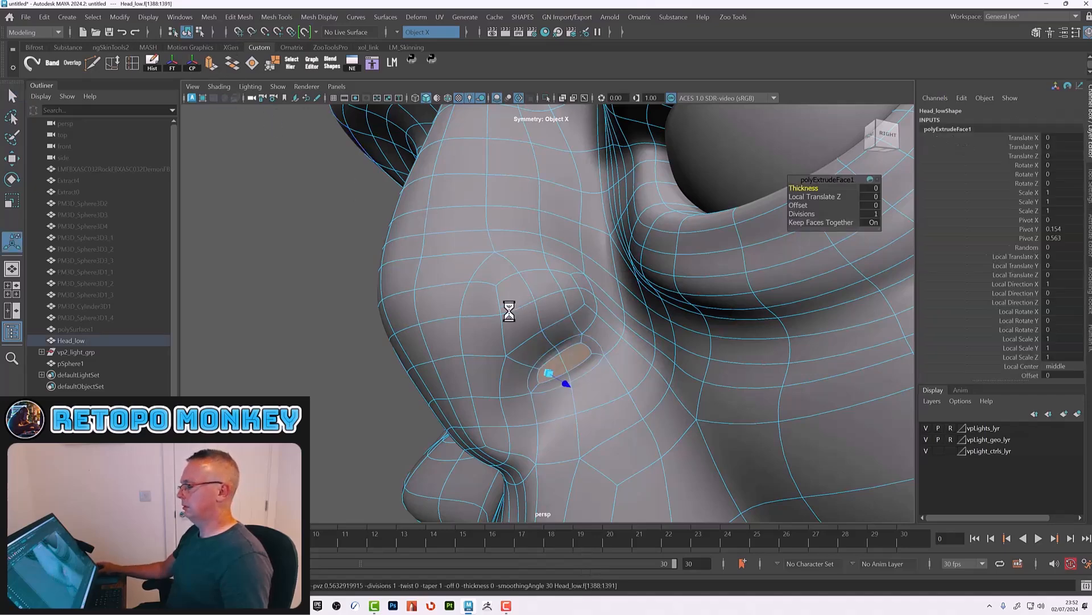
{"action": "left_click_drag", "start_coordinate": [578, 366], "coordinate": [592, 366], "text": "alt"}
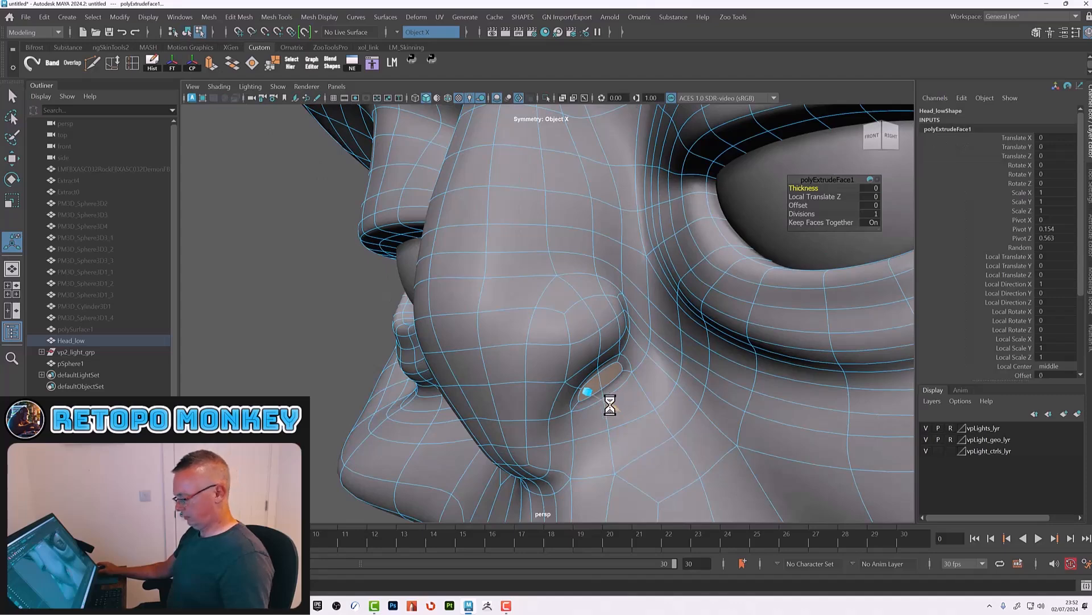
{"action": "key", "text": "q"}
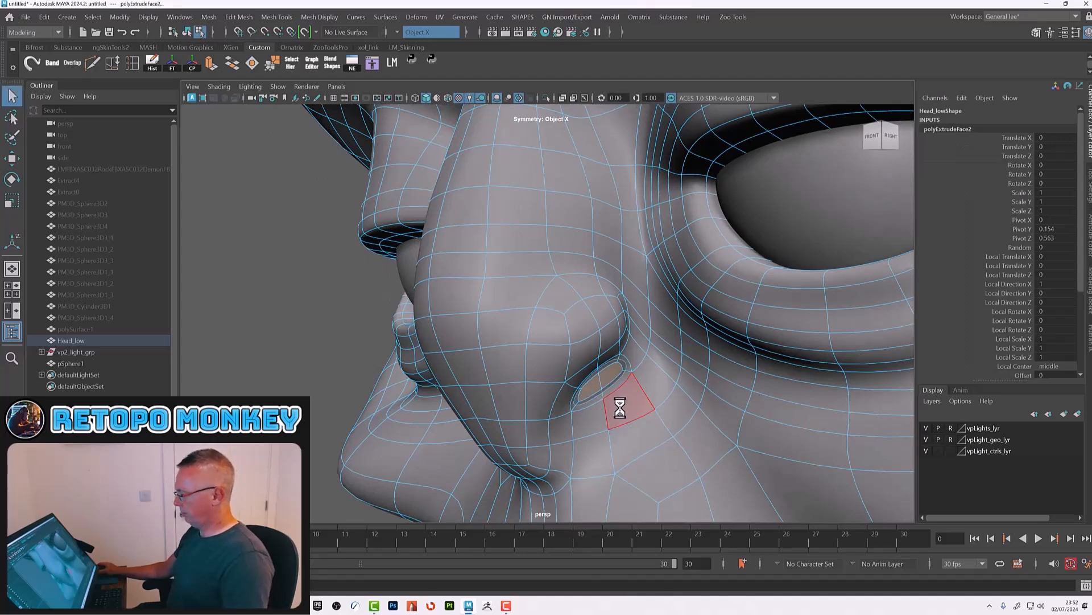
{"action": "mouse_move", "coordinate": [625, 383]}
{"action": "left_mouse_down", "text": "alt"}
{"action": "mouse_move", "coordinate": [589, 376]}
{"action": "mouse_move", "coordinate": [627, 369]}
{"action": "mouse_move", "coordinate": [610, 369]}
{"action": "left_mouse_up", "text": "alt"}
{"action": "scroll", "coordinate": [591, 377], "scroll_direction": "up", "scroll_amount": 2}
{"action": "left_click", "coordinate": [588, 374]}
{"action": "key", "text": "w"}
{"action": "left_click_drag", "start_coordinate": [574, 334], "coordinate": [573, 319]}
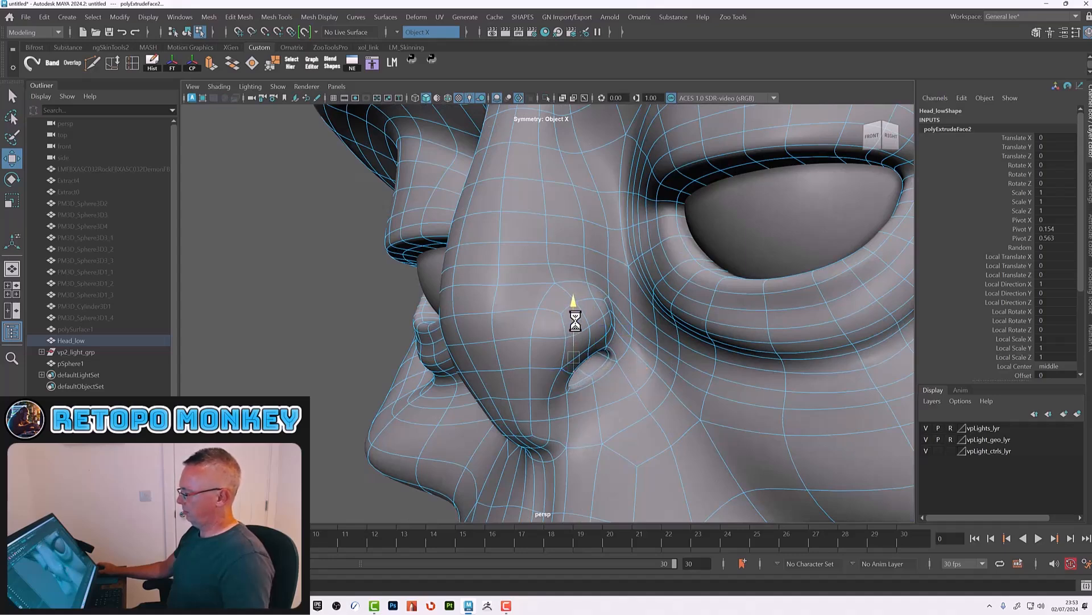
{"action": "right_click_drag", "start_coordinate": [576, 325], "coordinate": [527, 358], "text": "alt"}
{"action": "left_click_drag", "start_coordinate": [527, 358], "coordinate": [586, 375], "text": "alt"}
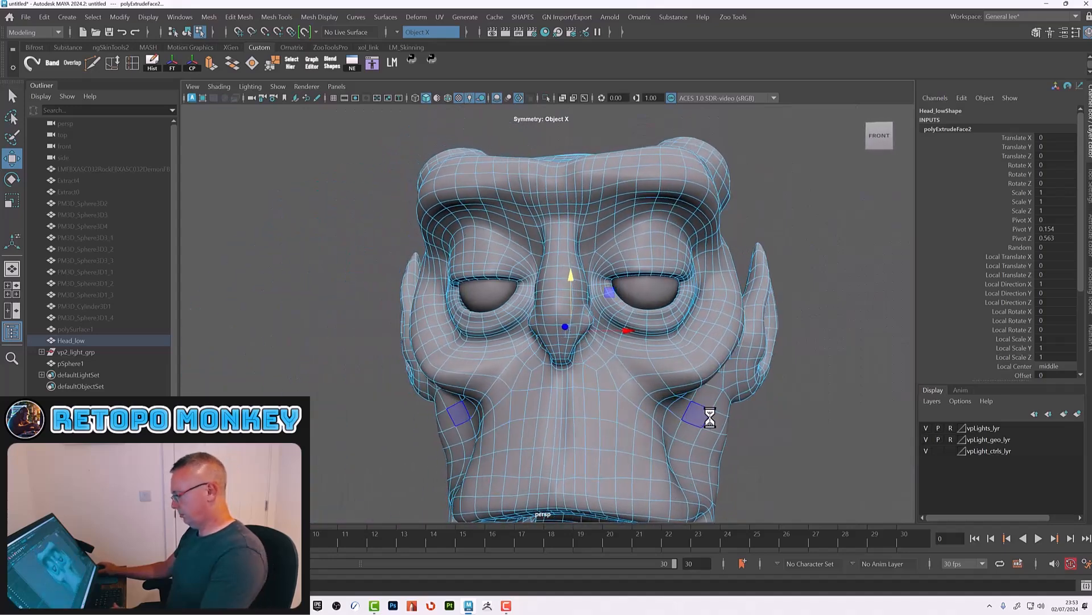
Step: Delete Head_low's construction history in object mode
{"action": "key", "text": "F8"}
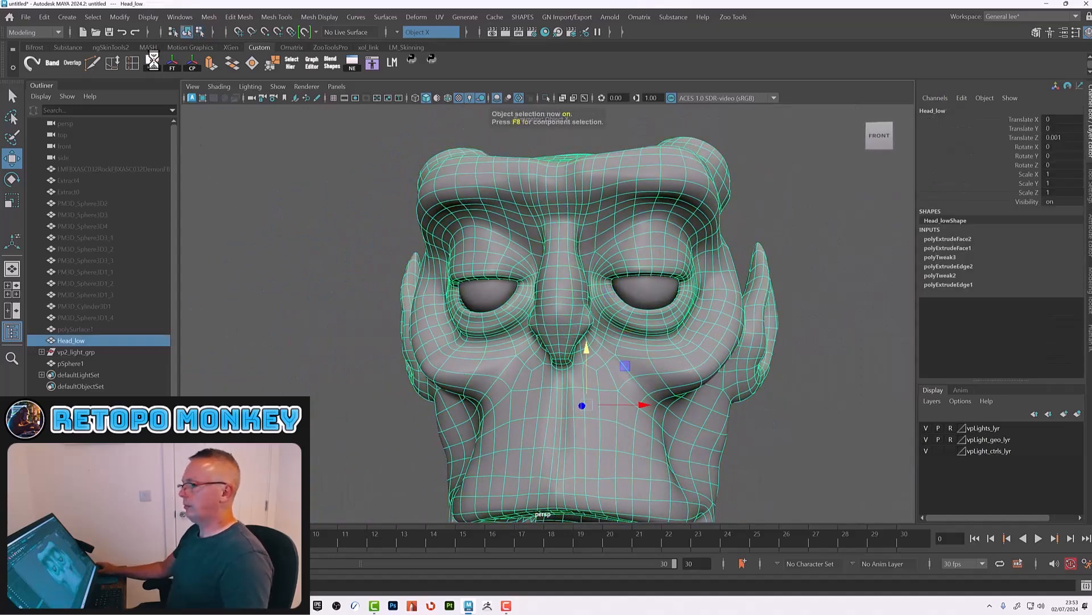
{"action": "left_click", "coordinate": [151, 60]}
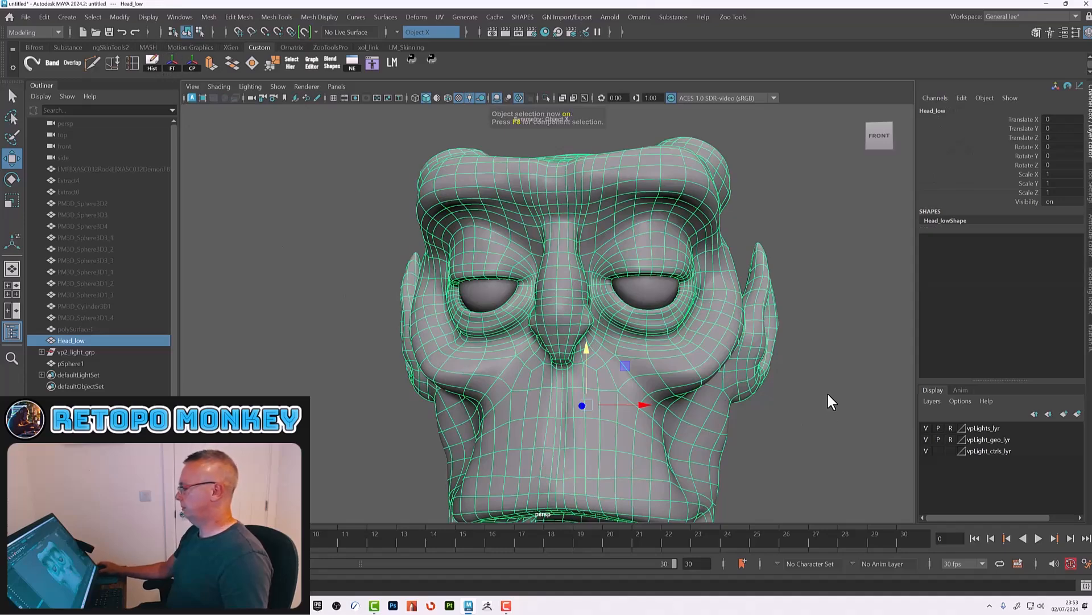
{"action": "left_click", "coordinate": [827, 392]}
Step: Insert two edge loops around the ear on Head_low in unsmoothed view
{"action": "scroll", "coordinate": [667, 418], "scroll_direction": "down", "scroll_amount": 3}
{"action": "left_click_drag", "start_coordinate": [667, 421], "coordinate": [668, 378], "text": "alt"}
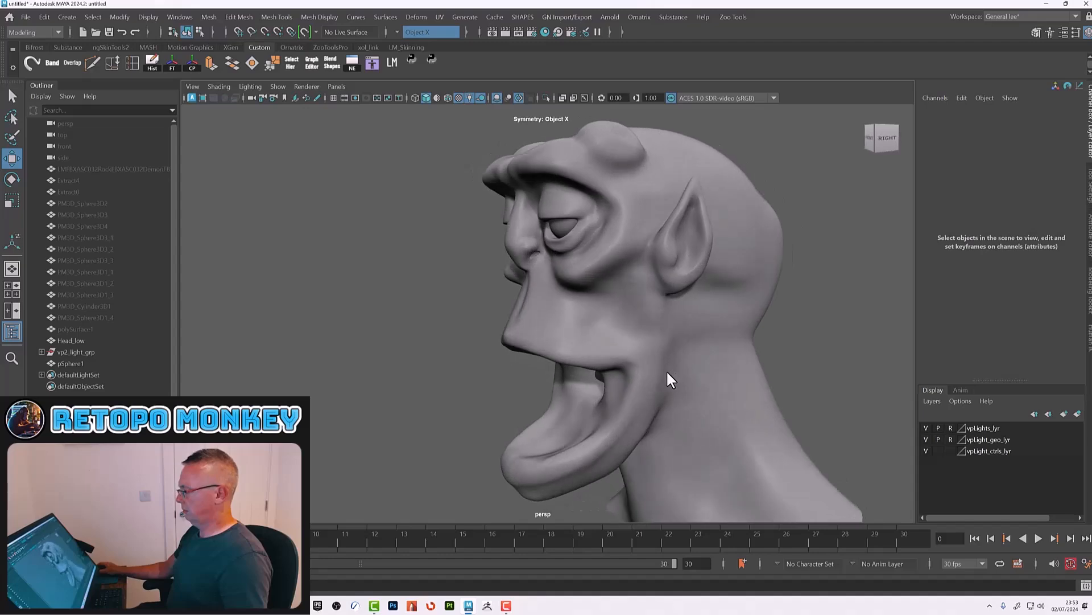
{"action": "middle_click_drag", "start_coordinate": [673, 279], "coordinate": [589, 364], "text": "alt"}
{"action": "right_click_drag", "start_coordinate": [559, 326], "coordinate": [762, 389], "text": "alt"}
{"action": "middle_click_drag", "start_coordinate": [762, 389], "coordinate": [683, 405], "text": "alt"}
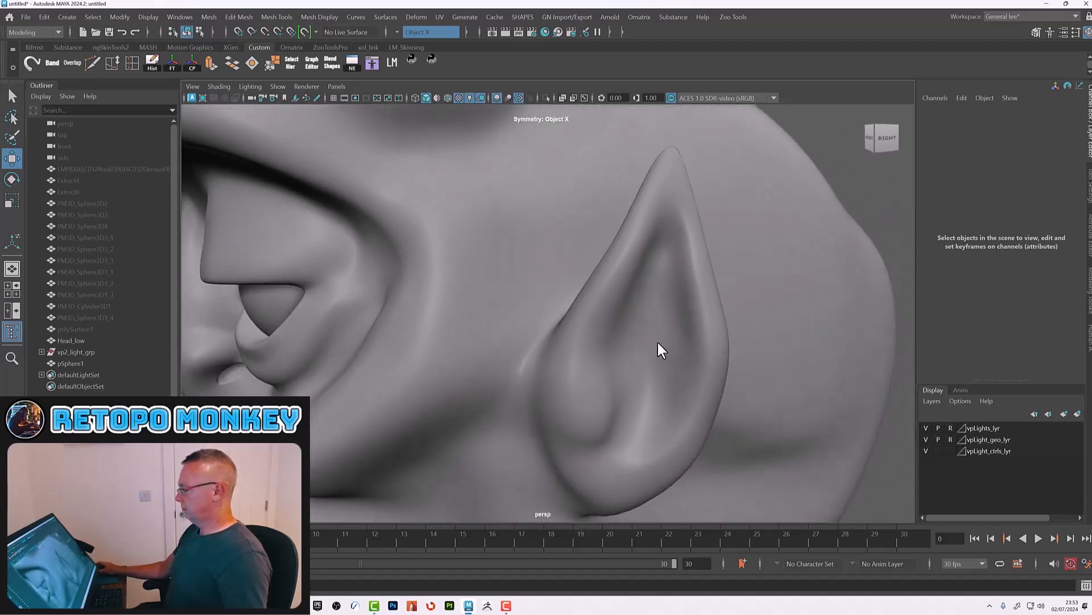
{"action": "left_click", "coordinate": [657, 341]}
{"action": "left_click_drag", "start_coordinate": [634, 312], "coordinate": [664, 322], "text": "alt"}
{"action": "right_click_drag", "start_coordinate": [661, 252], "coordinate": [654, 224]}
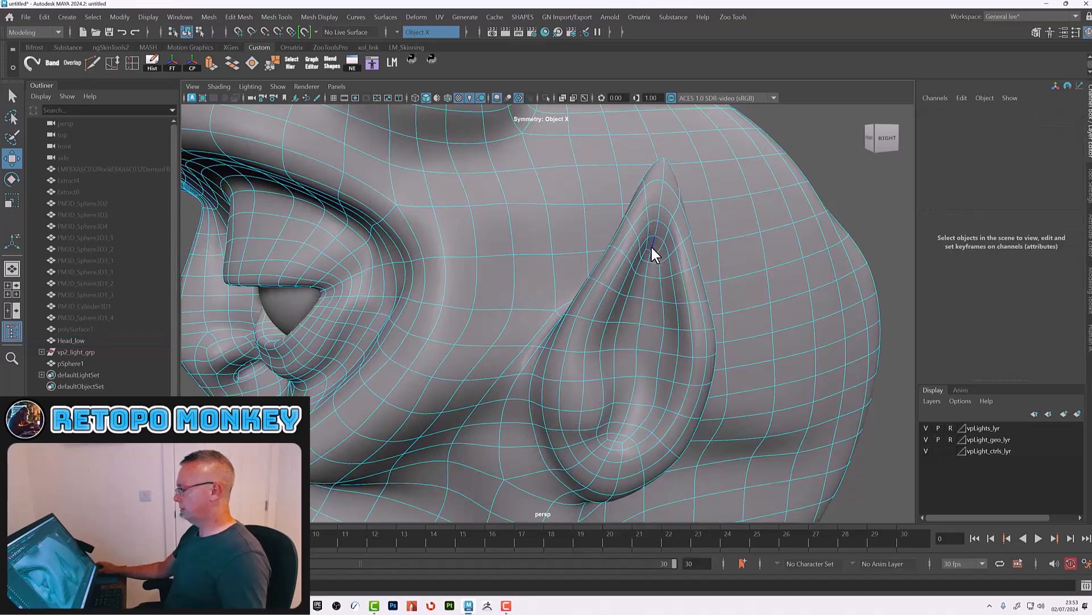
{"action": "left_click", "coordinate": [131, 63]}
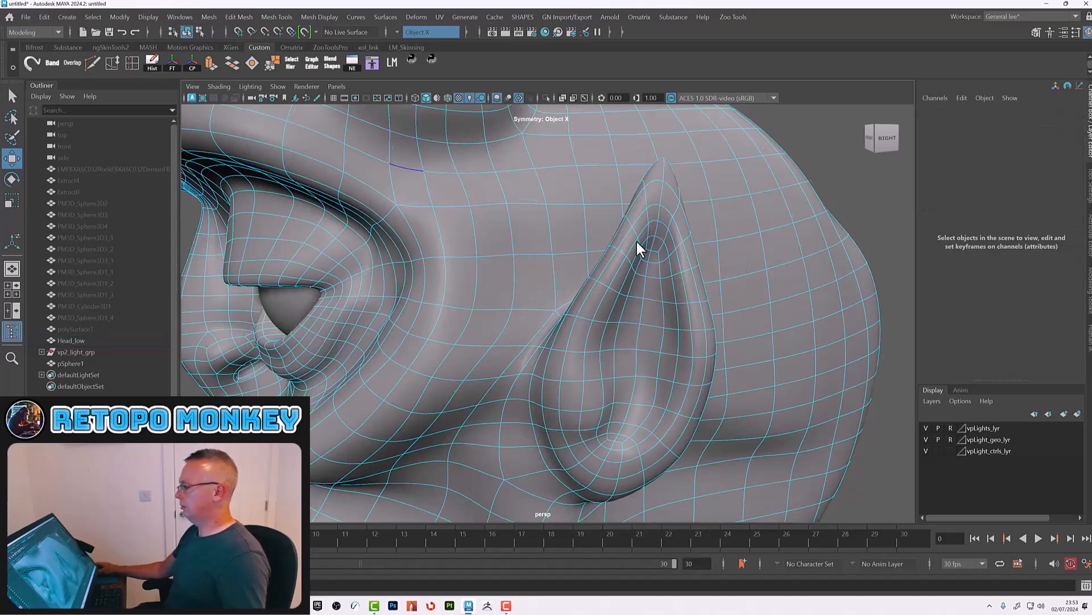
{"action": "key", "text": "1"}
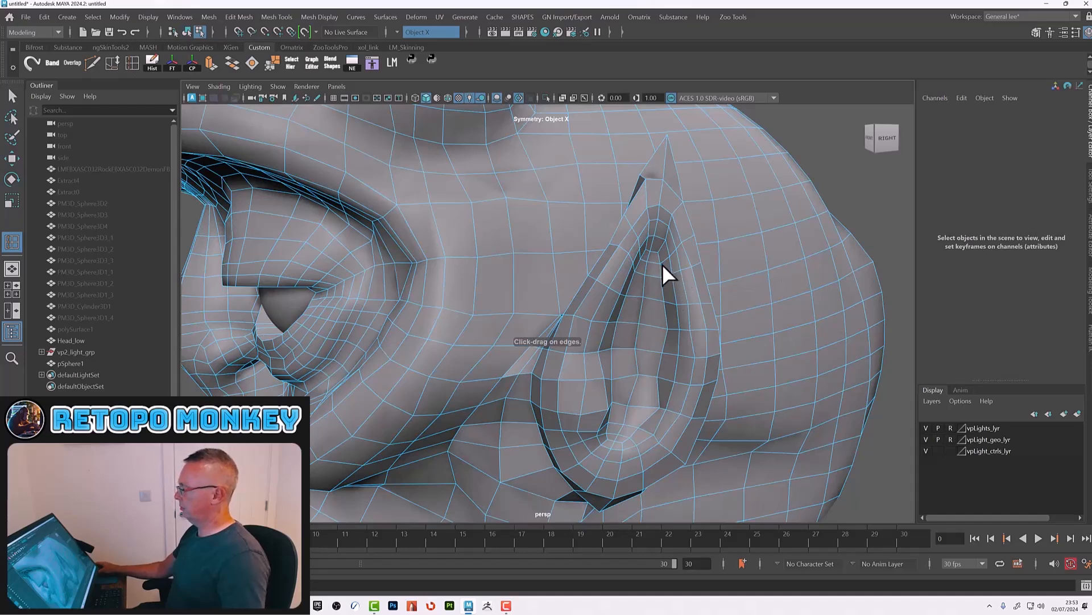
{"action": "left_click", "coordinate": [661, 241]}
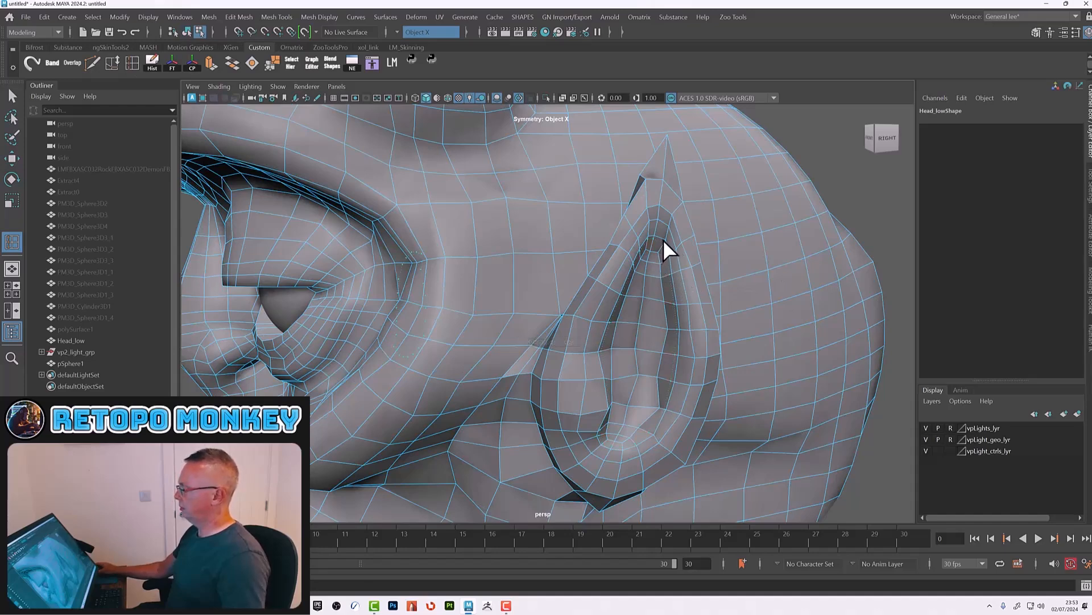
{"action": "left_click", "coordinate": [664, 245]}
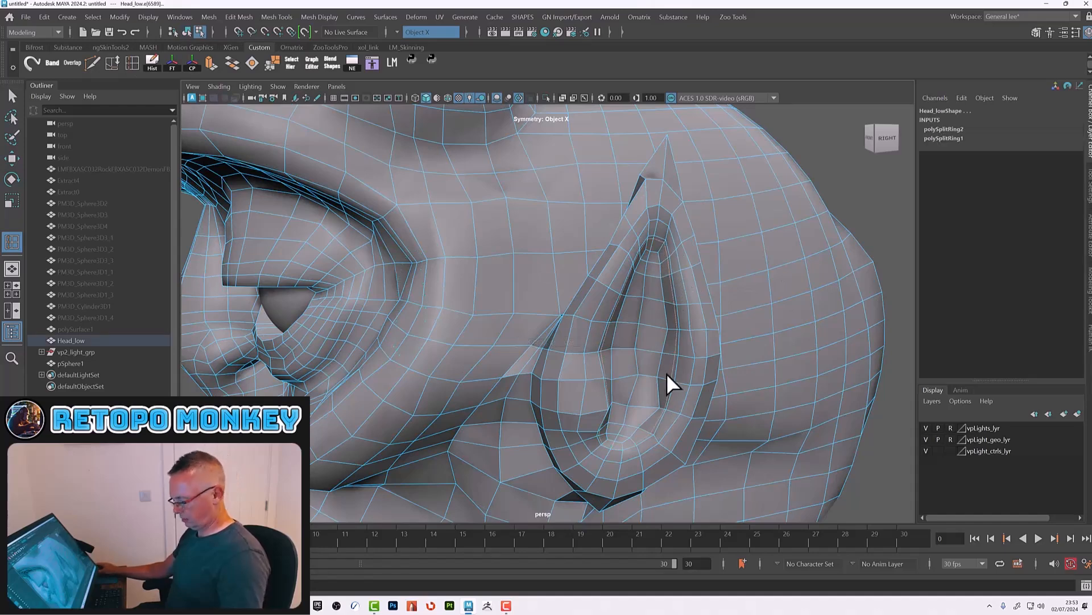
{"action": "key", "text": "w"}
{"action": "left_click_drag", "start_coordinate": [660, 386], "coordinate": [569, 360], "text": "alt"}
{"action": "key", "text": "ctrl+z"}
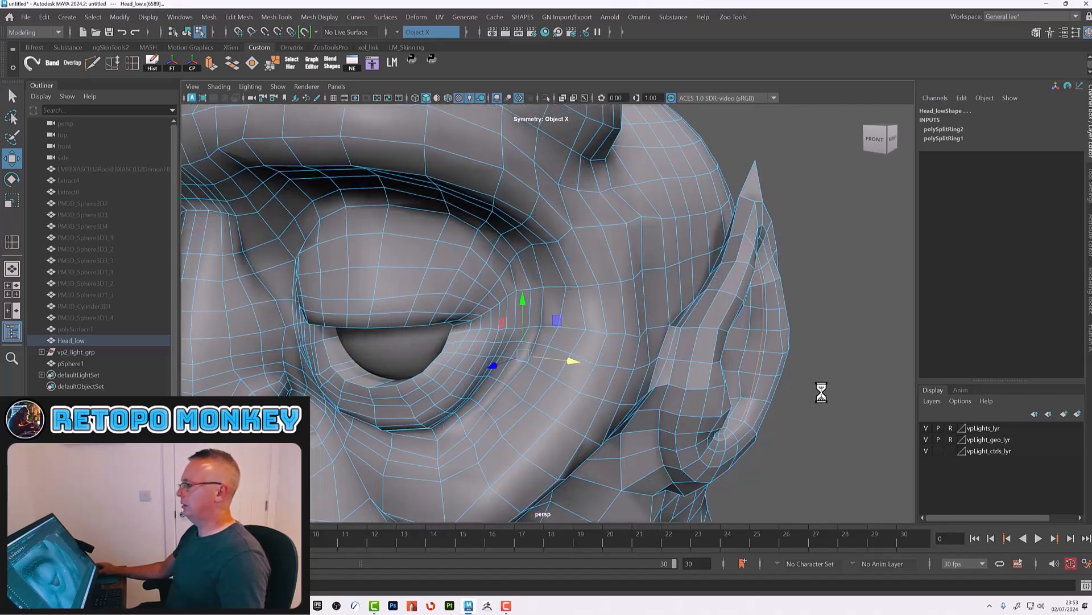
Step: Select the ear's inner edge loop and inspect the ear in smoothed view before returning to object mode
{"action": "left_click", "coordinate": [821, 392]}
{"action": "double_click", "coordinate": [756, 360]}
{"action": "left_click_drag", "start_coordinate": [798, 353], "coordinate": [771, 361]}
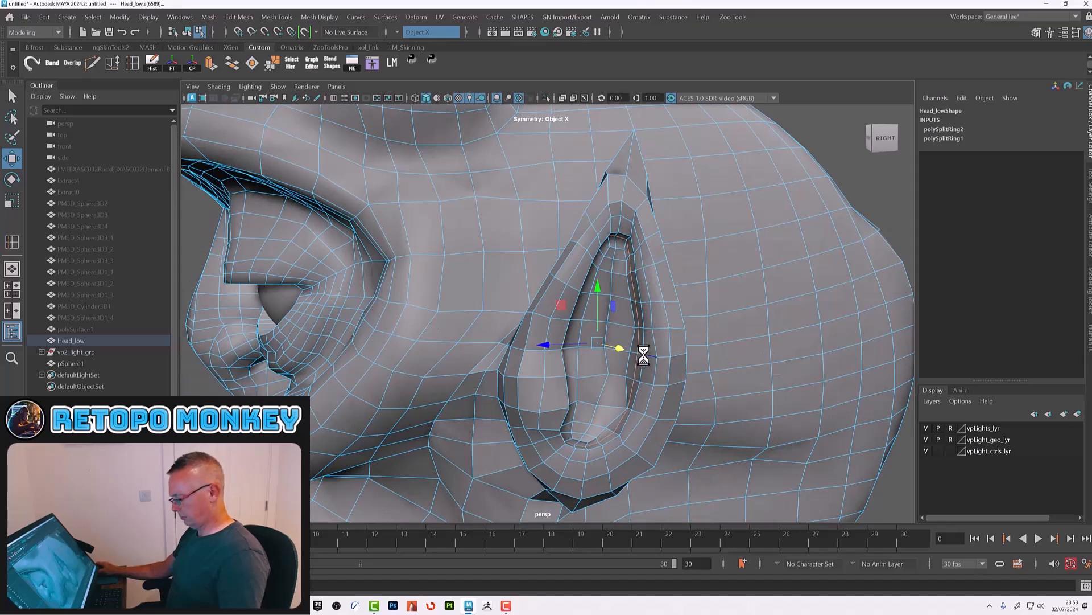
{"action": "key", "text": "r"}
{"action": "left_click", "coordinate": [600, 343]}
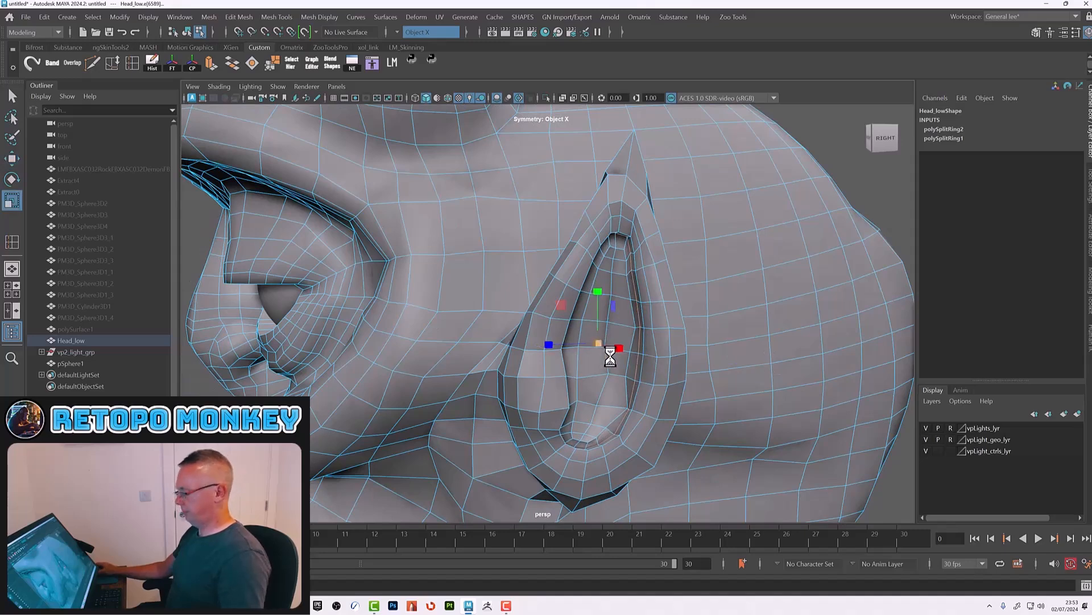
{"action": "key", "text": "3"}
{"action": "right_click_drag", "start_coordinate": [841, 294], "coordinate": [534, 292], "text": "alt"}
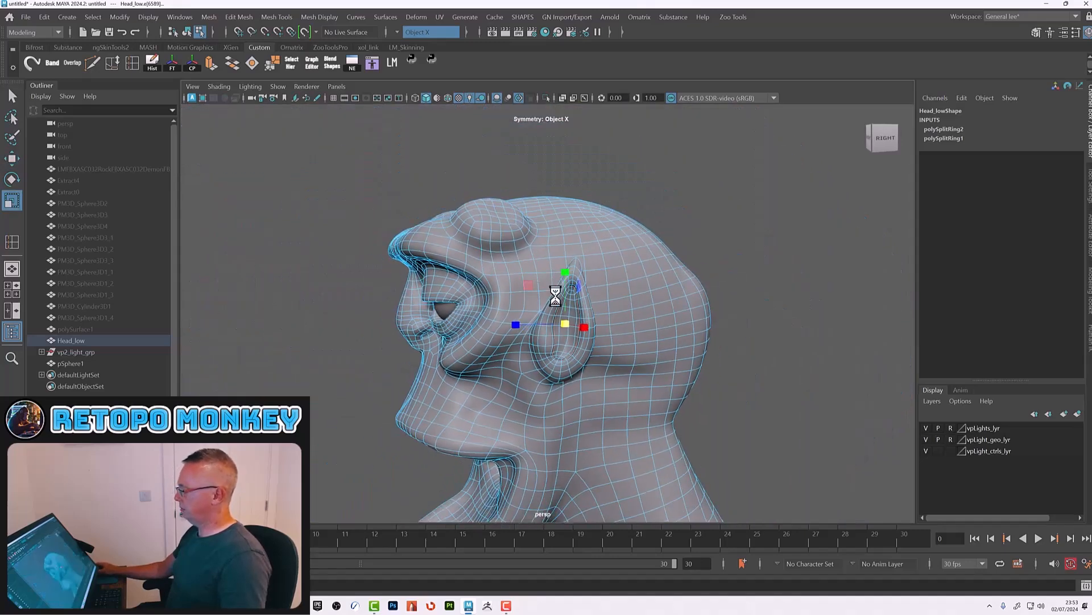
{"action": "left_click_drag", "start_coordinate": [732, 272], "coordinate": [760, 273], "text": "alt"}
{"action": "key", "text": "F8"}
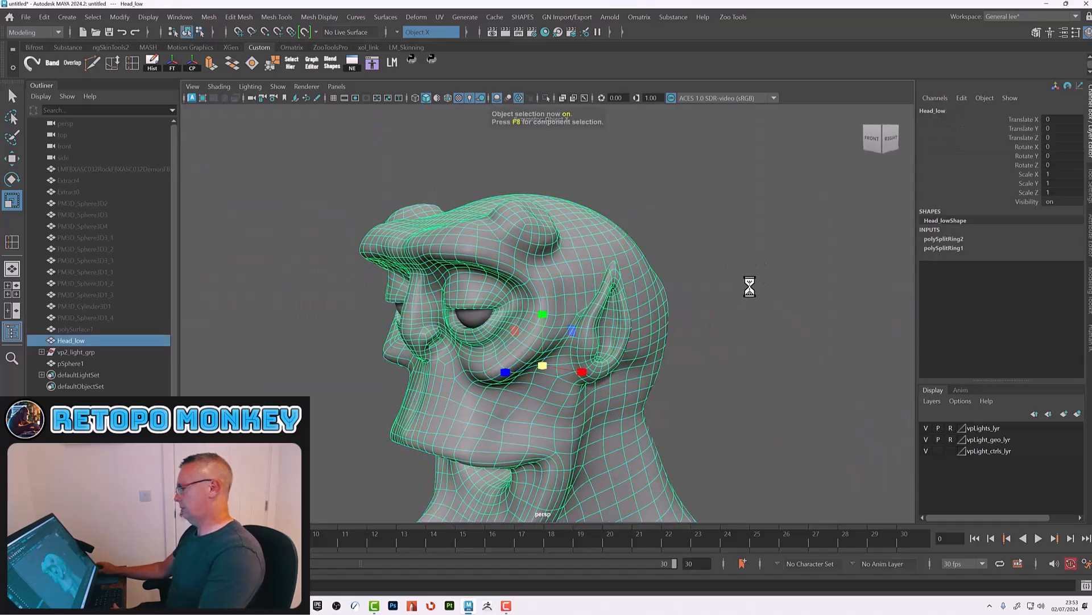
Step: Insert edge loops around the horn bump on top of Head_low's head in unsmoothed view
{"action": "left_click", "coordinate": [746, 289]}
{"action": "right_click_drag", "start_coordinate": [681, 346], "coordinate": [765, 356], "text": "alt"}
{"action": "left_click_drag", "start_coordinate": [674, 380], "coordinate": [685, 381], "text": "alt"}
{"action": "right_click_drag", "start_coordinate": [685, 381], "coordinate": [609, 373], "text": "alt"}
{"action": "left_click_drag", "start_coordinate": [637, 397], "coordinate": [639, 356], "text": "alt"}
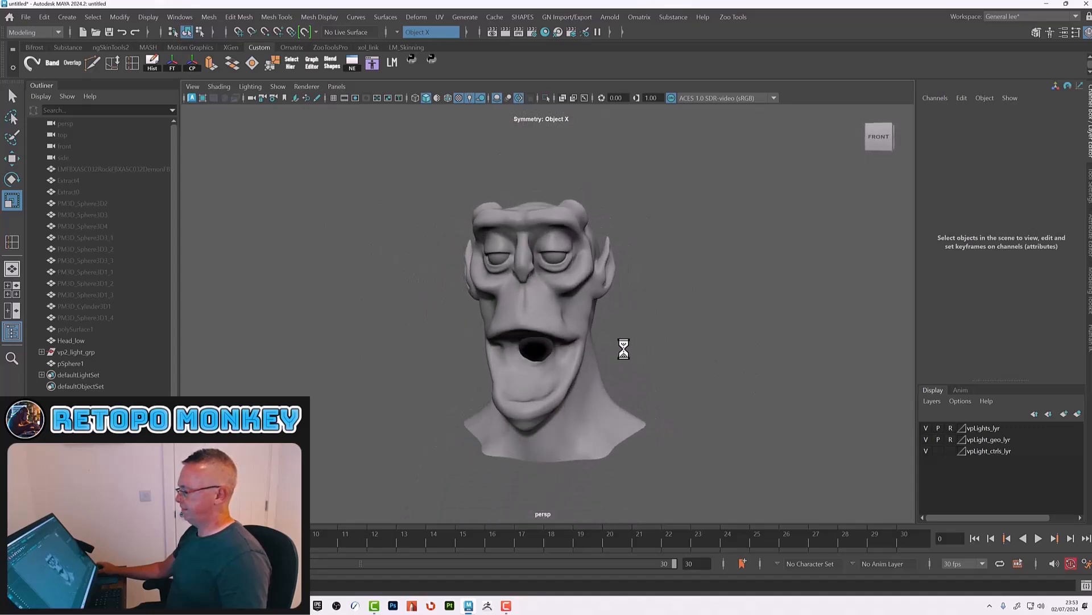
{"action": "right_click_drag", "start_coordinate": [639, 356], "coordinate": [718, 385], "text": "alt"}
{"action": "left_click_drag", "start_coordinate": [718, 384], "coordinate": [538, 410], "text": "alt"}
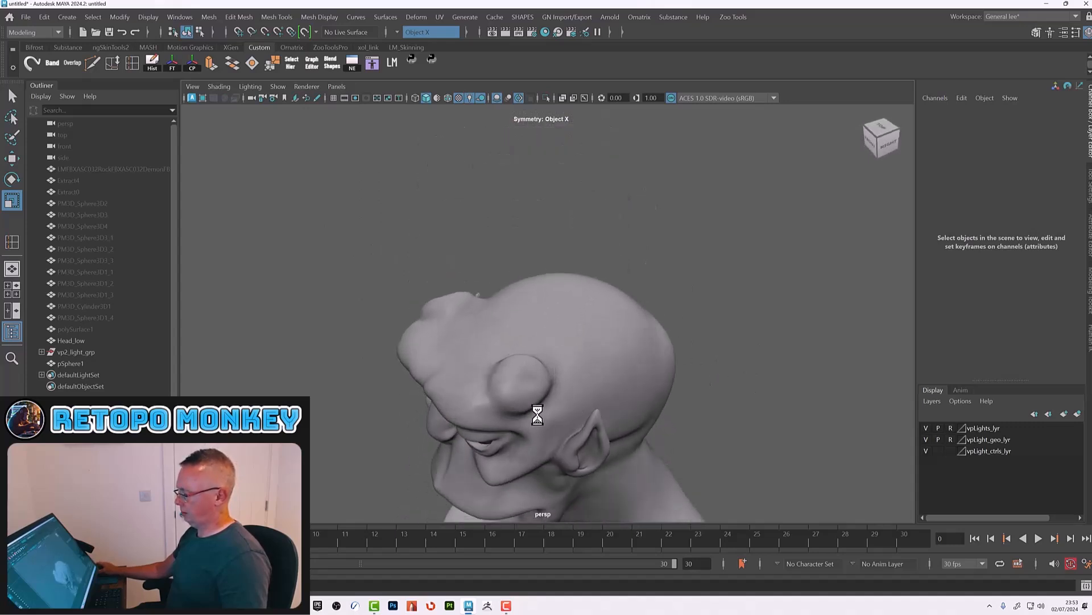
{"action": "right_click_drag", "start_coordinate": [539, 409], "coordinate": [577, 444], "text": "alt"}
{"action": "left_click_drag", "start_coordinate": [577, 444], "coordinate": [634, 408], "text": "alt"}
{"action": "left_click", "coordinate": [578, 426]}
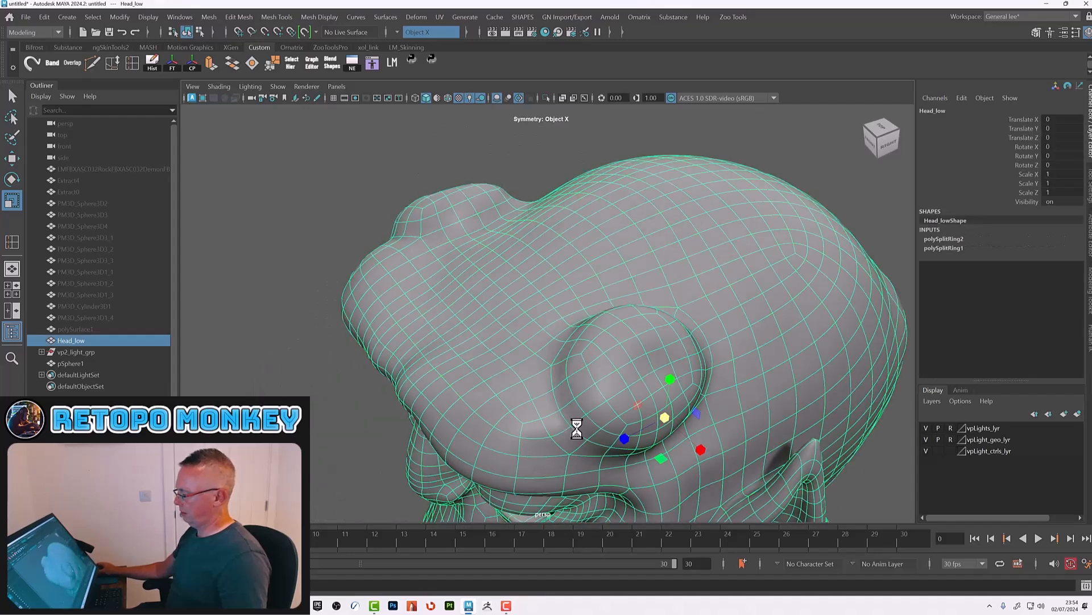
{"action": "right_click_drag", "start_coordinate": [578, 427], "coordinate": [598, 431], "text": "alt"}
{"action": "left_click_drag", "start_coordinate": [599, 431], "coordinate": [615, 412], "text": "alt"}
{"action": "key", "text": "1"}
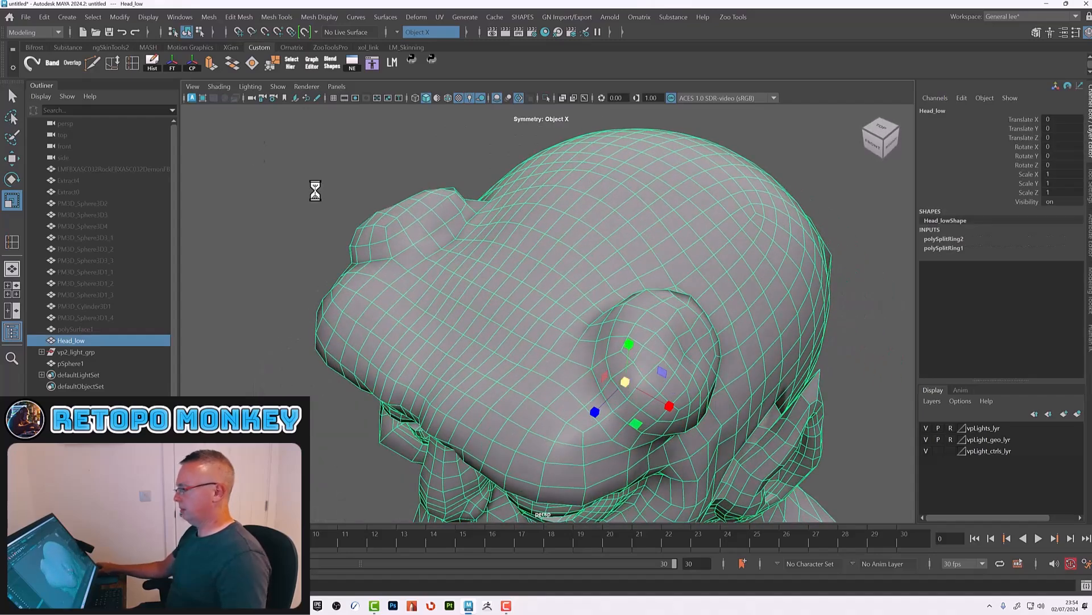
{"action": "left_click", "coordinate": [132, 63]}
{"action": "left_click_drag", "start_coordinate": [519, 312], "coordinate": [596, 353], "text": "alt"}
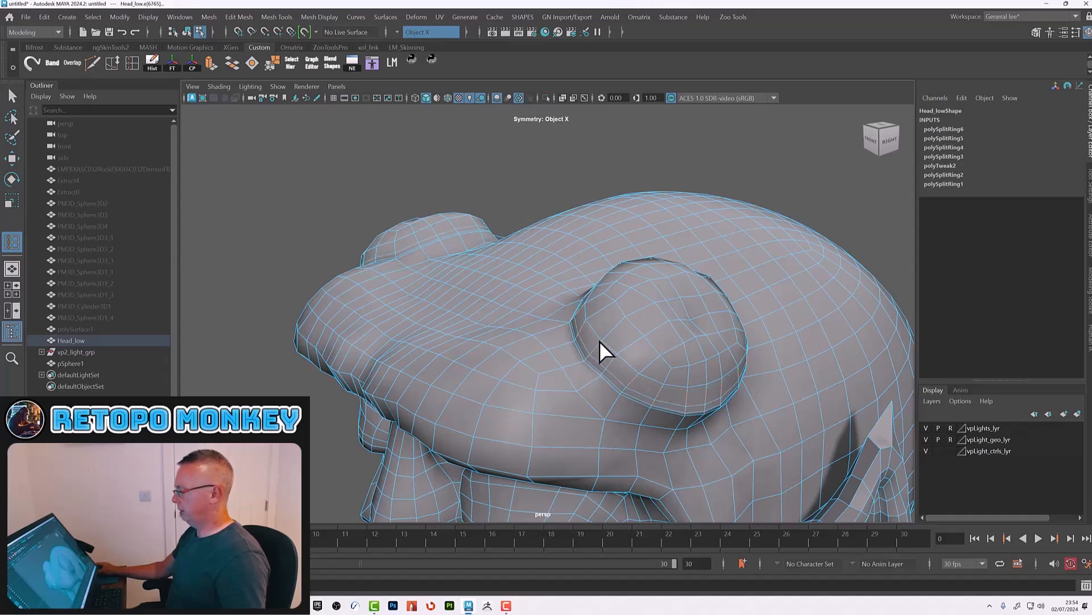
Step: Add two more edge loops around the horn bump, then undo both
{"action": "left_click", "coordinate": [599, 341]}
{"action": "left_click", "coordinate": [627, 375]}
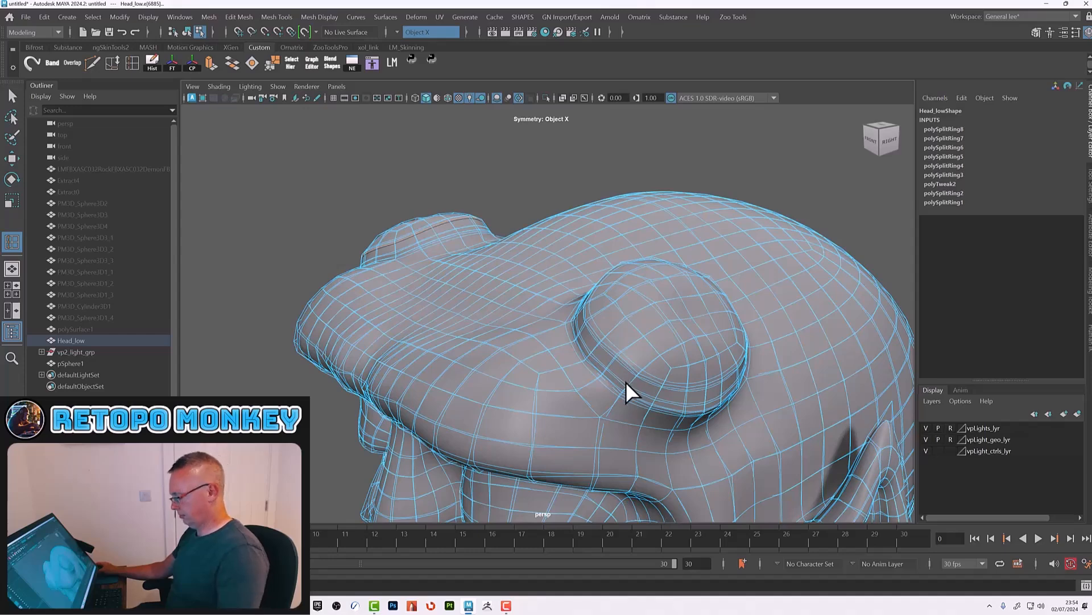
{"action": "key", "text": "F8"}
{"action": "right_click_drag", "start_coordinate": [767, 250], "coordinate": [493, 381], "text": "alt"}
{"action": "left_click_drag", "start_coordinate": [492, 381], "coordinate": [523, 348], "text": "alt"}
{"action": "right_click_drag", "start_coordinate": [524, 347], "coordinate": [756, 372], "text": "alt"}
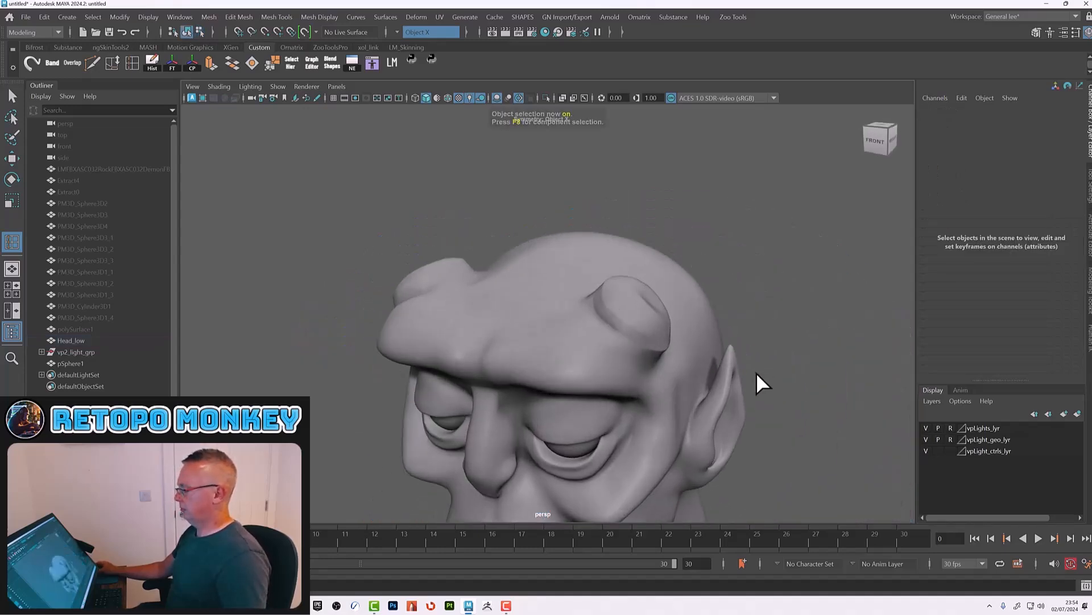
{"action": "left_click", "coordinate": [637, 329]}
{"action": "key", "text": "ctrl+z"}
{"action": "key", "text": "ctrl+z"}
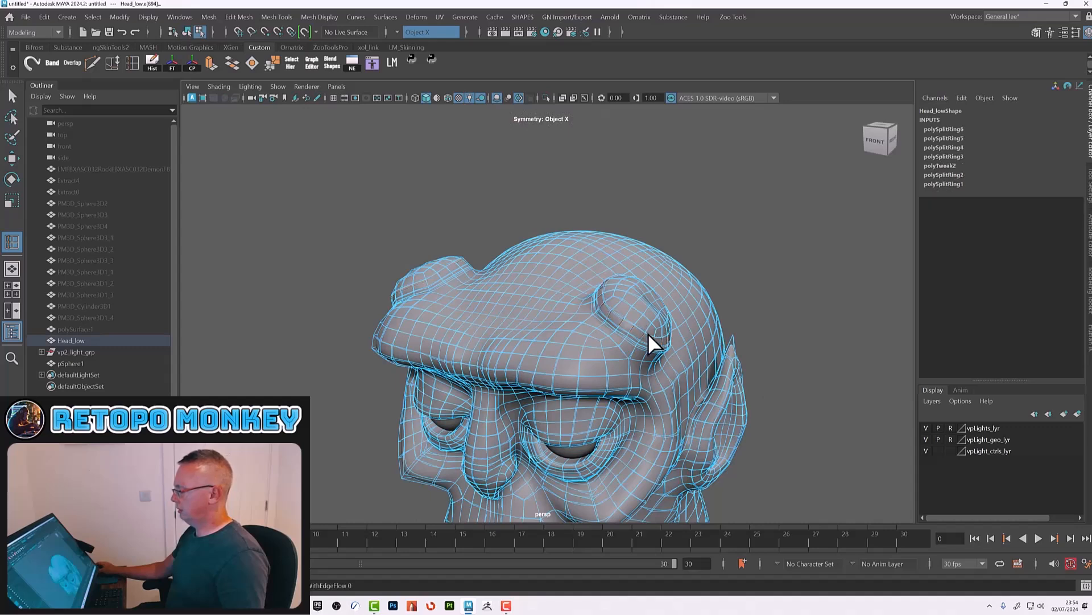
Step: Select Head_low and the mirrored eyeball mesh in object mode and delete their construction history
{"action": "key", "text": "F8"}
{"action": "left_click_drag", "start_coordinate": [686, 384], "coordinate": [555, 348], "text": "alt"}
{"action": "key", "text": "w"}
{"action": "right_click_drag", "start_coordinate": [688, 381], "coordinate": [546, 341], "text": "alt"}
{"action": "left_click_drag", "start_coordinate": [460, 226], "coordinate": [715, 520]}
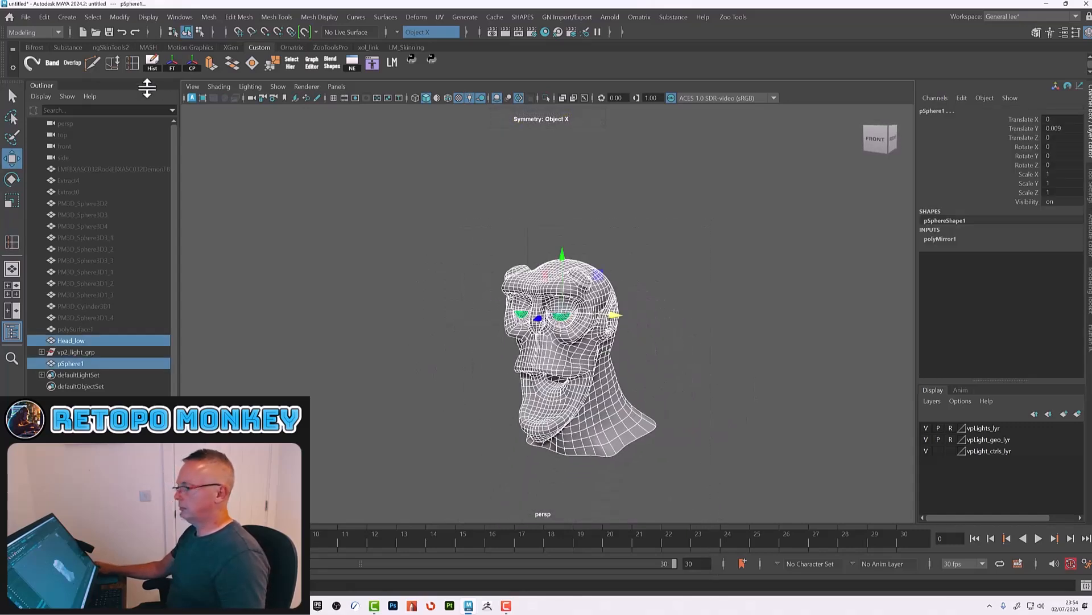
{"action": "left_click", "coordinate": [152, 64]}
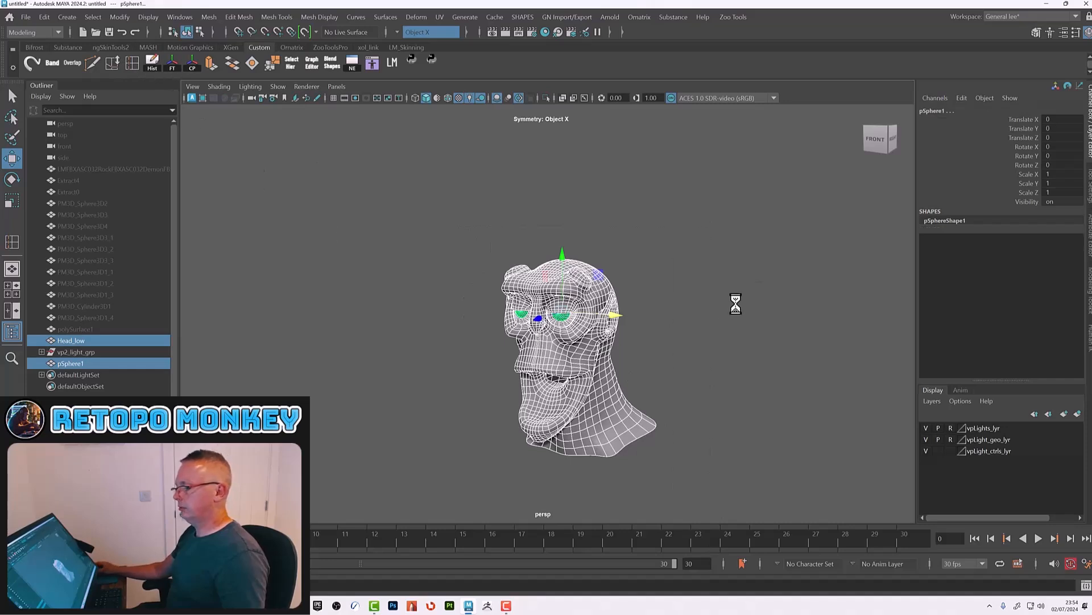
Step: Rename the eyeball mesh pSphere1 as Eyes_low
{"action": "left_click", "coordinate": [652, 322]}
{"action": "left_click", "coordinate": [71, 363]}
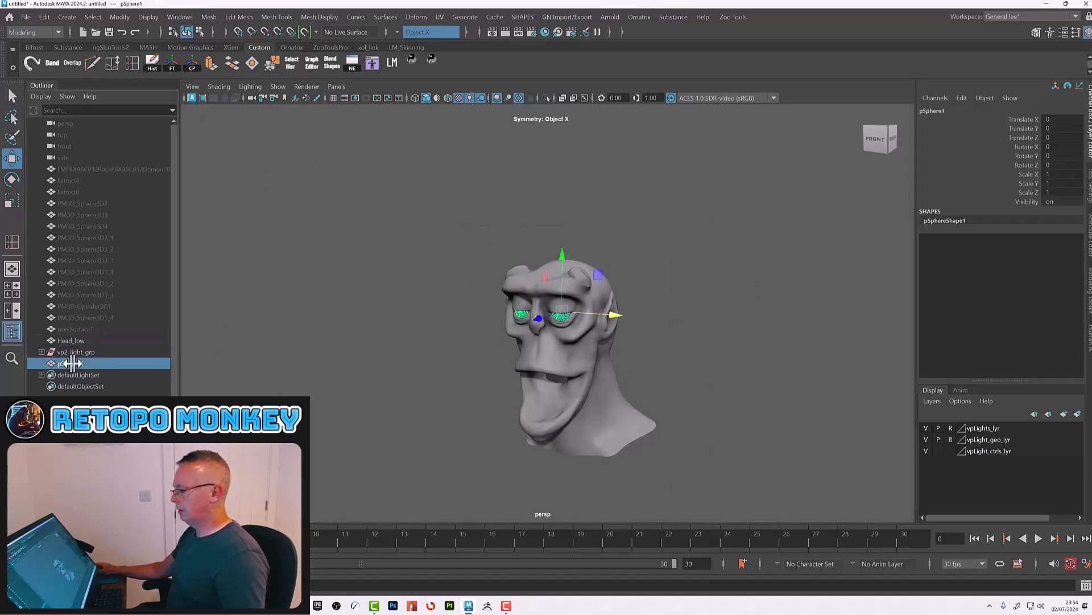
{"action": "double_click", "coordinate": [72, 363]}
{"action": "type", "text": "E"}
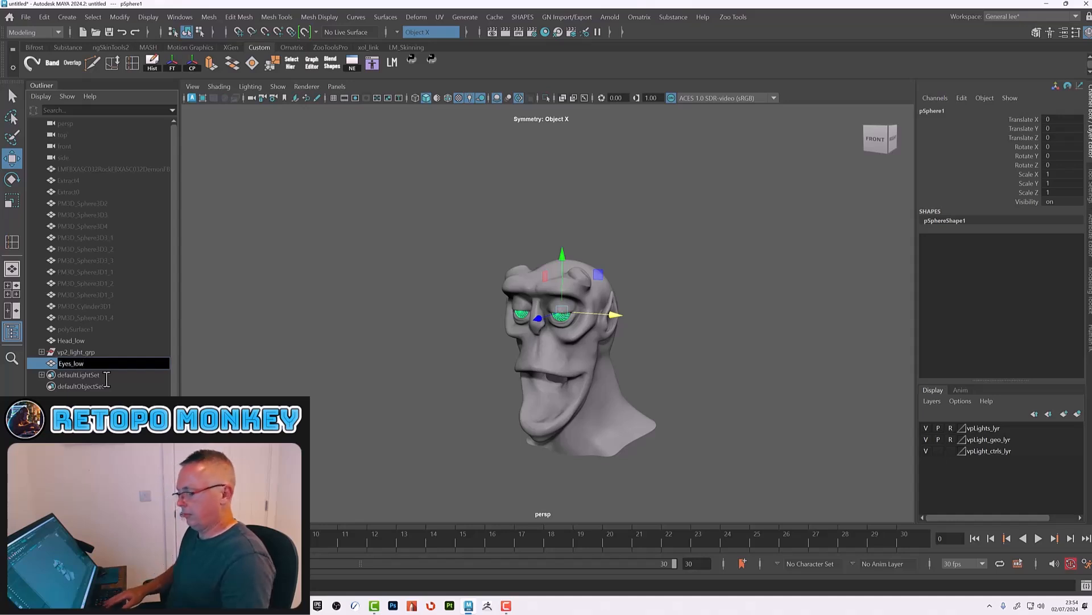
{"action": "type", "text": "yes_low"}
{"action": "key", "text": "Return"}
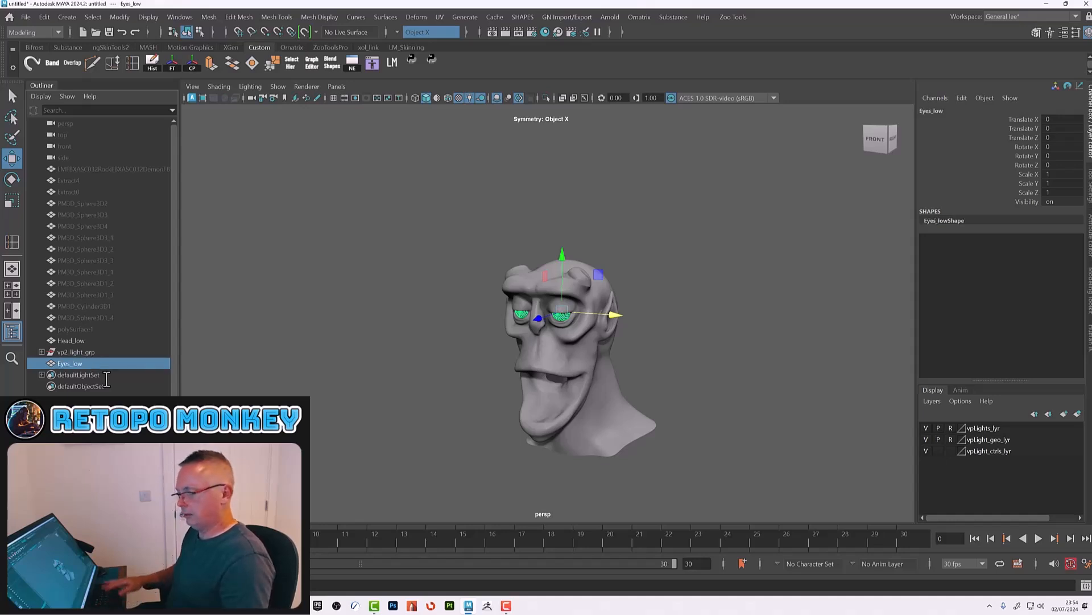
Step: Group Head_low and Eyes_low together and name the group Rock_Demon_Geo
{"action": "left_click", "coordinate": [82, 339], "text": "ctrl"}
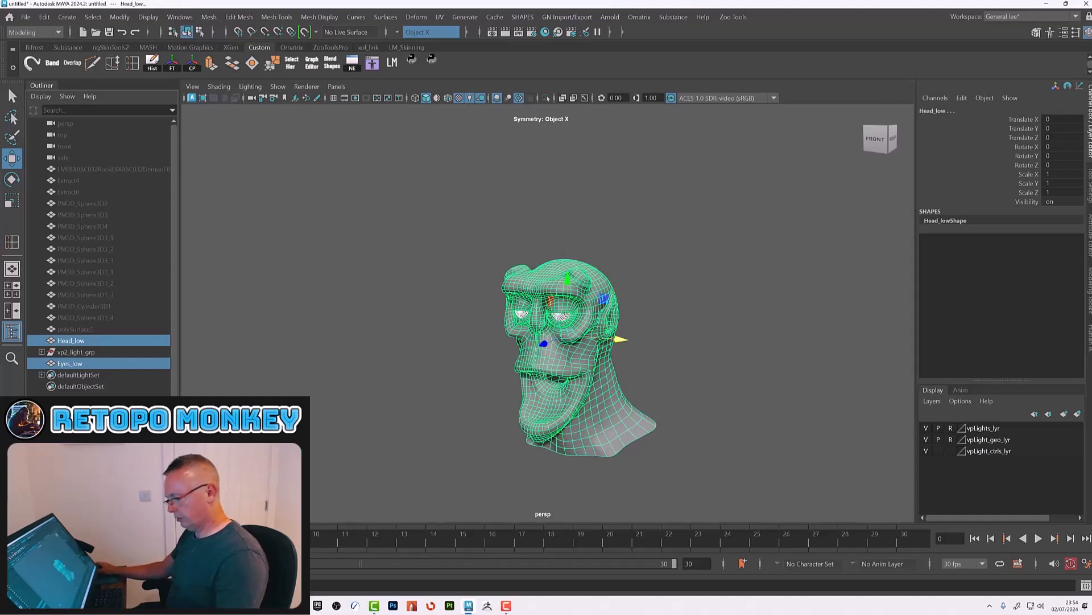
{"action": "key", "text": "ctrl+g"}
{"action": "double_click", "coordinate": [80, 353]}
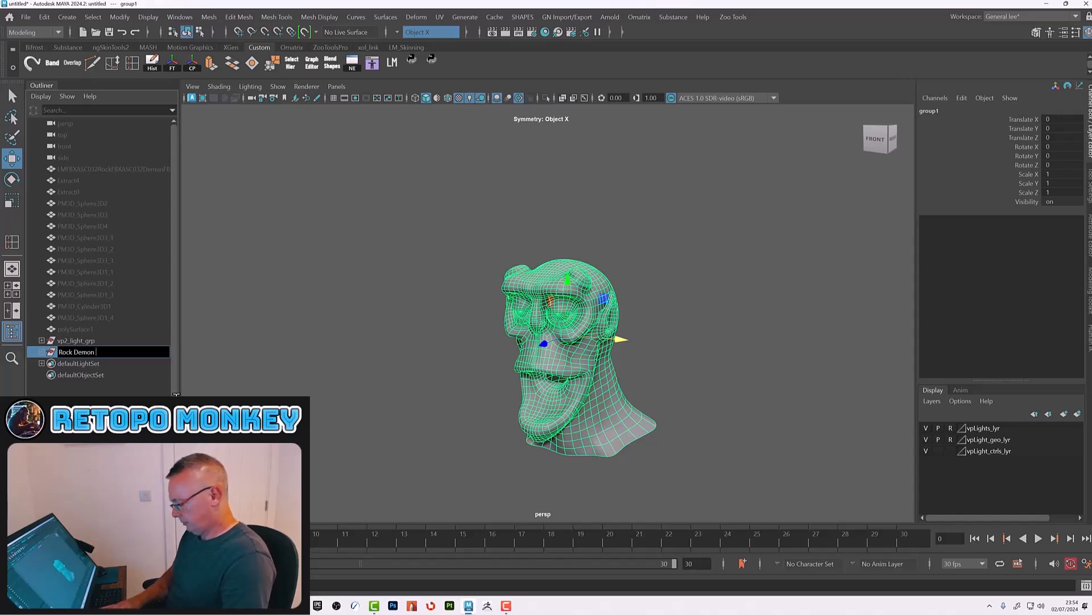
{"action": "key", "text": "Return"}
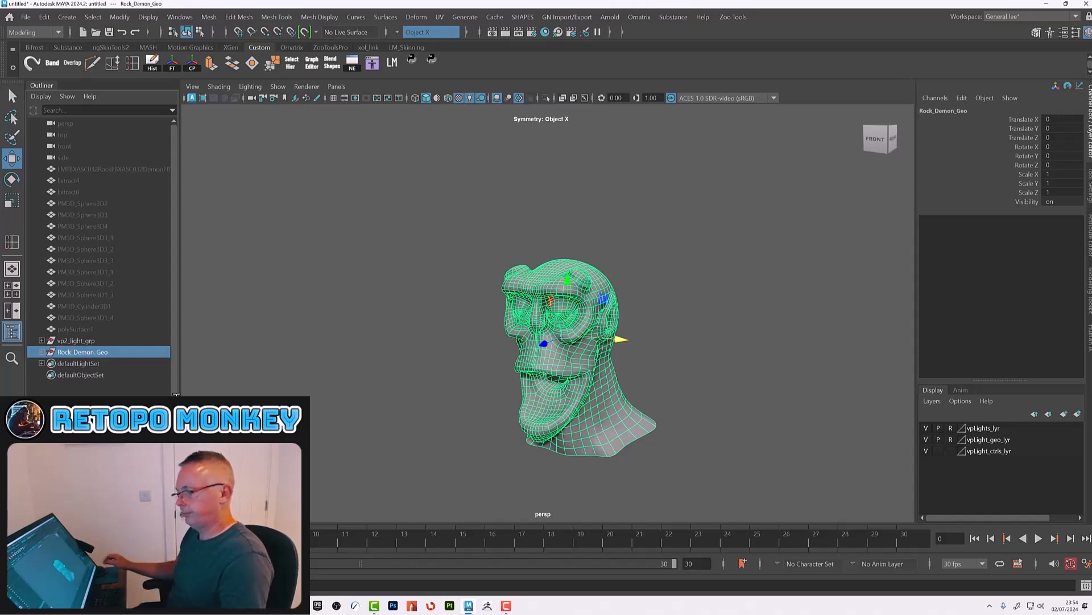
Step: Select the edge loop around the mouth opening on Head_low and extrude it
{"action": "left_click", "coordinate": [688, 345]}
{"action": "left_click_drag", "start_coordinate": [646, 383], "coordinate": [664, 364], "text": "alt"}
{"action": "scroll", "coordinate": [652, 366], "scroll_direction": "up", "scroll_amount": 5}
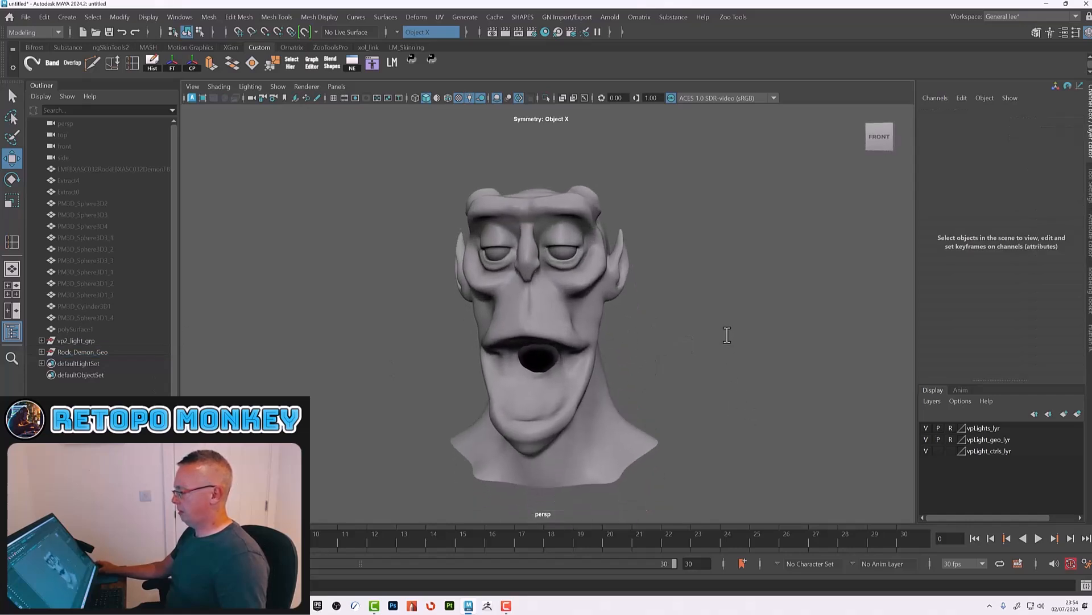
{"action": "scroll", "coordinate": [683, 347], "scroll_direction": "up", "scroll_amount": 5}
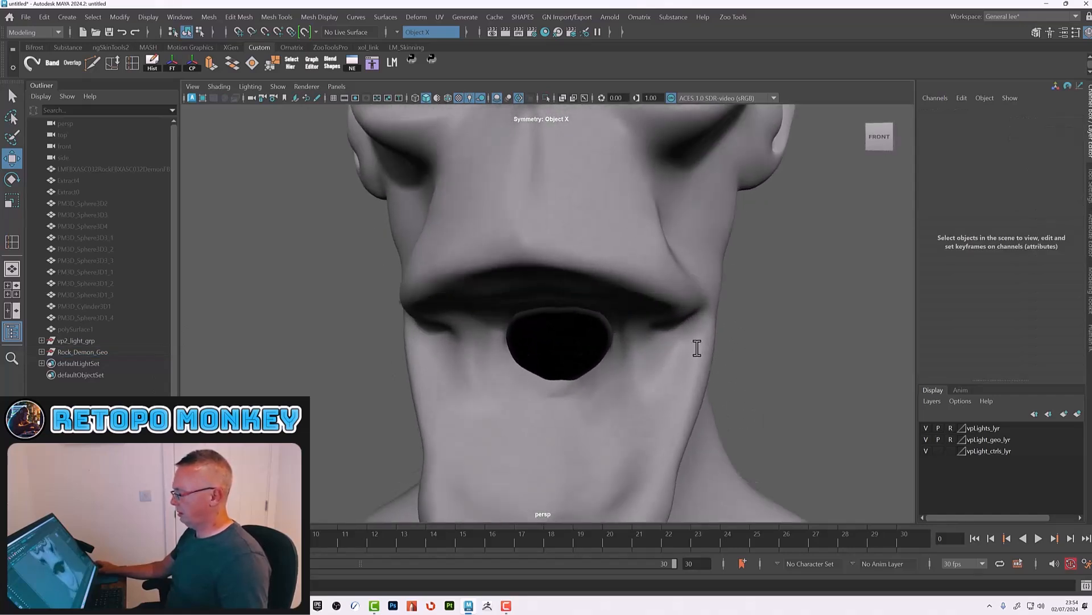
{"action": "scroll", "coordinate": [587, 301], "scroll_direction": "up", "scroll_amount": 2}
{"action": "left_click", "coordinate": [583, 310]}
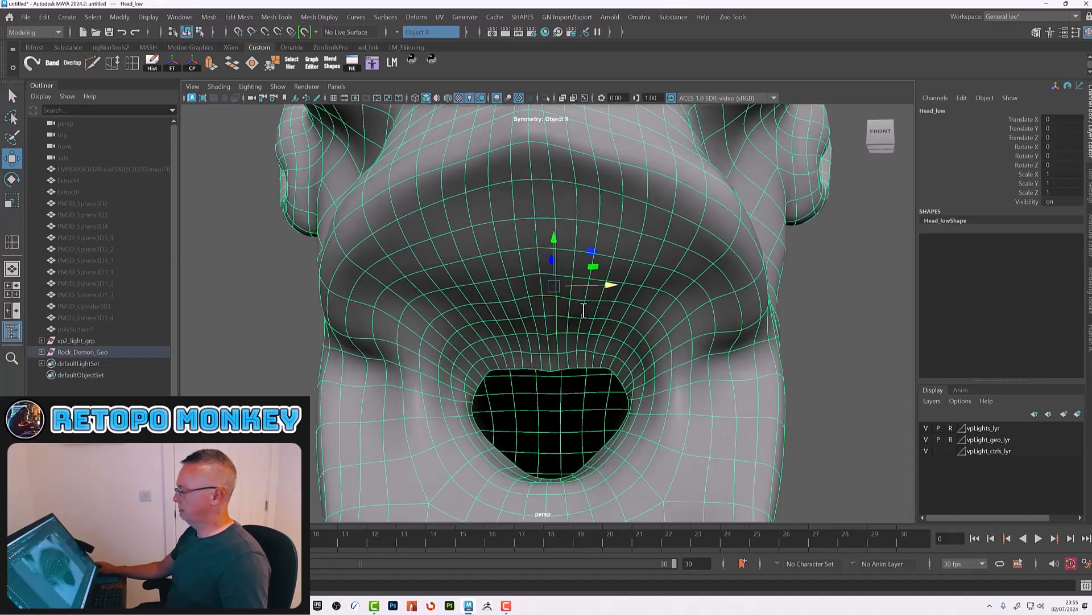
{"action": "right_click", "coordinate": [554, 280]}
{"action": "right_click_drag", "start_coordinate": [554, 278], "coordinate": [551, 241]}
{"action": "double_click", "coordinate": [537, 367]}
{"action": "left_click_drag", "start_coordinate": [540, 371], "coordinate": [569, 395], "text": "alt"}
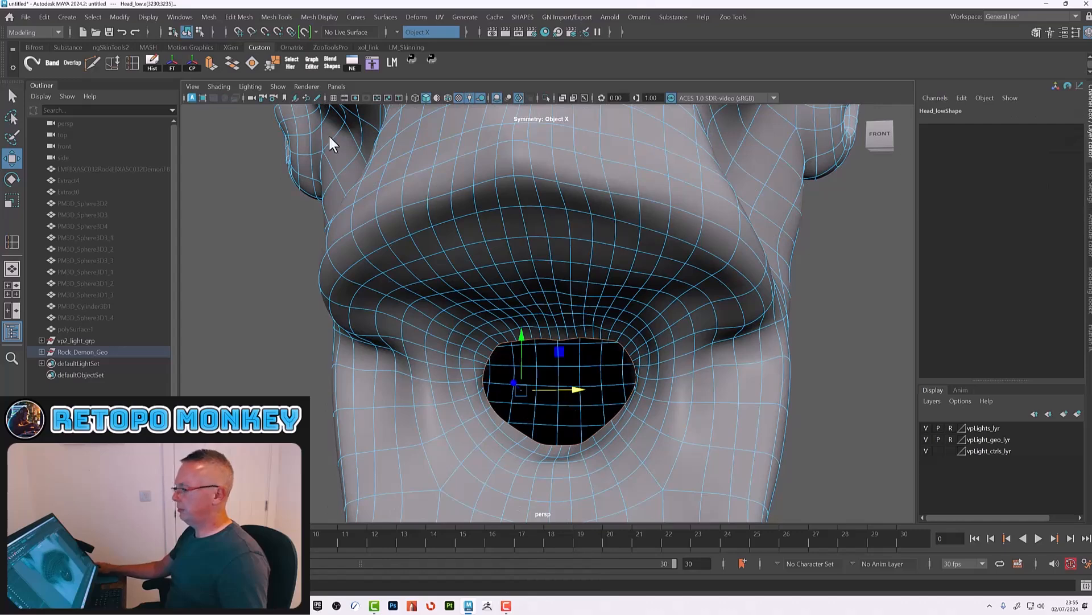
{"action": "left_click", "coordinate": [210, 66]}
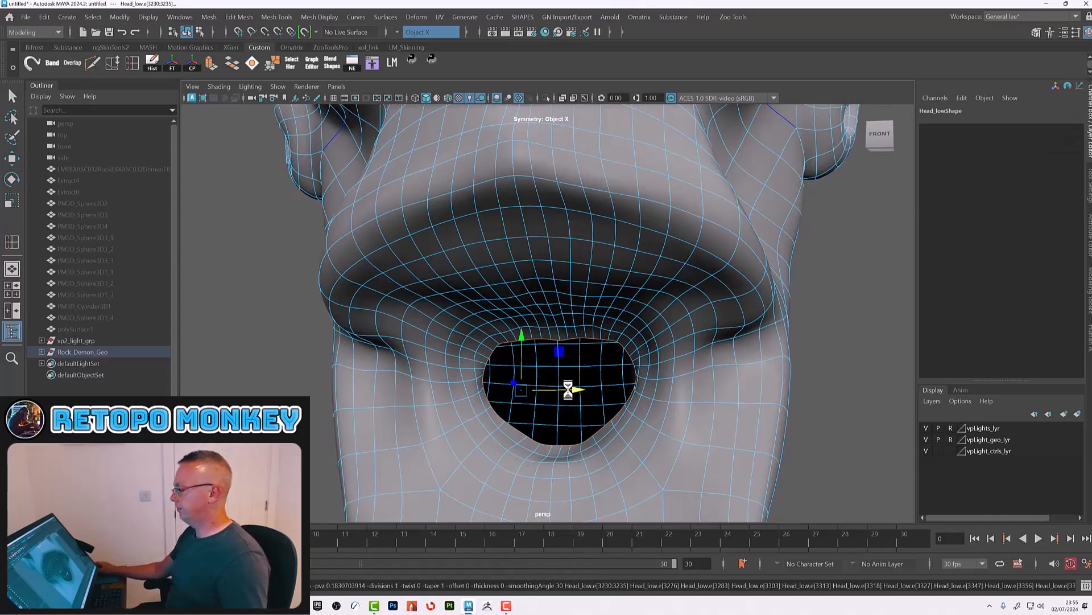
Step: Move the extruded mouth edges back into the mouth cavity, with symmetry turned off
{"action": "key", "text": "w"}
{"action": "left_click_drag", "start_coordinate": [568, 382], "coordinate": [389, 249], "text": "alt"}
{"action": "left_click", "coordinate": [398, 30]}
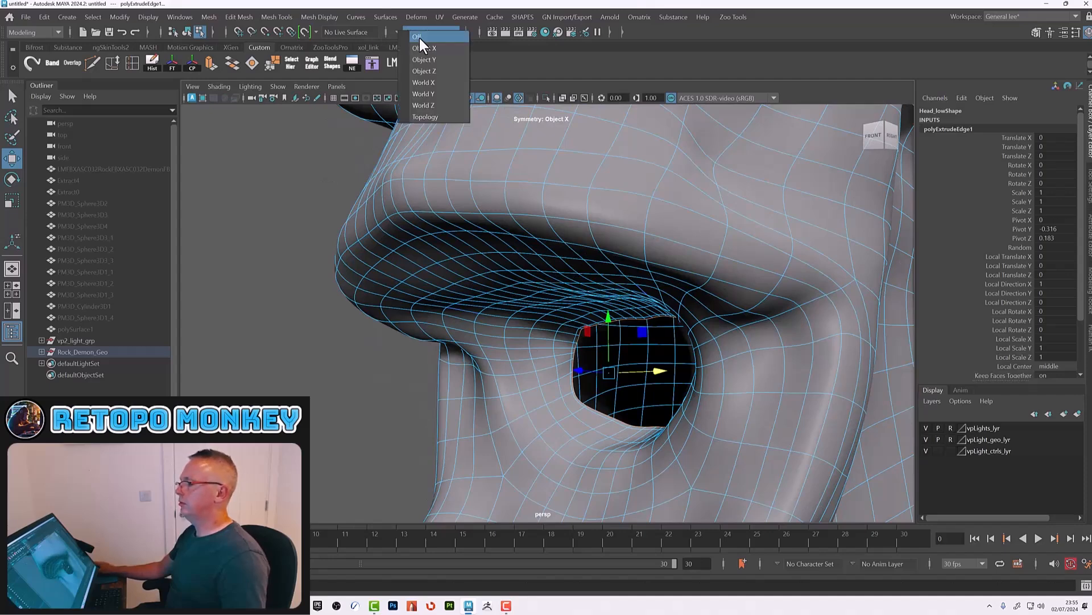
{"action": "left_click", "coordinate": [419, 38]}
{"action": "left_click_drag", "start_coordinate": [709, 356], "coordinate": [616, 360], "text": "alt"}
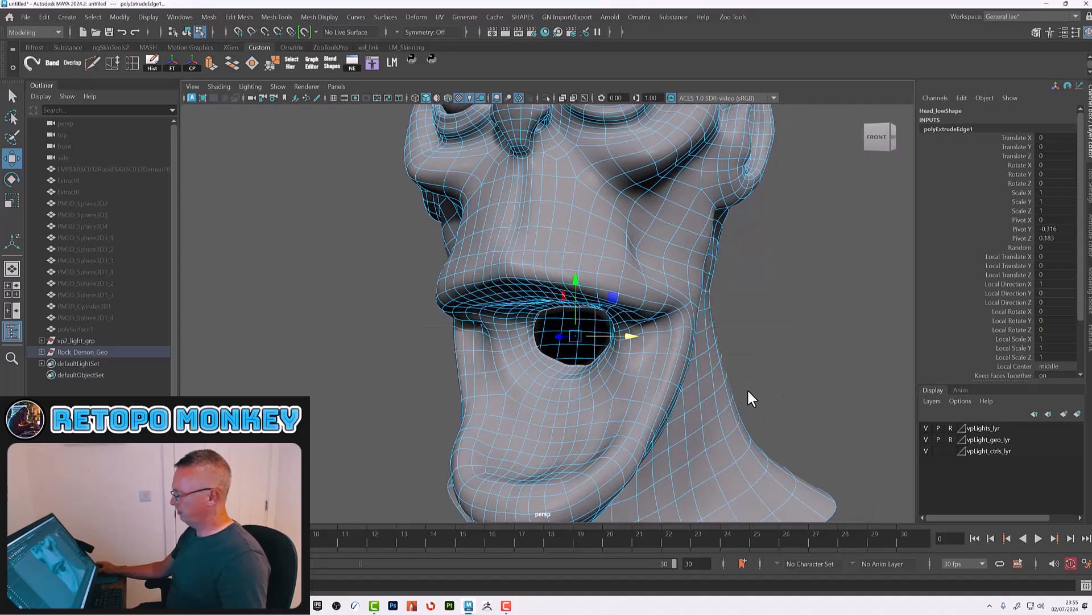
{"action": "left_click", "coordinate": [770, 369]}
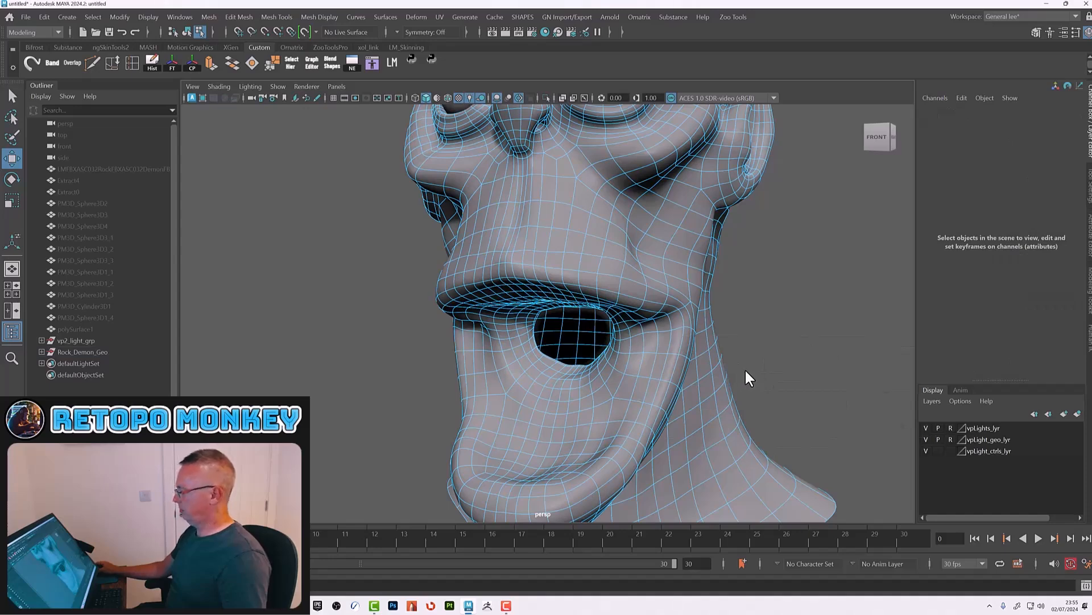
Step: Expand the Rock_Demon_Geo group and try to frame Head_low and Eyes_low in the viewport
{"action": "left_click_drag", "start_coordinate": [746, 368], "coordinate": [705, 325]}
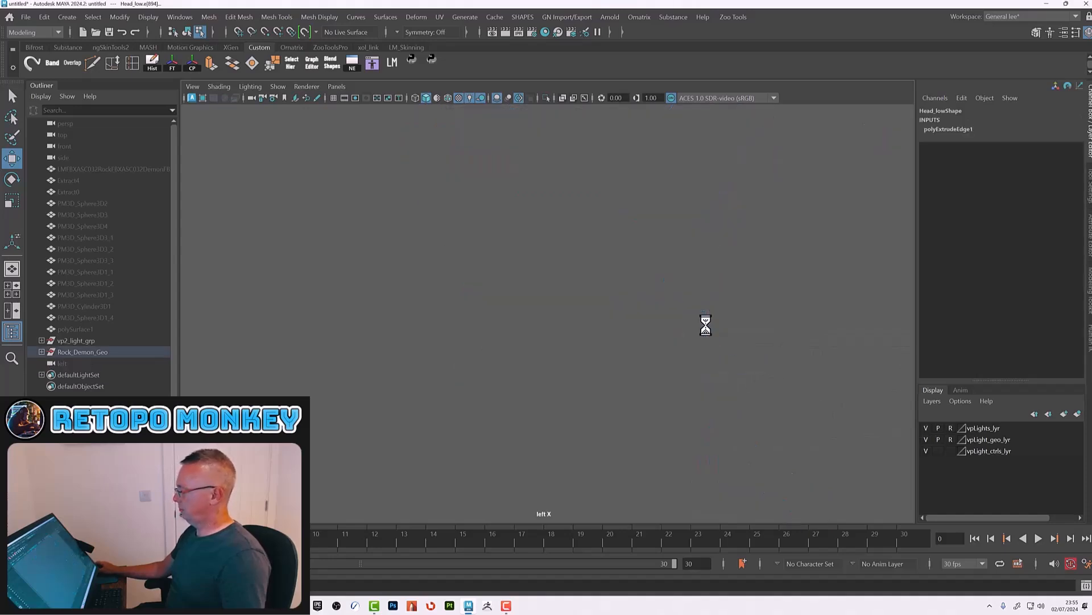
{"action": "left_click", "coordinate": [590, 381]}
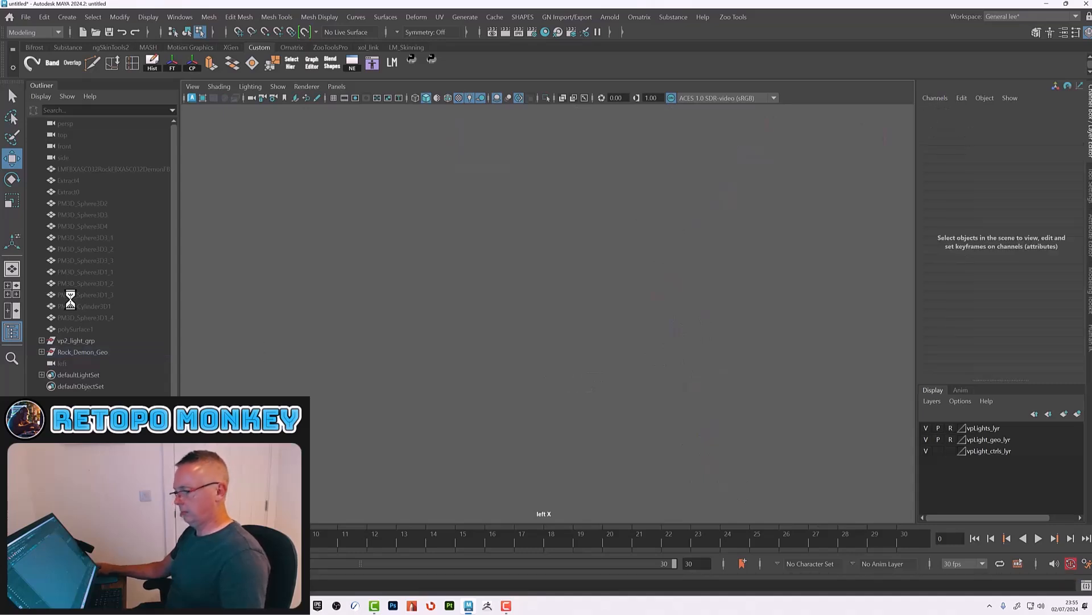
{"action": "left_click", "coordinate": [85, 351]}
{"action": "left_click", "coordinate": [42, 352]}
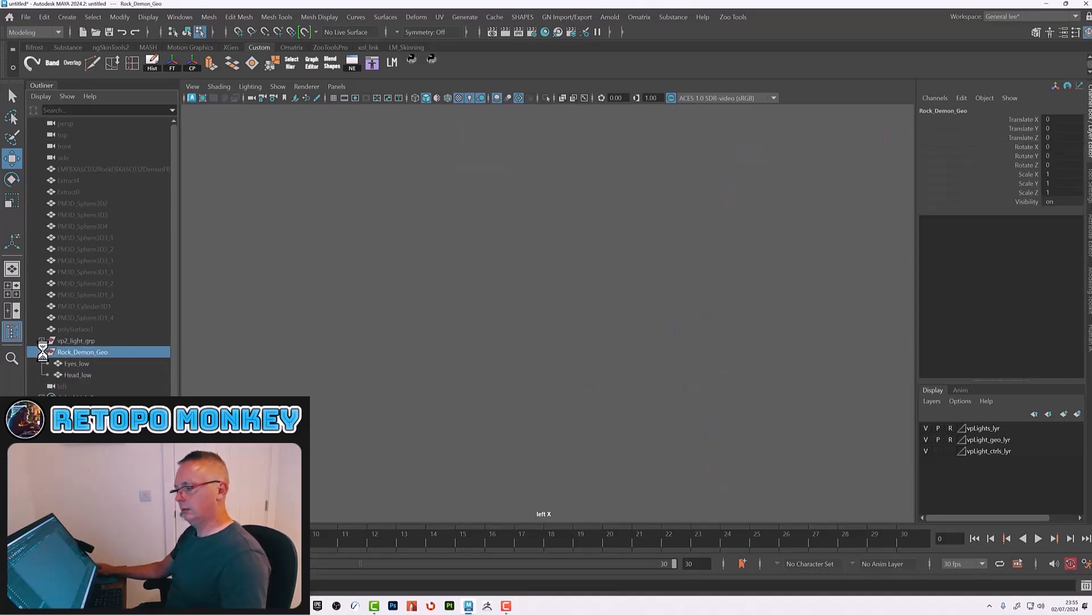
{"action": "left_click", "coordinate": [77, 375]}
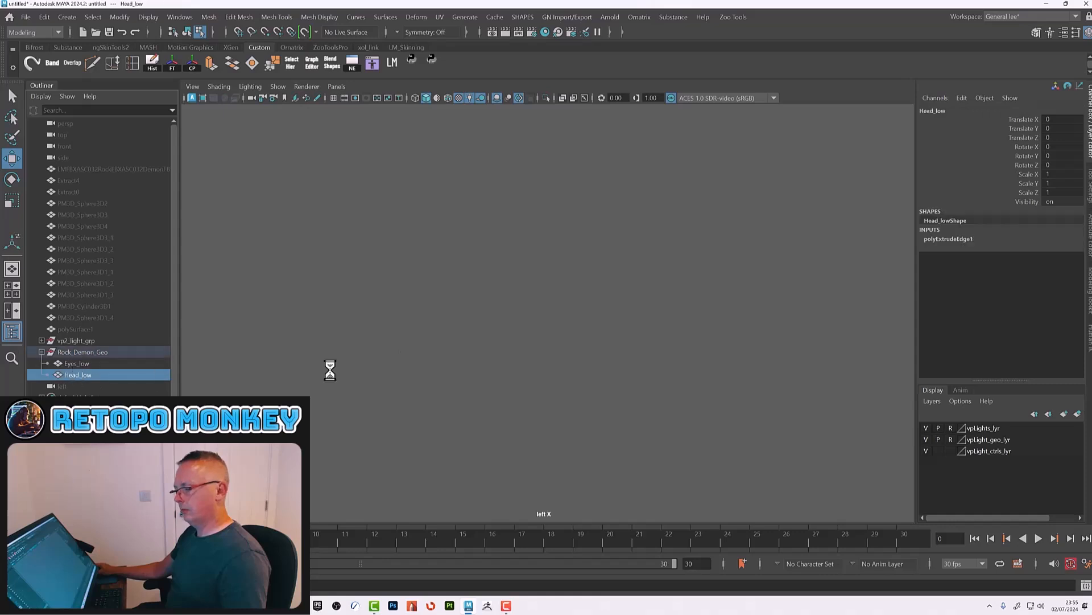
{"action": "left_click", "coordinate": [444, 353]}
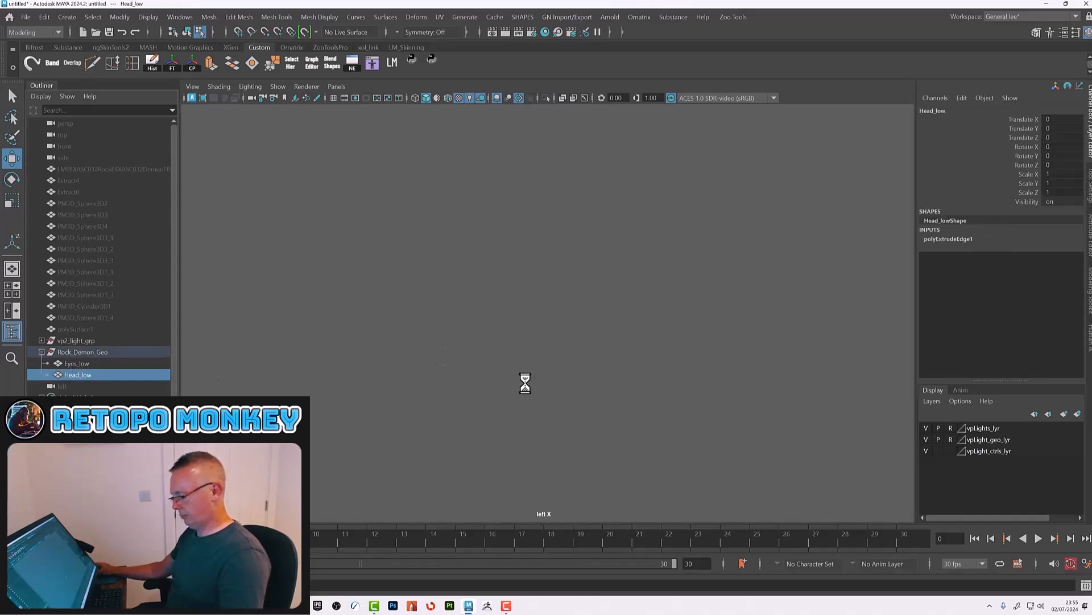
{"action": "left_click", "coordinate": [80, 375]}
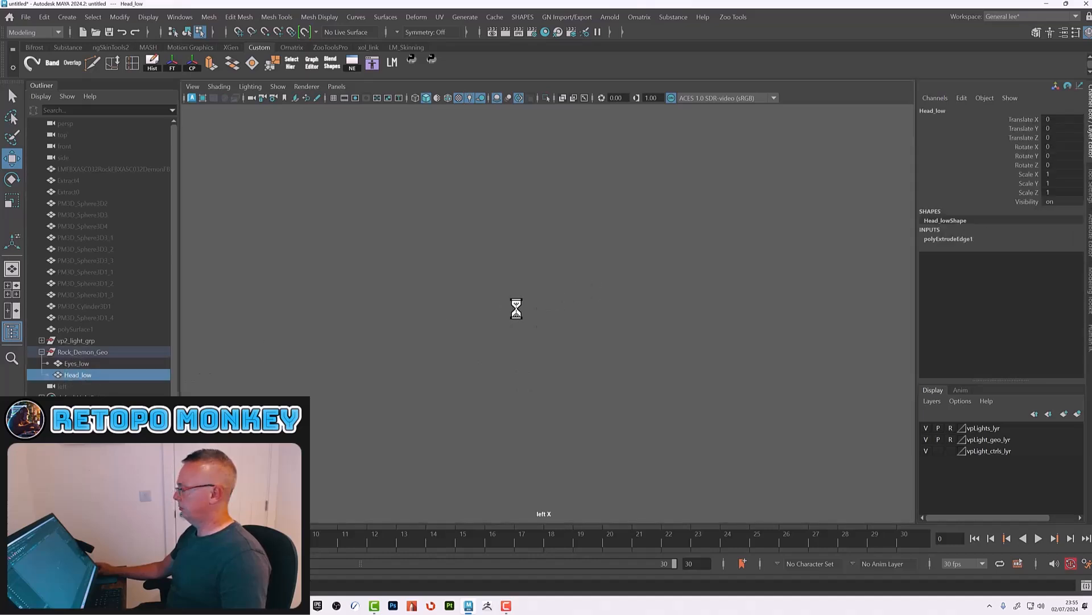
{"action": "left_click", "coordinate": [429, 300]}
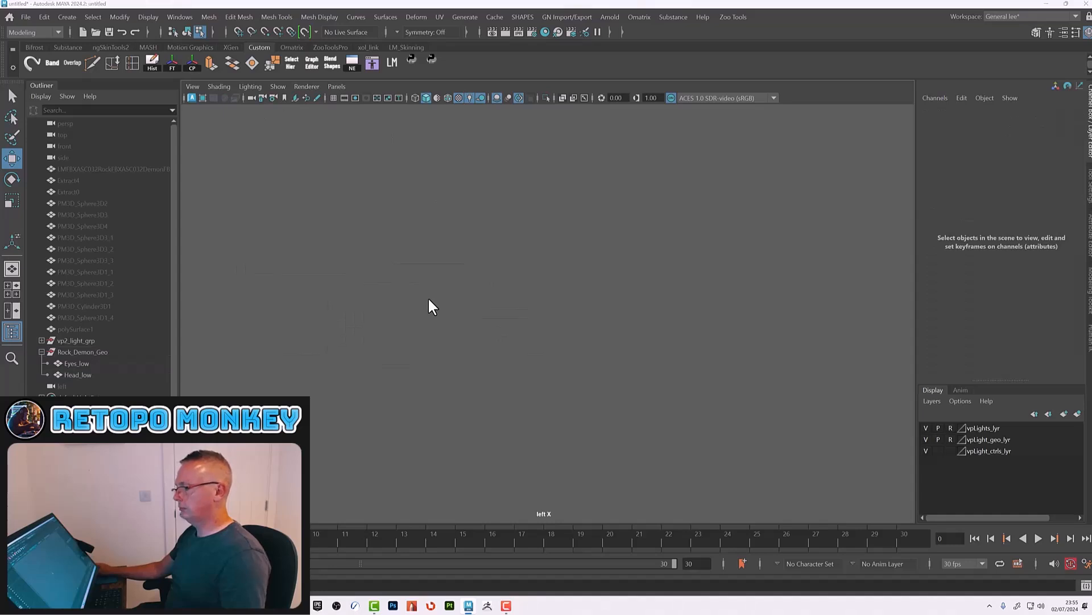
{"action": "key", "text": "space"}
{"action": "key", "text": "space"}
{"action": "key", "text": "space"}
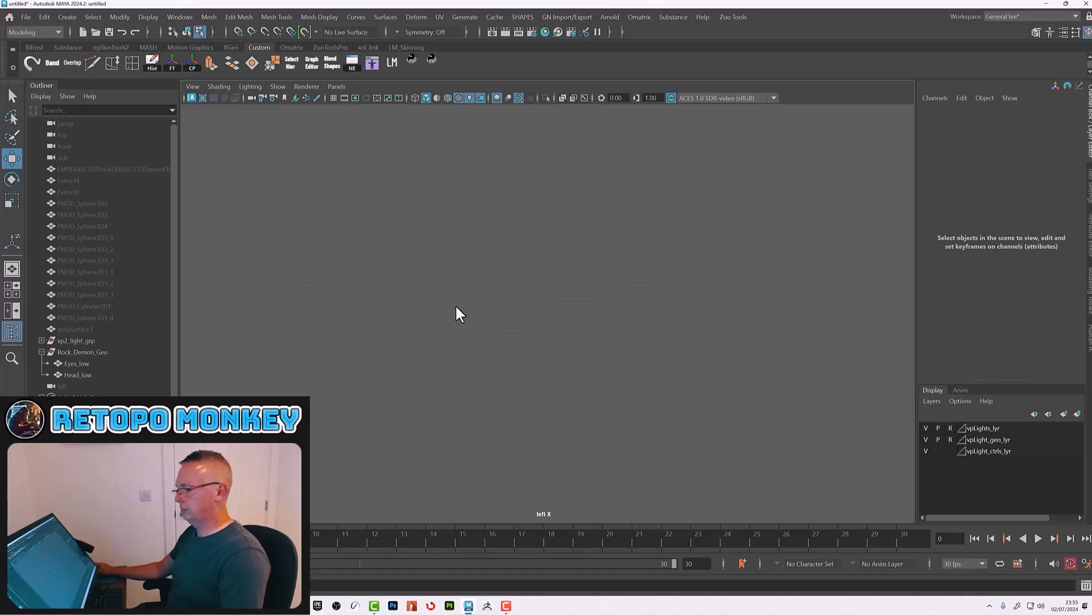
{"action": "left_click", "coordinate": [74, 373]}
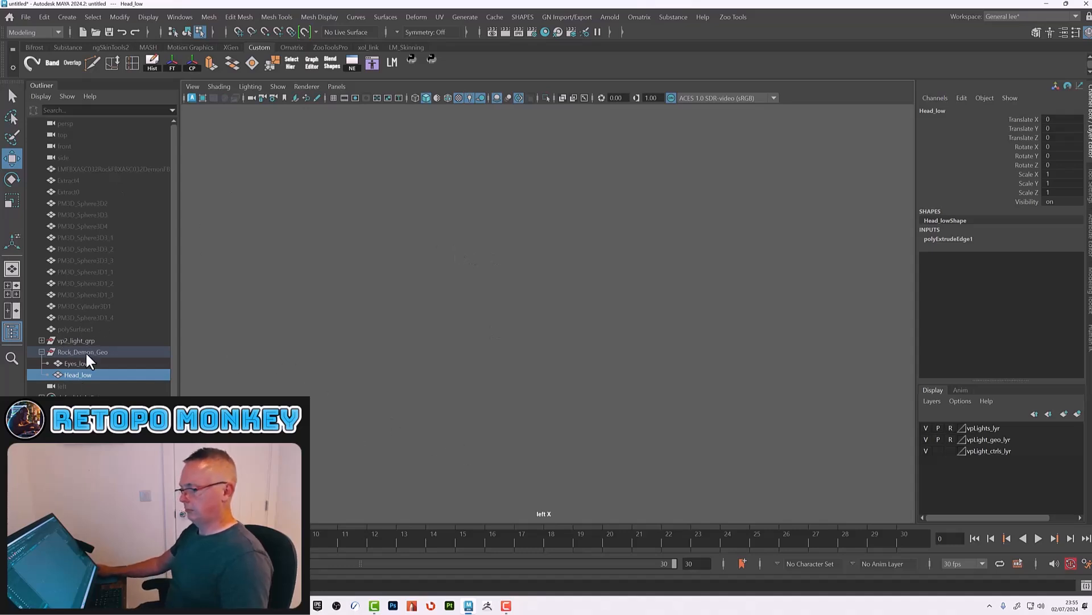
{"action": "left_click", "coordinate": [75, 363]}
{"action": "key", "text": "f"}
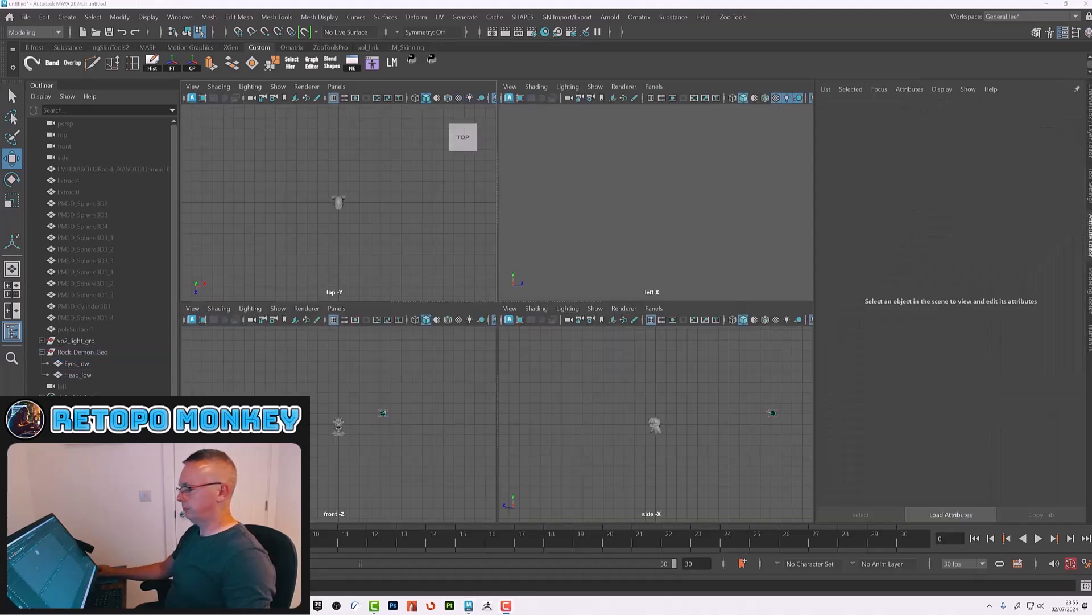
Step: Enlarge the side view, frame the head in it and switch to wireframe display
{"action": "left_click", "coordinate": [637, 380]}
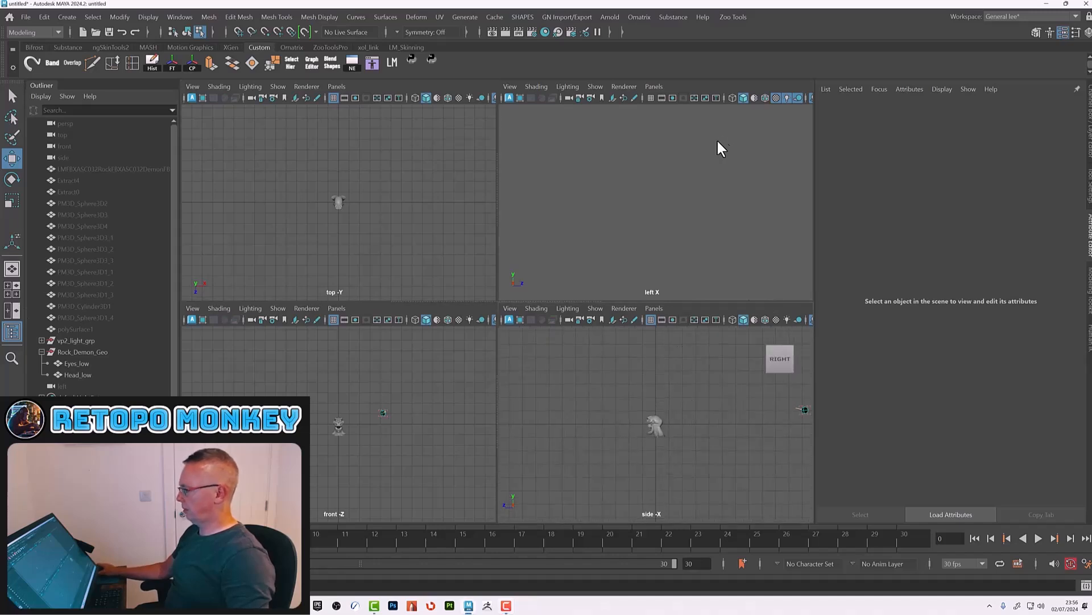
{"action": "left_click_drag", "start_coordinate": [814, 222], "coordinate": [858, 222]}
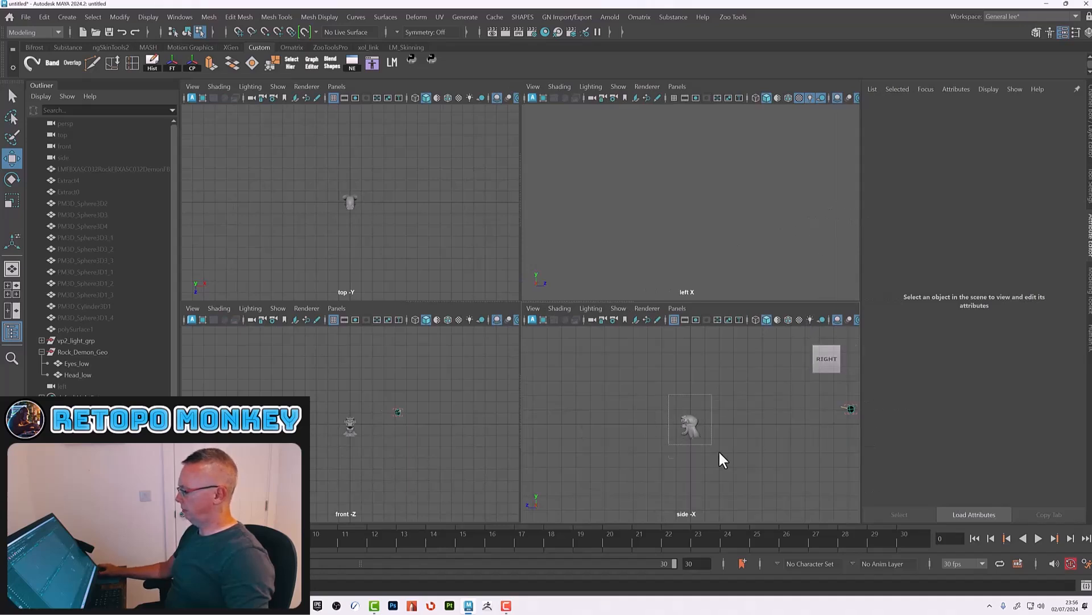
{"action": "left_click_drag", "start_coordinate": [715, 453], "coordinate": [721, 446]}
{"action": "key", "text": "space"}
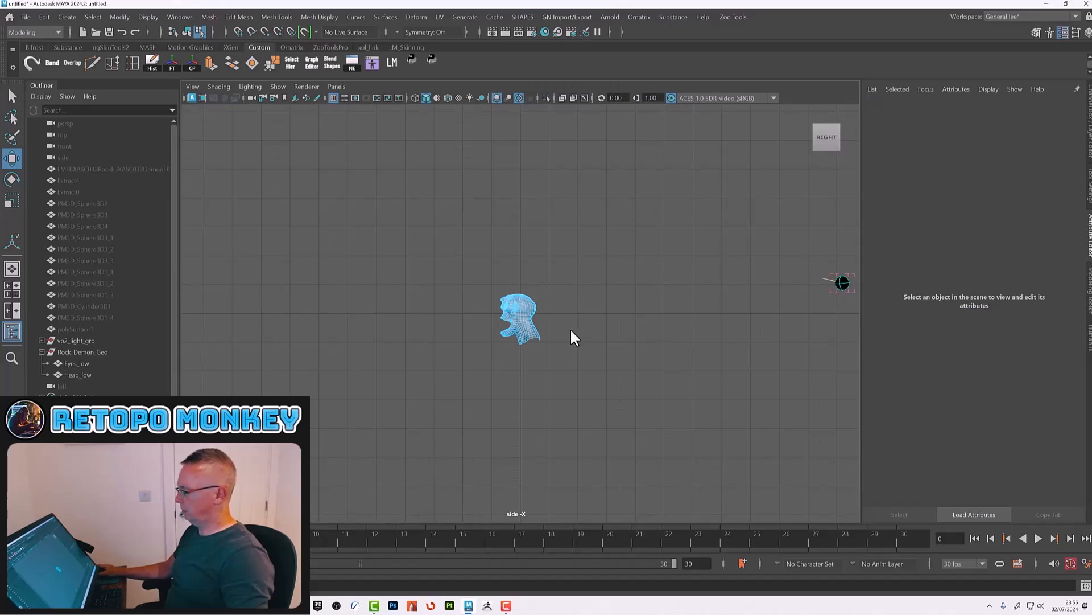
{"action": "key", "text": "f"}
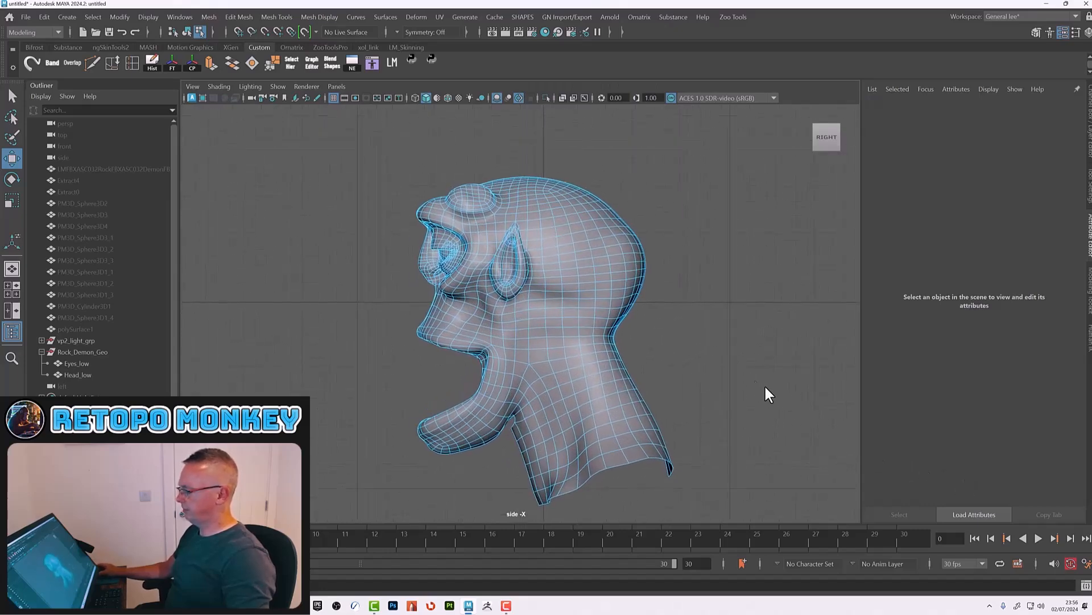
{"action": "key", "text": "4"}
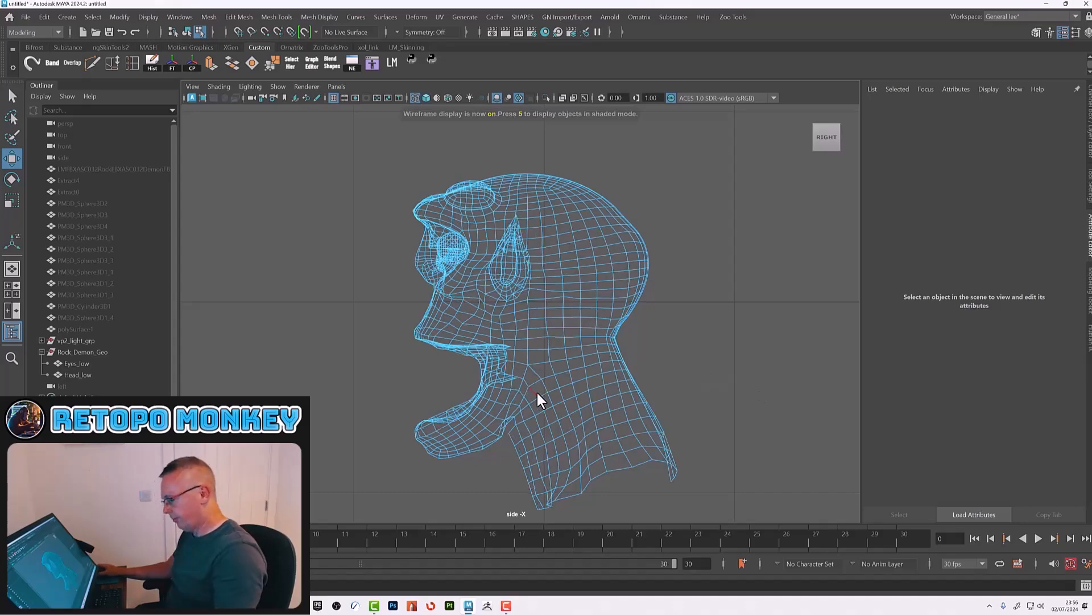
Step: Try to move an edge loop inside the mouth, then undo it twice
{"action": "right_click_drag", "start_coordinate": [504, 372], "coordinate": [614, 474], "text": "alt"}
{"action": "middle_click_drag", "start_coordinate": [593, 450], "coordinate": [666, 274], "text": "alt"}
{"action": "right_click_drag", "start_coordinate": [614, 274], "coordinate": [769, 357], "text": "alt"}
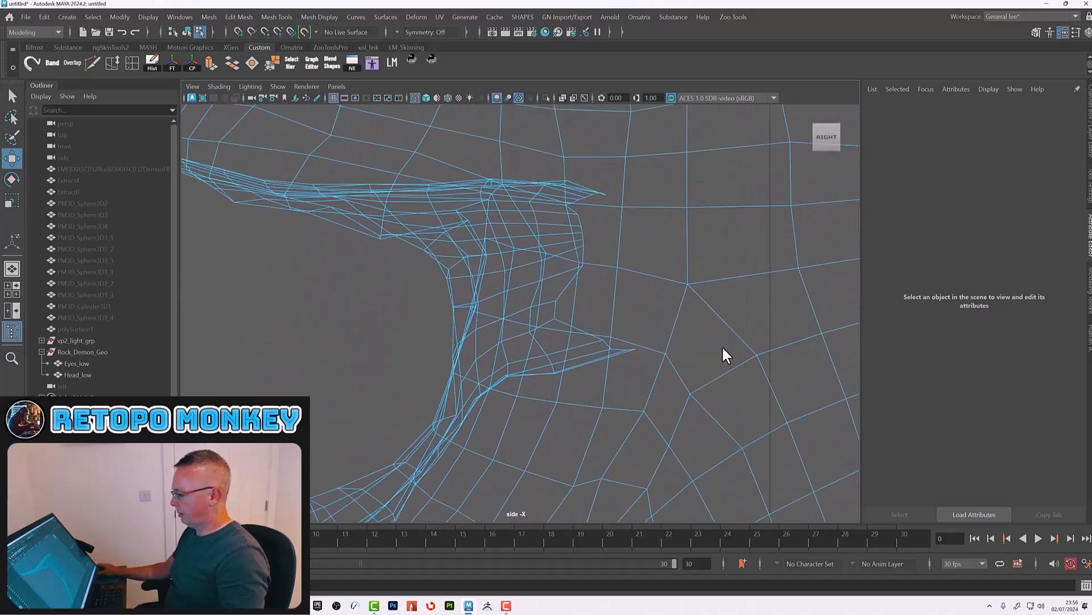
{"action": "double_click", "coordinate": [566, 282]}
{"action": "mouse_move", "coordinate": [540, 268]}
{"action": "left_mouse_down", "text": "shift"}
{"action": "mouse_move", "coordinate": [574, 272]}
{"action": "mouse_move", "coordinate": [555, 270]}
{"action": "left_mouse_up", "text": "shift"}
{"action": "key", "text": "ctrl+z"}
{"action": "key", "text": "ctrl+z"}
Step: Switch the maximized panel to the perspective camera and inspect the edge loops around the mouth opening
{"action": "key", "text": "space"}
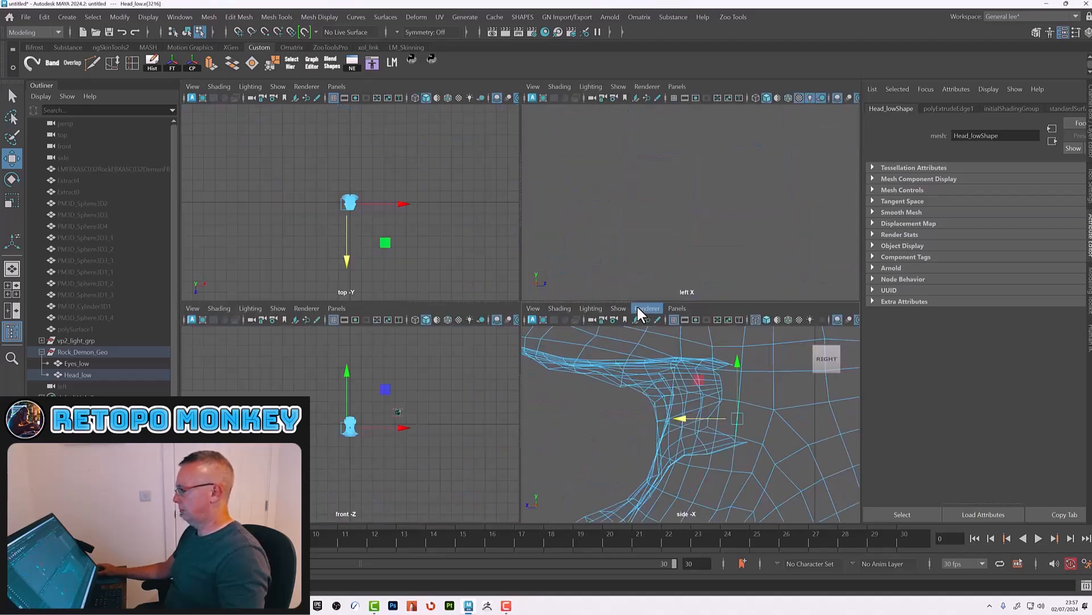
{"action": "key", "text": "space"}
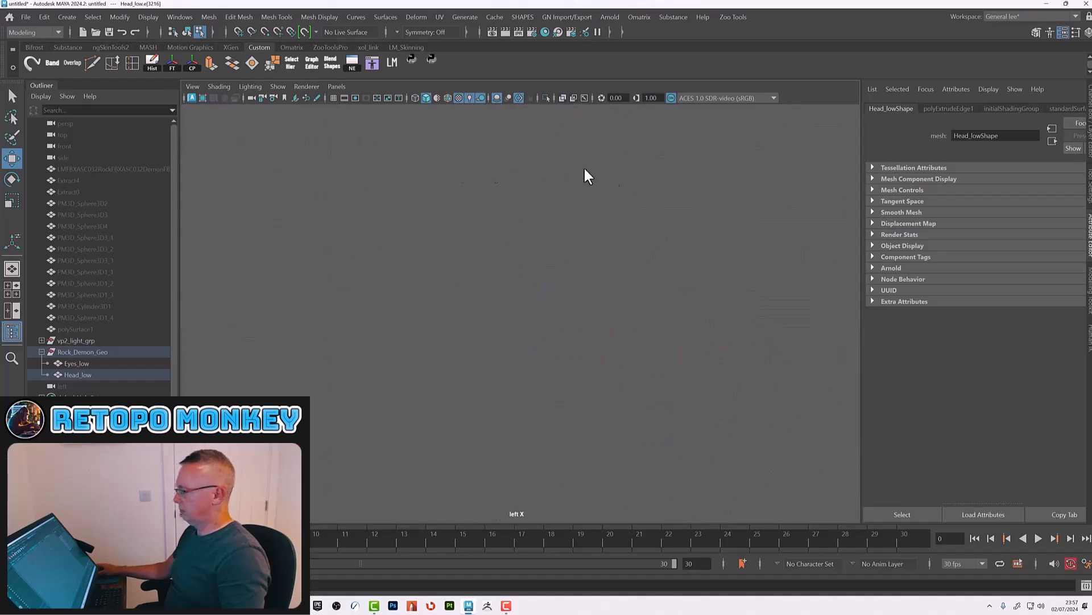
{"action": "left_click", "coordinate": [193, 87]}
{"action": "mouse_move", "coordinate": [330, 86]}
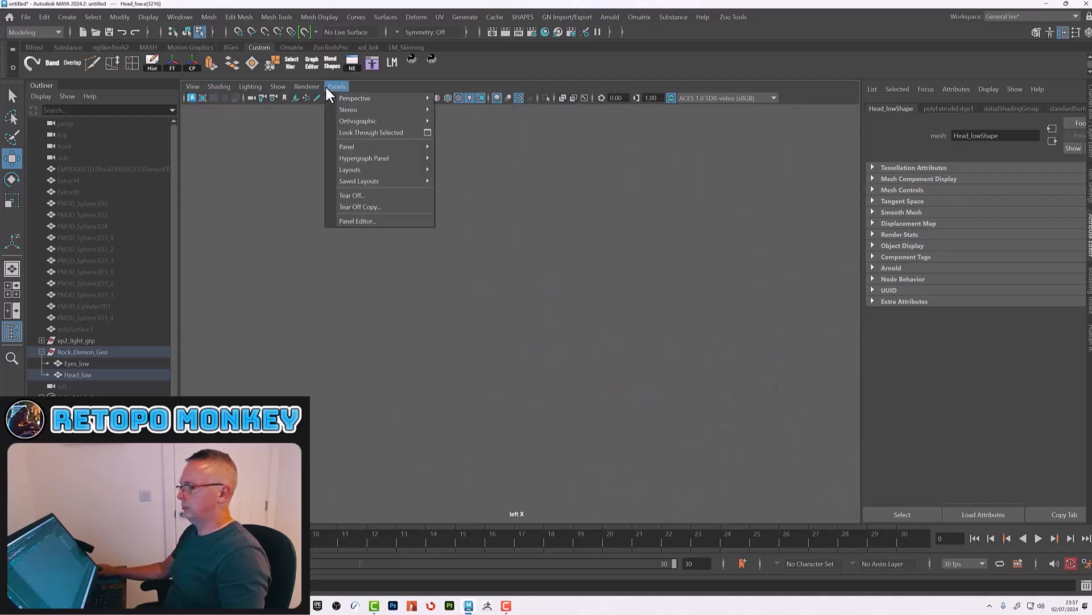
{"action": "left_click", "coordinate": [465, 99]}
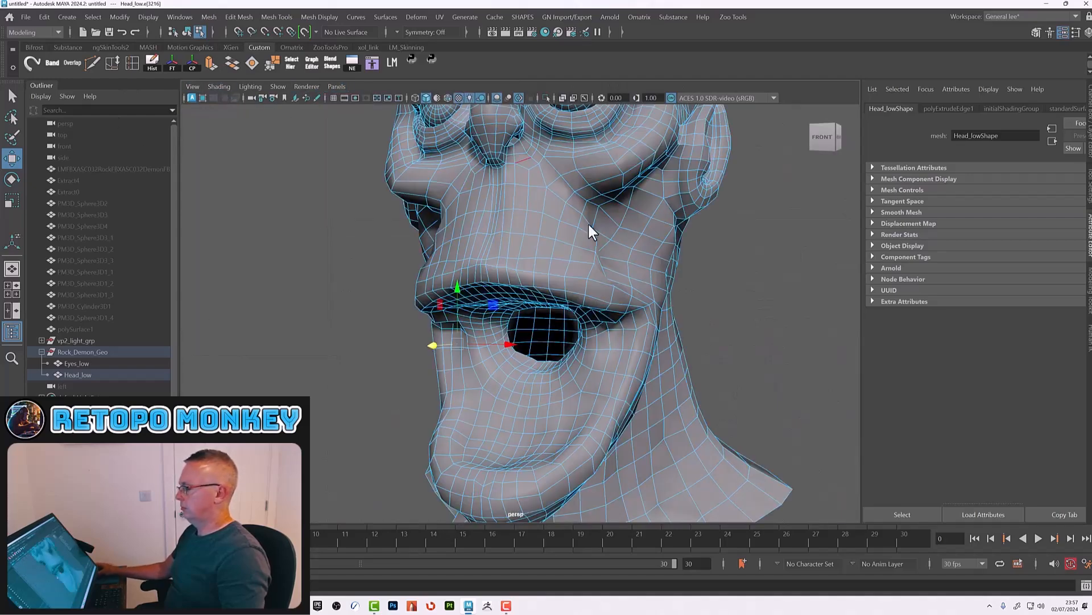
{"action": "right_click_drag", "start_coordinate": [518, 358], "coordinate": [646, 401], "text": "alt"}
{"action": "double_click", "coordinate": [534, 378]}
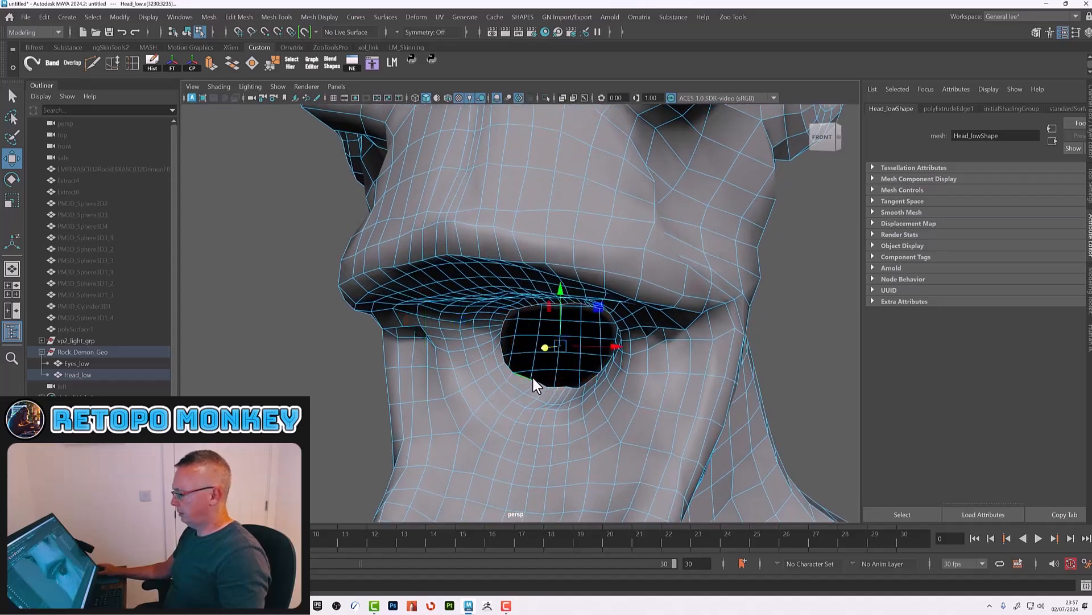
{"action": "left_click_drag", "start_coordinate": [544, 349], "coordinate": [562, 343], "text": "shift"}
{"action": "double_click", "coordinate": [506, 358]}
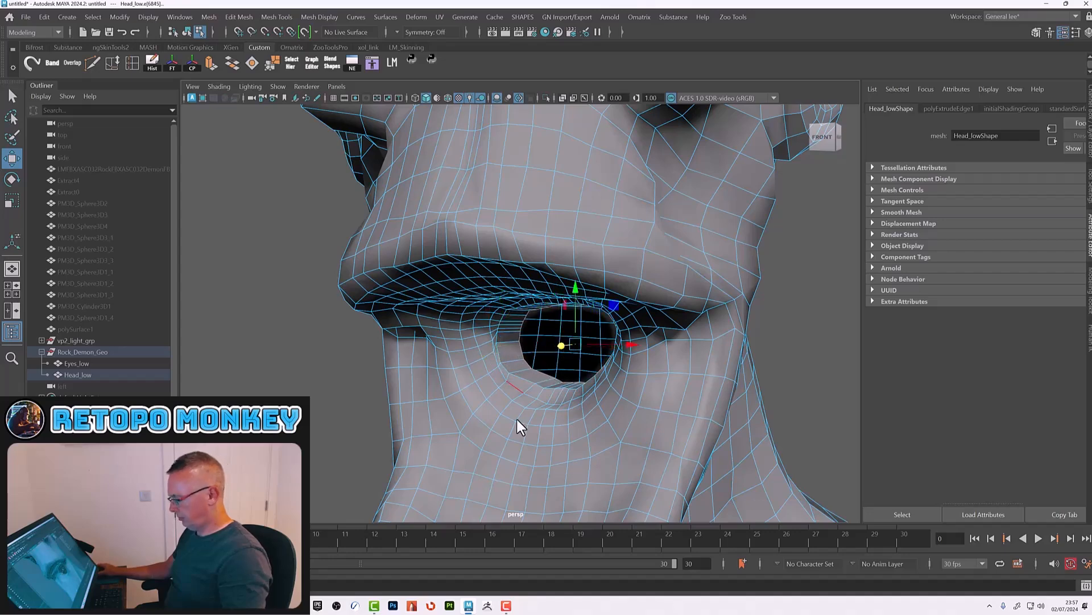
{"action": "left_click", "coordinate": [369, 410]}
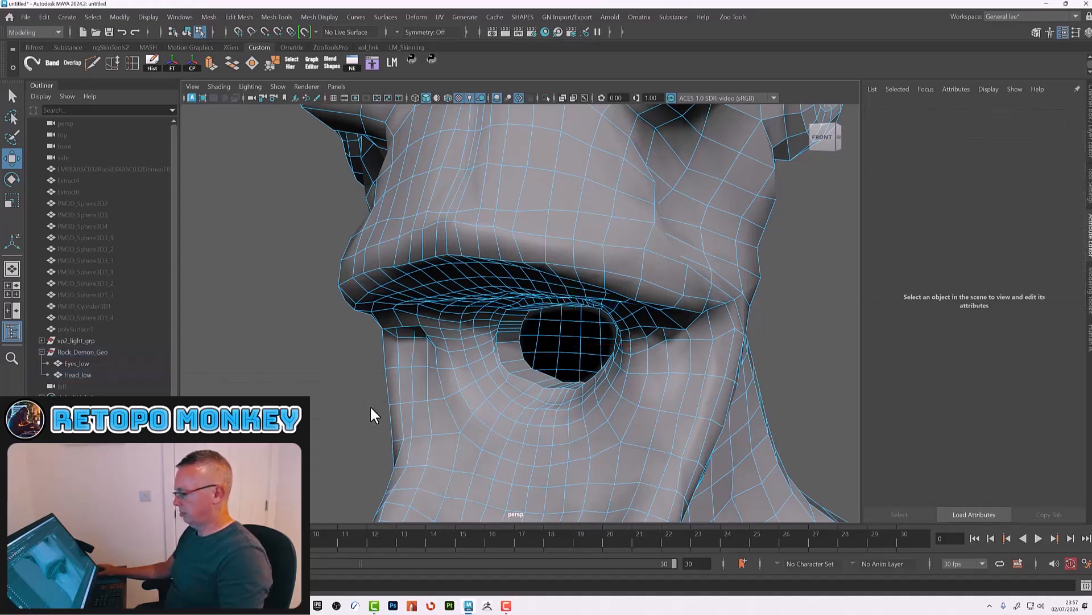
Step: Maximize the side view and reposition the mouth's inner edge loops to spread them evenly back along the cavity
{"action": "key", "text": "space"}
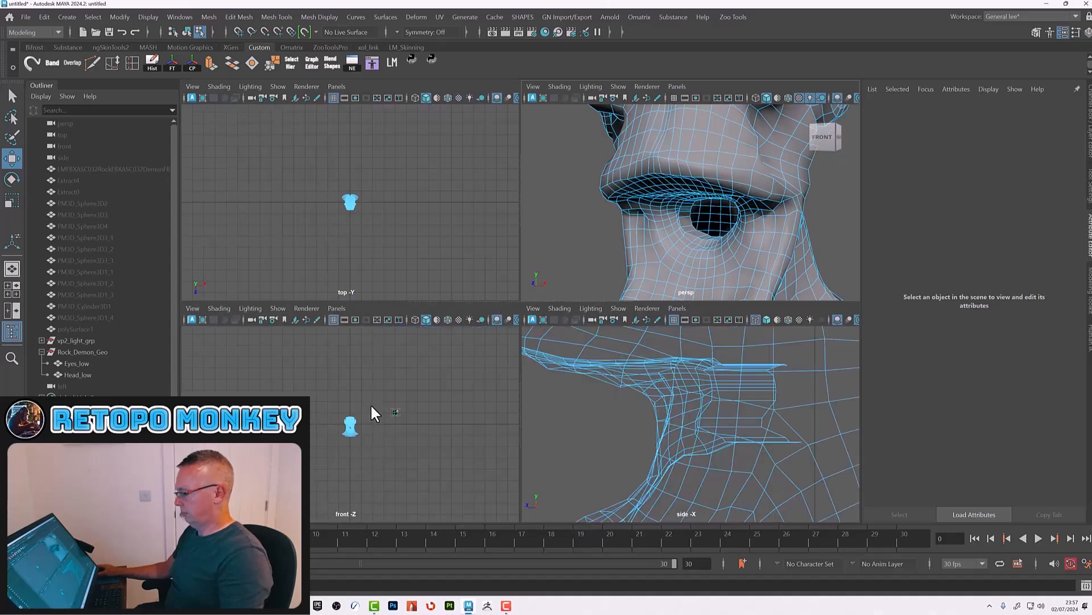
{"action": "key", "text": "space"}
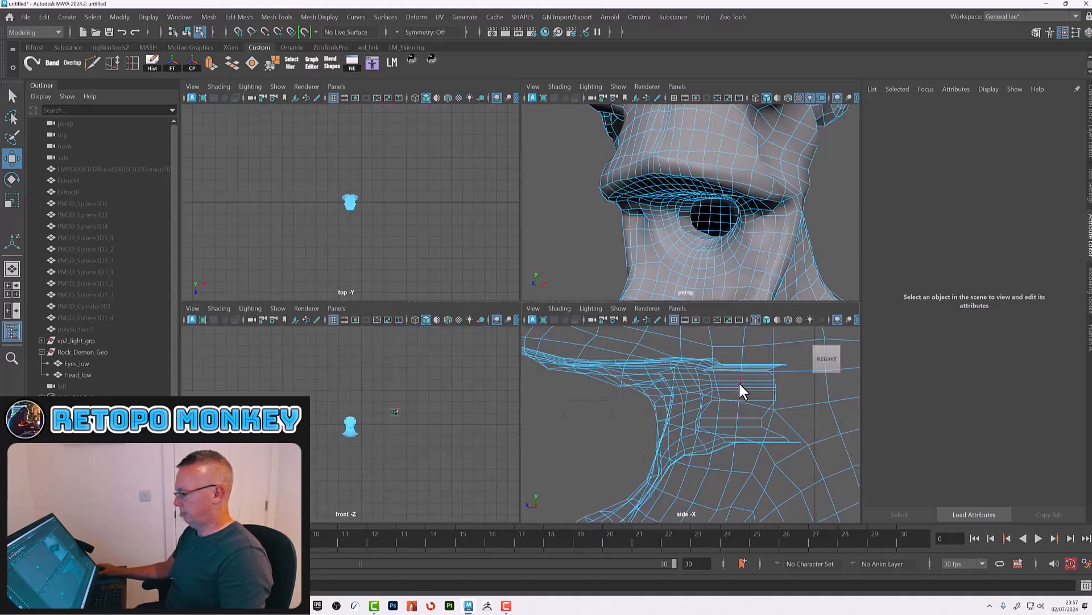
{"action": "key", "text": "space"}
{"action": "left_click", "coordinate": [786, 383]}
{"action": "key", "text": "space"}
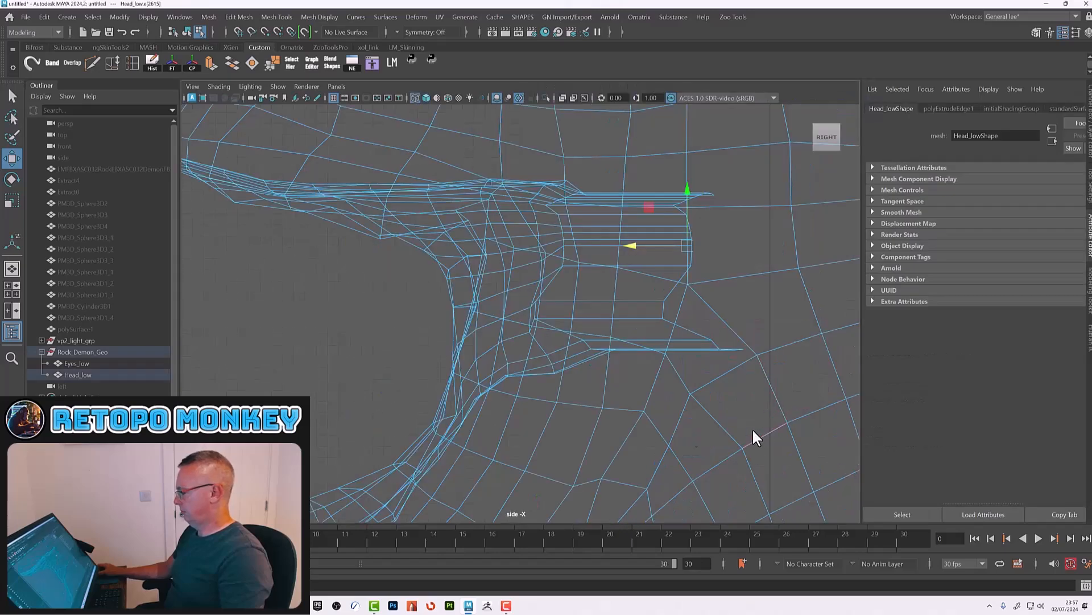
{"action": "left_click", "coordinate": [659, 305]}
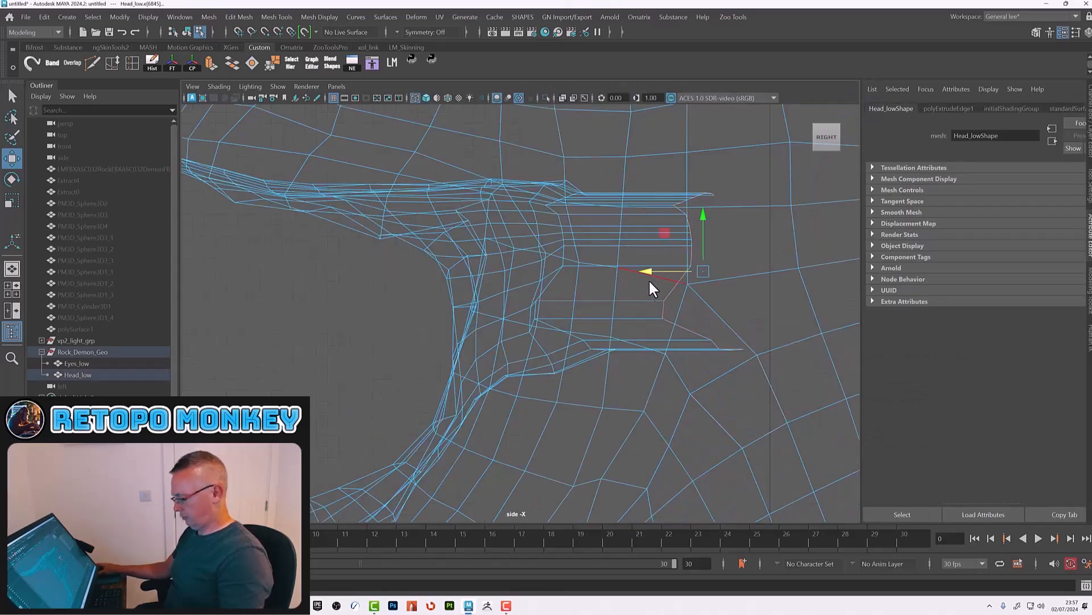
{"action": "key", "text": "r"}
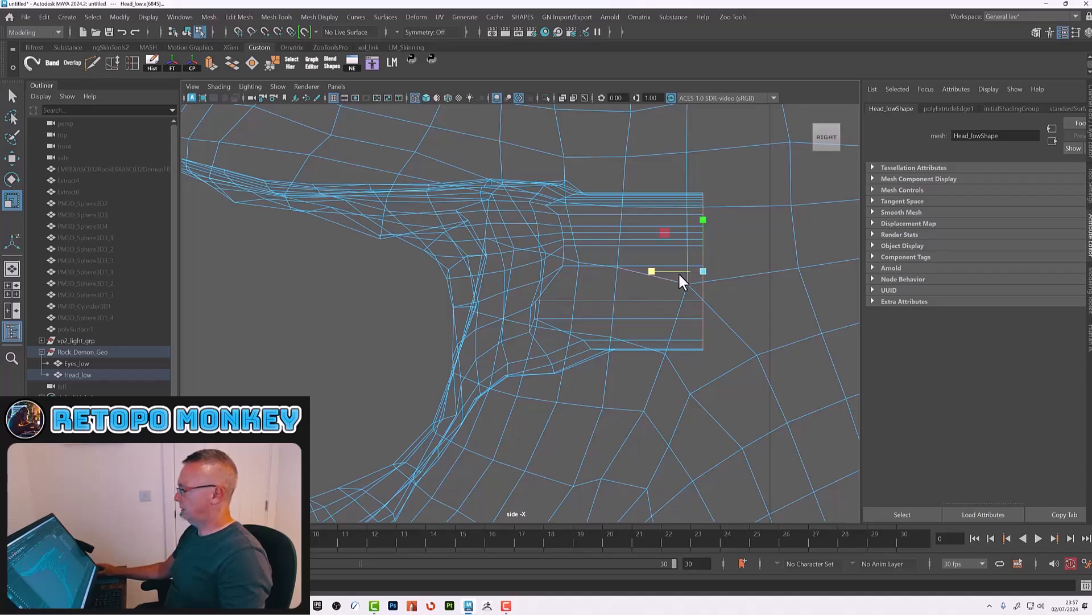
{"action": "key", "text": "a"}
{"action": "key", "text": "f"}
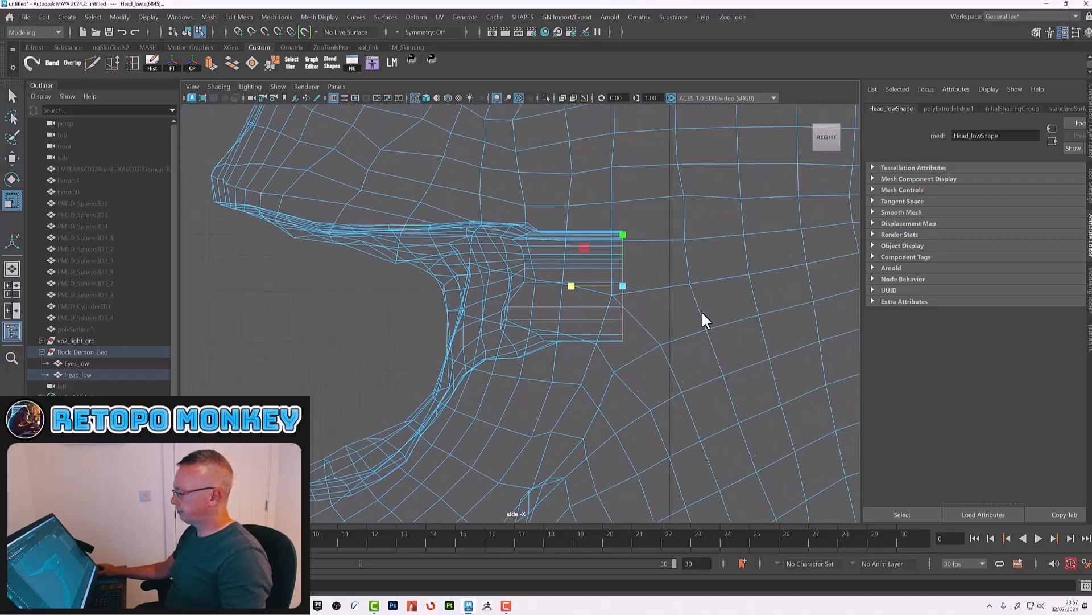
{"action": "double_click", "coordinate": [513, 334]}
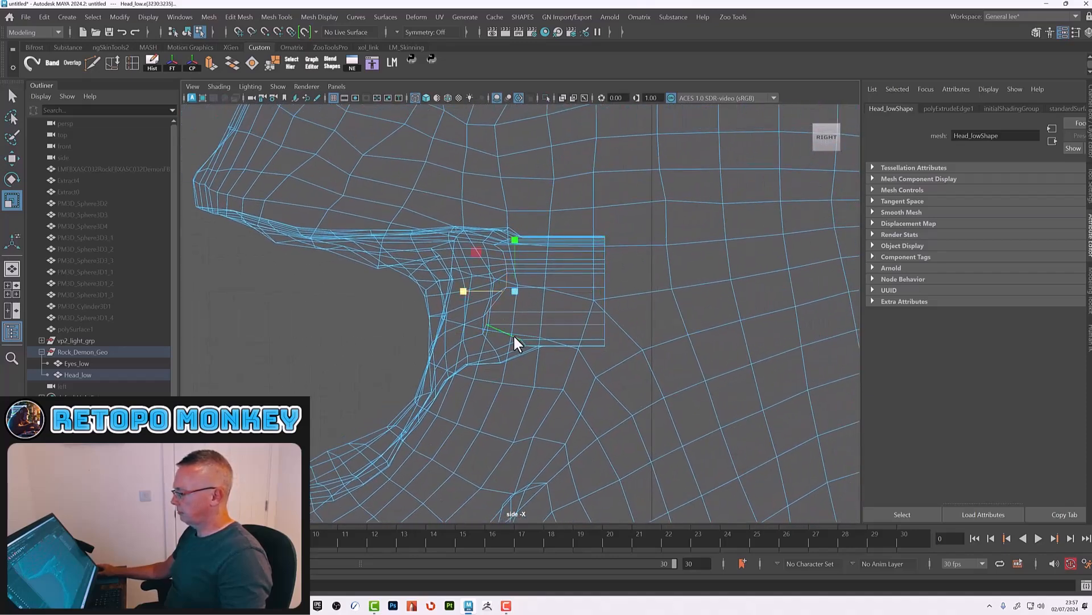
{"action": "left_click_drag", "start_coordinate": [462, 291], "coordinate": [558, 301]}
{"action": "double_click", "coordinate": [488, 306]}
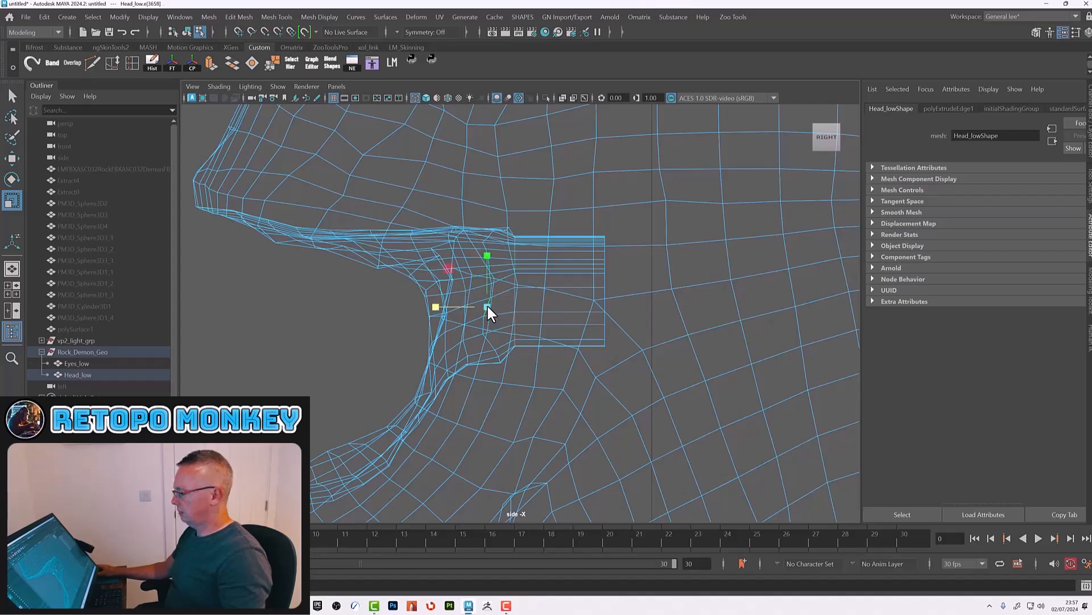
{"action": "left_click_drag", "start_coordinate": [446, 295], "coordinate": [529, 295]}
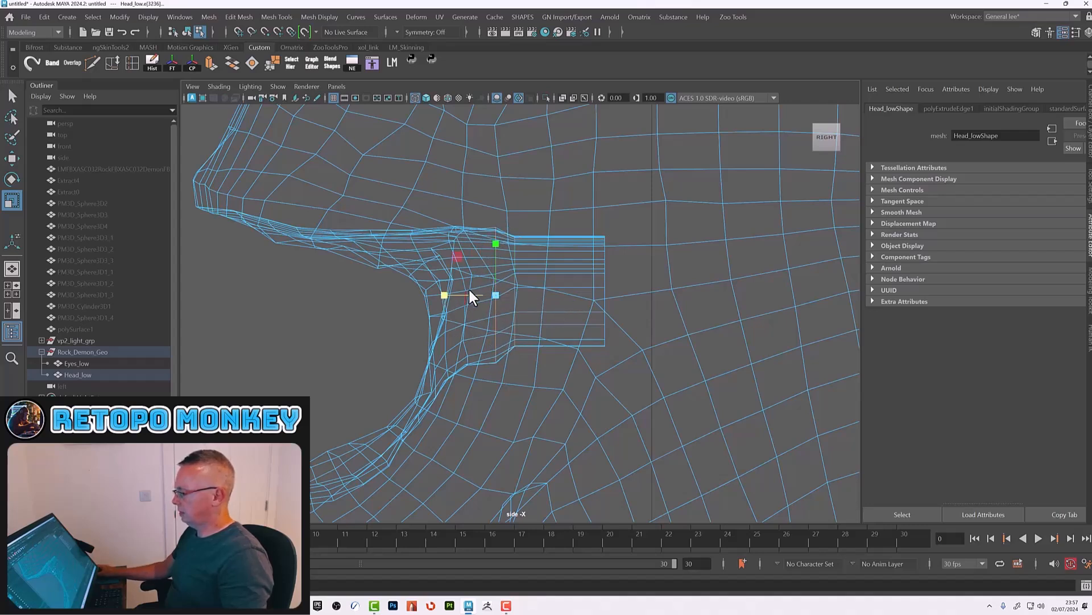
{"action": "left_click", "coordinate": [485, 265]}
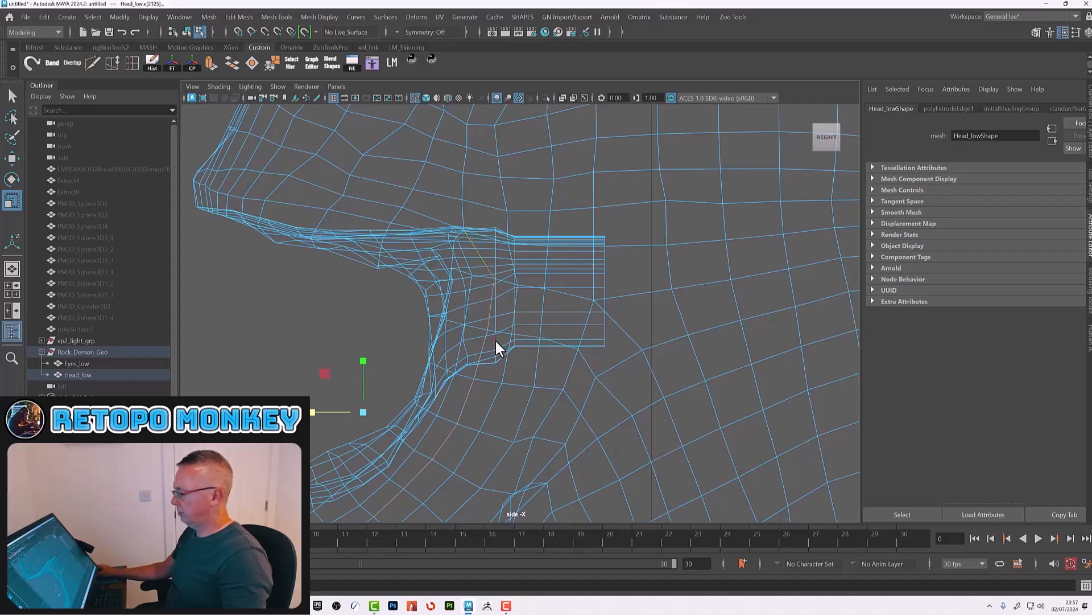
{"action": "left_click", "coordinate": [468, 350]}
{"action": "left_click_drag", "start_coordinate": [406, 296], "coordinate": [507, 307]}
{"action": "left_click", "coordinate": [605, 295]}
{"action": "left_click", "coordinate": [604, 290]}
{"action": "mouse_move", "coordinate": [712, 313]}
{"action": "right_mouse_down", "text": "alt"}
{"action": "mouse_move", "coordinate": [649, 299]}
{"action": "mouse_move", "coordinate": [714, 317]}
{"action": "mouse_move", "coordinate": [705, 315]}
{"action": "right_mouse_up", "text": "alt"}
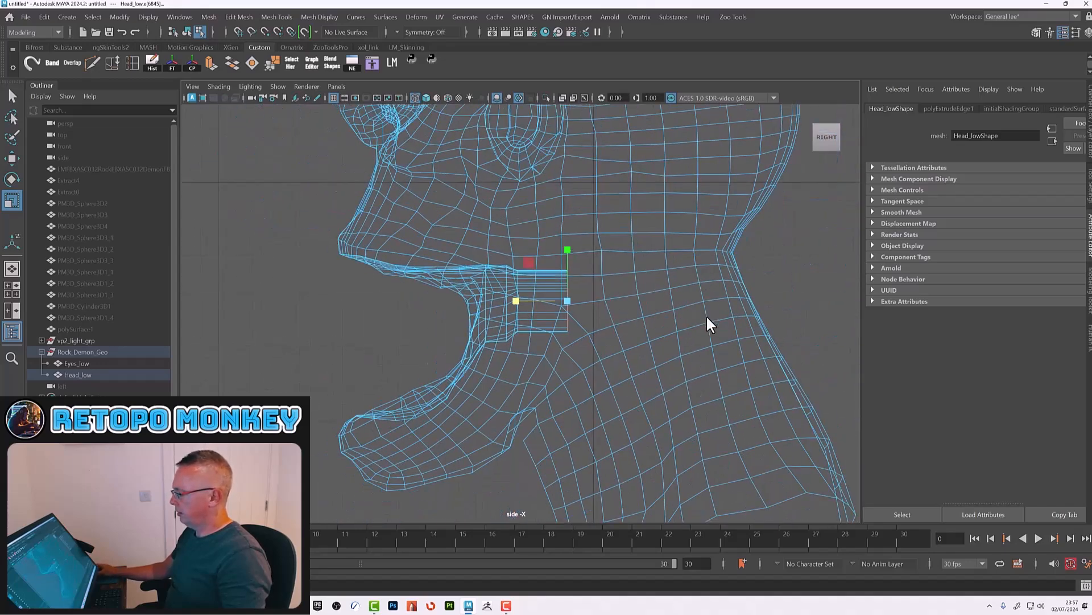
Step: Extrude the mouth cavity's back border edges further back and rotate them to angle toward the throat
{"action": "left_click", "coordinate": [212, 63]}
{"action": "key", "text": "w"}
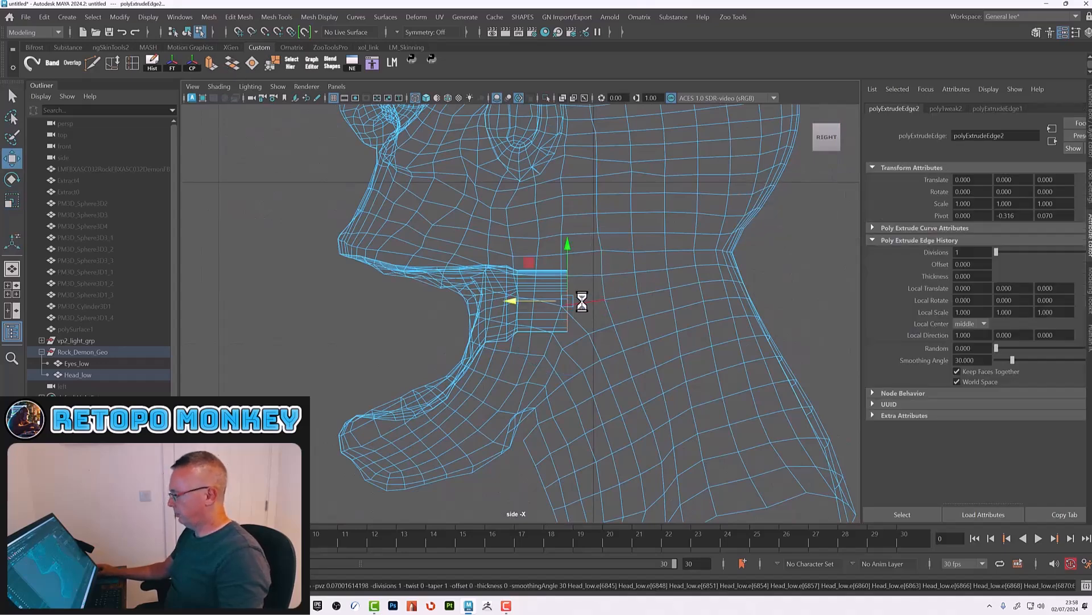
{"action": "middle_click_drag", "start_coordinate": [515, 298], "coordinate": [555, 305]}
{"action": "key", "text": "ctrl+e"}
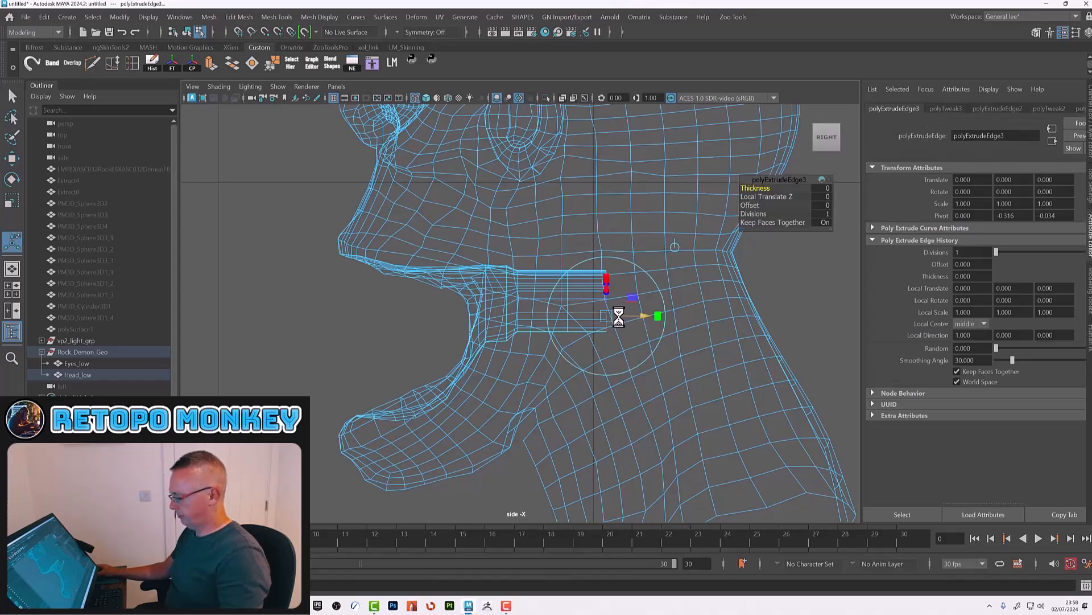
{"action": "key", "text": "w"}
{"action": "middle_click_drag", "start_coordinate": [545, 301], "coordinate": [592, 302]}
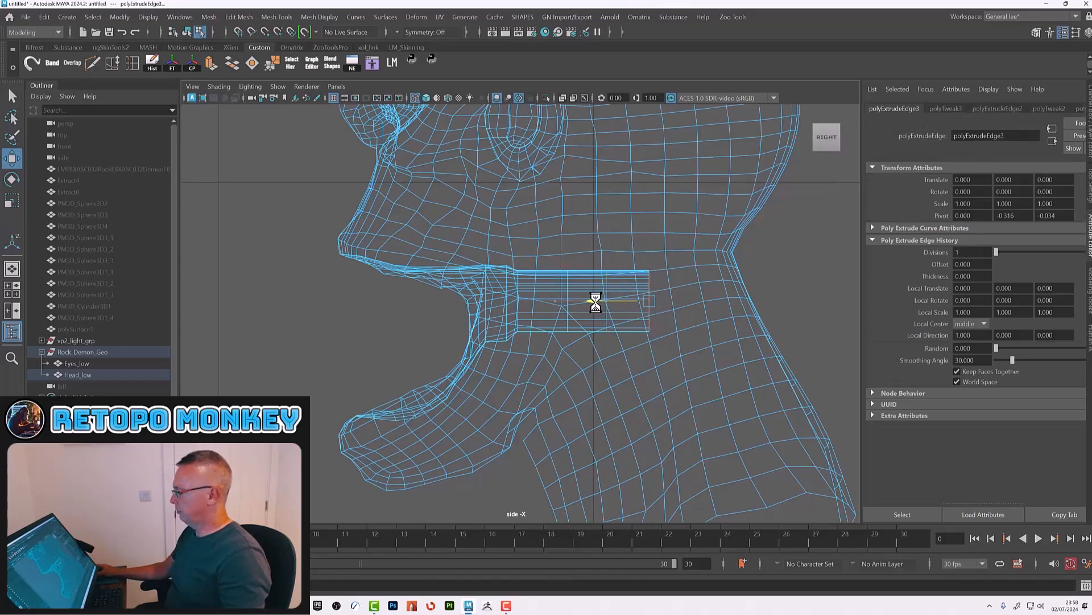
{"action": "key", "text": "e"}
{"action": "middle_click_drag", "start_coordinate": [683, 258], "coordinate": [697, 288]}
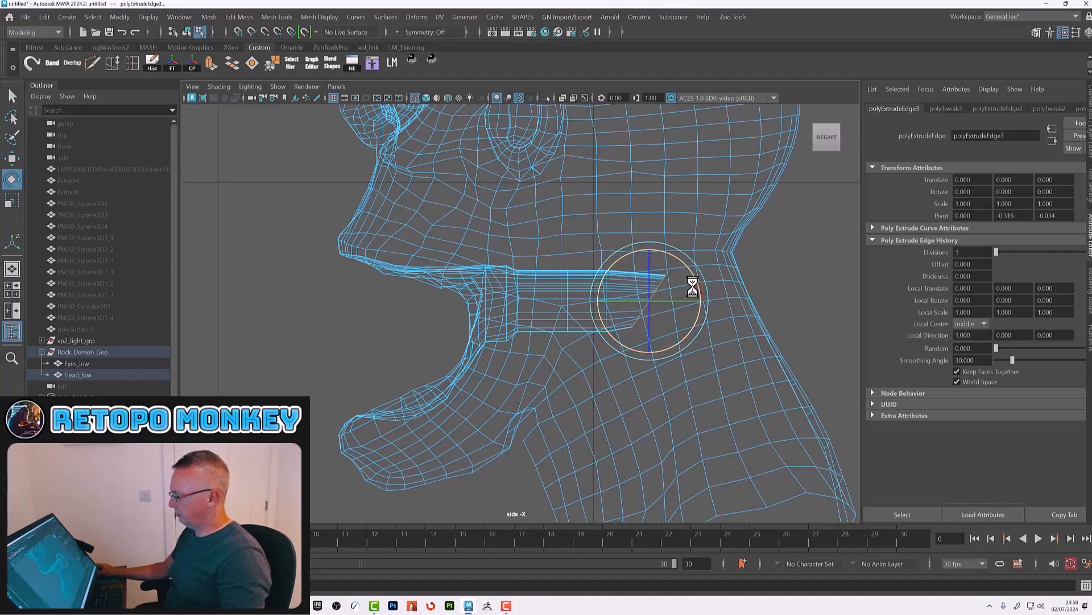
Step: Extrude the border edges again and move them down to form the throat, then deselect
{"action": "key", "text": "ctrl+e"}
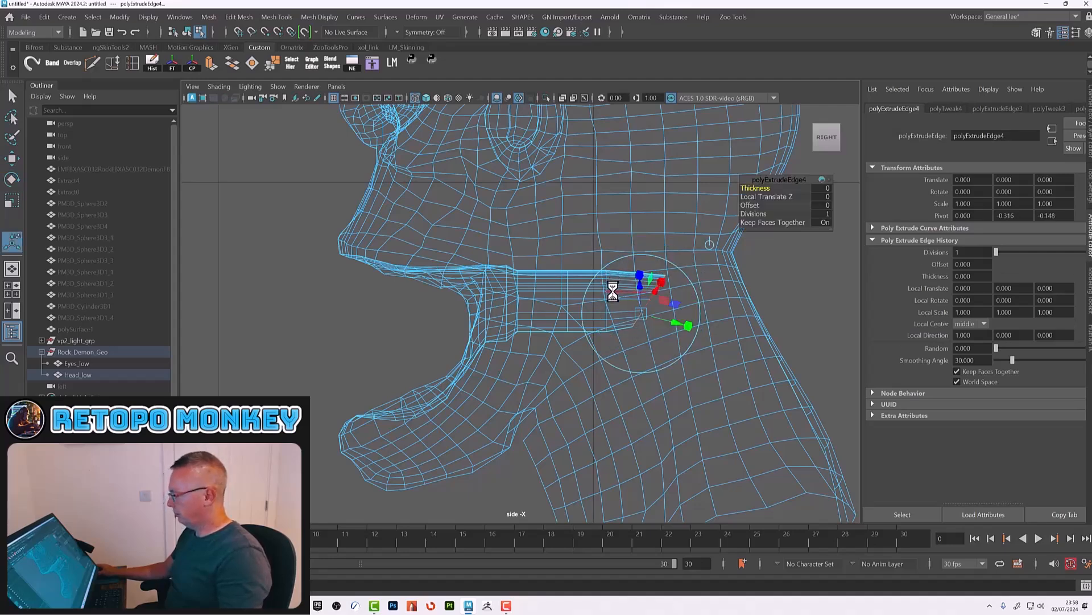
{"action": "key", "text": "w"}
{"action": "middle_click_drag", "start_coordinate": [649, 246], "coordinate": [664, 390]}
{"action": "key", "text": "r"}
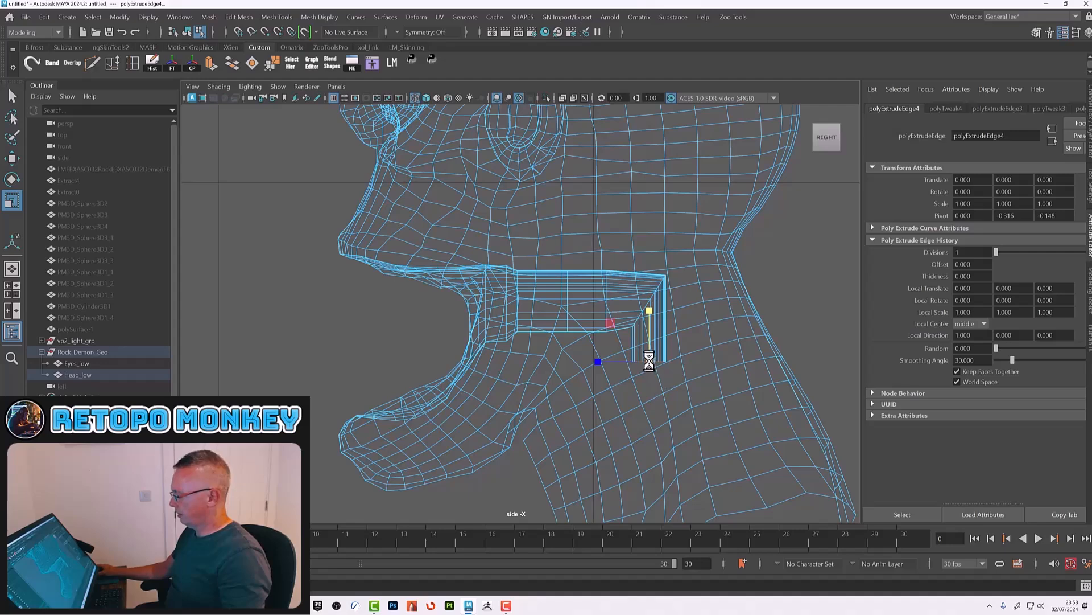
{"action": "left_click", "coordinate": [732, 317]}
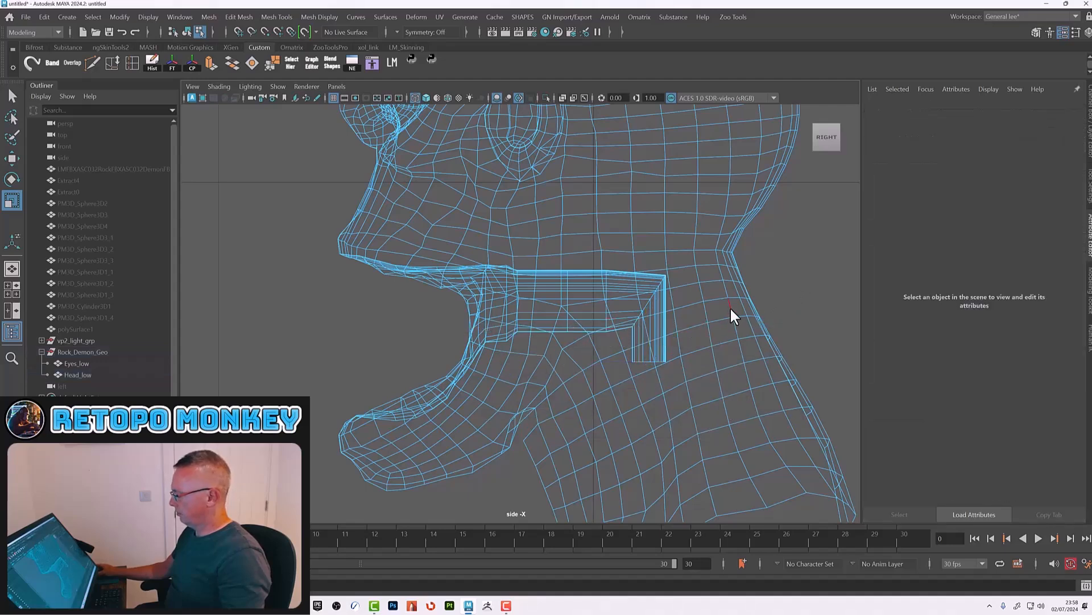
Step: Select Head_low in object mode, move into the mouth in perspective, and insert edge loops along the mouth interior tube
{"action": "key", "text": "space"}
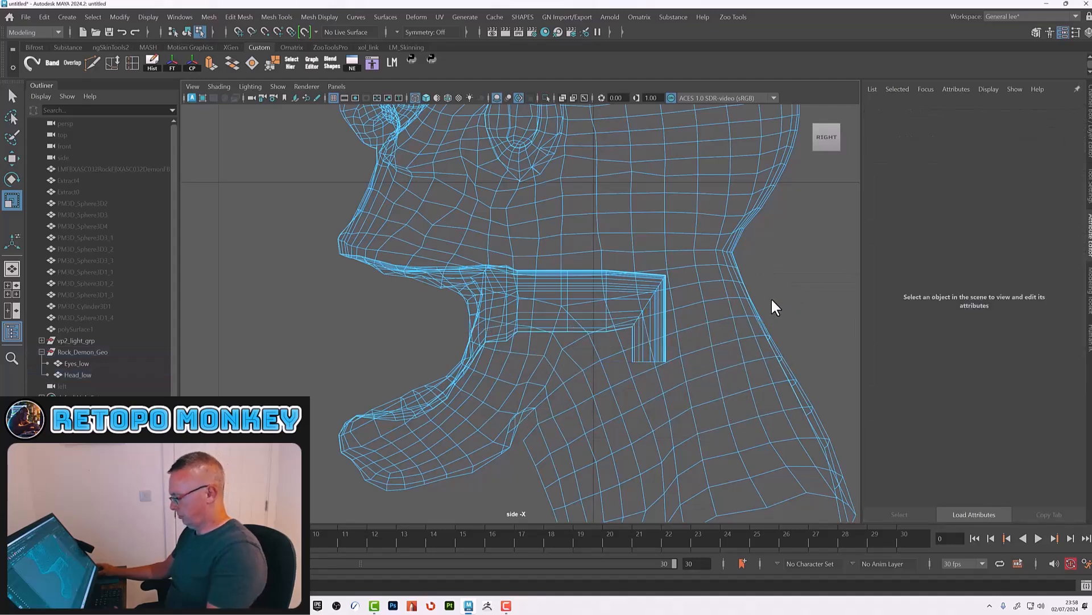
{"action": "key", "text": "F8"}
{"action": "key", "text": "space"}
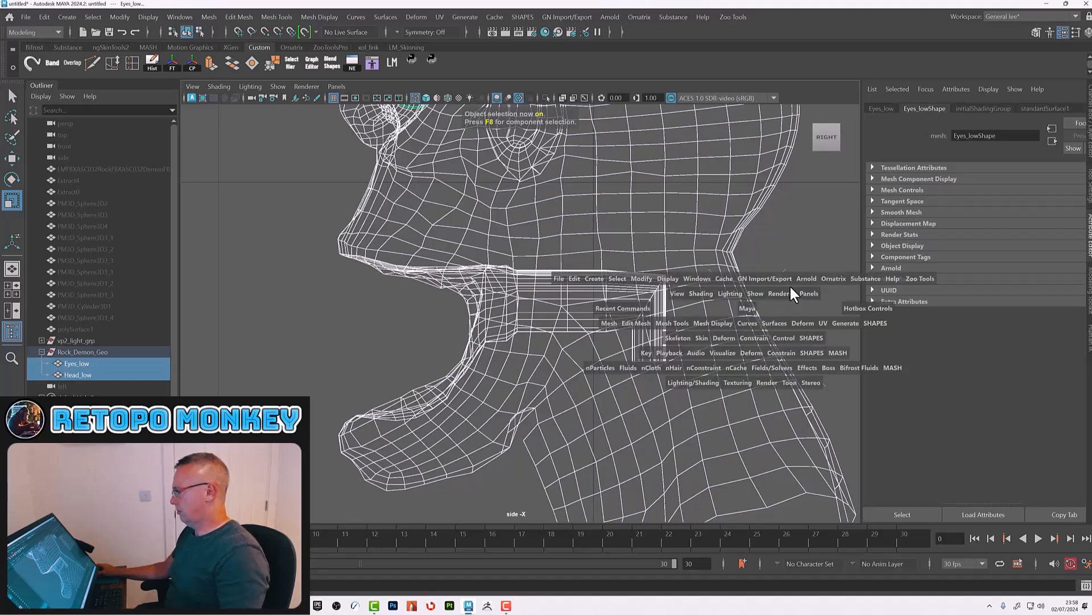
{"action": "left_click", "coordinate": [789, 285]}
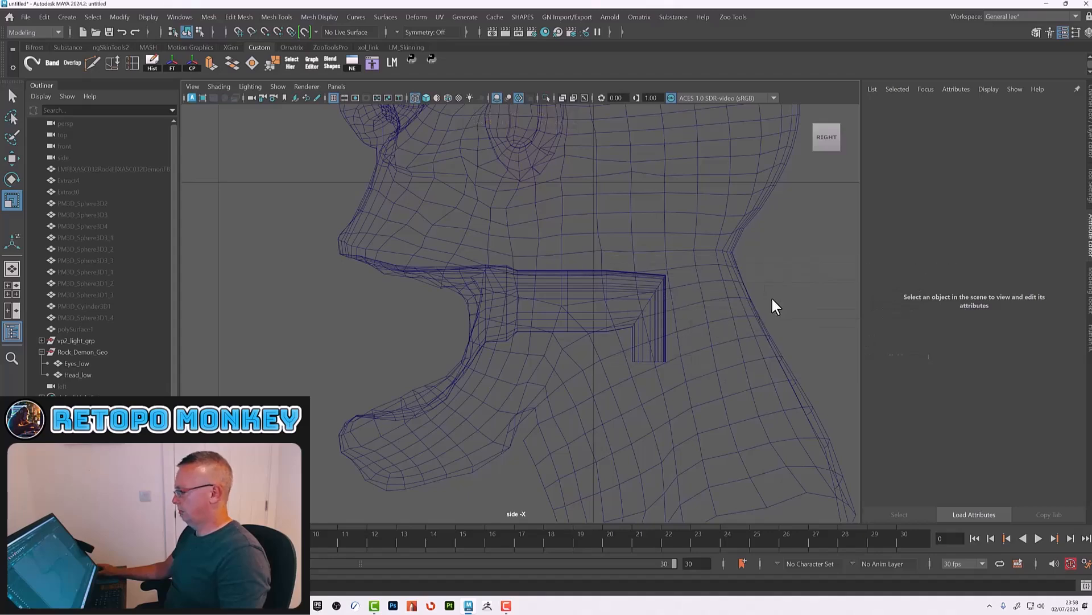
{"action": "left_click", "coordinate": [762, 294]}
{"action": "key", "text": "space"}
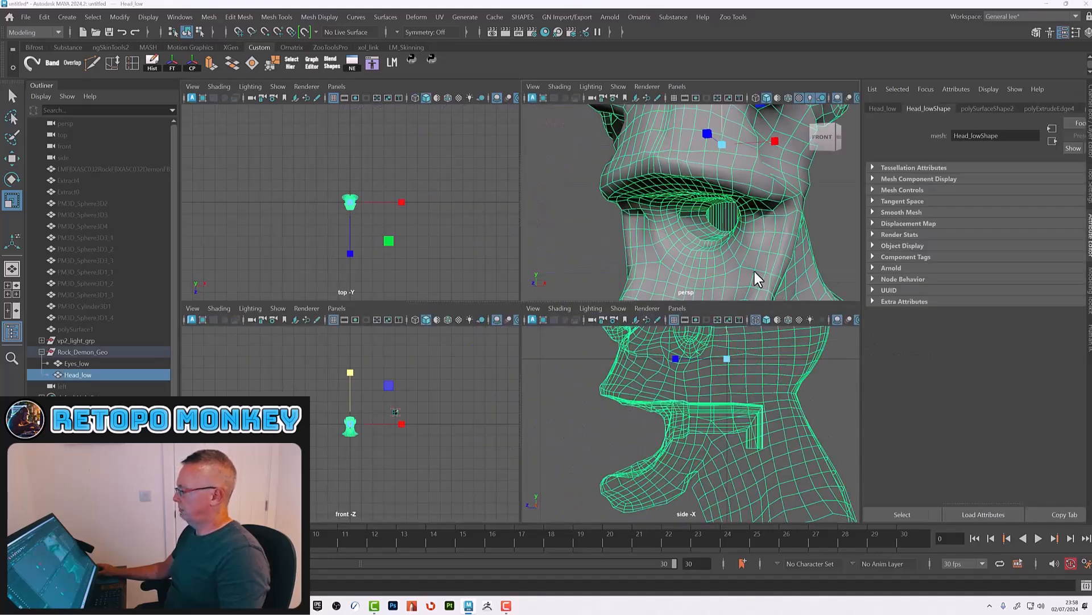
{"action": "right_click_drag", "start_coordinate": [656, 271], "coordinate": [739, 286], "text": "alt"}
{"action": "key", "text": "space"}
{"action": "left_click_drag", "start_coordinate": [638, 360], "coordinate": [633, 352], "text": "alt"}
{"action": "right_click_drag", "start_coordinate": [633, 352], "coordinate": [653, 382], "text": "alt"}
{"action": "middle_click_drag", "start_coordinate": [654, 383], "coordinate": [654, 340], "text": "alt"}
{"action": "mouse_move", "coordinate": [653, 340]}
{"action": "left_mouse_down", "text": "alt"}
{"action": "mouse_move", "coordinate": [666, 314]}
{"action": "mouse_move", "coordinate": [641, 322]}
{"action": "left_mouse_up", "text": "alt"}
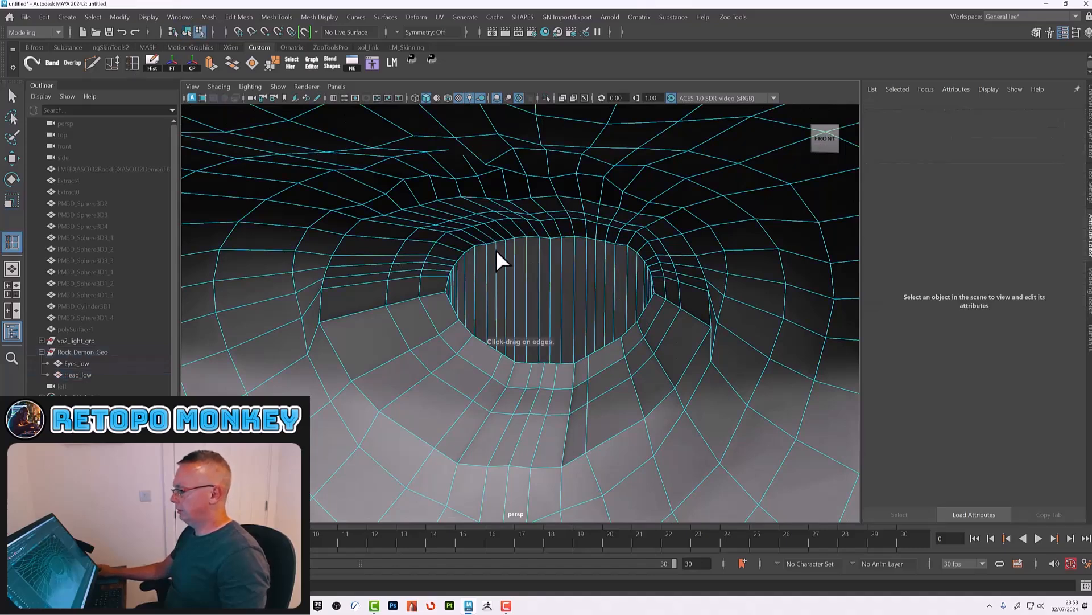
{"action": "left_click_drag", "start_coordinate": [496, 272], "coordinate": [508, 282]}
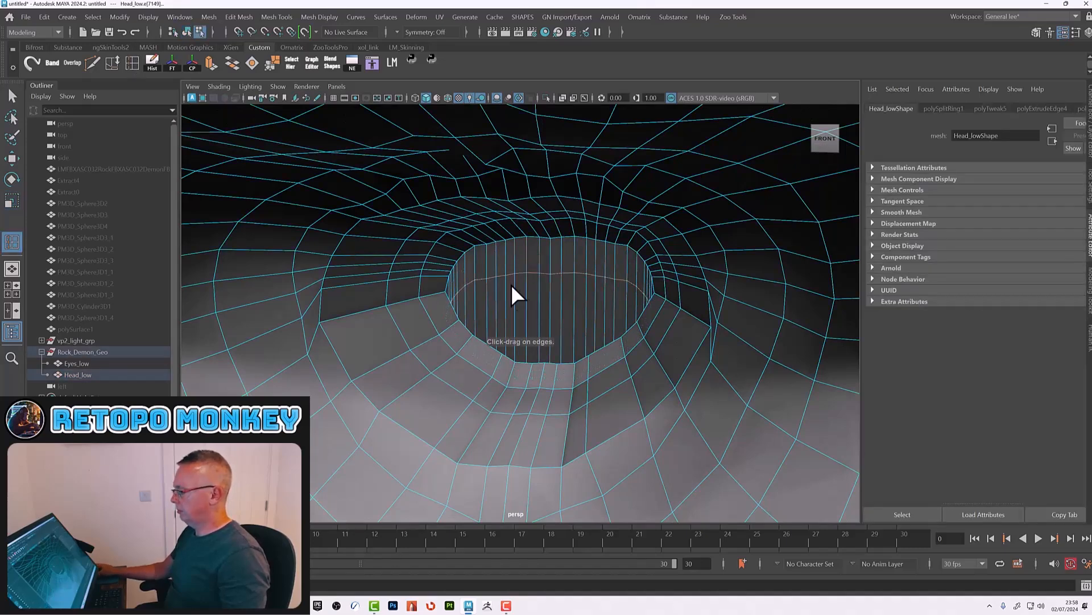
{"action": "left_click_drag", "start_coordinate": [527, 325], "coordinate": [496, 268]}
{"action": "right_click_drag", "start_coordinate": [496, 268], "coordinate": [492, 266], "text": "alt"}
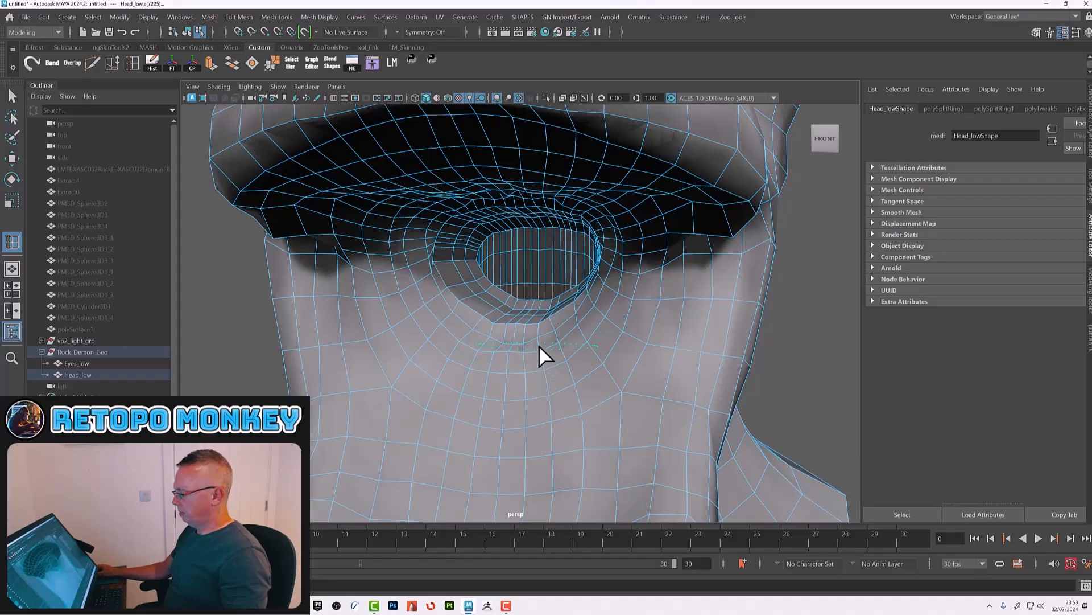
Step: Switch to object mode and review the mouth interior from the front
{"action": "scroll", "coordinate": [539, 329], "scroll_direction": "down", "scroll_amount": 5}
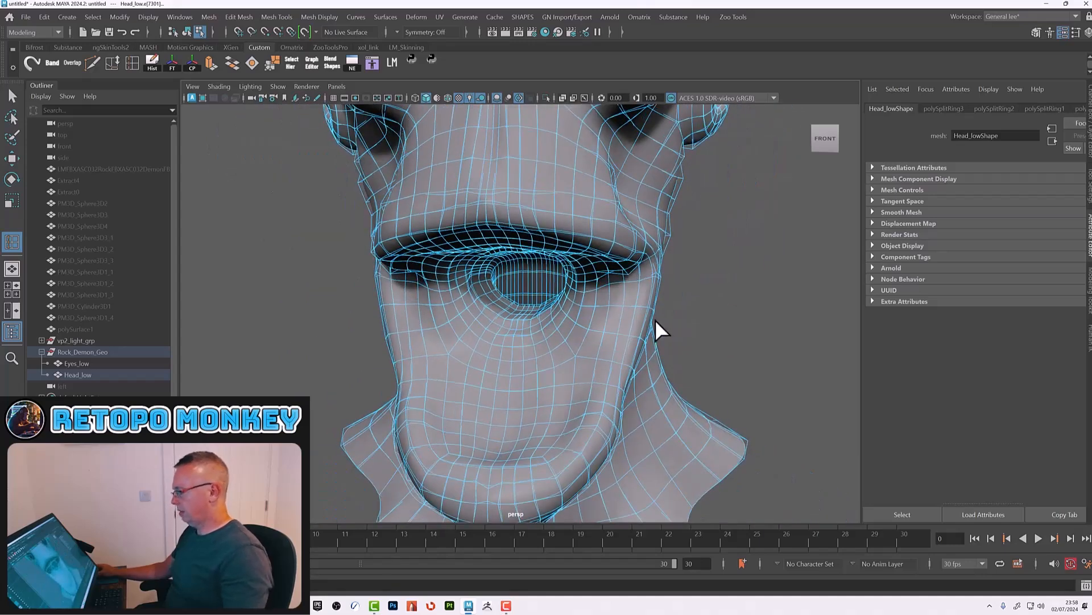
{"action": "key", "text": "F8"}
{"action": "scroll", "coordinate": [727, 331], "scroll_direction": "down", "scroll_amount": 5}
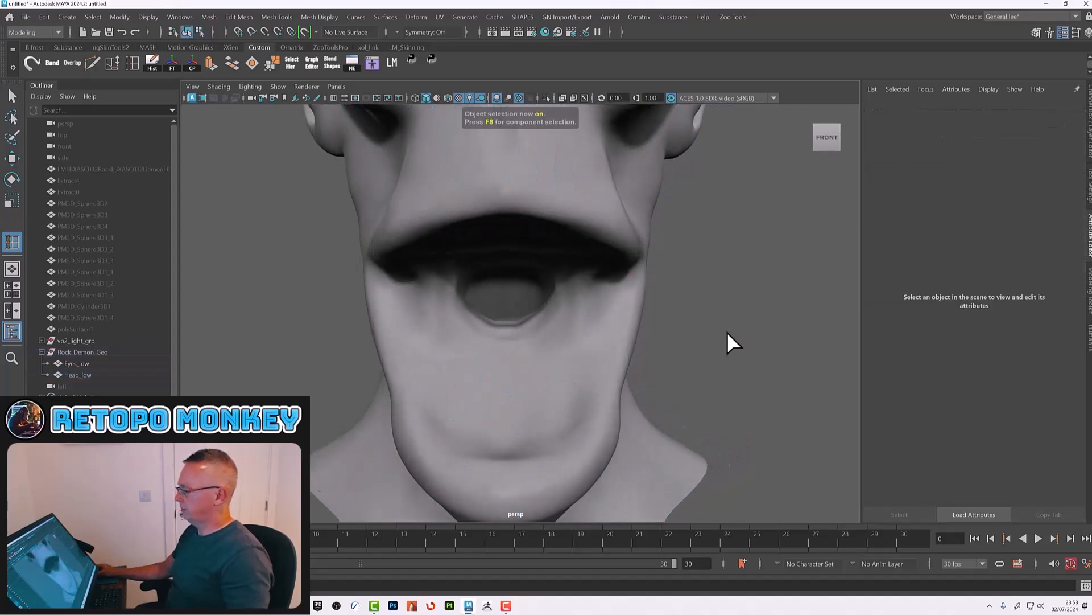
{"action": "scroll", "coordinate": [594, 308], "scroll_direction": "up", "scroll_amount": 6}
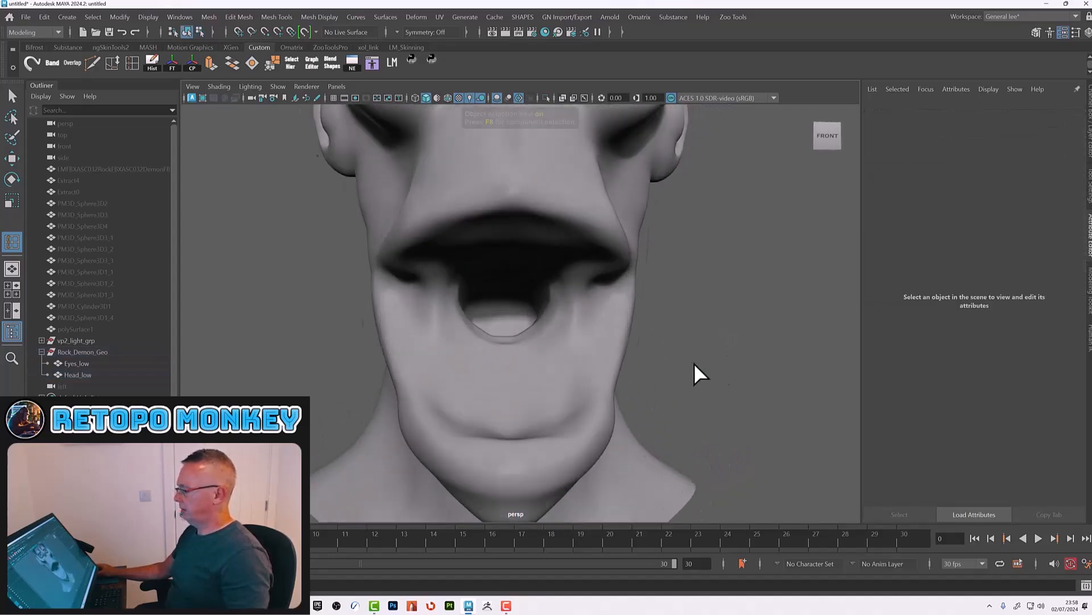
Step: Select Head_low and set the modeling symmetry to Object X
{"action": "middle_click_drag", "start_coordinate": [562, 342], "coordinate": [564, 348], "text": "alt"}
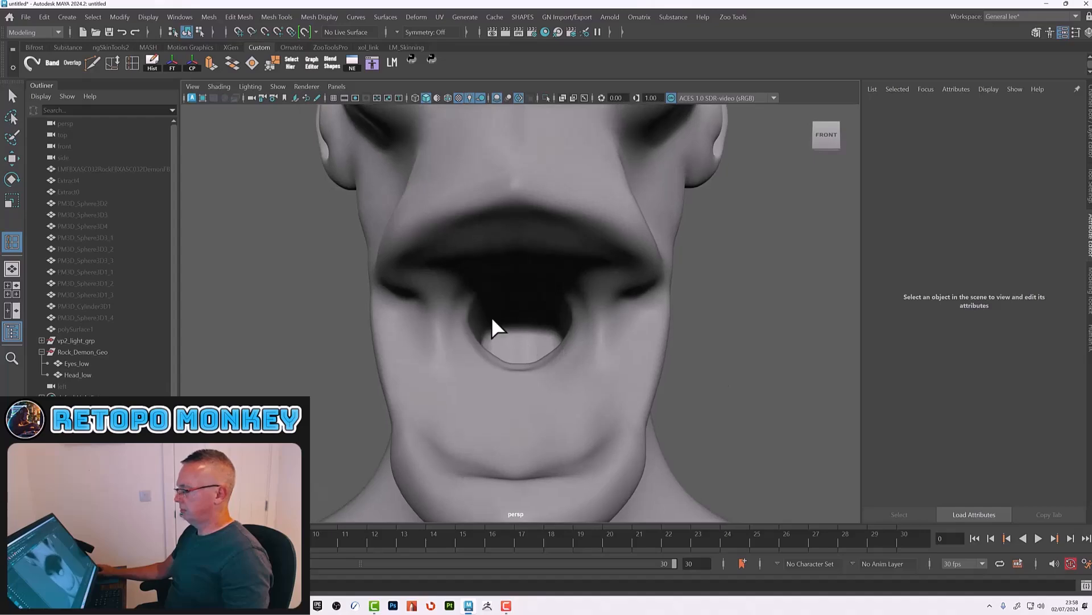
{"action": "key", "text": "w"}
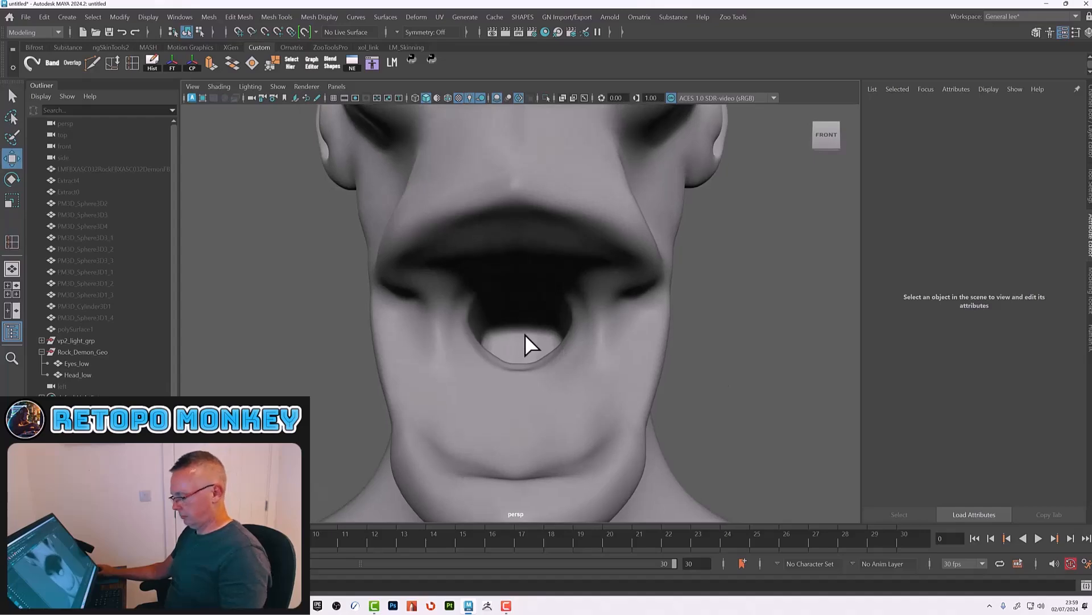
{"action": "left_click", "coordinate": [501, 226]}
{"action": "left_click", "coordinate": [397, 31]}
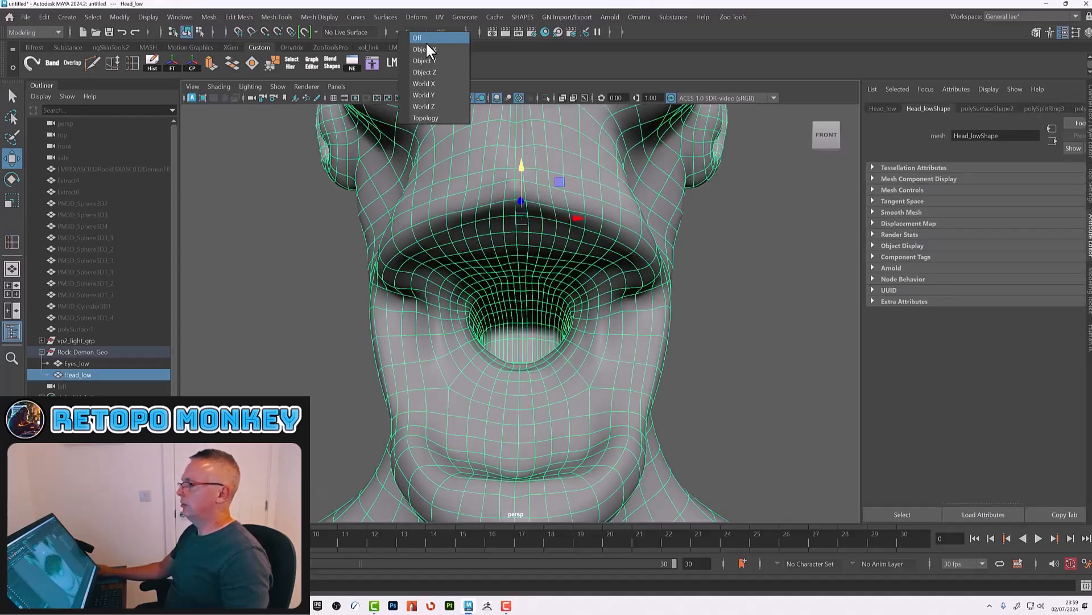
{"action": "left_click", "coordinate": [426, 50]}
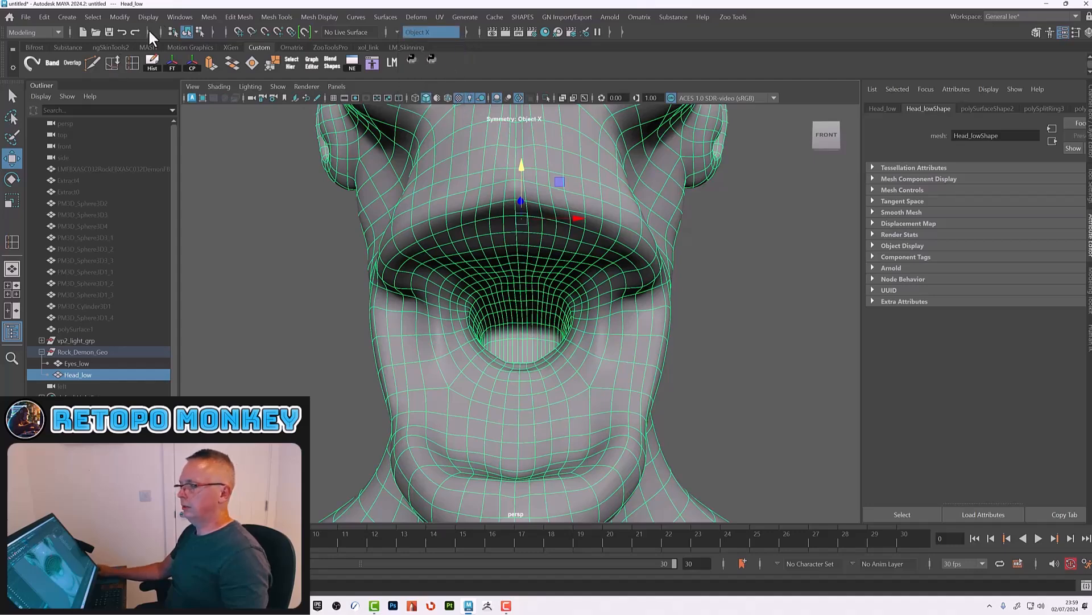
Step: Smooth the mouth interior of Head_low with Smooth Tool brush strokes, then return to the Move tool and deselect
{"action": "left_click", "coordinate": [209, 16]}
{"action": "mouse_move", "coordinate": [239, 16]}
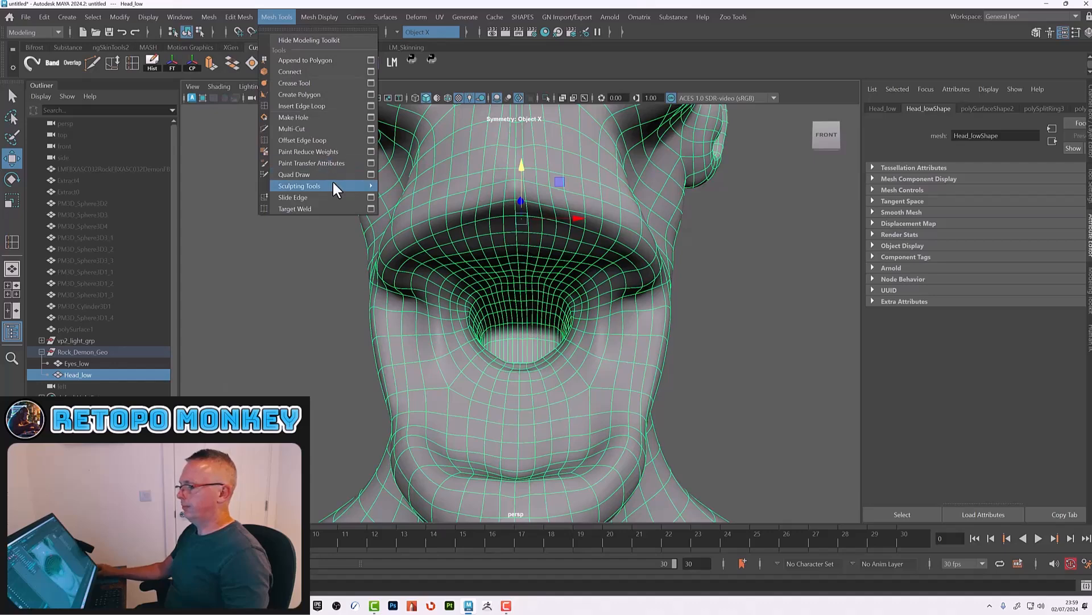
{"action": "mouse_move", "coordinate": [333, 183]}
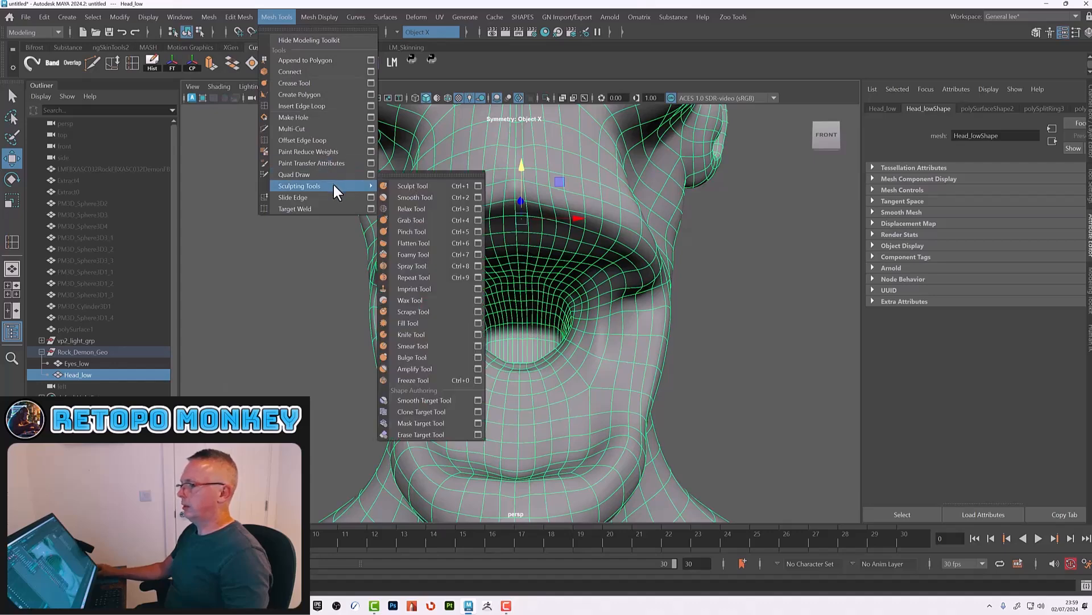
{"action": "left_click", "coordinate": [401, 196]}
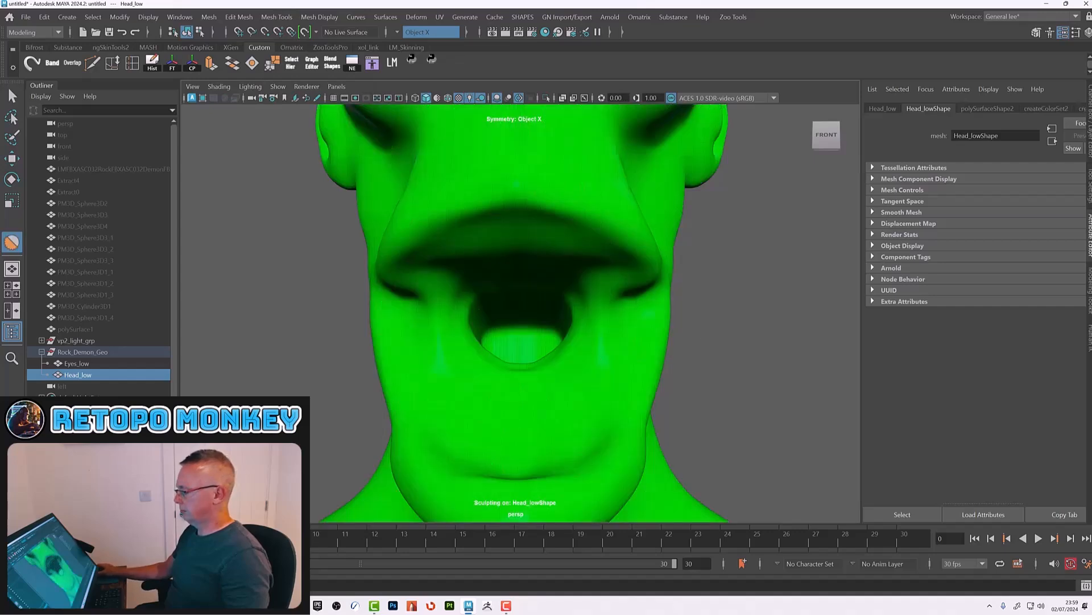
{"action": "key", "text": "alt+f"}
{"action": "key", "text": "ctrl+z"}
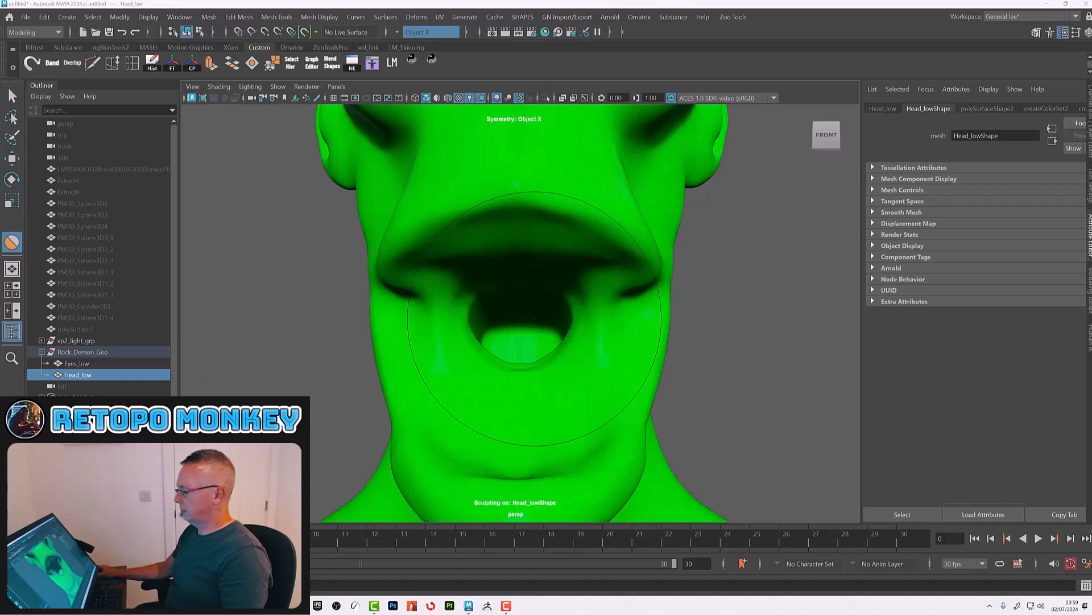
{"action": "key", "text": "b"}
{"action": "mouse_move", "coordinate": [563, 326]}
{"action": "left_mouse_down"}
{"action": "mouse_move", "coordinate": [466, 326]}
{"action": "mouse_move", "coordinate": [507, 316]}
{"action": "left_mouse_up"}
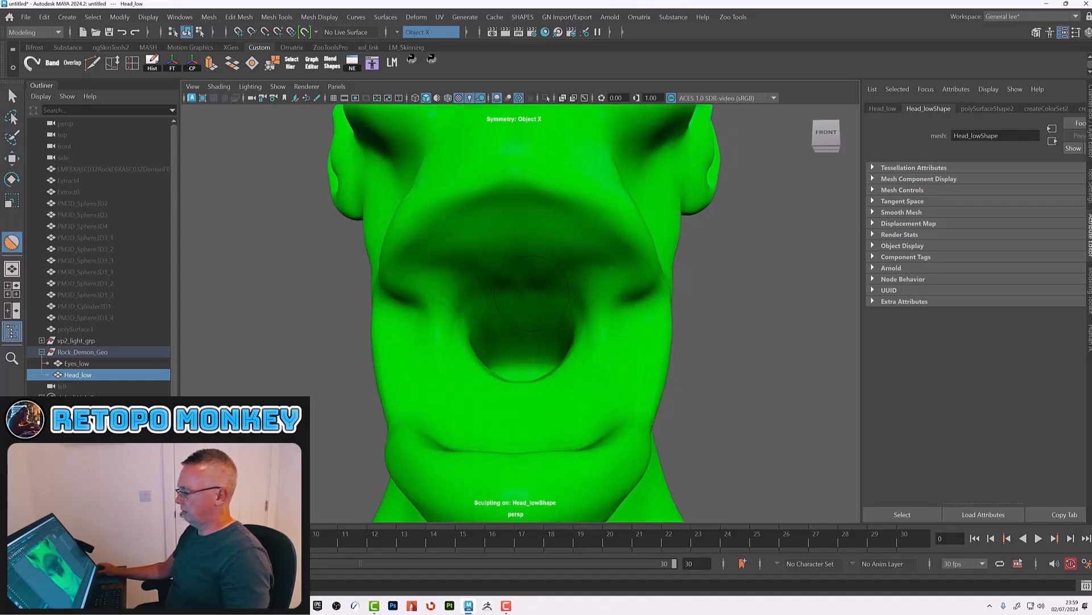
{"action": "left_click_drag", "start_coordinate": [553, 327], "coordinate": [546, 333], "text": "alt"}
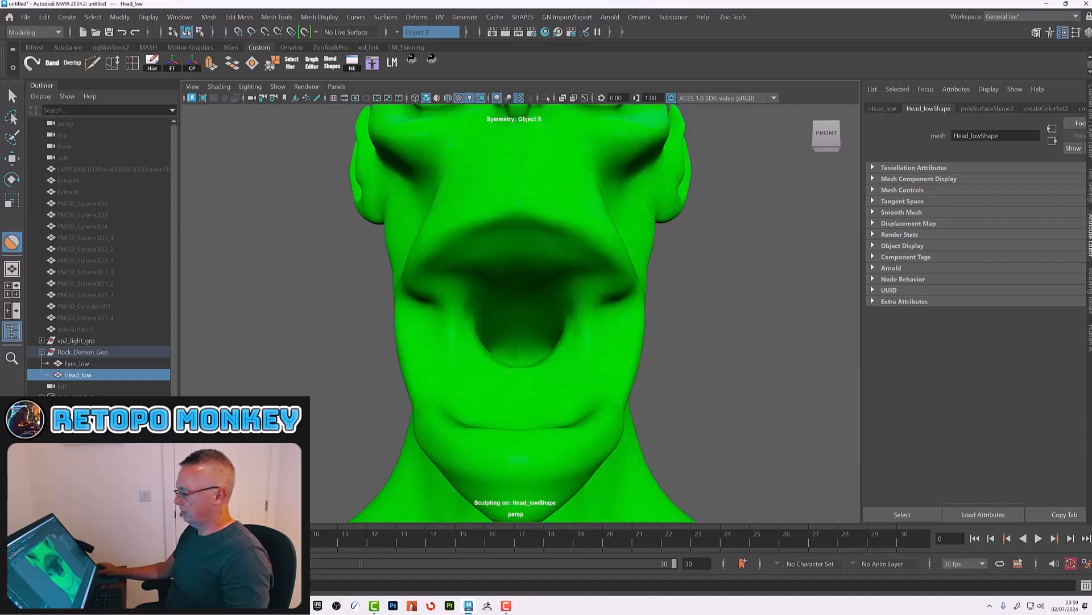
{"action": "key", "text": "w"}
{"action": "left_click_drag", "start_coordinate": [546, 307], "coordinate": [547, 352], "text": "alt"}
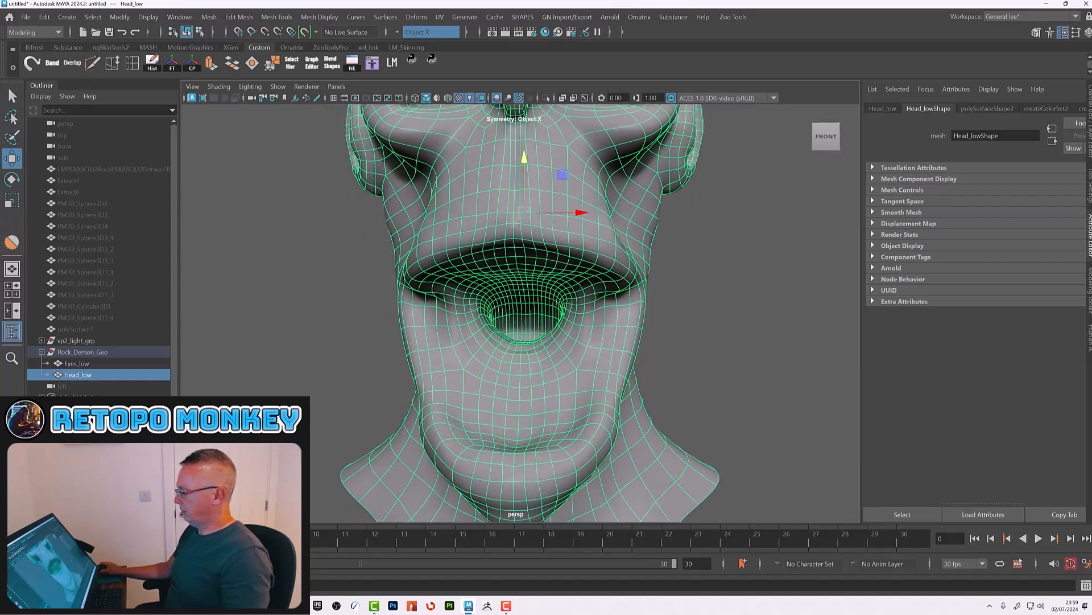
{"action": "left_click", "coordinate": [739, 319]}
Step: Orbit around the head to review its overall shape from several angles
{"action": "right_click_drag", "start_coordinate": [626, 319], "coordinate": [546, 322], "text": "alt"}
{"action": "mouse_move", "coordinate": [547, 322]}
{"action": "left_mouse_down", "text": "alt"}
{"action": "mouse_move", "coordinate": [643, 318]}
{"action": "mouse_move", "coordinate": [546, 336]}
{"action": "left_mouse_up", "text": "alt"}
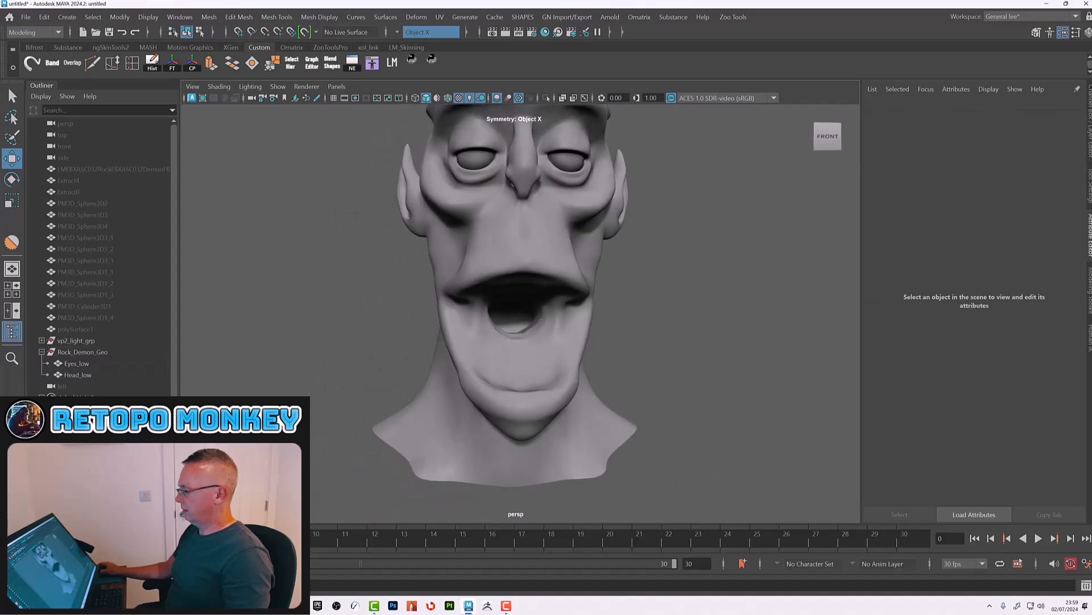
{"action": "right_click_drag", "start_coordinate": [626, 318], "coordinate": [534, 319], "text": "alt"}
{"action": "mouse_move", "coordinate": [626, 318]}
{"action": "left_mouse_down", "text": "alt"}
{"action": "mouse_move", "coordinate": [449, 316]}
{"action": "mouse_move", "coordinate": [621, 313]}
{"action": "left_mouse_up", "text": "alt"}
{"action": "right_click_drag", "start_coordinate": [546, 316], "coordinate": [614, 316], "text": "alt"}
{"action": "middle_click_drag", "start_coordinate": [615, 316], "coordinate": [608, 342], "text": "alt"}
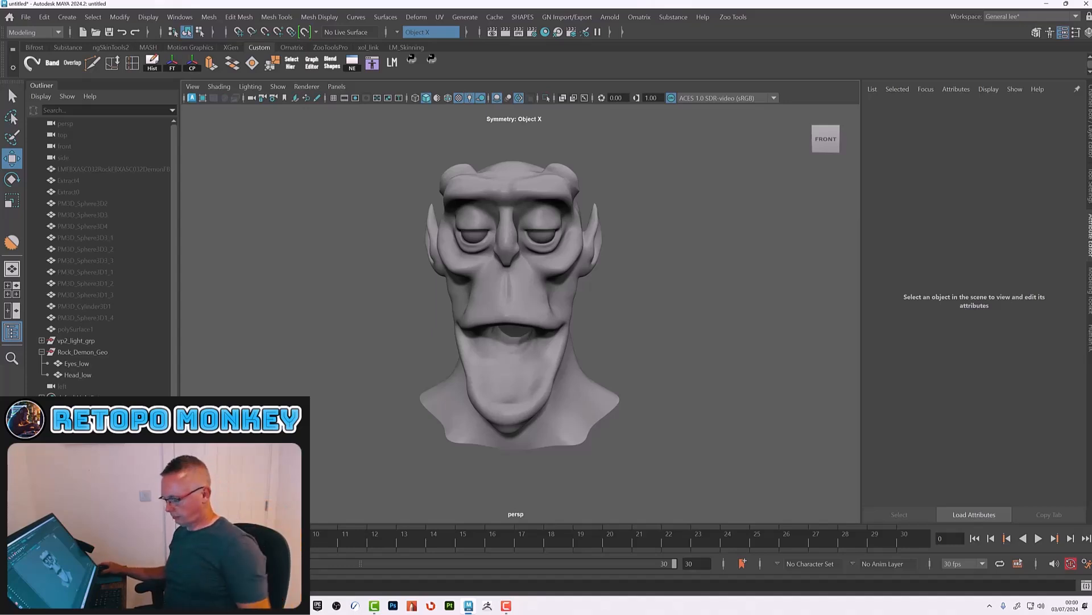
{"action": "left_click_drag", "start_coordinate": [569, 319], "coordinate": [543, 319], "text": "alt"}
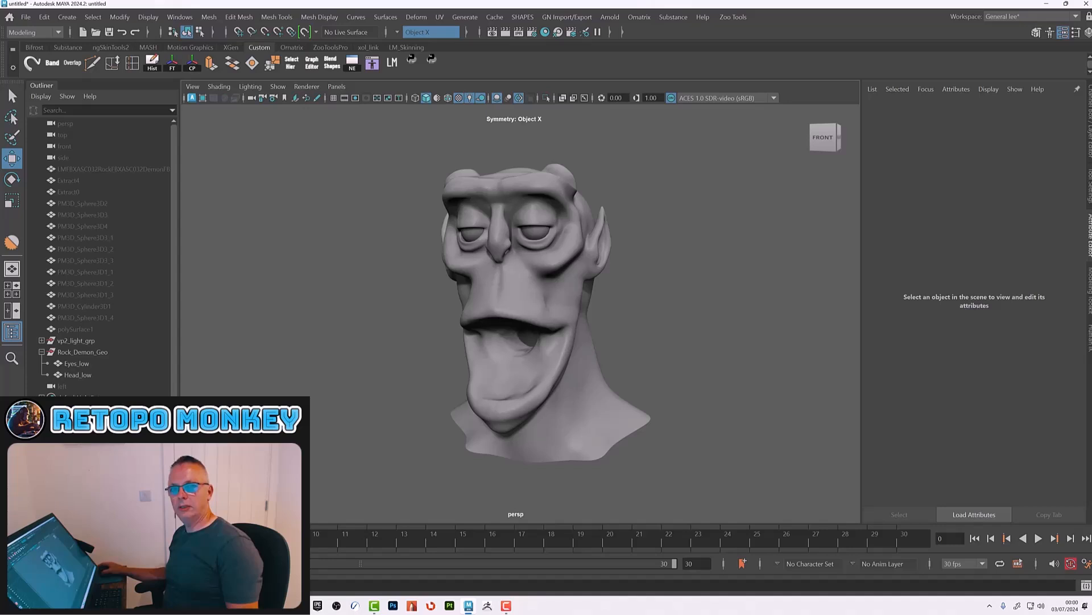
{"action": "left_click_drag", "start_coordinate": [766, 324], "coordinate": [700, 323], "text": "alt"}
{"action": "right_click_drag", "start_coordinate": [701, 323], "coordinate": [756, 338], "text": "alt"}
{"action": "left_click_drag", "start_coordinate": [755, 339], "coordinate": [734, 325], "text": "alt"}
{"action": "middle_click_drag", "start_coordinate": [709, 295], "coordinate": [710, 311], "text": "alt"}
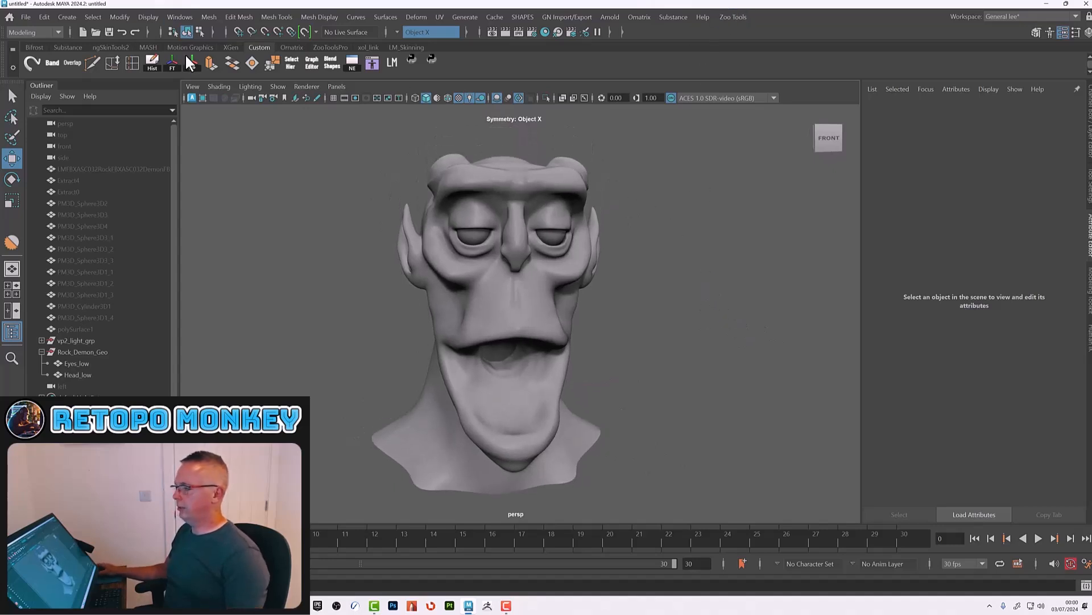
Step: Set Arnold render settings to Camera (AA) 12 and enable adaptive sampling with Max Camera (AA) 12
{"action": "left_click", "coordinate": [192, 98]}
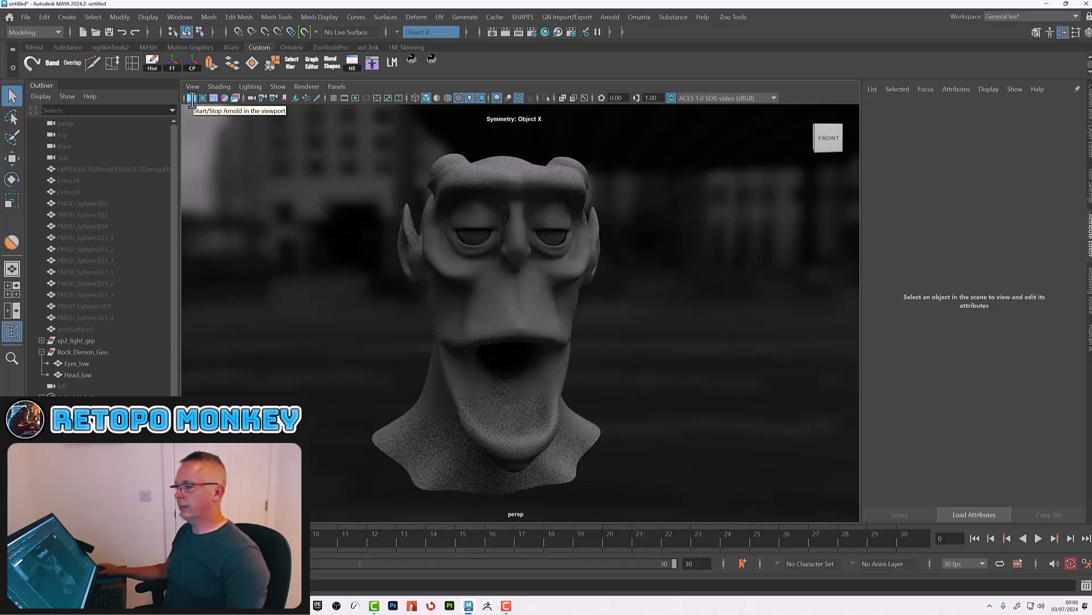
{"action": "left_click", "coordinate": [191, 98]}
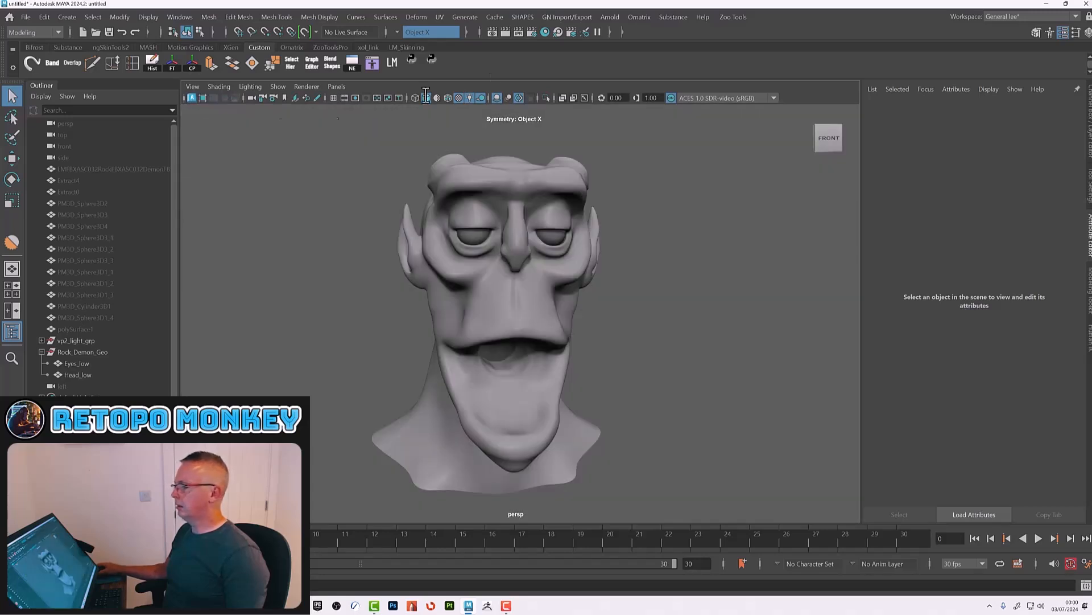
{"action": "left_click", "coordinate": [531, 33]}
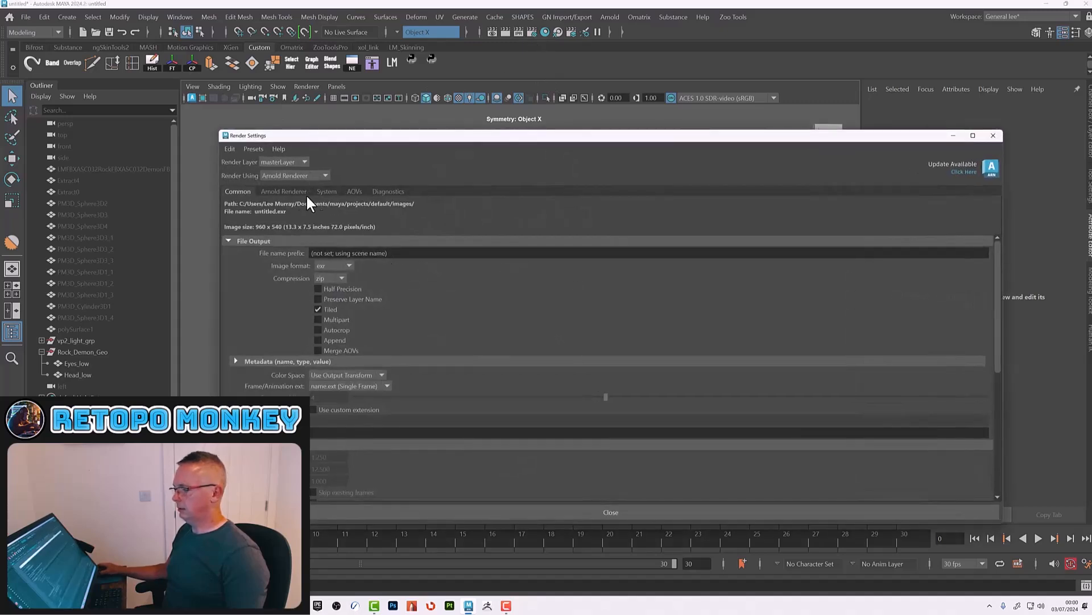
{"action": "left_click", "coordinate": [326, 191]}
{"action": "left_click", "coordinate": [324, 238]}
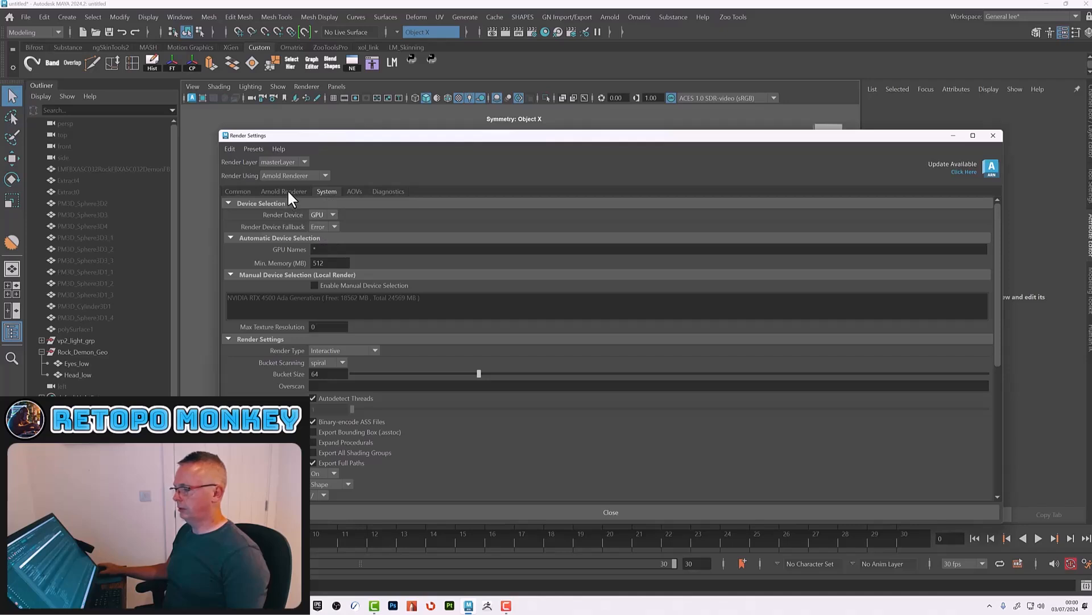
{"action": "left_click", "coordinate": [266, 191]}
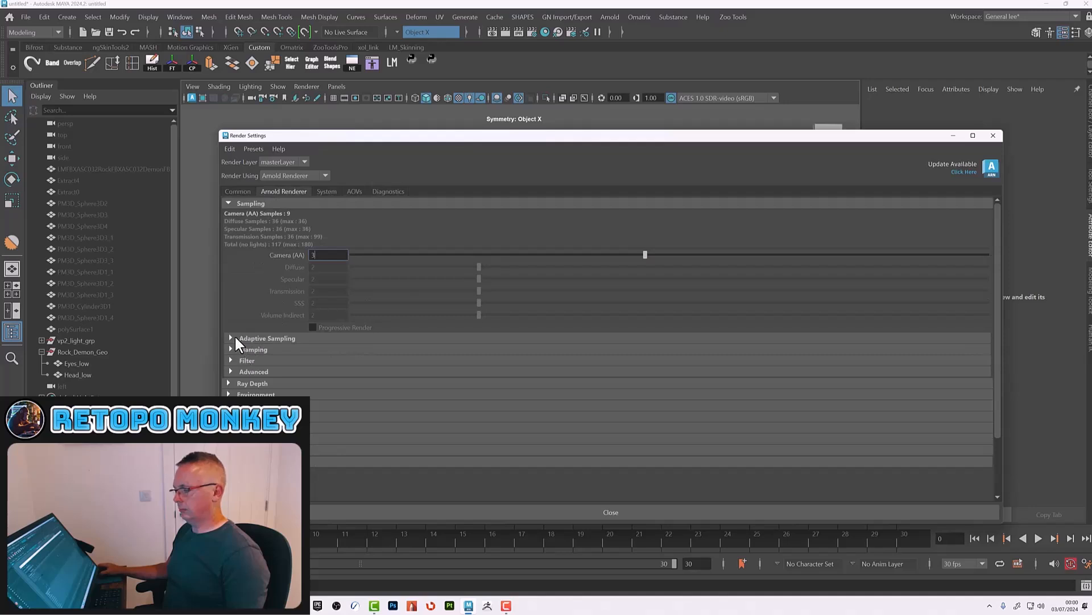
{"action": "left_click", "coordinate": [231, 339]}
{"action": "type", "text": "12"}
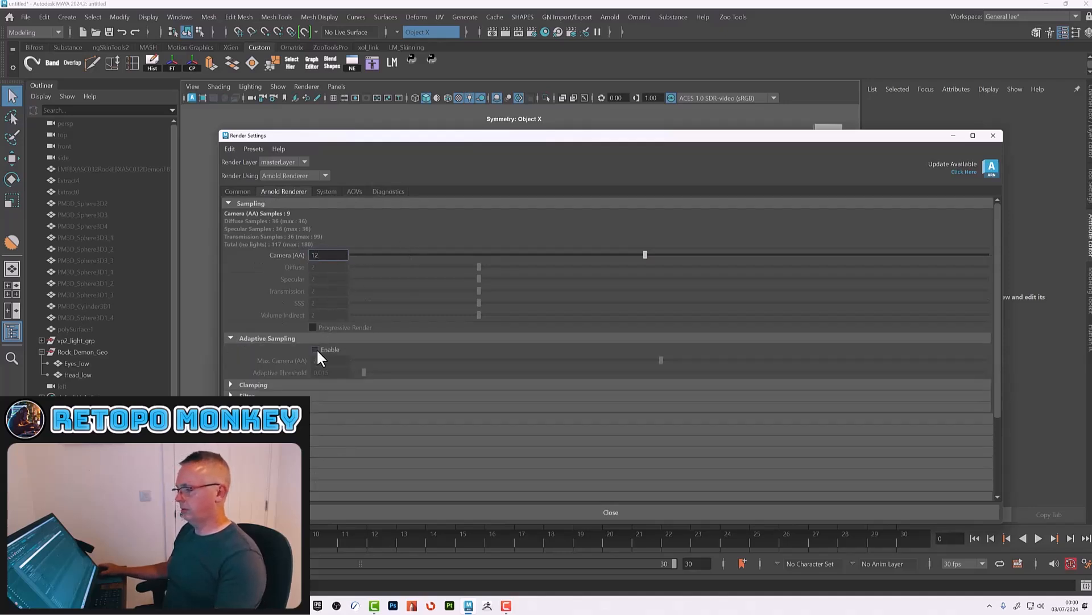
{"action": "left_click", "coordinate": [315, 349]}
{"action": "double_click", "coordinate": [327, 360]}
{"action": "type", "text": "12"}
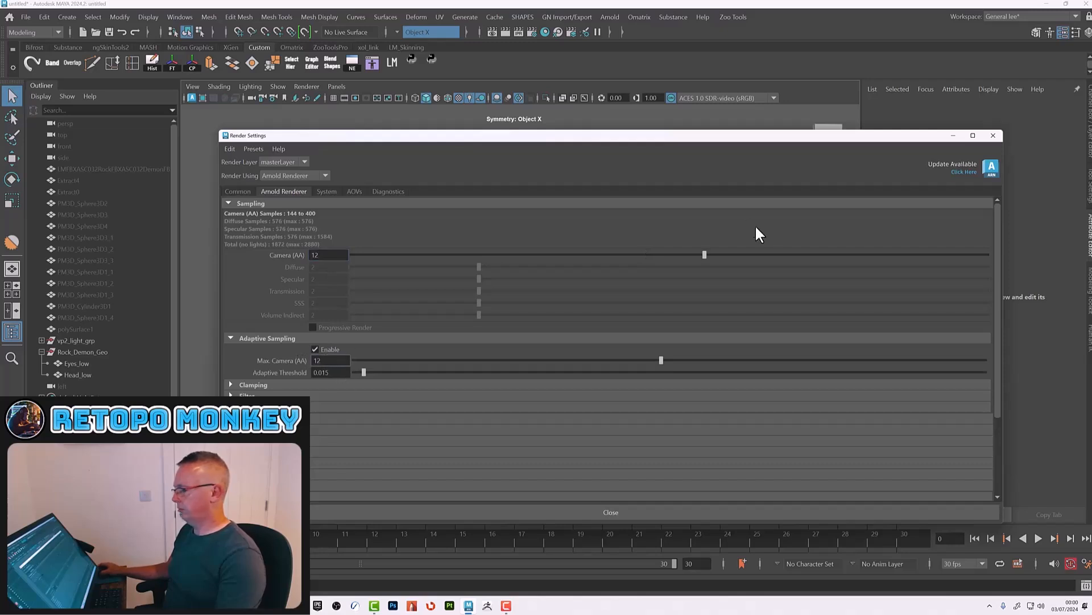
{"action": "left_click", "coordinate": [993, 136]}
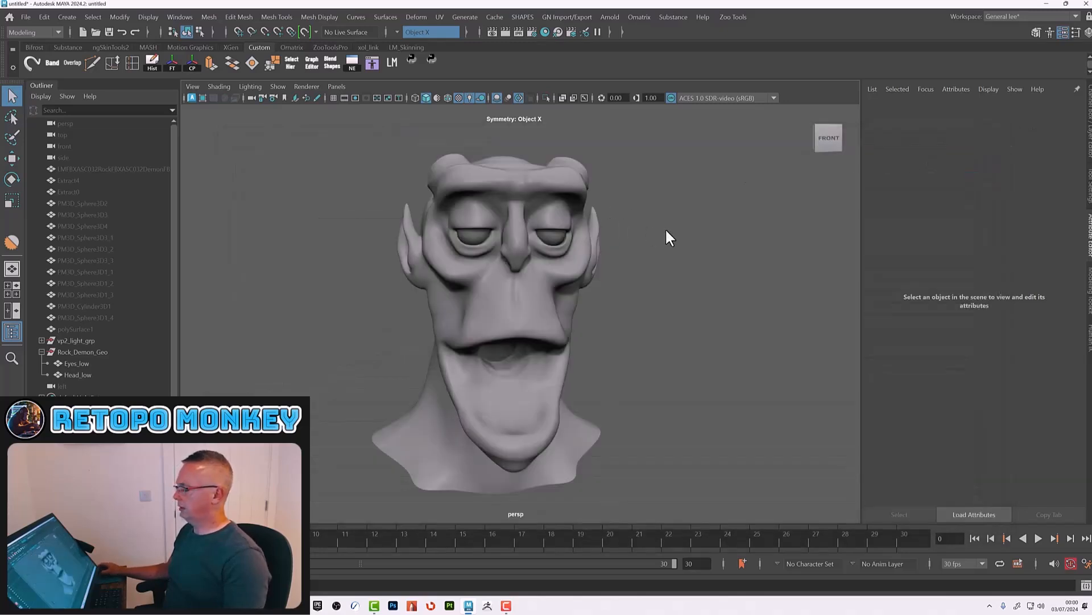
Step: Apply the assetDefault light preset from the Zoo Tools light presets
{"action": "left_click_drag", "start_coordinate": [693, 249], "coordinate": [660, 212], "text": "alt"}
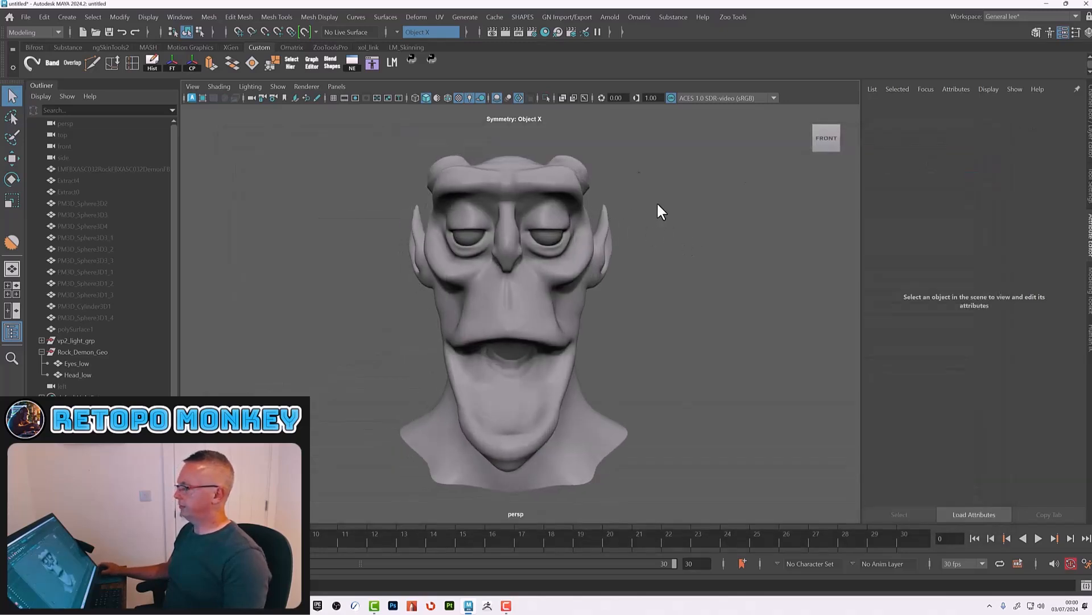
{"action": "left_click", "coordinate": [732, 17]}
{"action": "mouse_move", "coordinate": [748, 120]}
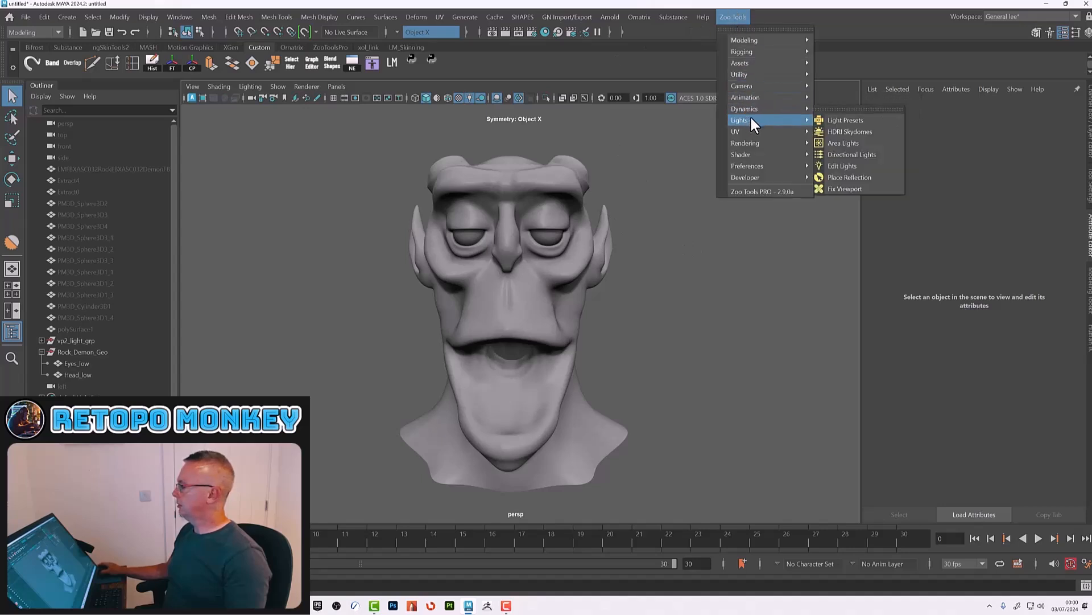
{"action": "left_click", "coordinate": [852, 120]}
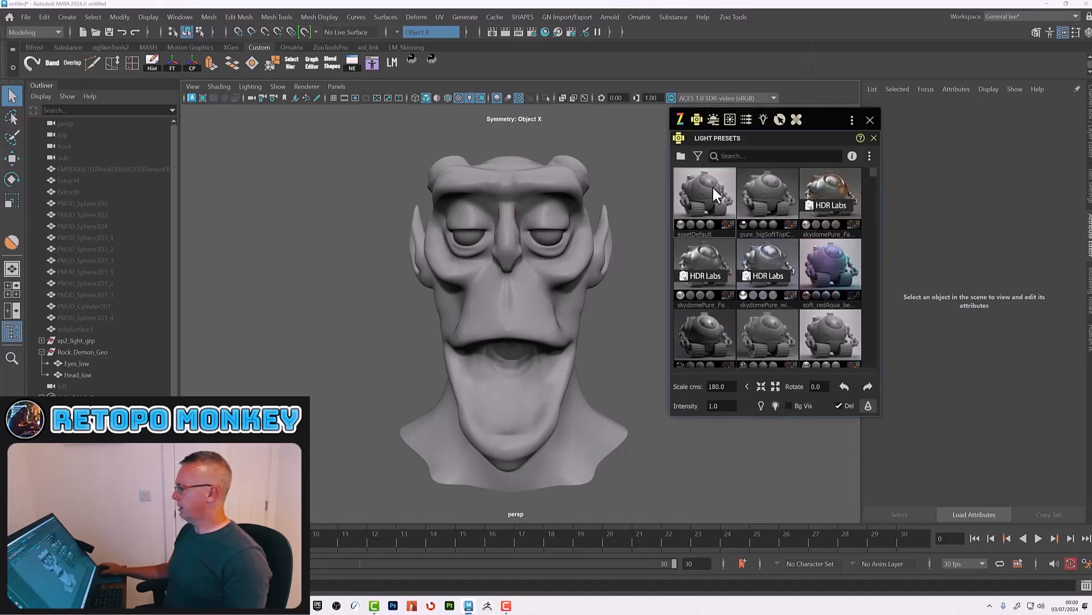
{"action": "left_click", "coordinate": [714, 189]}
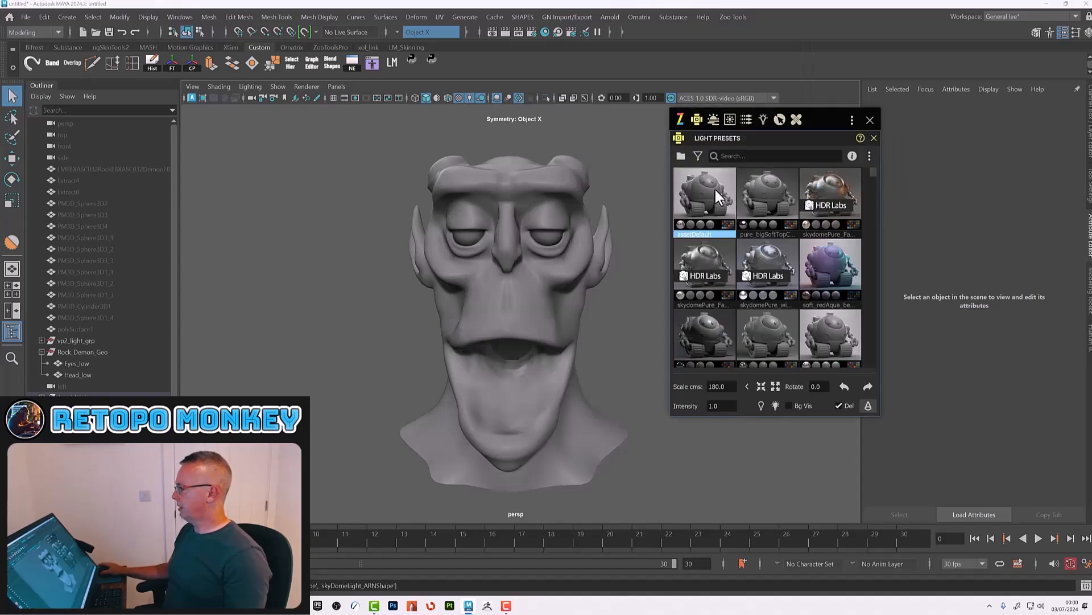
{"action": "left_click", "coordinate": [870, 119]}
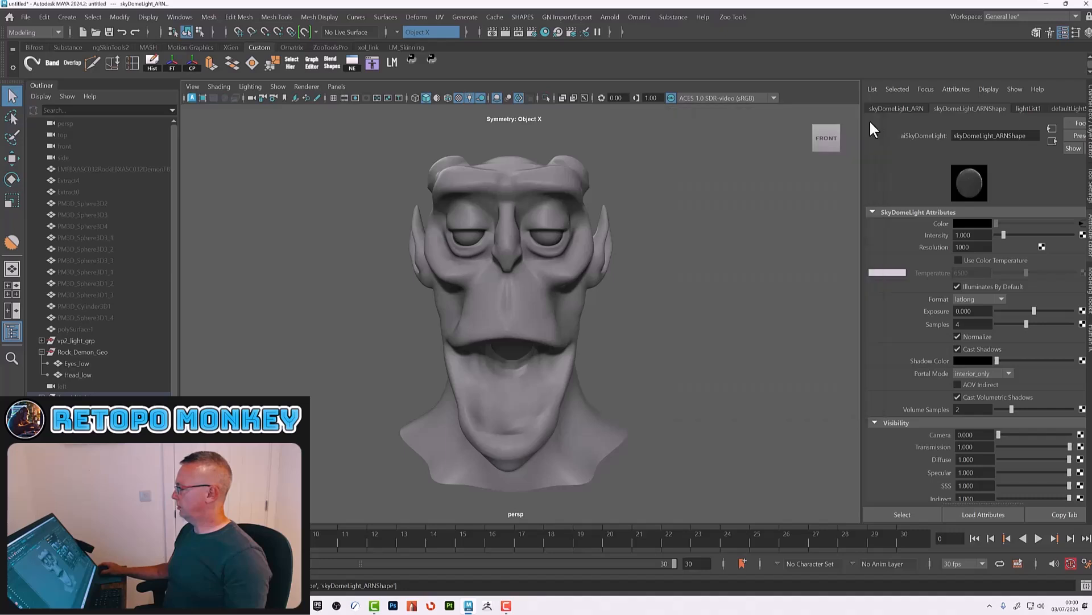
Step: Preview the head with an Arnold viewport render, then stop it and orbit around the head
{"action": "left_click", "coordinate": [192, 95]}
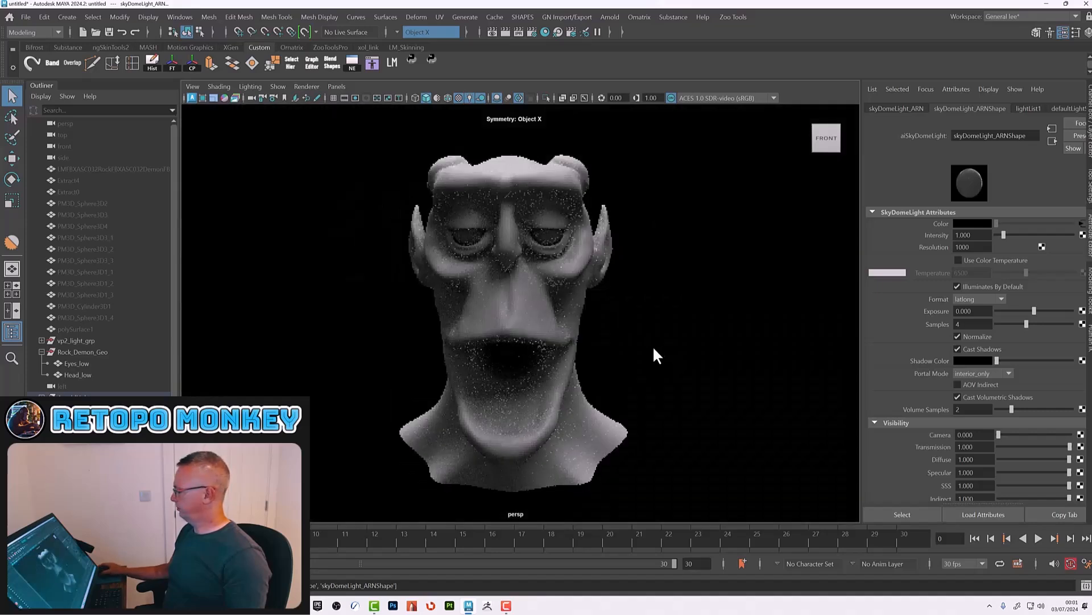
{"action": "left_click_drag", "start_coordinate": [658, 354], "coordinate": [698, 349], "text": "alt"}
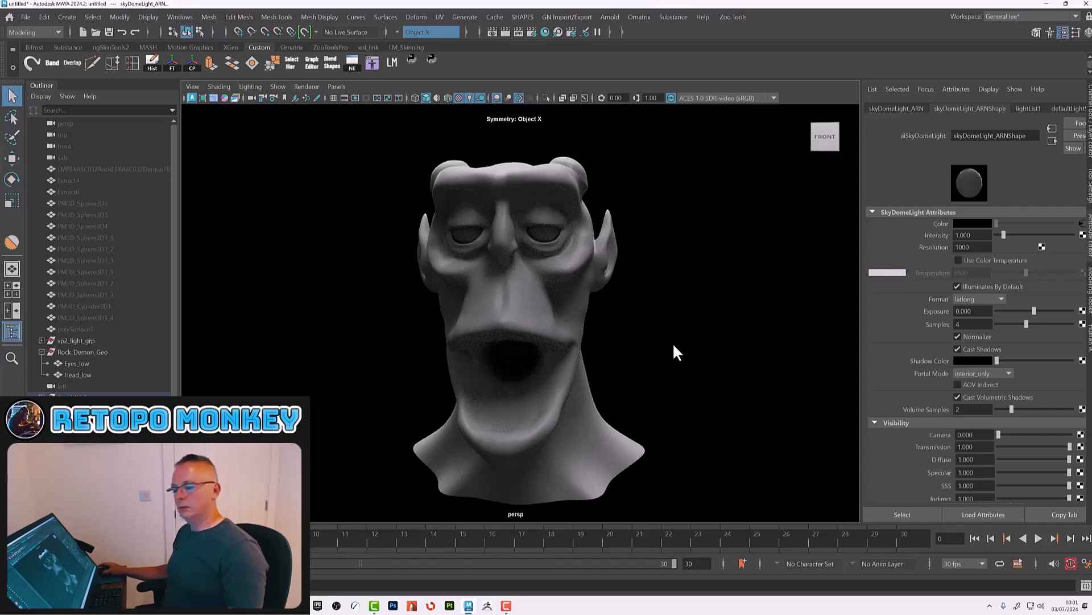
{"action": "left_click_drag", "start_coordinate": [753, 347], "coordinate": [716, 339], "text": "alt"}
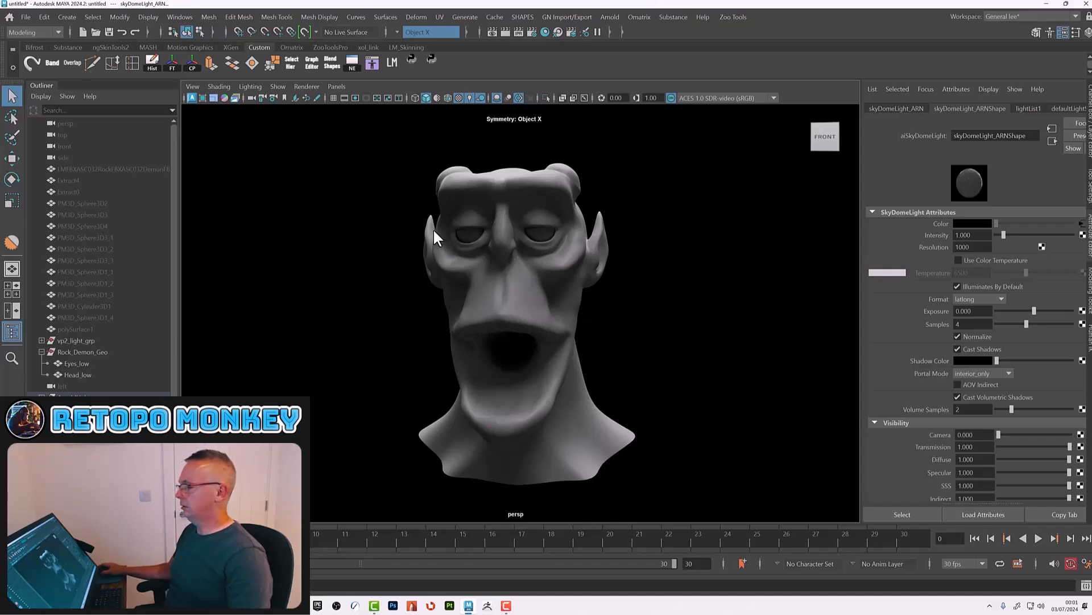
{"action": "left_click", "coordinate": [191, 97]}
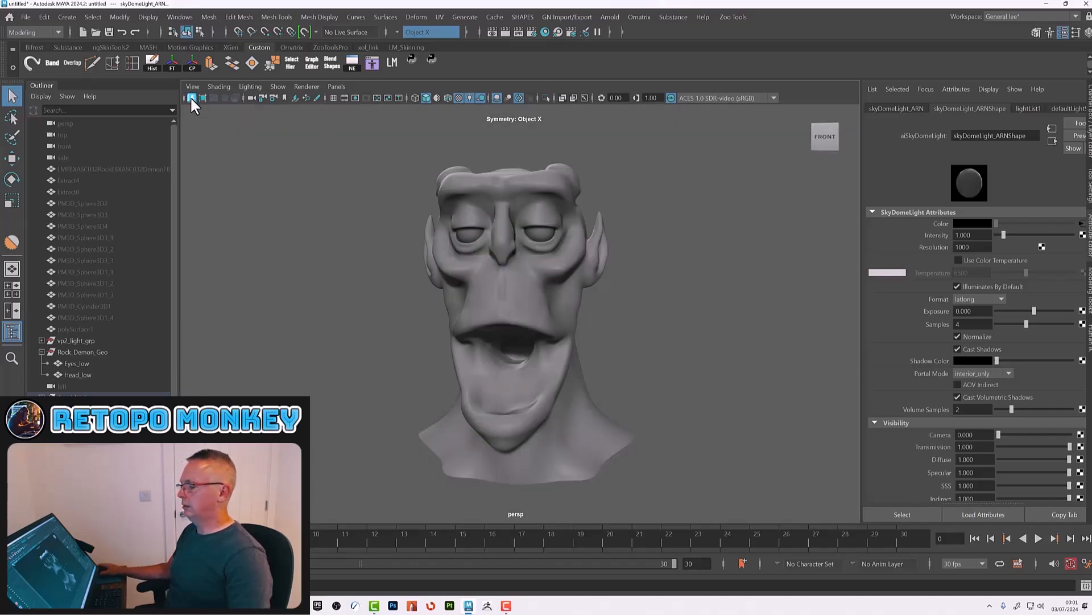
{"action": "right_click_drag", "start_coordinate": [517, 259], "coordinate": [634, 312], "text": "alt"}
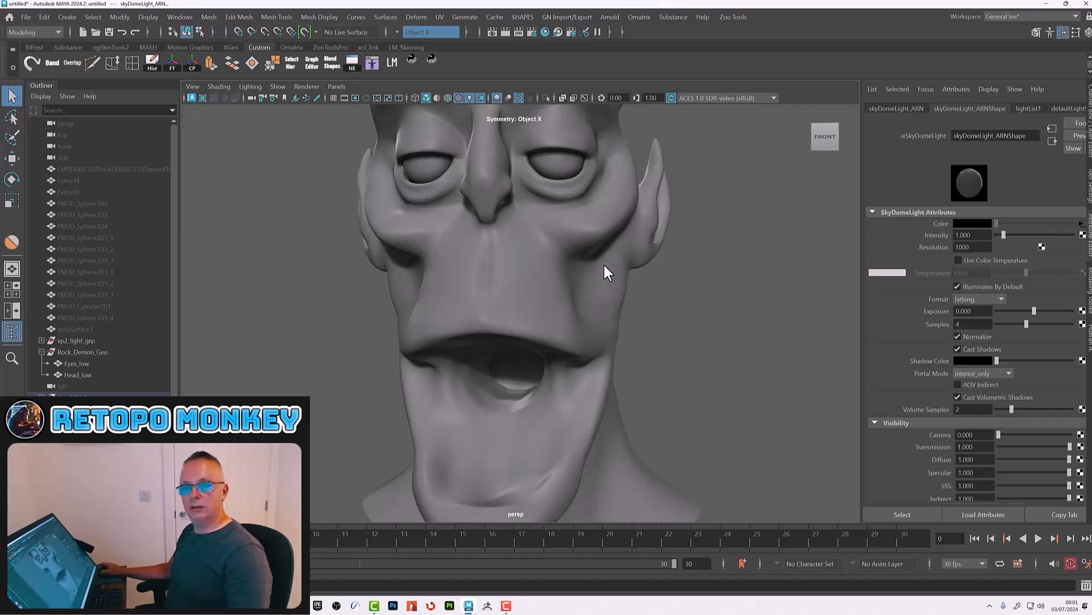
{"action": "middle_click_drag", "start_coordinate": [592, 268], "coordinate": [598, 339], "text": "alt"}
{"action": "right_click_drag", "start_coordinate": [537, 262], "coordinate": [610, 274], "text": "alt"}
{"action": "left_click_drag", "start_coordinate": [617, 292], "coordinate": [579, 304], "text": "alt"}
{"action": "right_click_drag", "start_coordinate": [675, 356], "coordinate": [569, 302], "text": "alt"}
{"action": "left_click_drag", "start_coordinate": [552, 307], "coordinate": [591, 315], "text": "alt"}
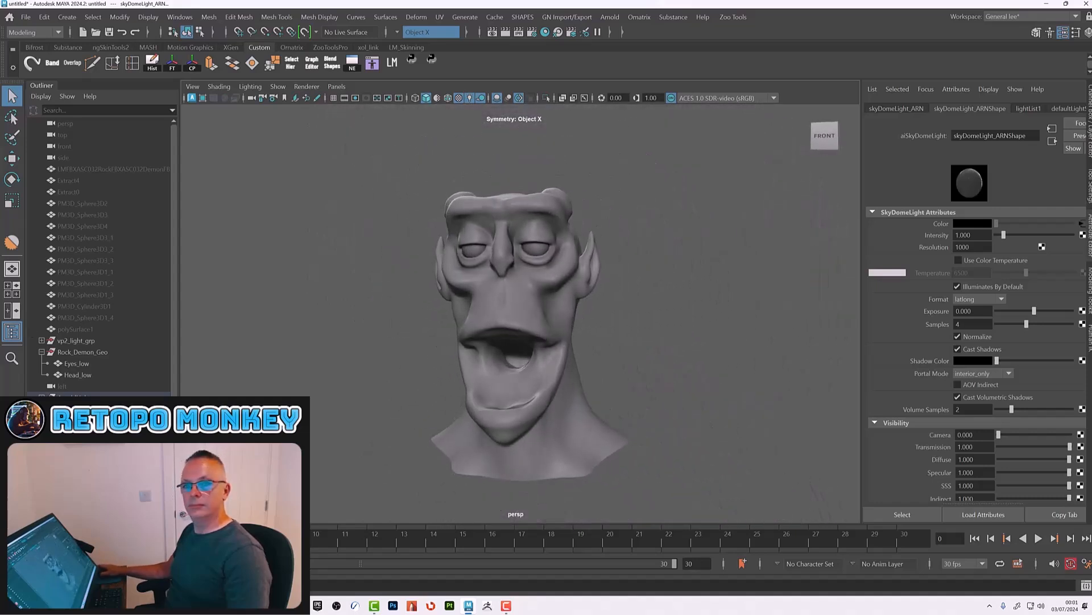